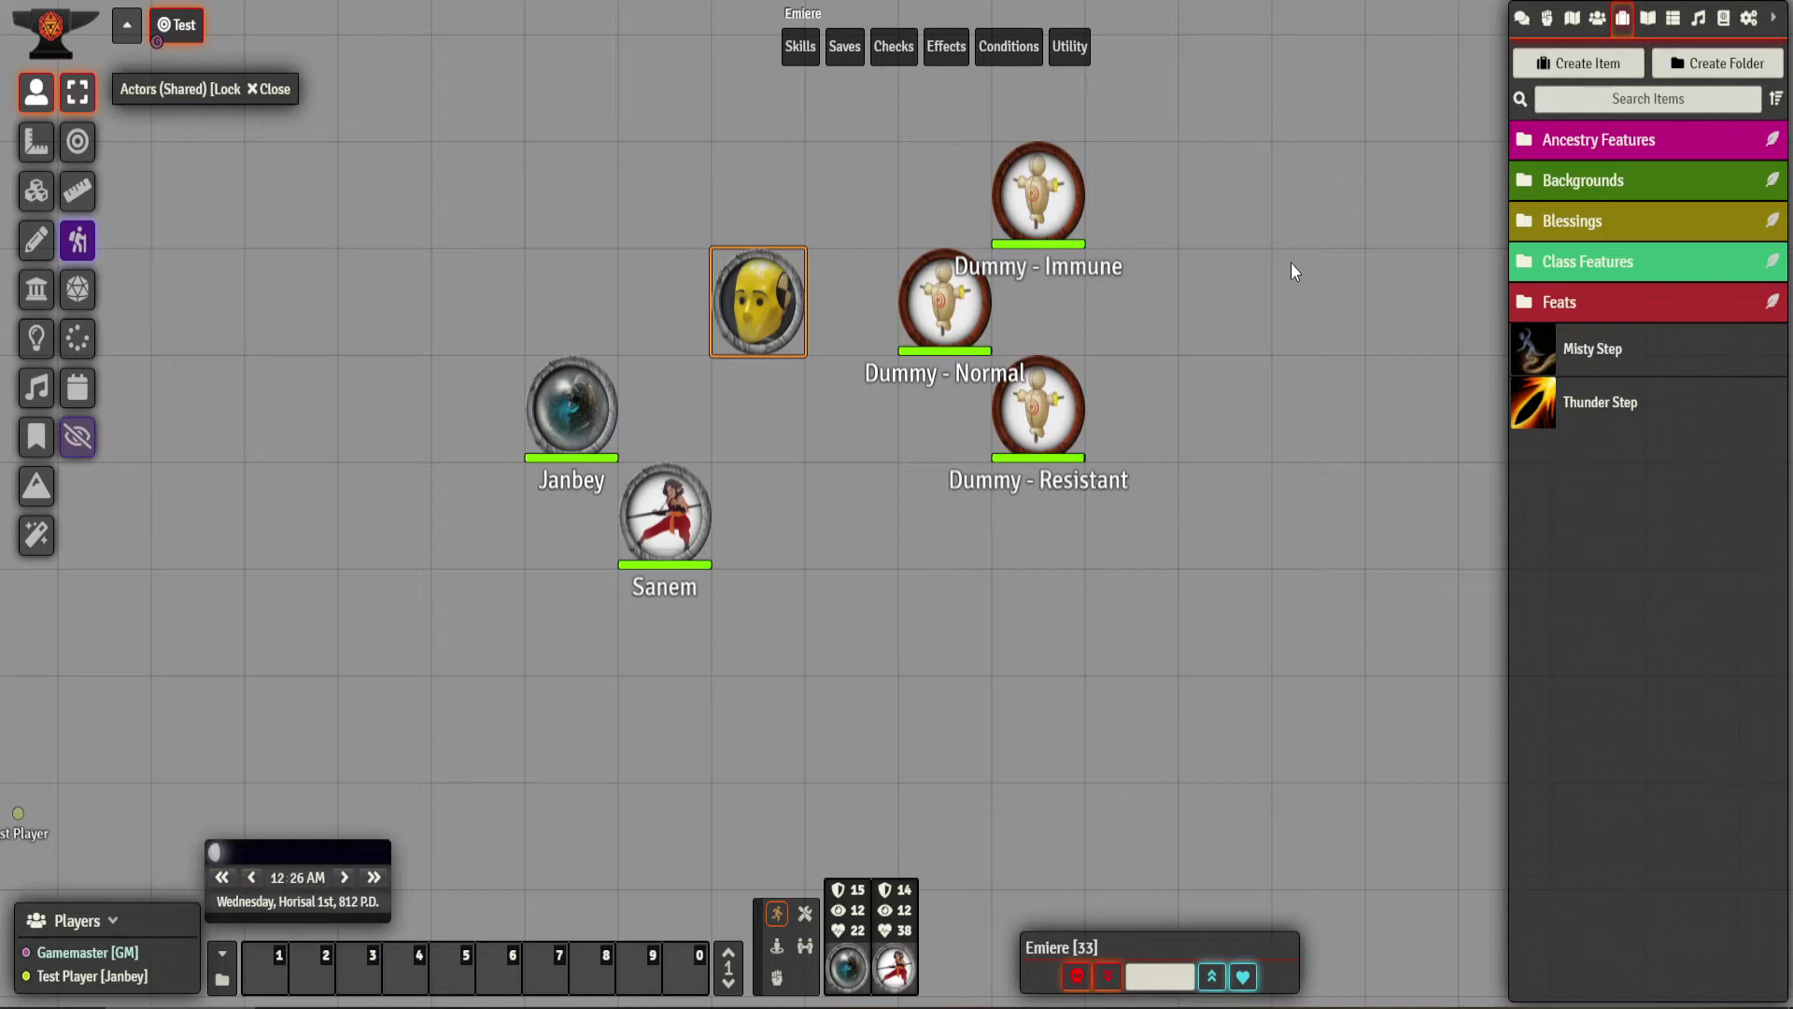
# Delete the old AURA feature from Emiere's Features list and close her character sheet.
pyautogui.doubleClick(785, 327)
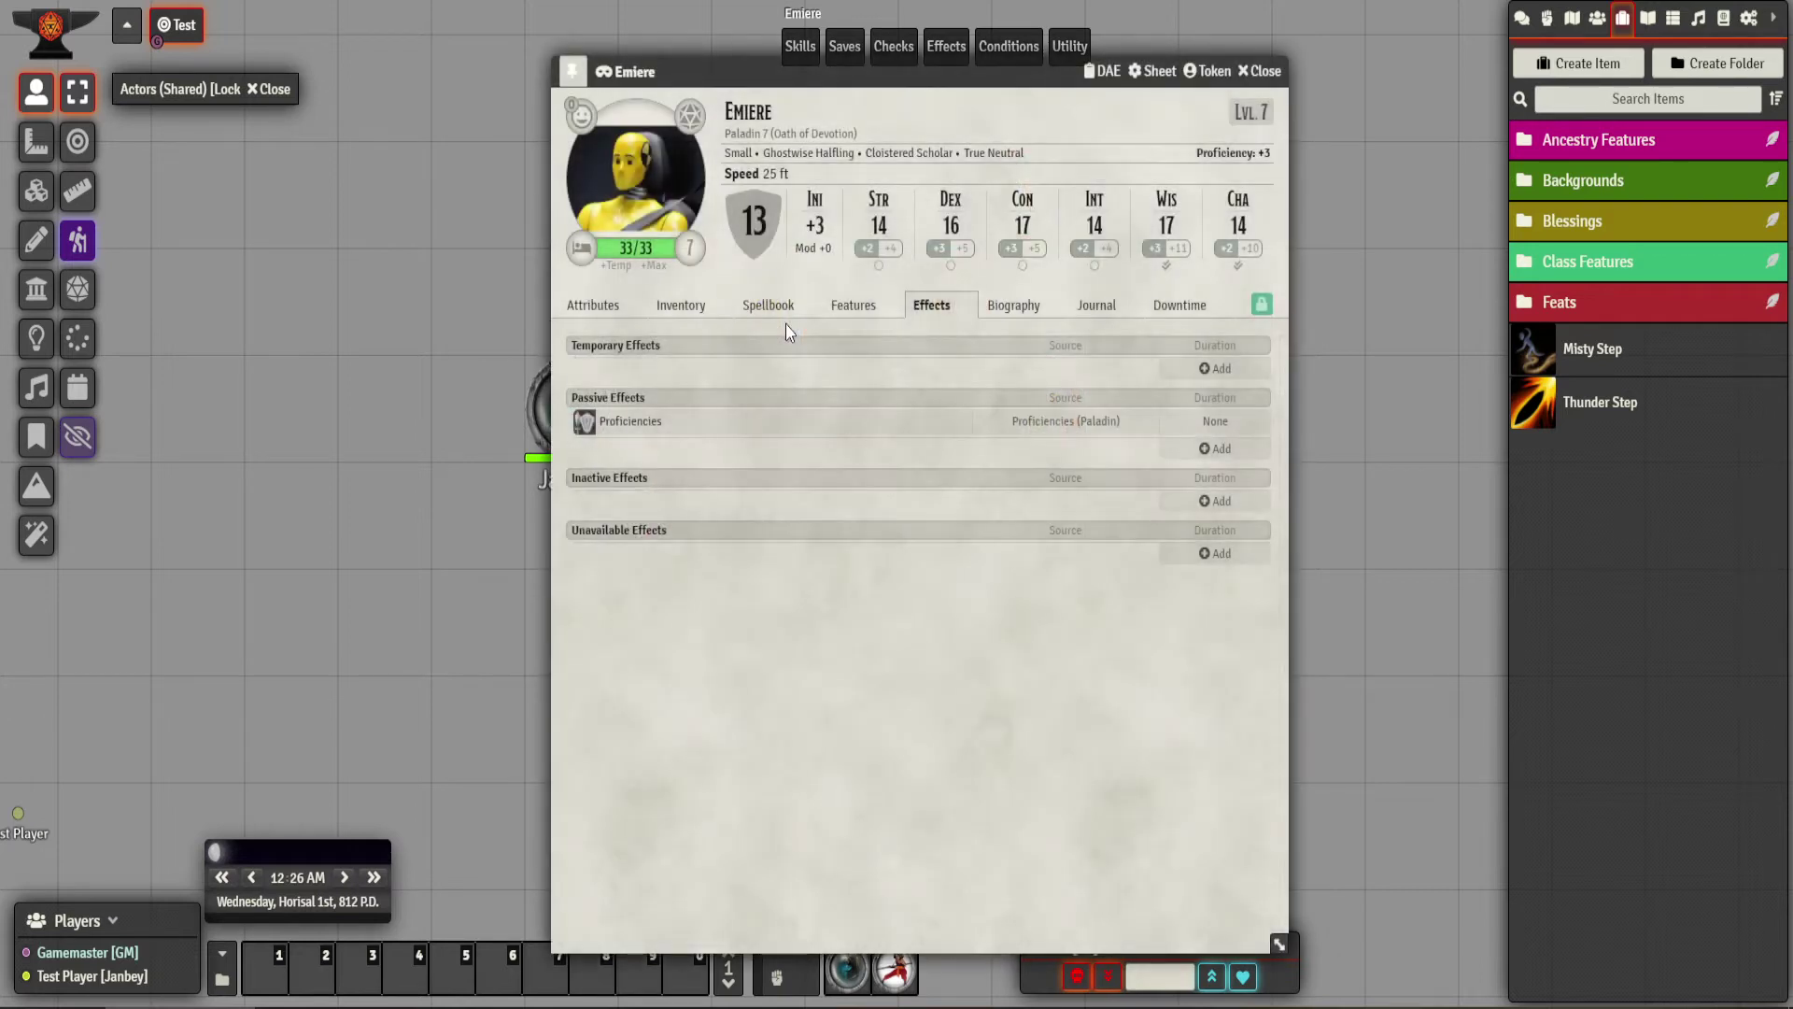
pyautogui.click(863, 315)
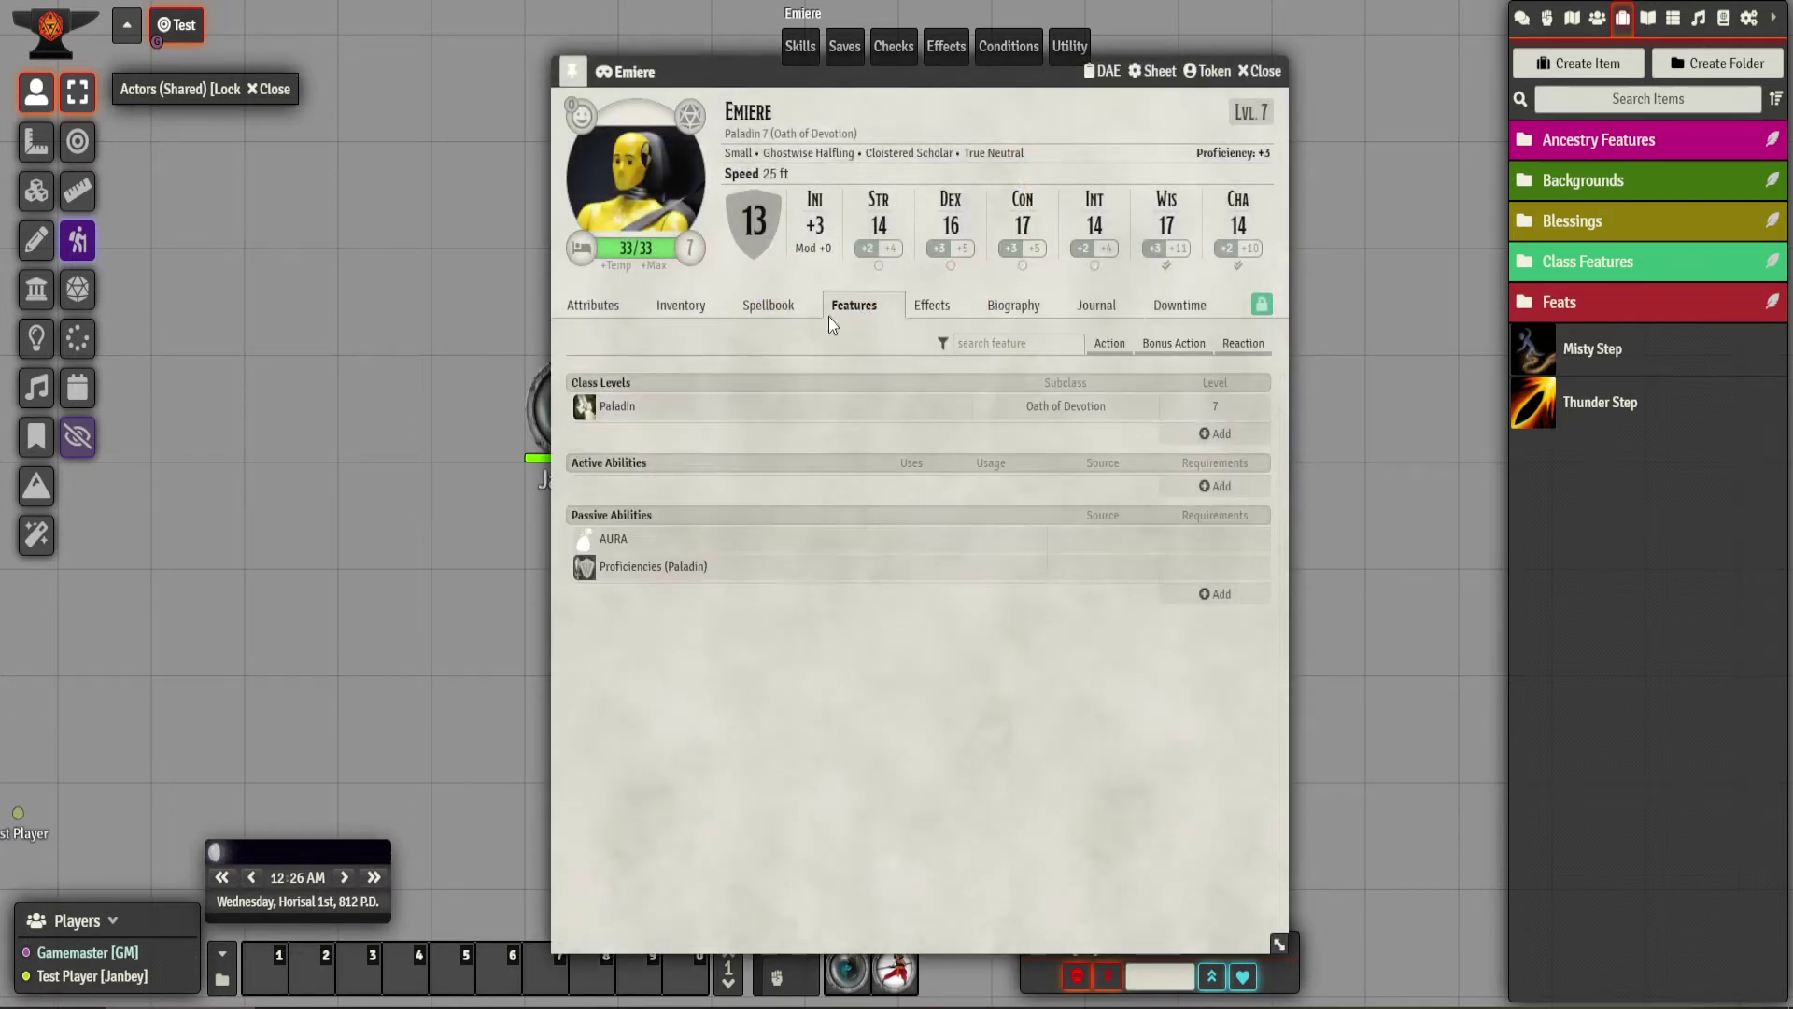
pyautogui.rightClick(612, 551)
pyautogui.click(659, 607)
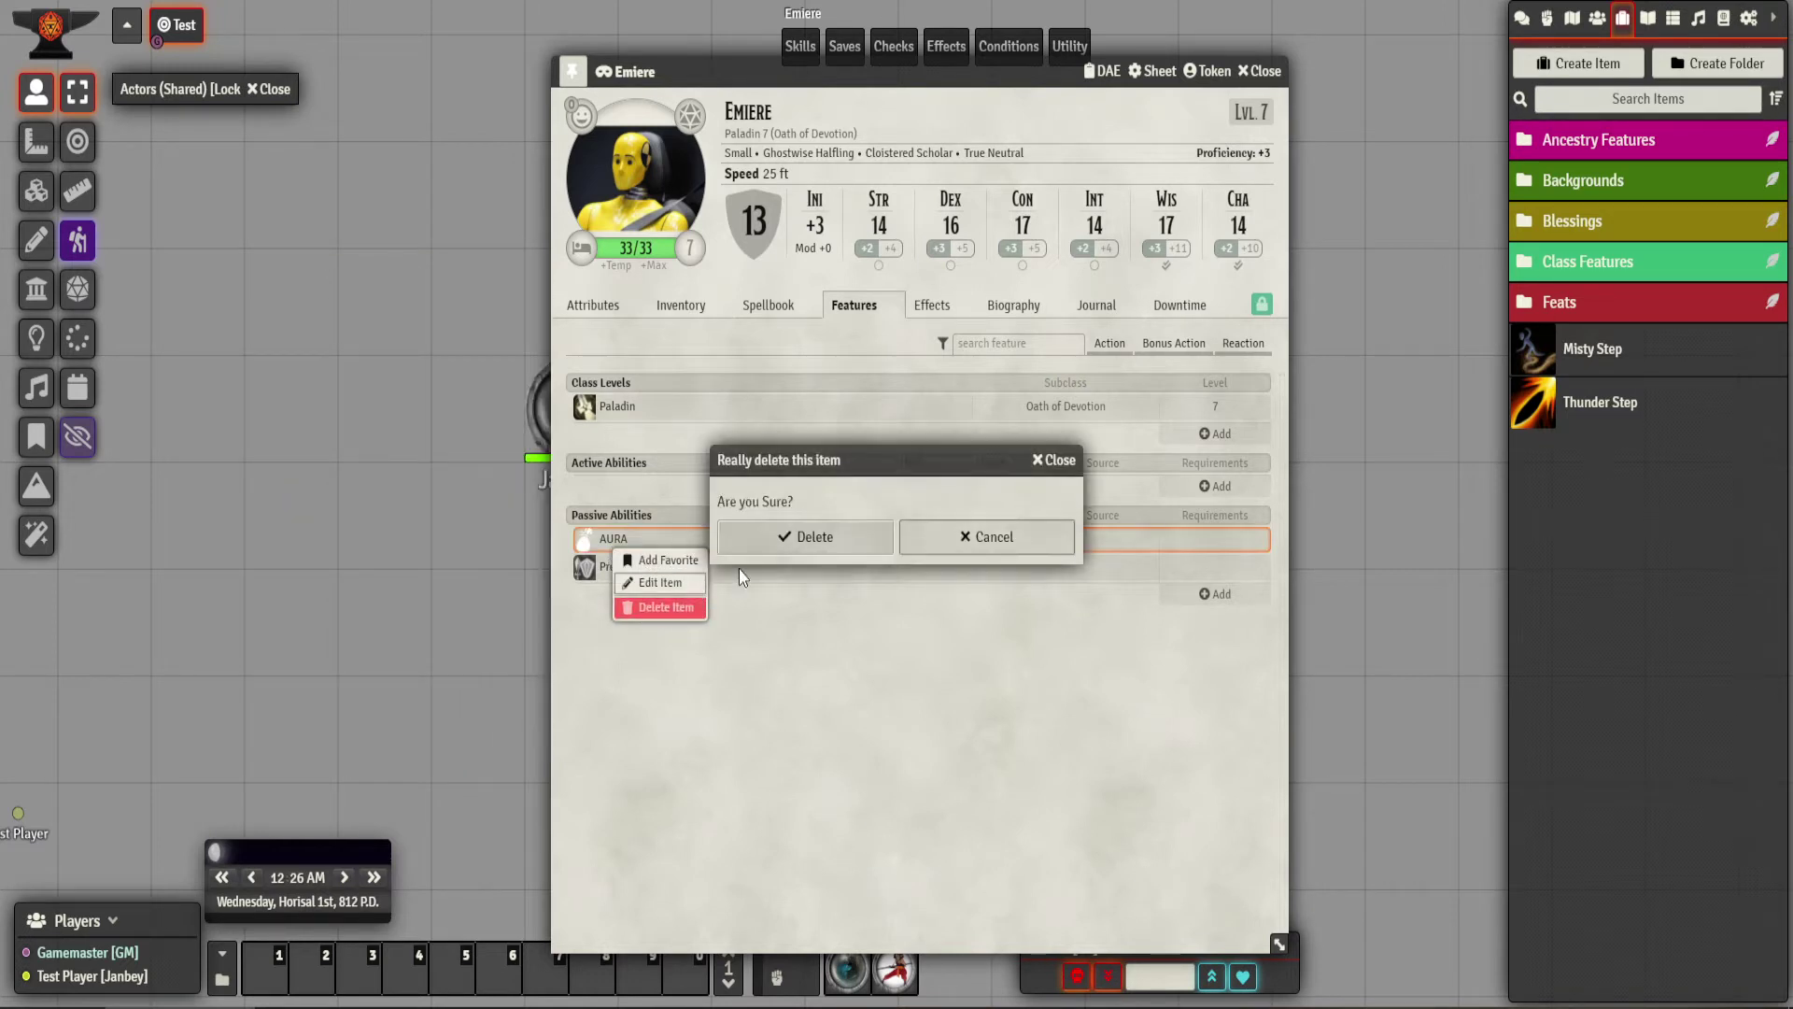
pyautogui.click(760, 551)
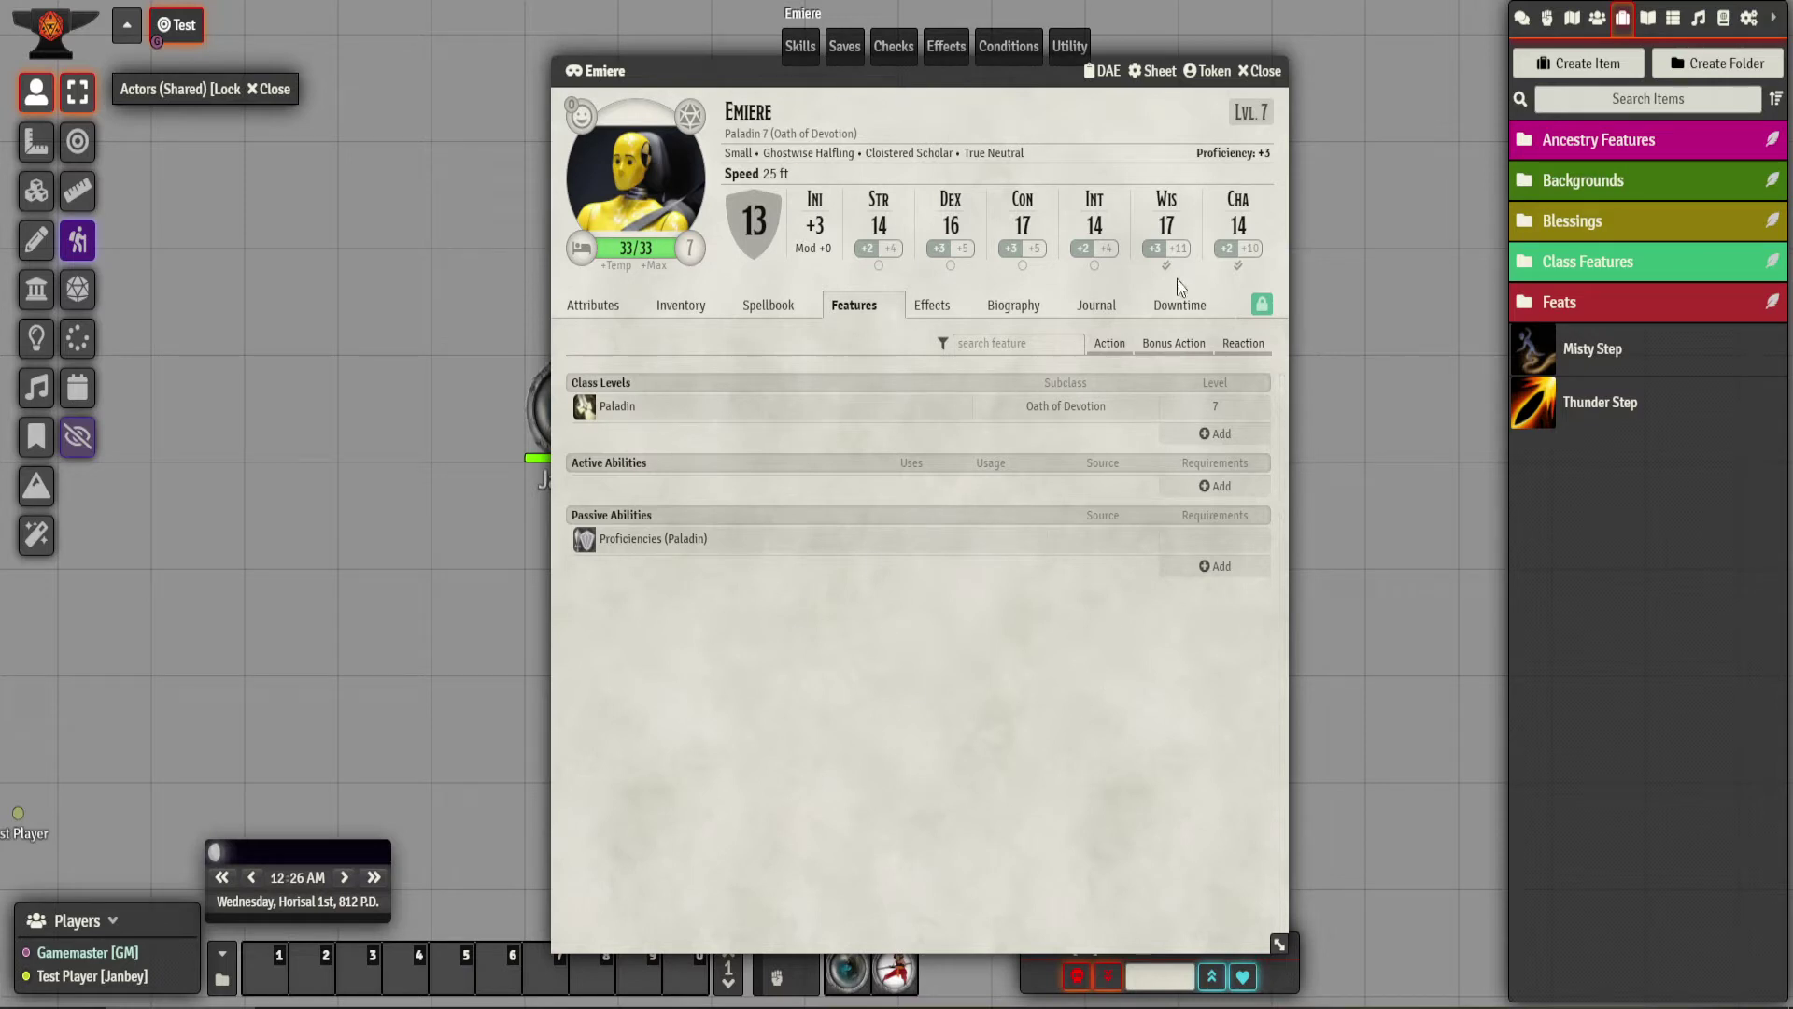
pyautogui.click(1260, 75)
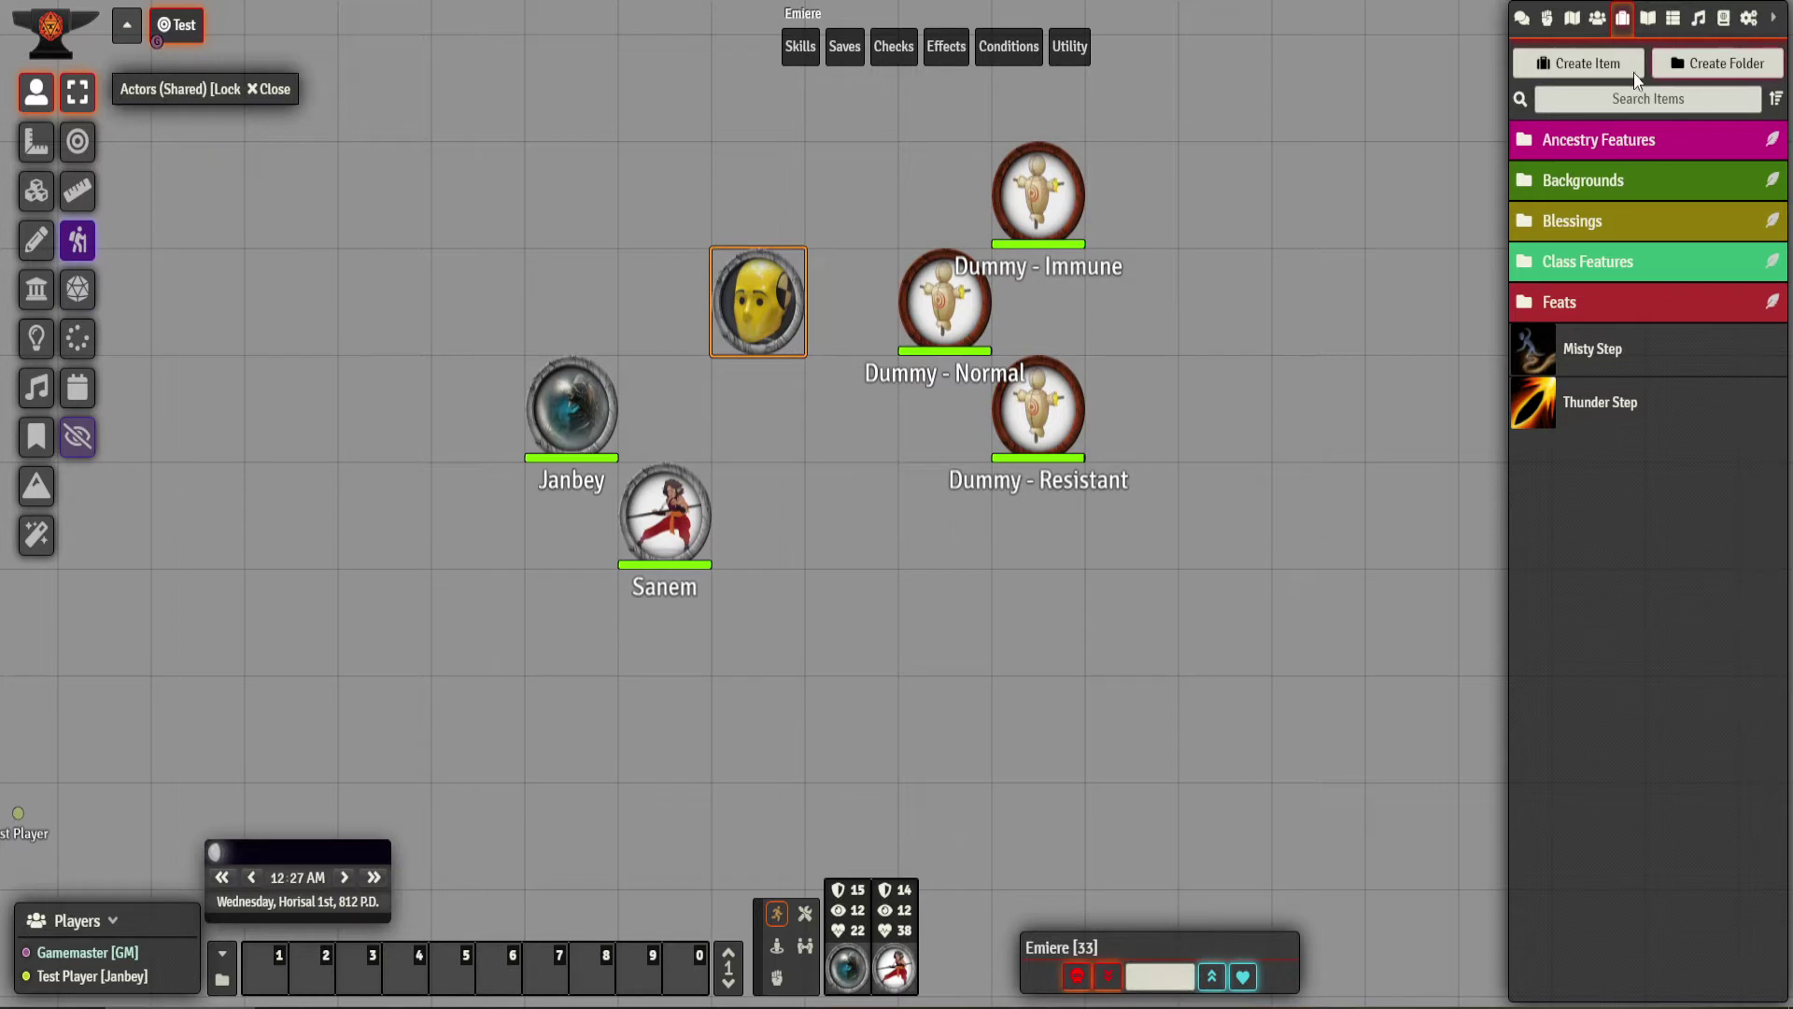
# Create a new Feature-type item named 'Aura' from the Items sidebar.
pyautogui.click(1603, 70)
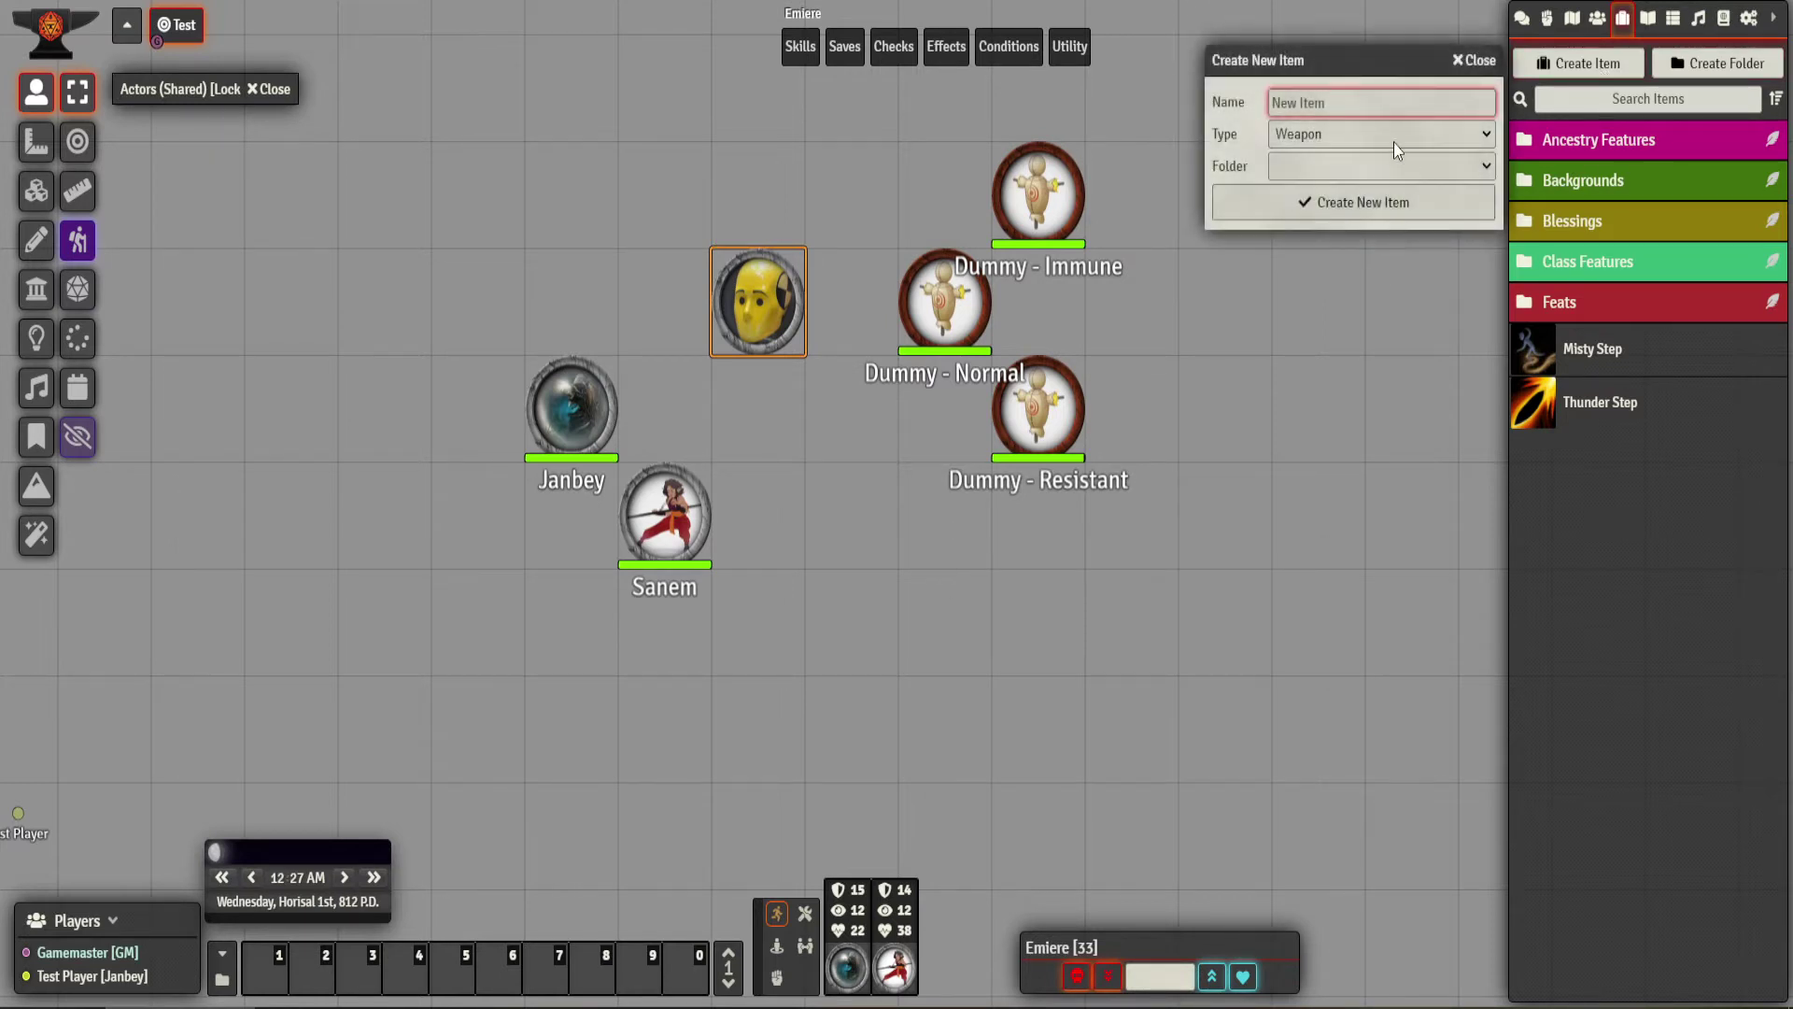
pyautogui.click(1365, 138)
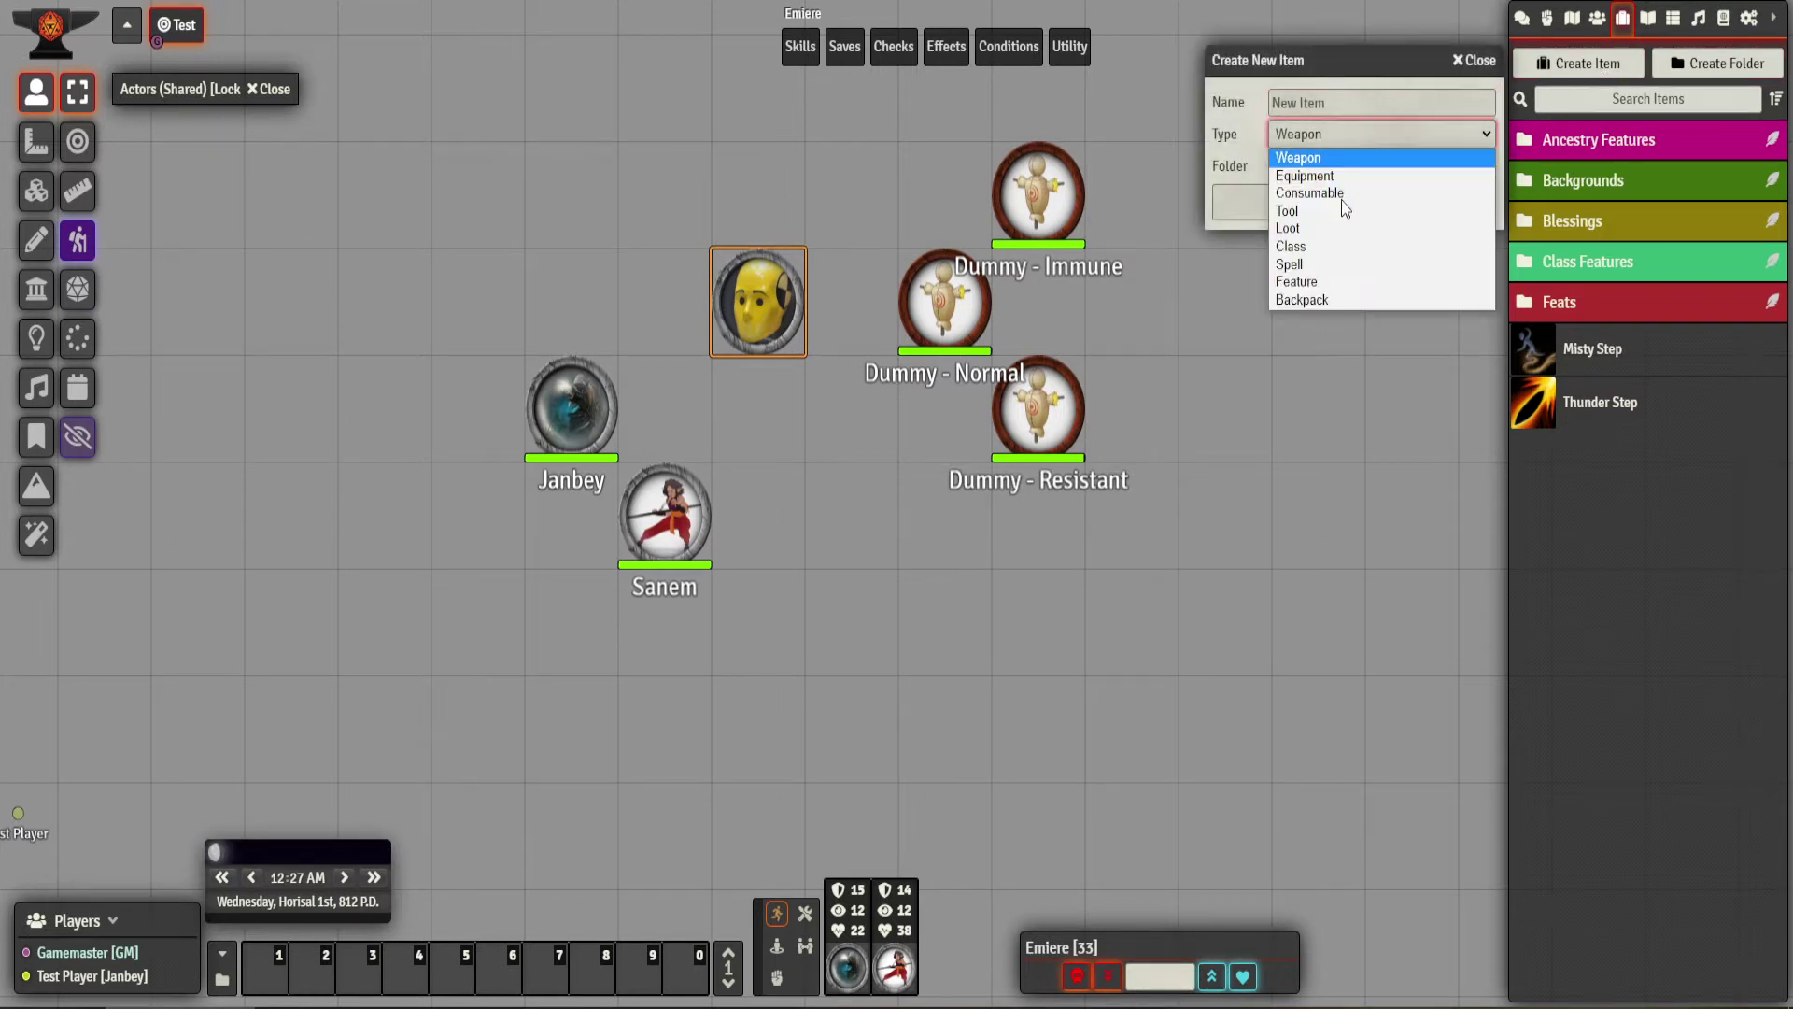
pyautogui.click(1340, 280)
pyautogui.click(1327, 103)
pyautogui.press('capslock')
pyautogui.write('aUA')
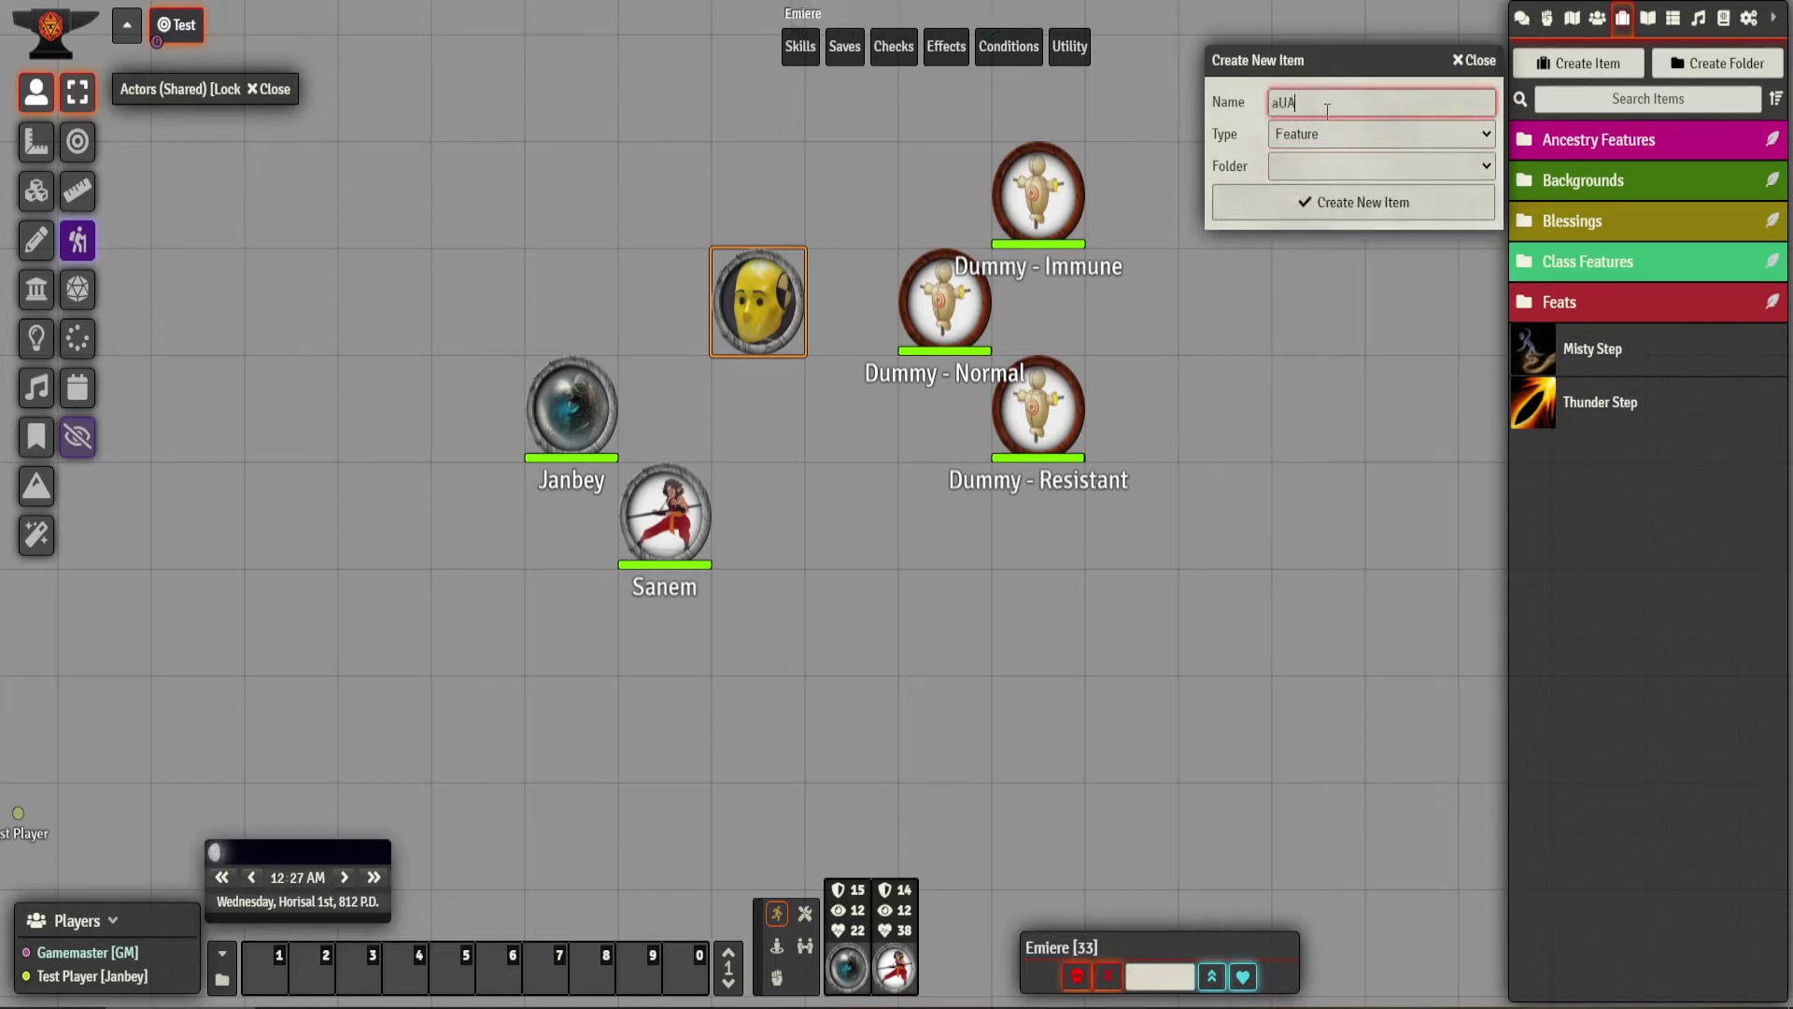
pyautogui.press('BackSpace')
pyautogui.press('BackSpace')
pyautogui.write('A')
pyautogui.press('capslock')
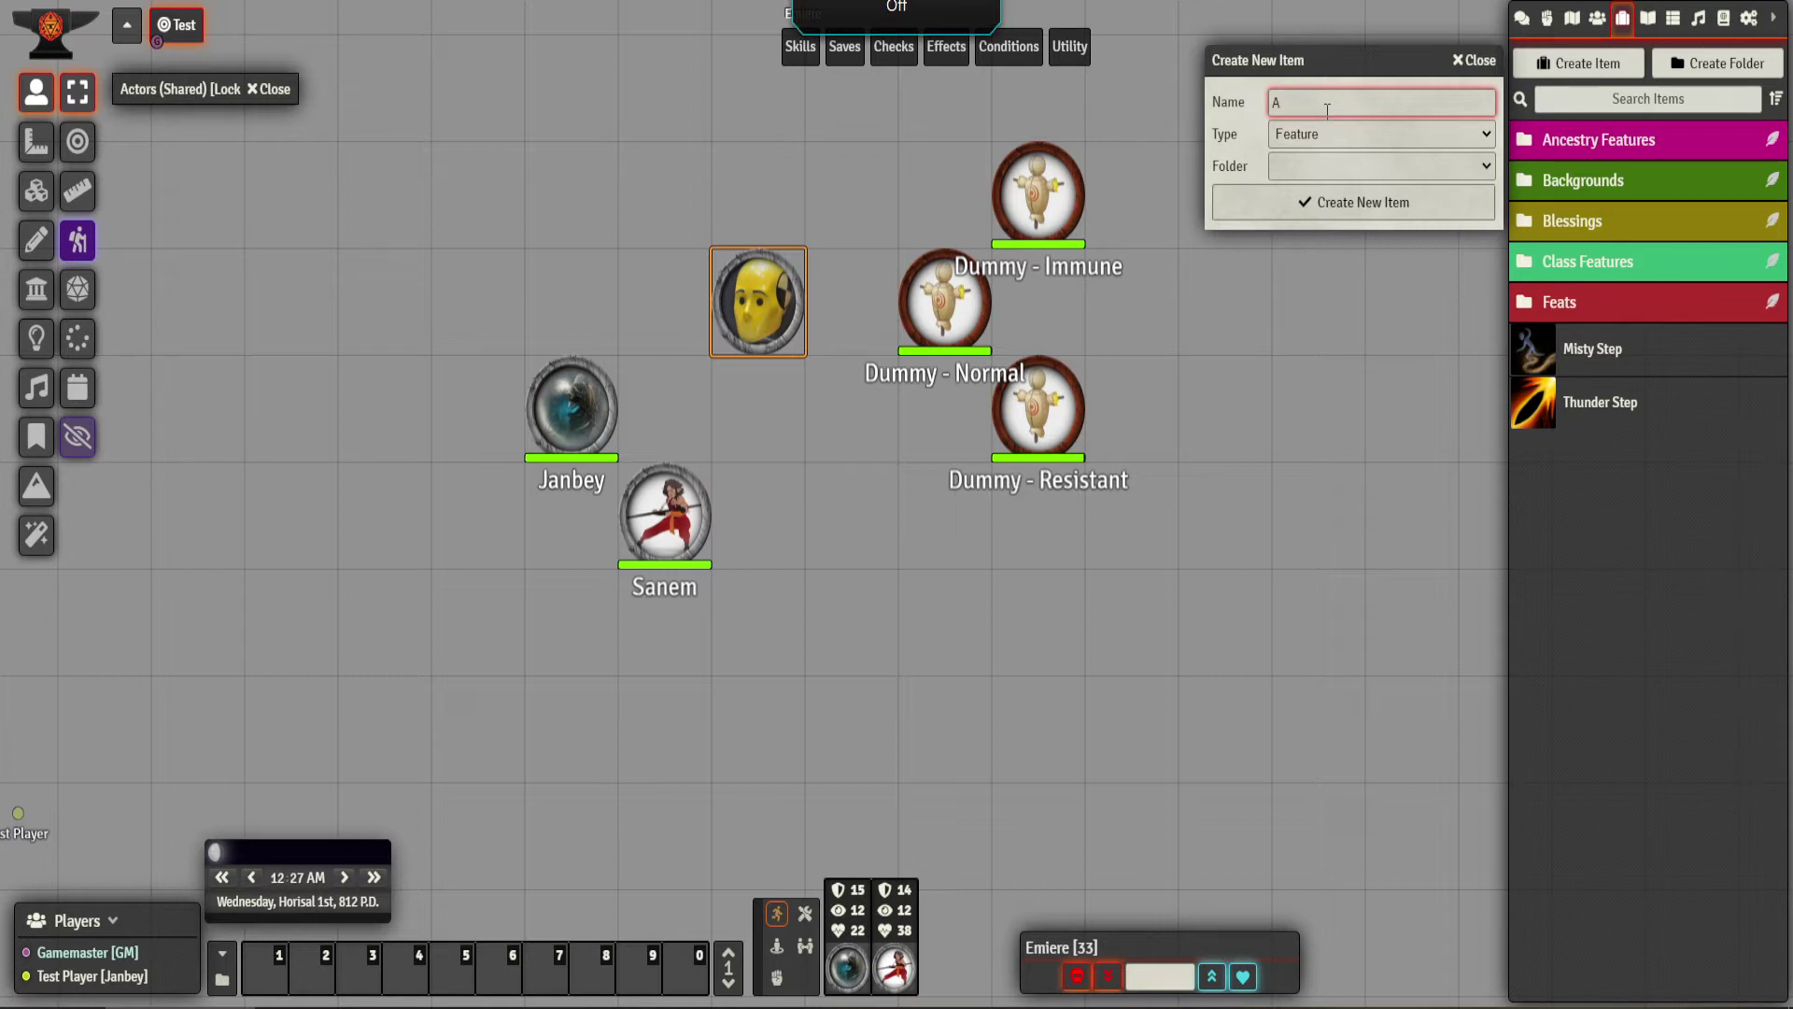
pyautogui.write('ura')
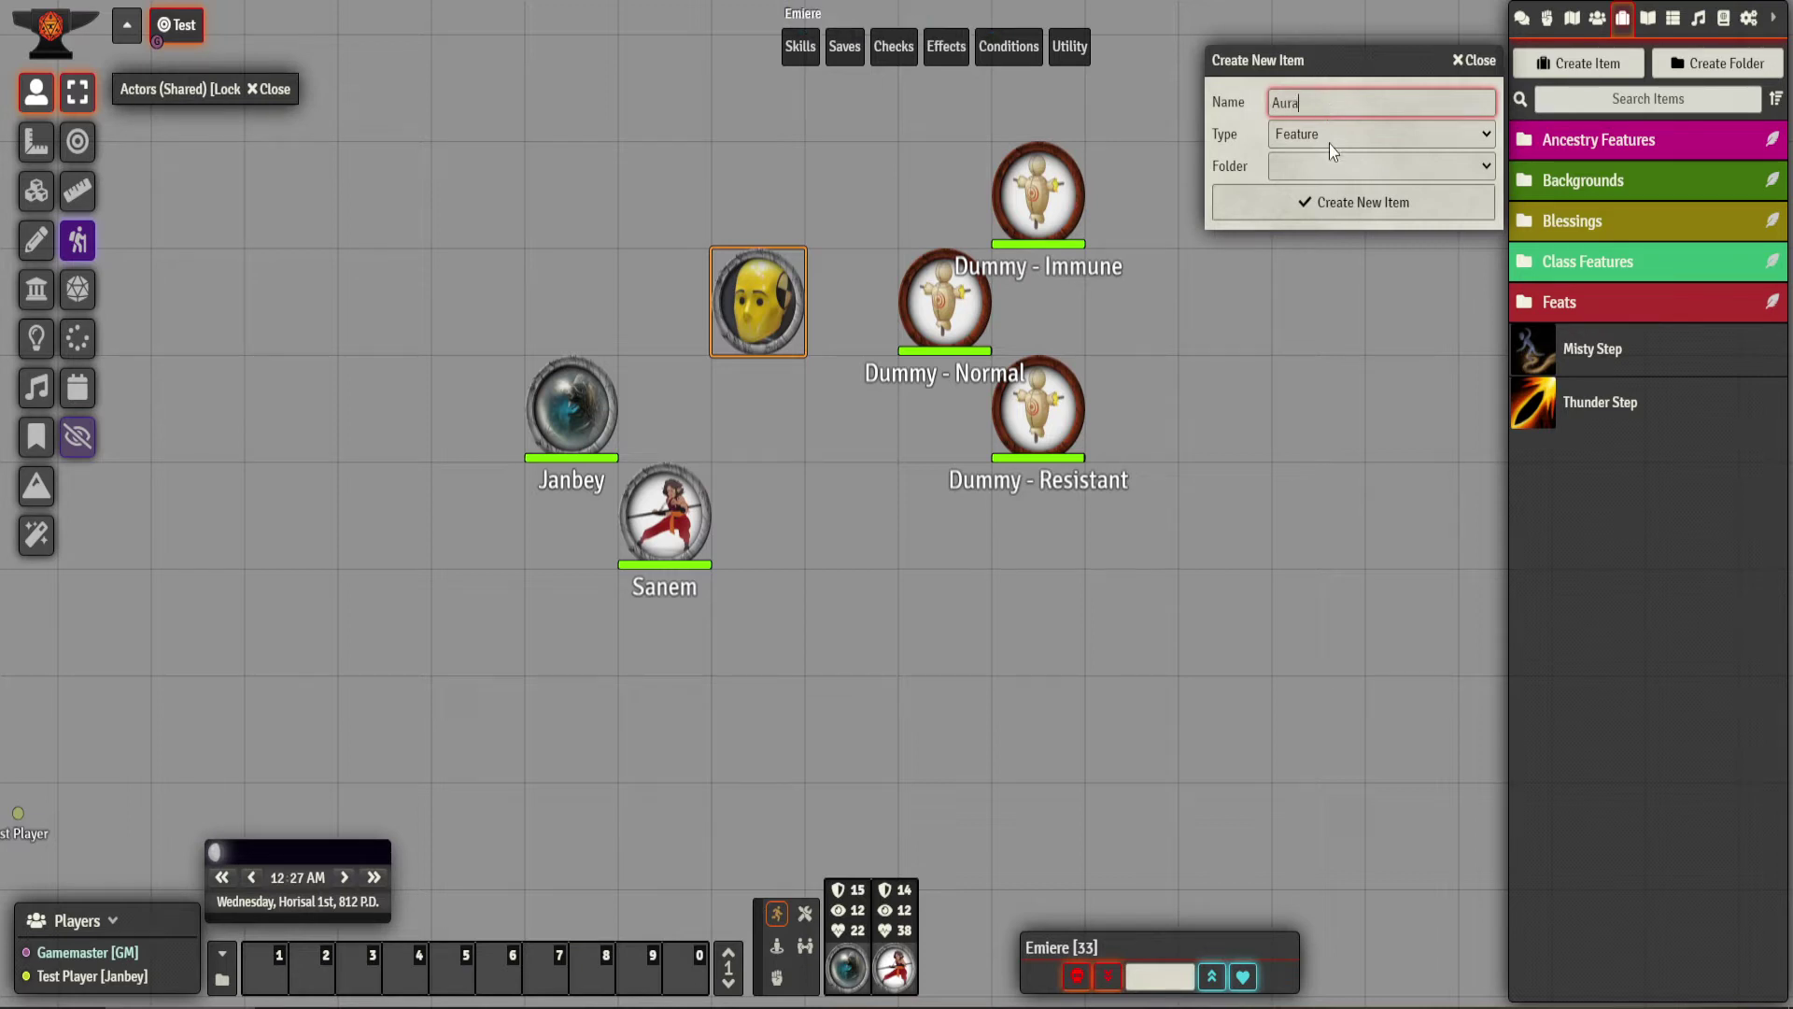
pyautogui.click(1331, 196)
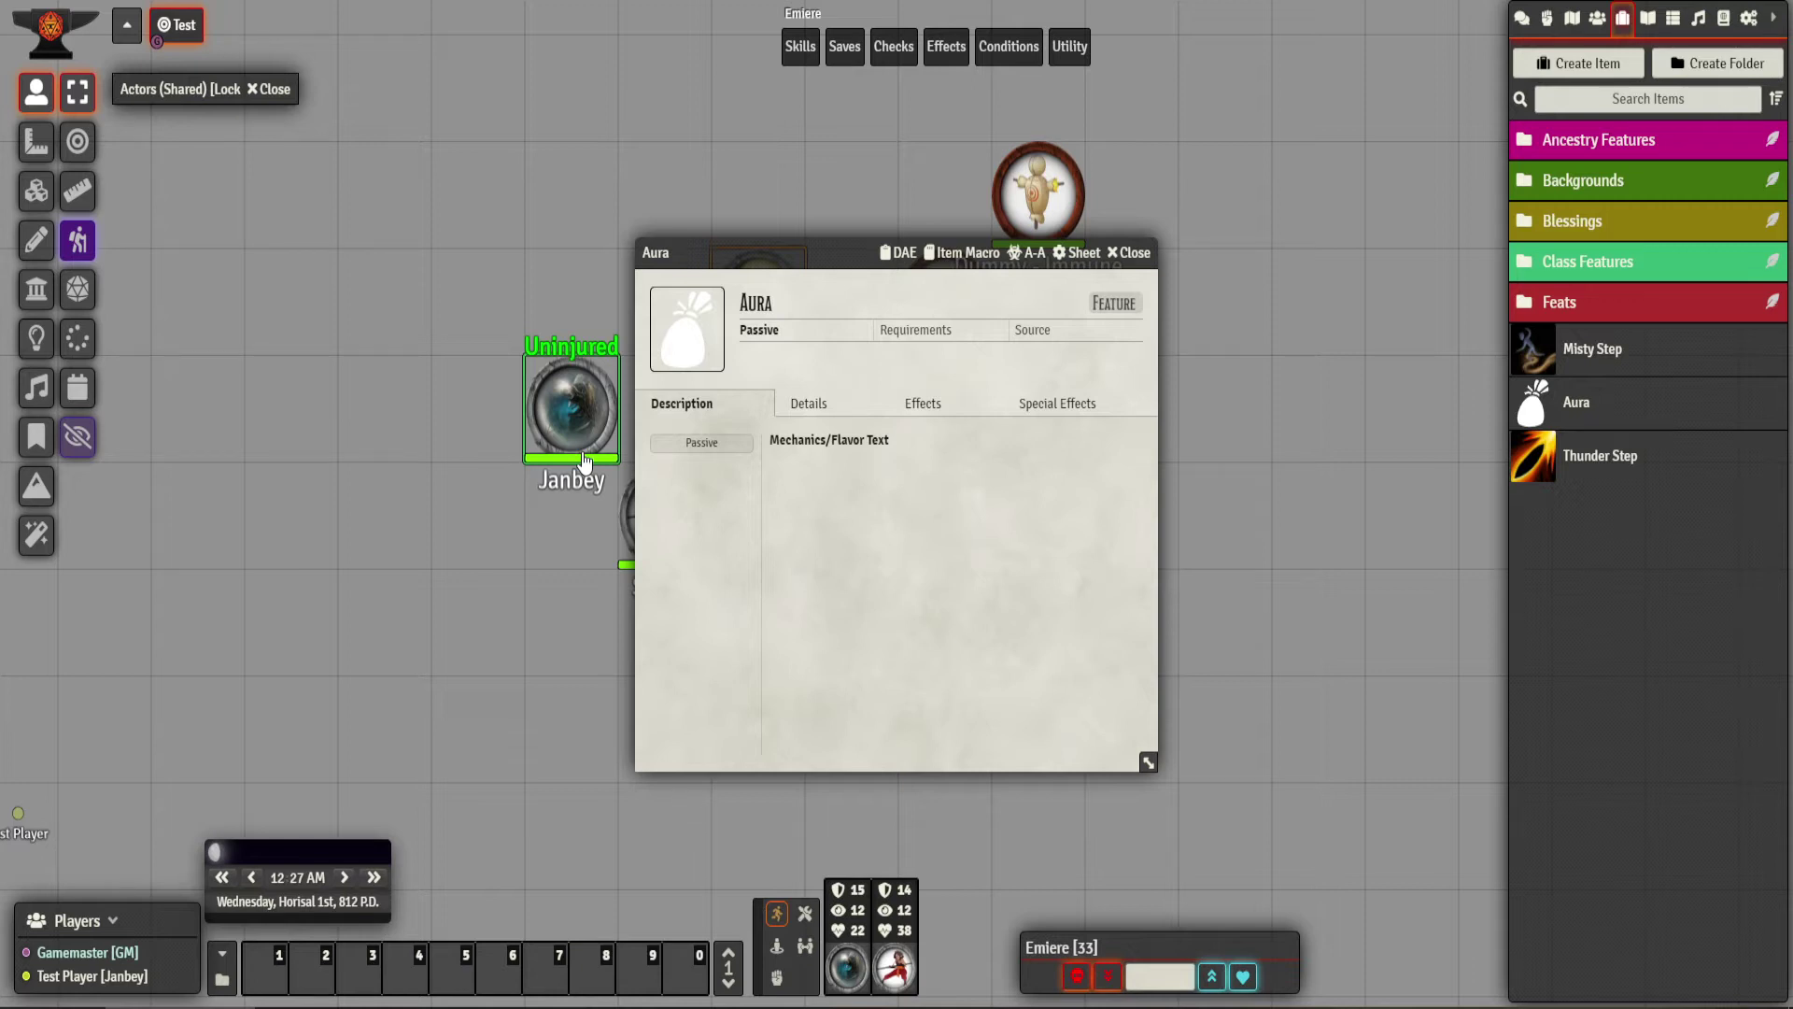
# Add a DAE active effect to the Aura feature that transfers to the actor on equip.
pyautogui.click(794, 400)
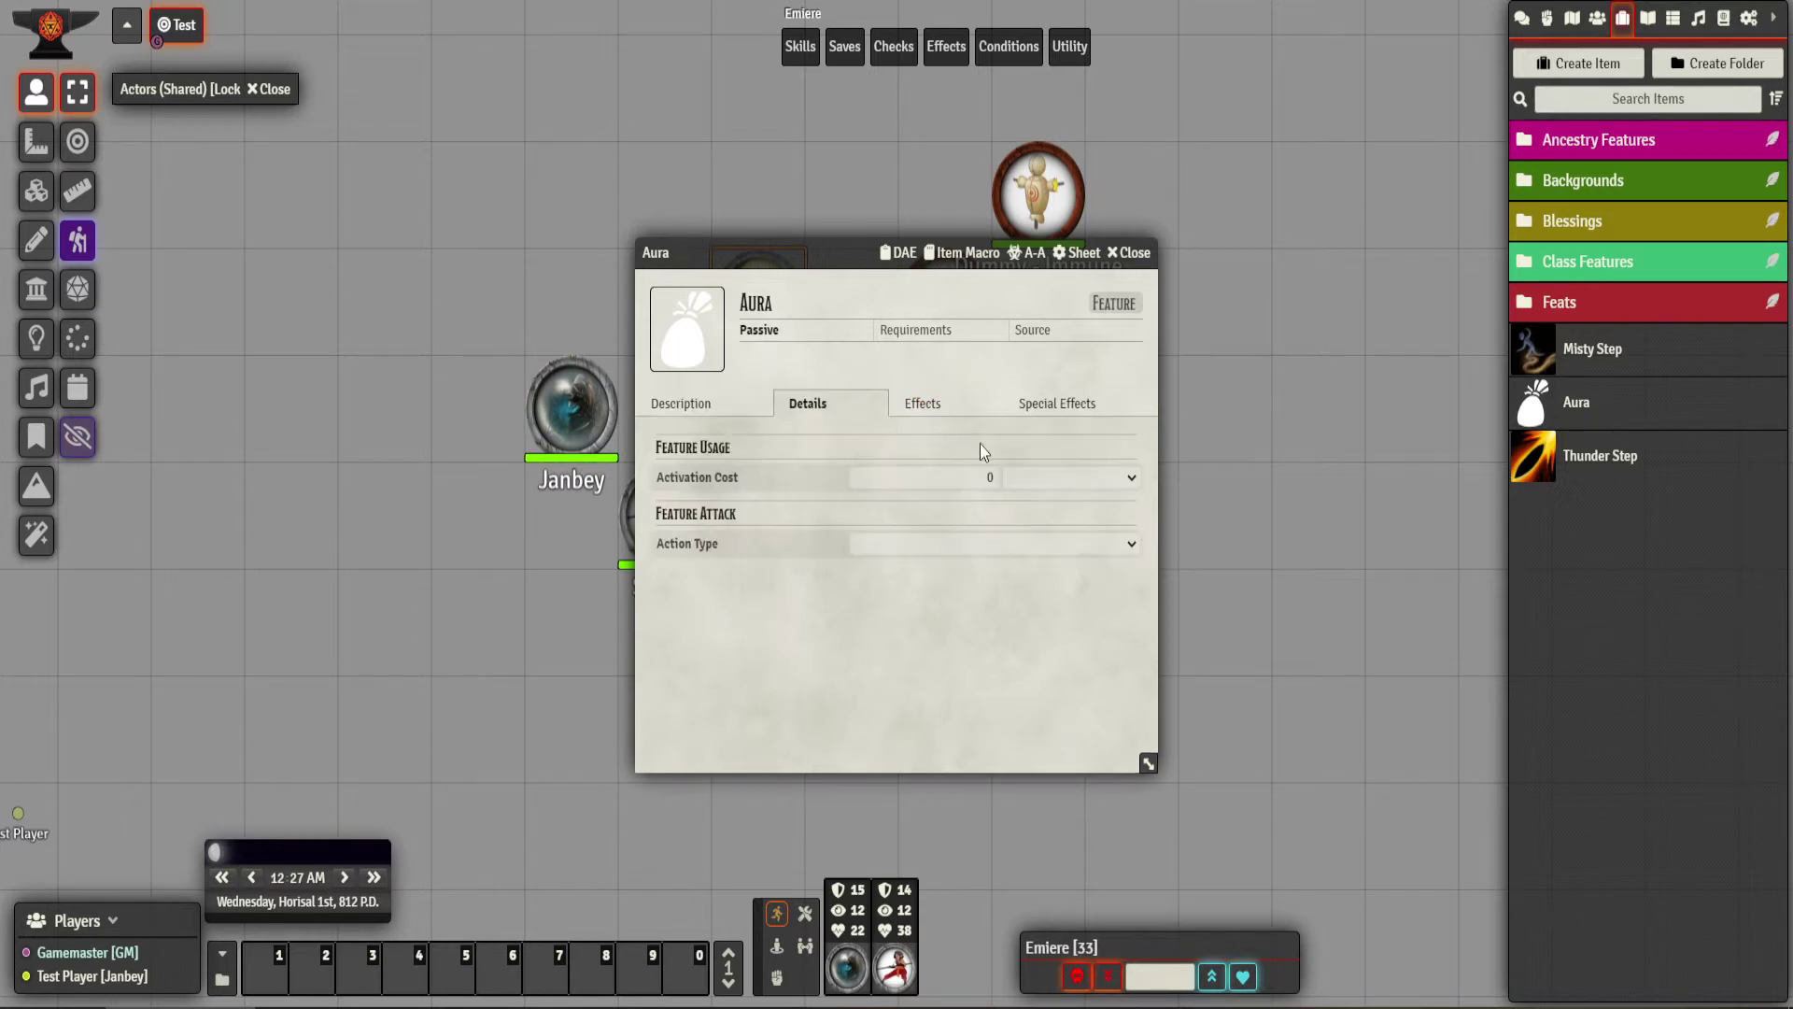
pyautogui.click(943, 406)
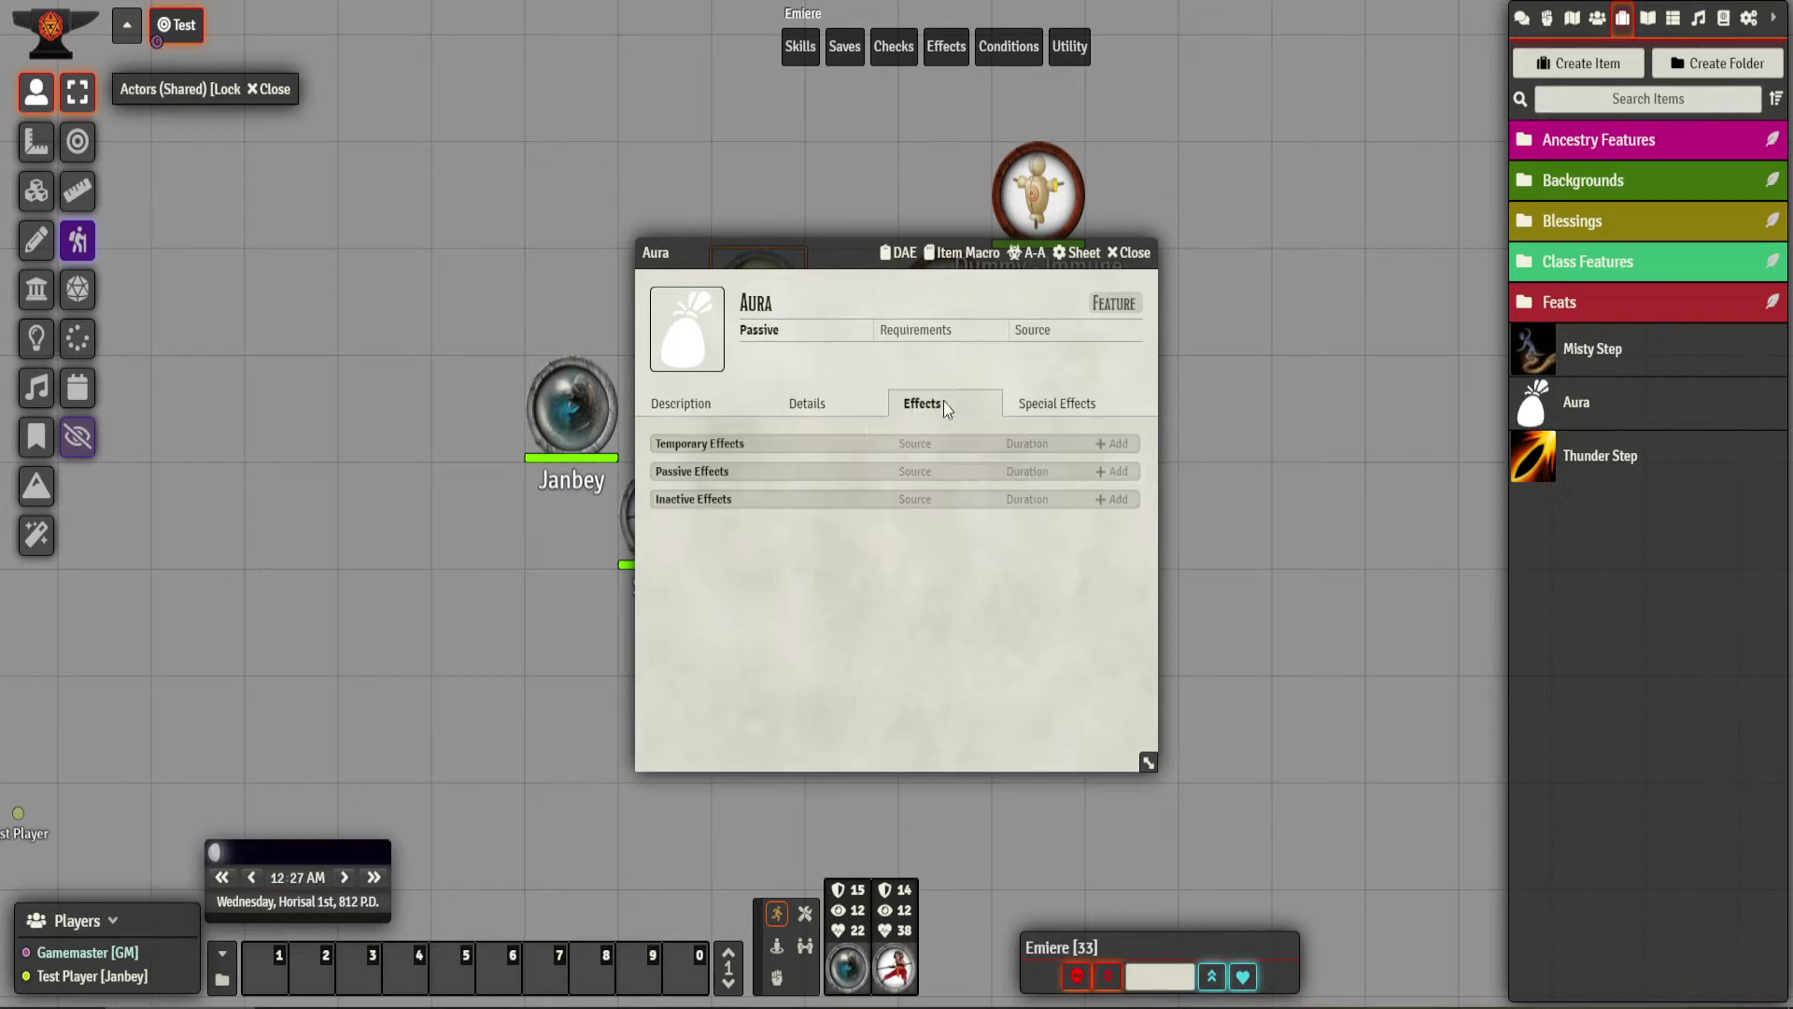
pyautogui.click(899, 254)
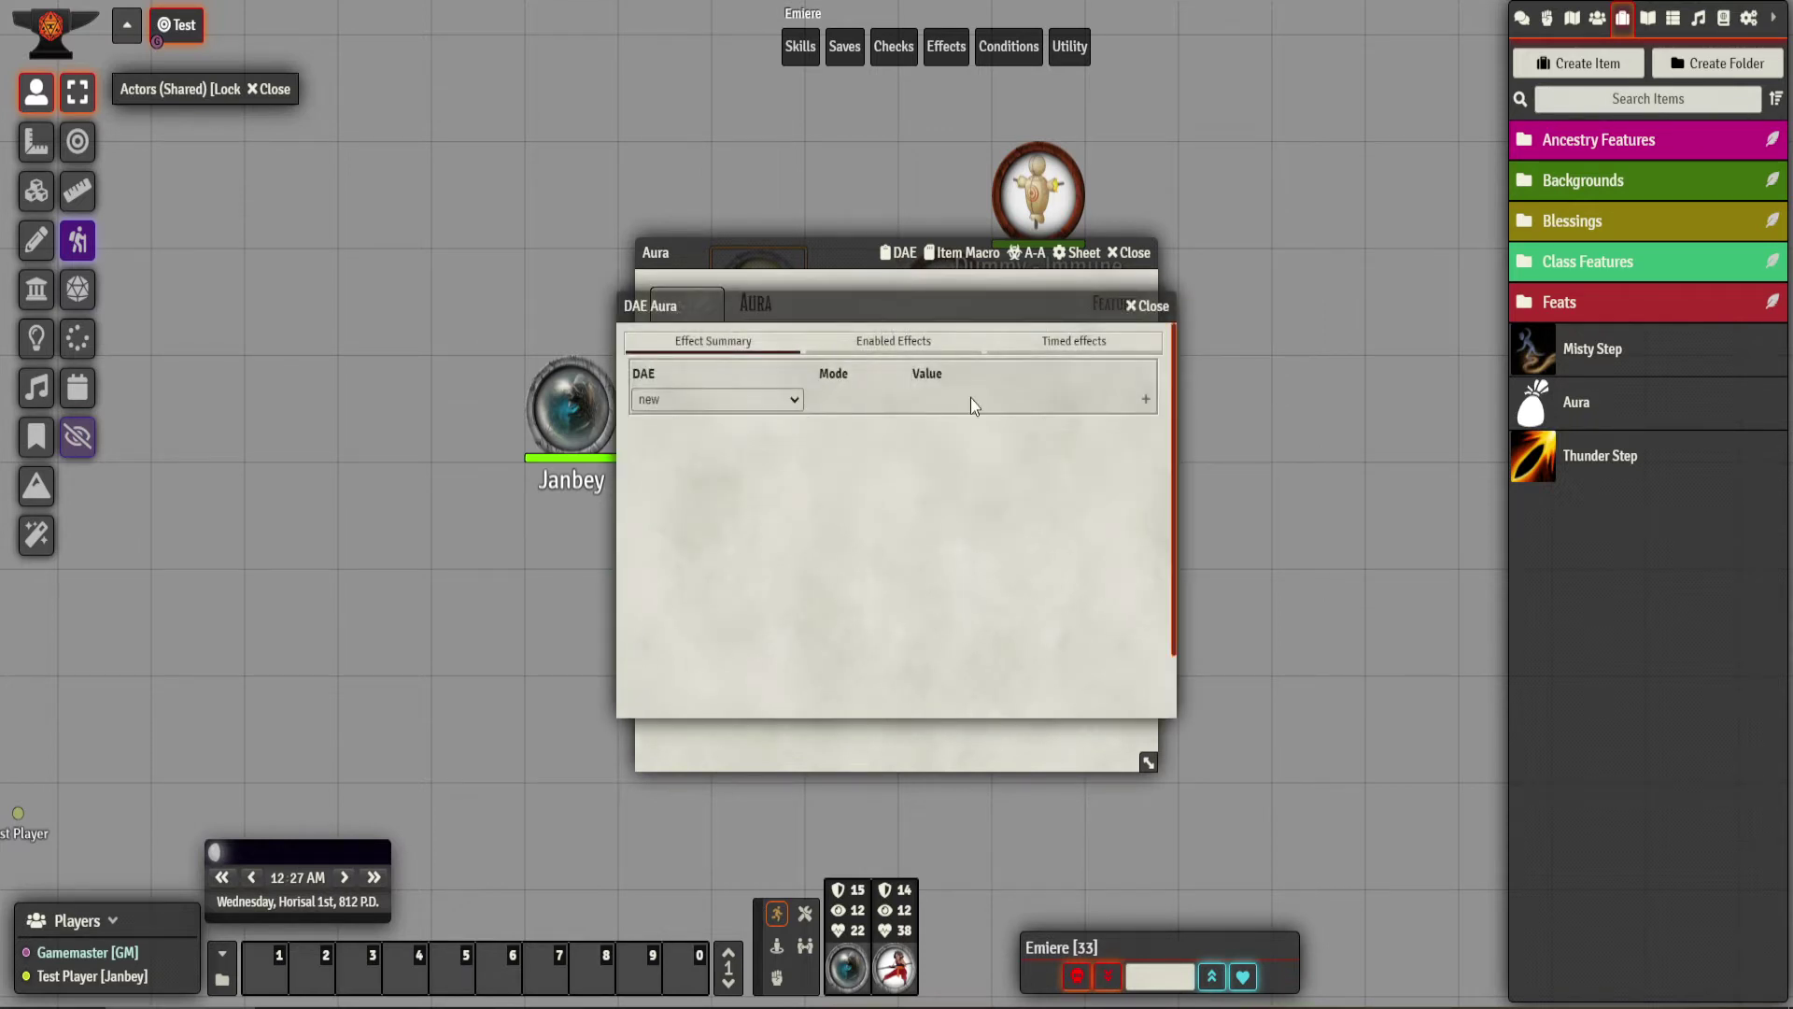
pyautogui.click(1146, 400)
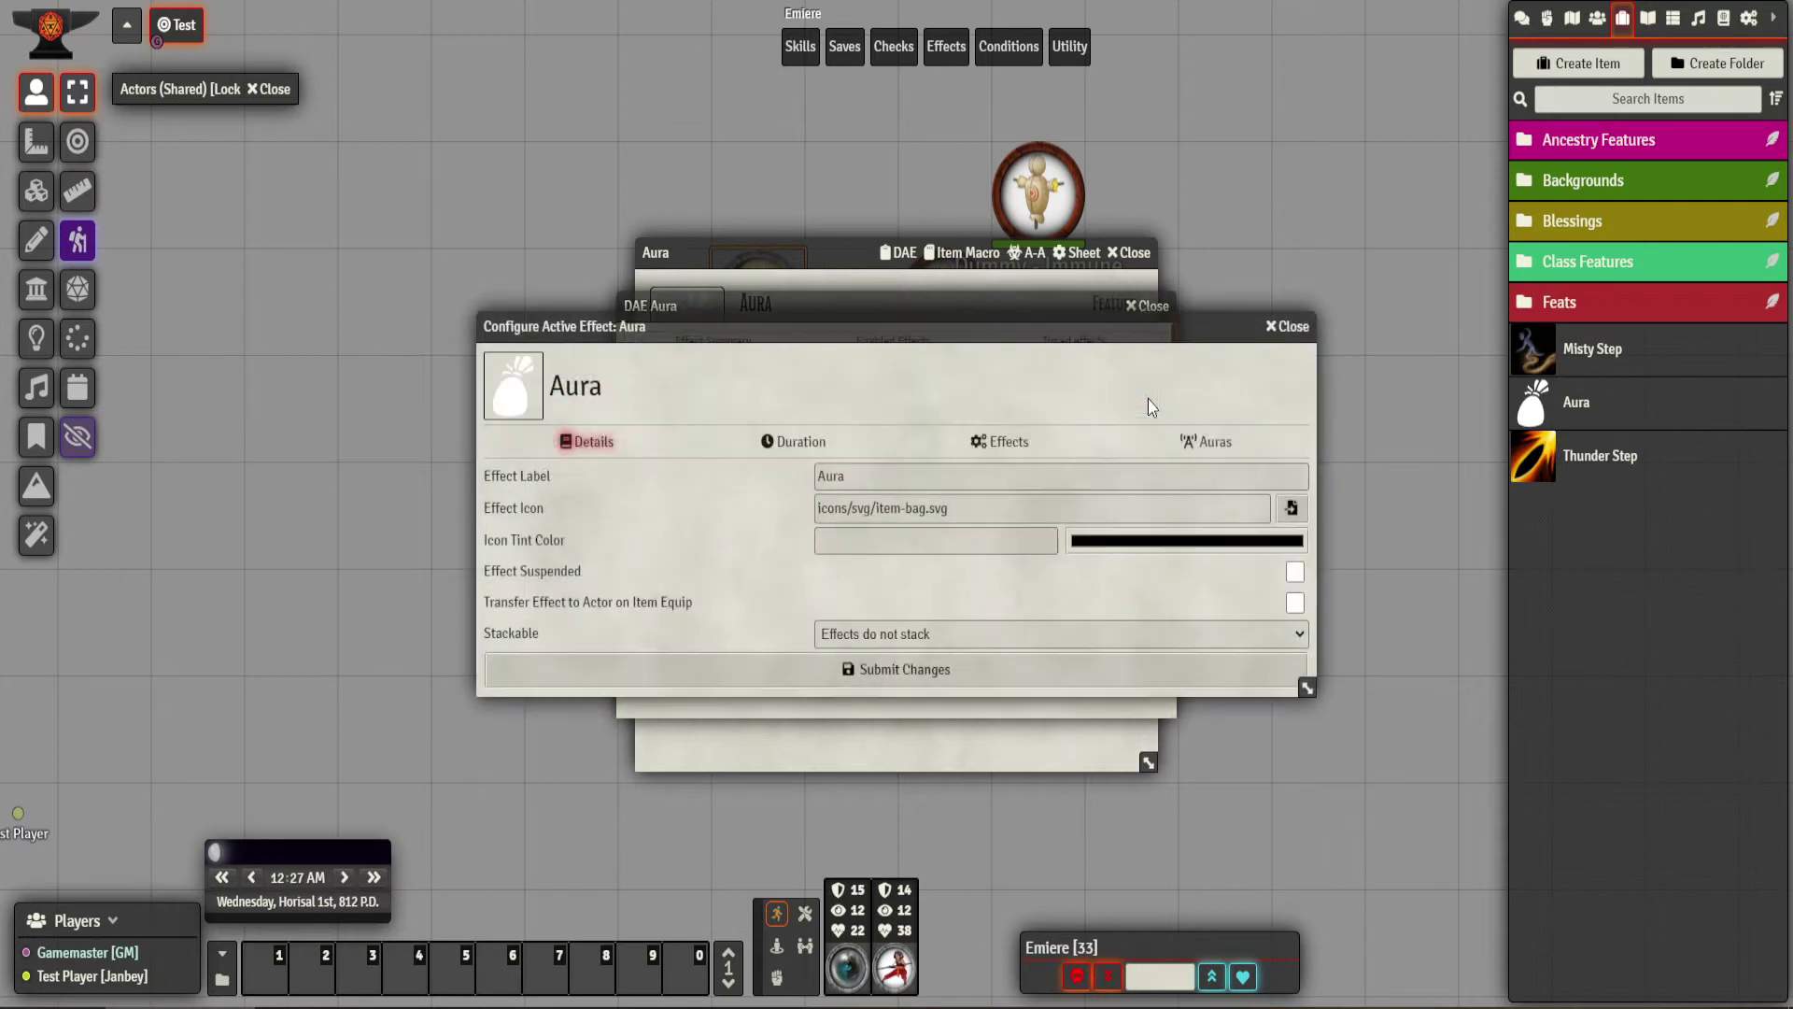
pyautogui.click(1295, 603)
# Add an effect change with value +data.abilities.cha.mod, copied from the Charisma modifier key.
pyautogui.click(995, 452)
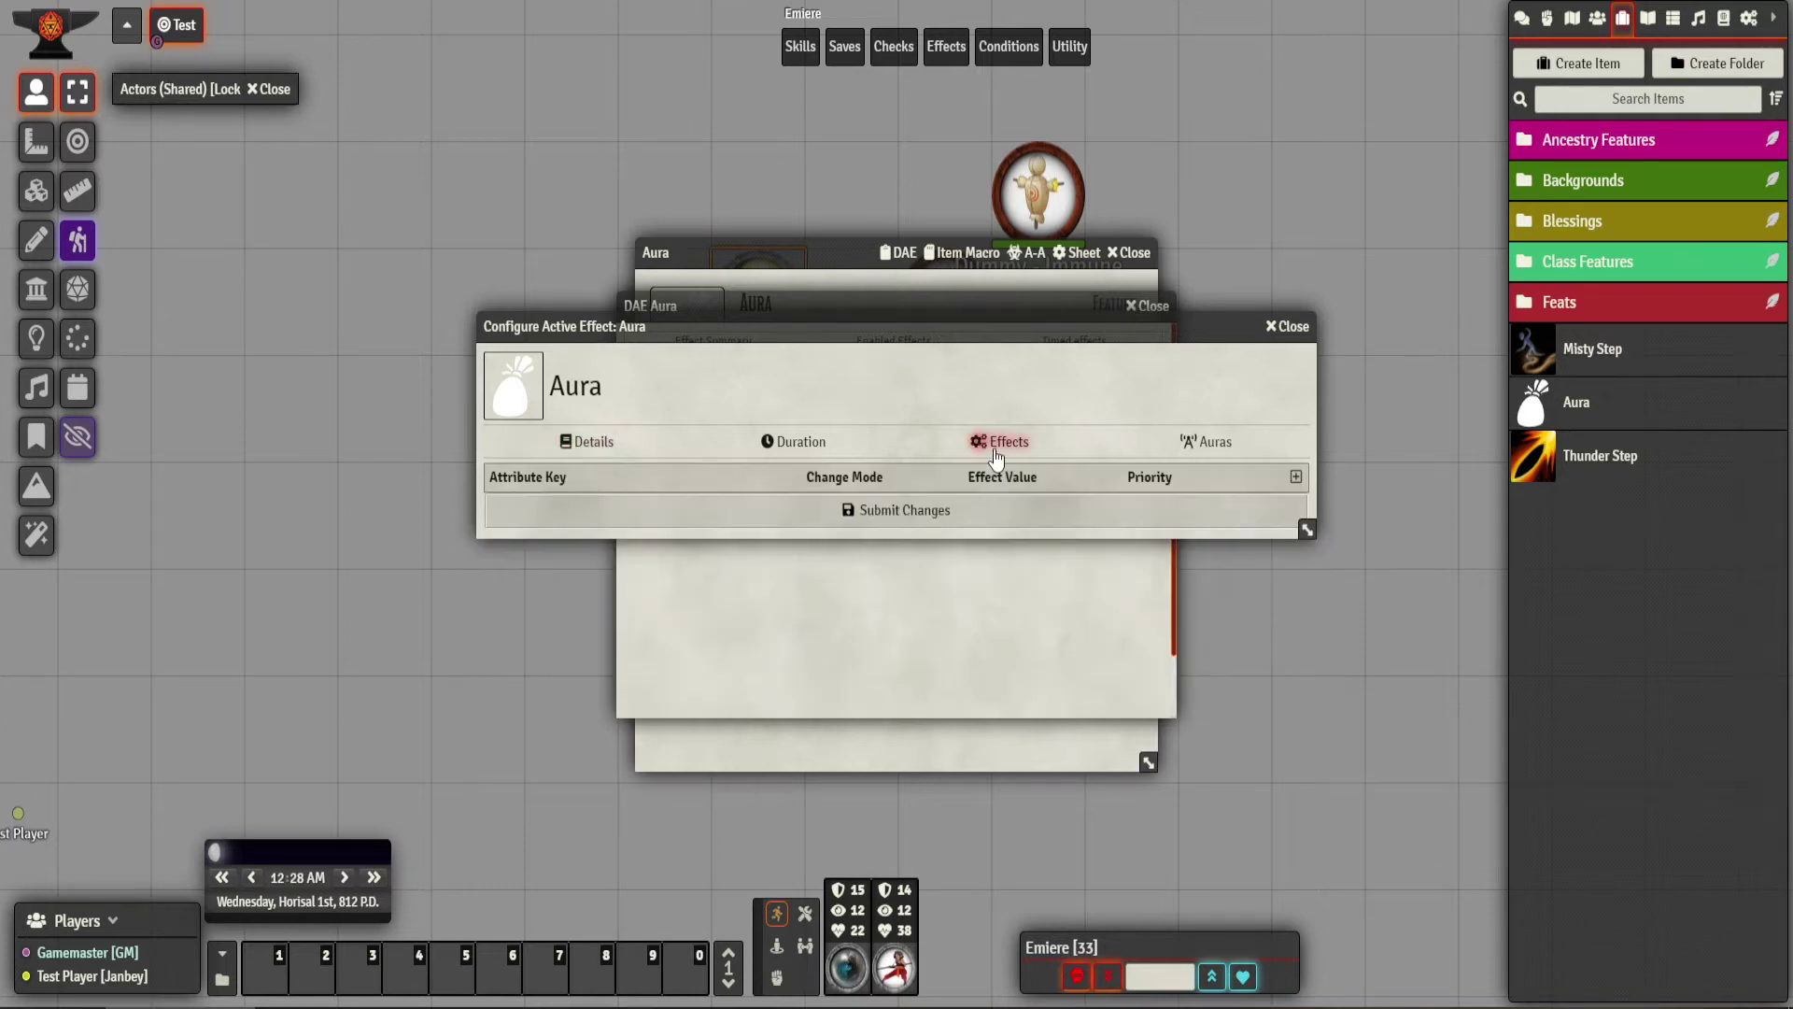
pyautogui.click(1296, 477)
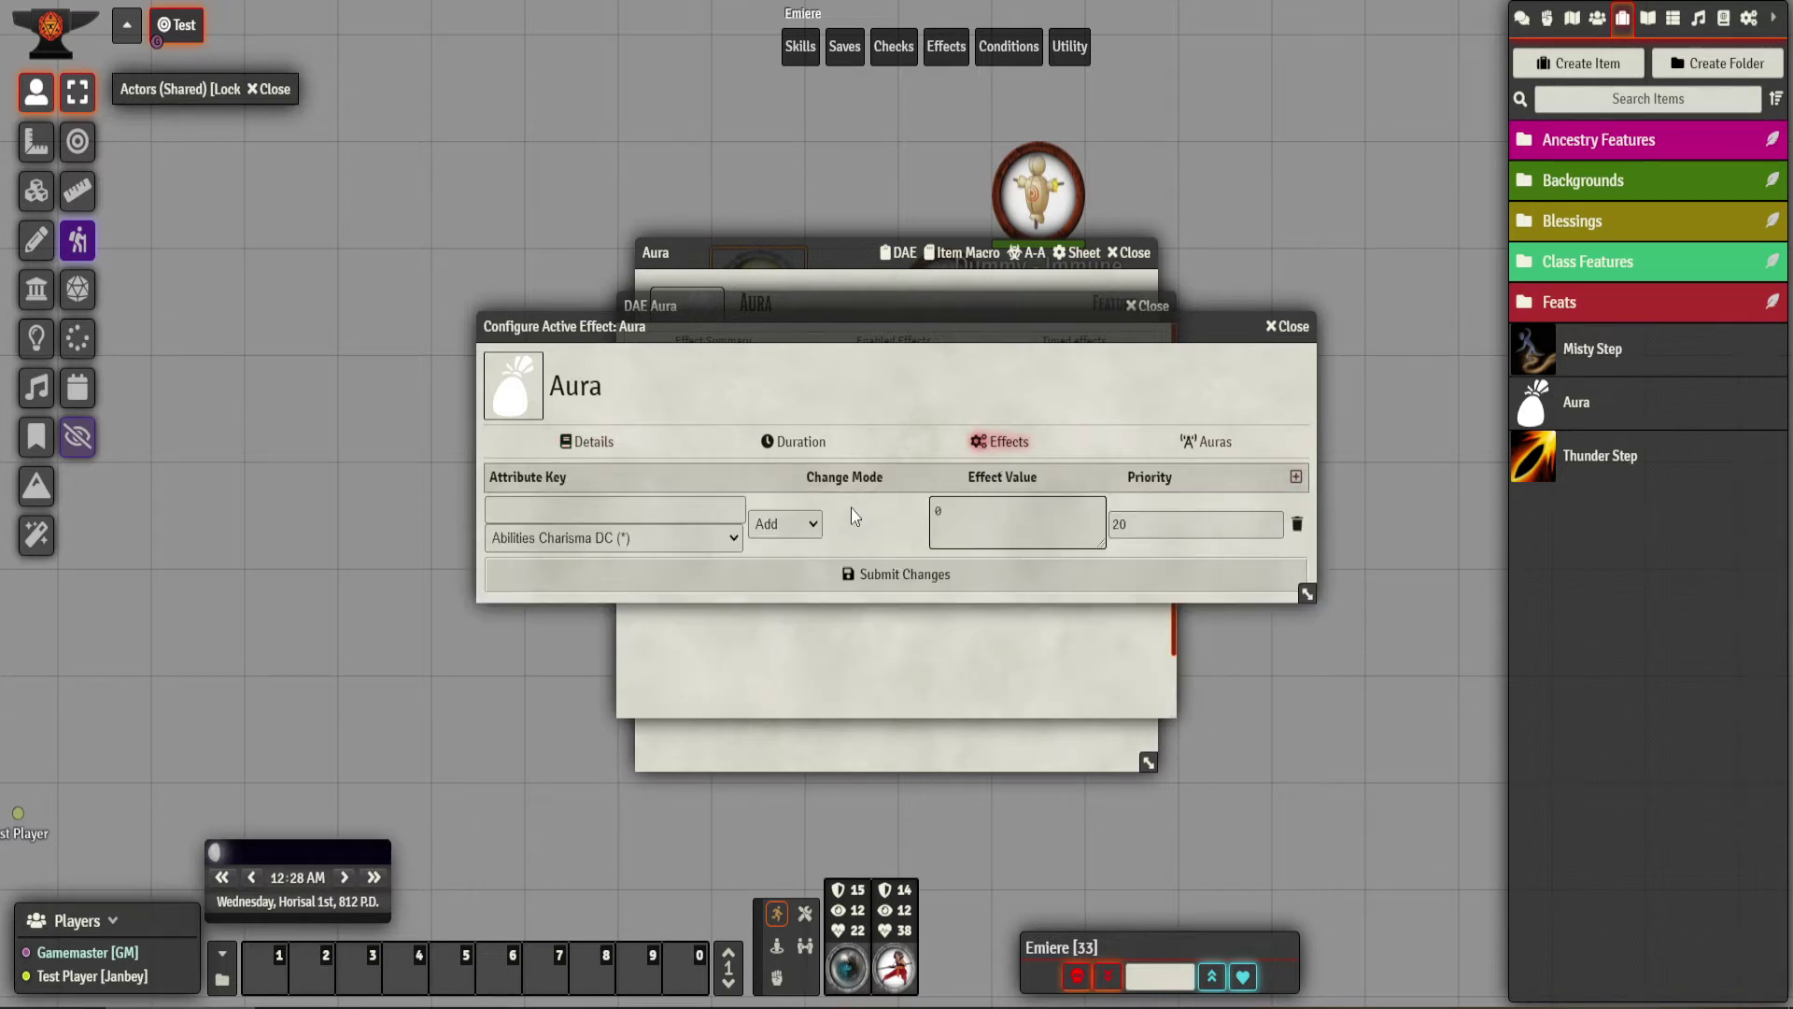
pyautogui.click(734, 532)
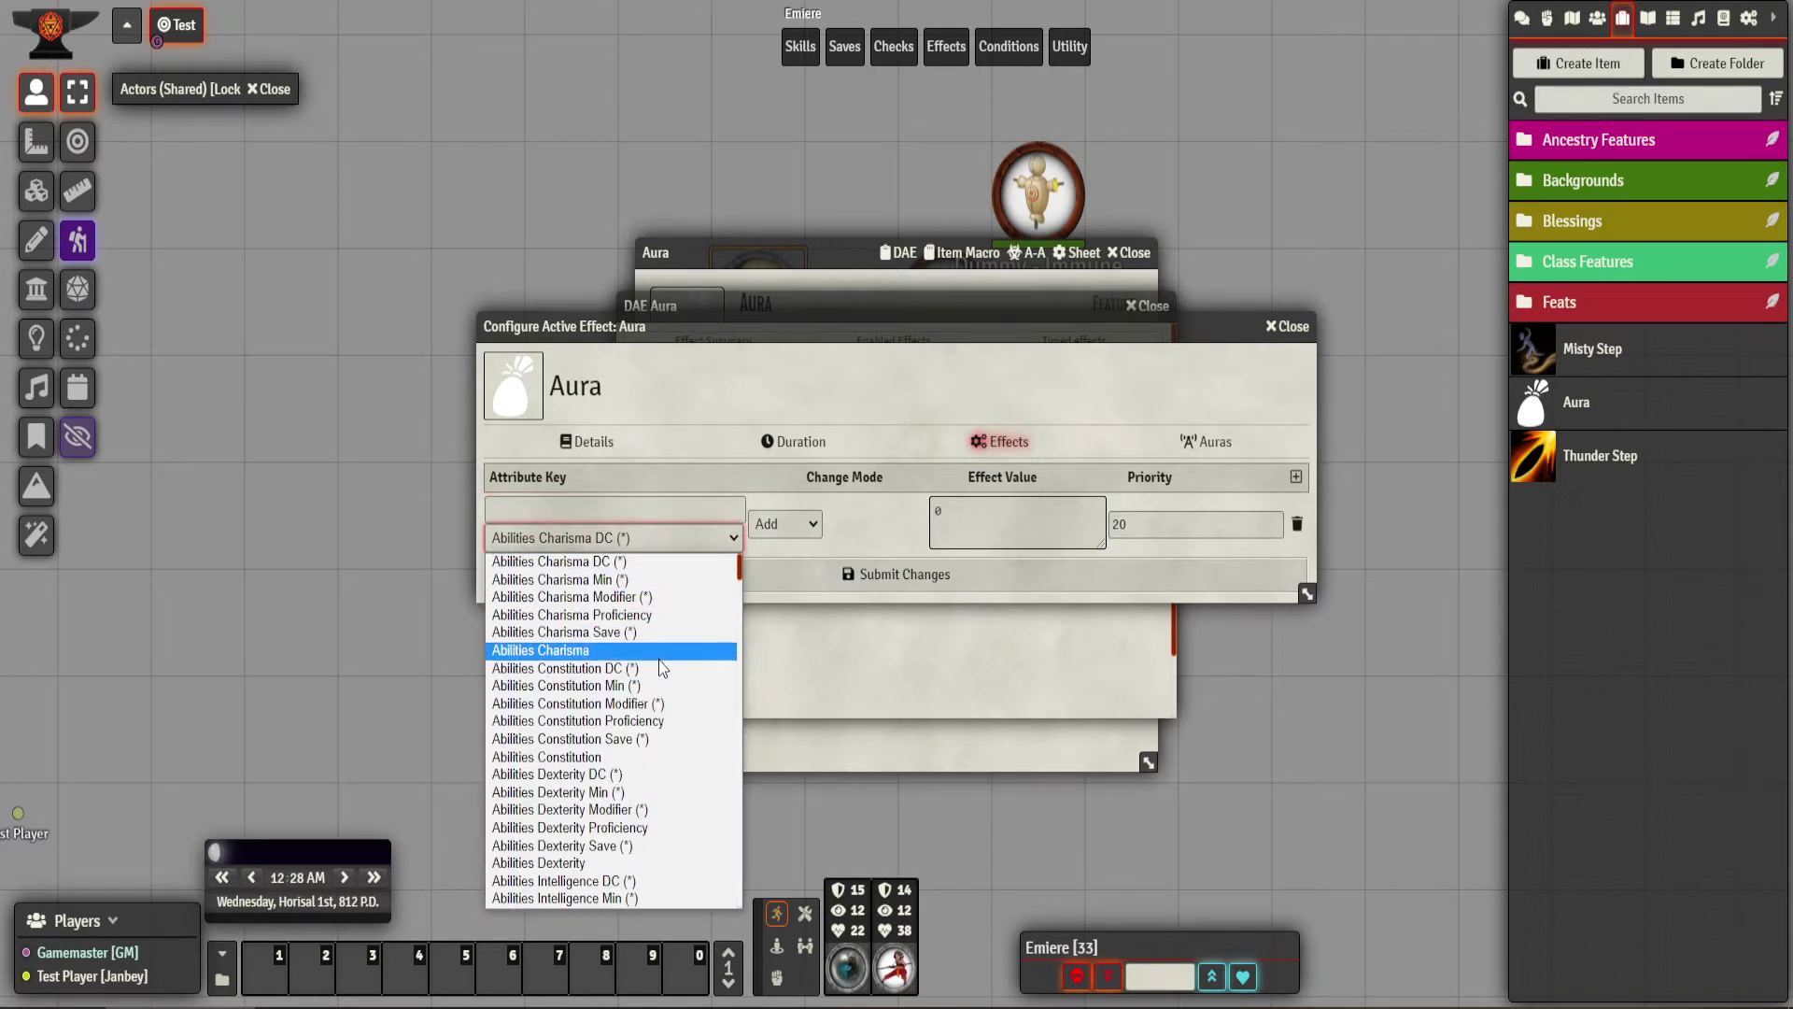
pyautogui.press('Escape')
pyautogui.click(642, 602)
pyautogui.moveTo(632, 511); pyautogui.dragTo(417, 529)
pyautogui.hotkey('ctrl', 'c')
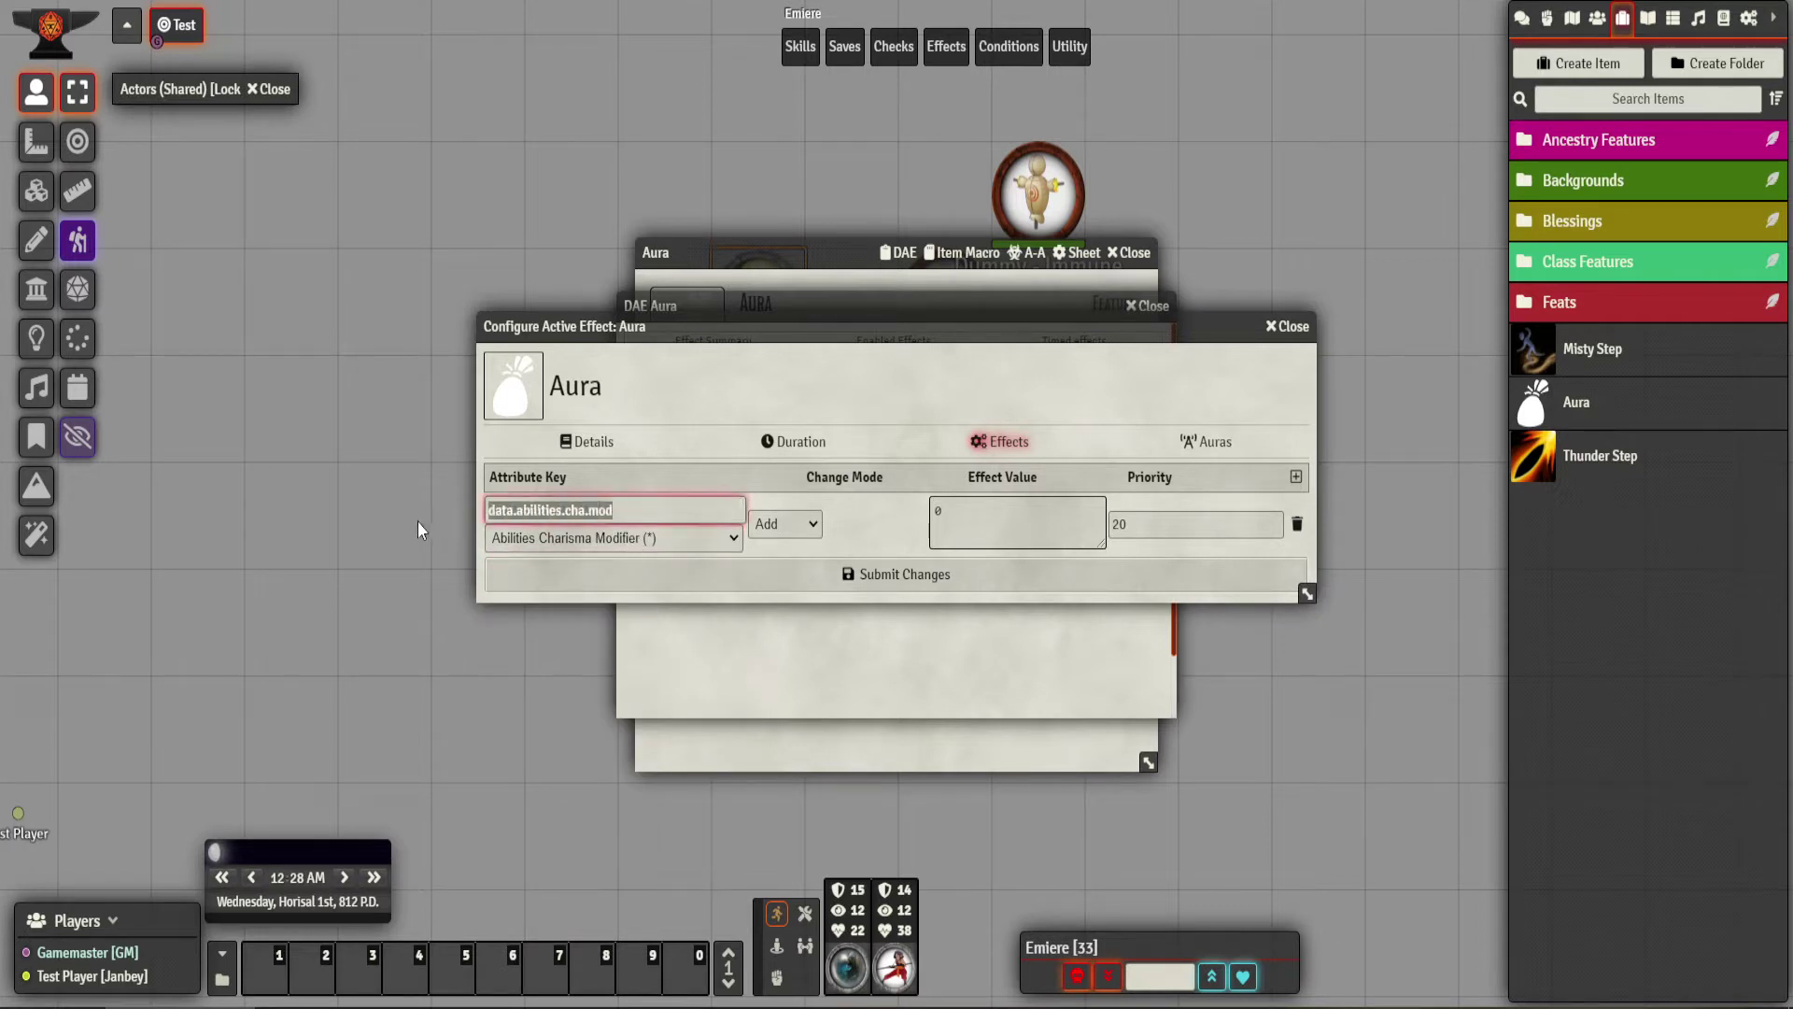
pyautogui.click(951, 516)
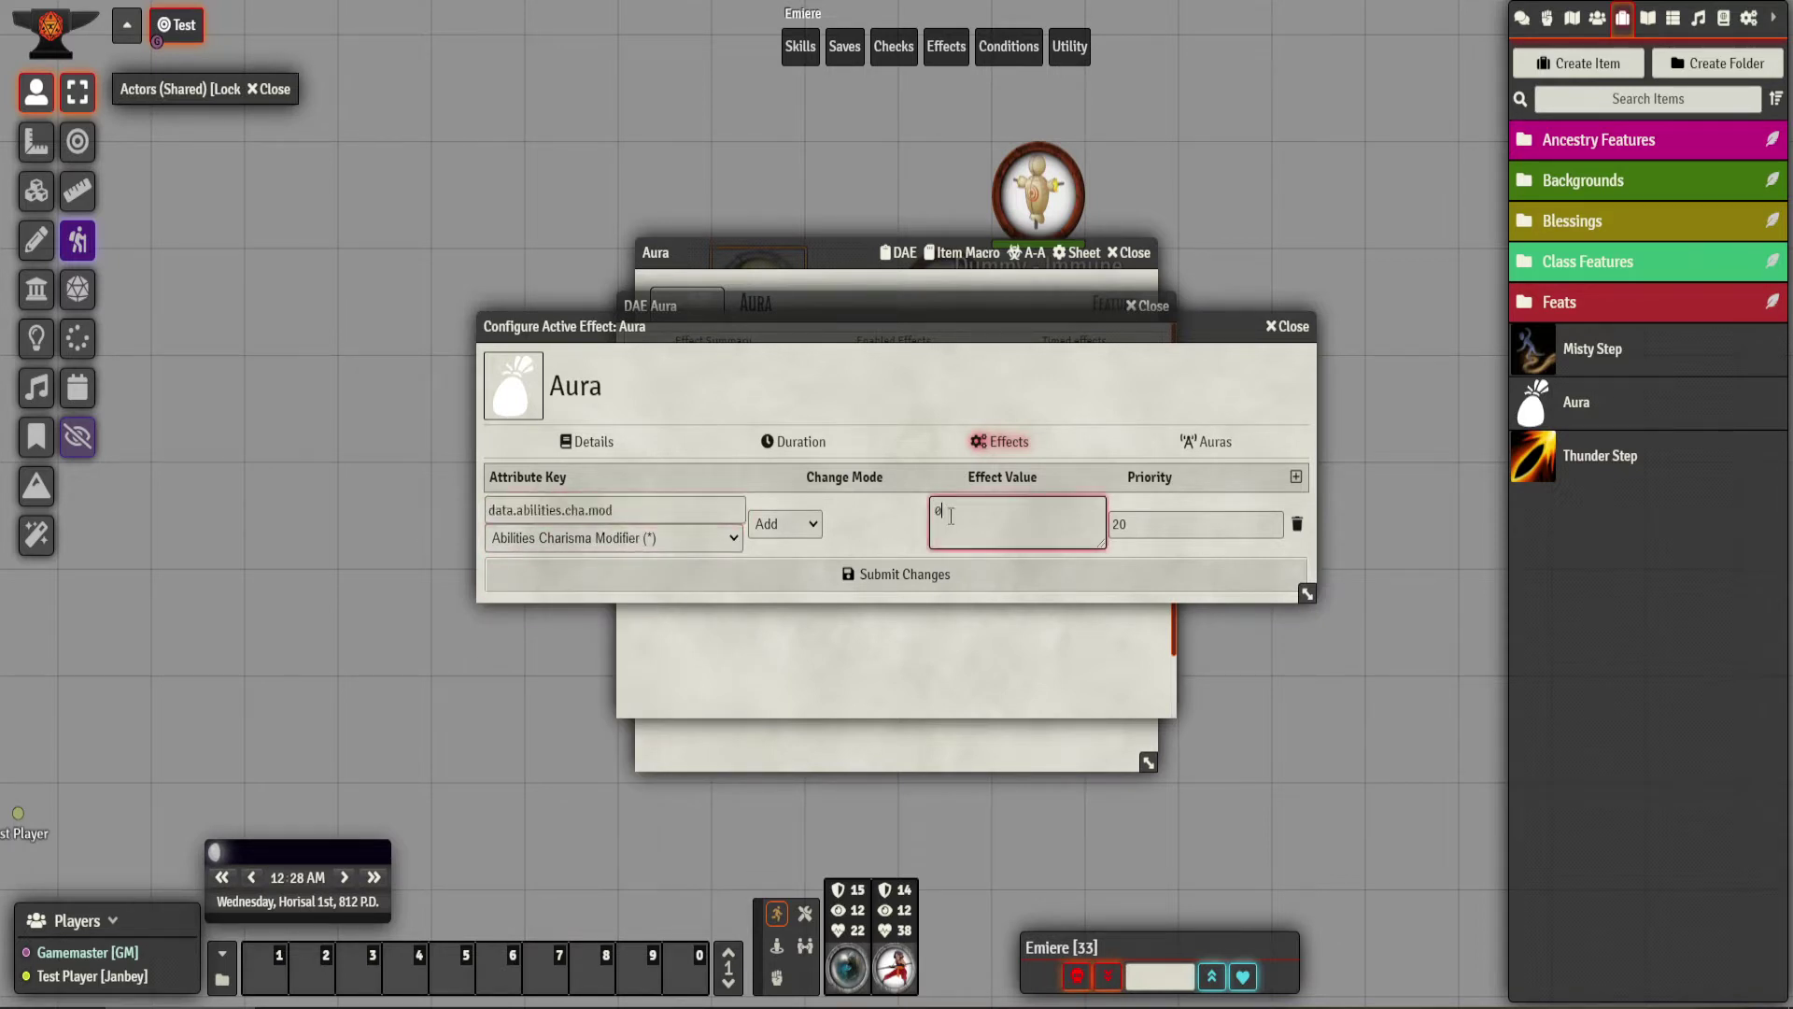
pyautogui.write('+')
pyautogui.hotkey('ctrl', 'v')
# Set the change's attribute key to data.bonuses.abilities.save, the ability saving throw bonus.
pyautogui.click(726, 546)
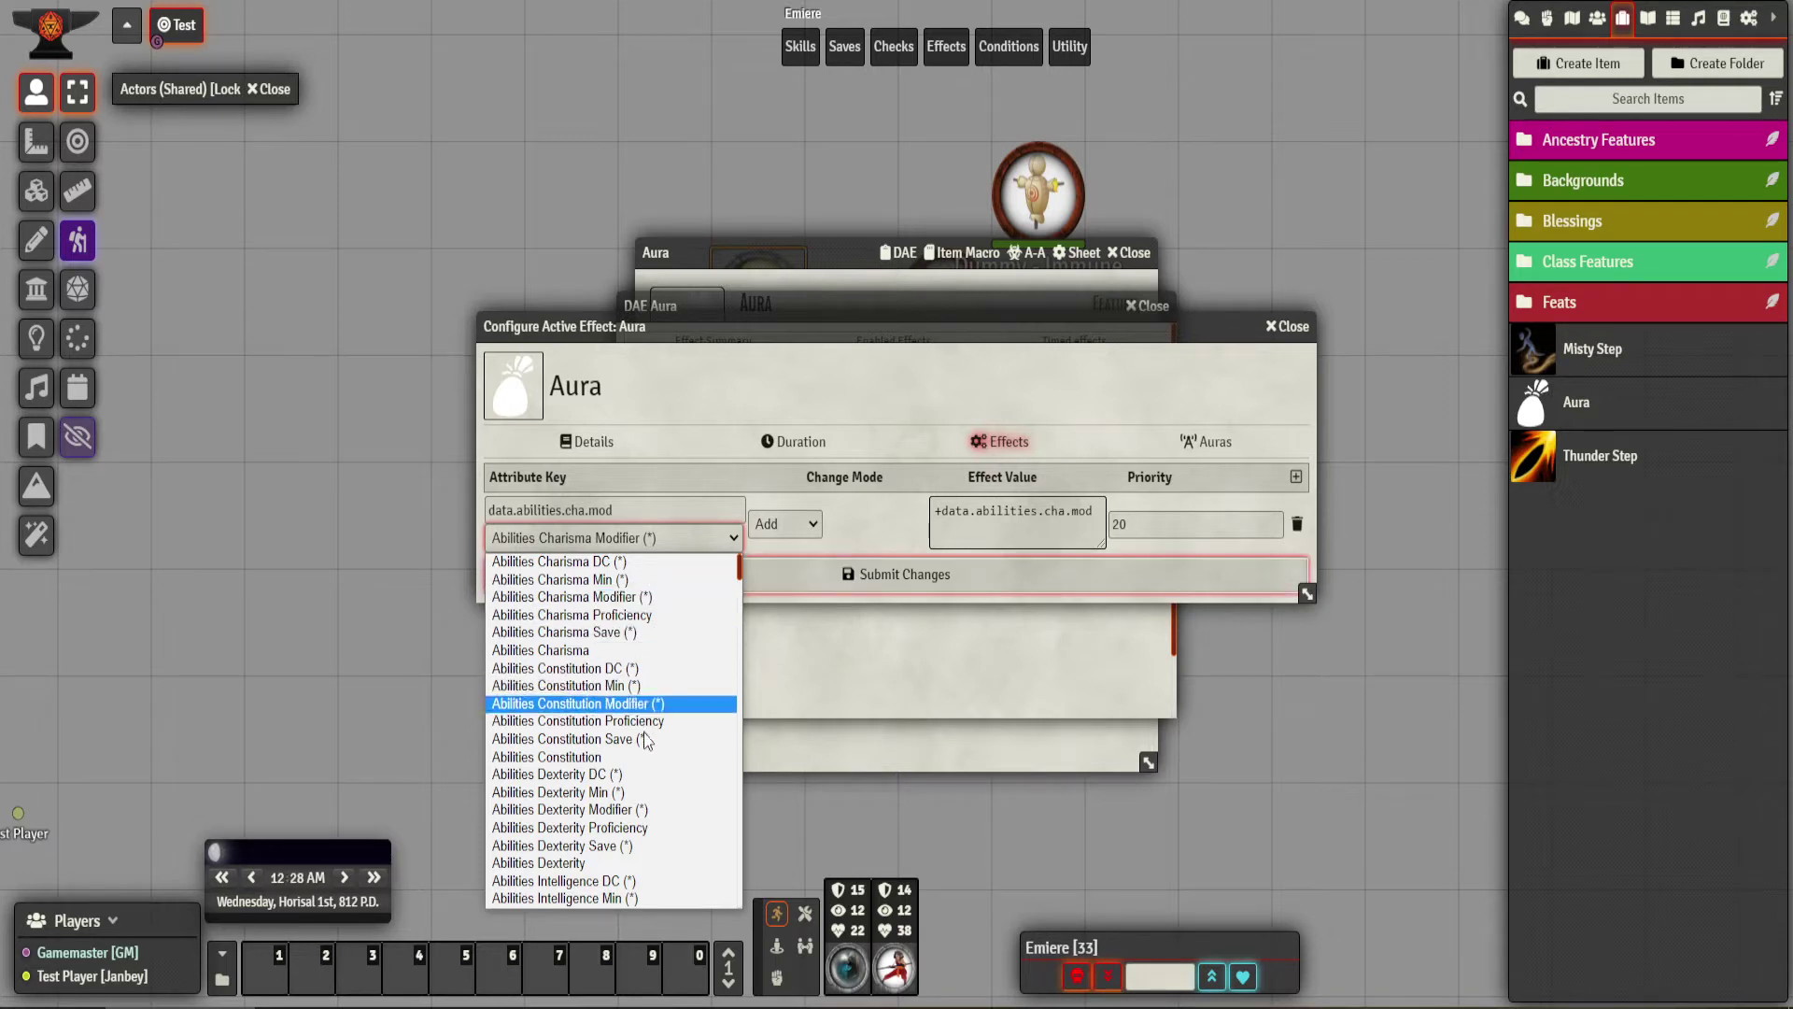
pyautogui.scroll(-4, 642, 732)
pyautogui.scroll(-5, 644, 740)
pyautogui.scroll(-5, 645, 742)
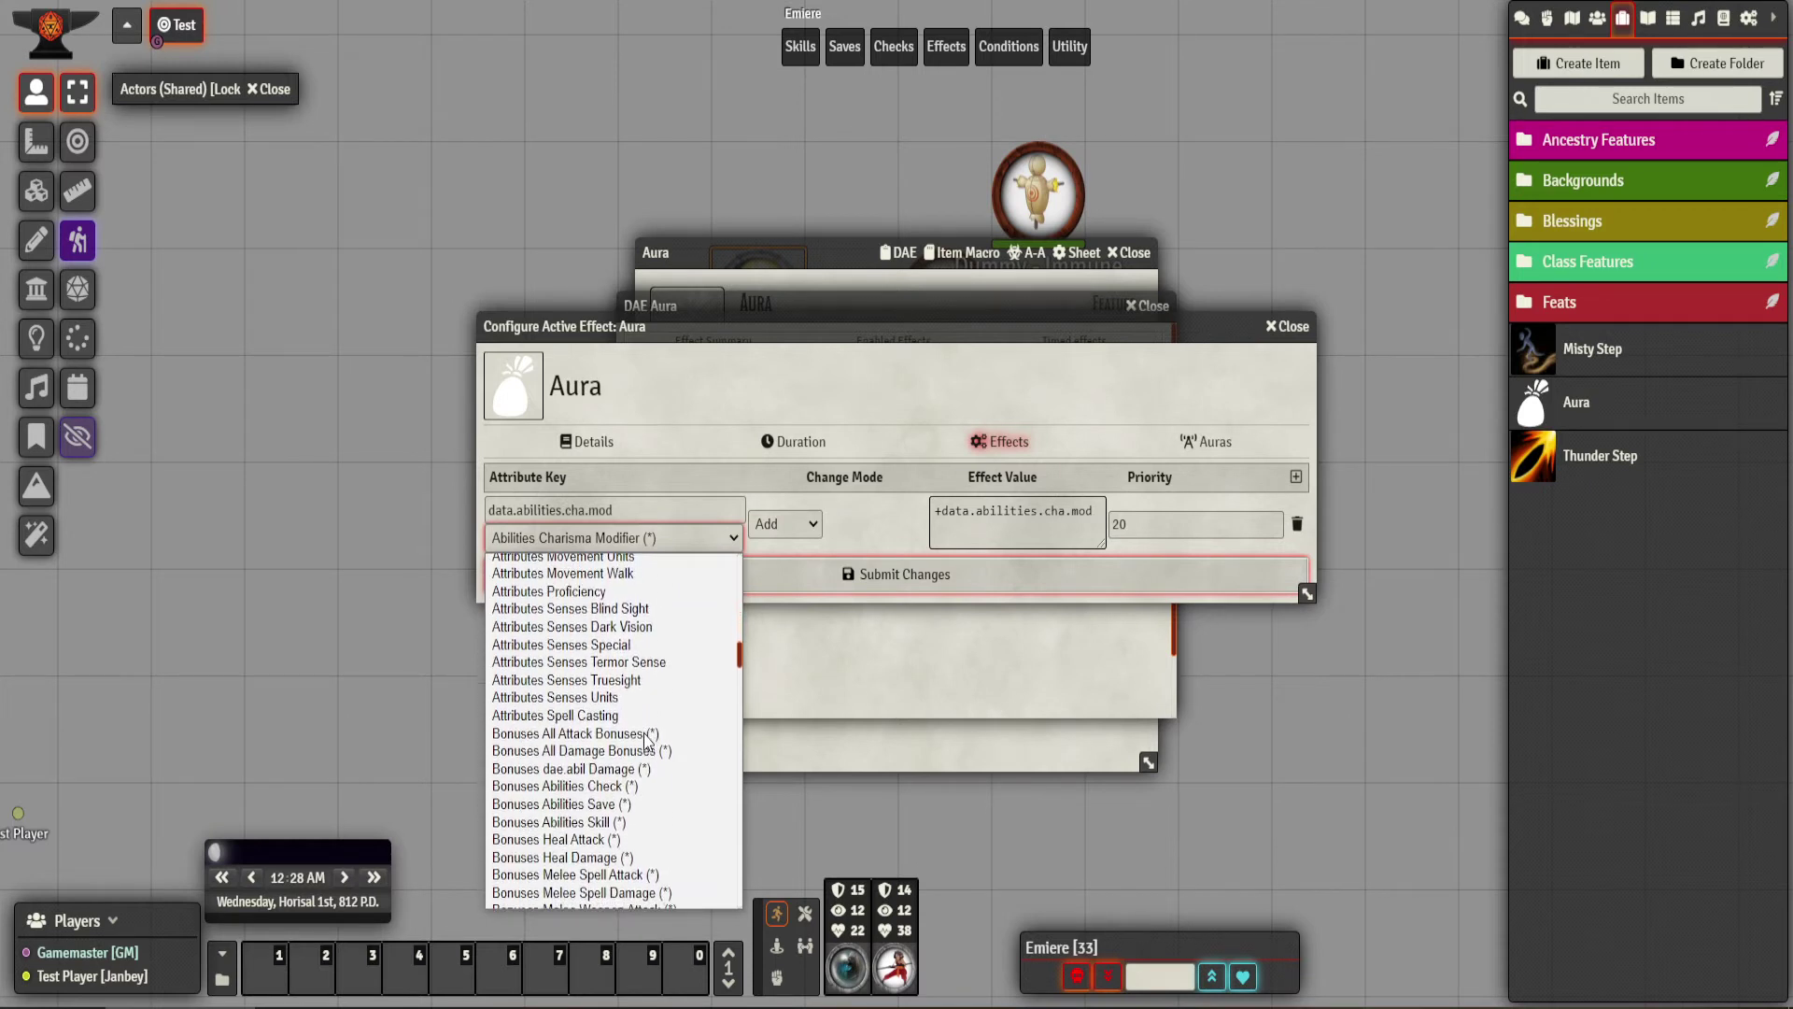
pyautogui.click(640, 804)
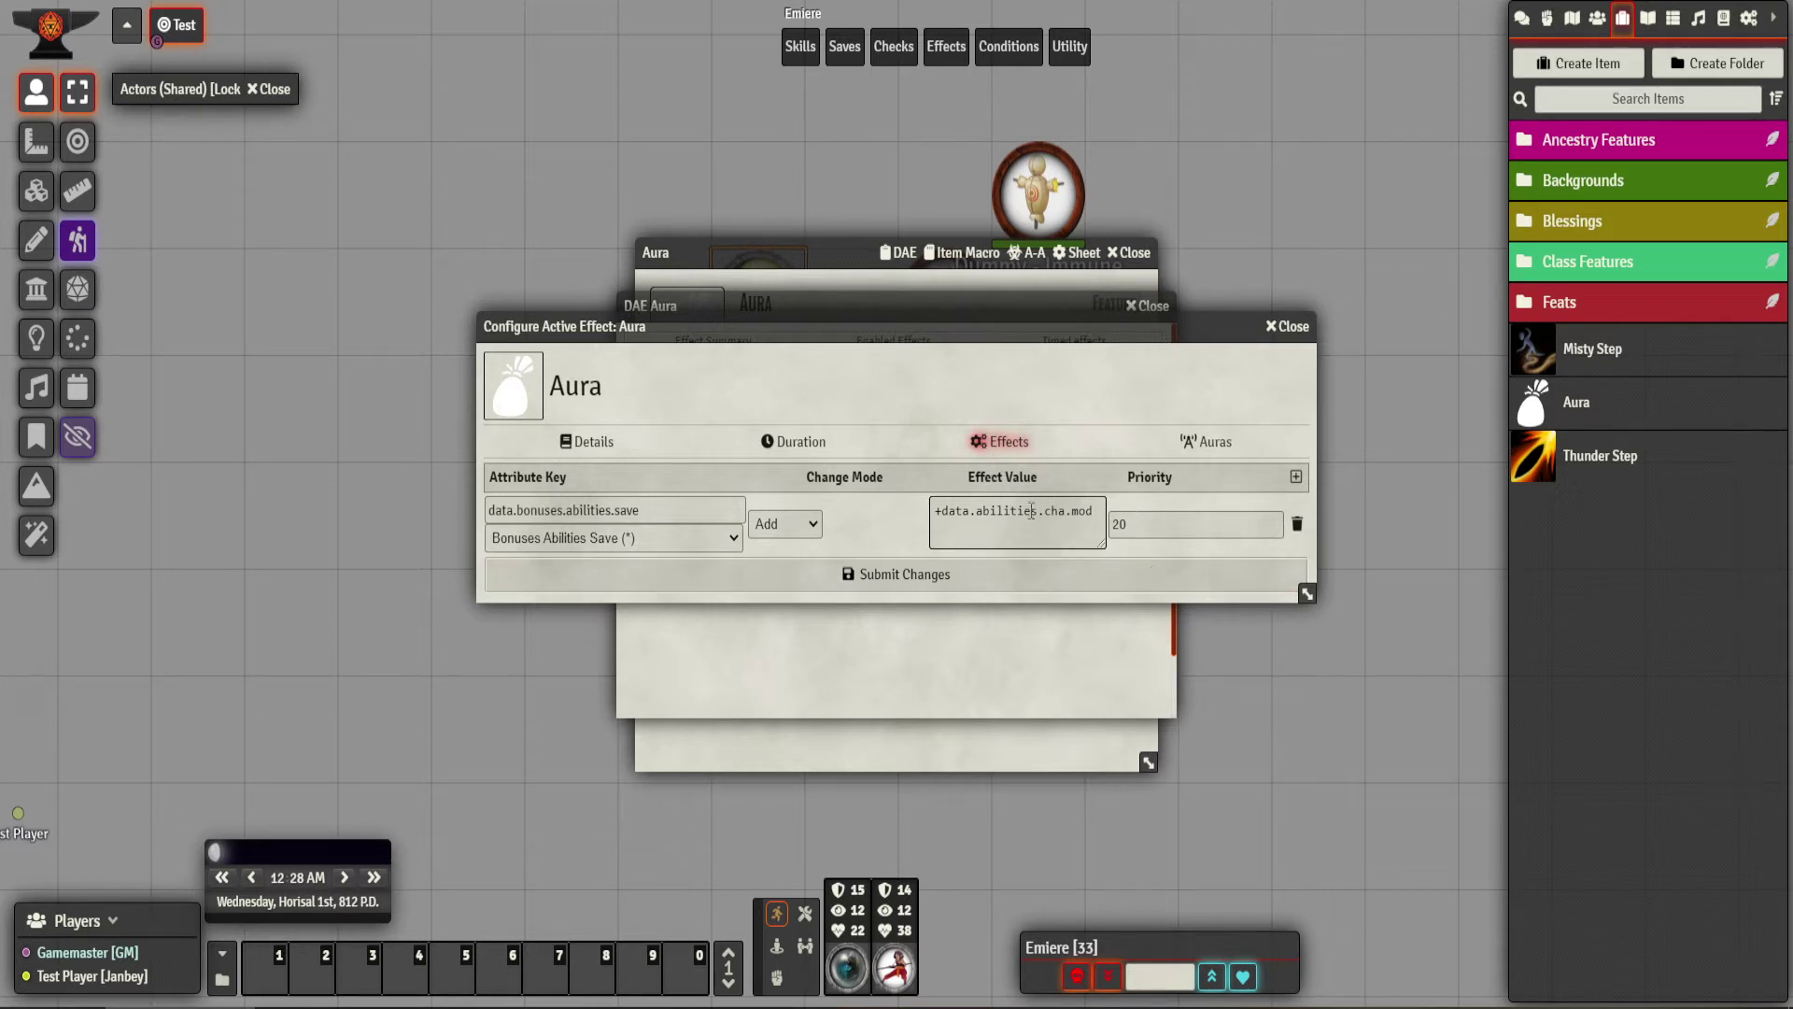
pyautogui.click(1202, 442)
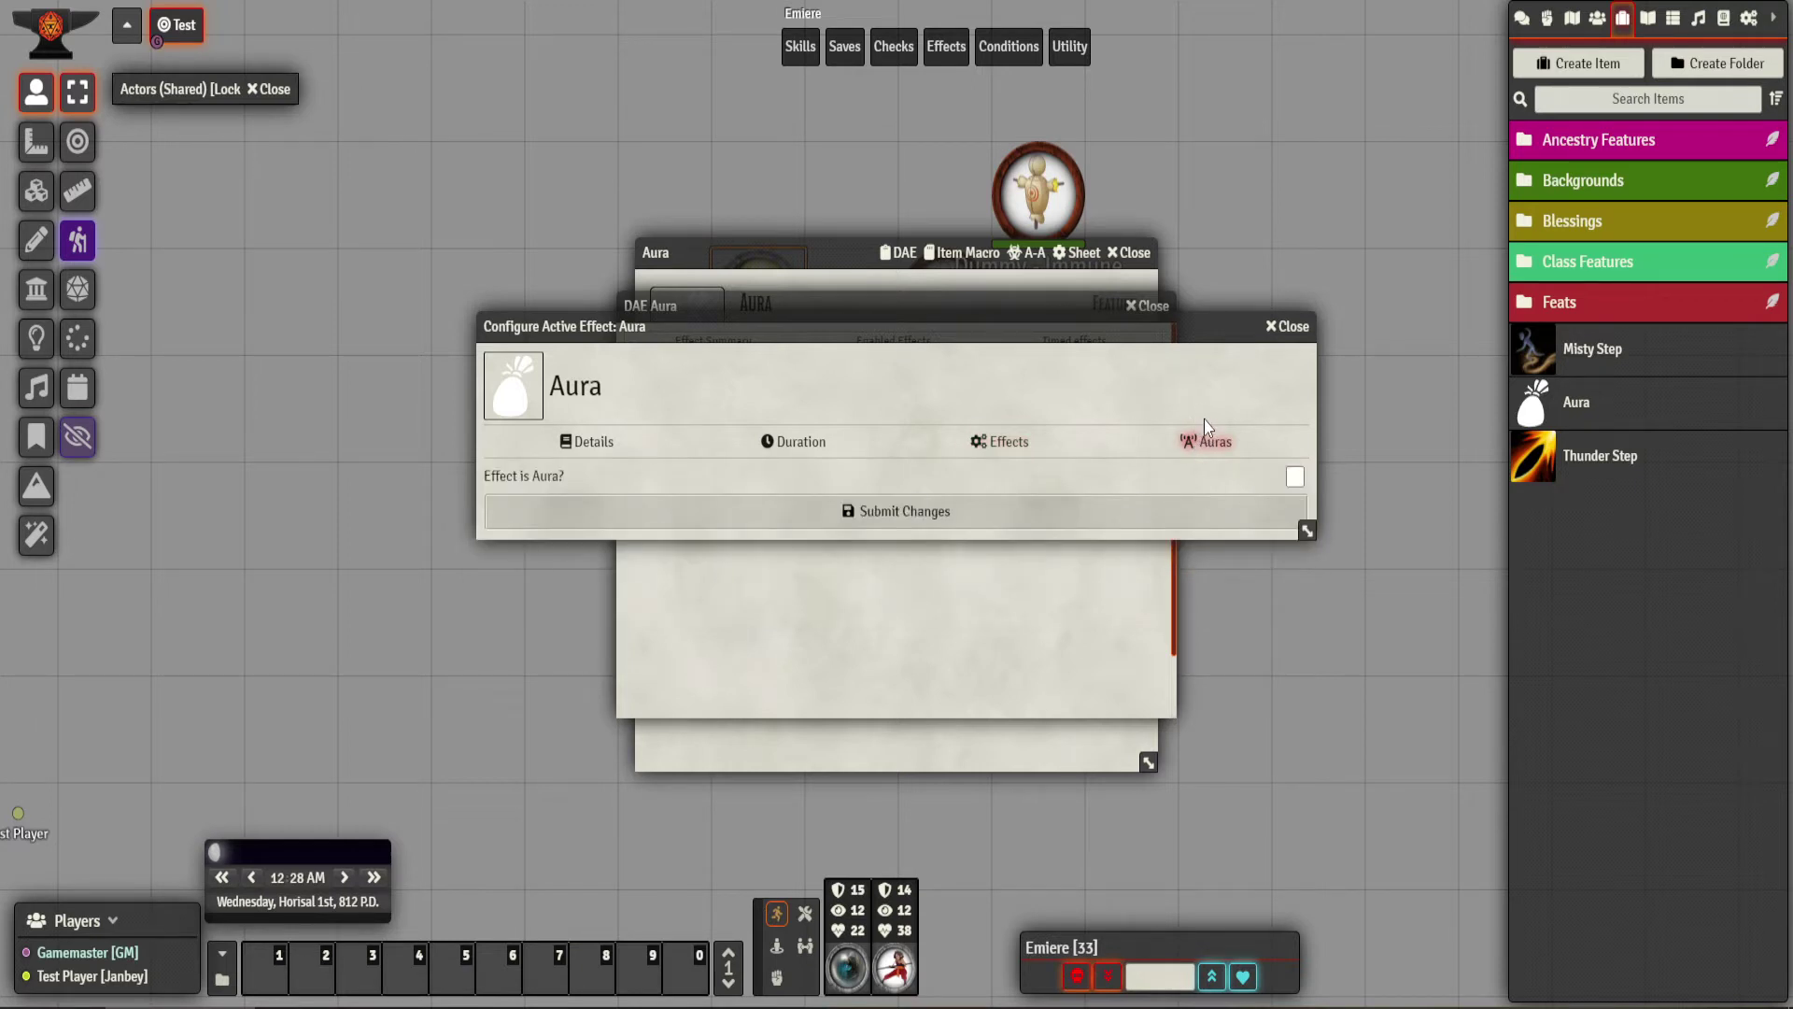
# Make the effect an aura targeting Allies with radius 10 and no alignment restriction.
pyautogui.click(1295, 478)
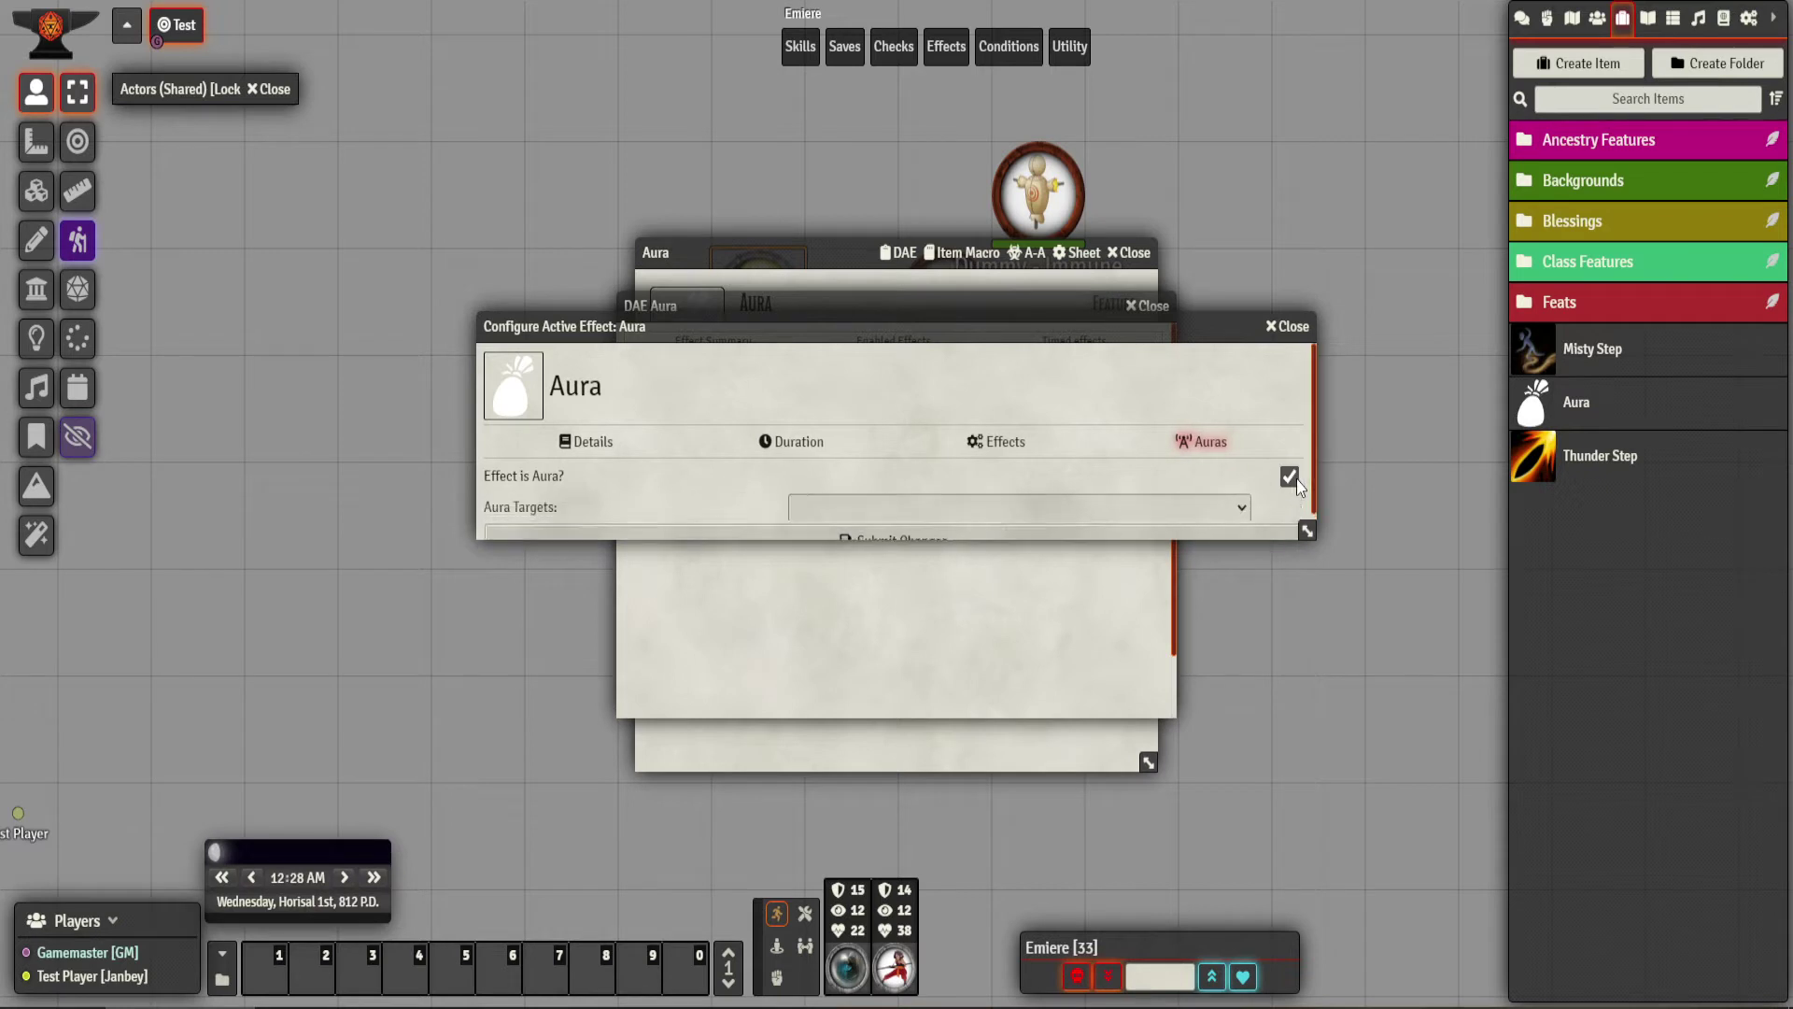
pyautogui.click(1155, 515)
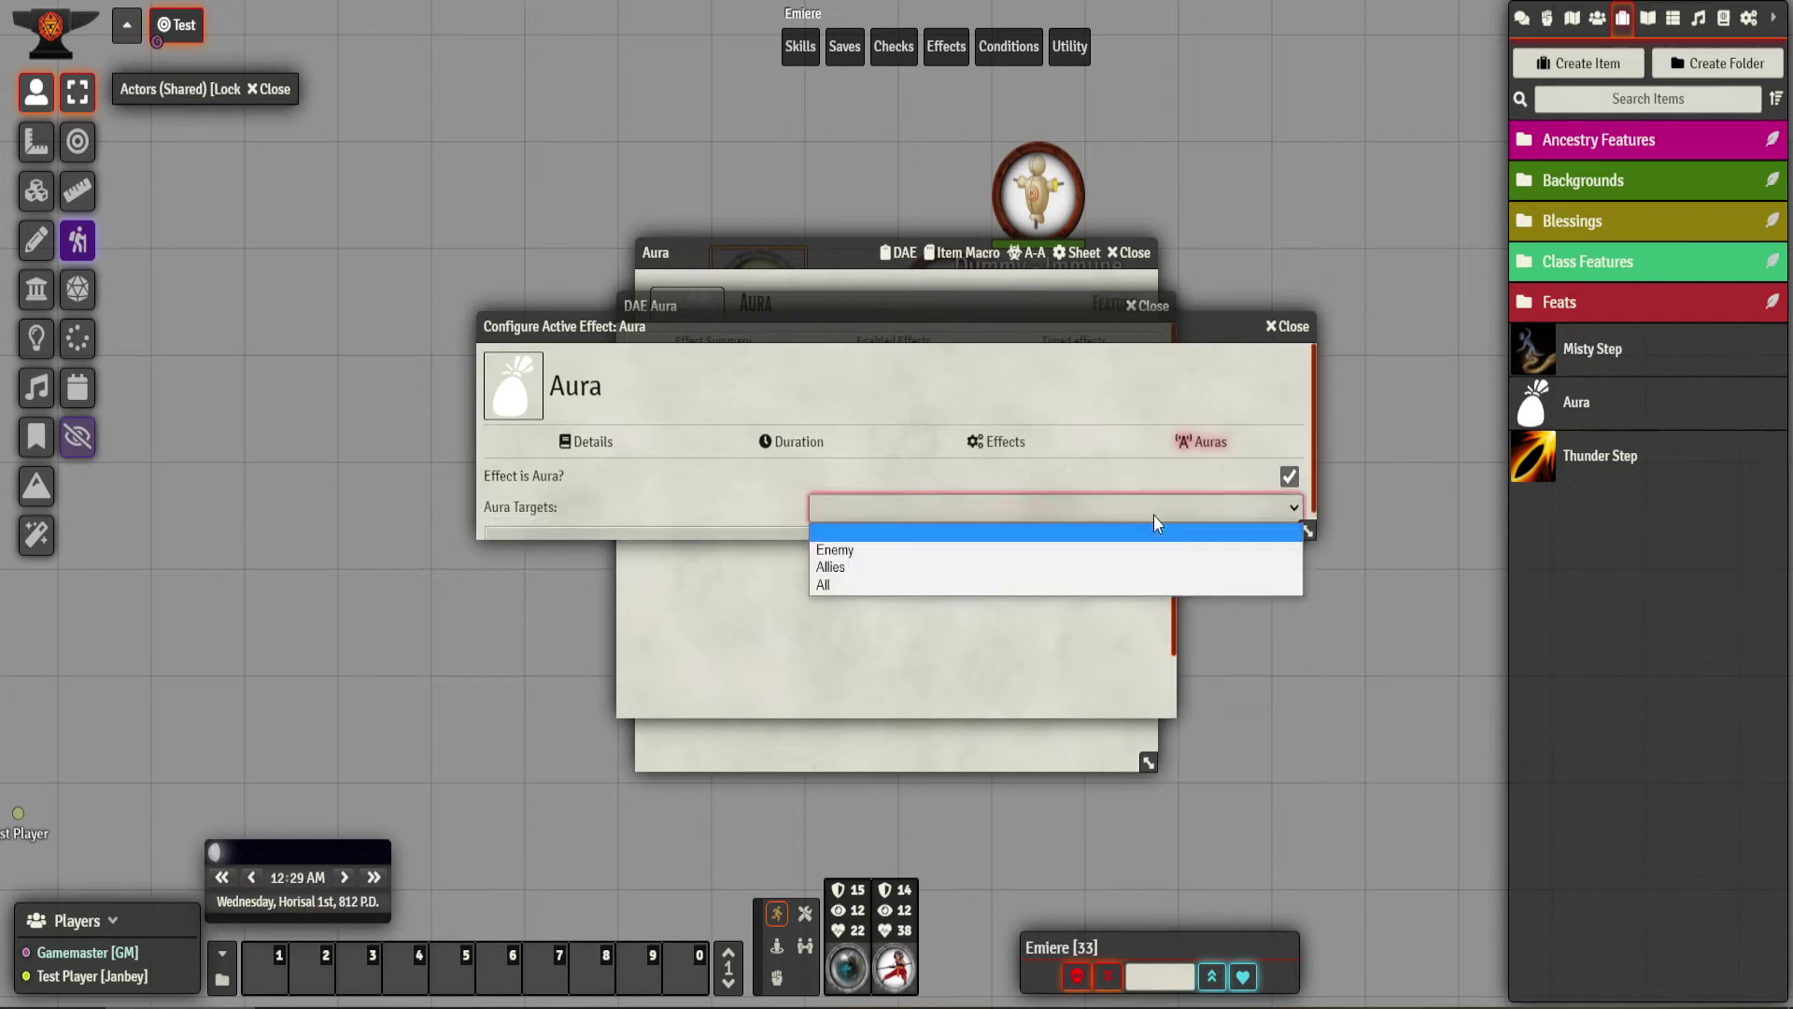
pyautogui.click(1124, 568)
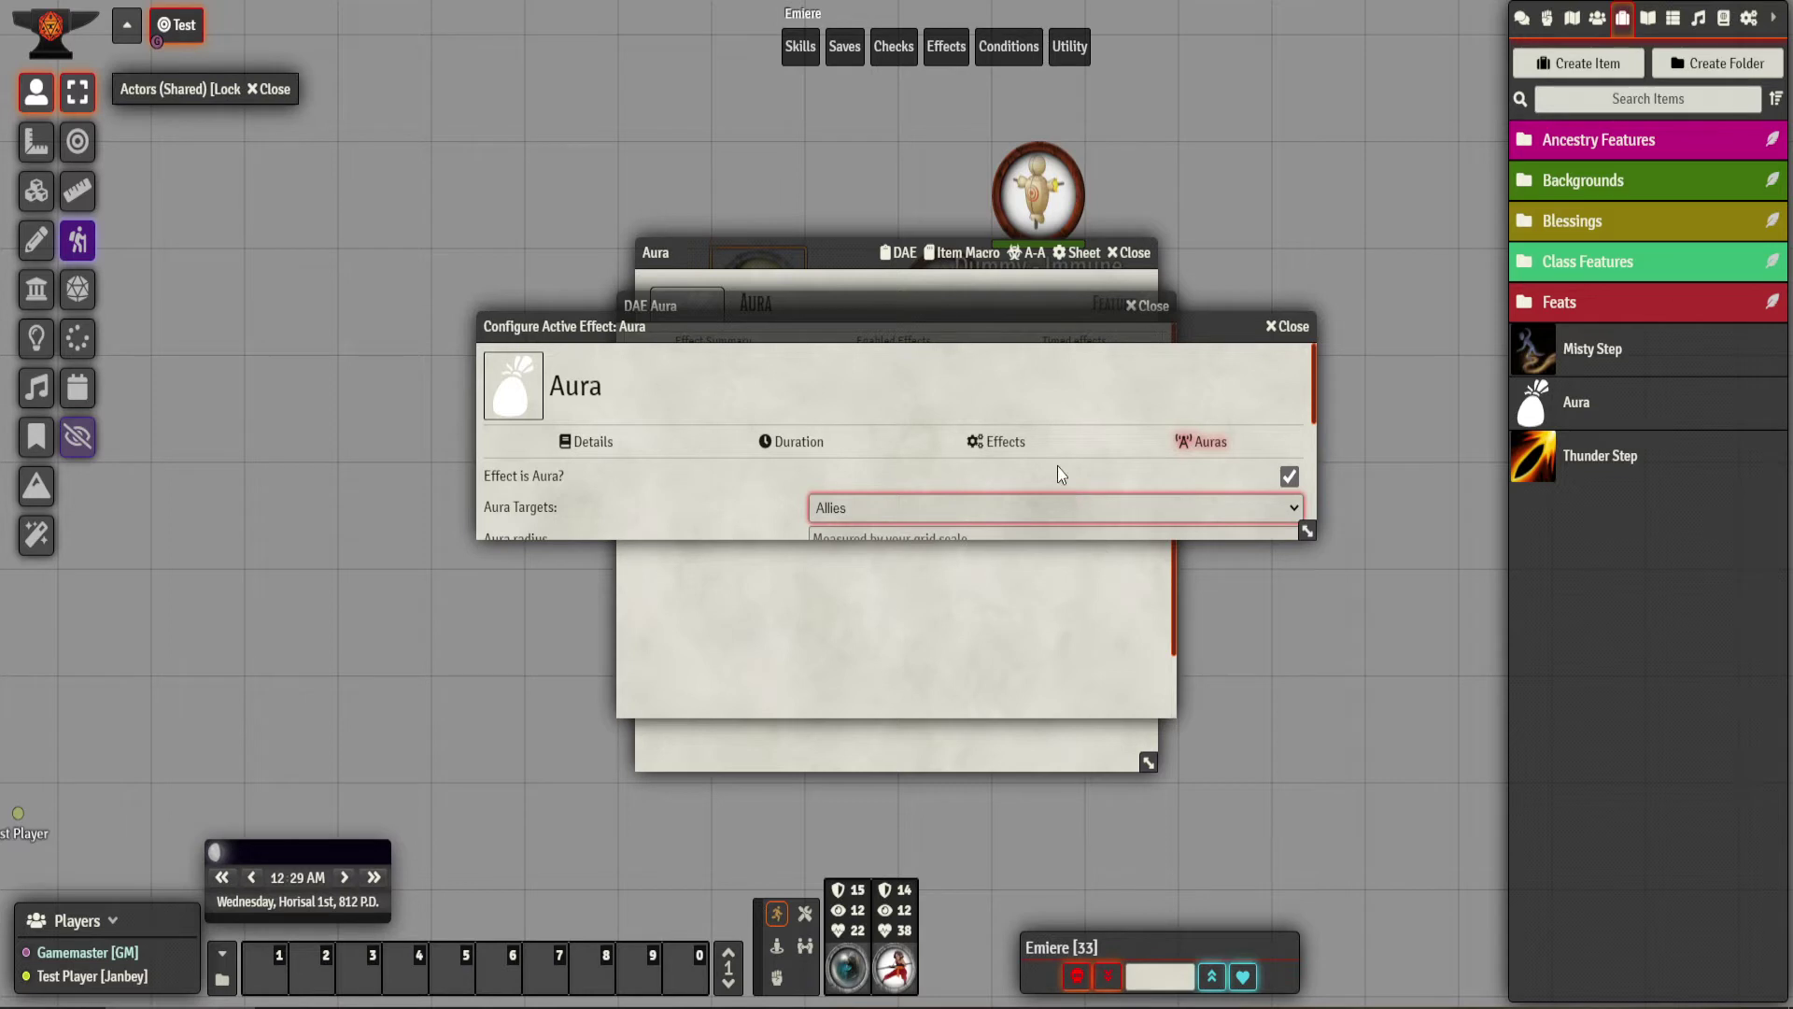
pyautogui.scroll(-2, 1057, 467)
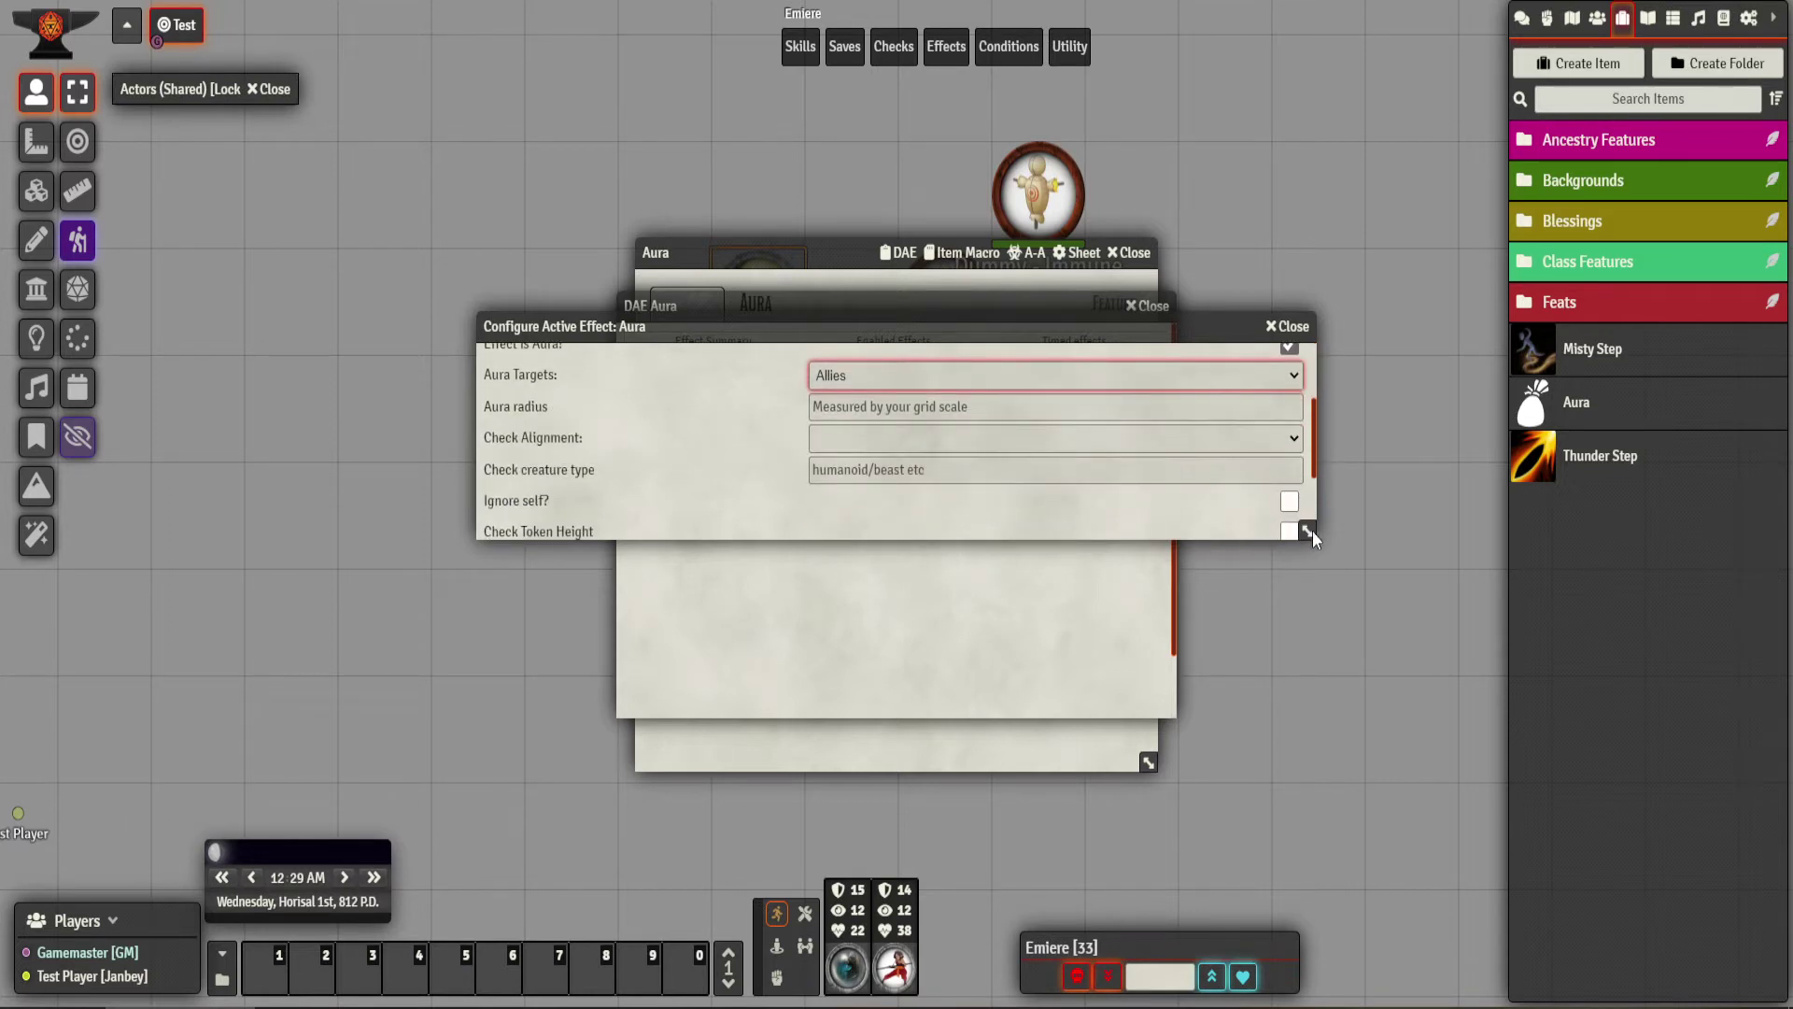
pyautogui.moveTo(1307, 530); pyautogui.dragTo(1326, 811)
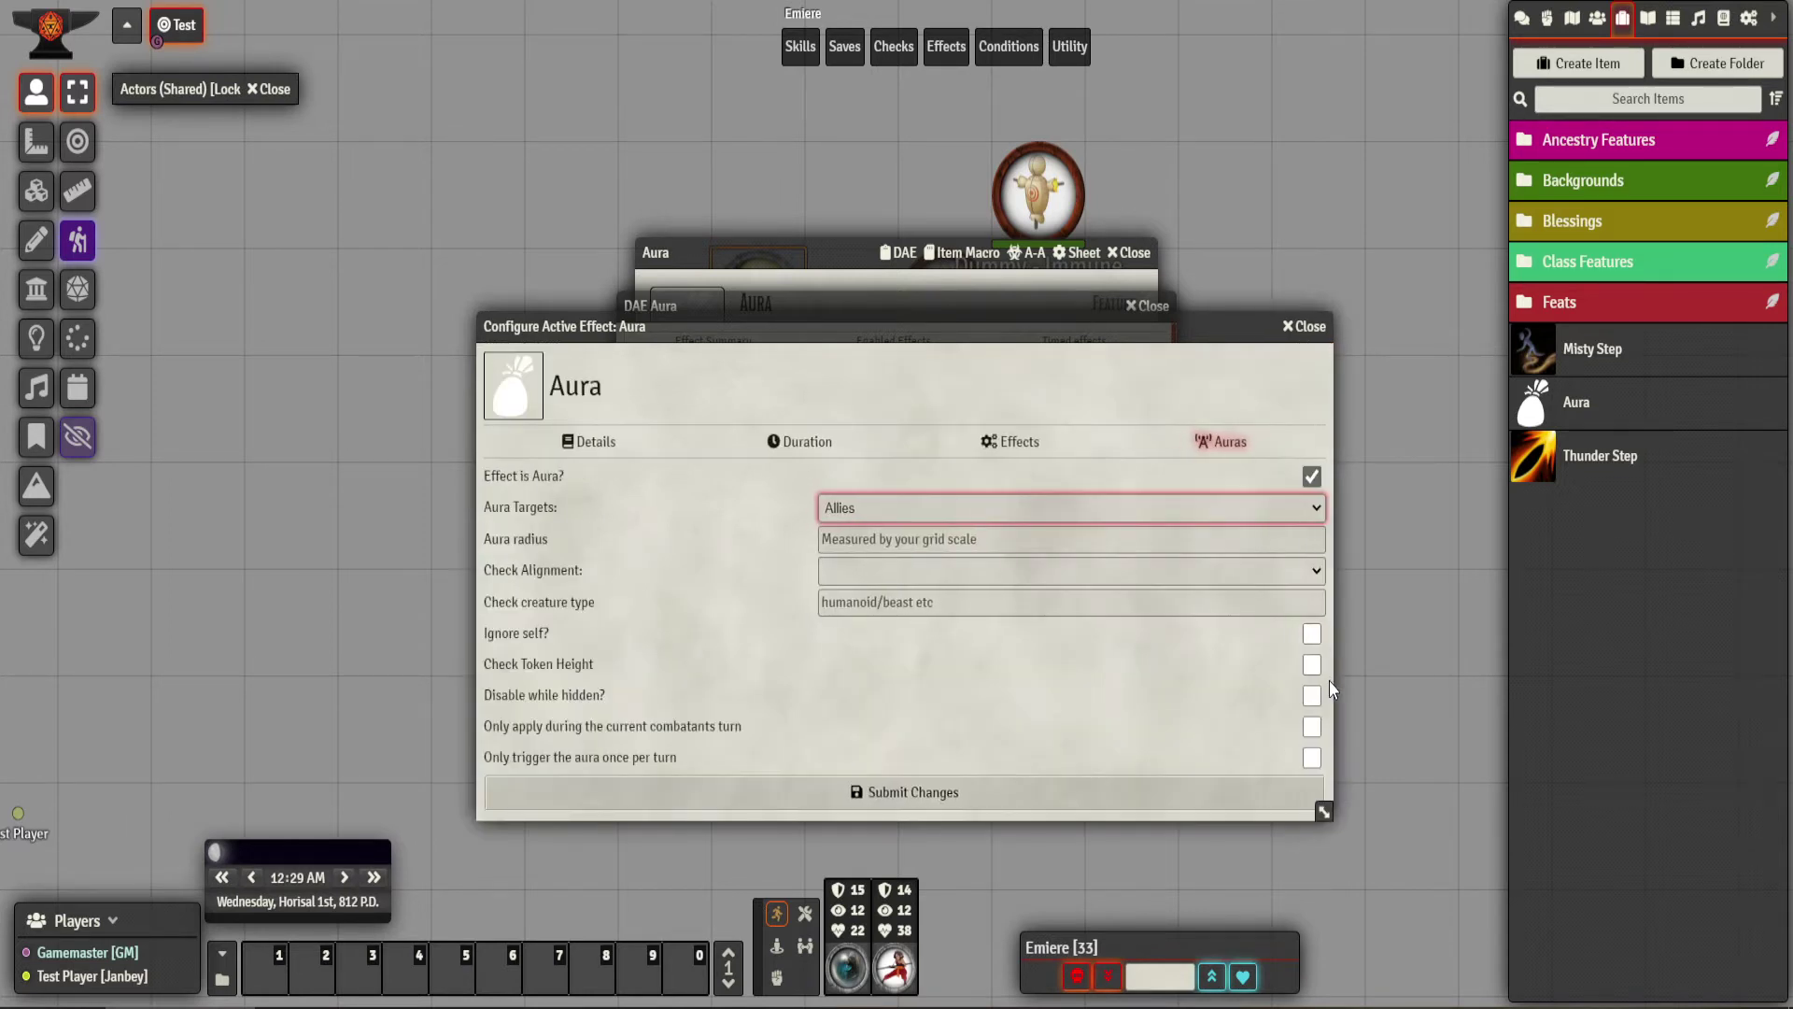
pyautogui.click(1081, 534)
pyautogui.write('10')
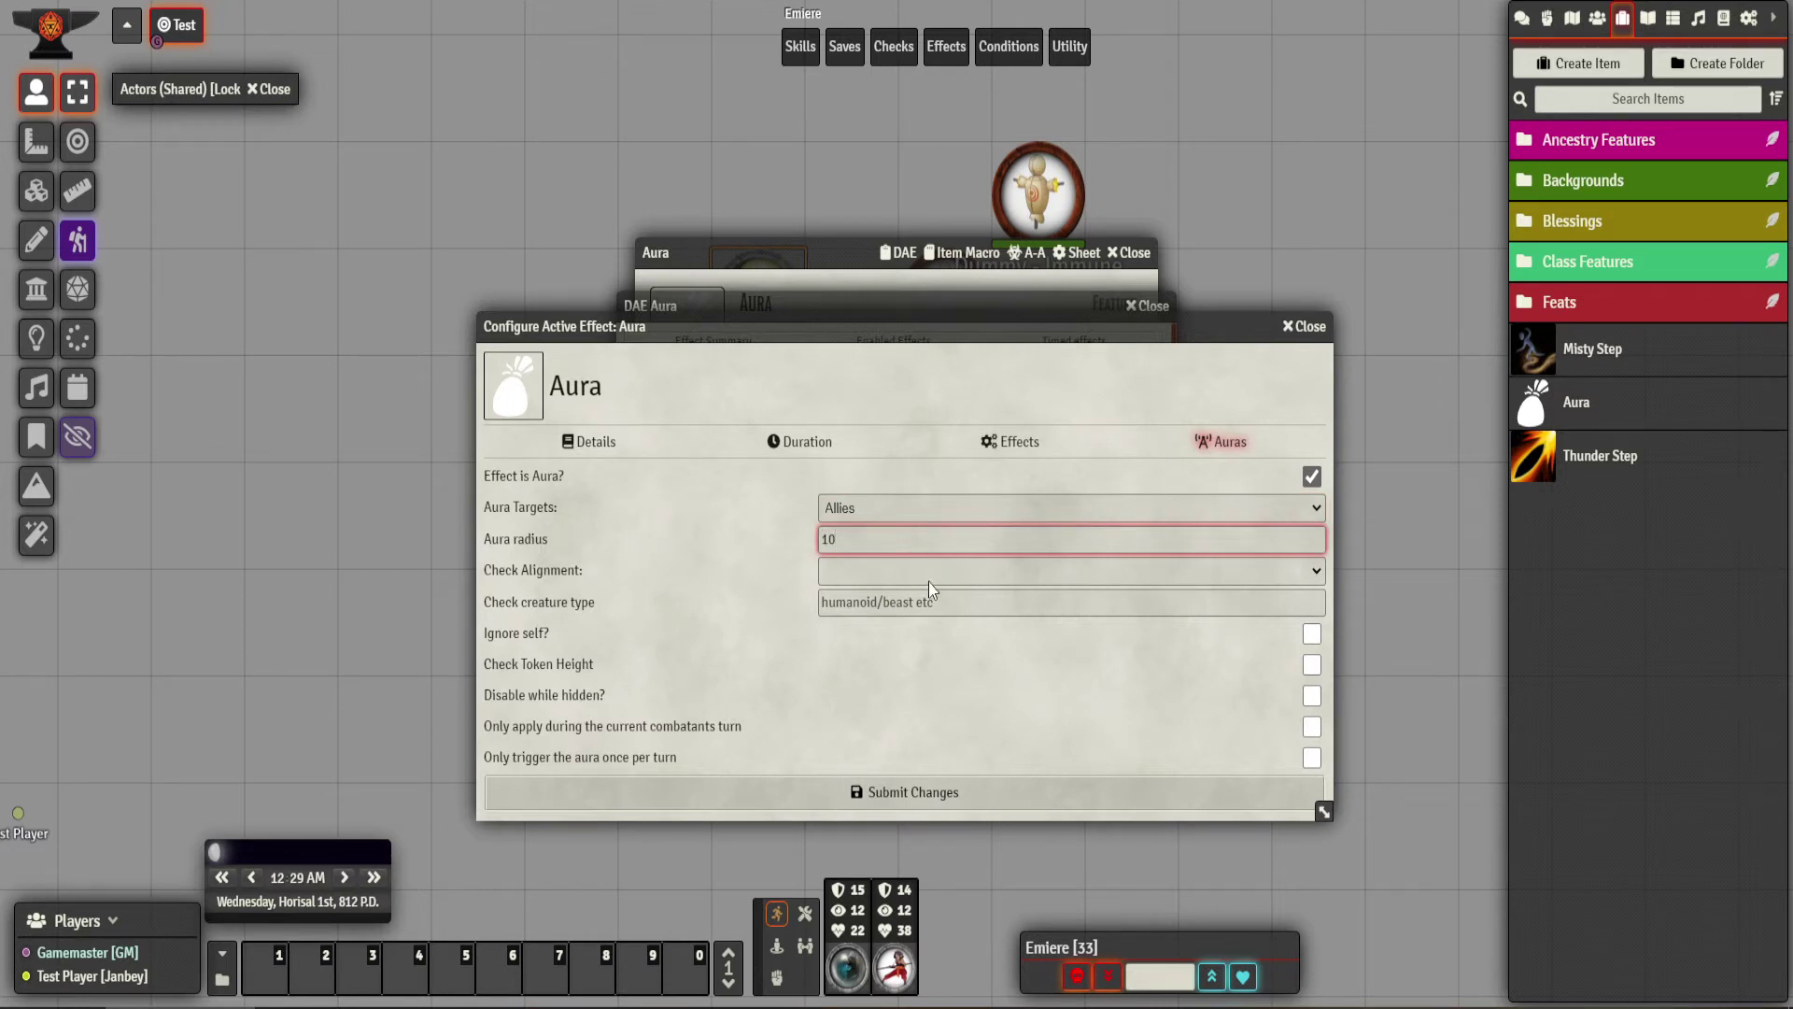
pyautogui.click(928, 571)
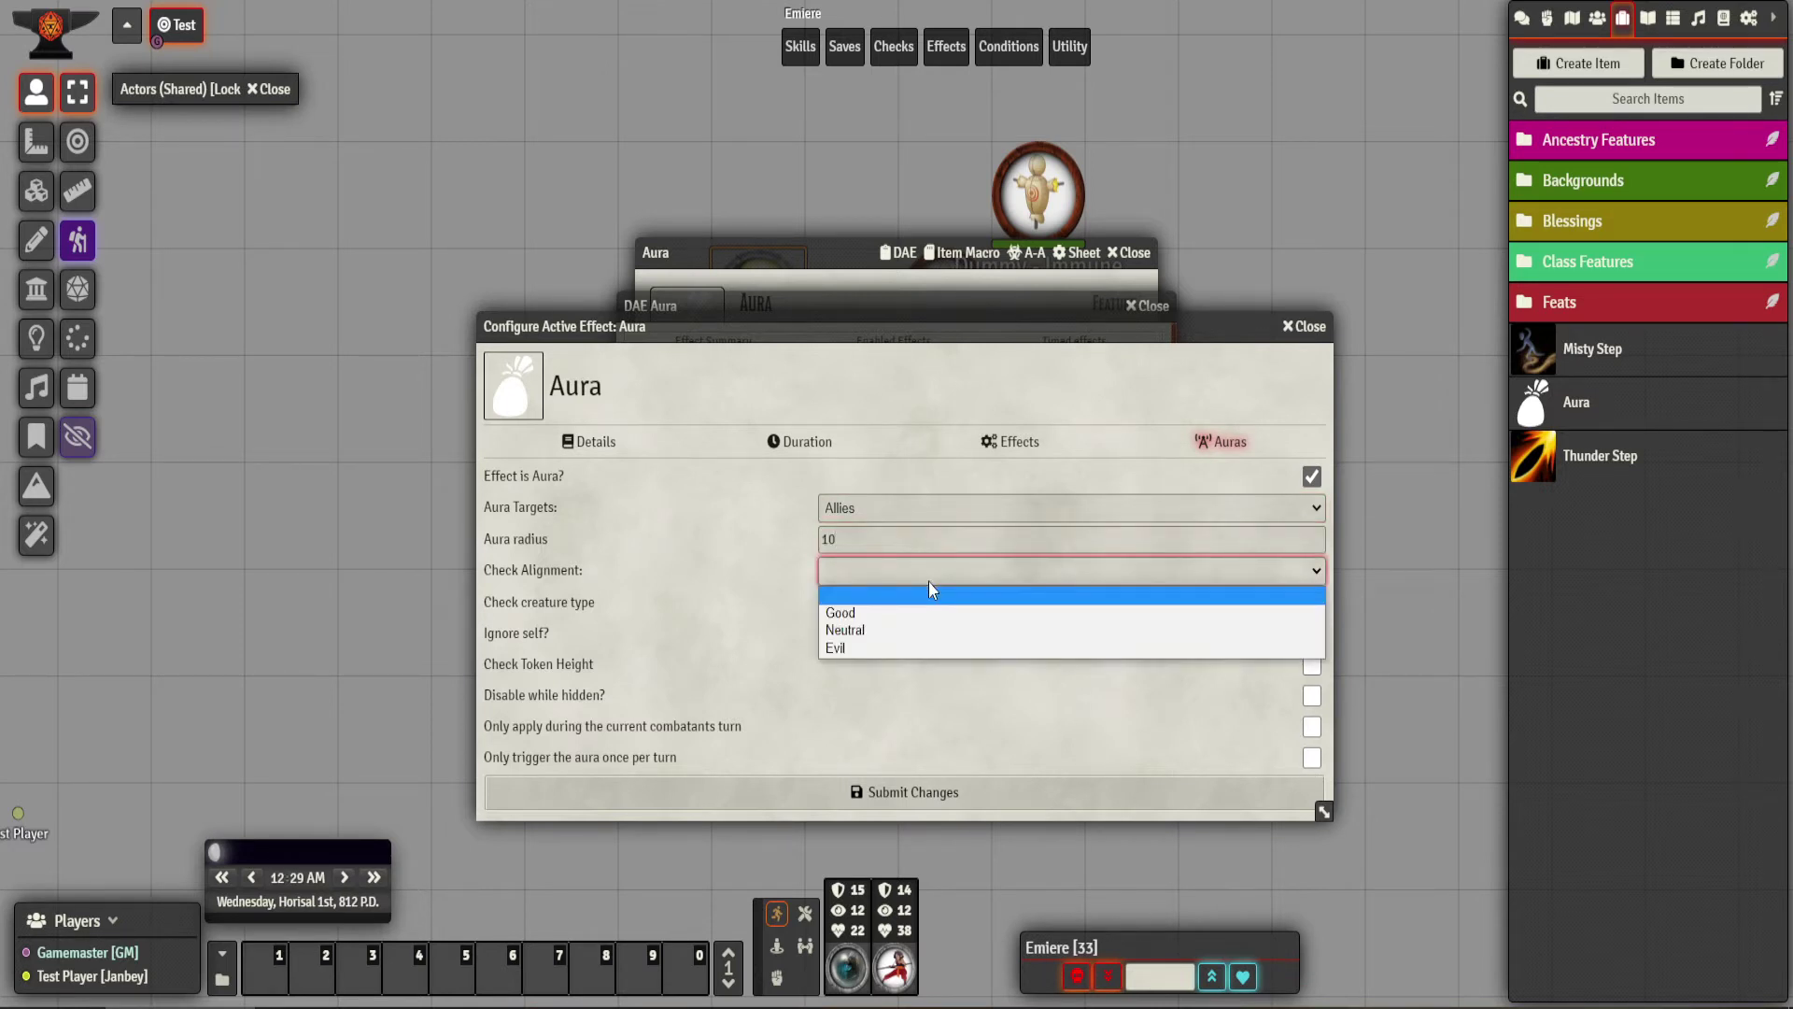
pyautogui.click(928, 583)
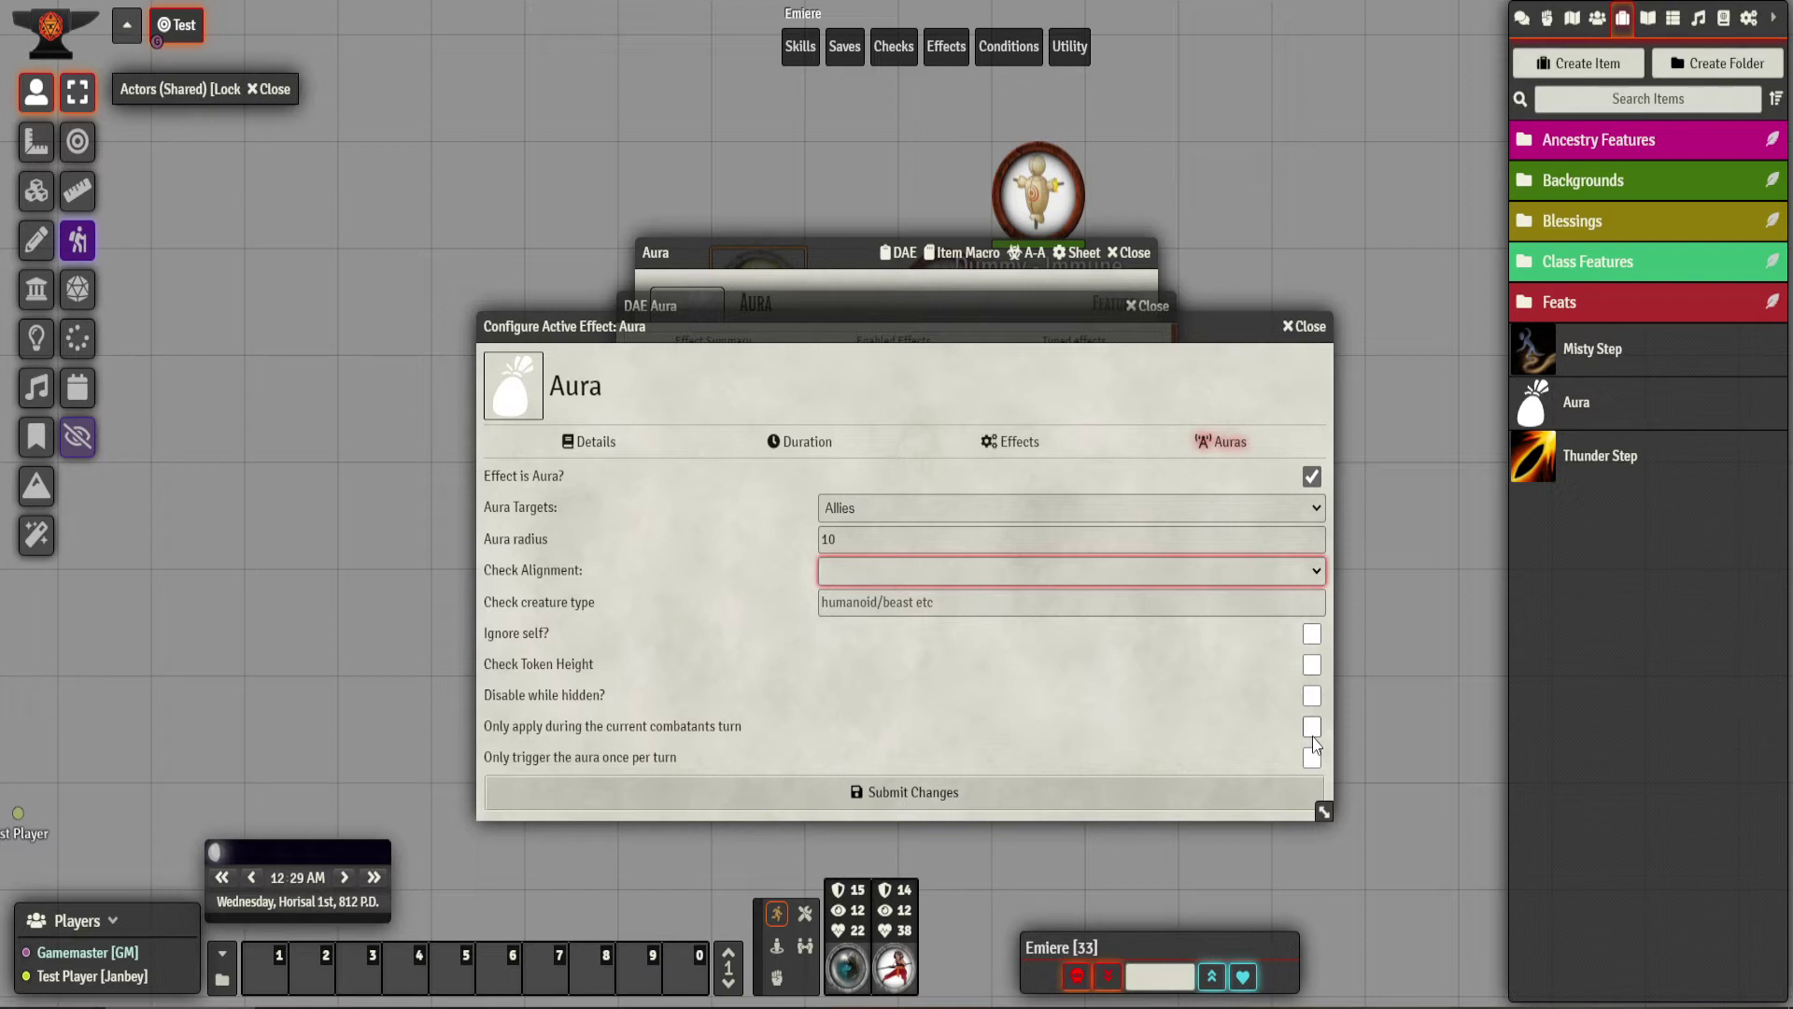
# Submit the aura settings and close the effect summary and Aura item windows.
pyautogui.click(996, 790)
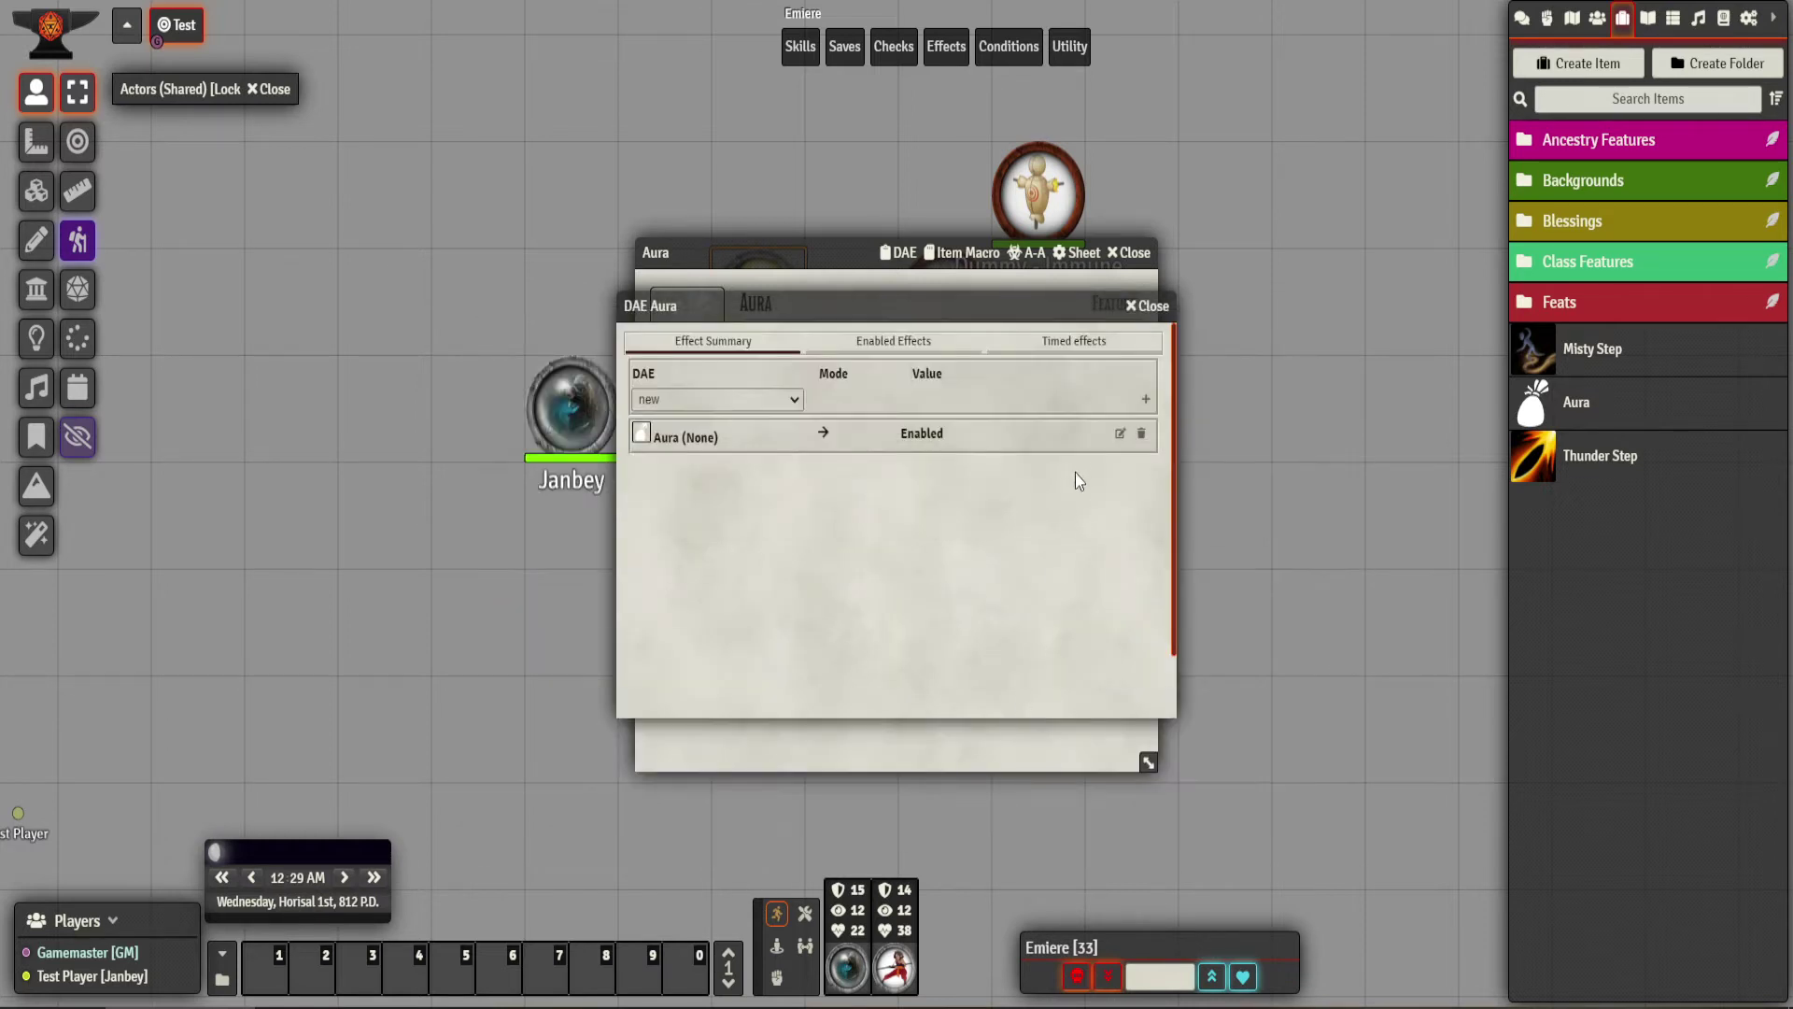
pyautogui.click(1150, 305)
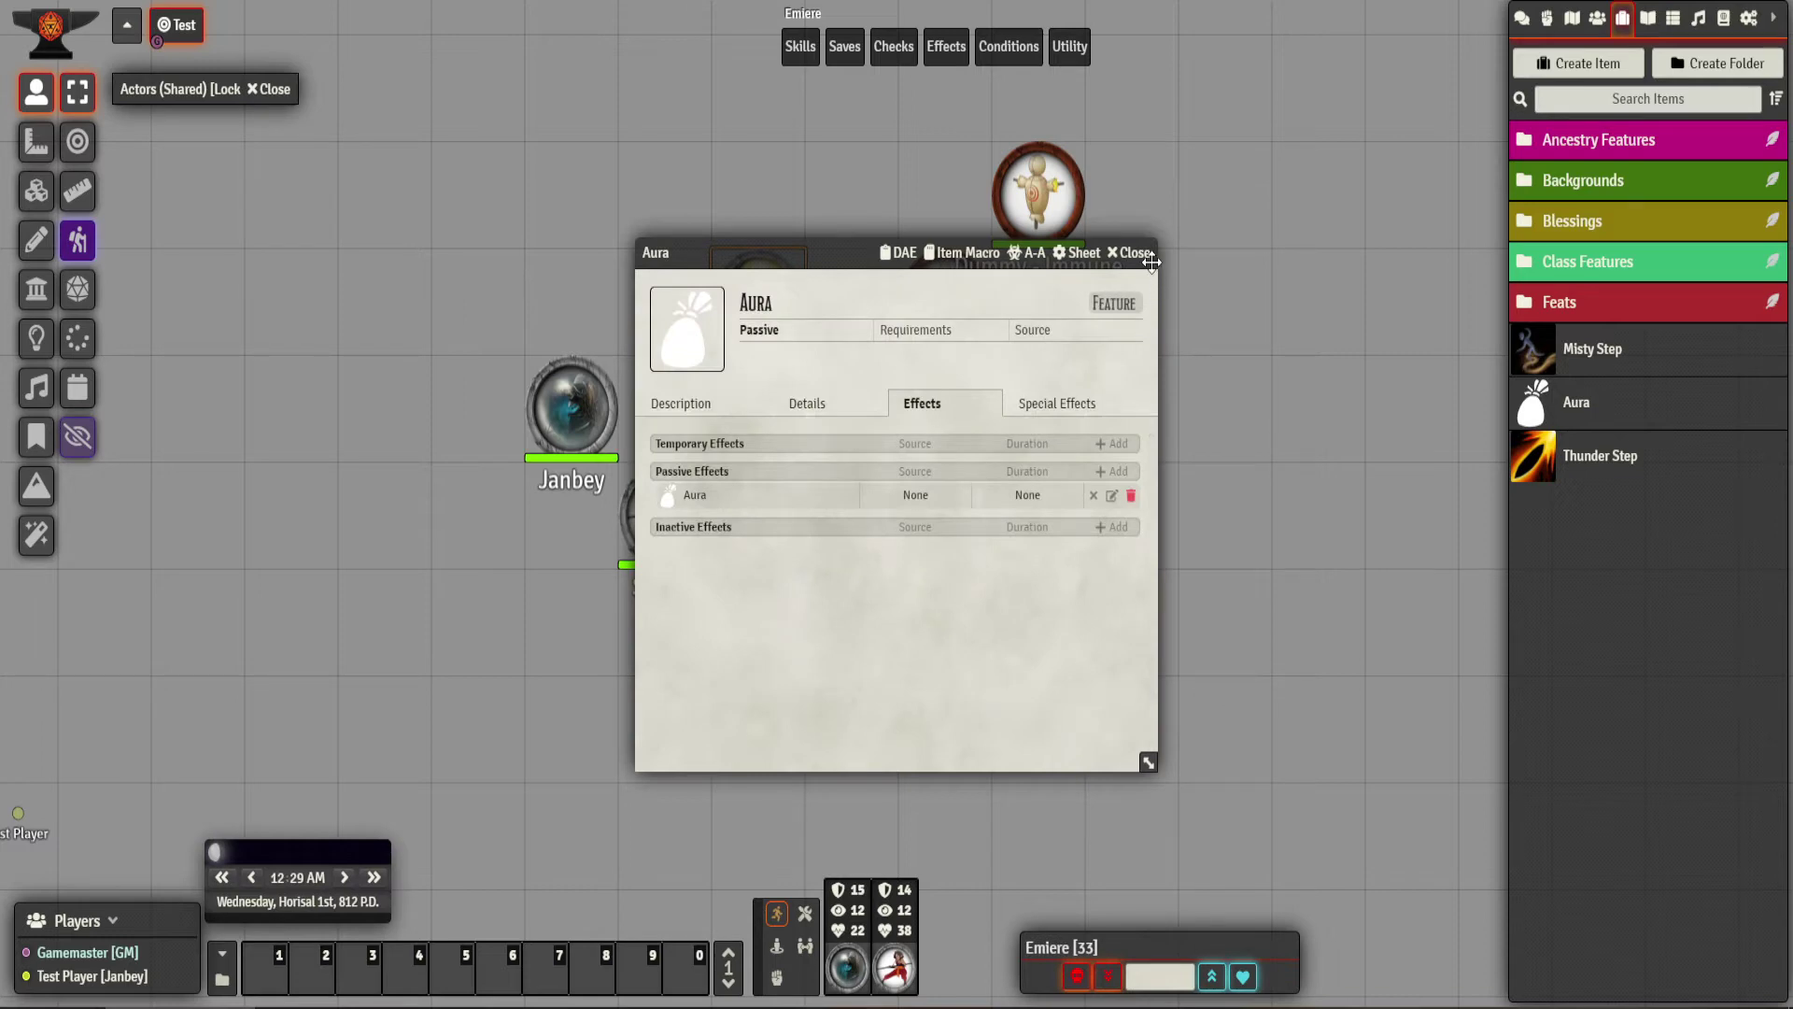
pyautogui.click(1147, 256)
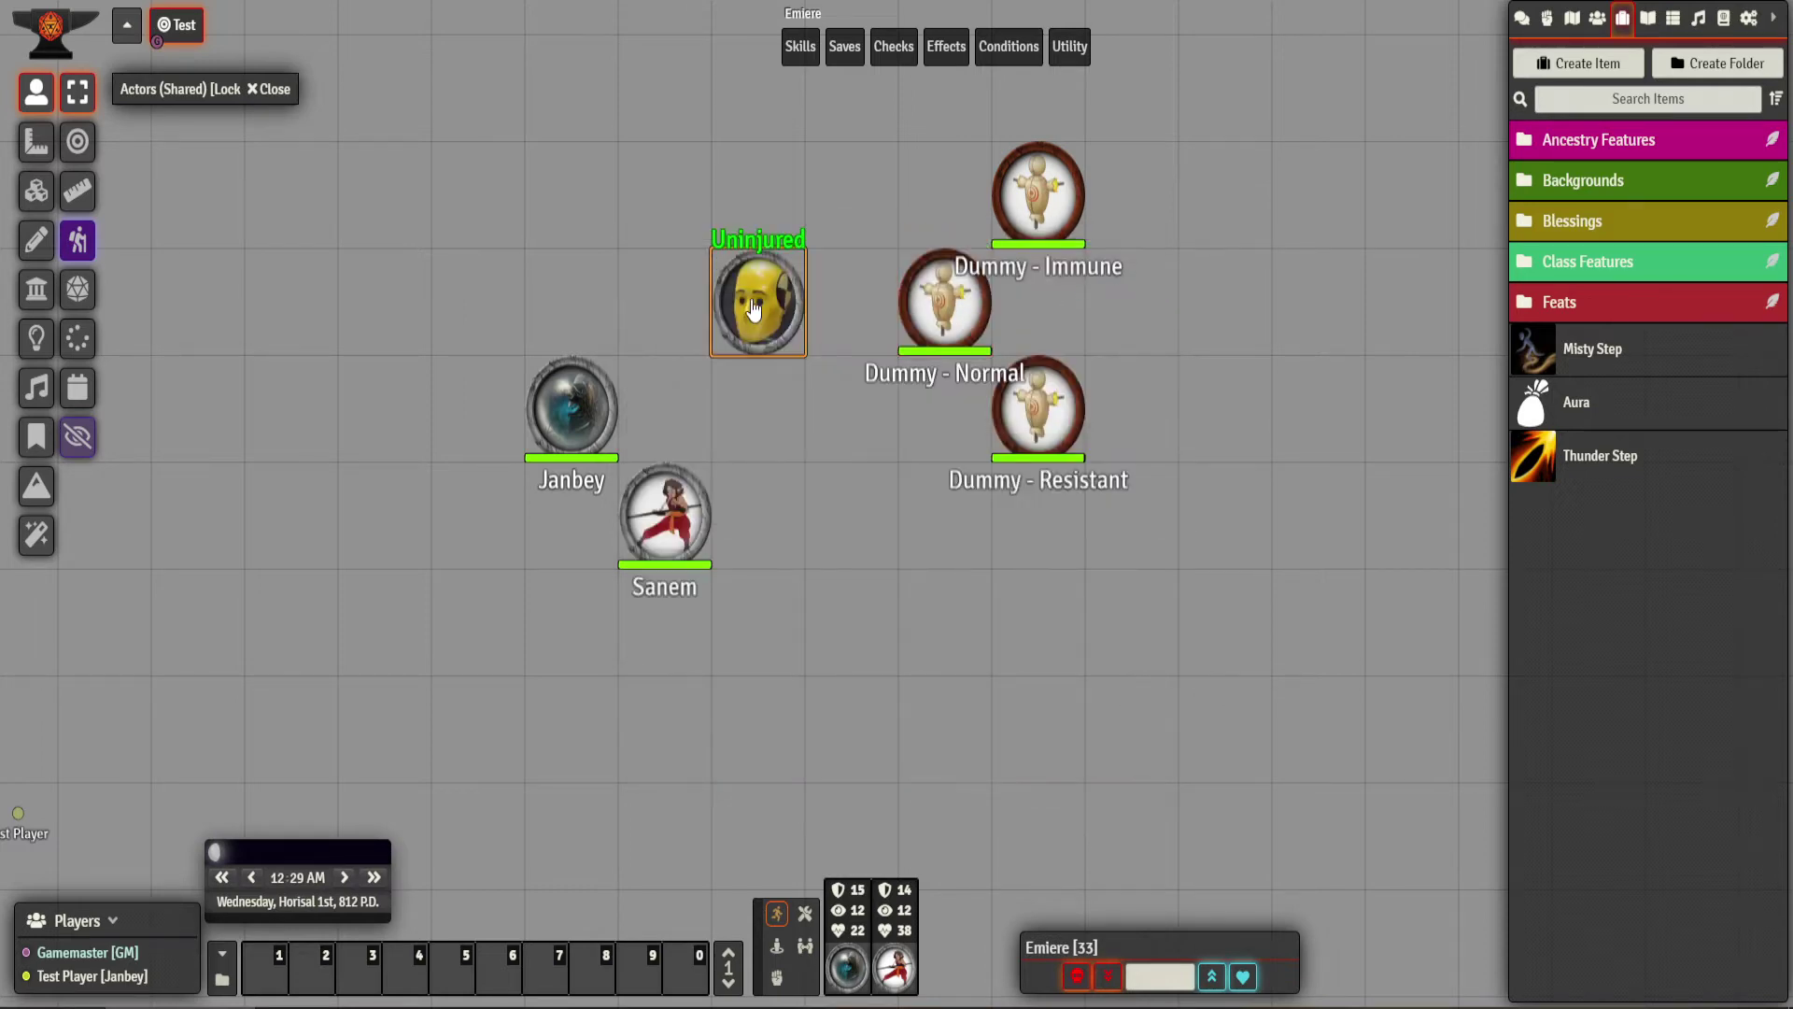
# Add the Aura item to Emiere's sheet and confirm its effect appears under Effects.
pyautogui.doubleClick(753, 309)
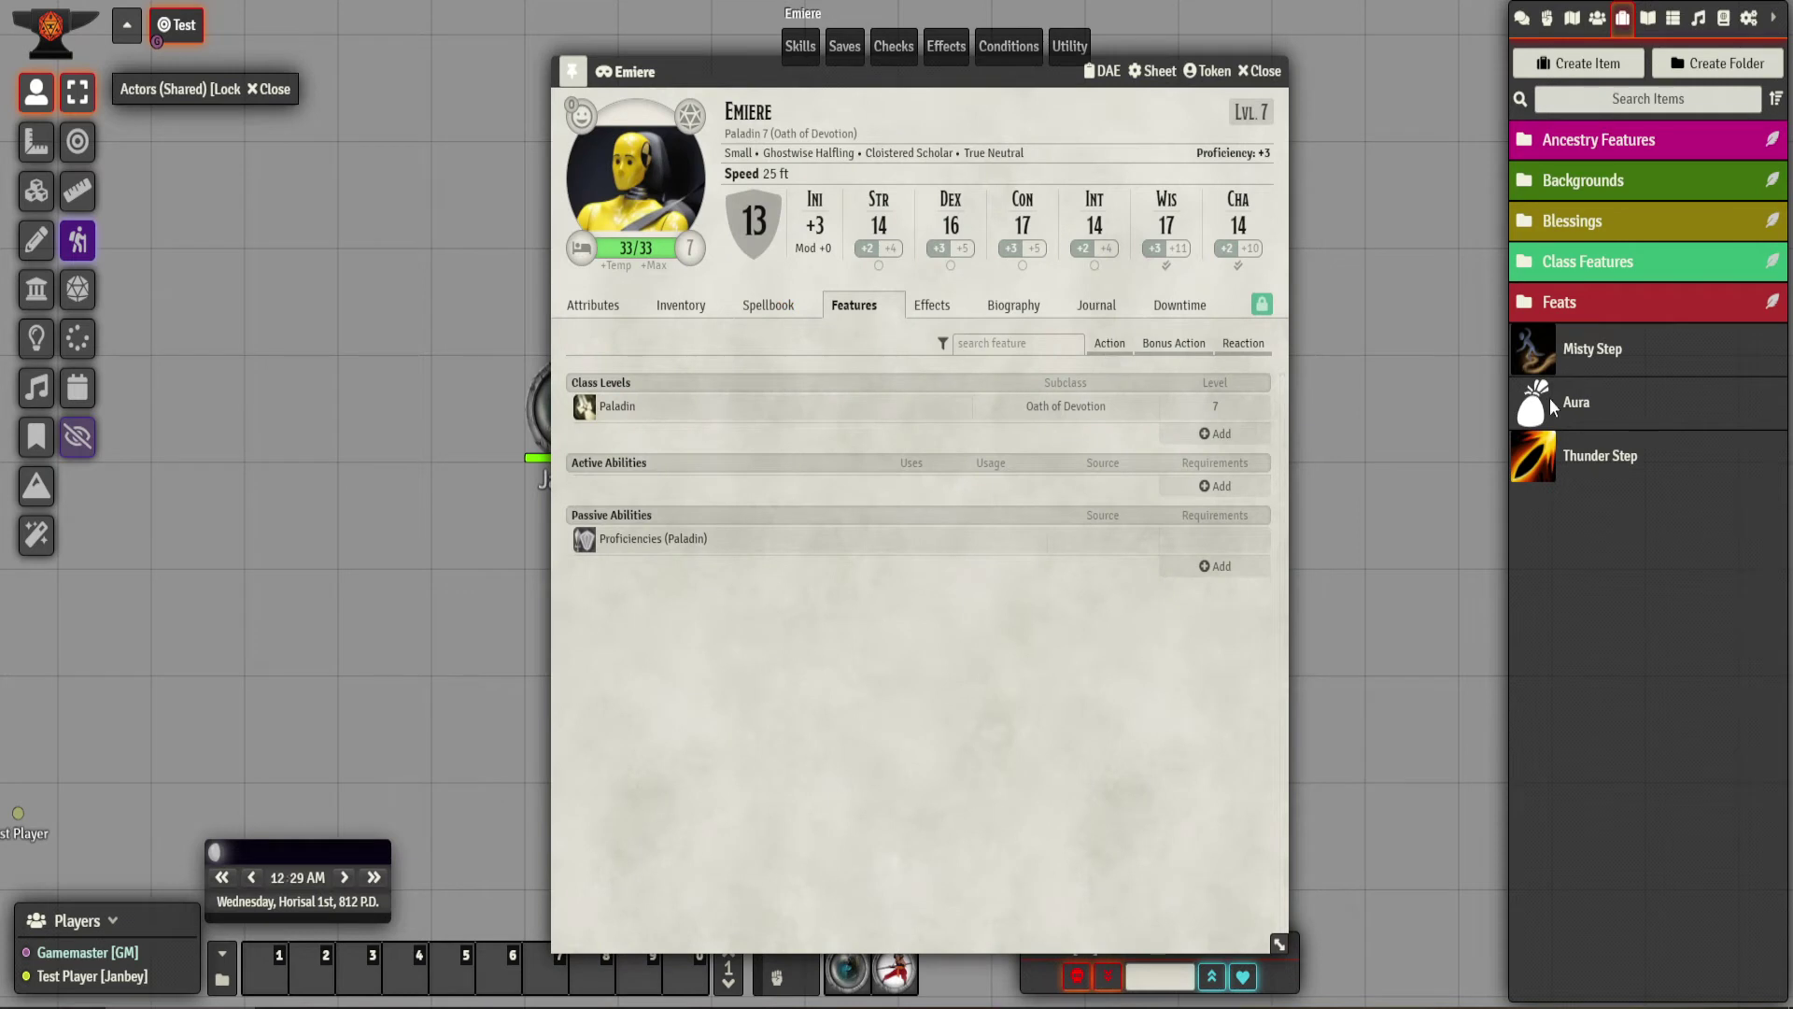
pyautogui.moveTo(1551, 403); pyautogui.dragTo(835, 519)
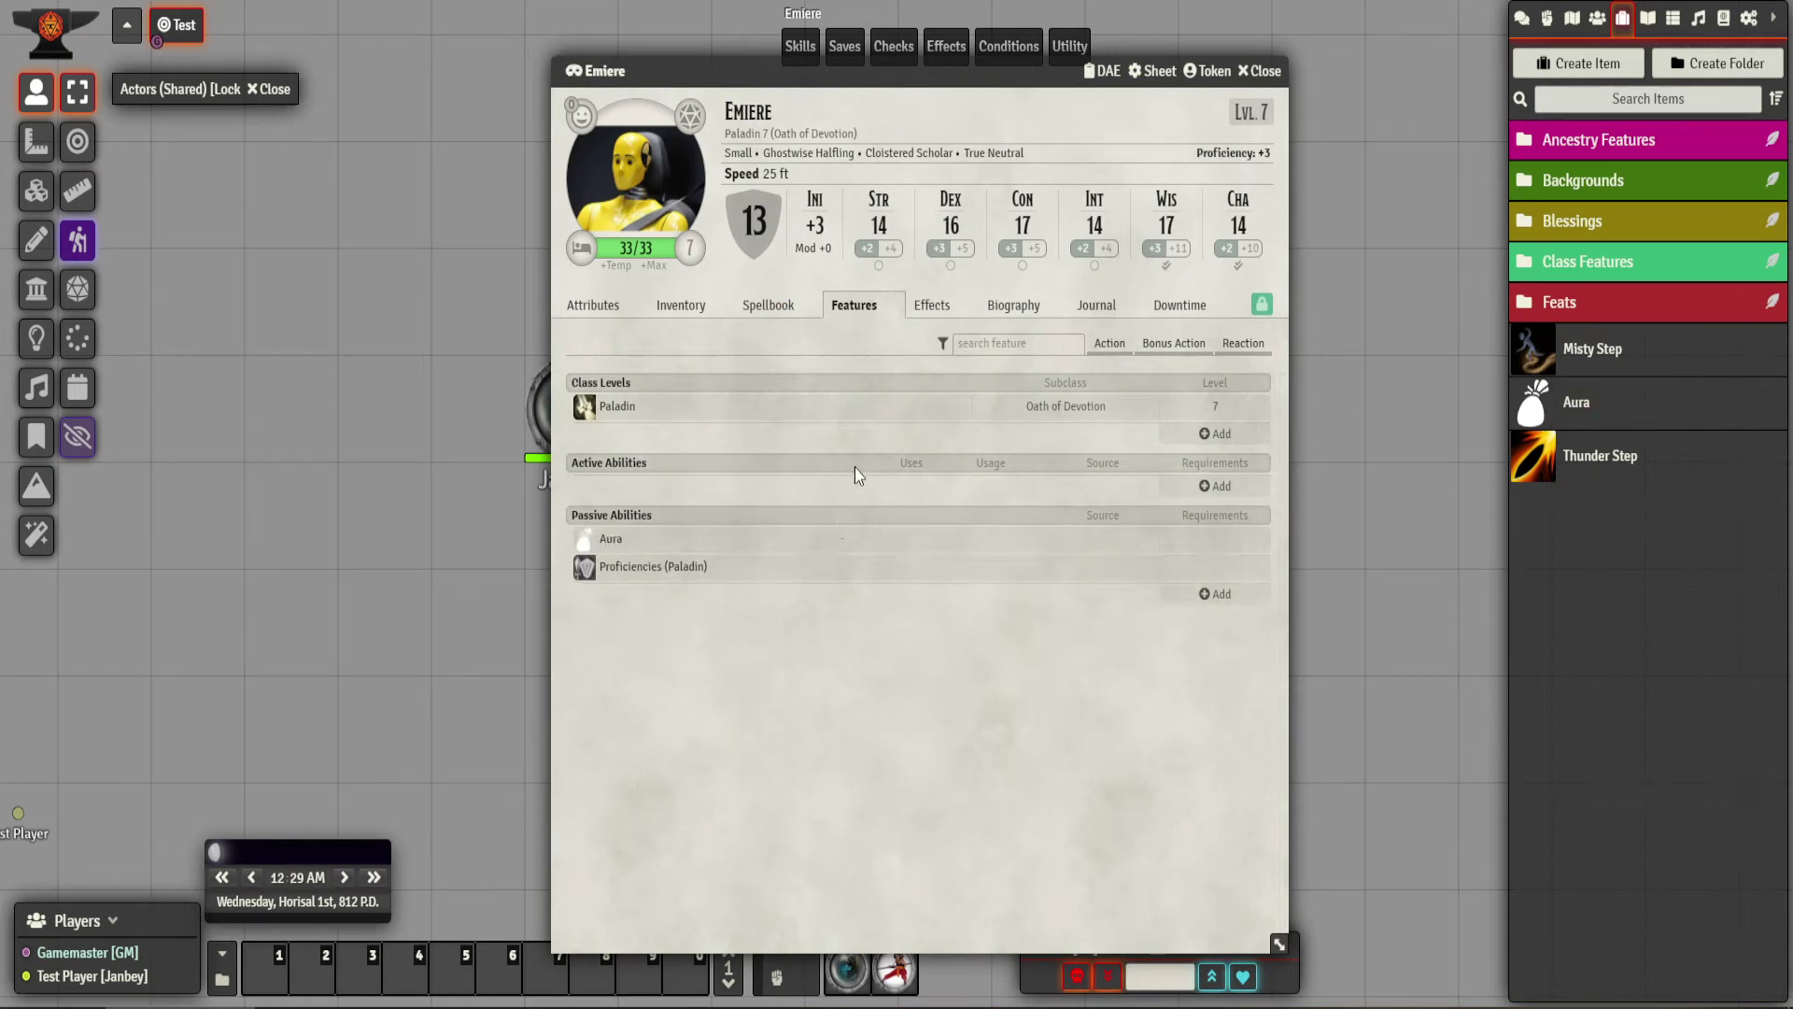
pyautogui.click(932, 308)
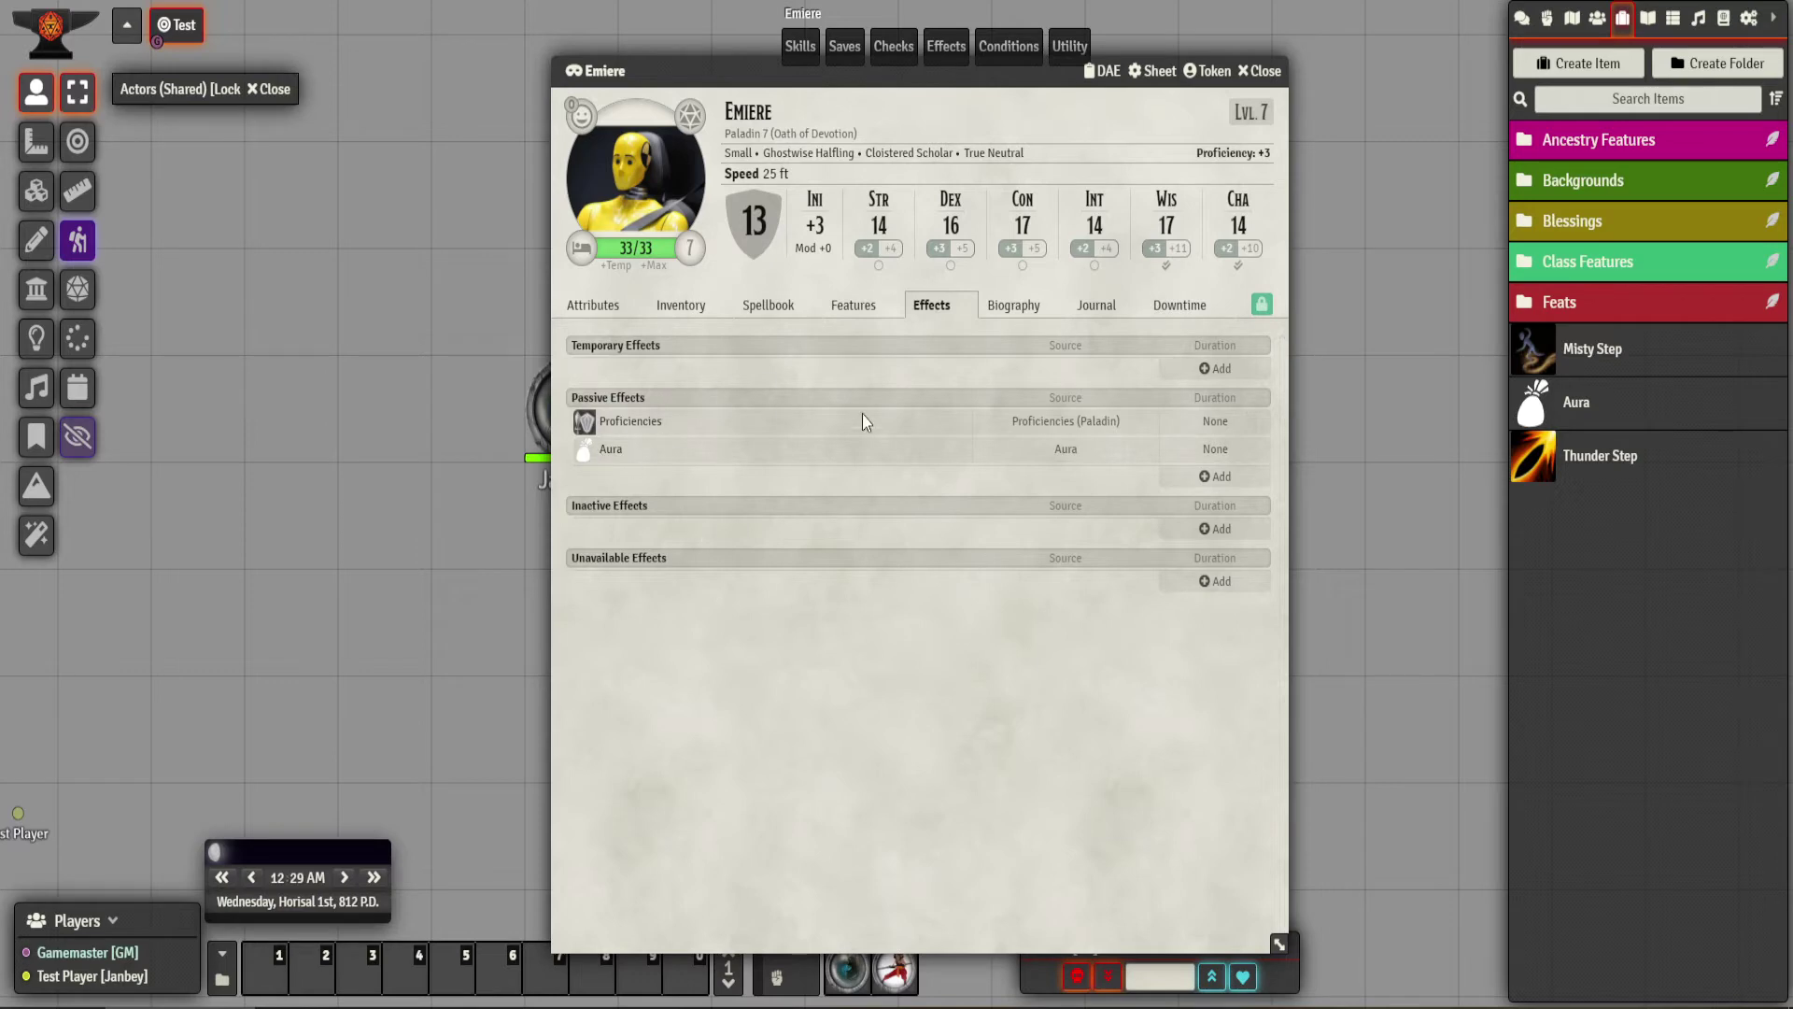
# Check that Janbey's Effects list shows the Aura effect, comparing against Emiere's sheet.
pyautogui.click(1267, 71)
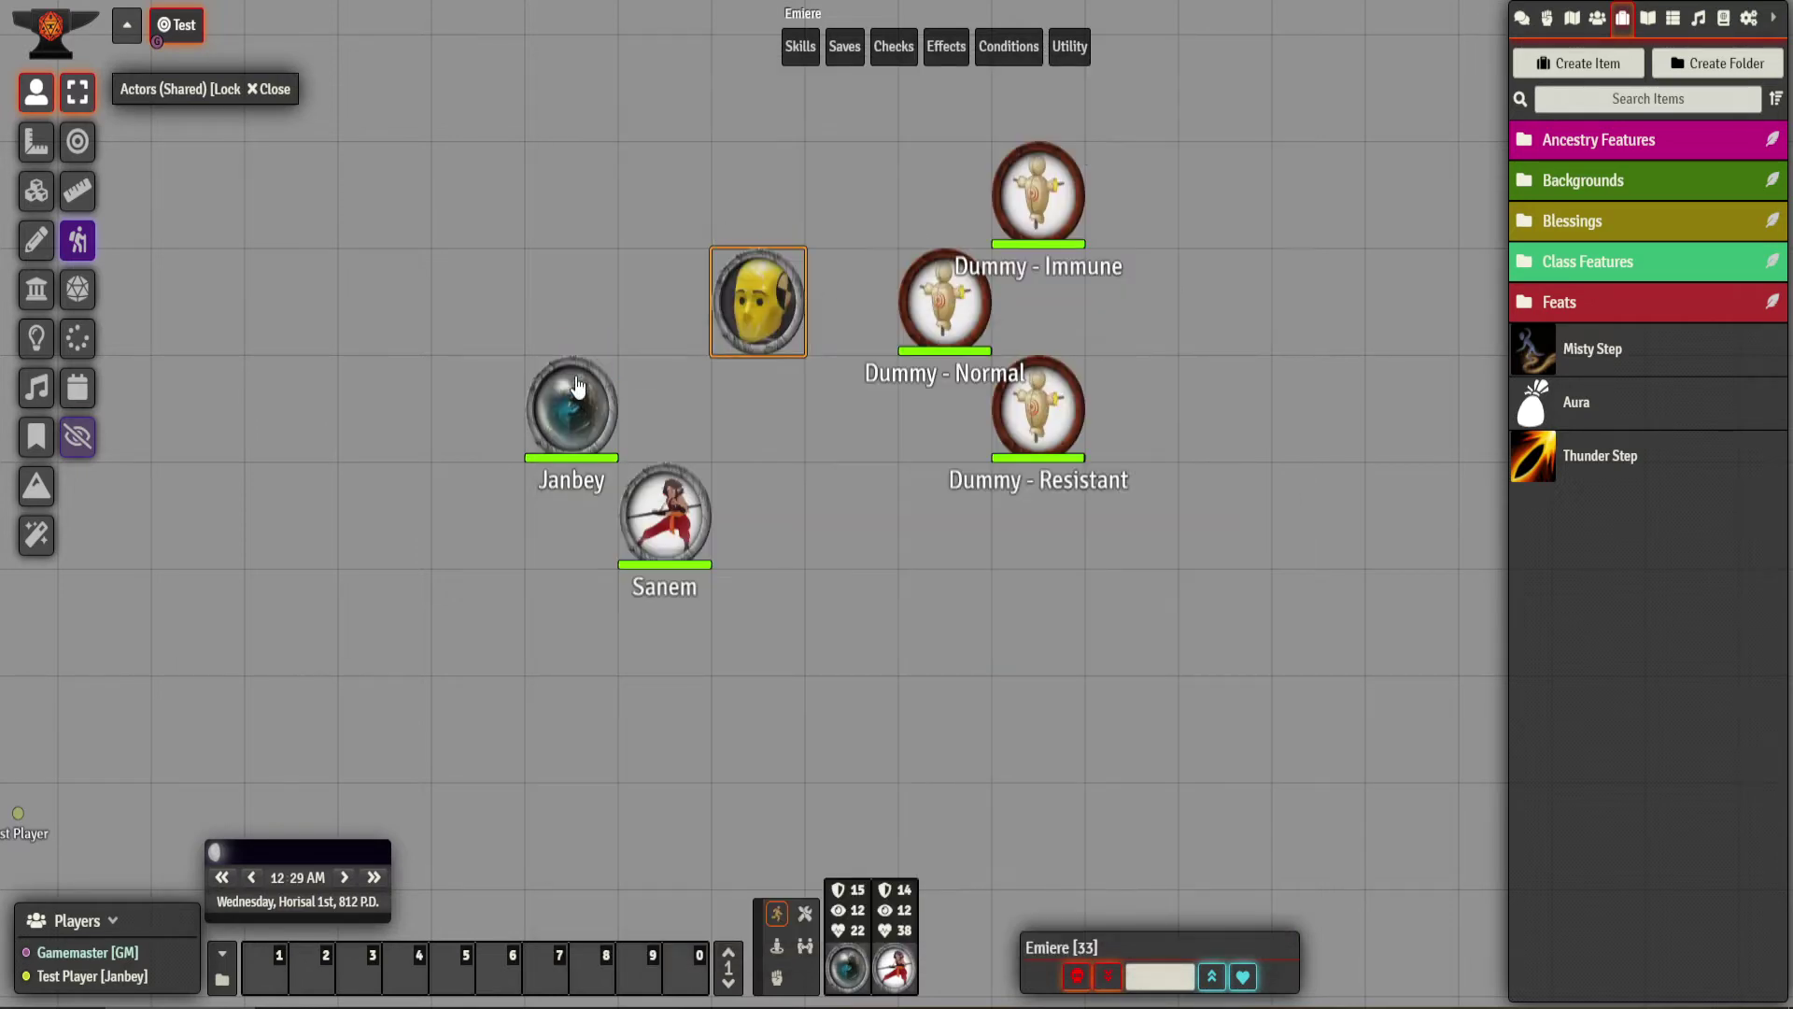
pyautogui.doubleClick(573, 391)
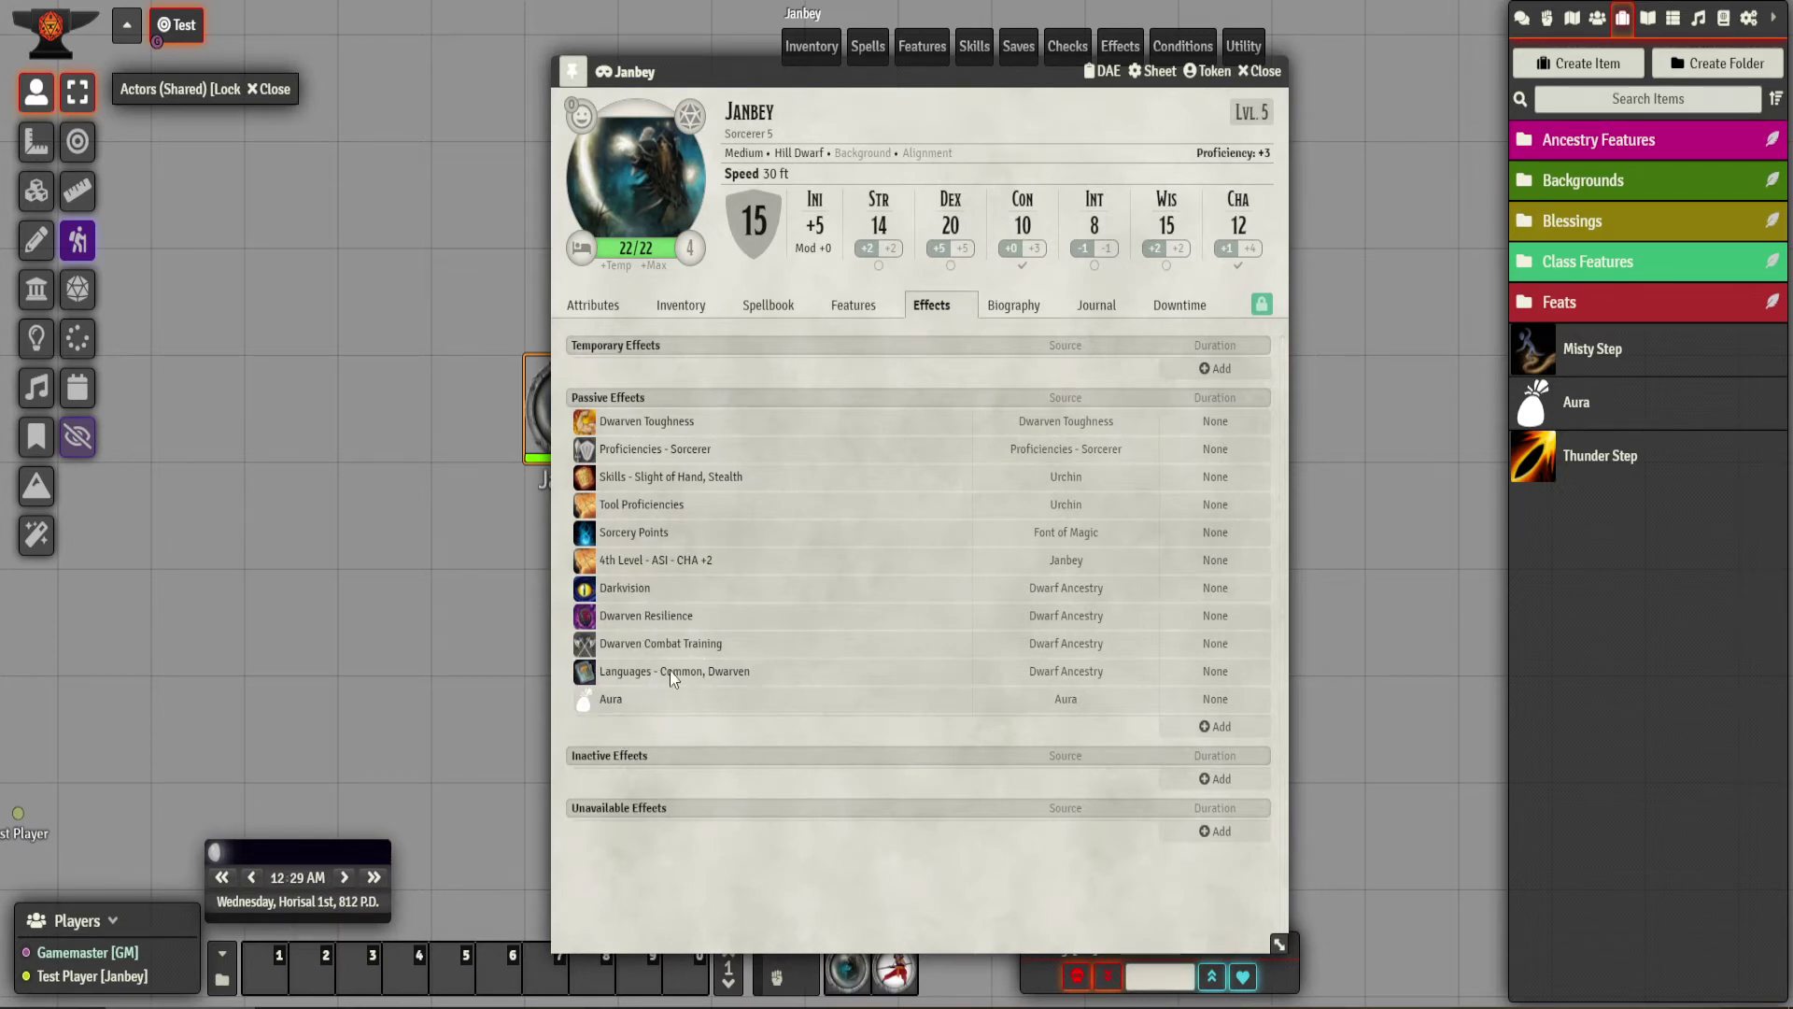
pyautogui.click(1520, 23)
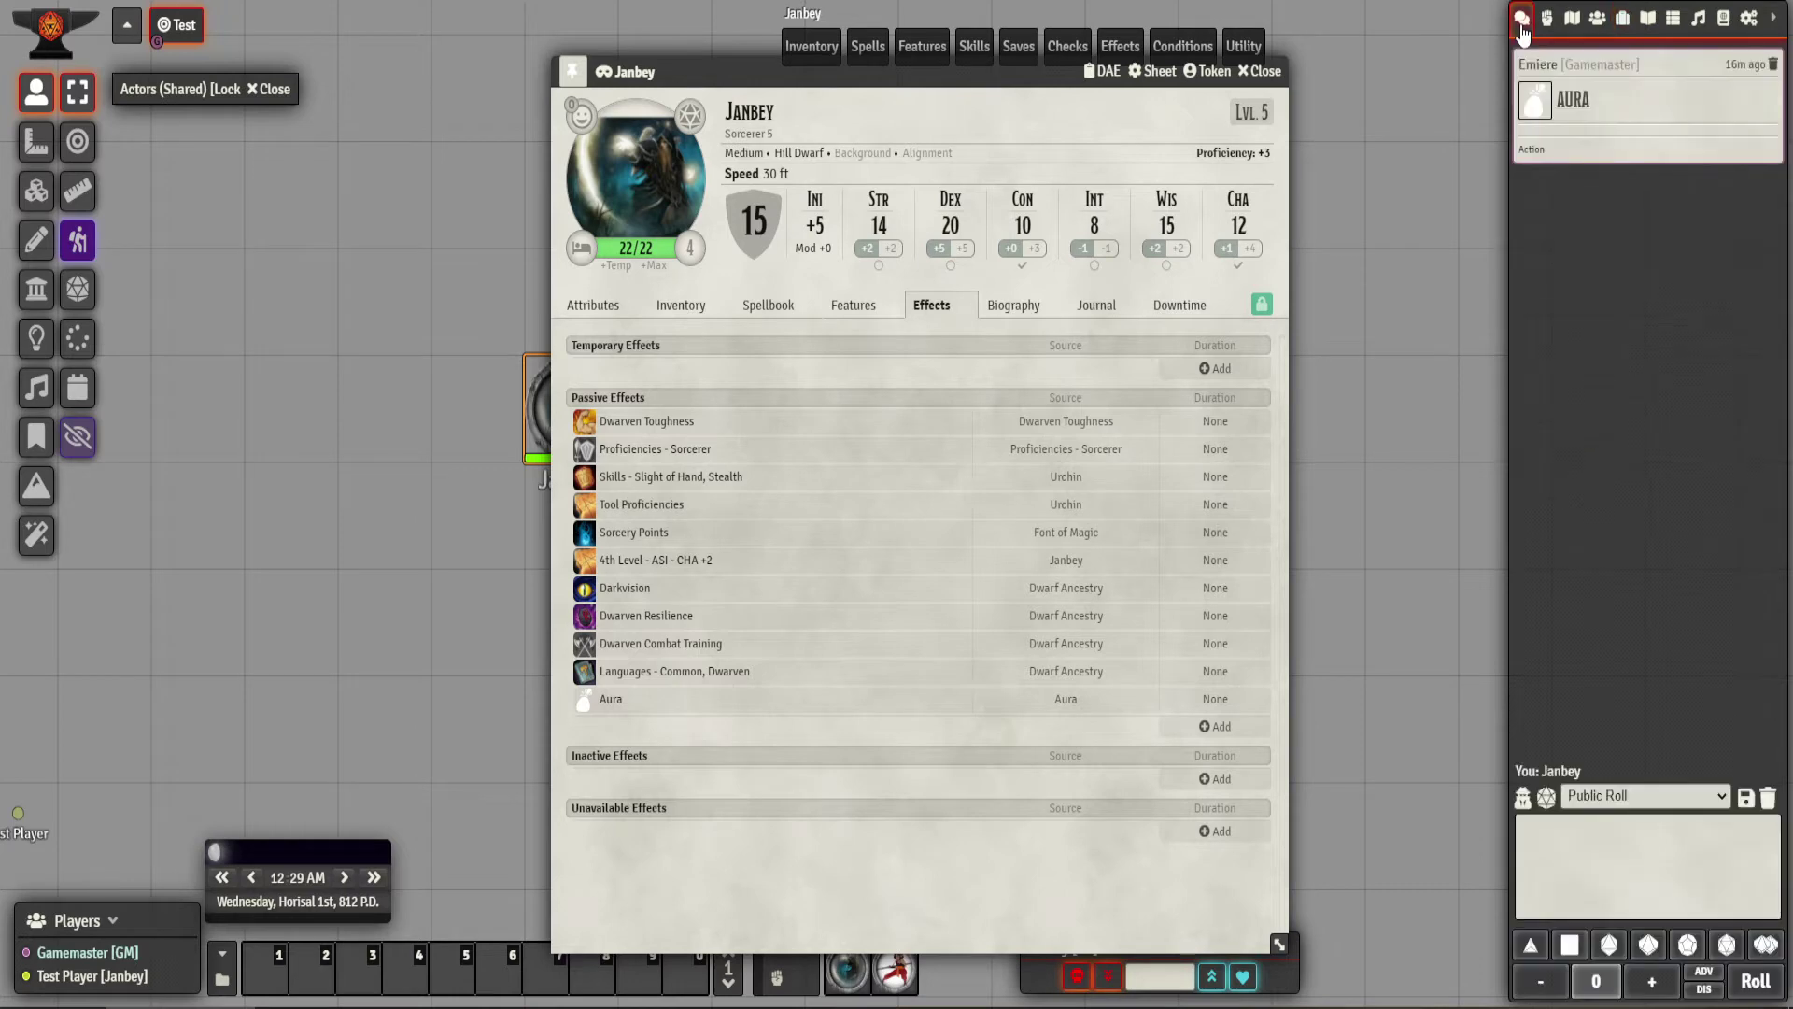
pyautogui.click(1263, 71)
pyautogui.doubleClick(783, 293)
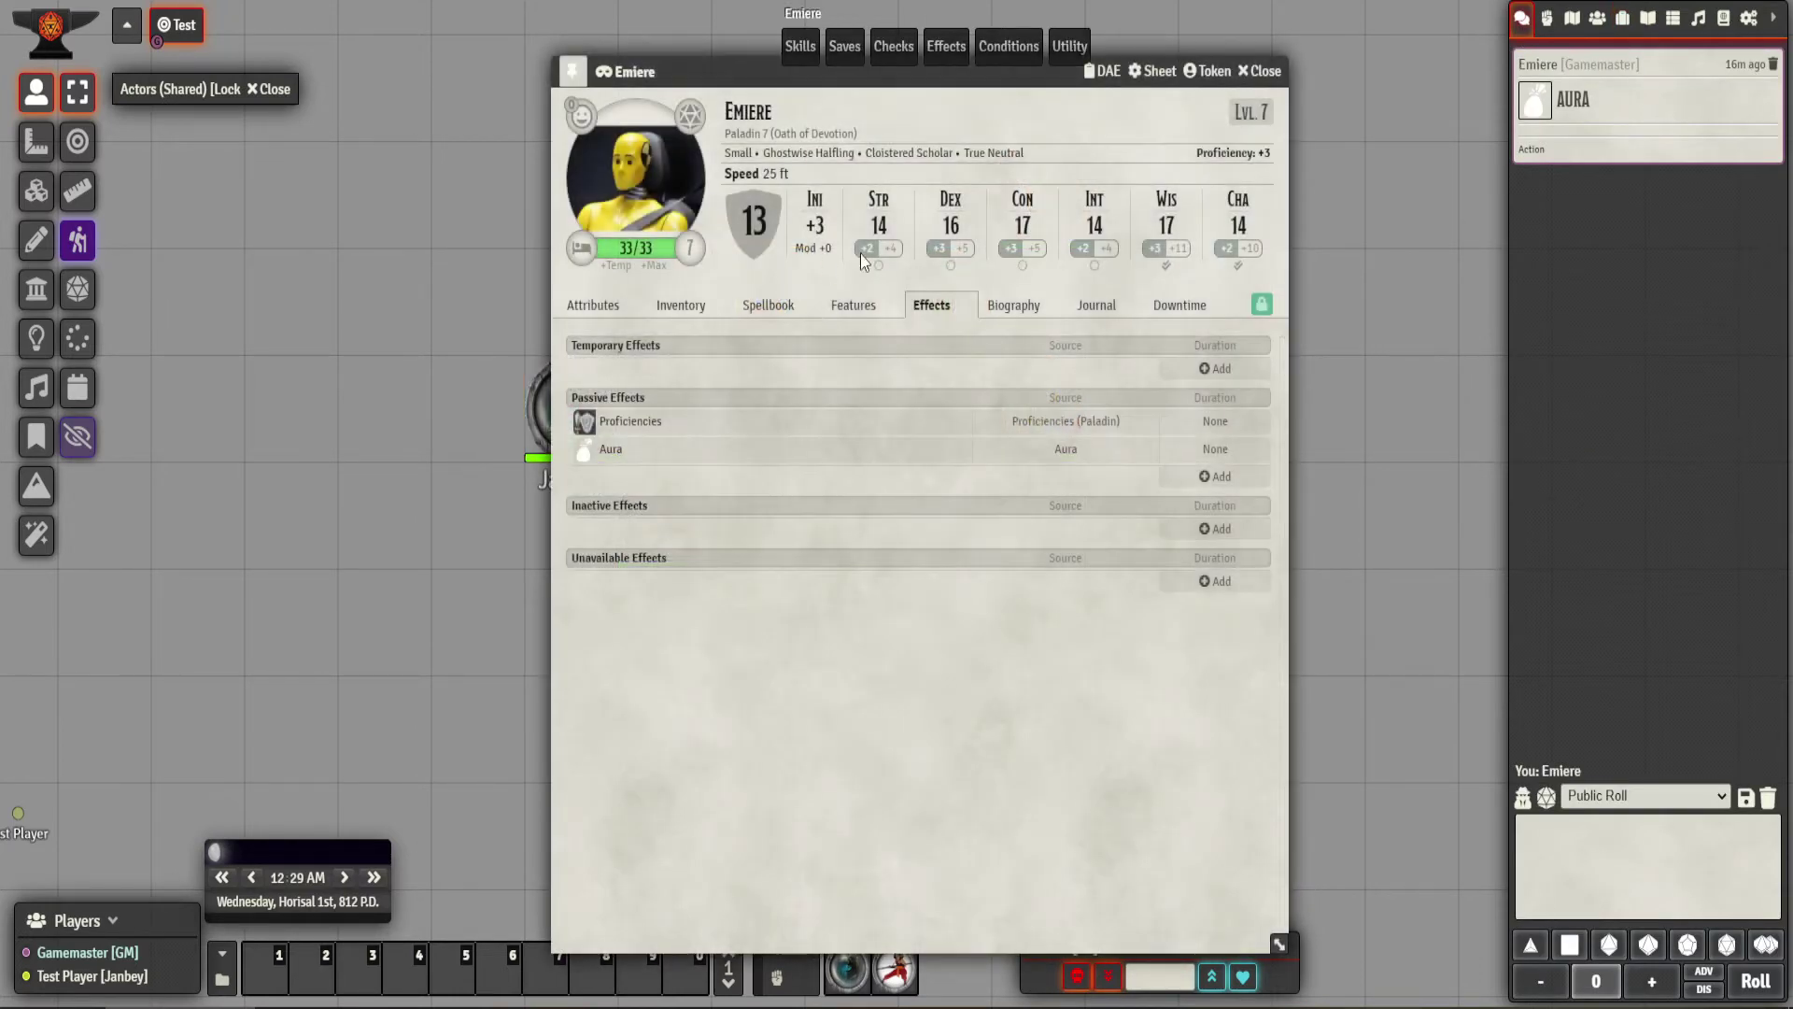
pyautogui.click(1263, 73)
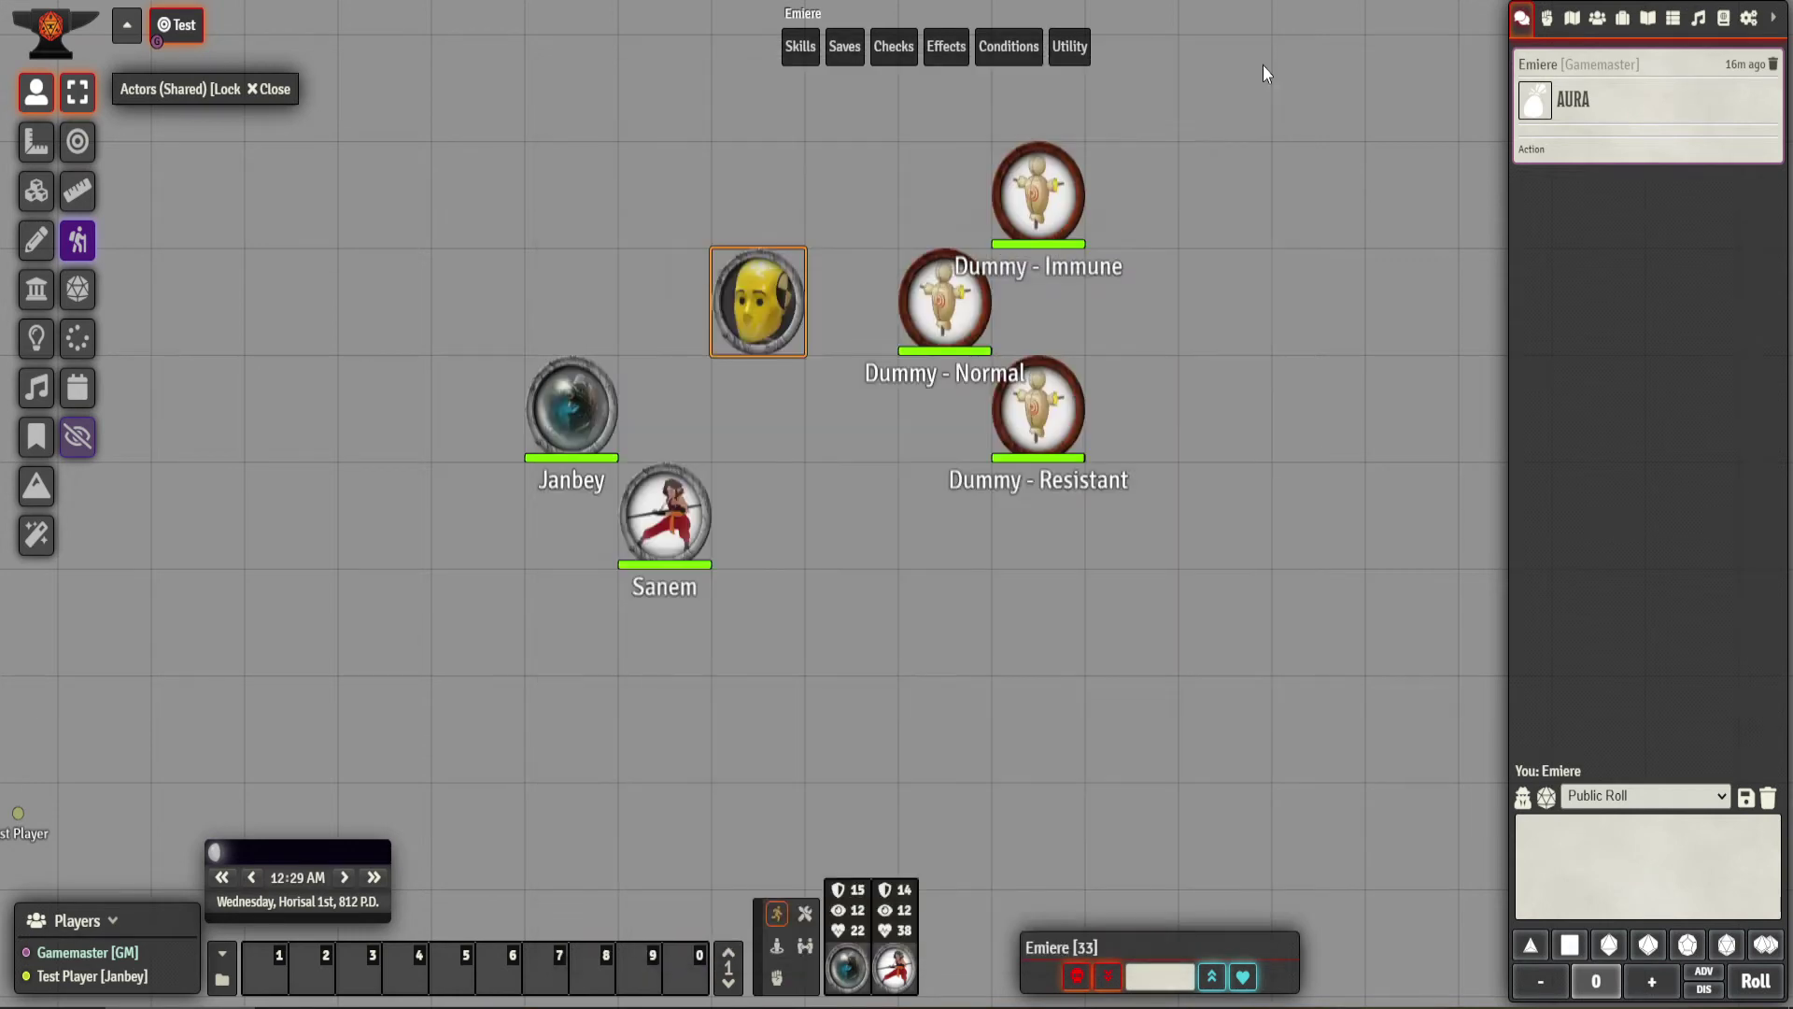
pyautogui.doubleClick(613, 399)
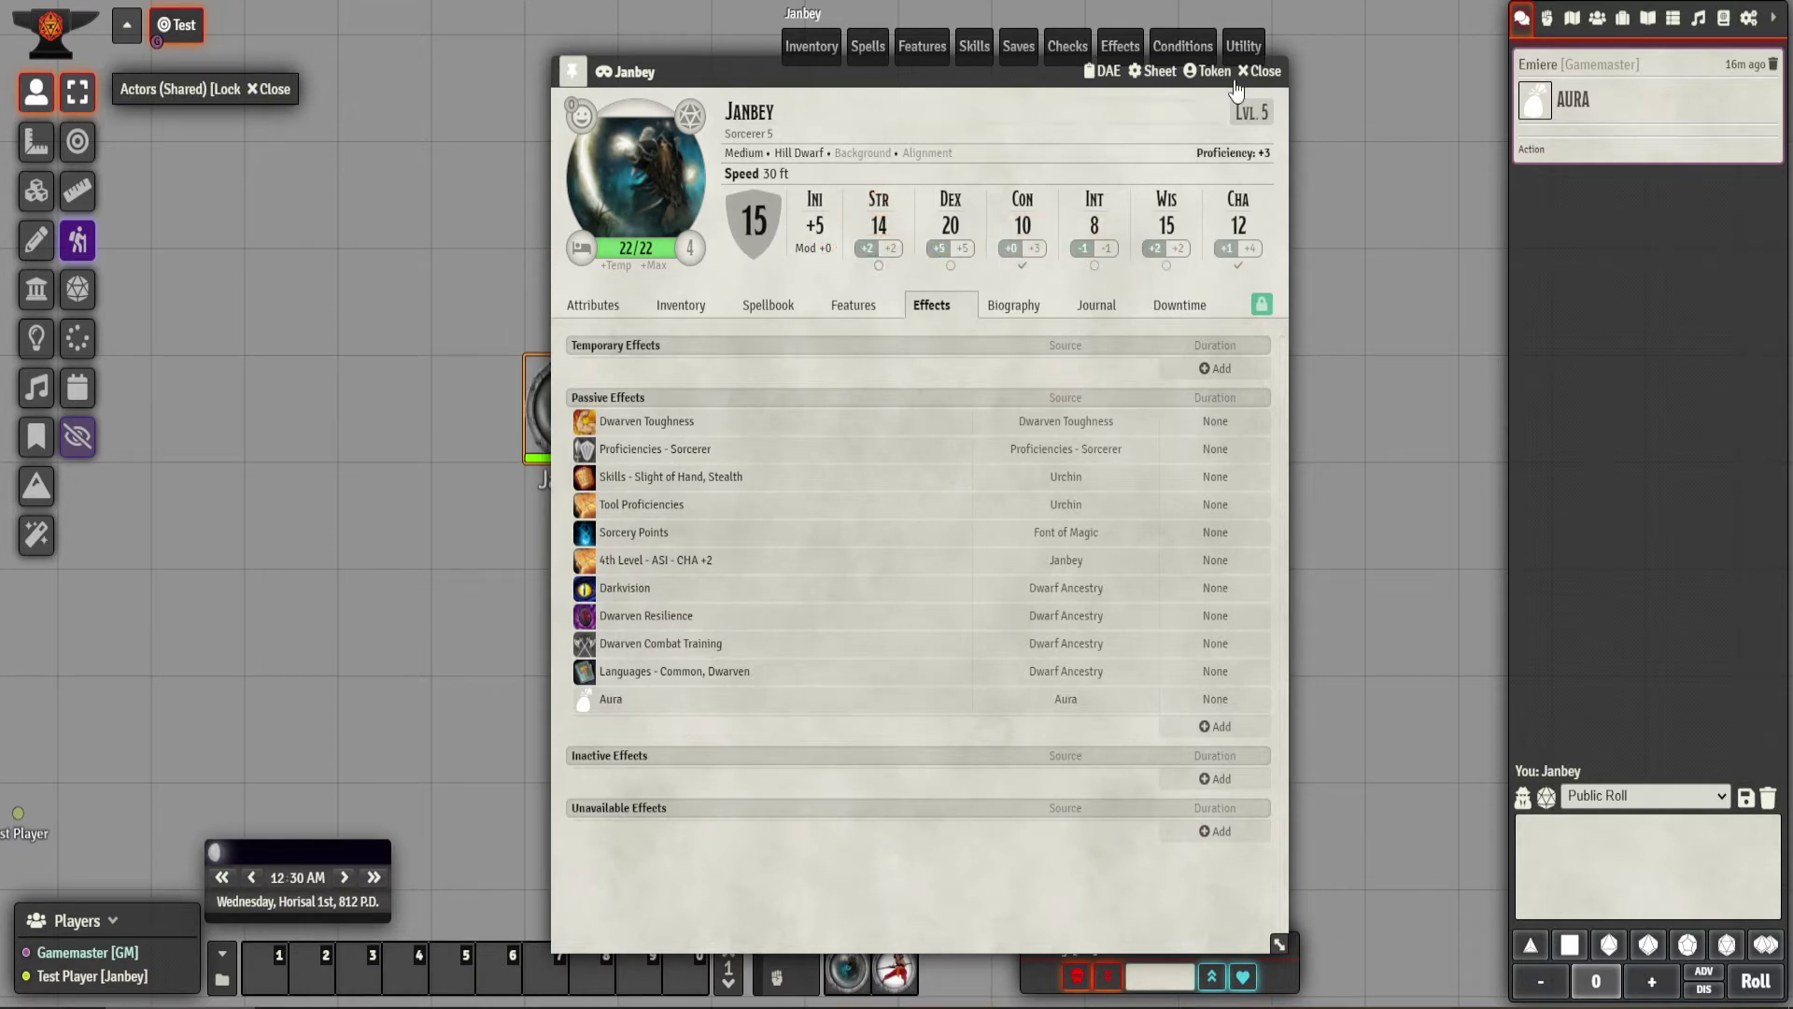
pyautogui.click(1262, 71)
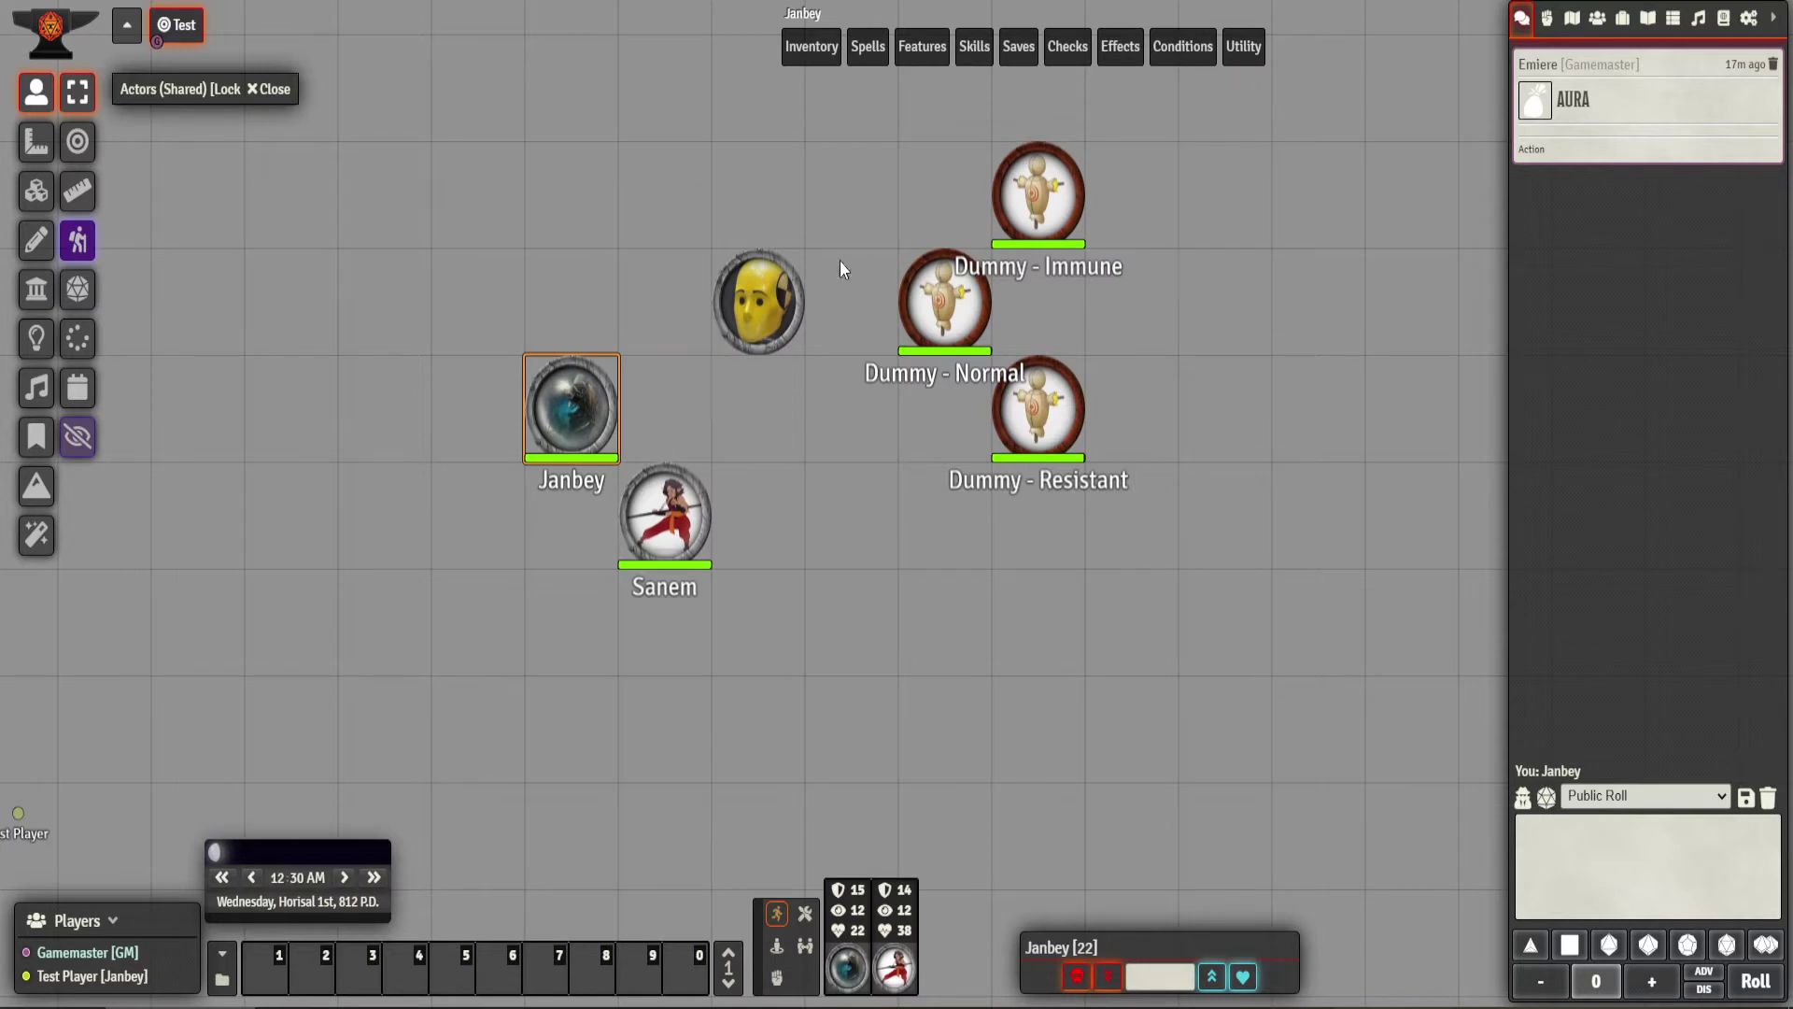
pyautogui.doubleClick(760, 297)
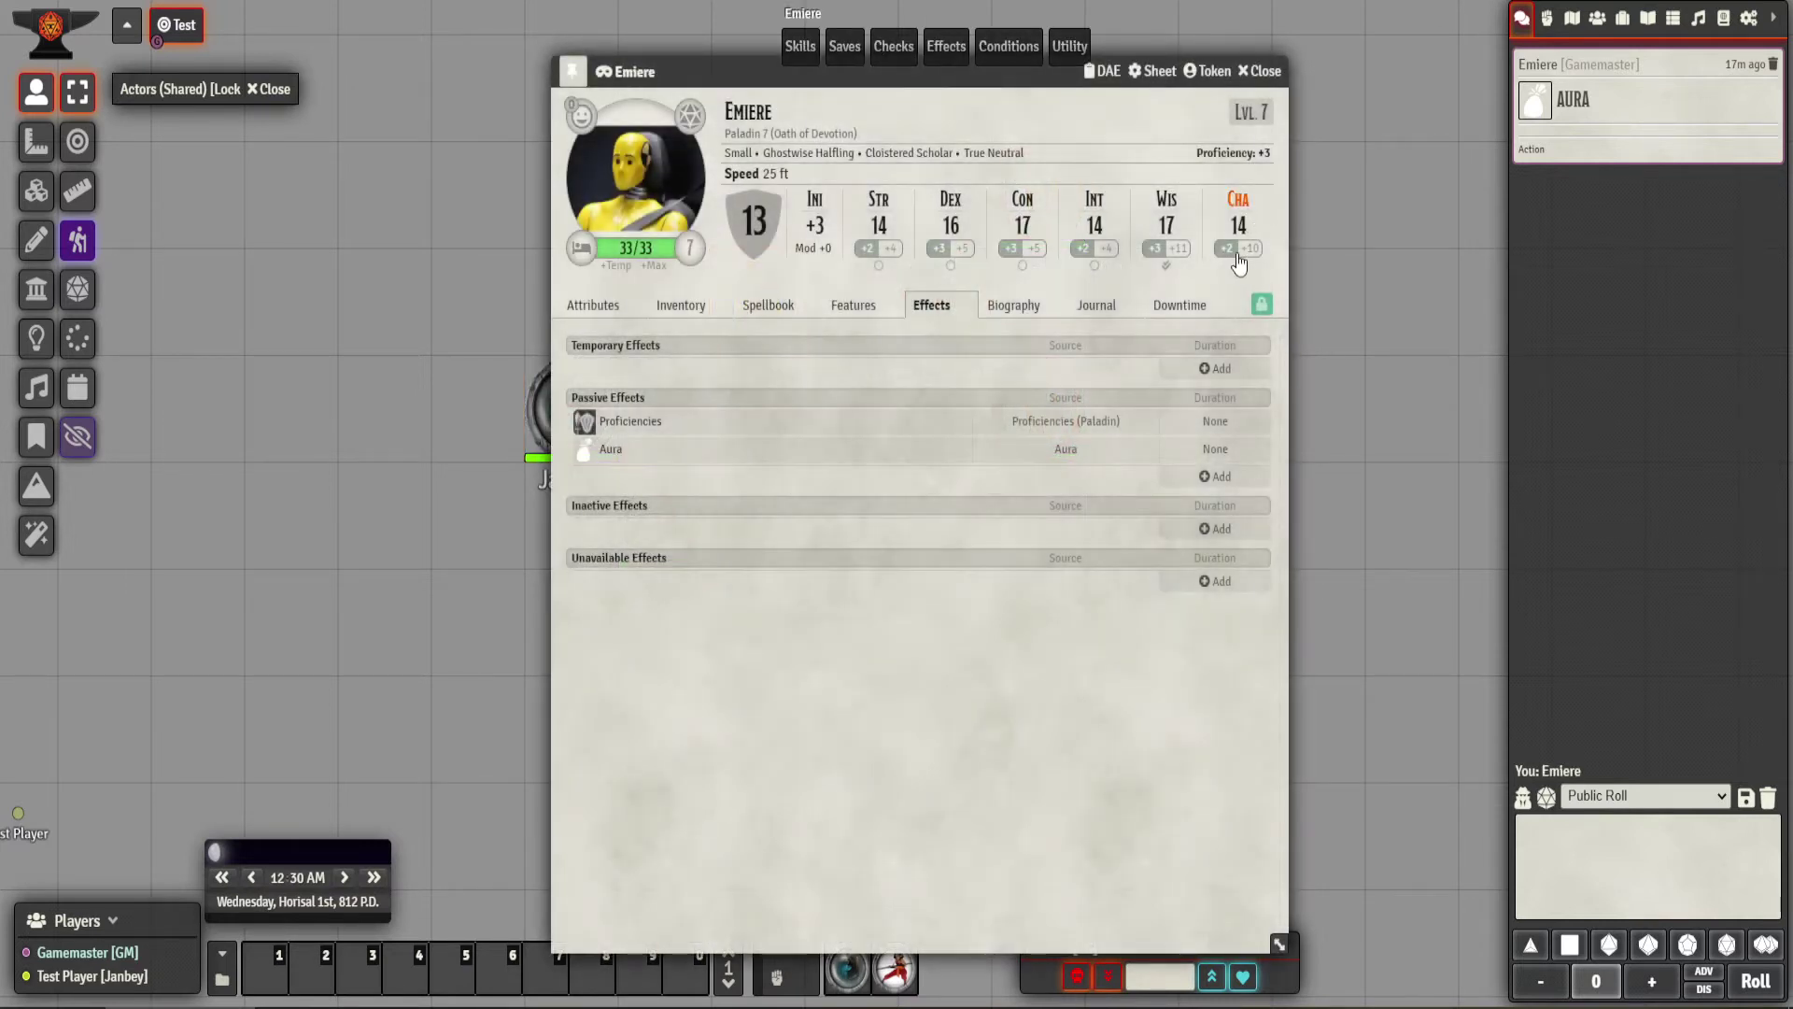
pyautogui.click(1271, 74)
pyautogui.doubleClick(569, 417)
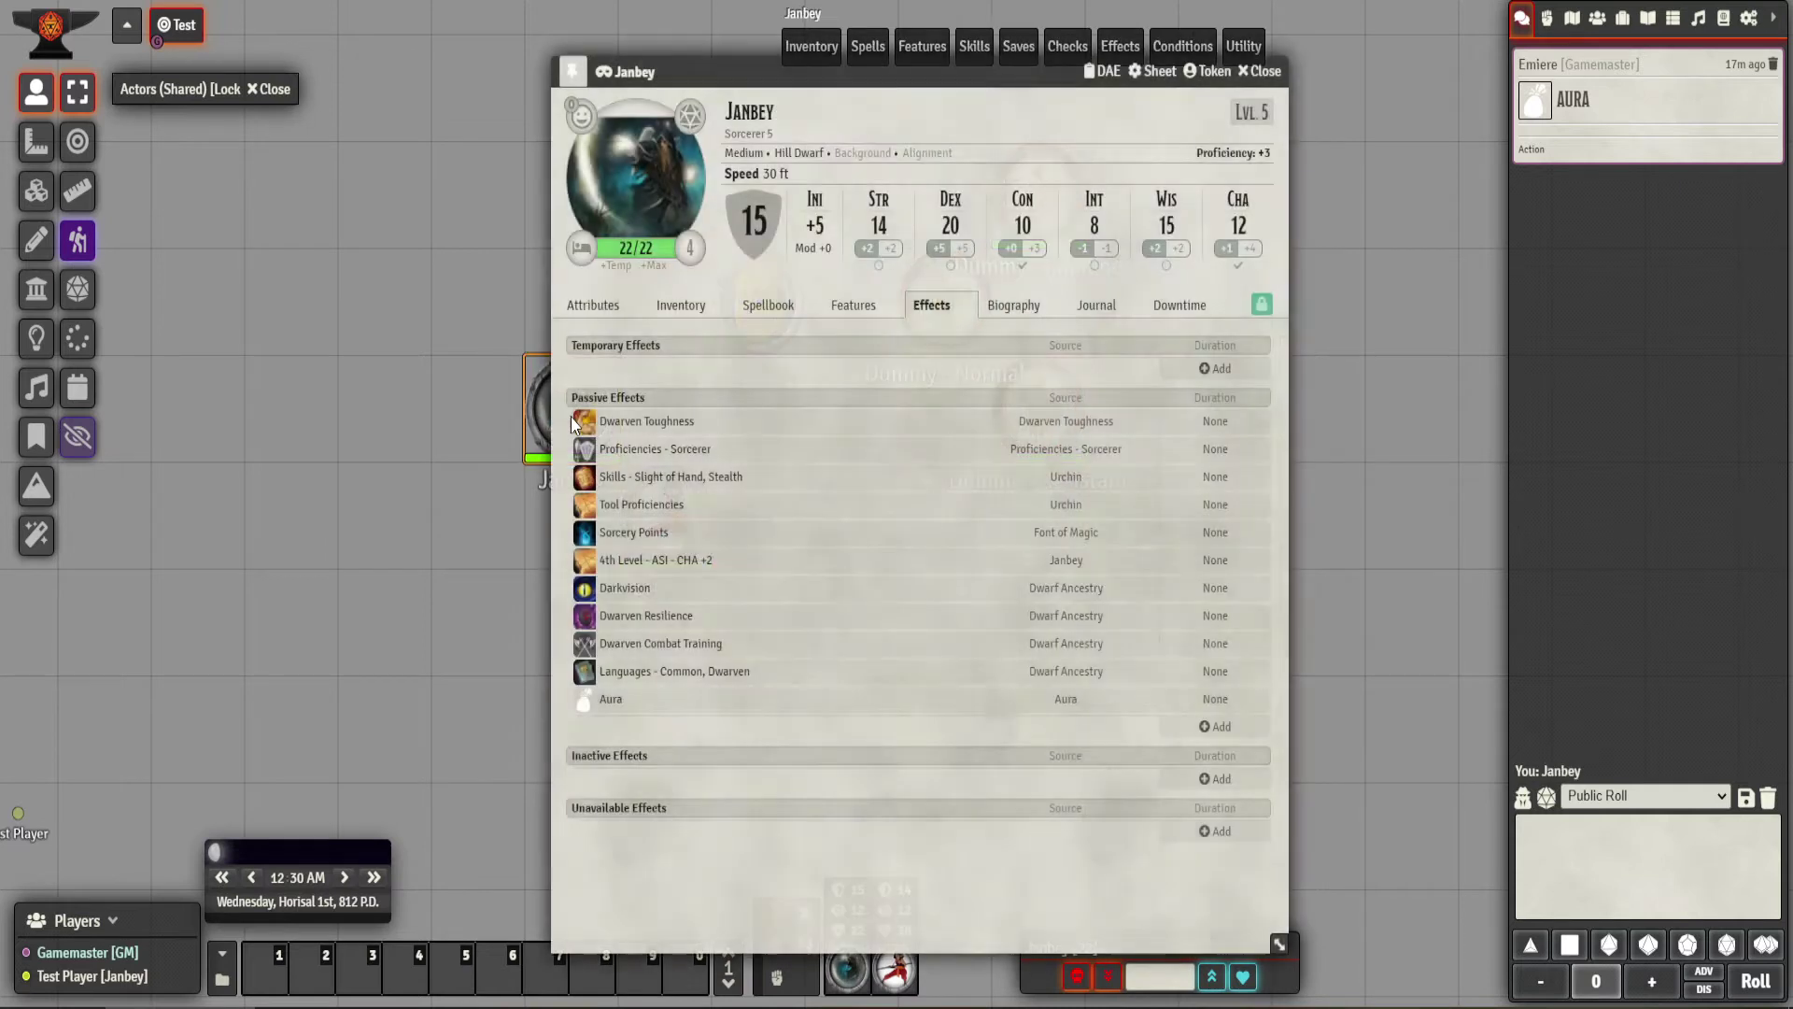
pyautogui.click(962, 248)
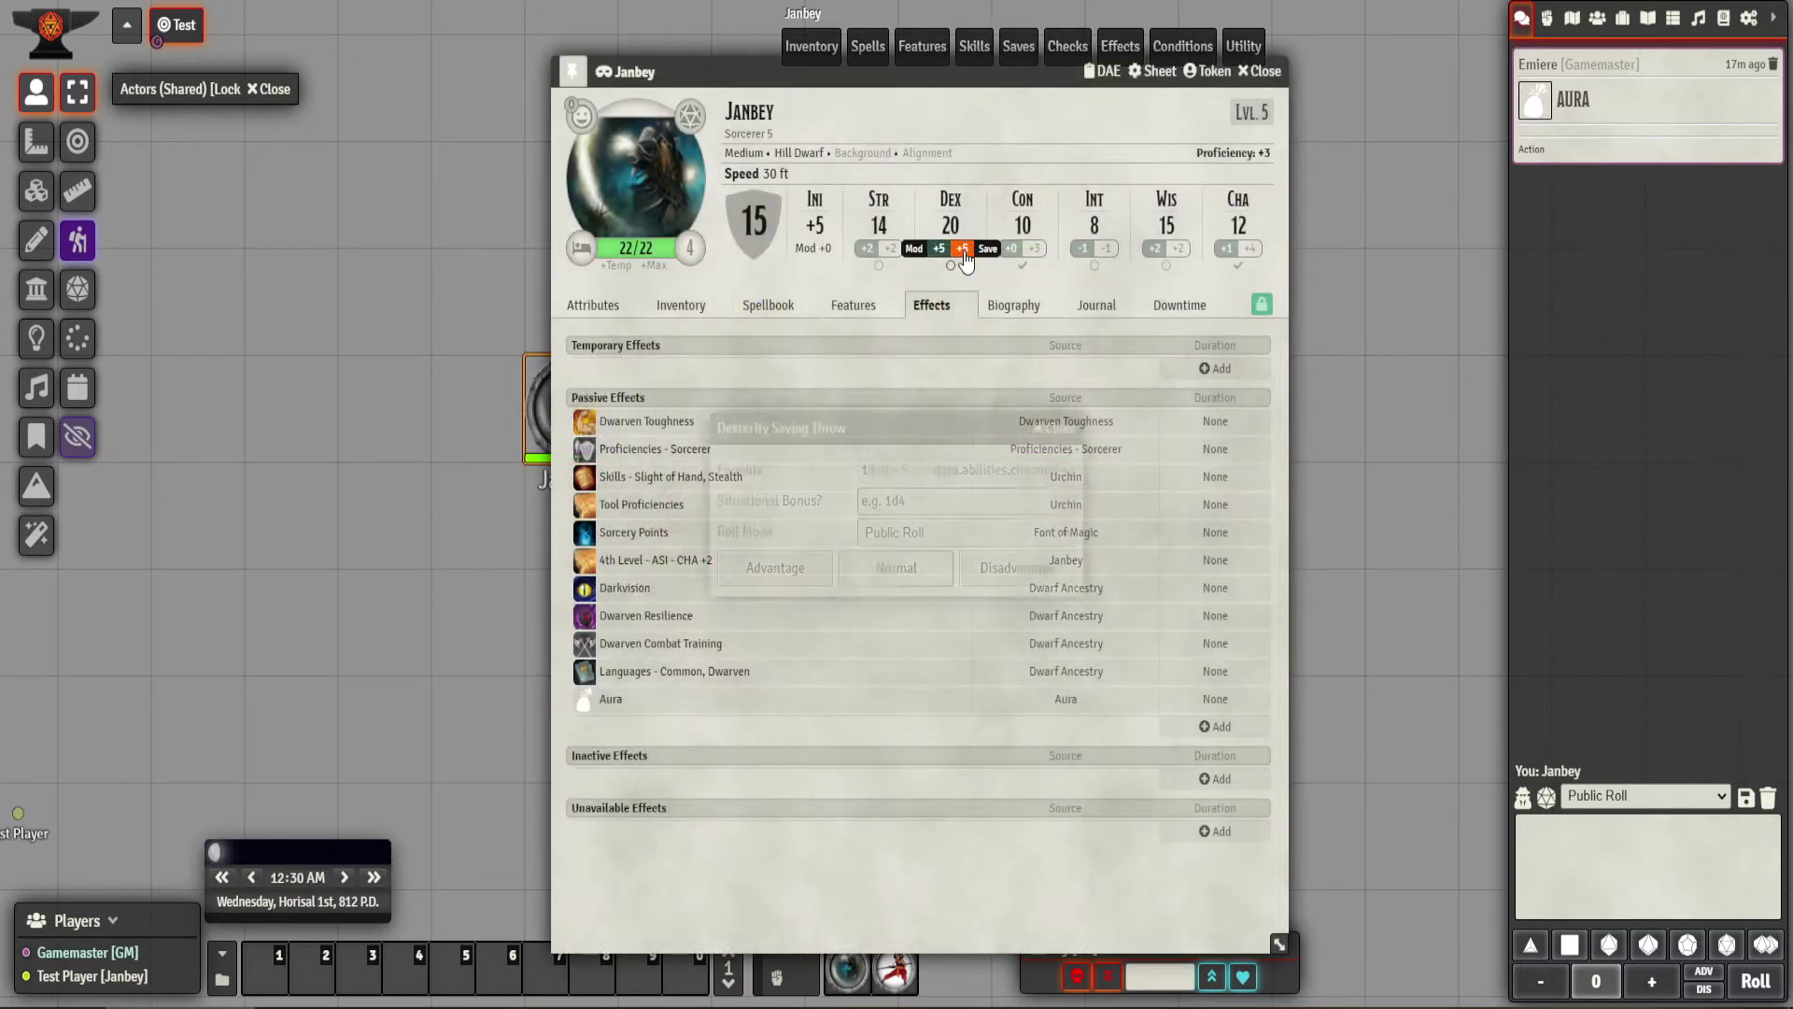
pyautogui.click(871, 566)
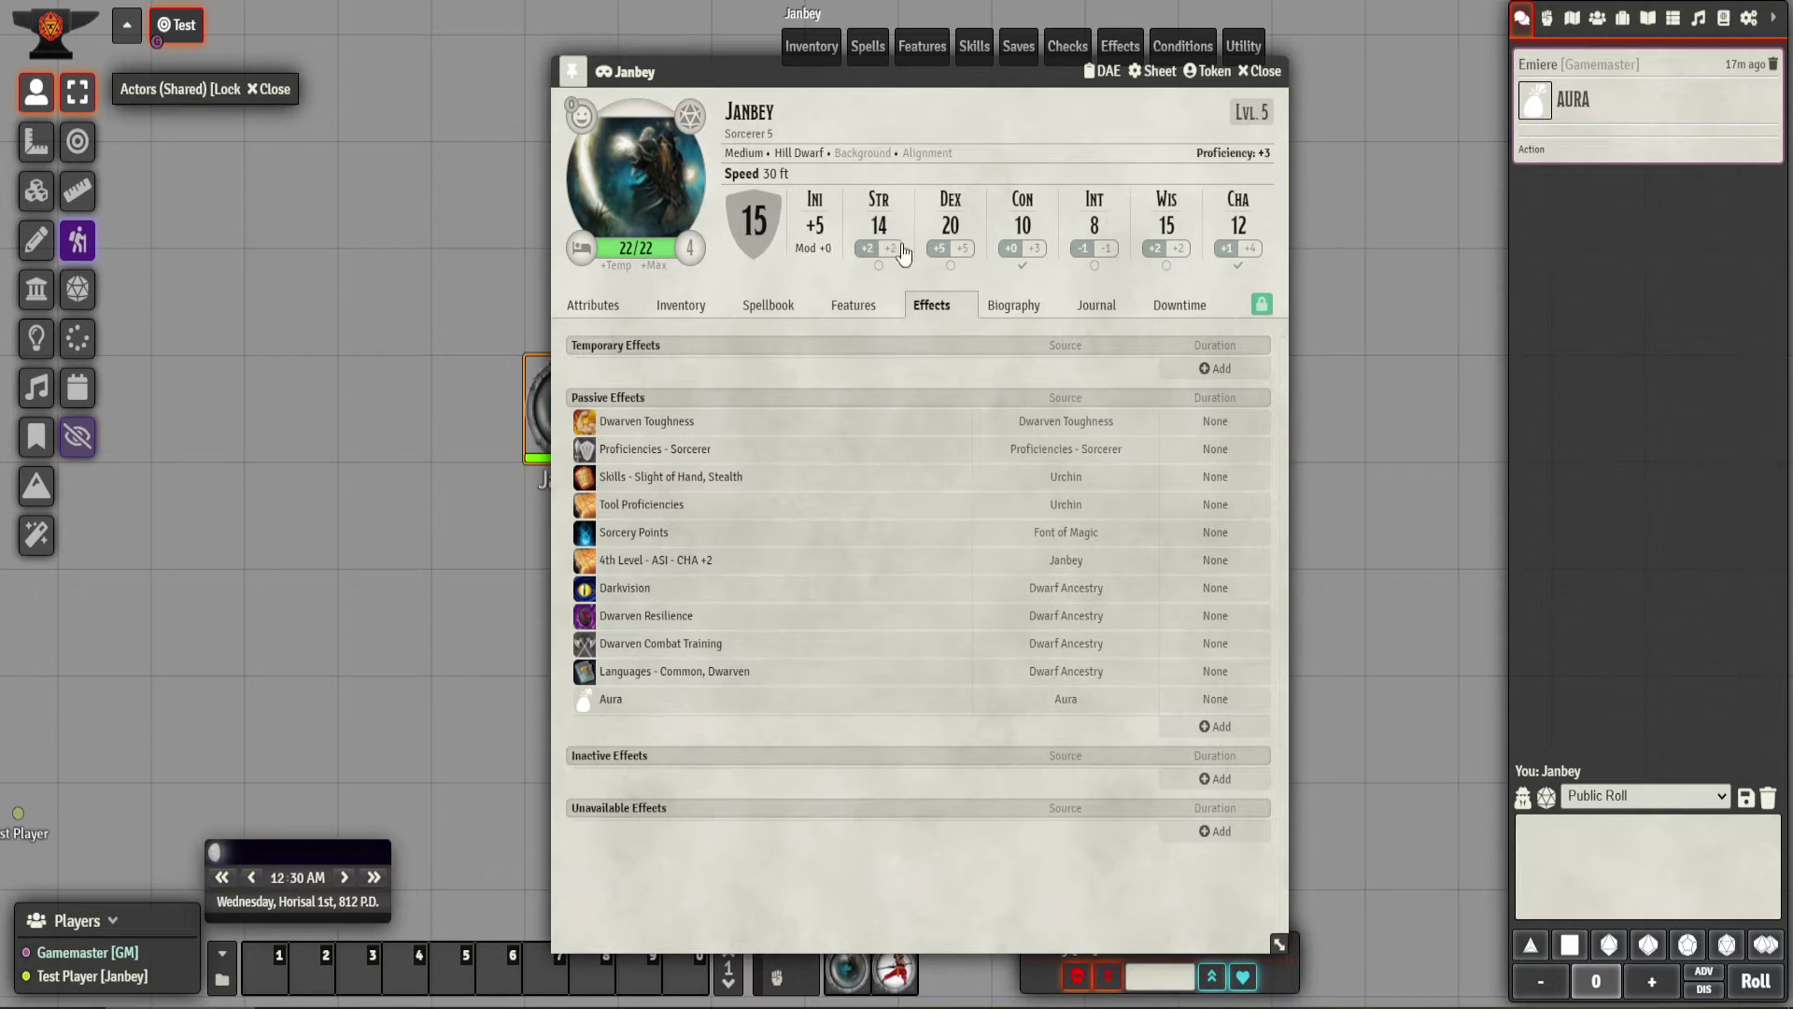
pyautogui.click(965, 254)
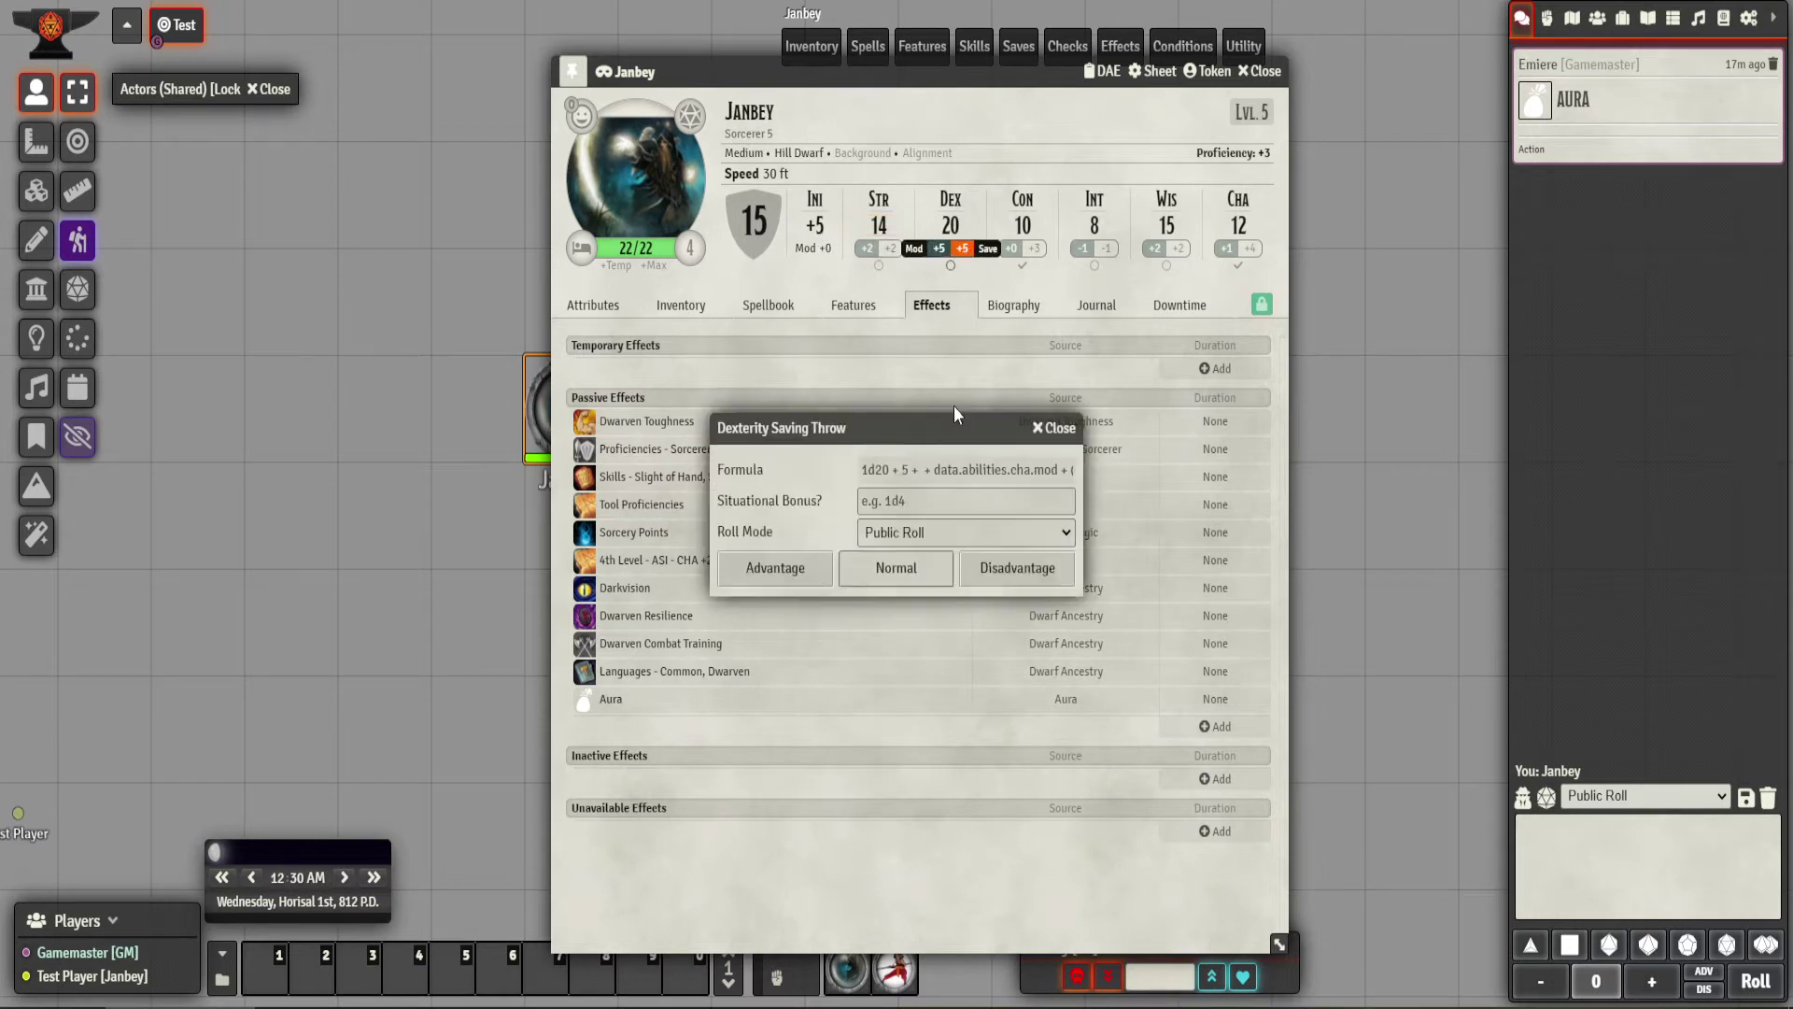
pyautogui.click(908, 575)
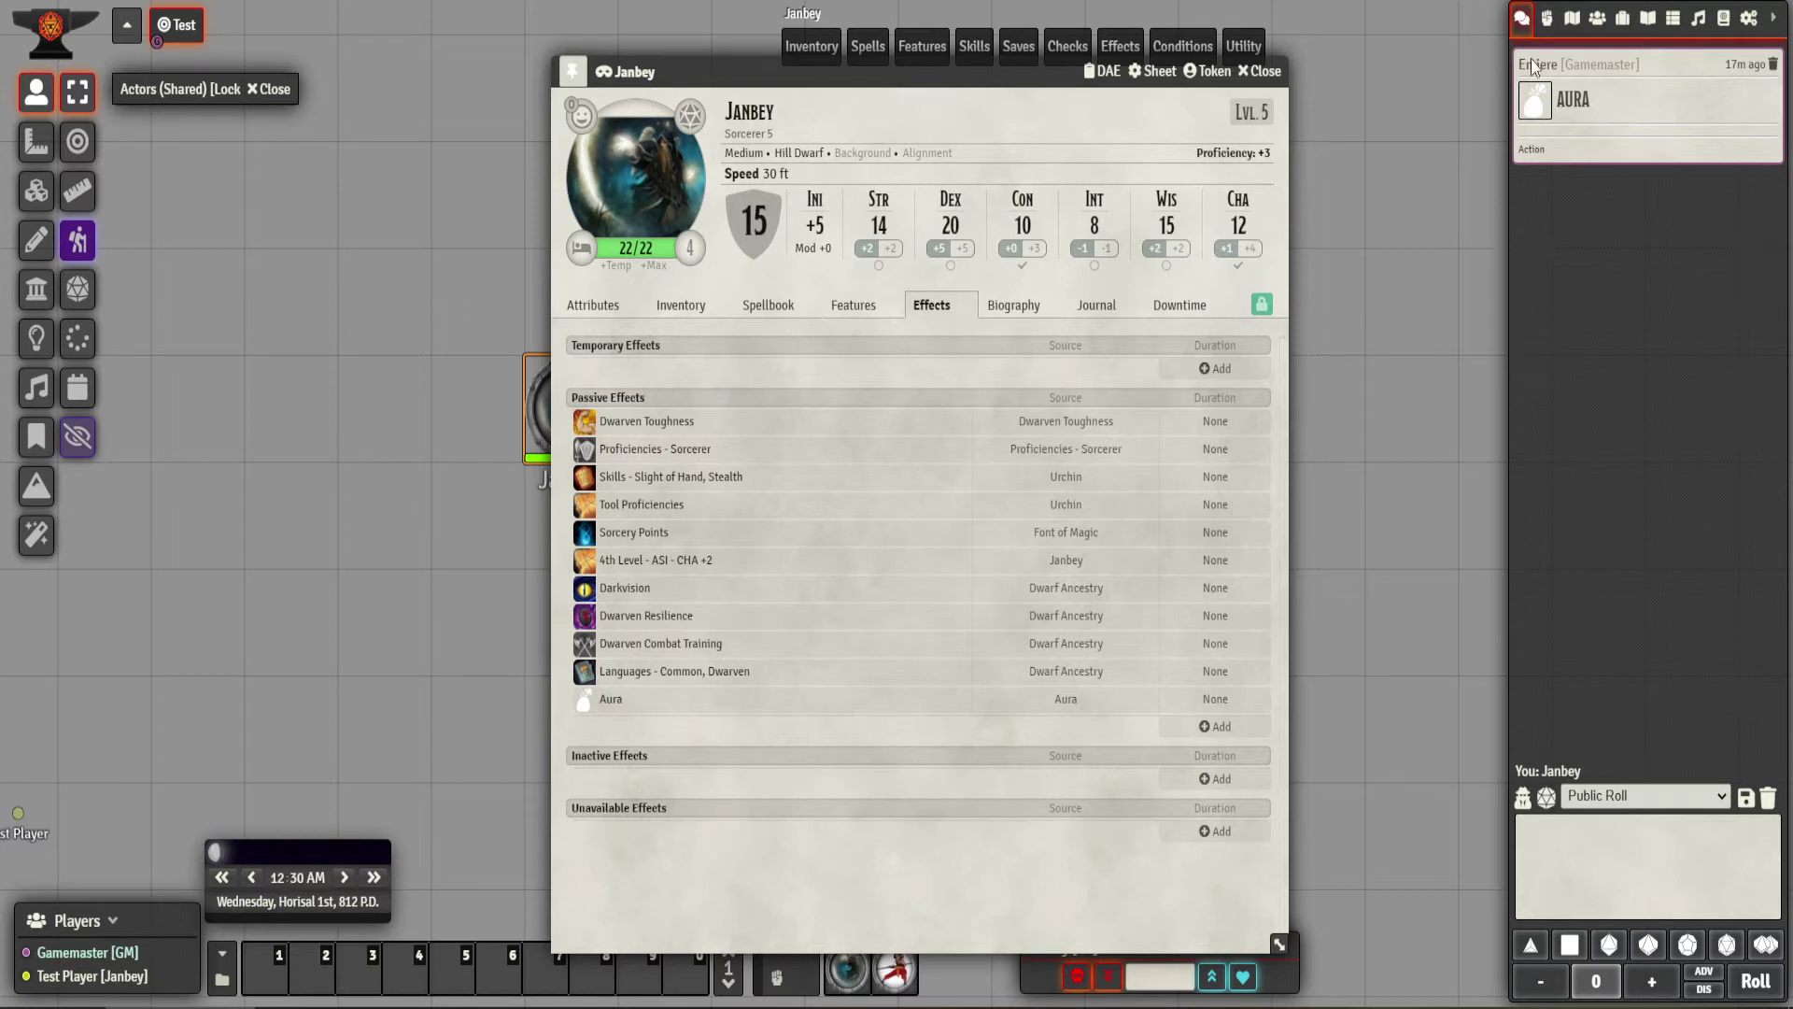
pyautogui.click(1547, 18)
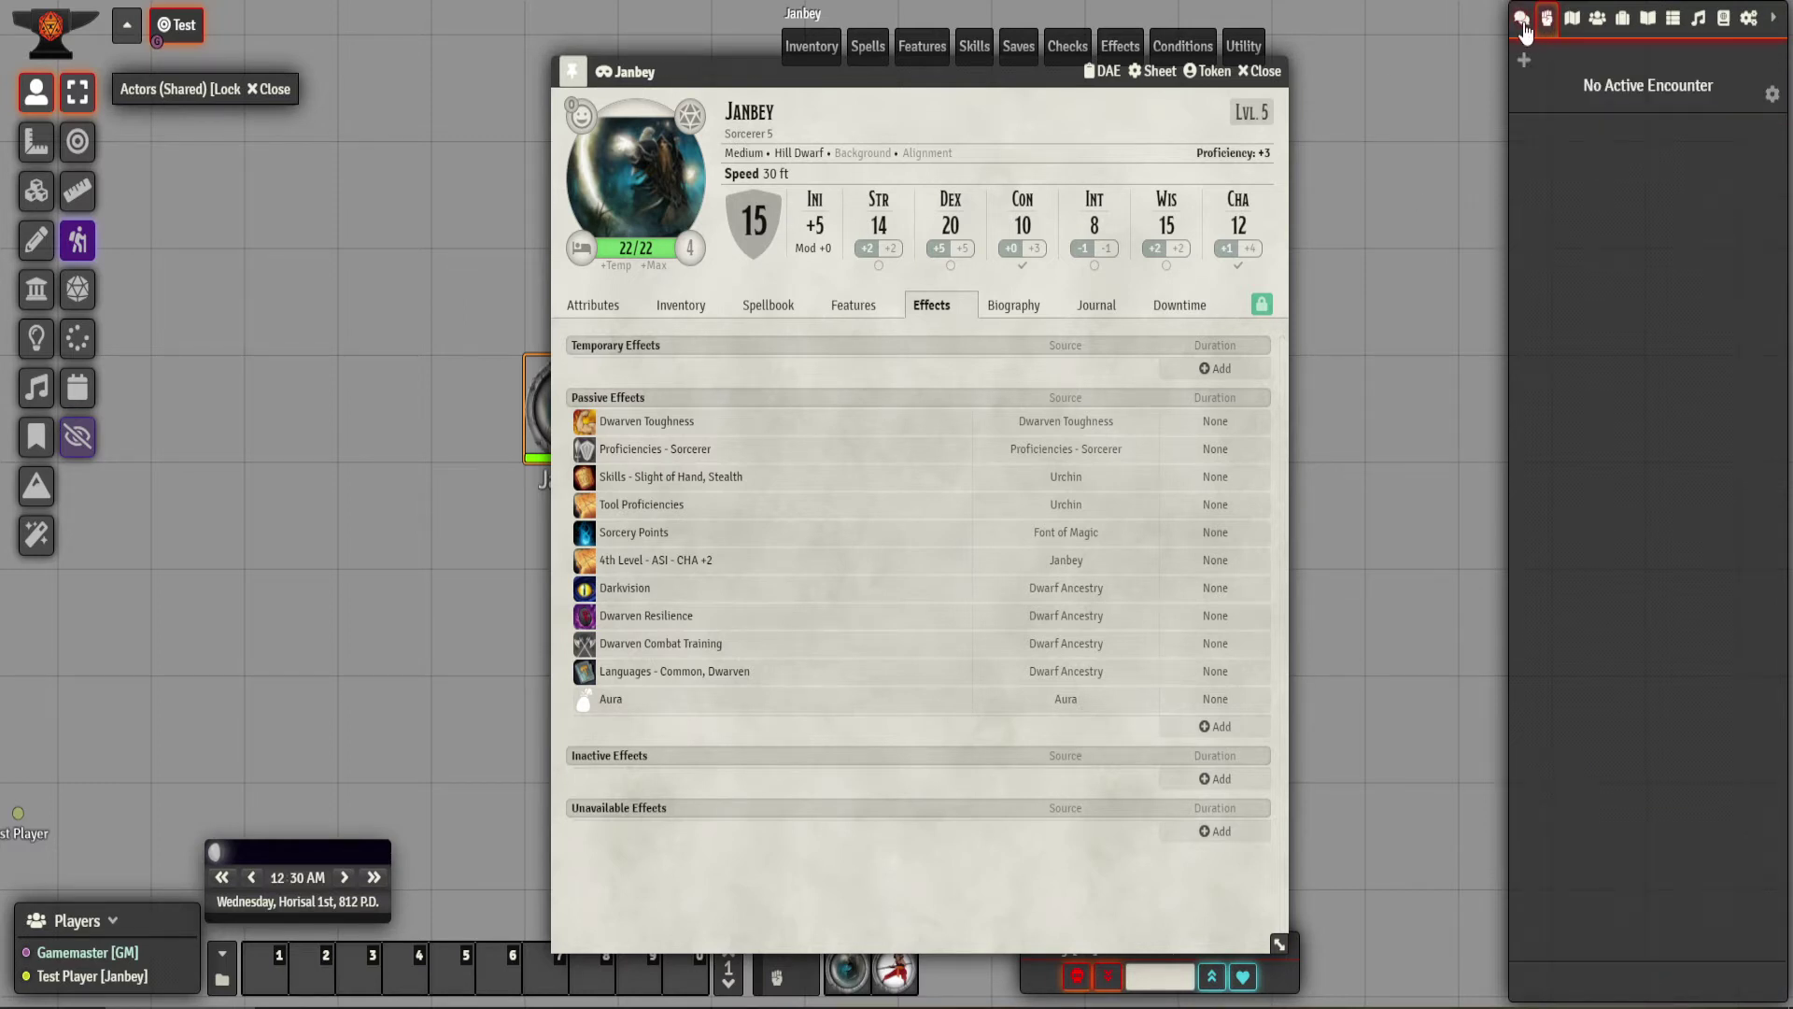
pyautogui.click(1522, 21)
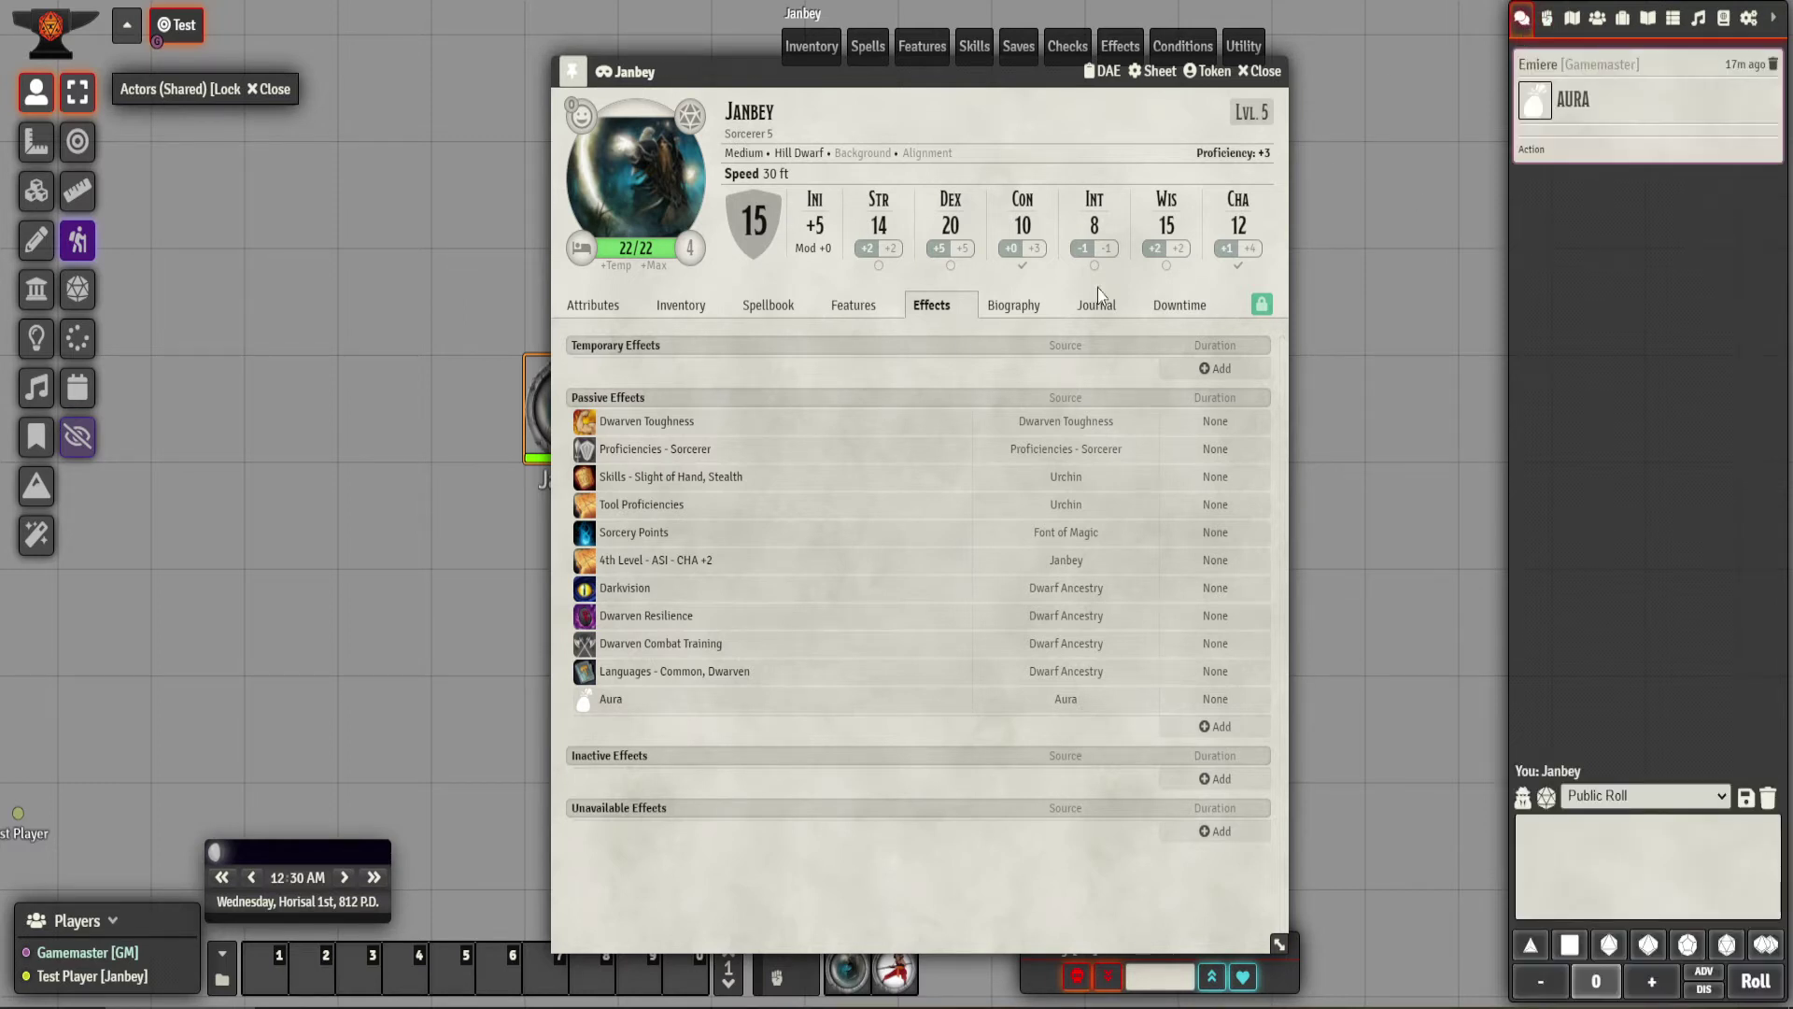
pyautogui.click(883, 216)
pyautogui.click(978, 530)
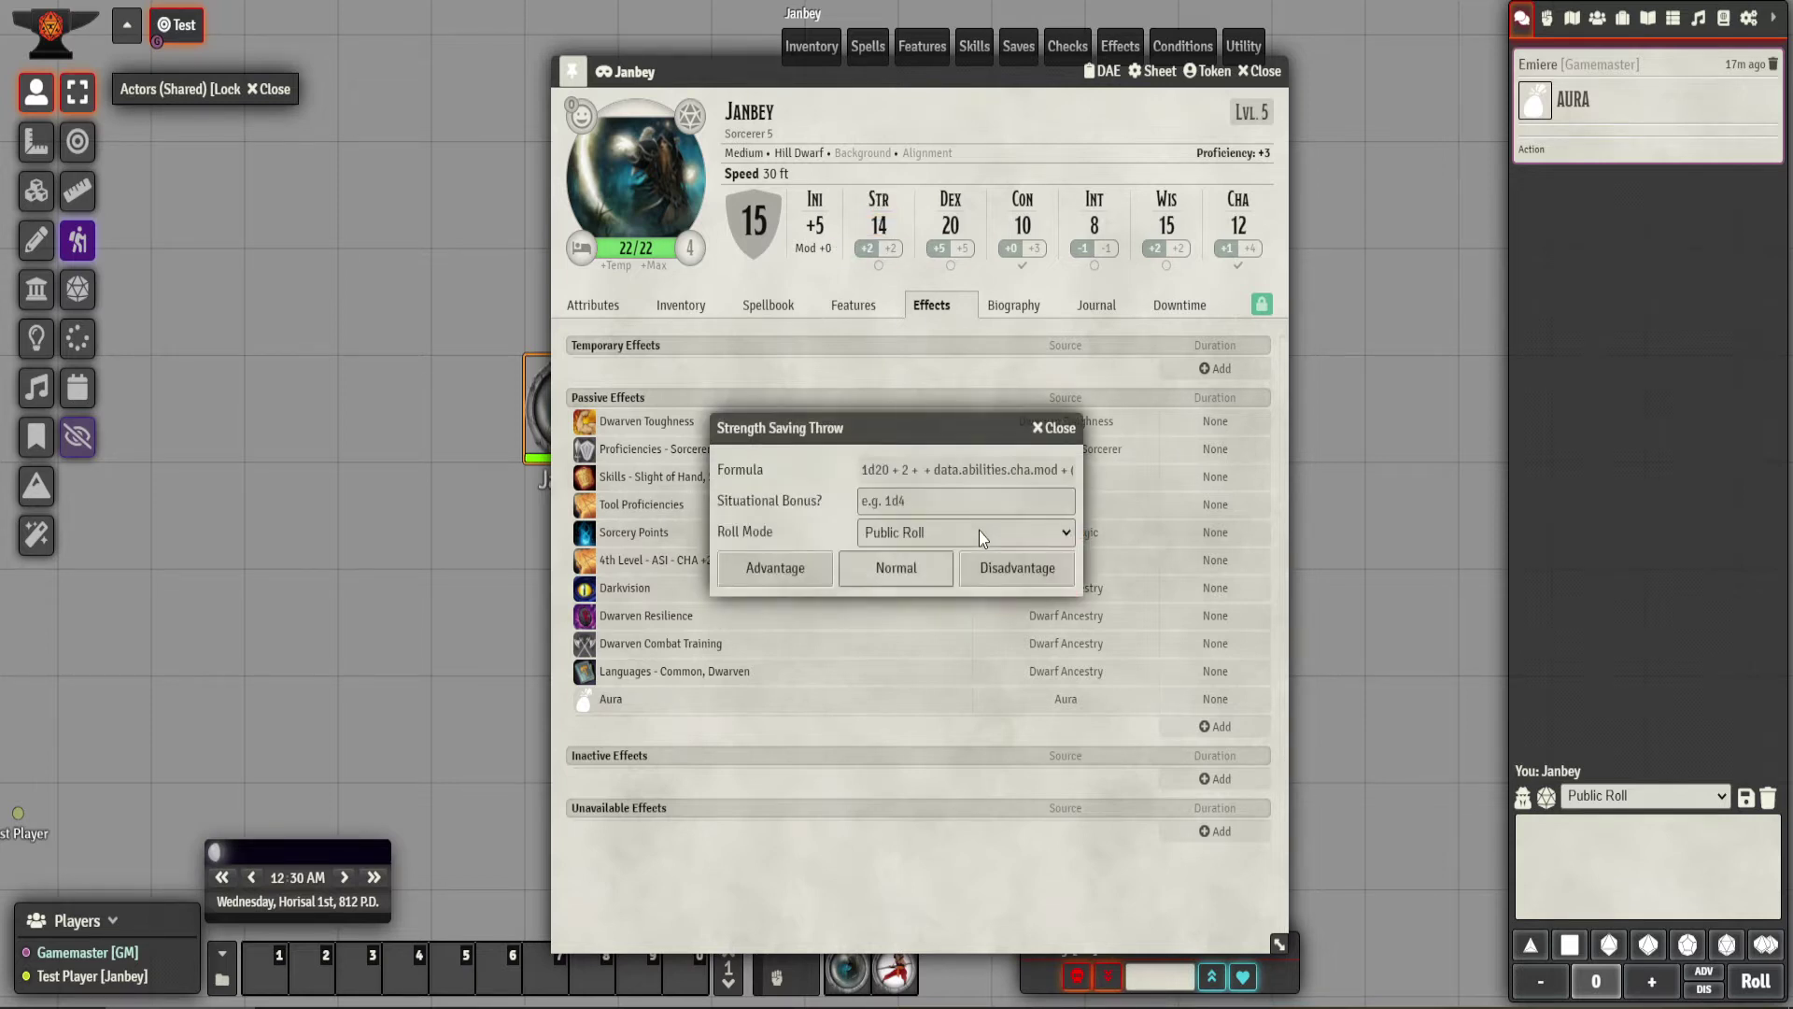
pyautogui.click(899, 570)
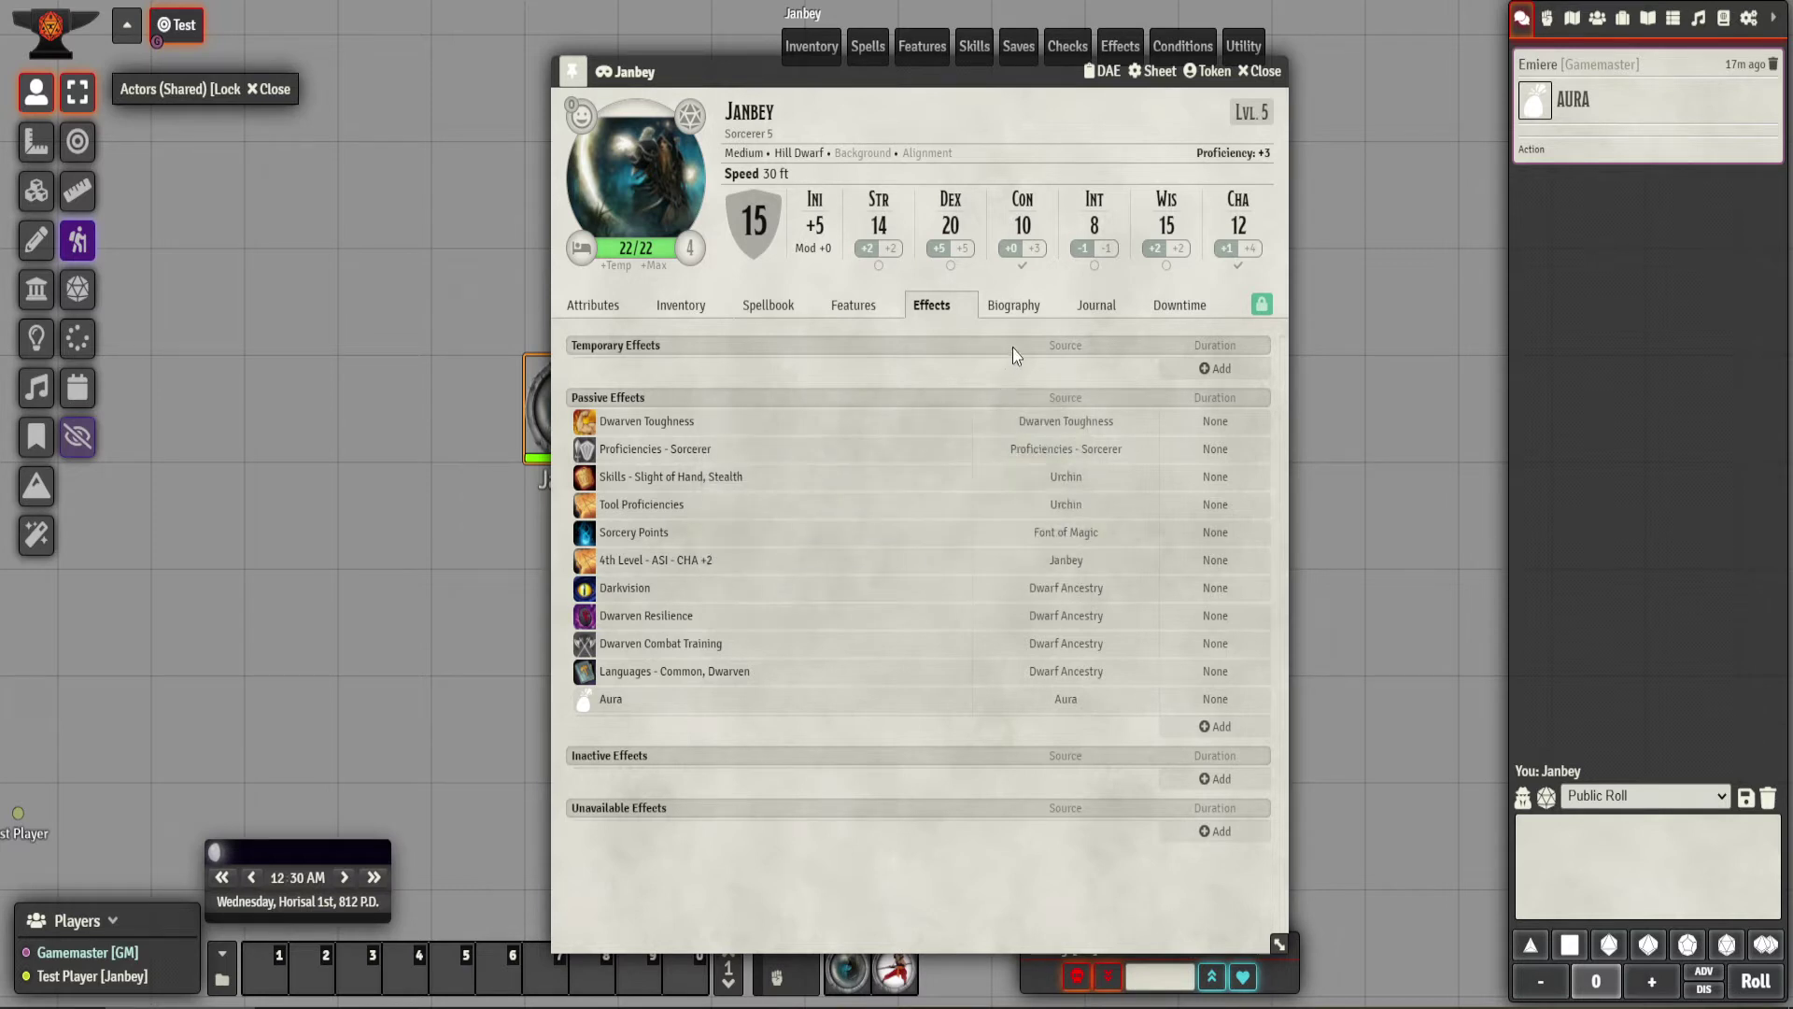
# Disable Janbey's Aura effect and roll a normal Dexterity save, which comes to 12.
pyautogui.rightClick(677, 695)
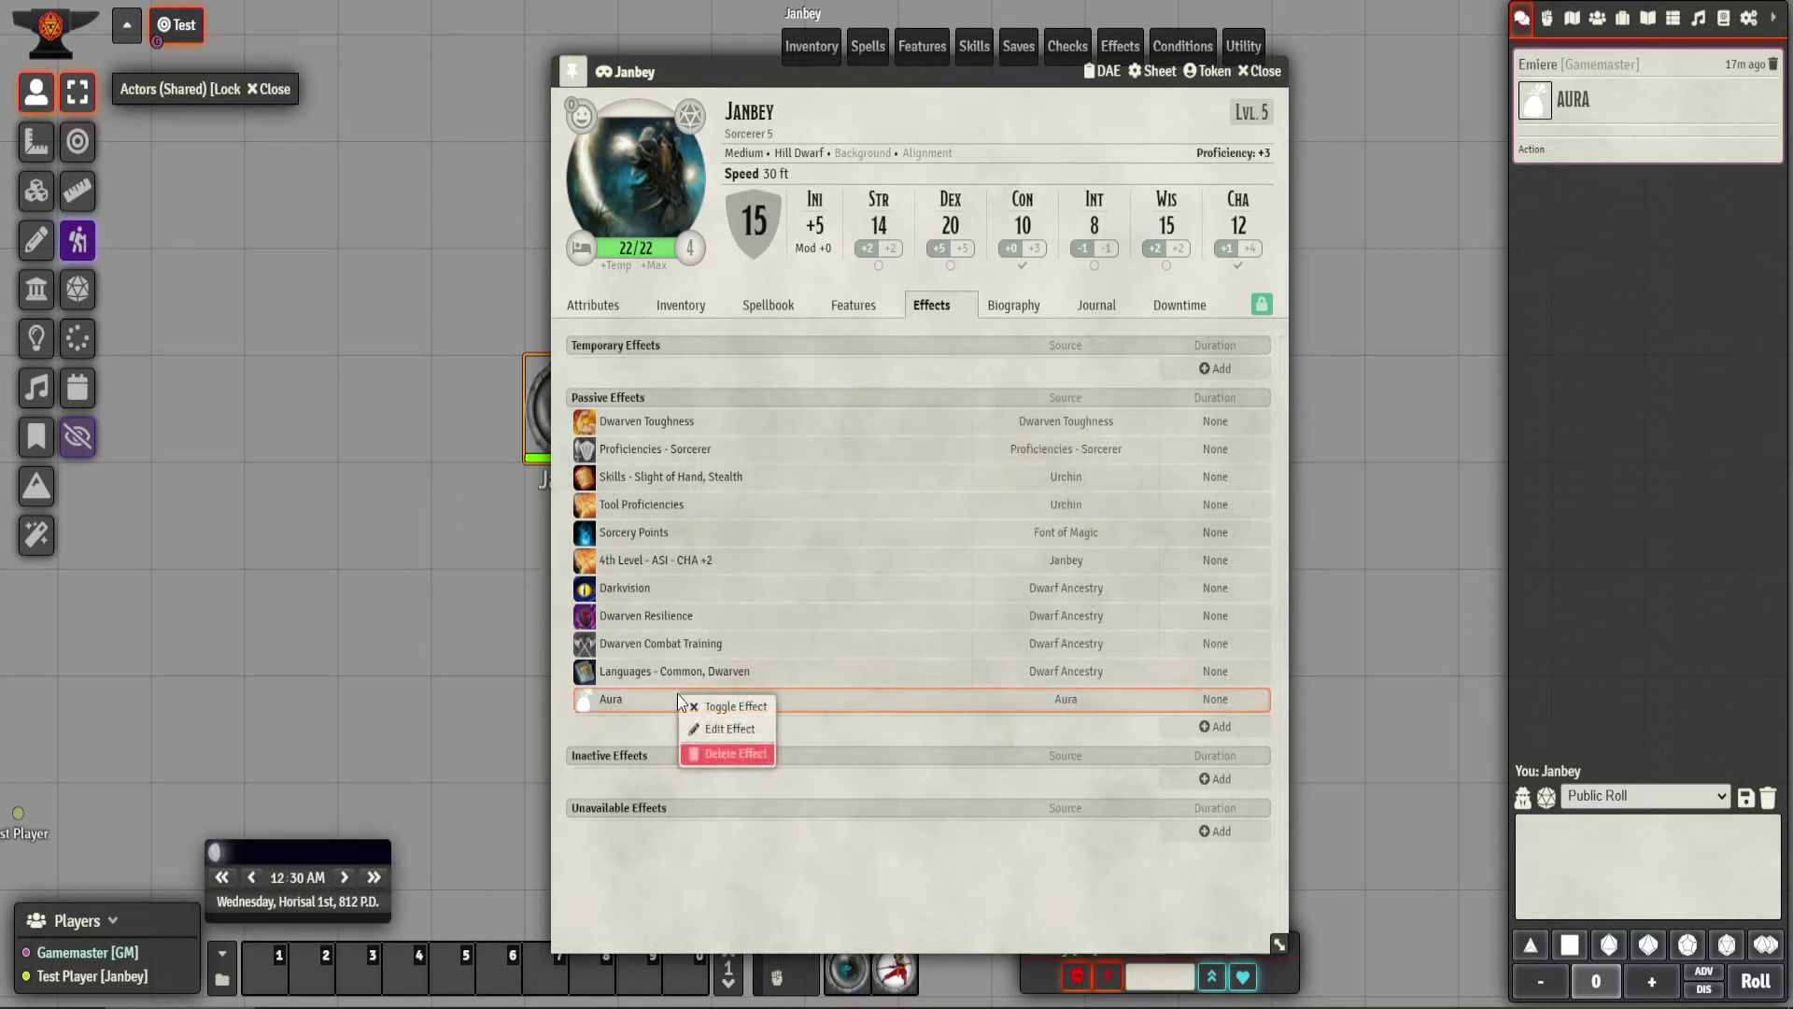
pyautogui.click(736, 711)
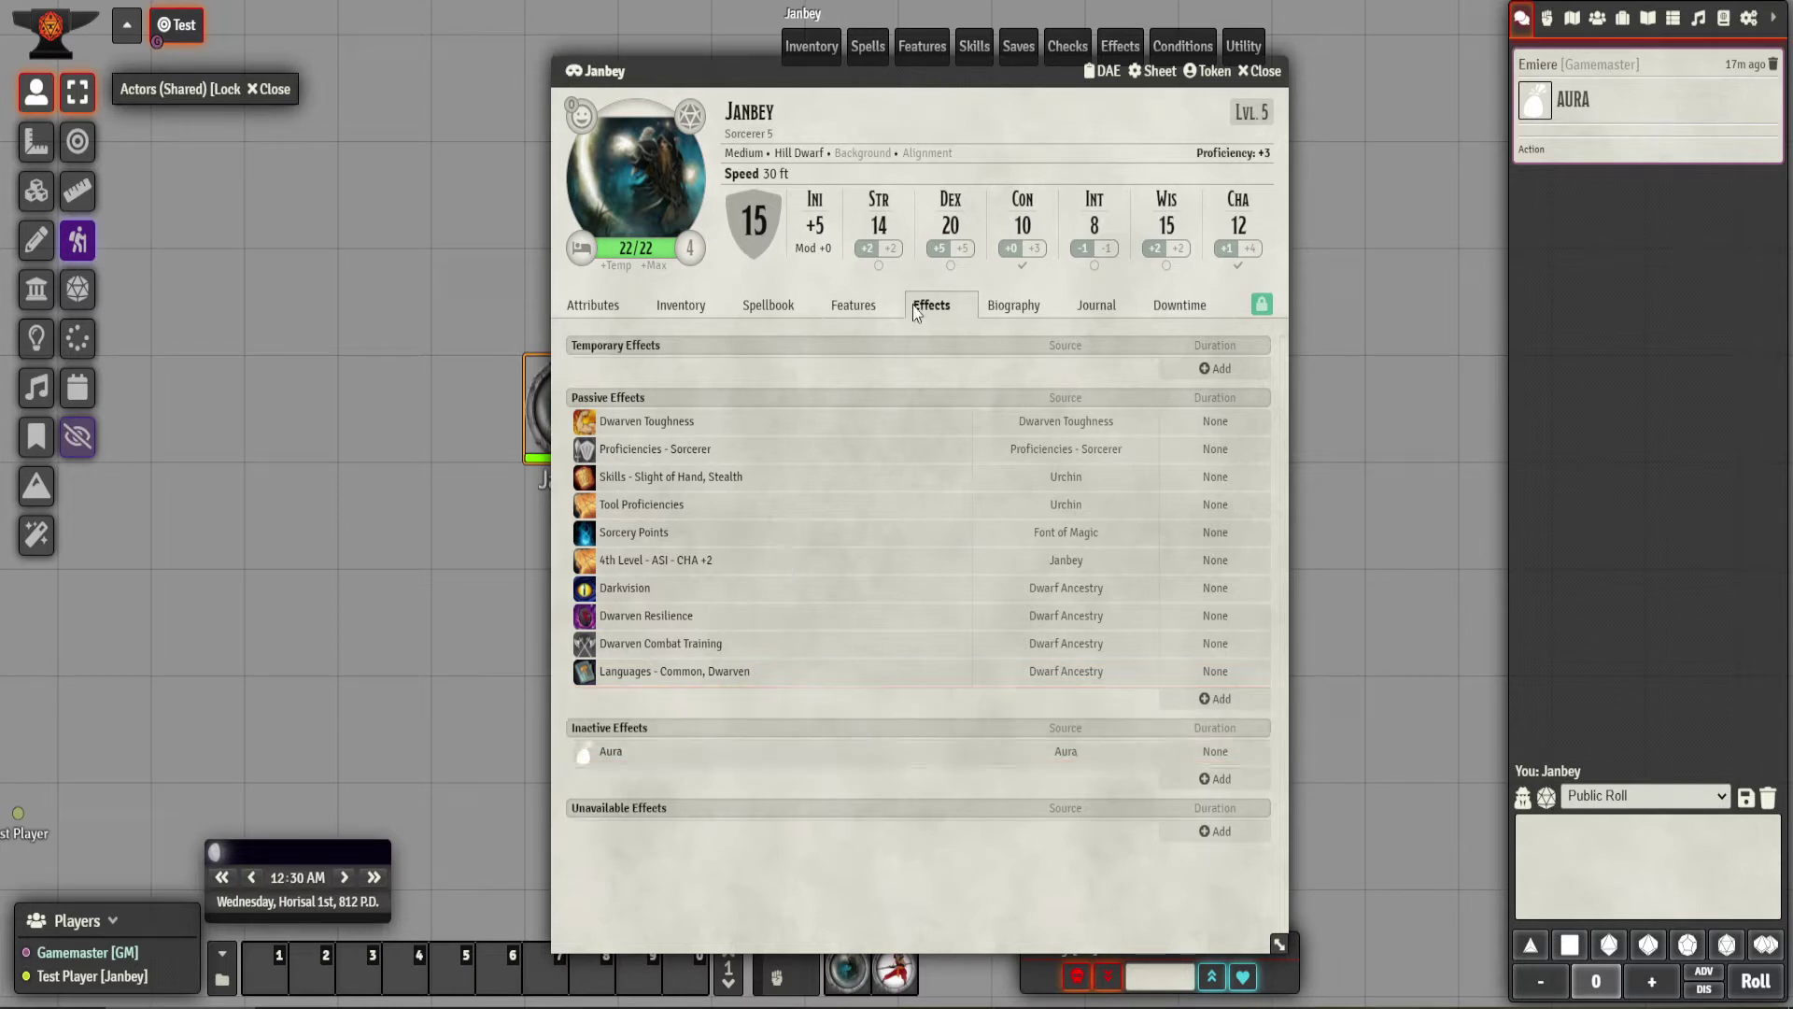
pyautogui.click(950, 199)
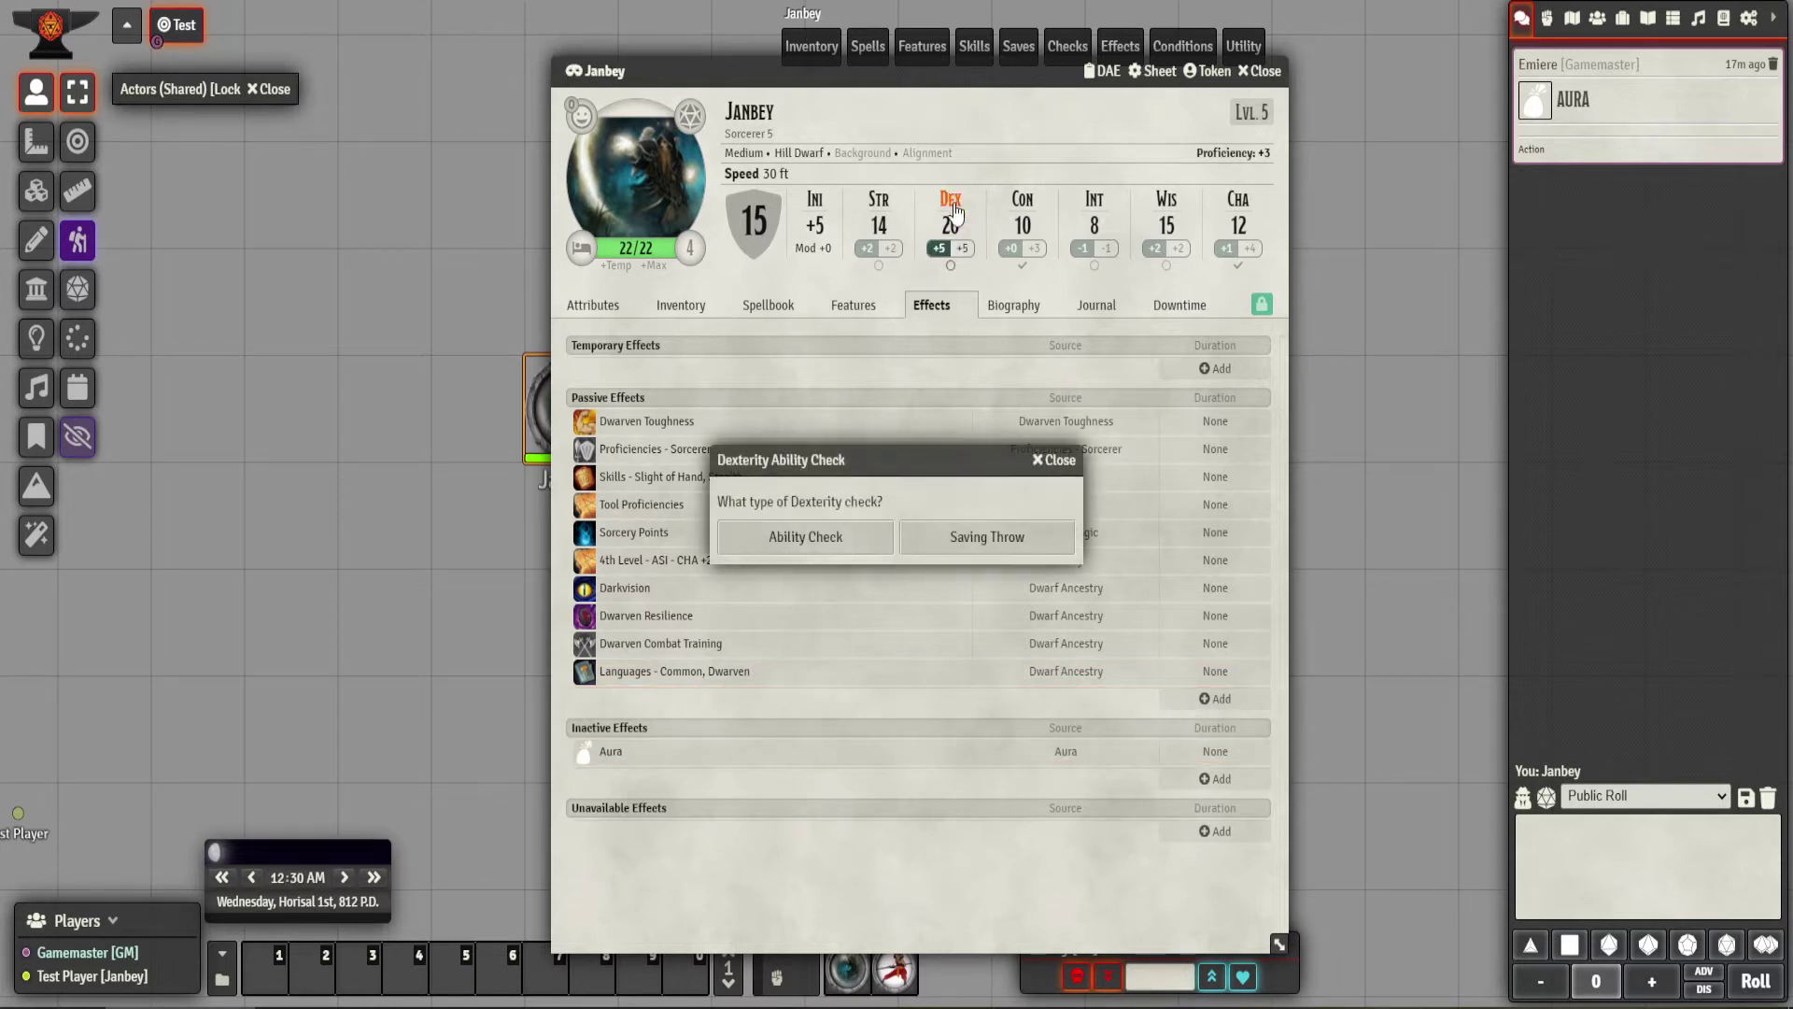
pyautogui.click(990, 547)
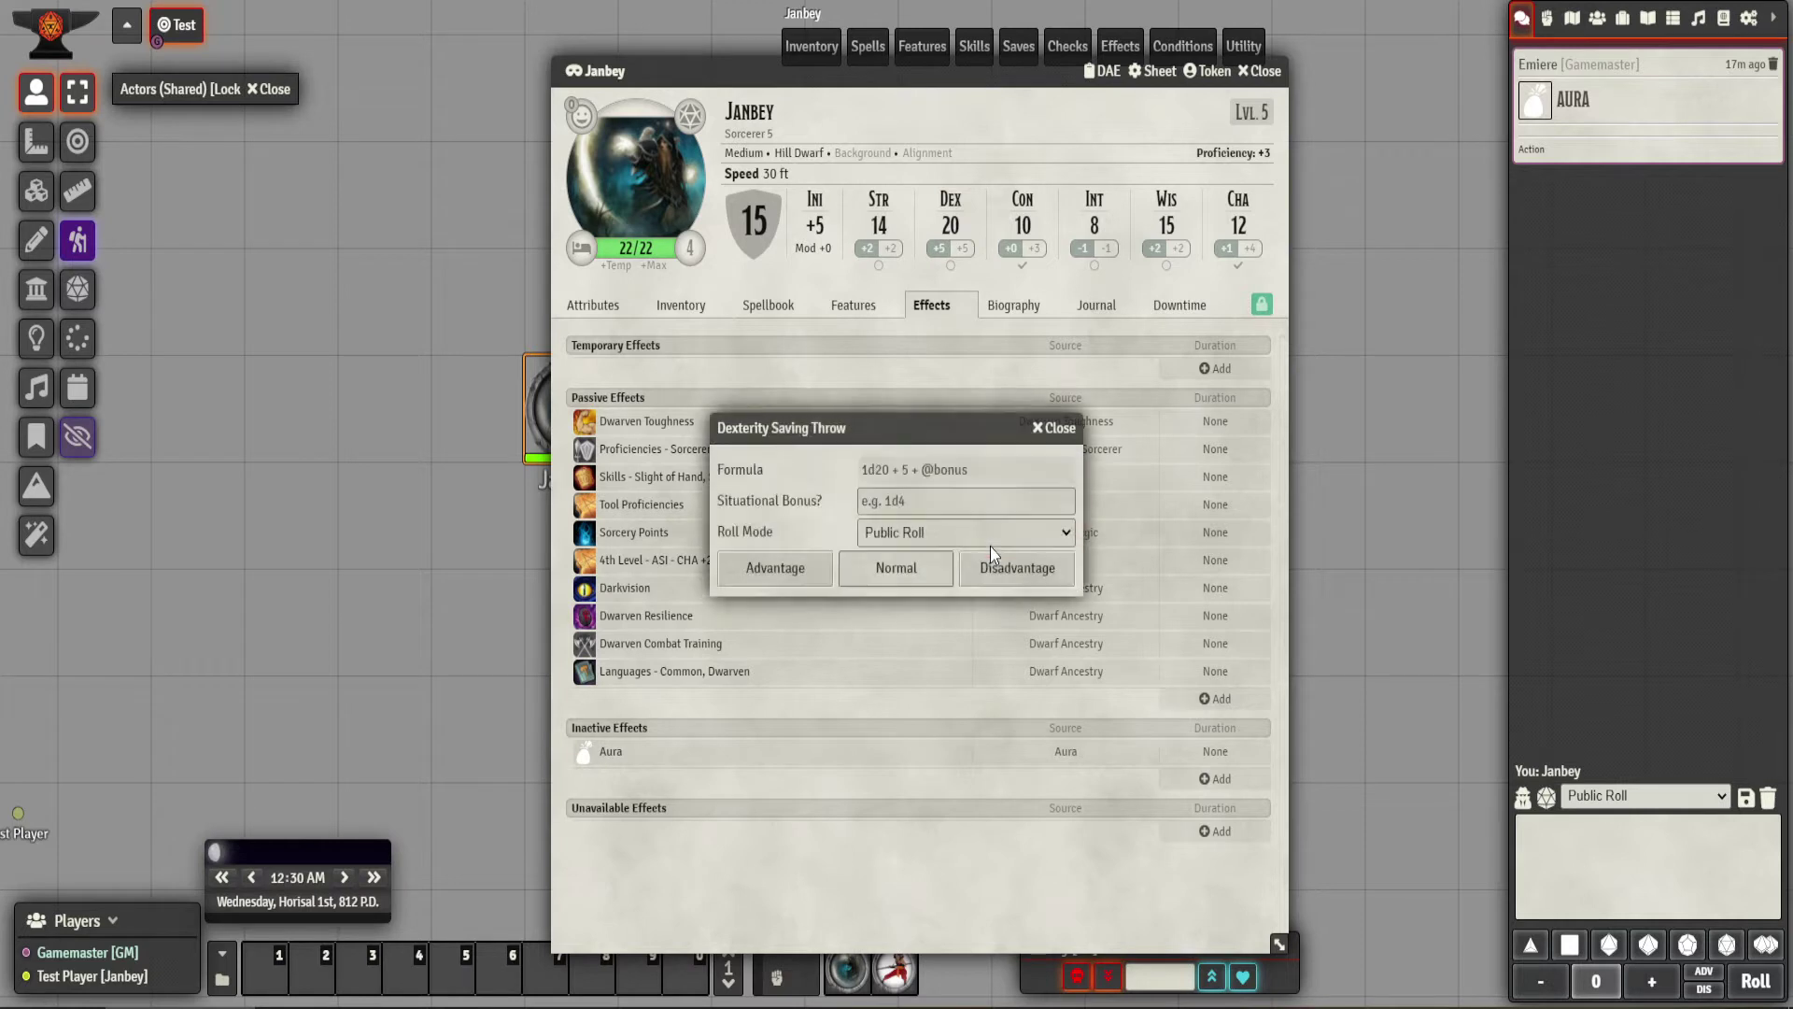
pyautogui.click(899, 564)
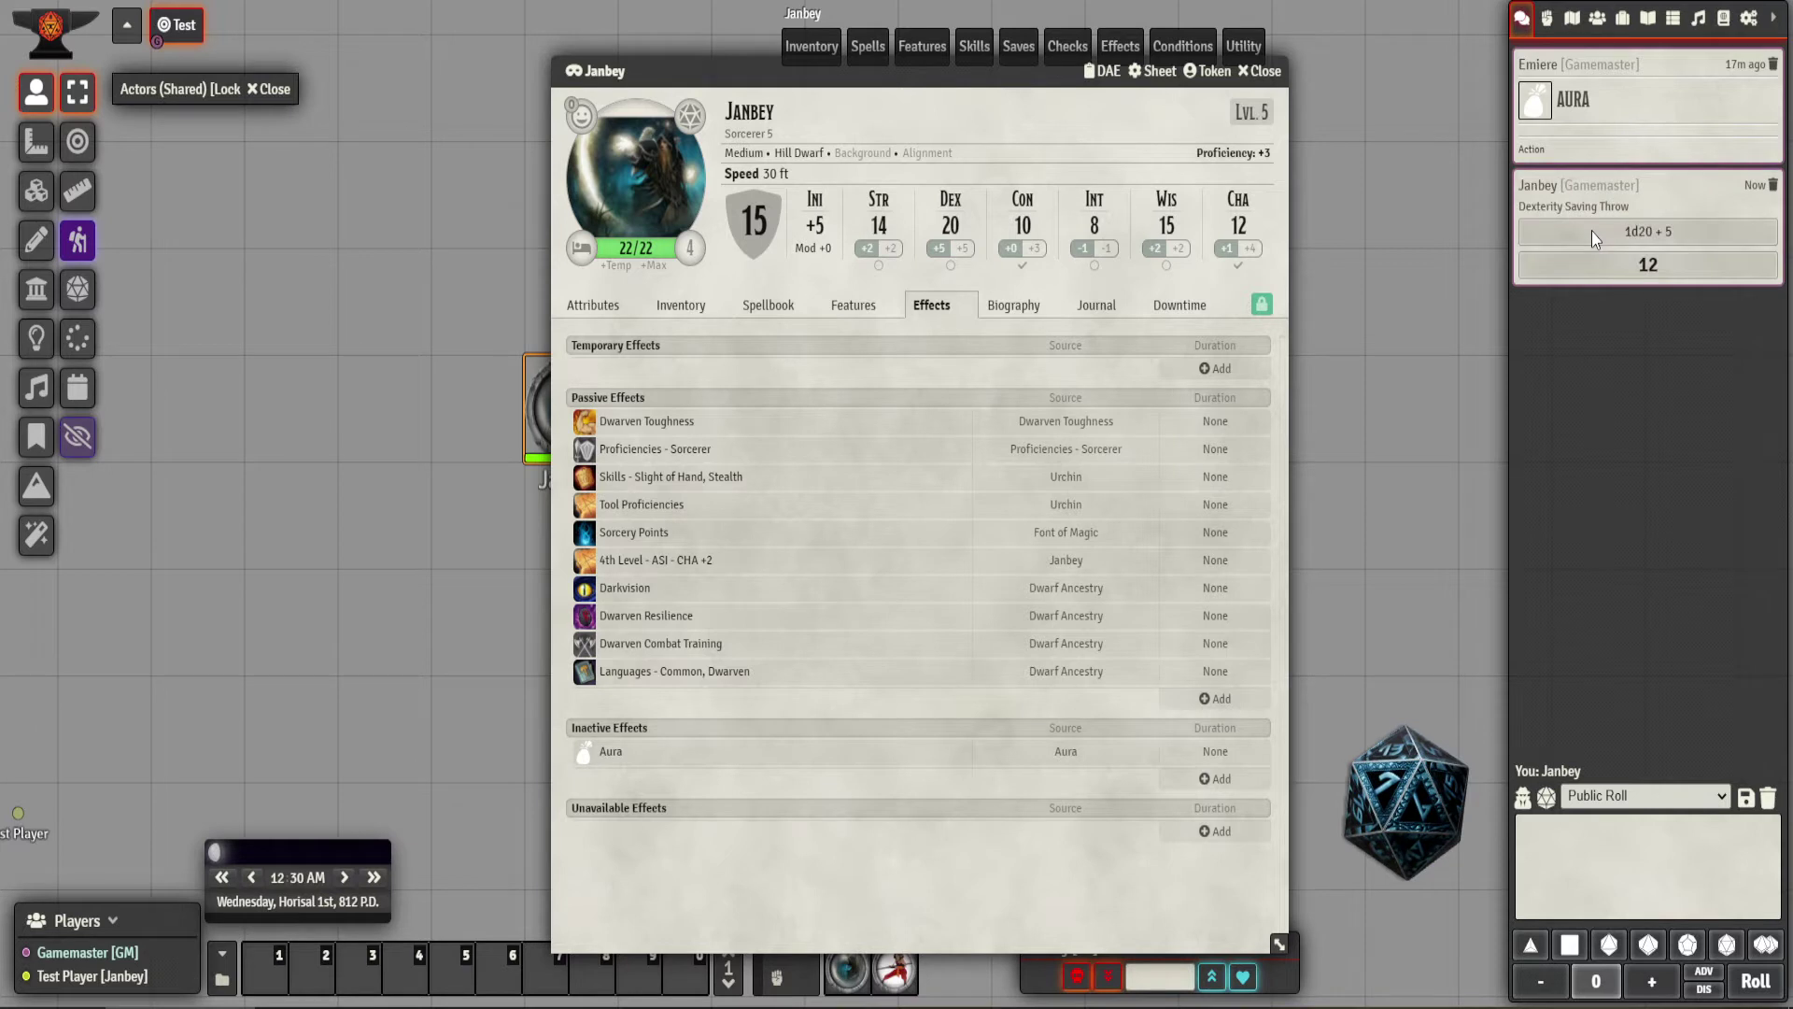
# Re-enable the Aura effect and check the Dexterity saving throw dialog again.
pyautogui.rightClick(608, 760)
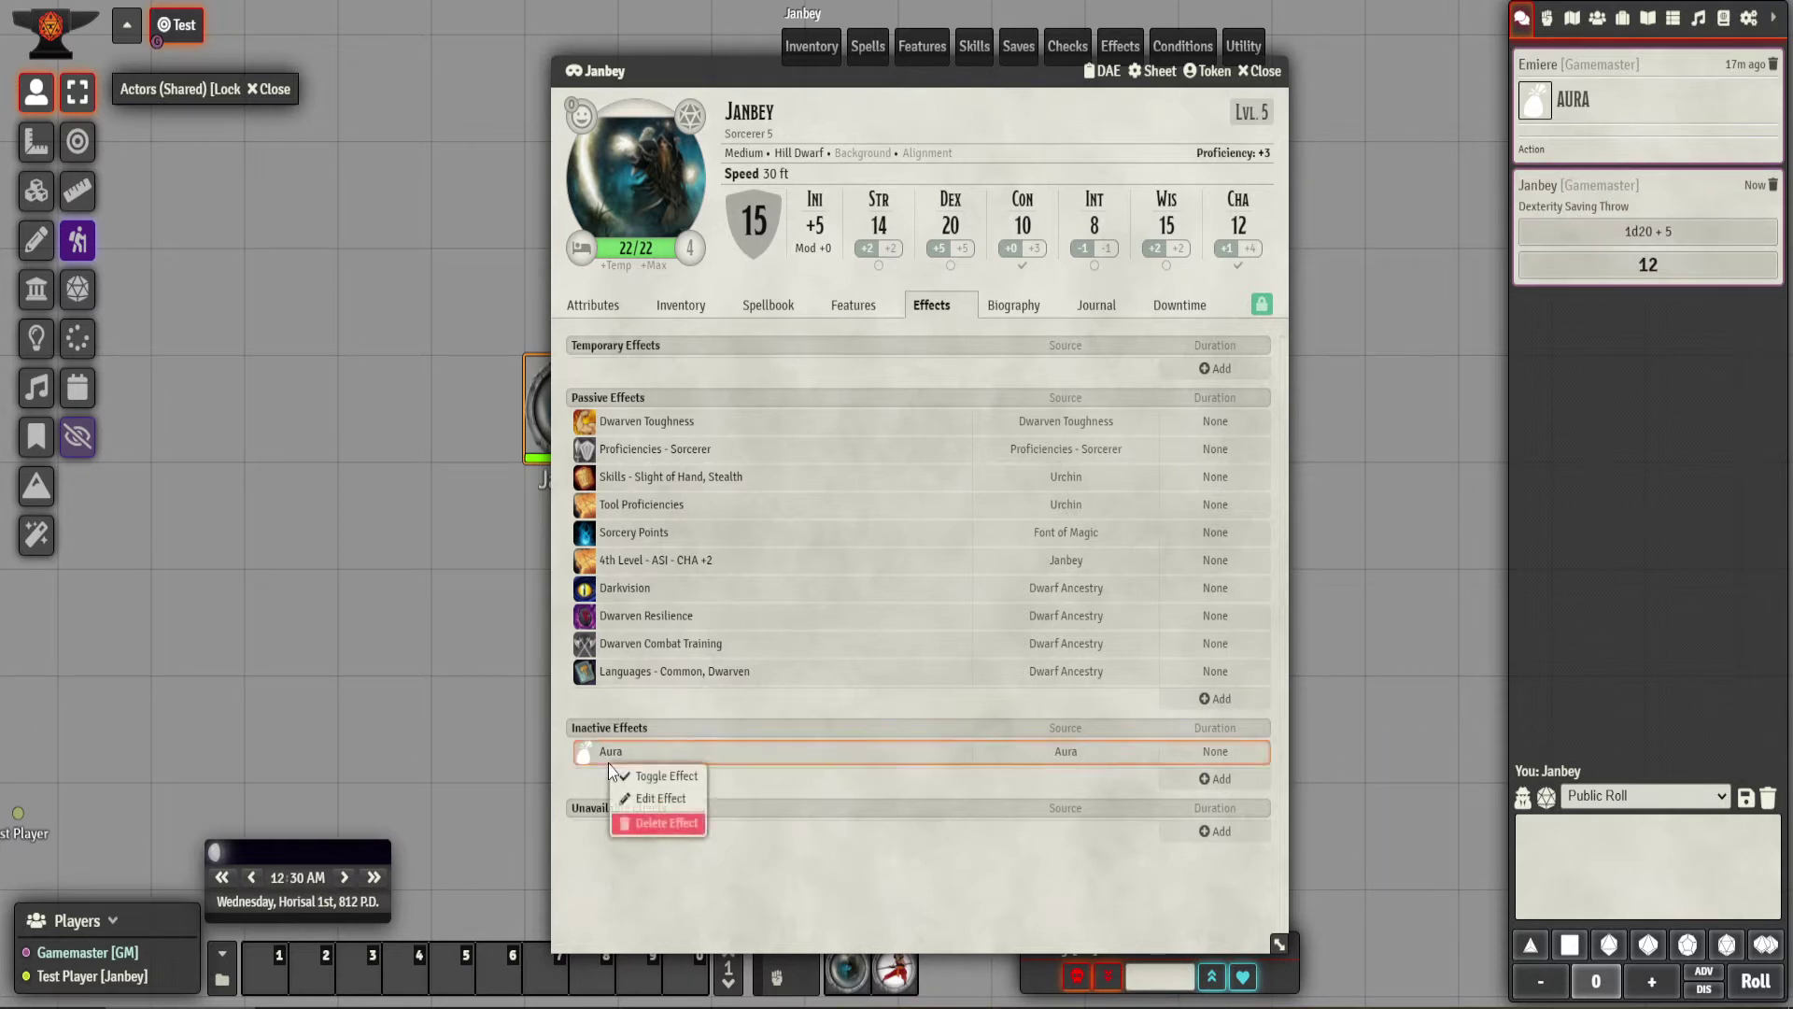
pyautogui.click(657, 776)
pyautogui.click(962, 228)
pyautogui.click(964, 542)
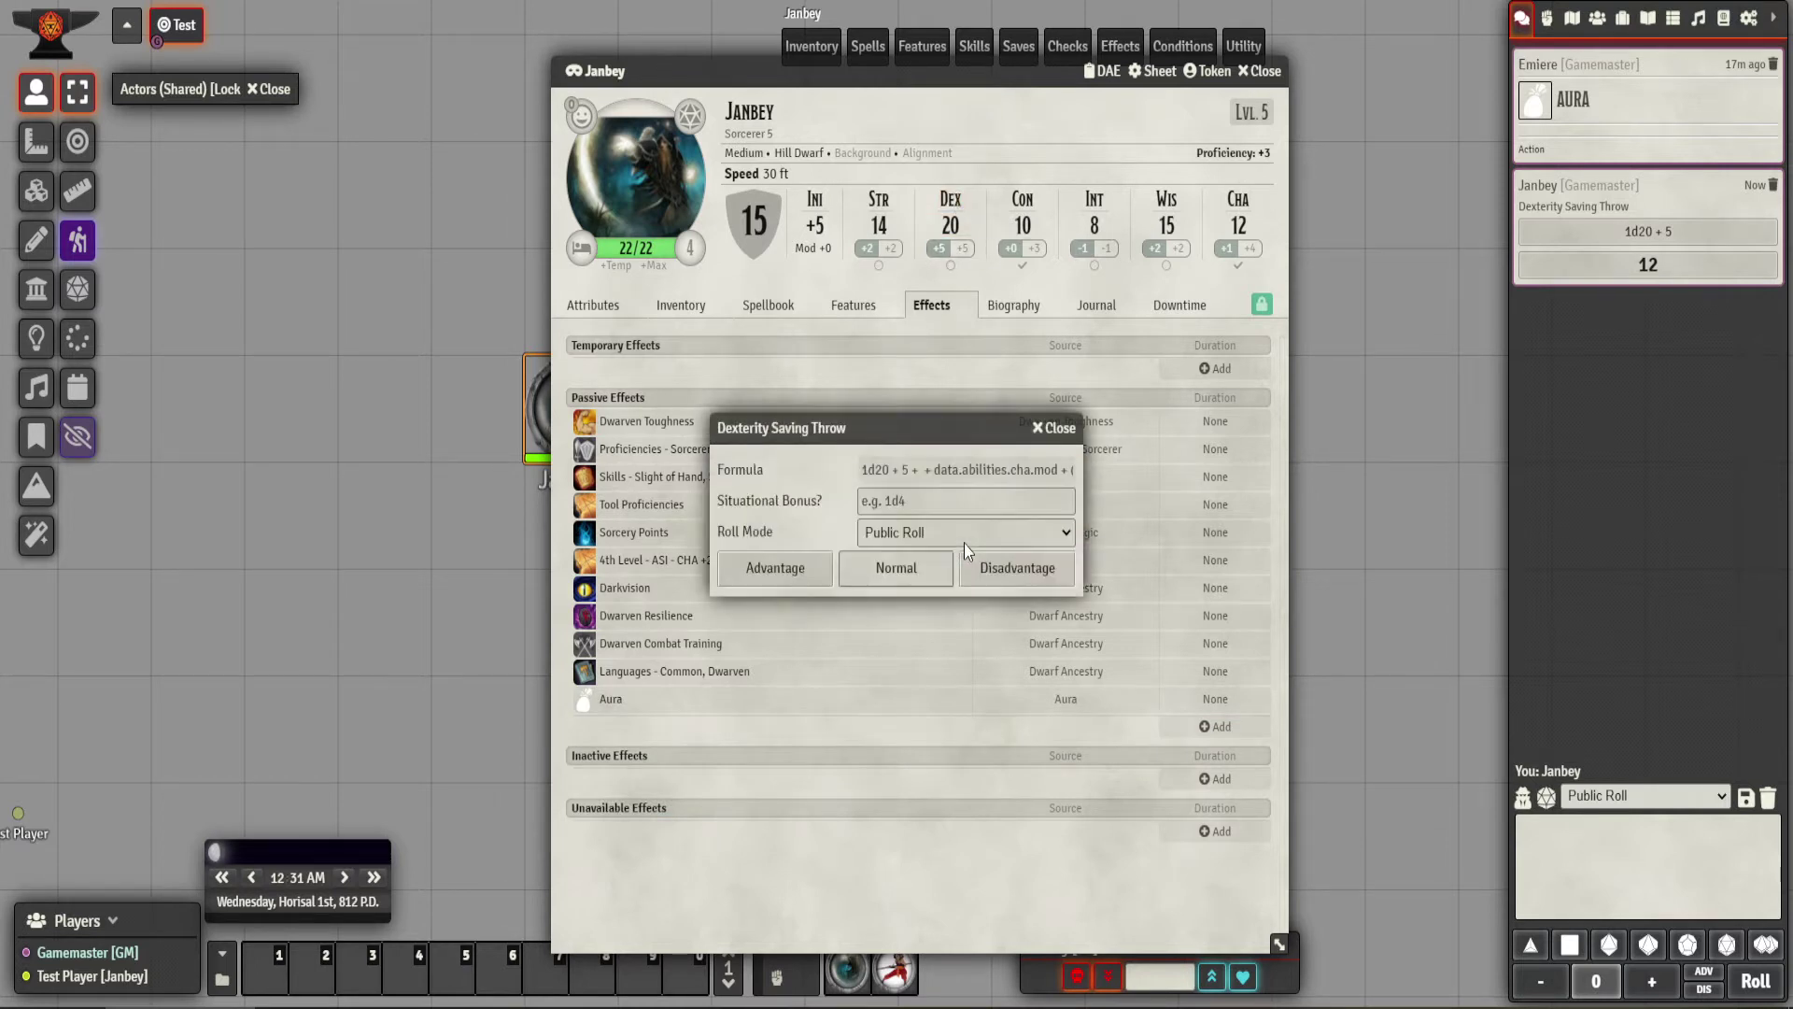
pyautogui.click(898, 573)
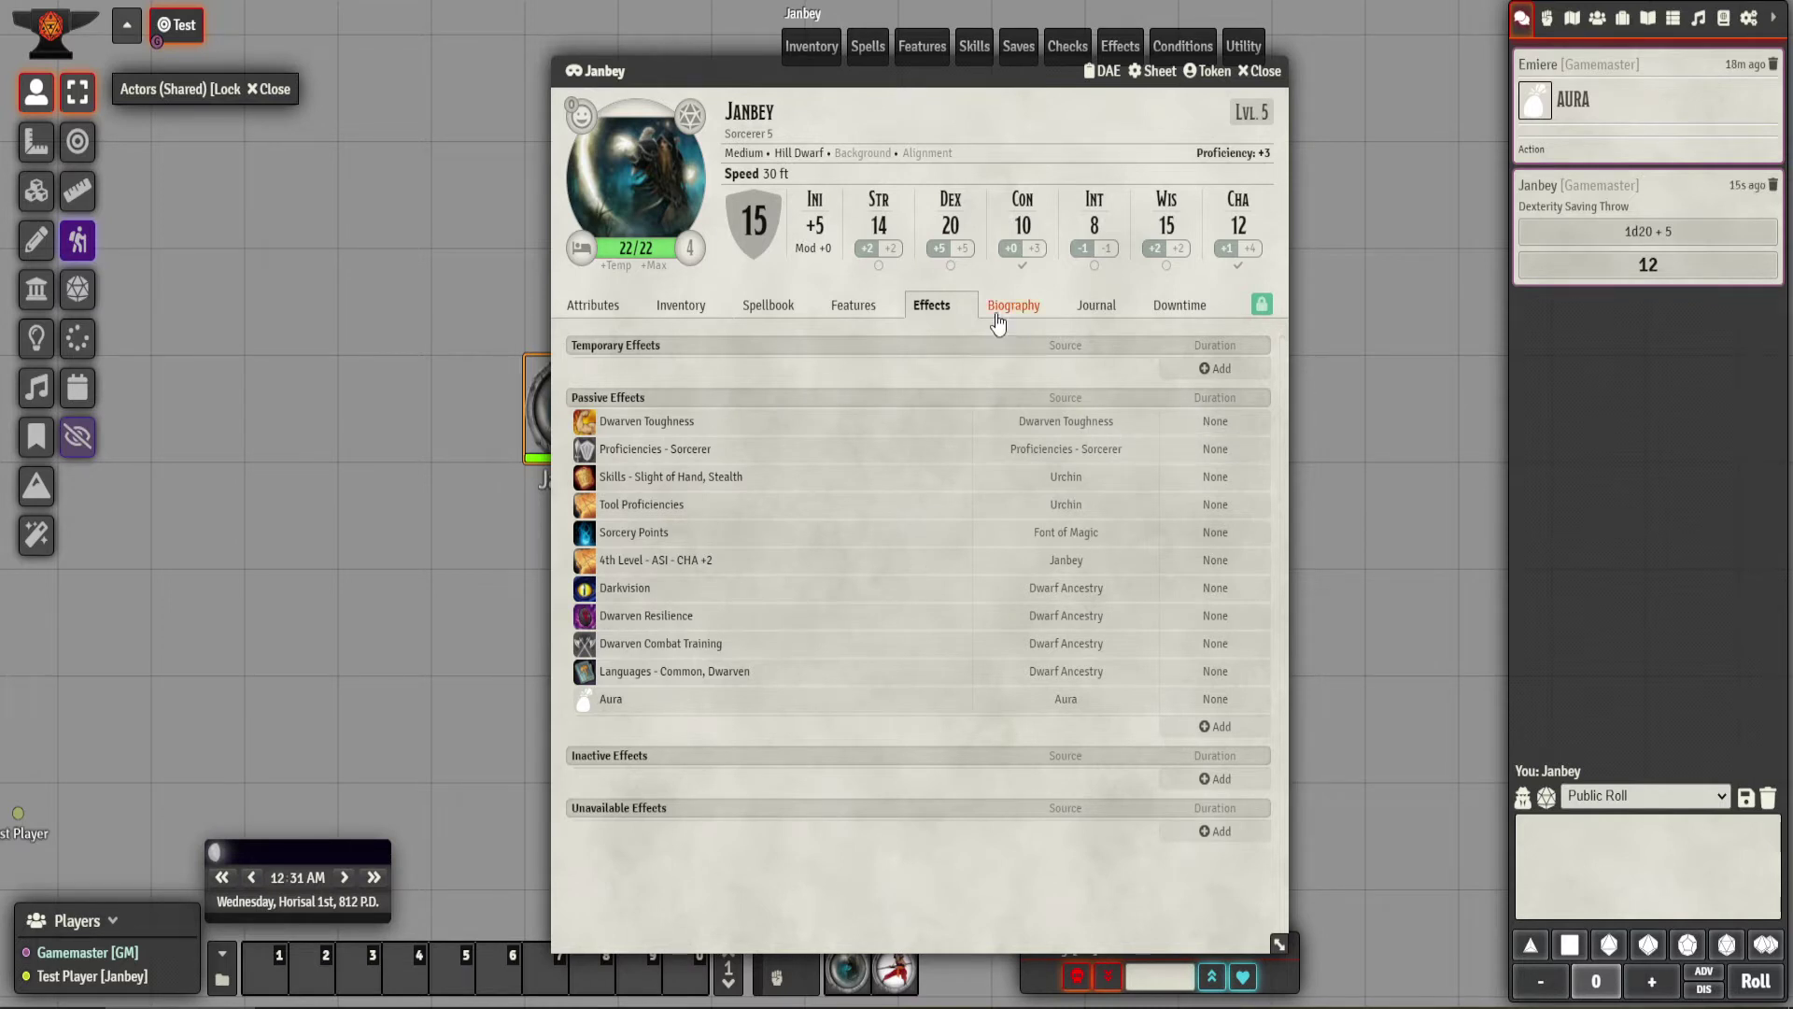
# Open the Aura effect's editor from the Aura feature on Emiere's sheet.
pyautogui.click(1270, 78)
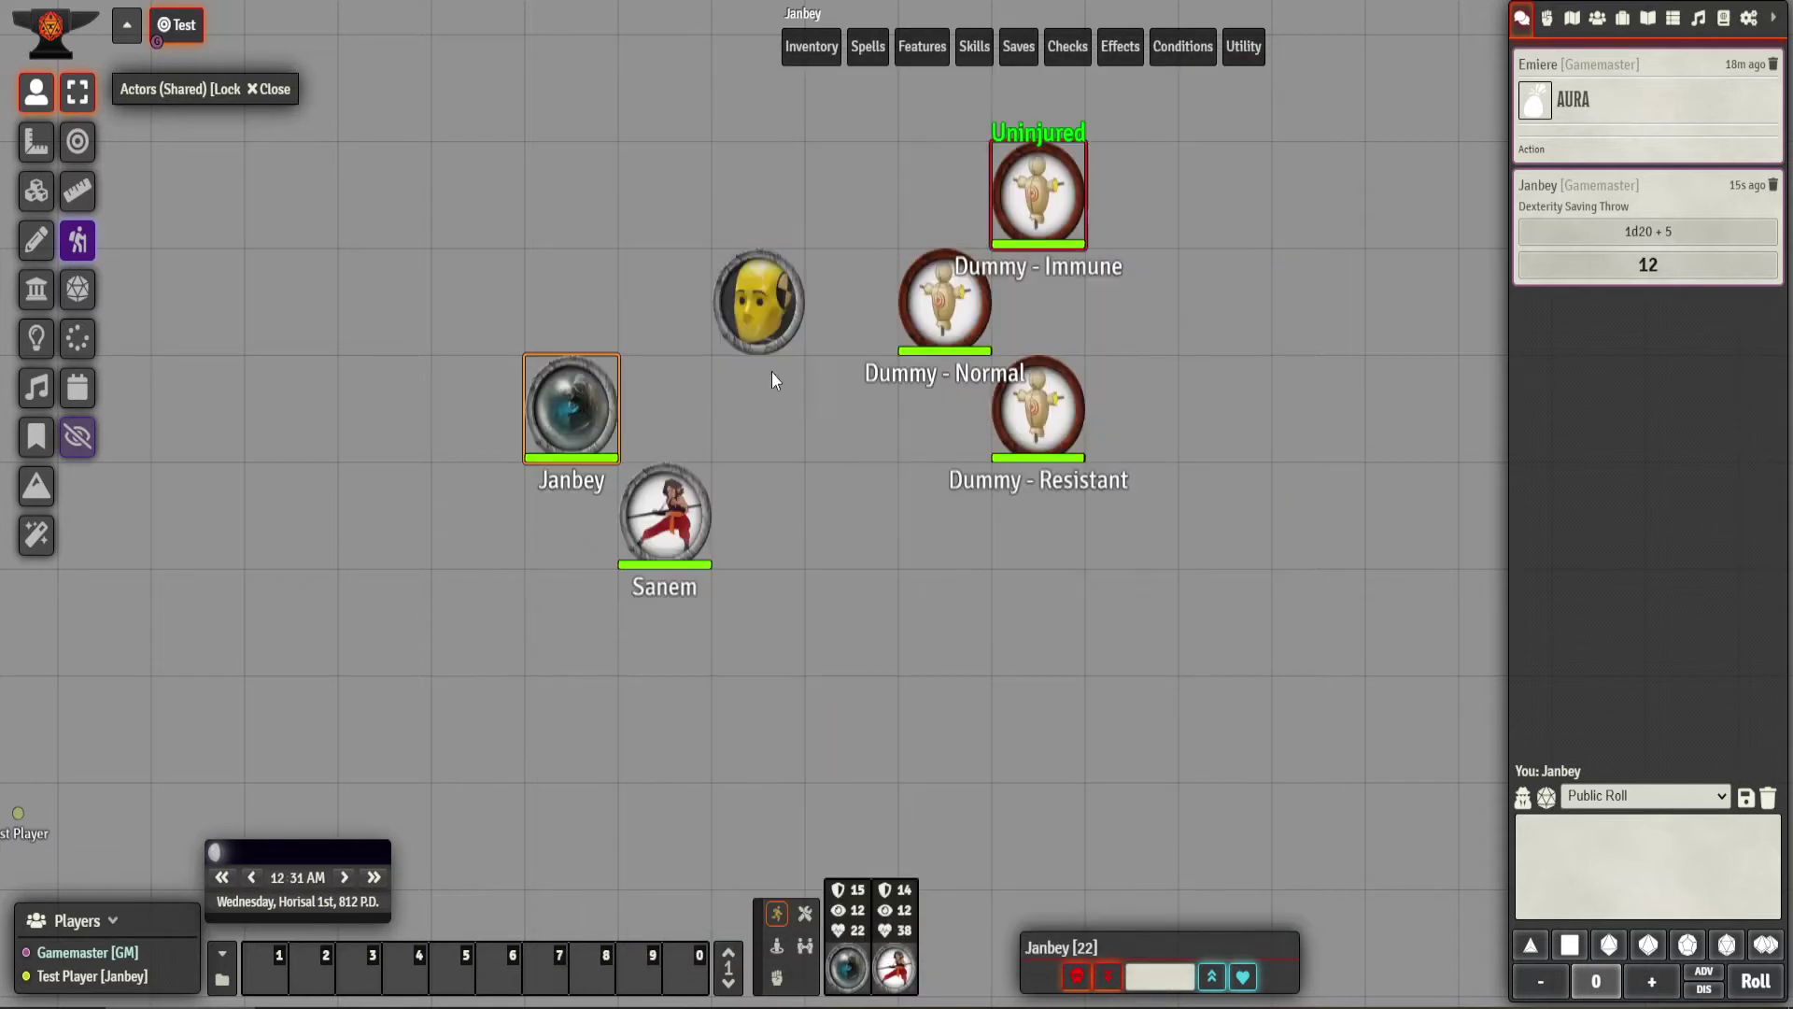
pyautogui.doubleClick(768, 300)
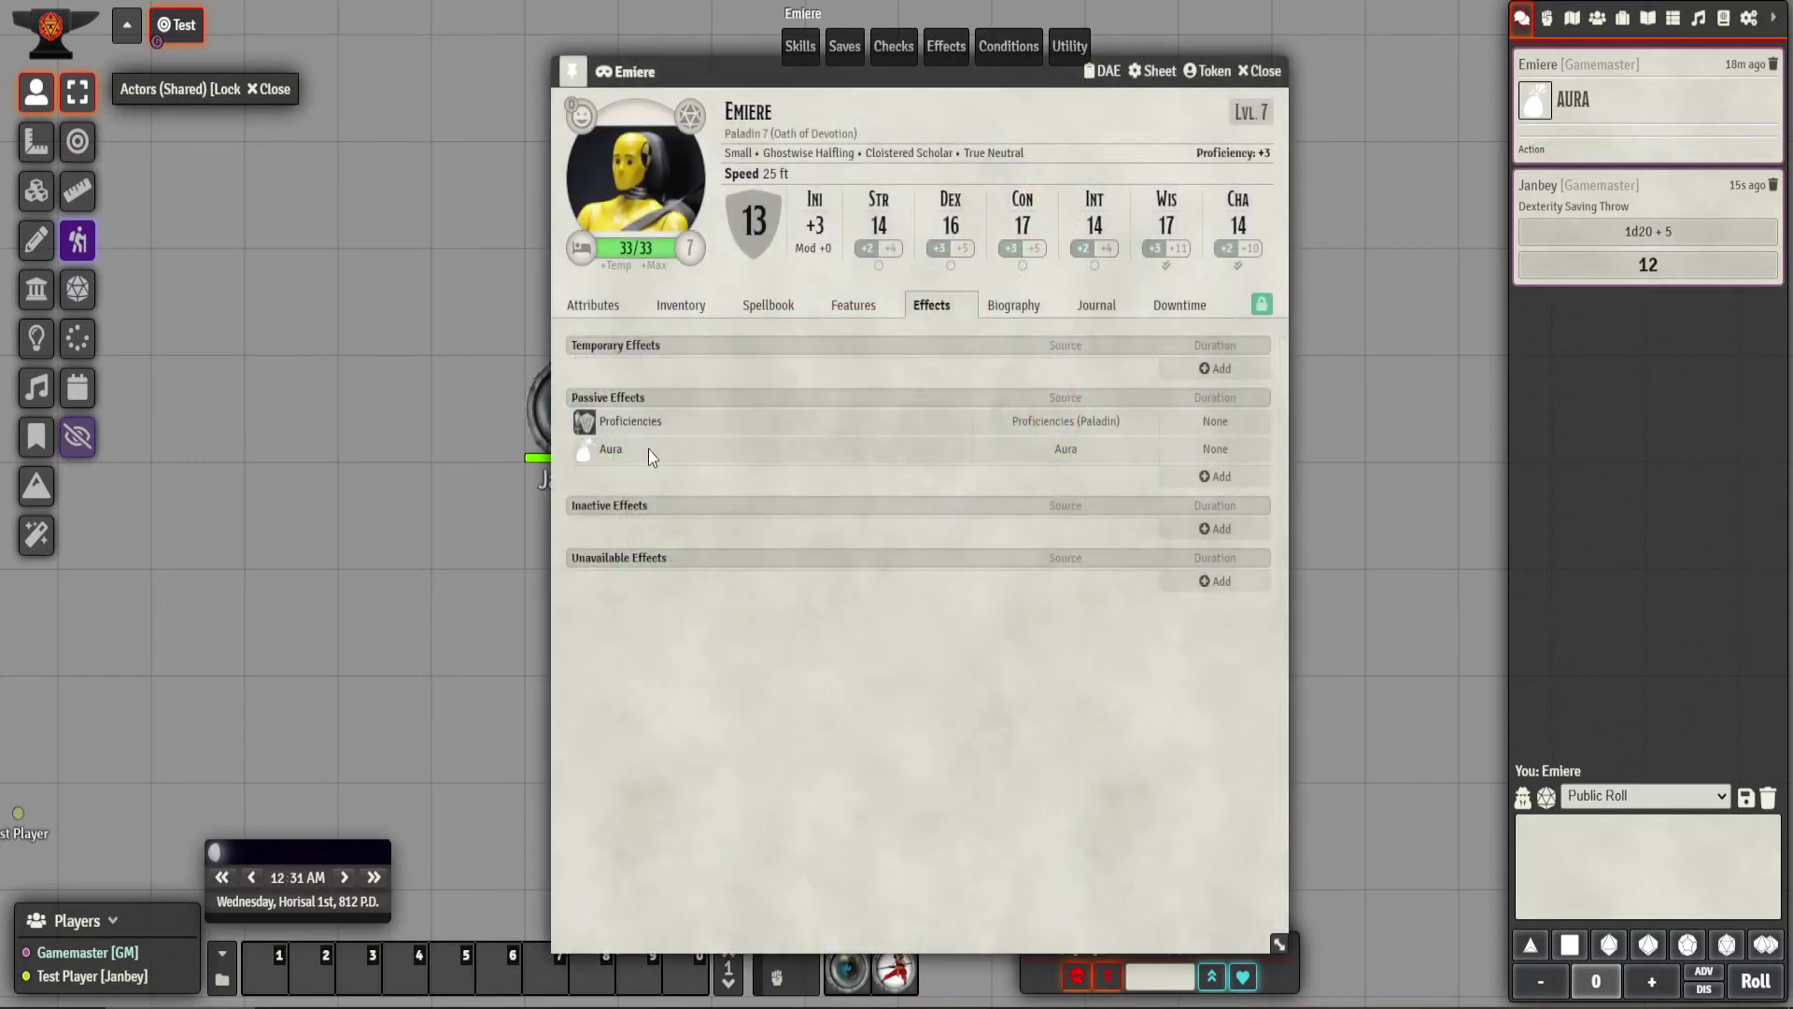
pyautogui.click(861, 308)
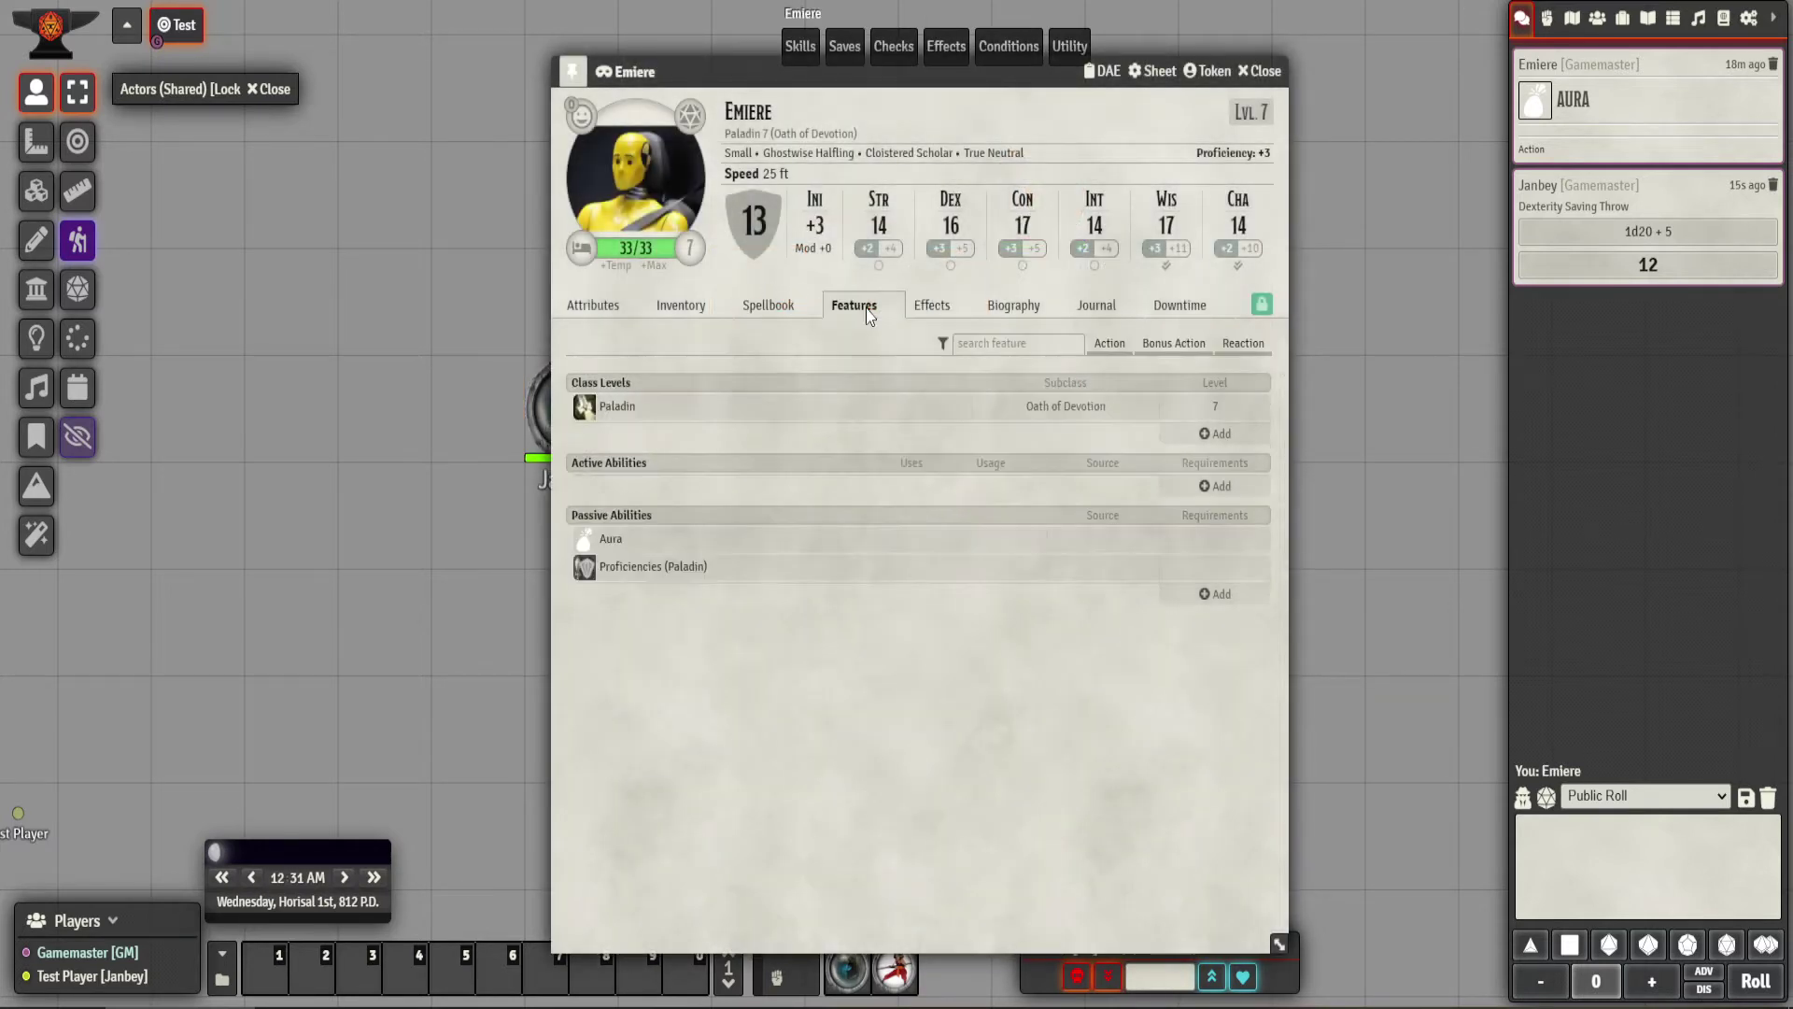
pyautogui.rightClick(613, 546)
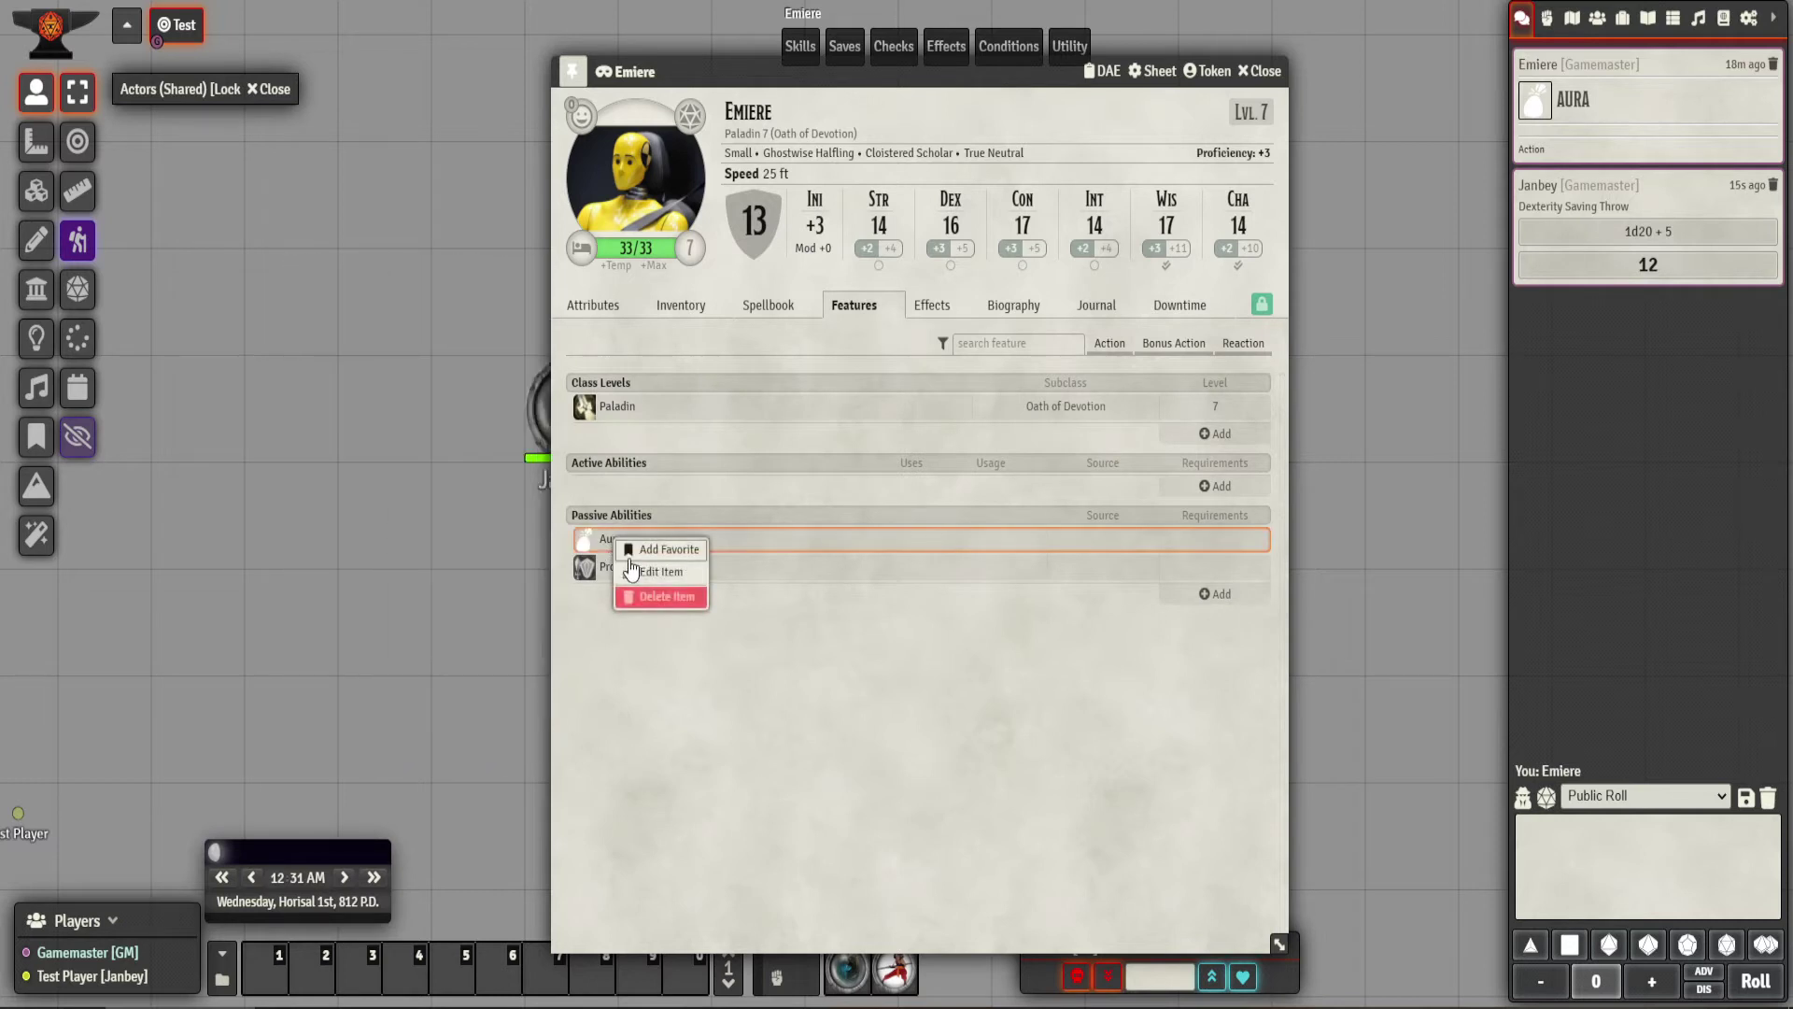
pyautogui.click(654, 572)
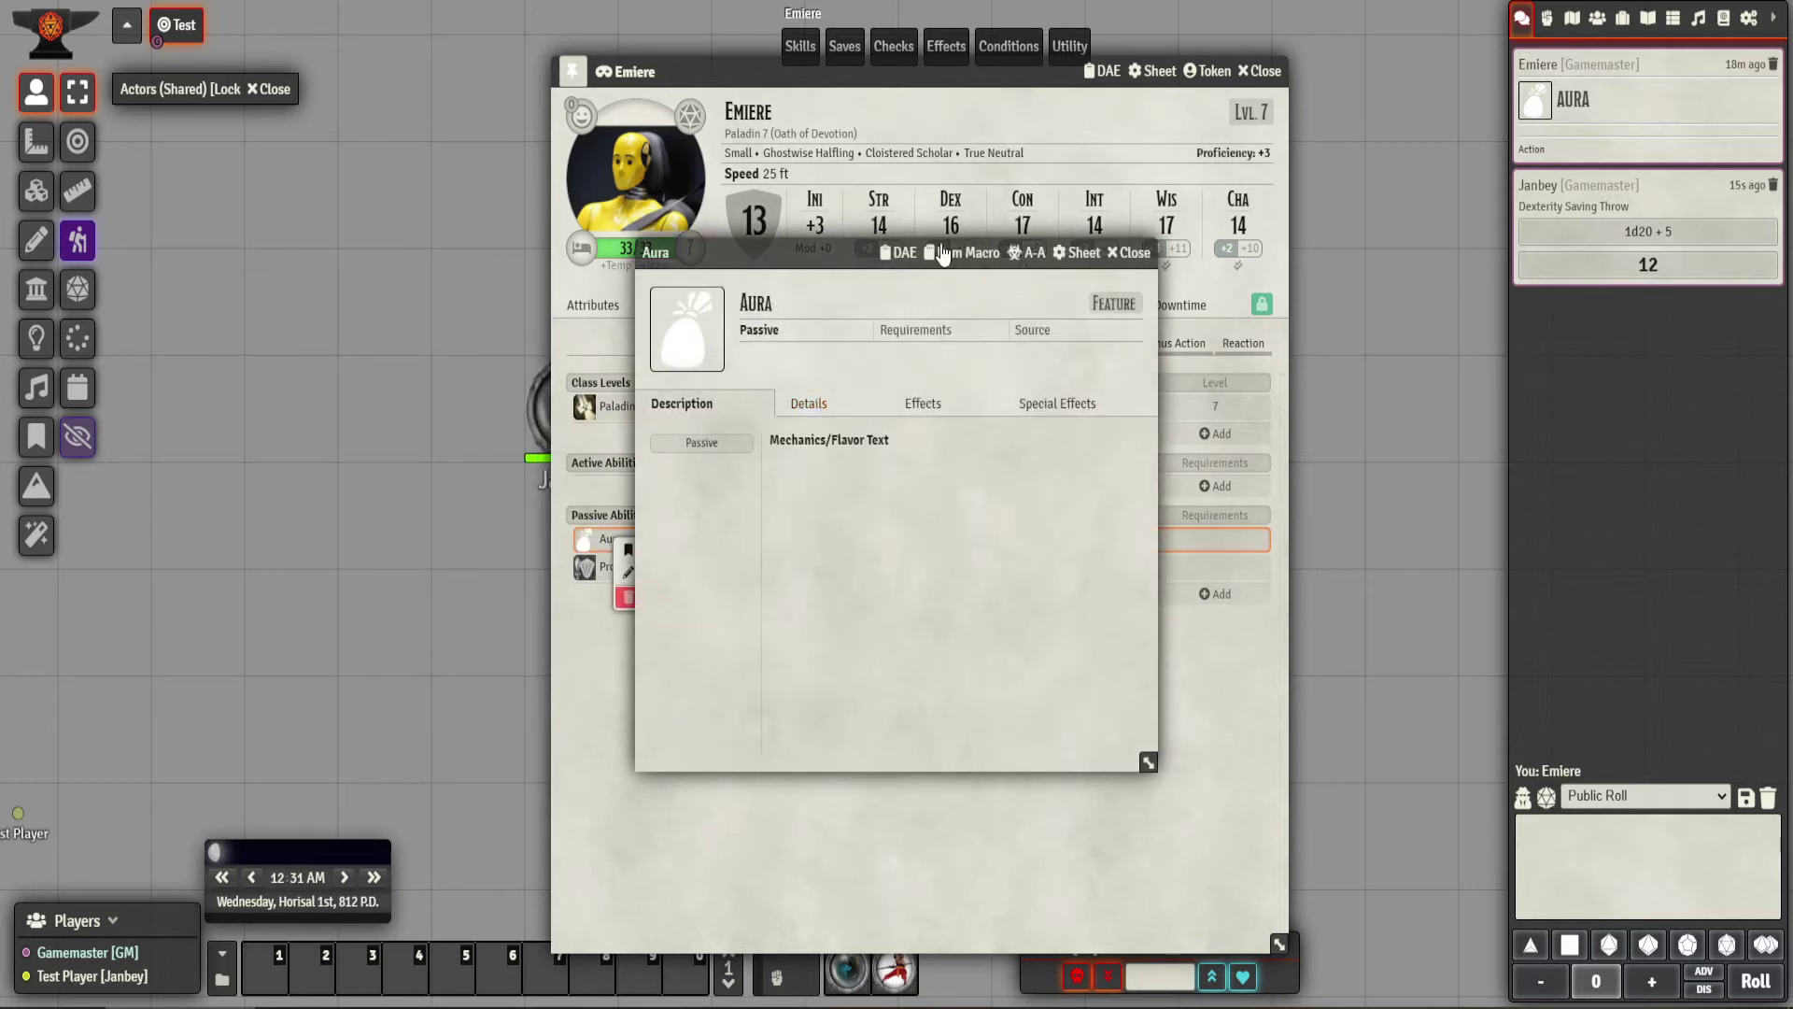
pyautogui.click(898, 253)
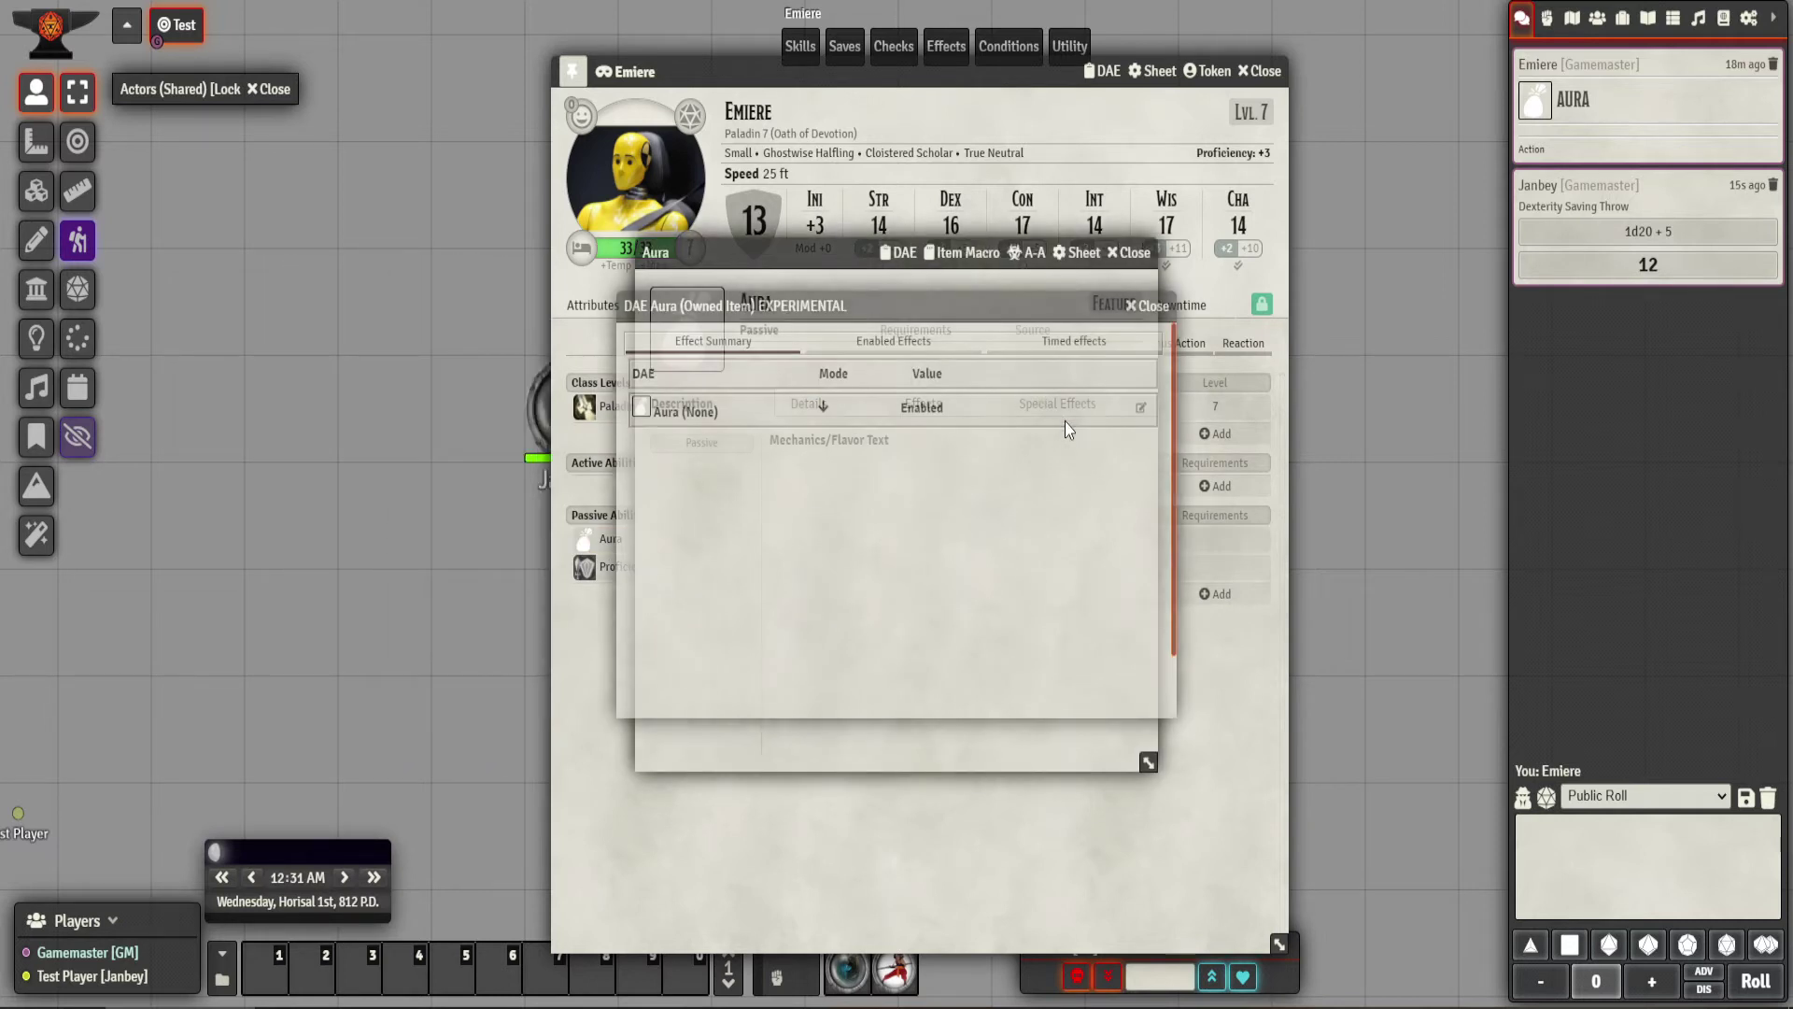
pyautogui.click(1149, 404)
# Change the effect value to +abilities.cha.mod, submit it, and close the Aura sheet.
pyautogui.click(979, 447)
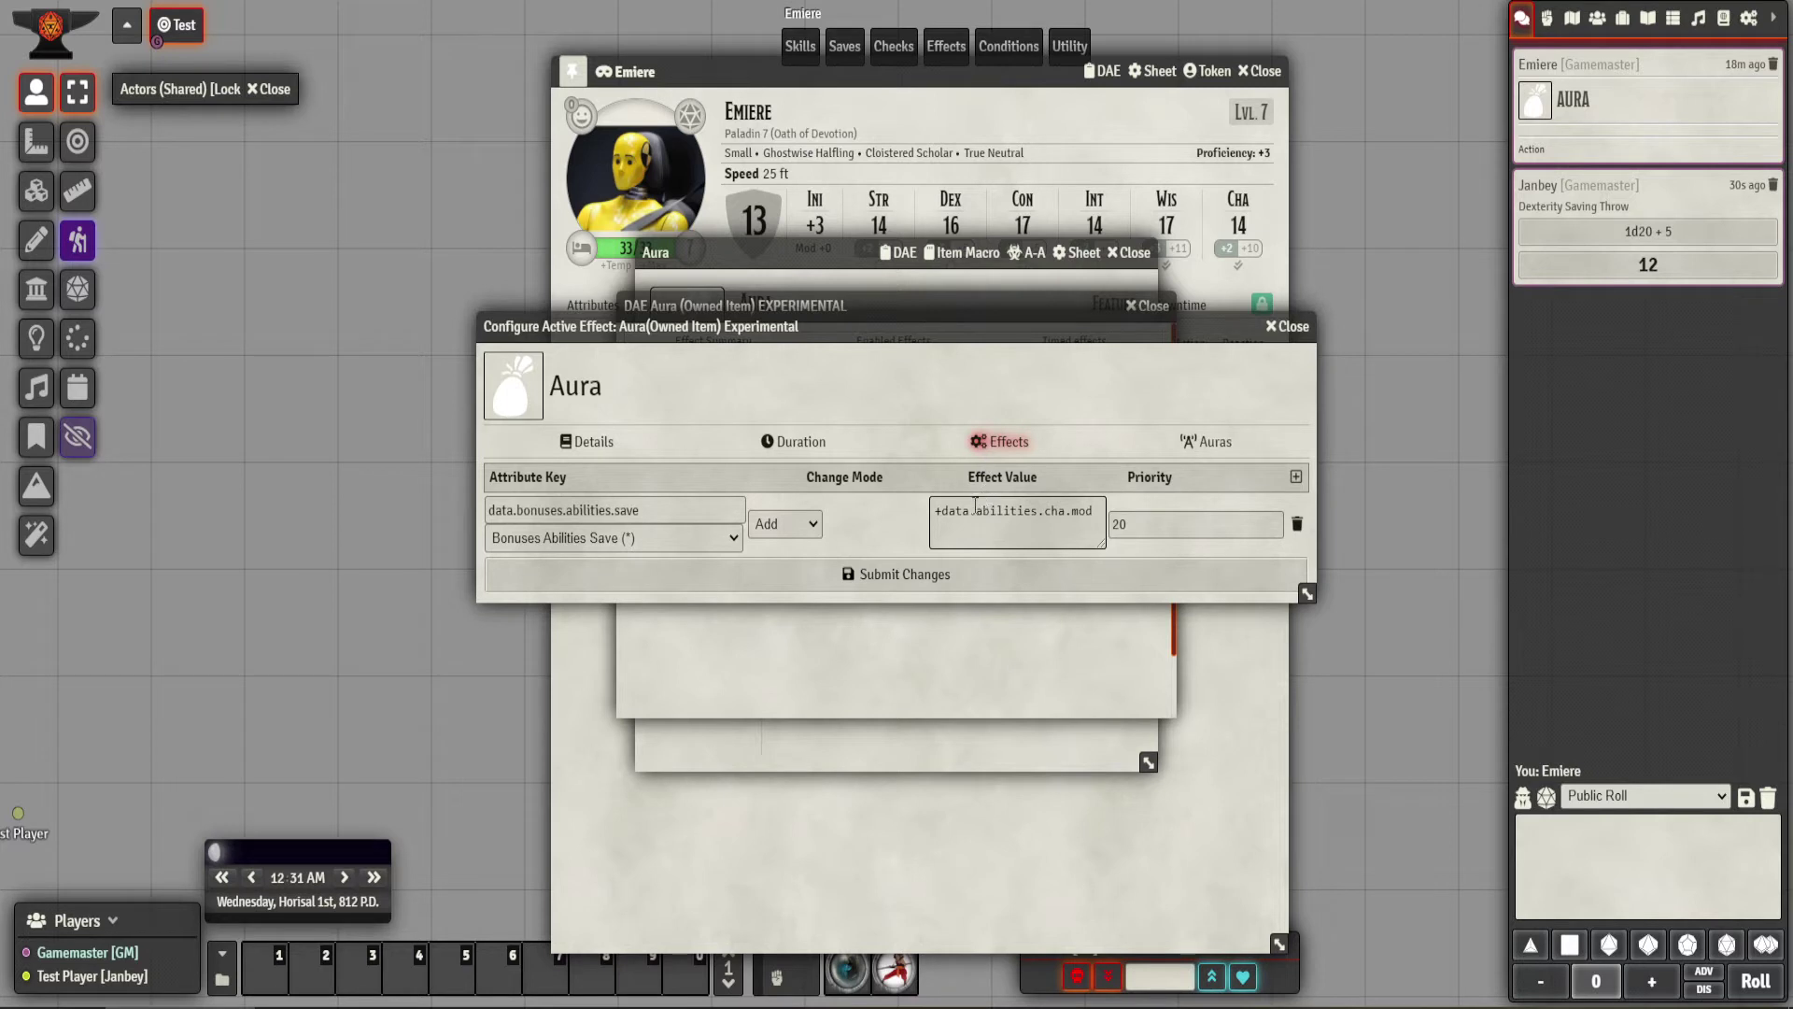
pyautogui.click(975, 509)
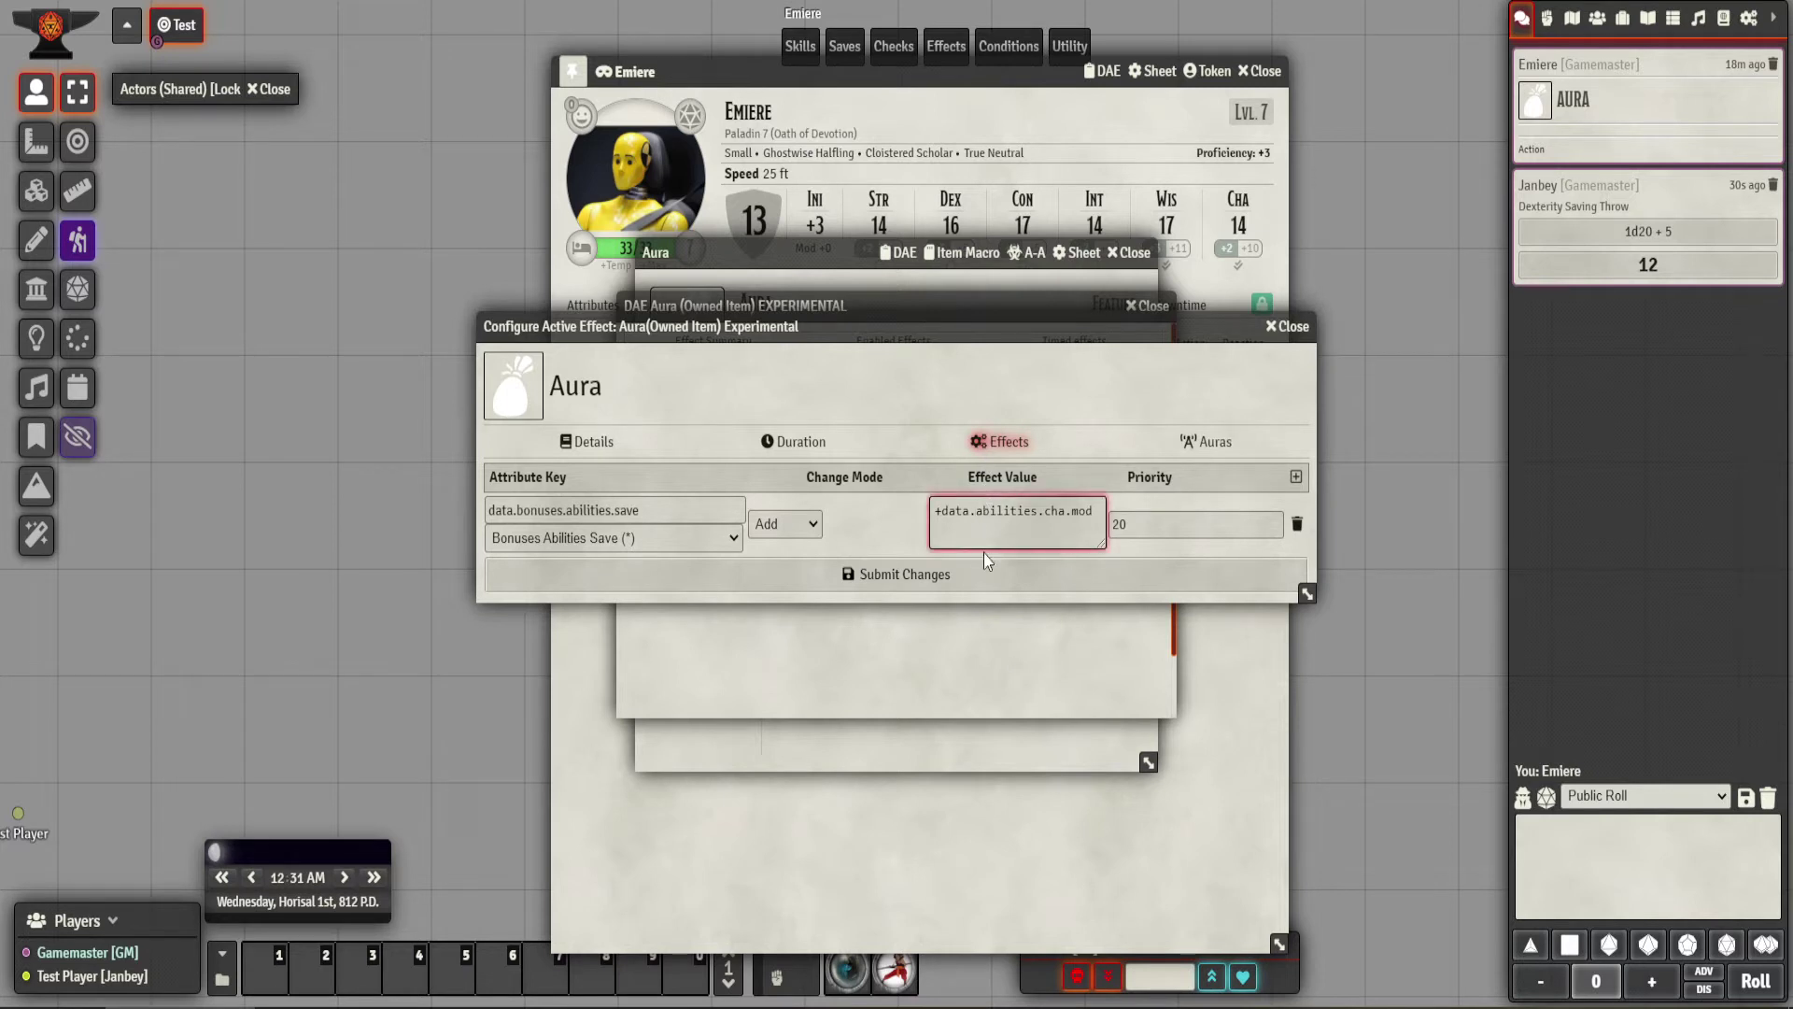
pyautogui.press('BackSpace')
pyautogui.press('BackSpace')
pyautogui.press('BackSpace')
pyautogui.press('BackSpace')
pyautogui.press('BackSpace')
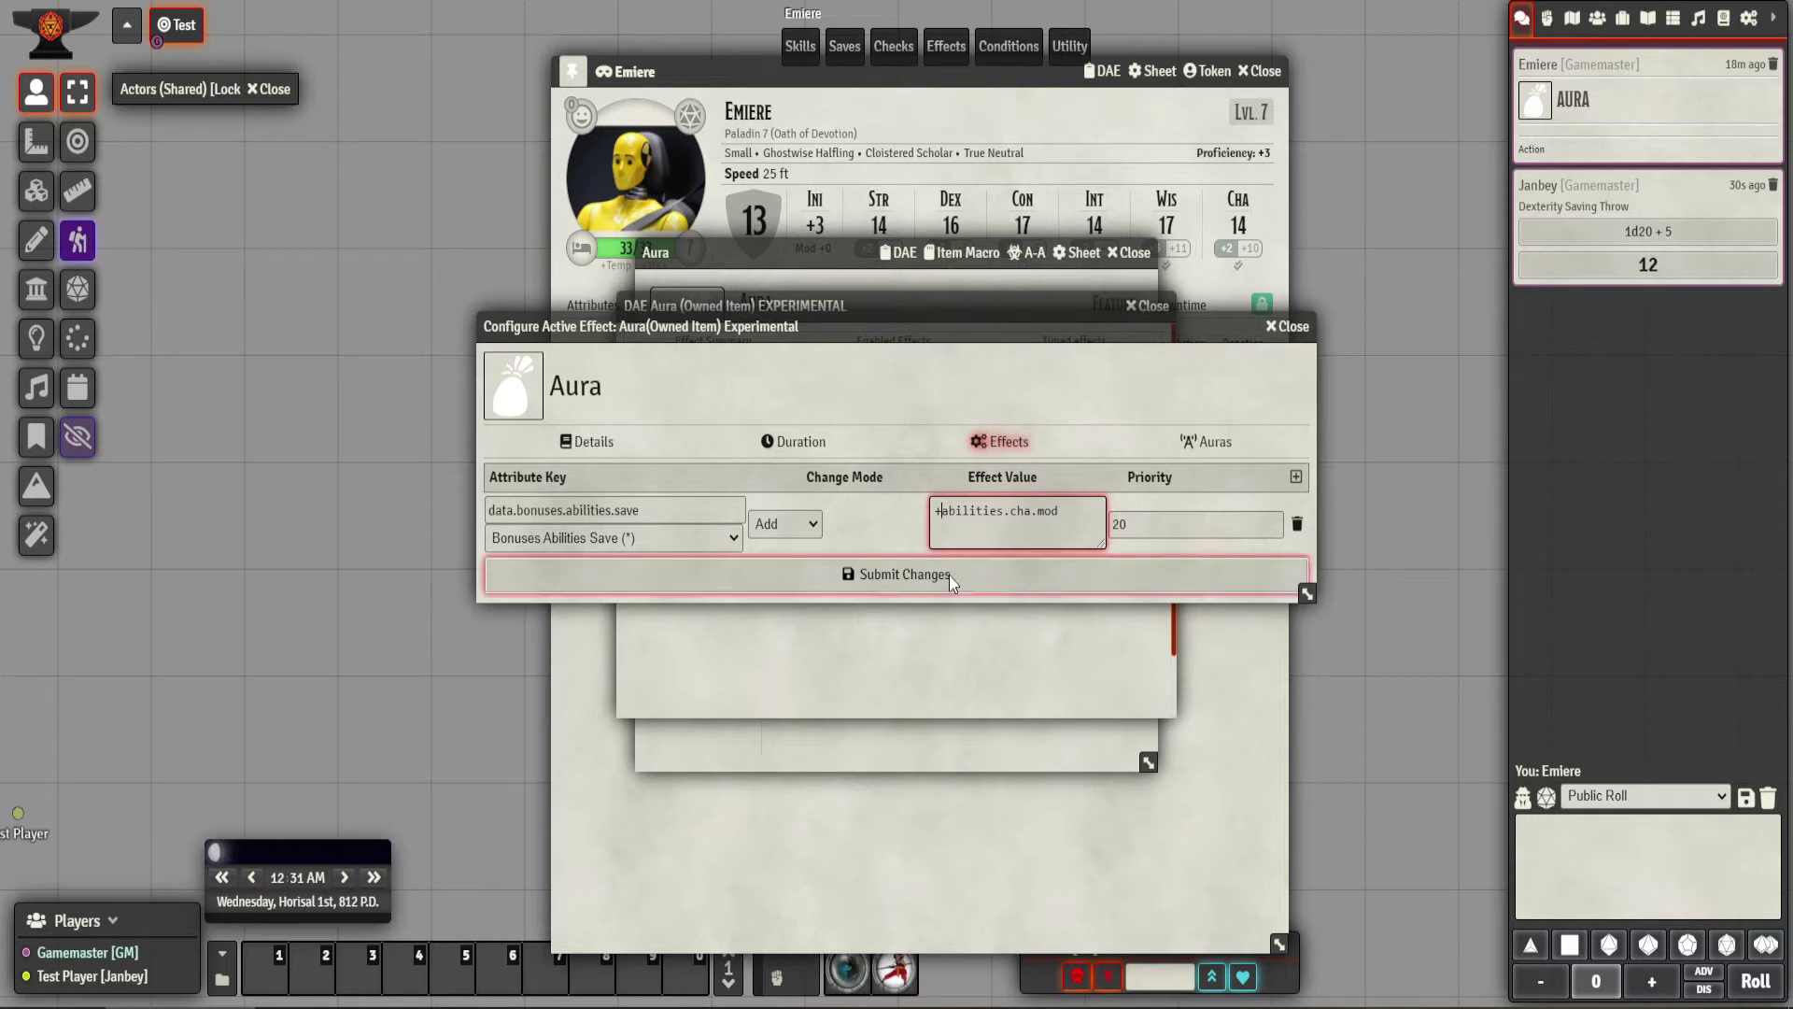
pyautogui.click(949, 576)
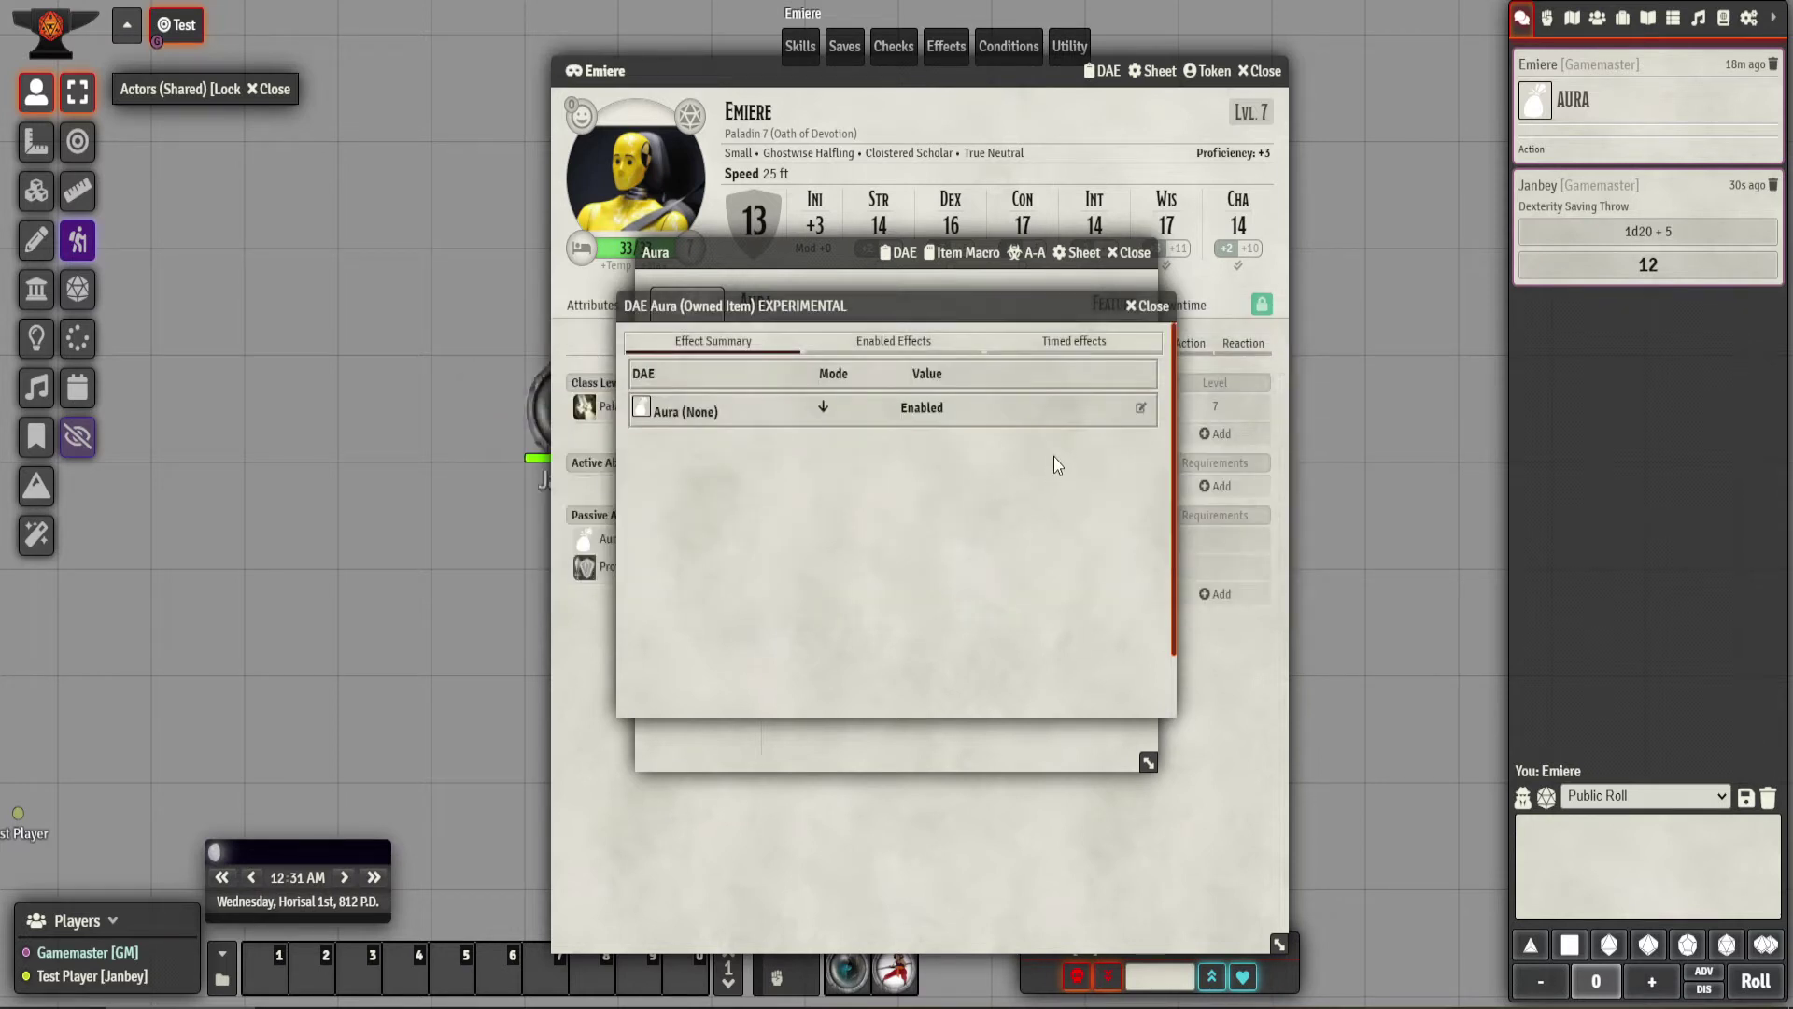
pyautogui.click(1141, 277)
pyautogui.click(1131, 253)
# Check Janbey's Strength saving throw dialog, then reopen Emiere's sheet on her features.
pyautogui.click(1263, 70)
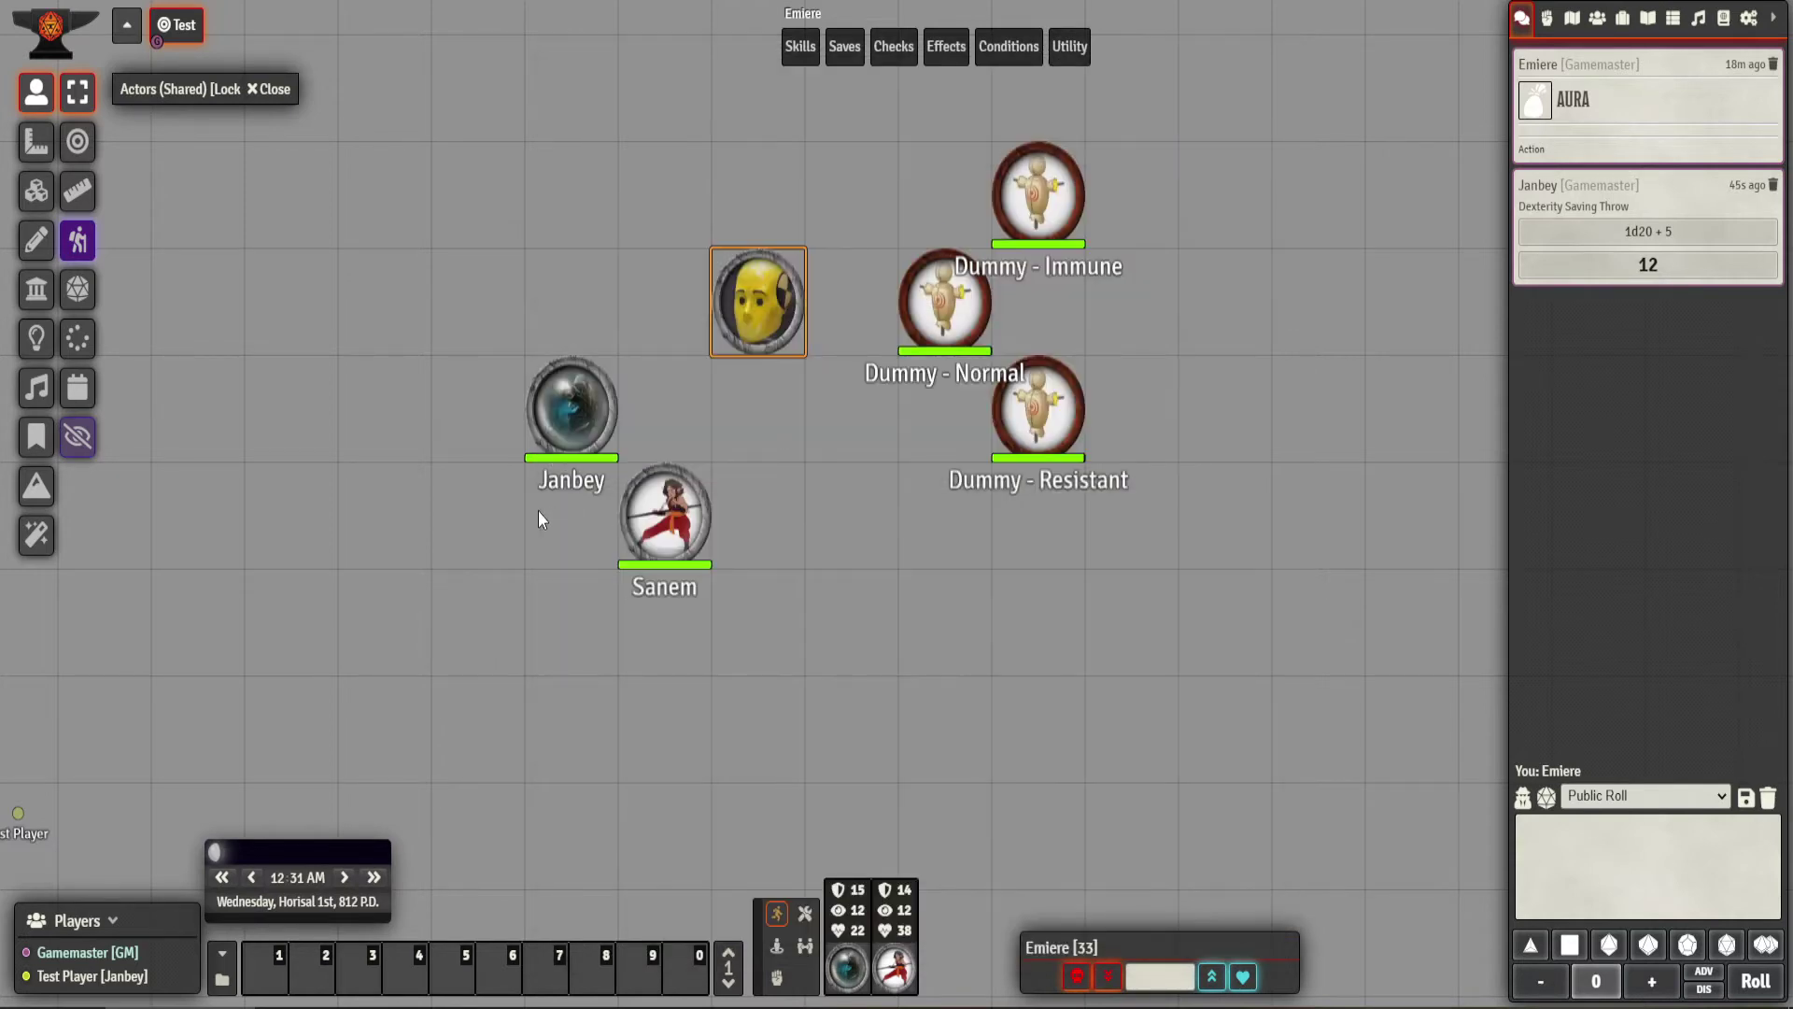
pyautogui.doubleClick(573, 426)
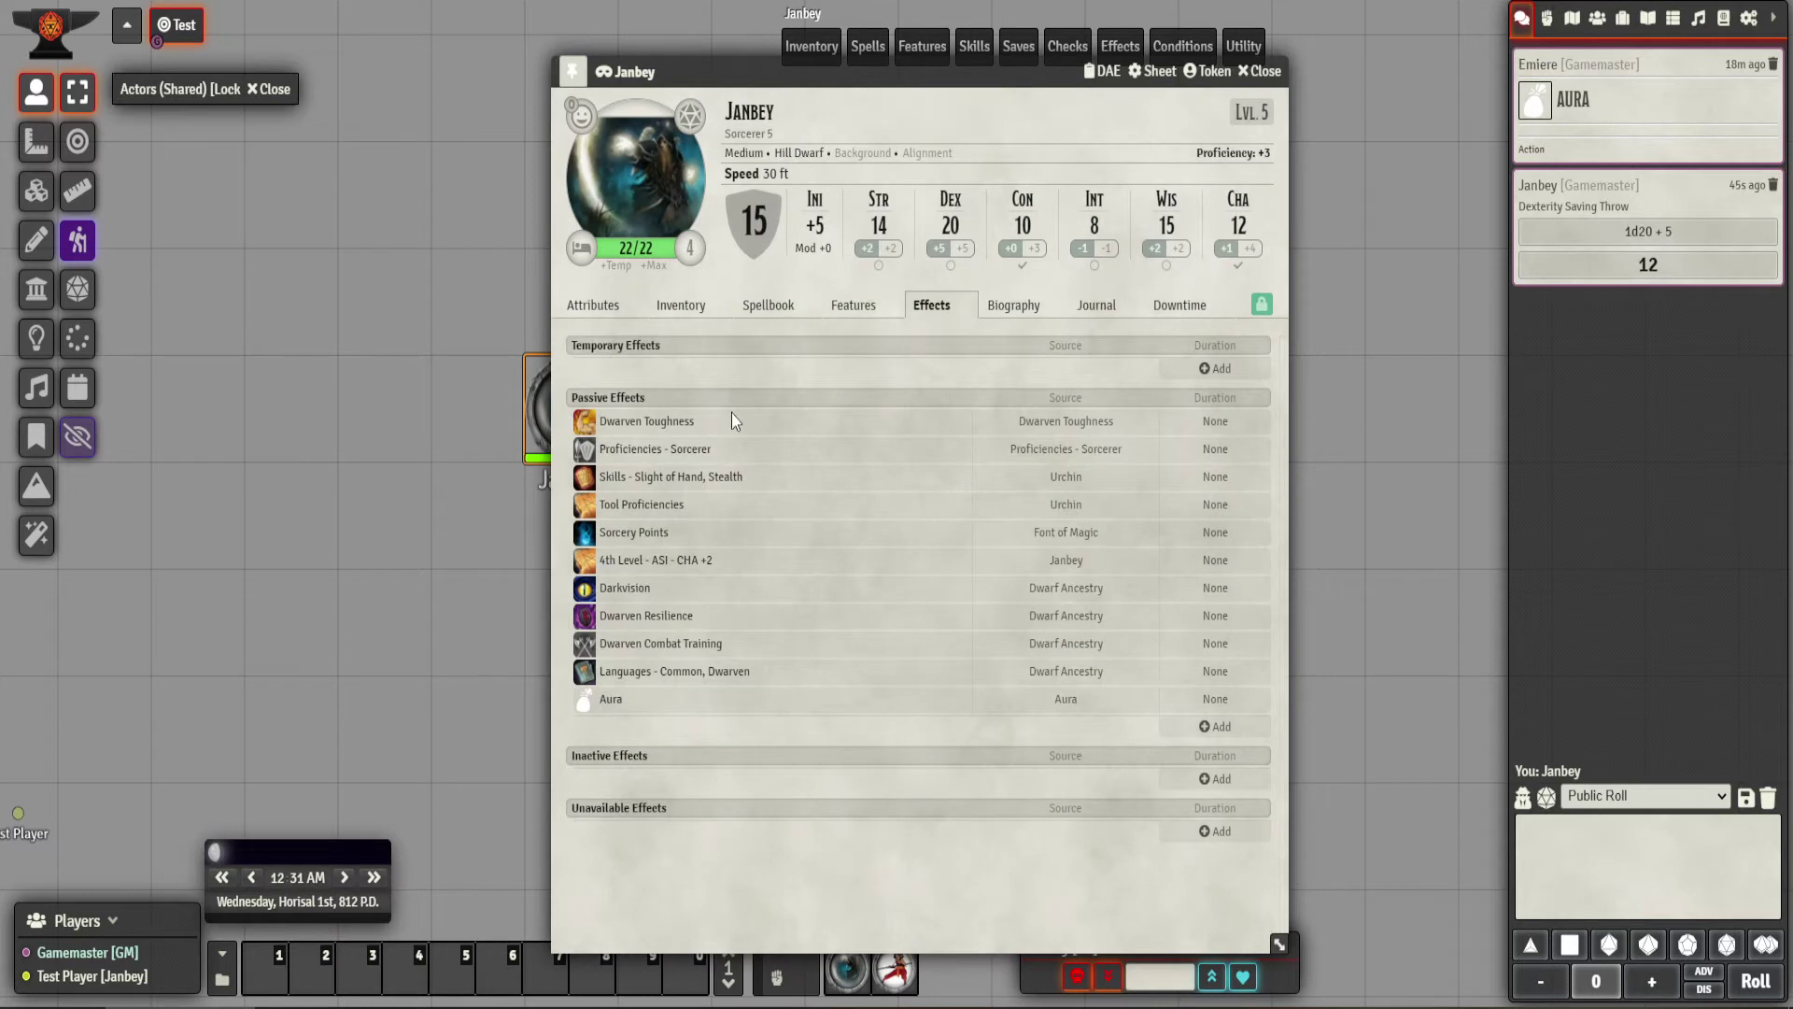
pyautogui.click(887, 210)
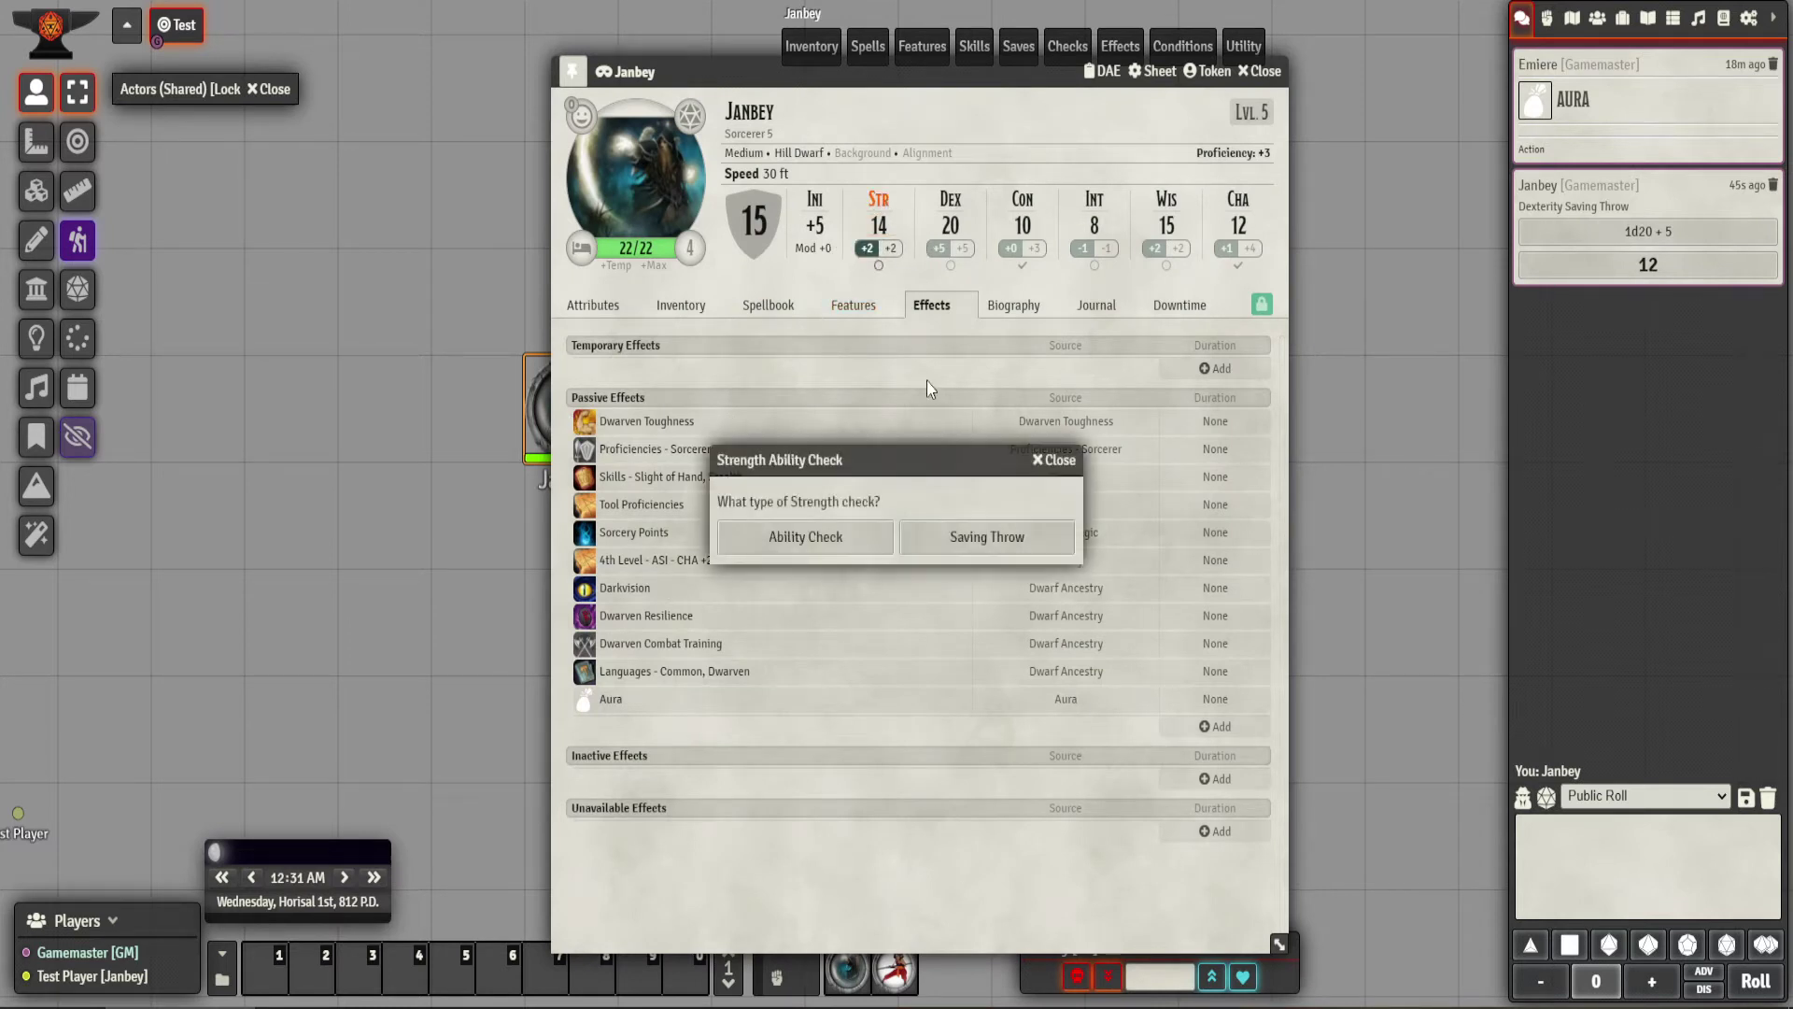
pyautogui.click(941, 529)
pyautogui.click(861, 567)
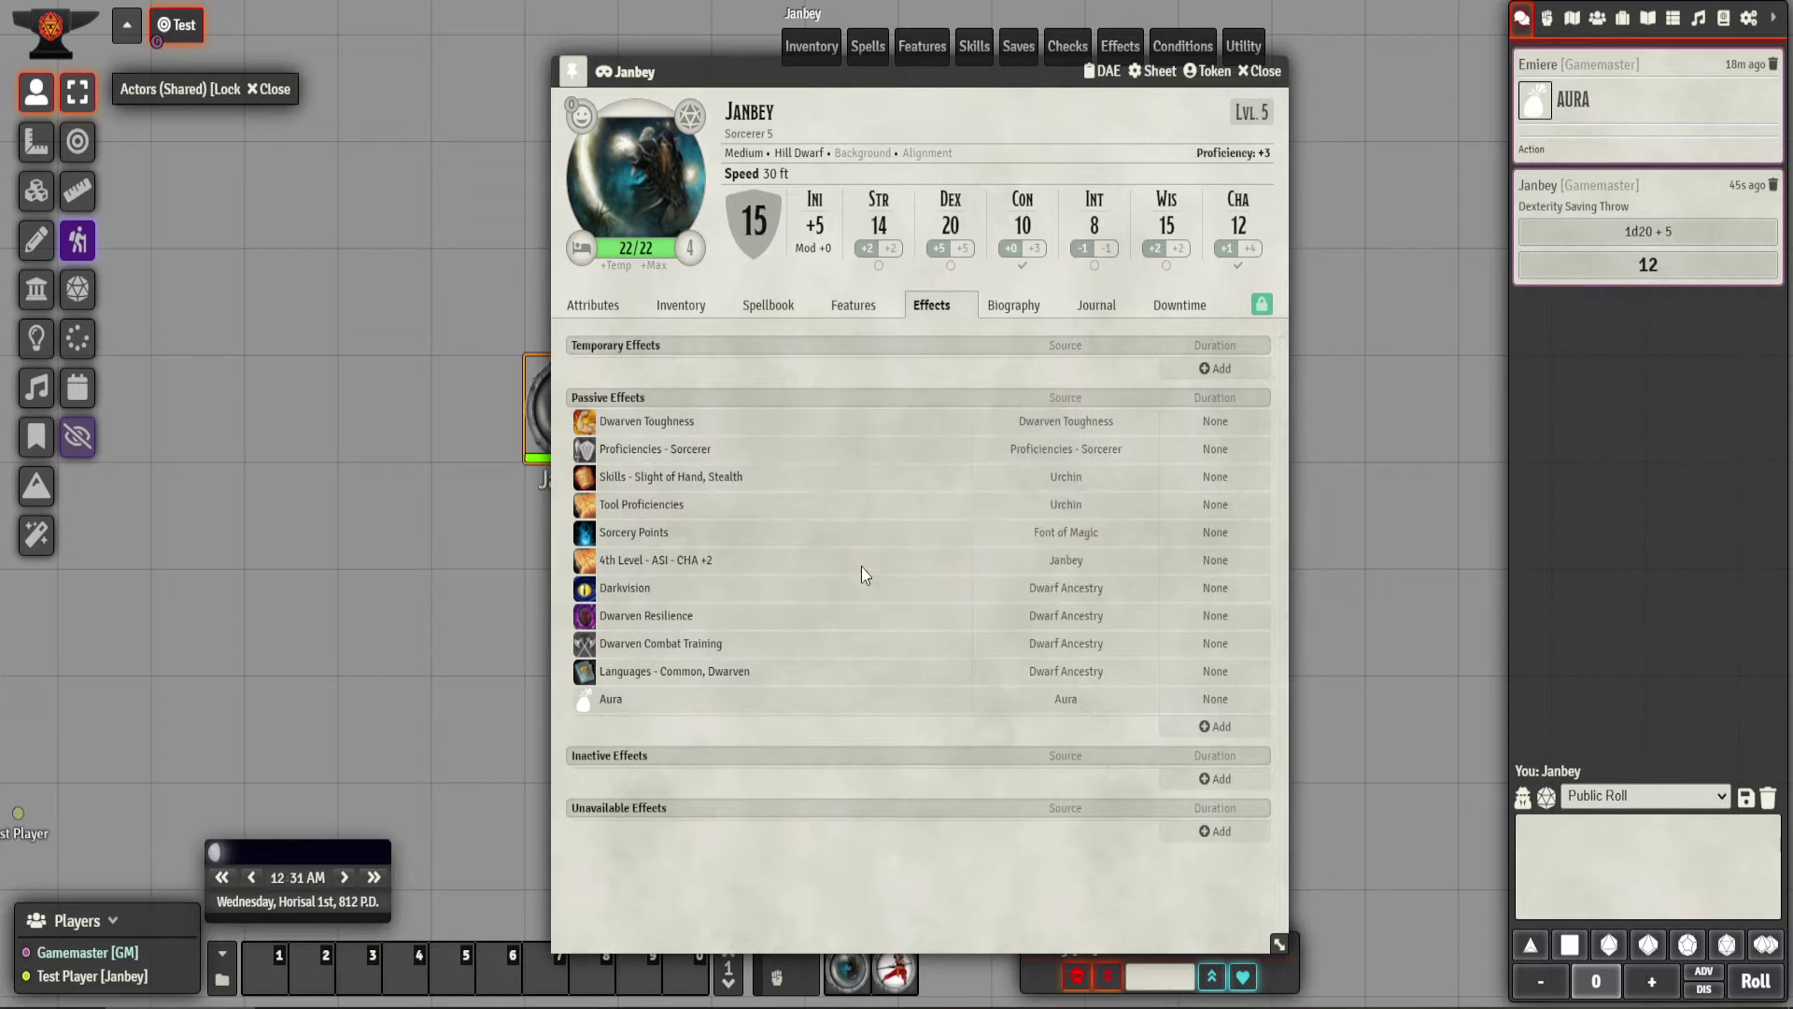
pyautogui.click(1263, 71)
pyautogui.doubleClick(758, 301)
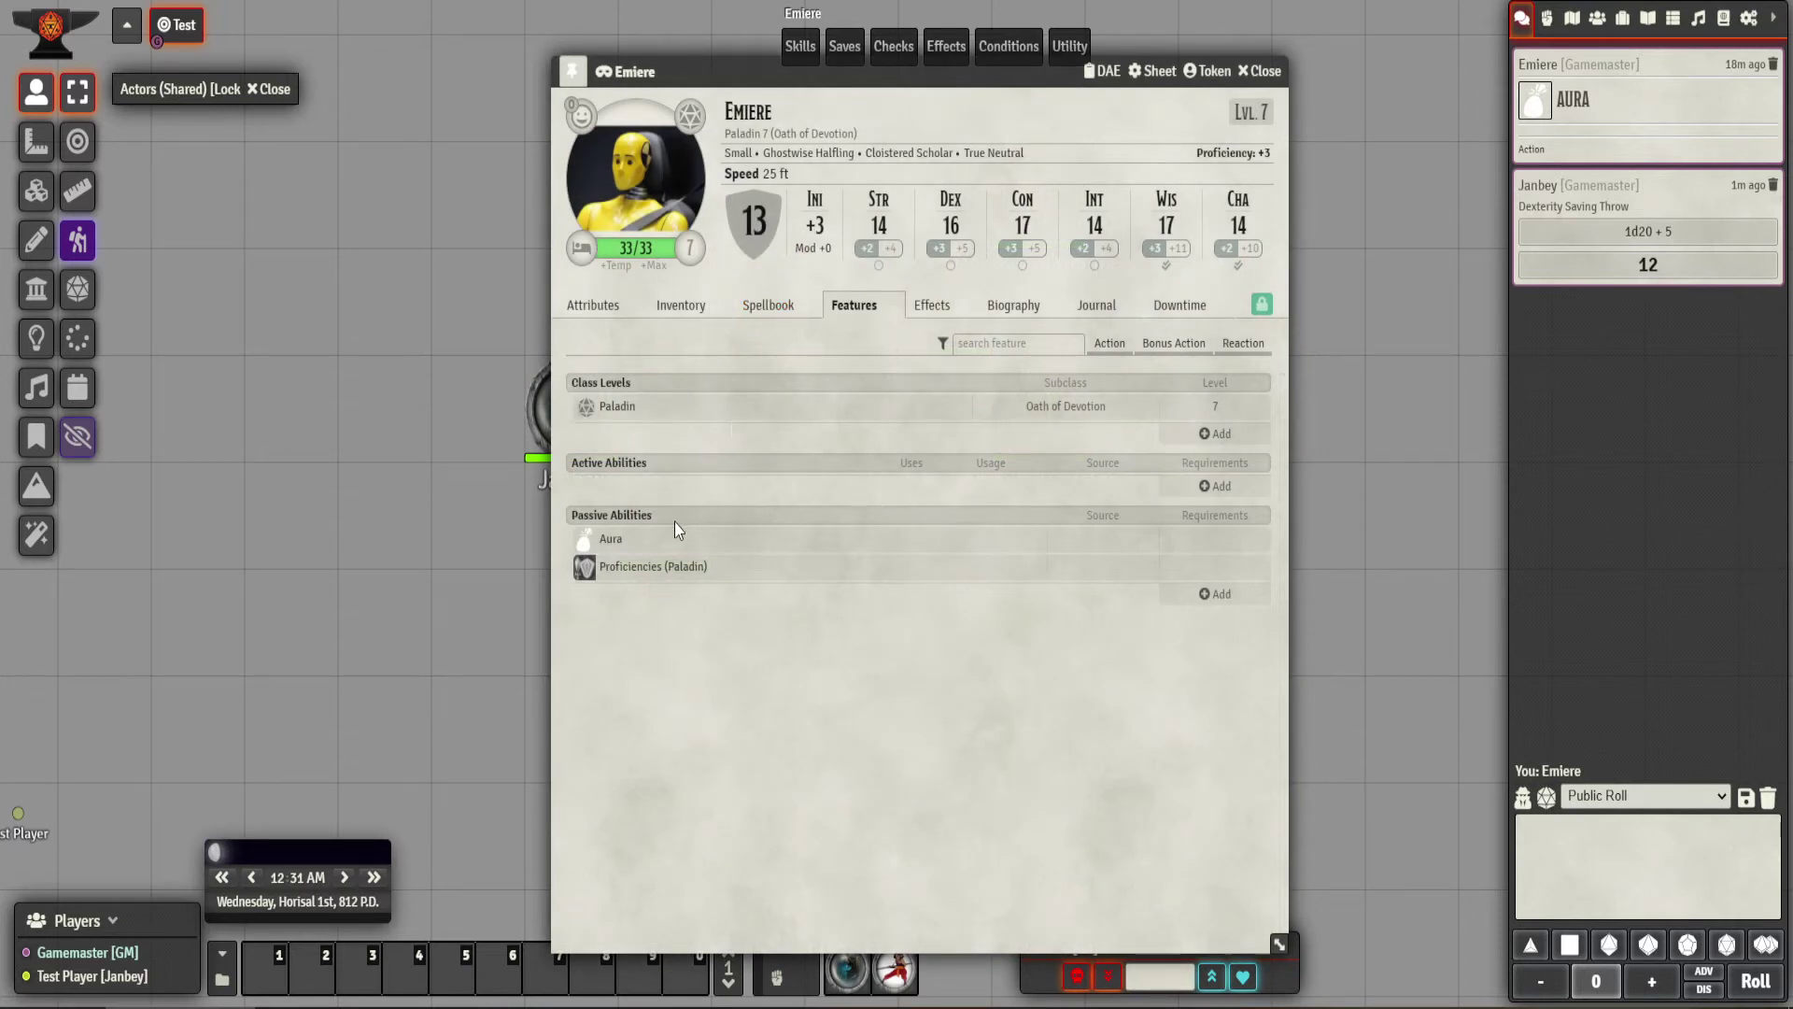
# Open the Aura feature's DAE effect changes and put the caret in its + abilities.cha.mod value.
pyautogui.rightClick(618, 532)
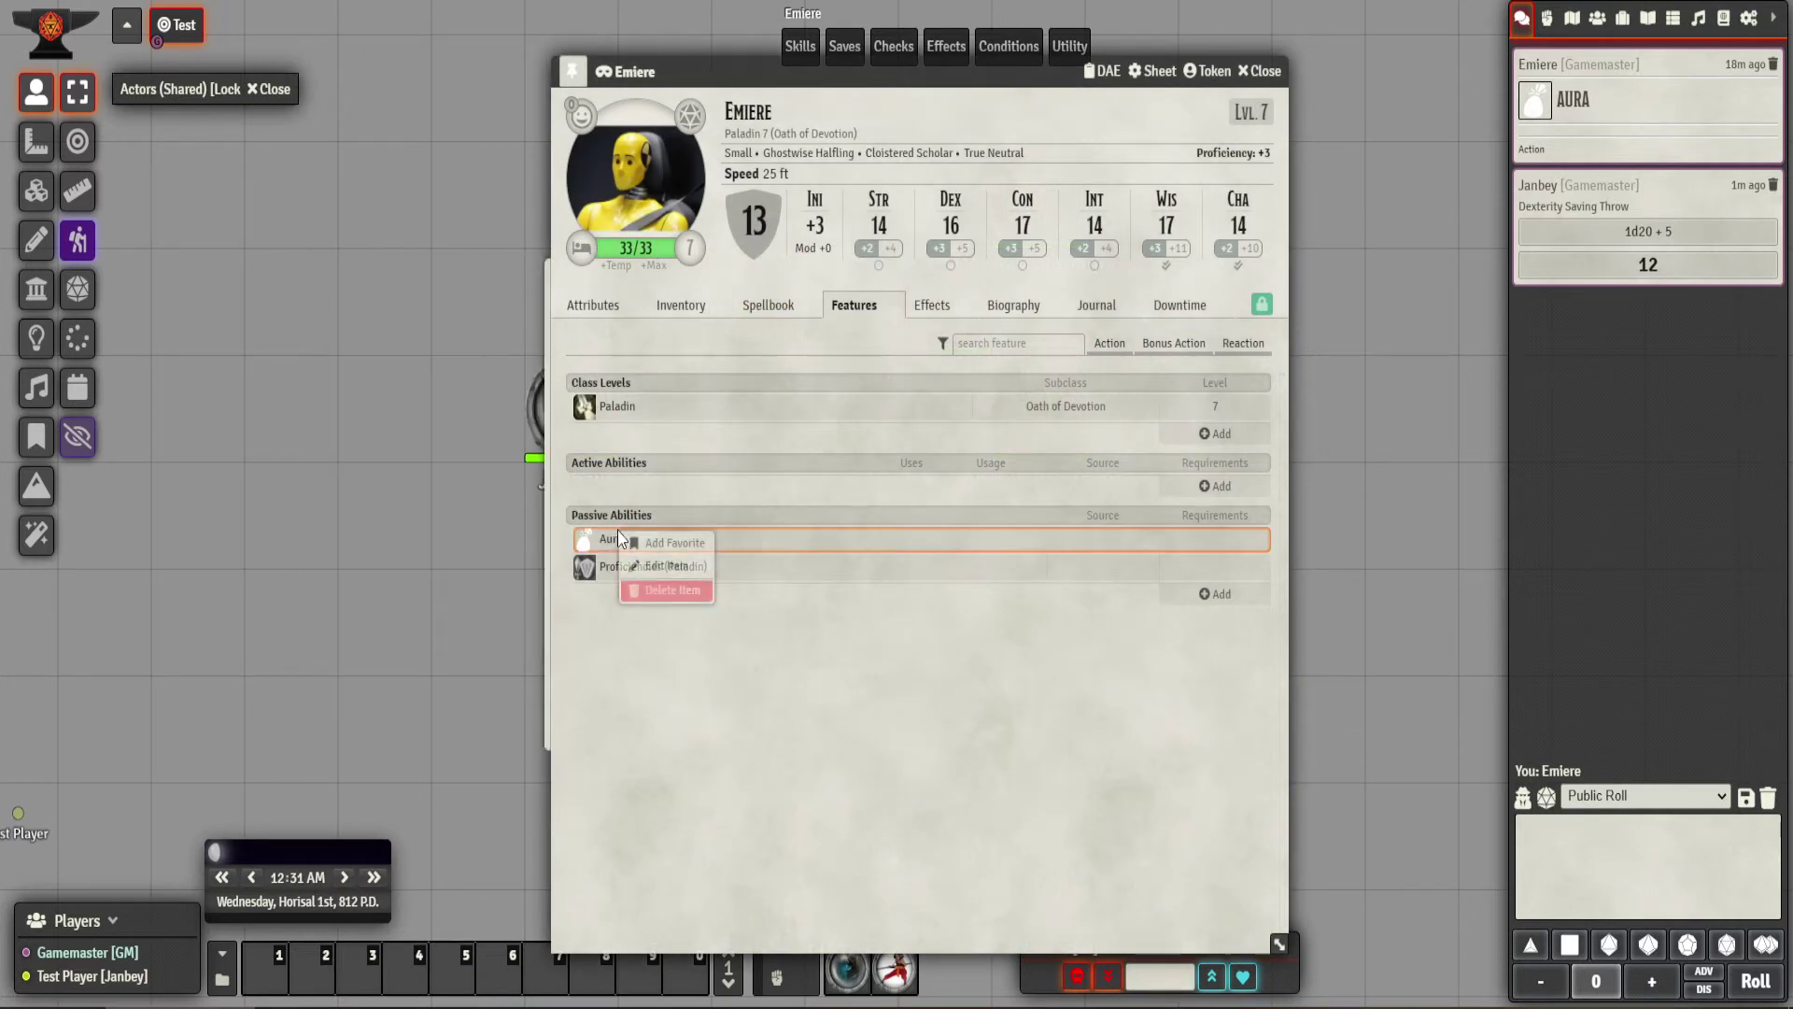
pyautogui.click(657, 566)
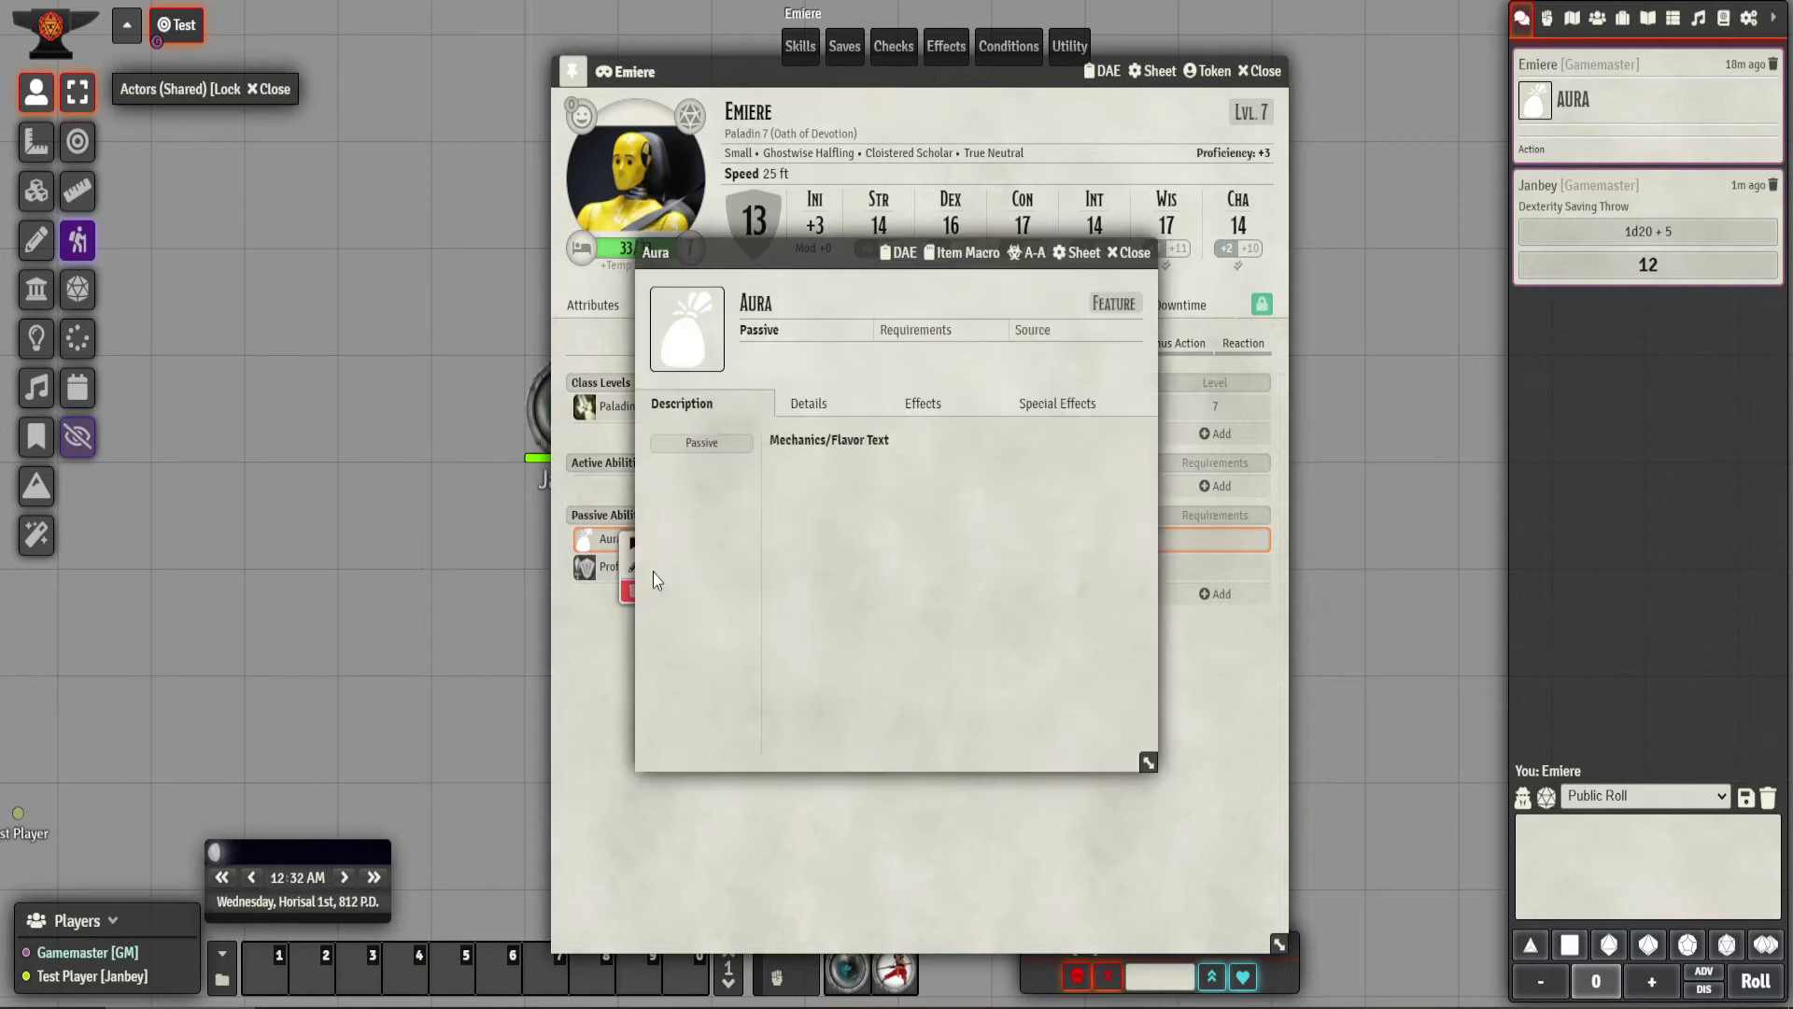
pyautogui.click(911, 254)
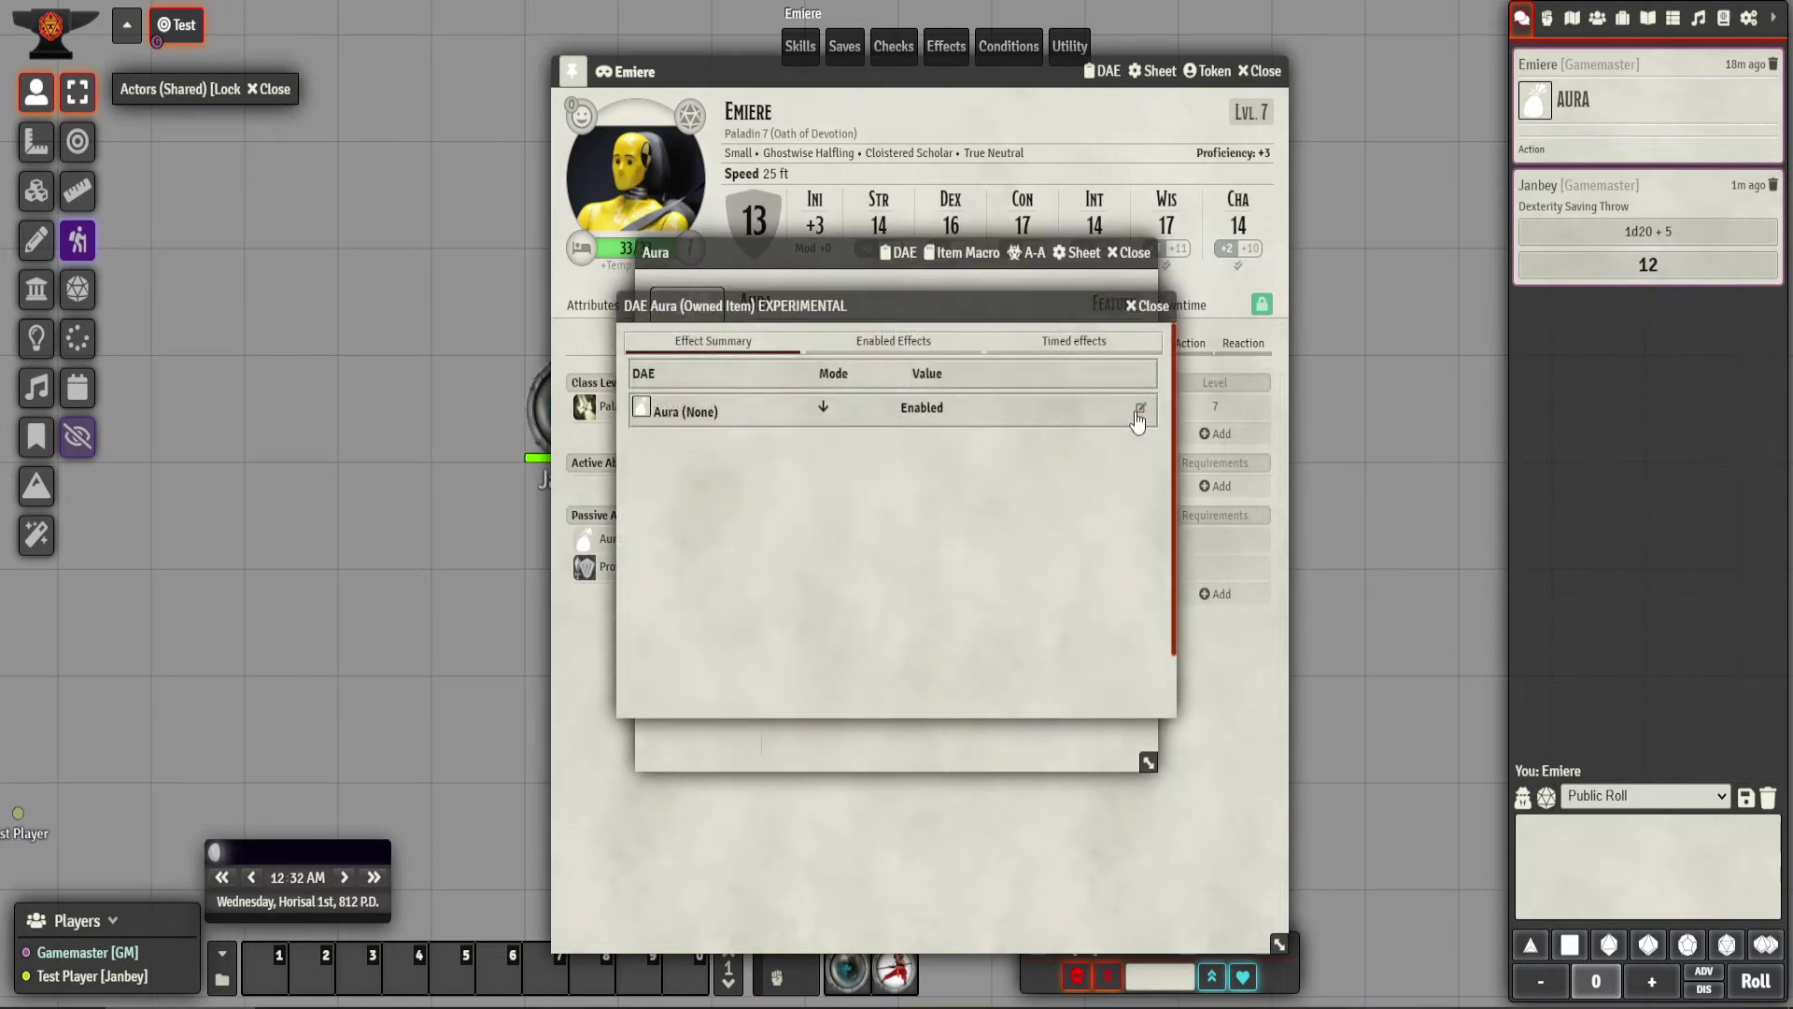
pyautogui.click(1138, 410)
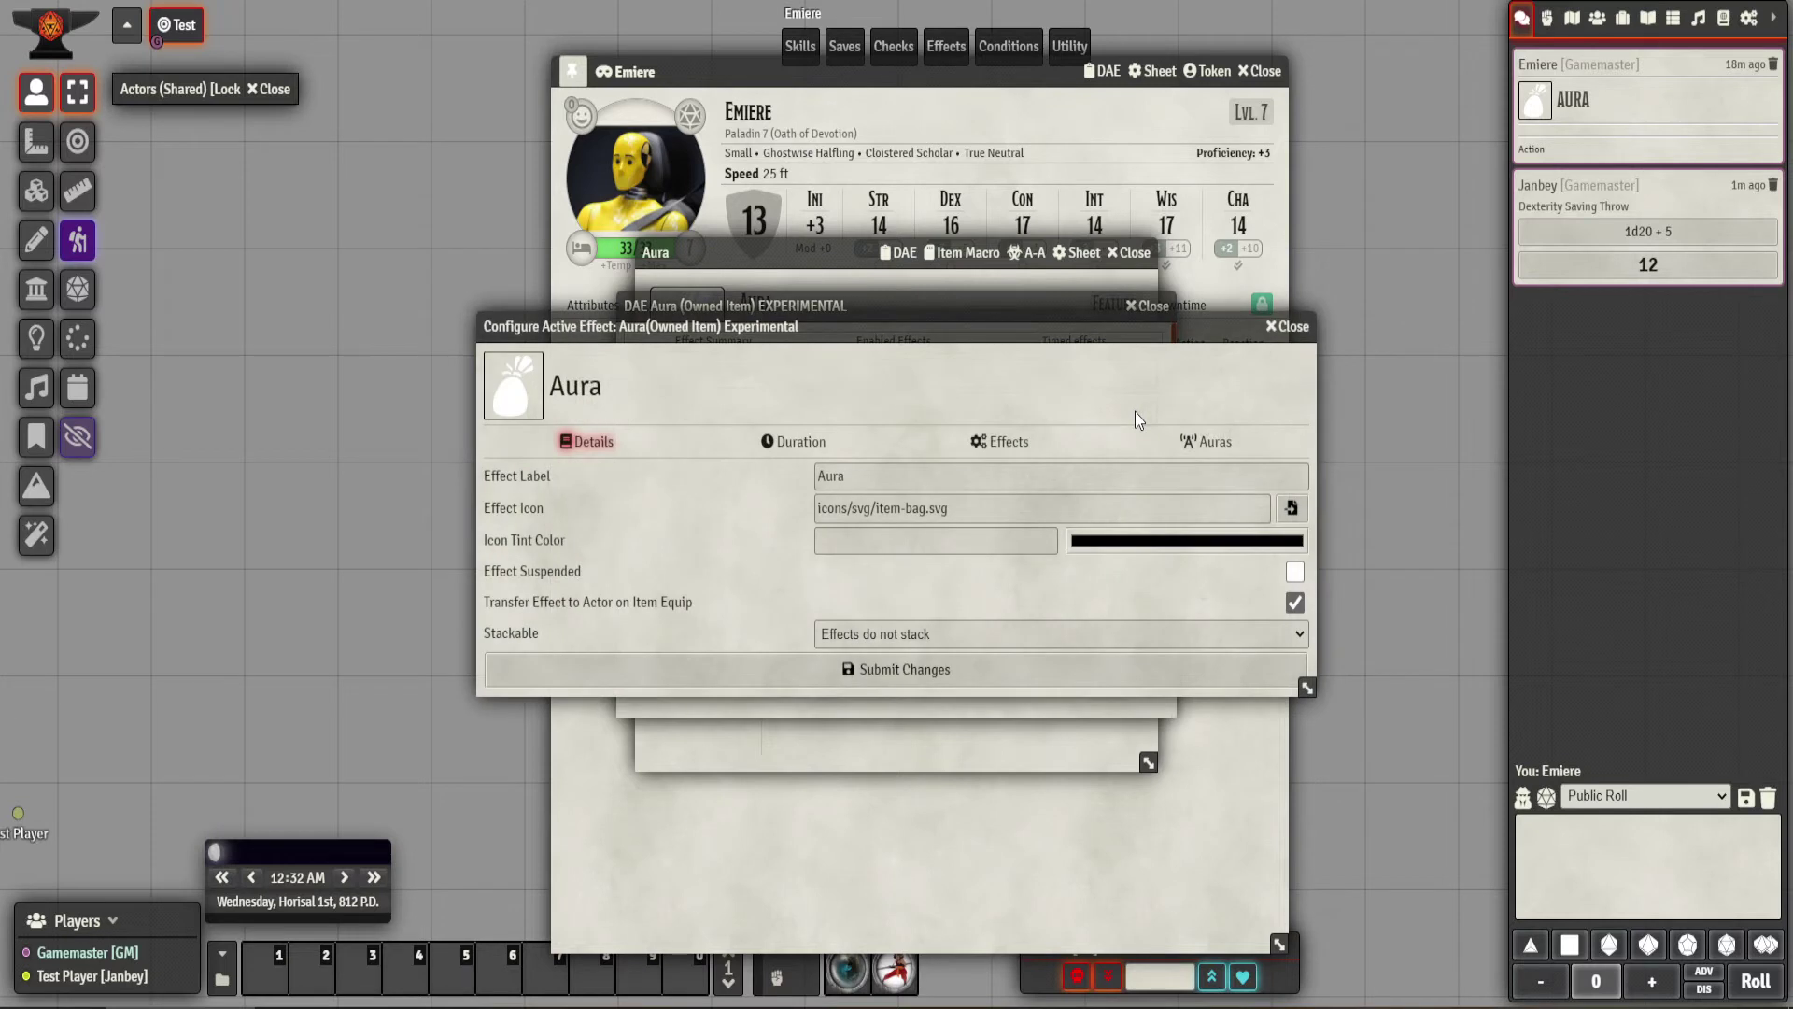
pyautogui.click(1003, 442)
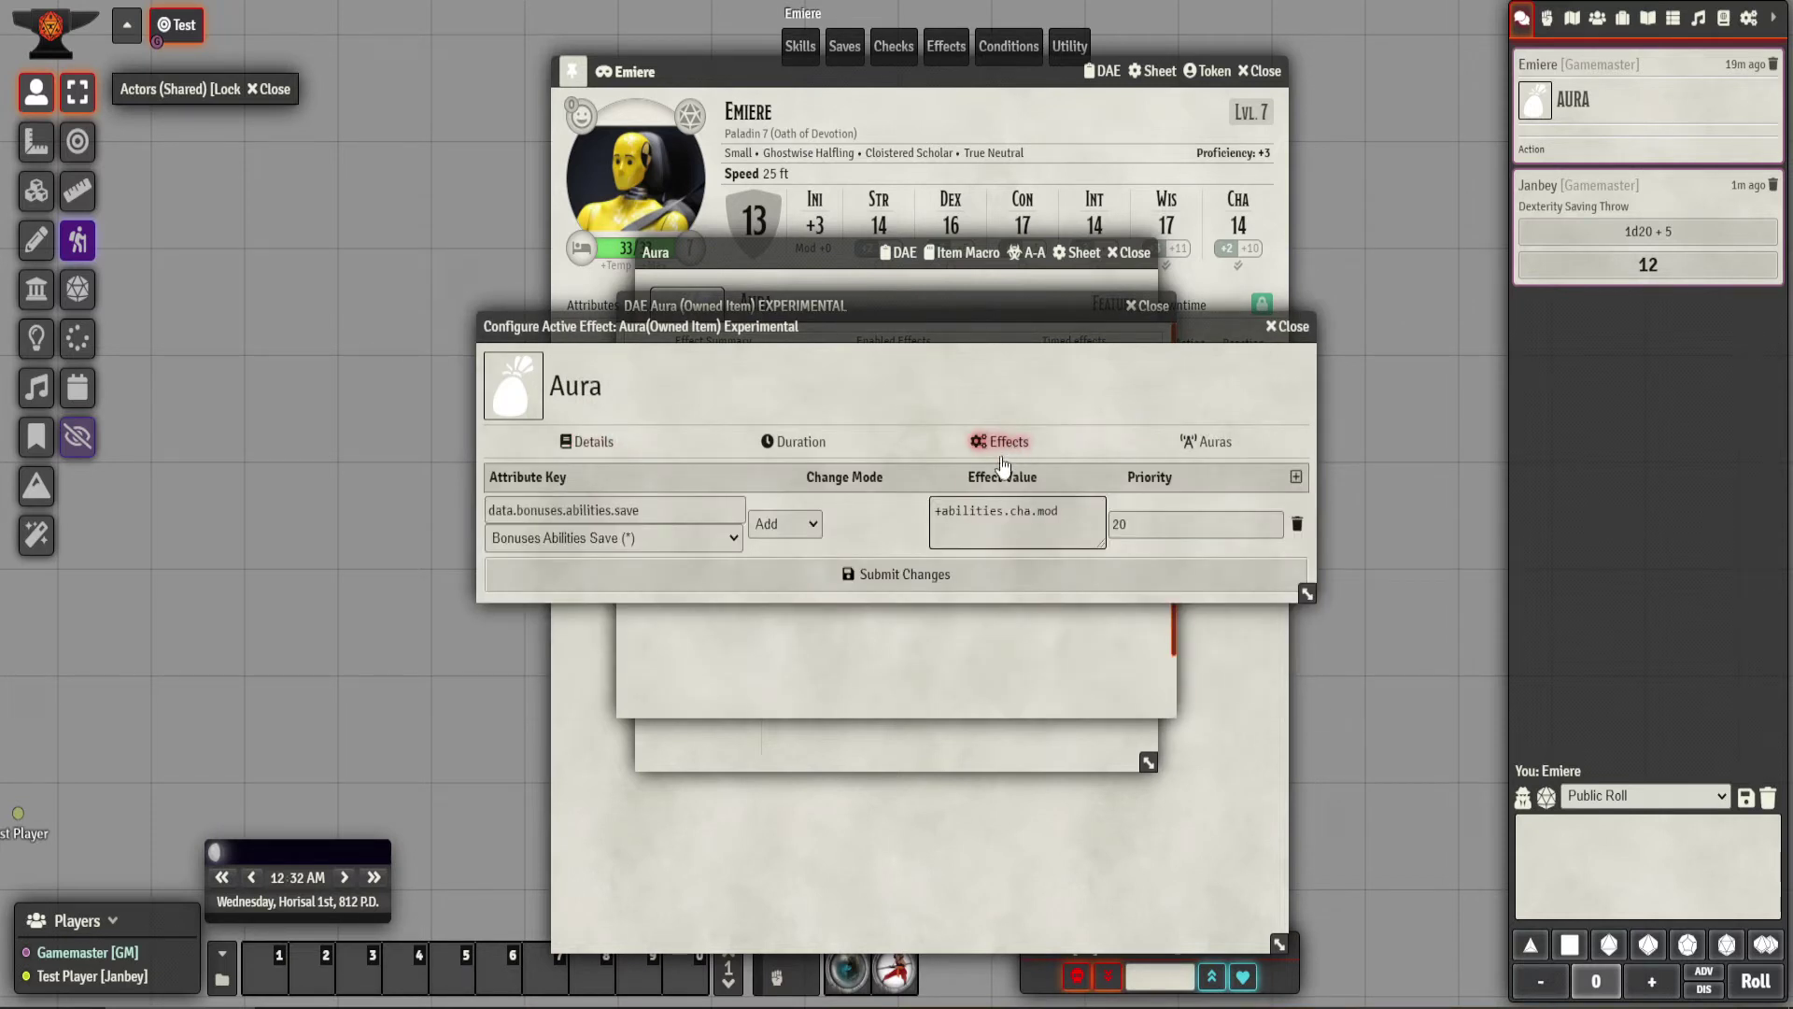
pyautogui.click(944, 509)
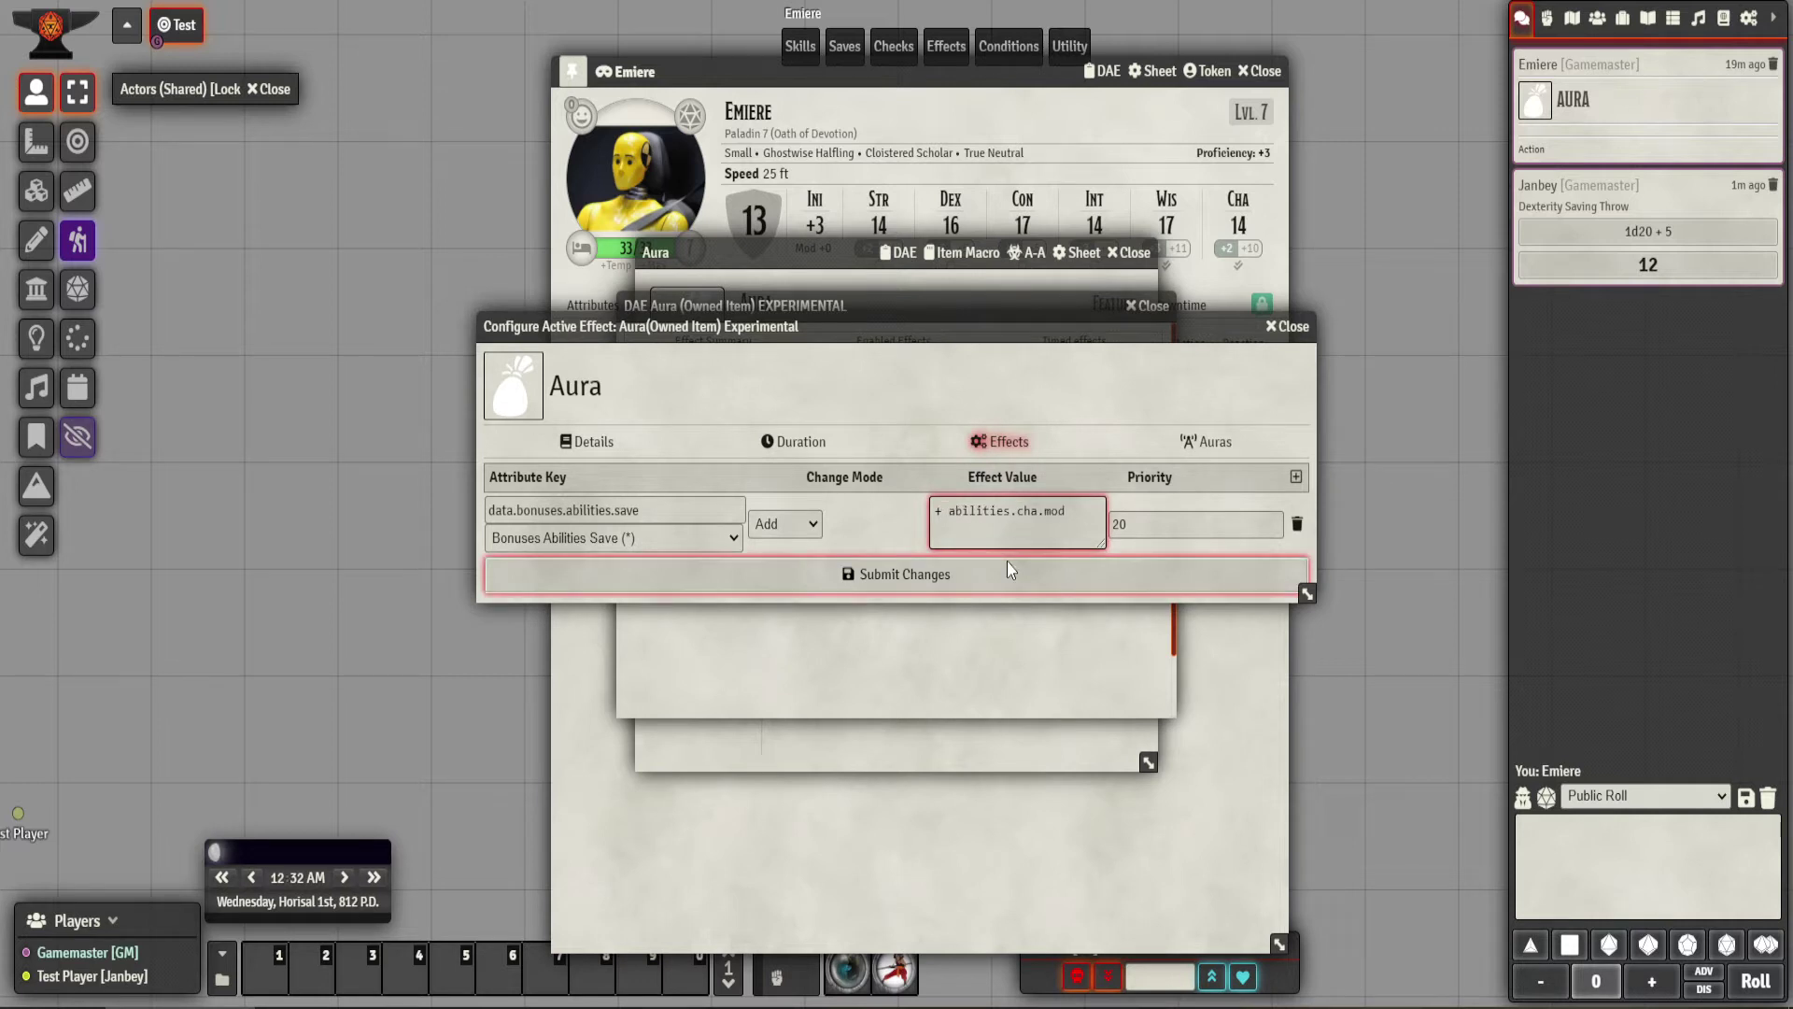
pyautogui.moveTo(979, 333); pyautogui.dragTo(1090, 128)
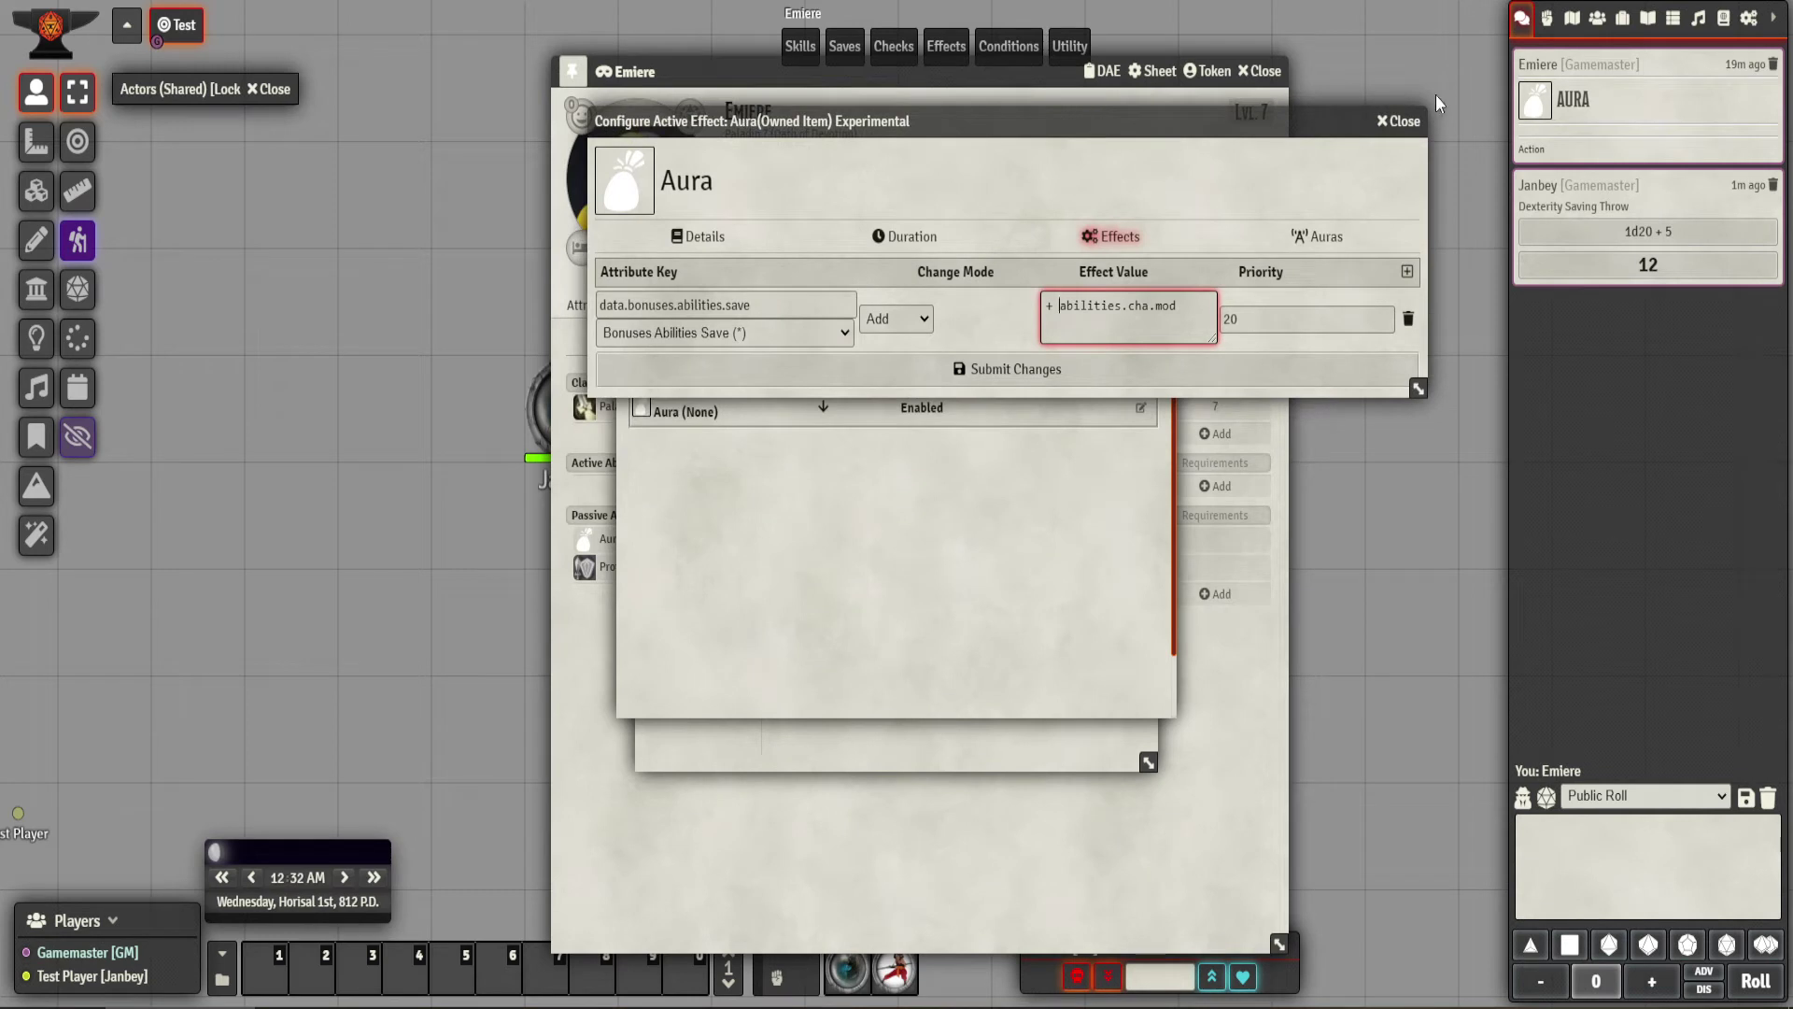
# Inspect the Aura of Protection effect's attribute changes under Class Features > Paladin for comparison.
pyautogui.click(1622, 19)
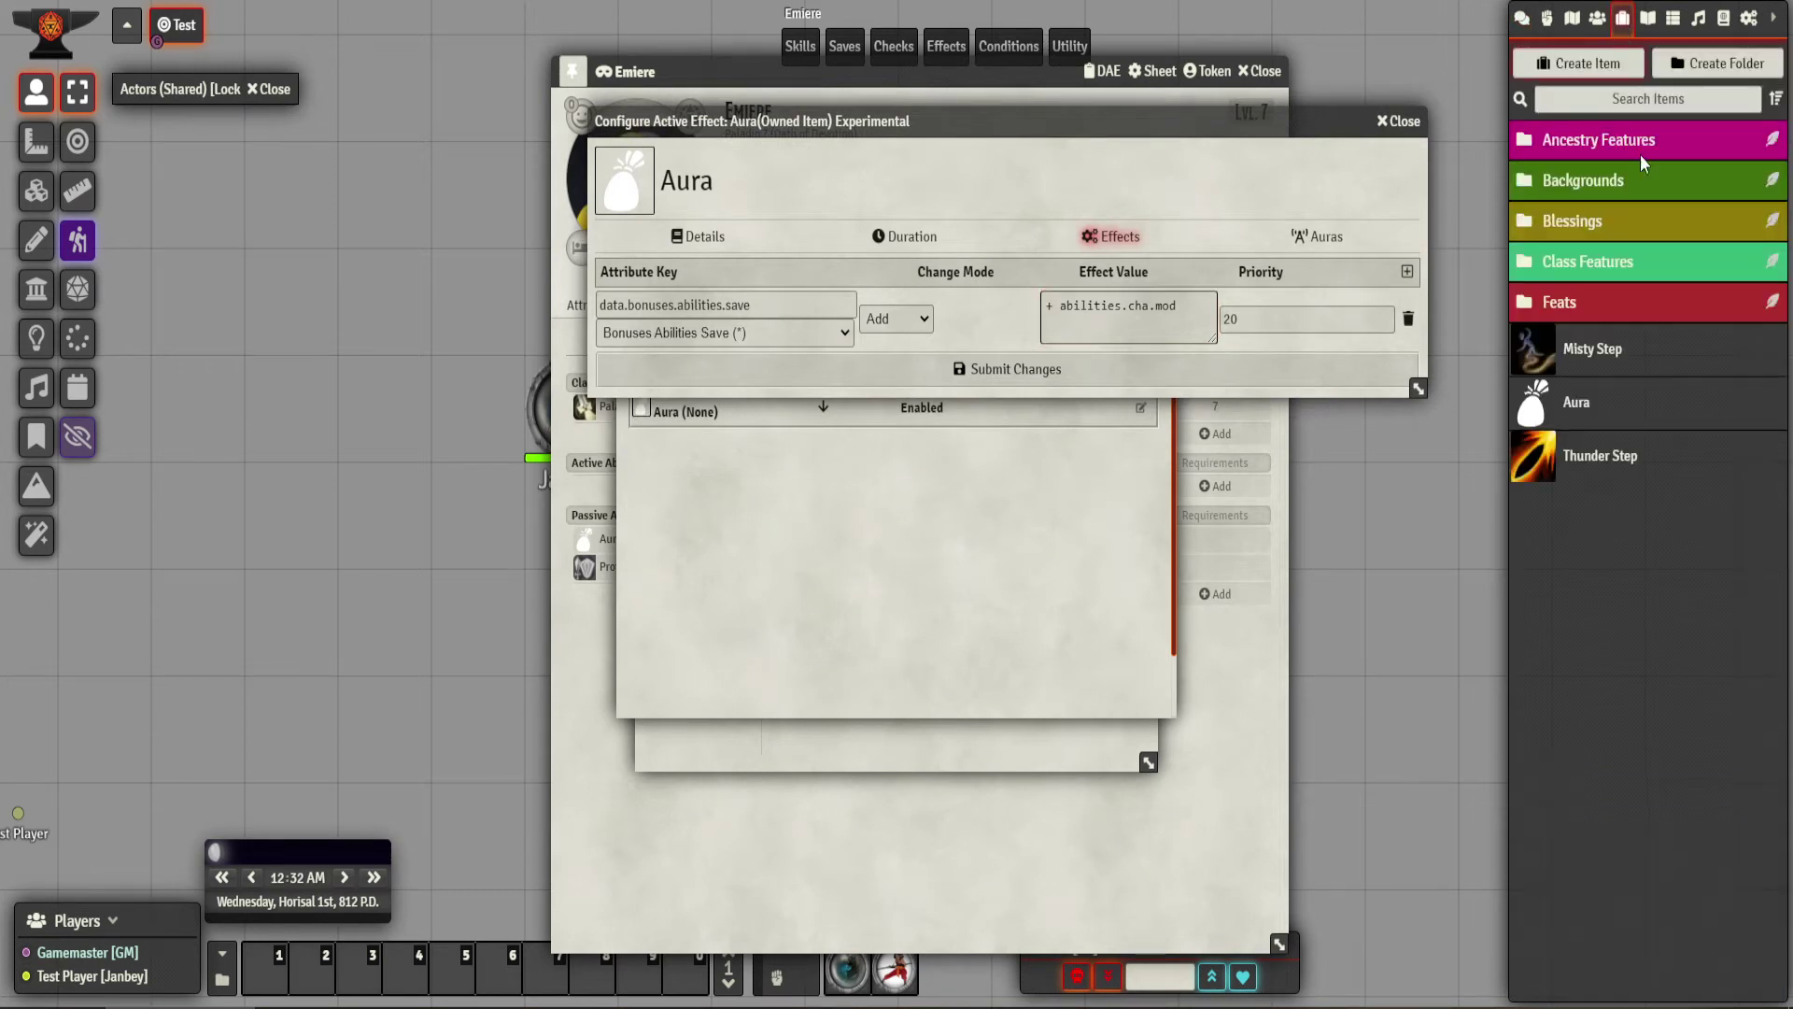
pyautogui.click(1606, 257)
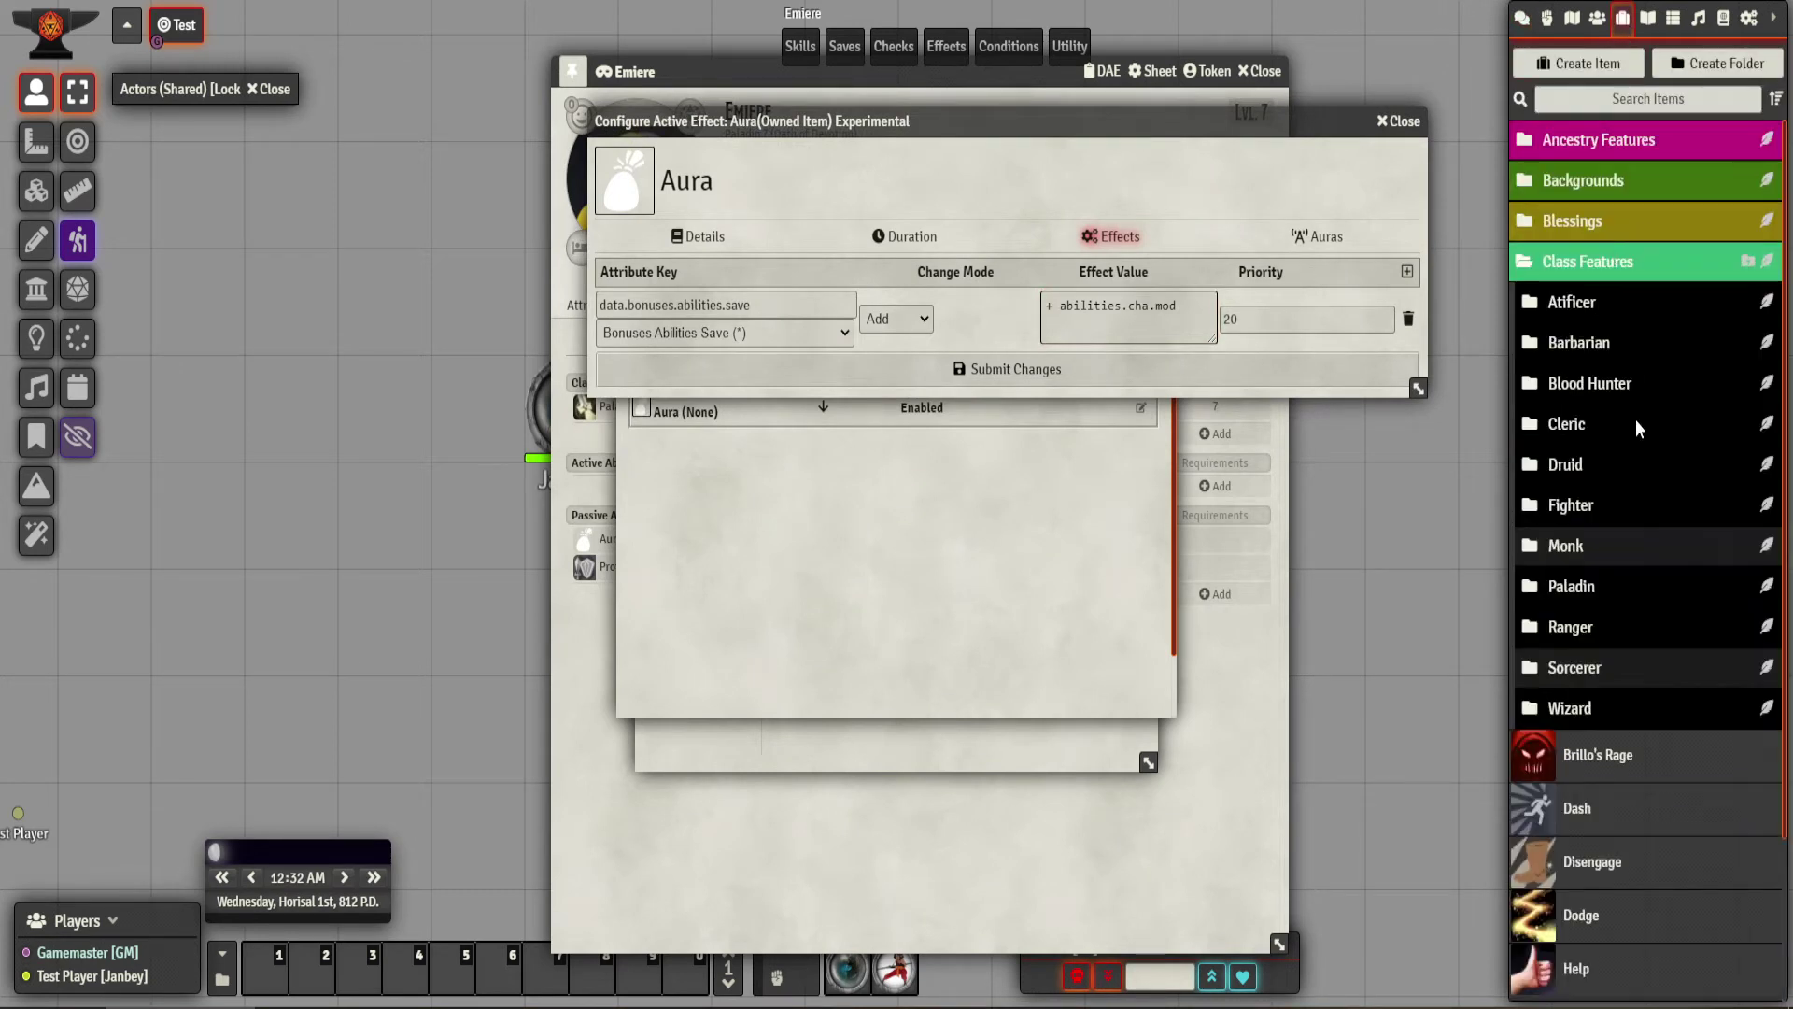
pyautogui.click(1567, 585)
pyautogui.click(1610, 680)
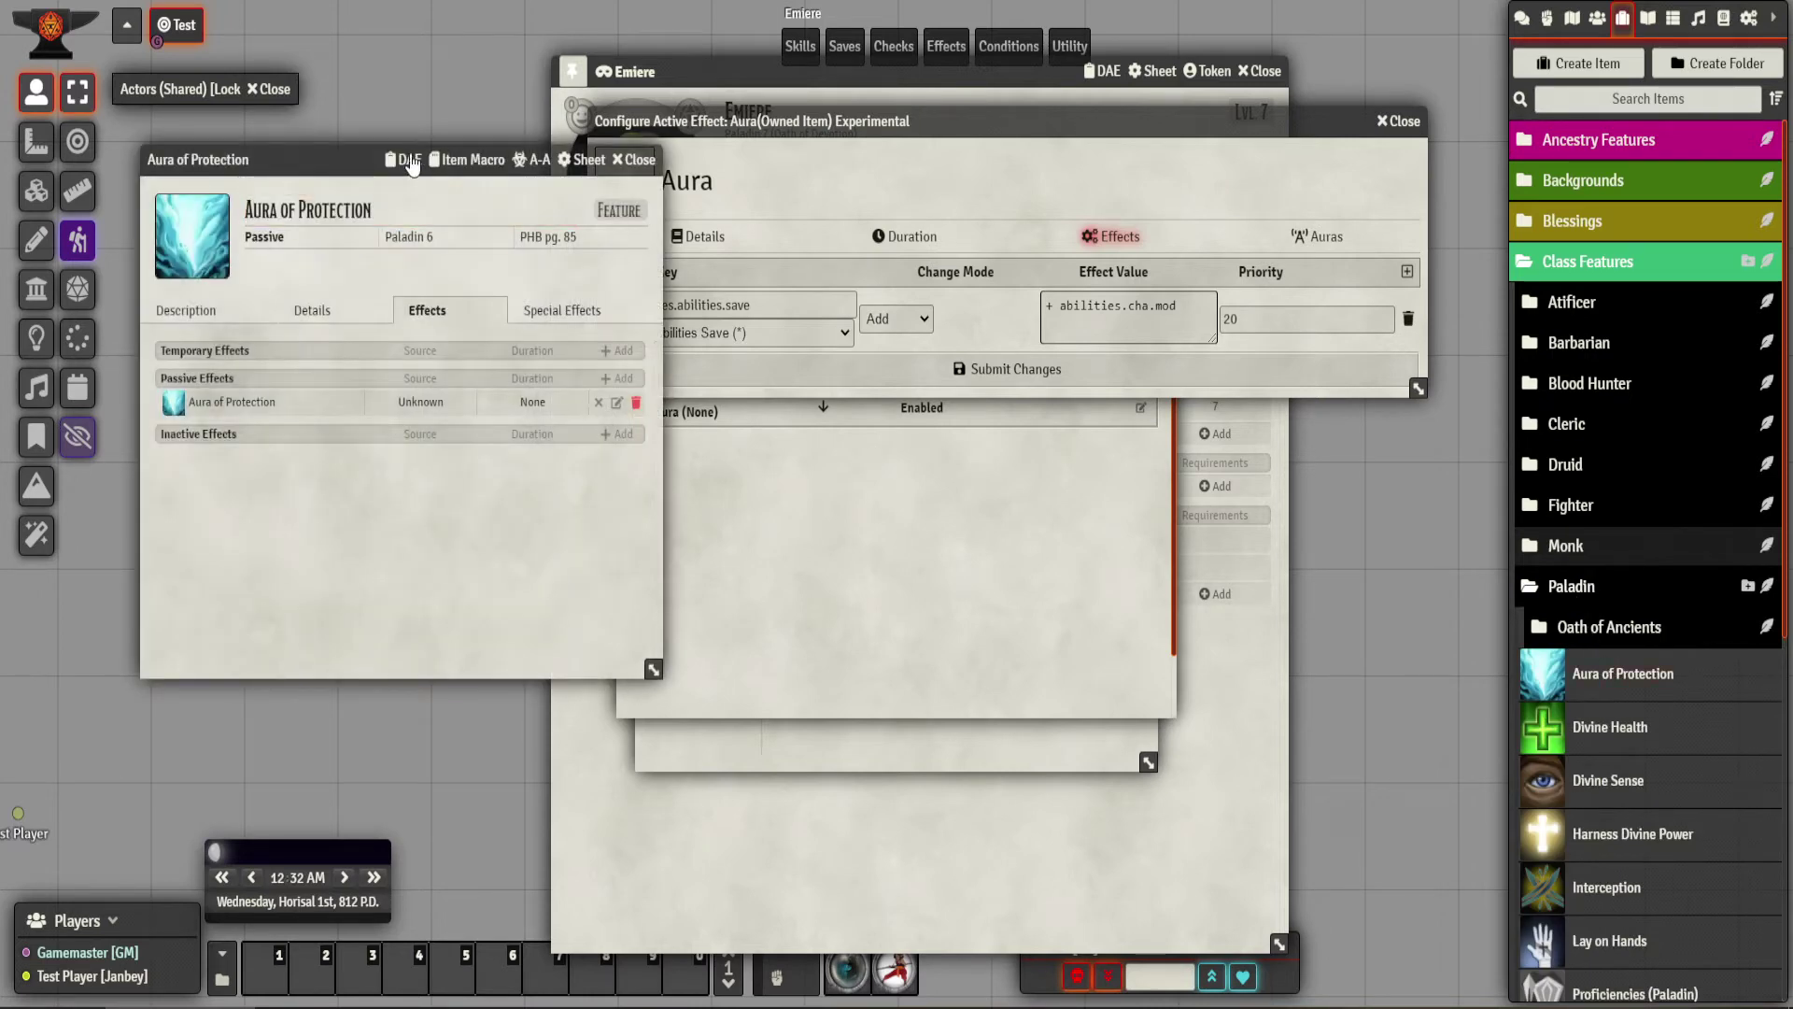
pyautogui.click(407, 160)
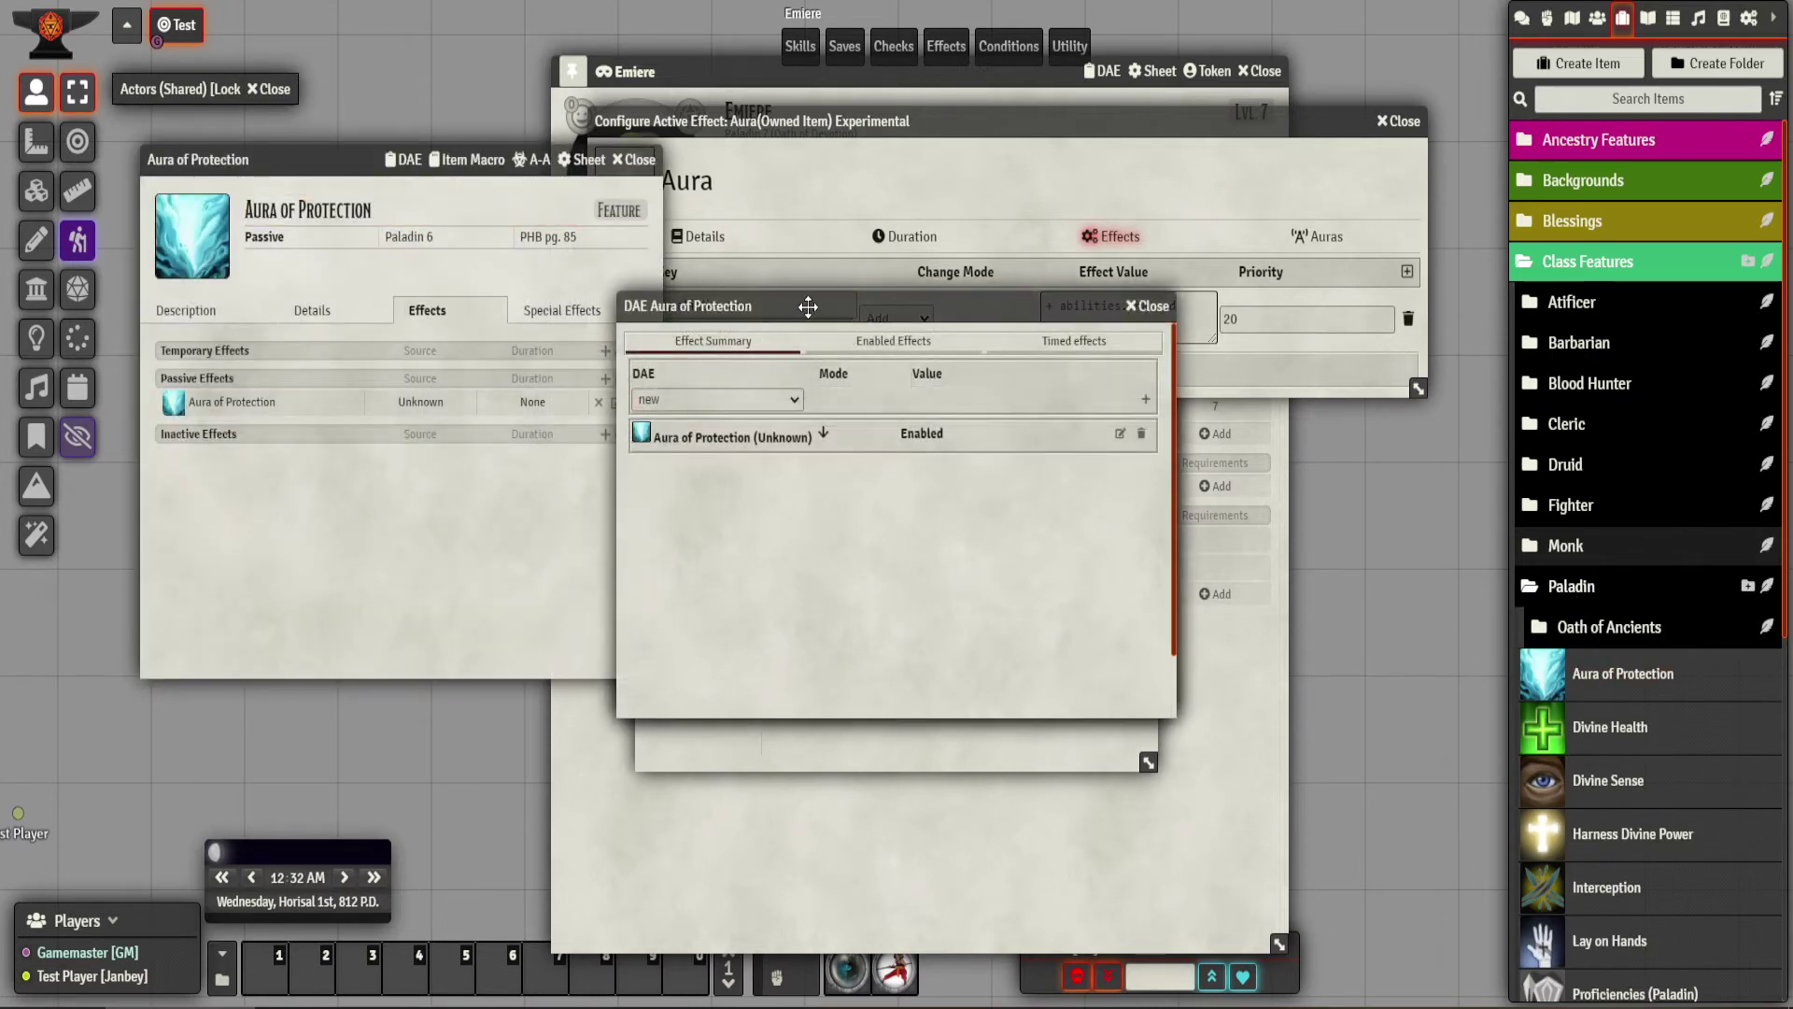
pyautogui.moveTo(808, 307); pyautogui.dragTo(255, 126)
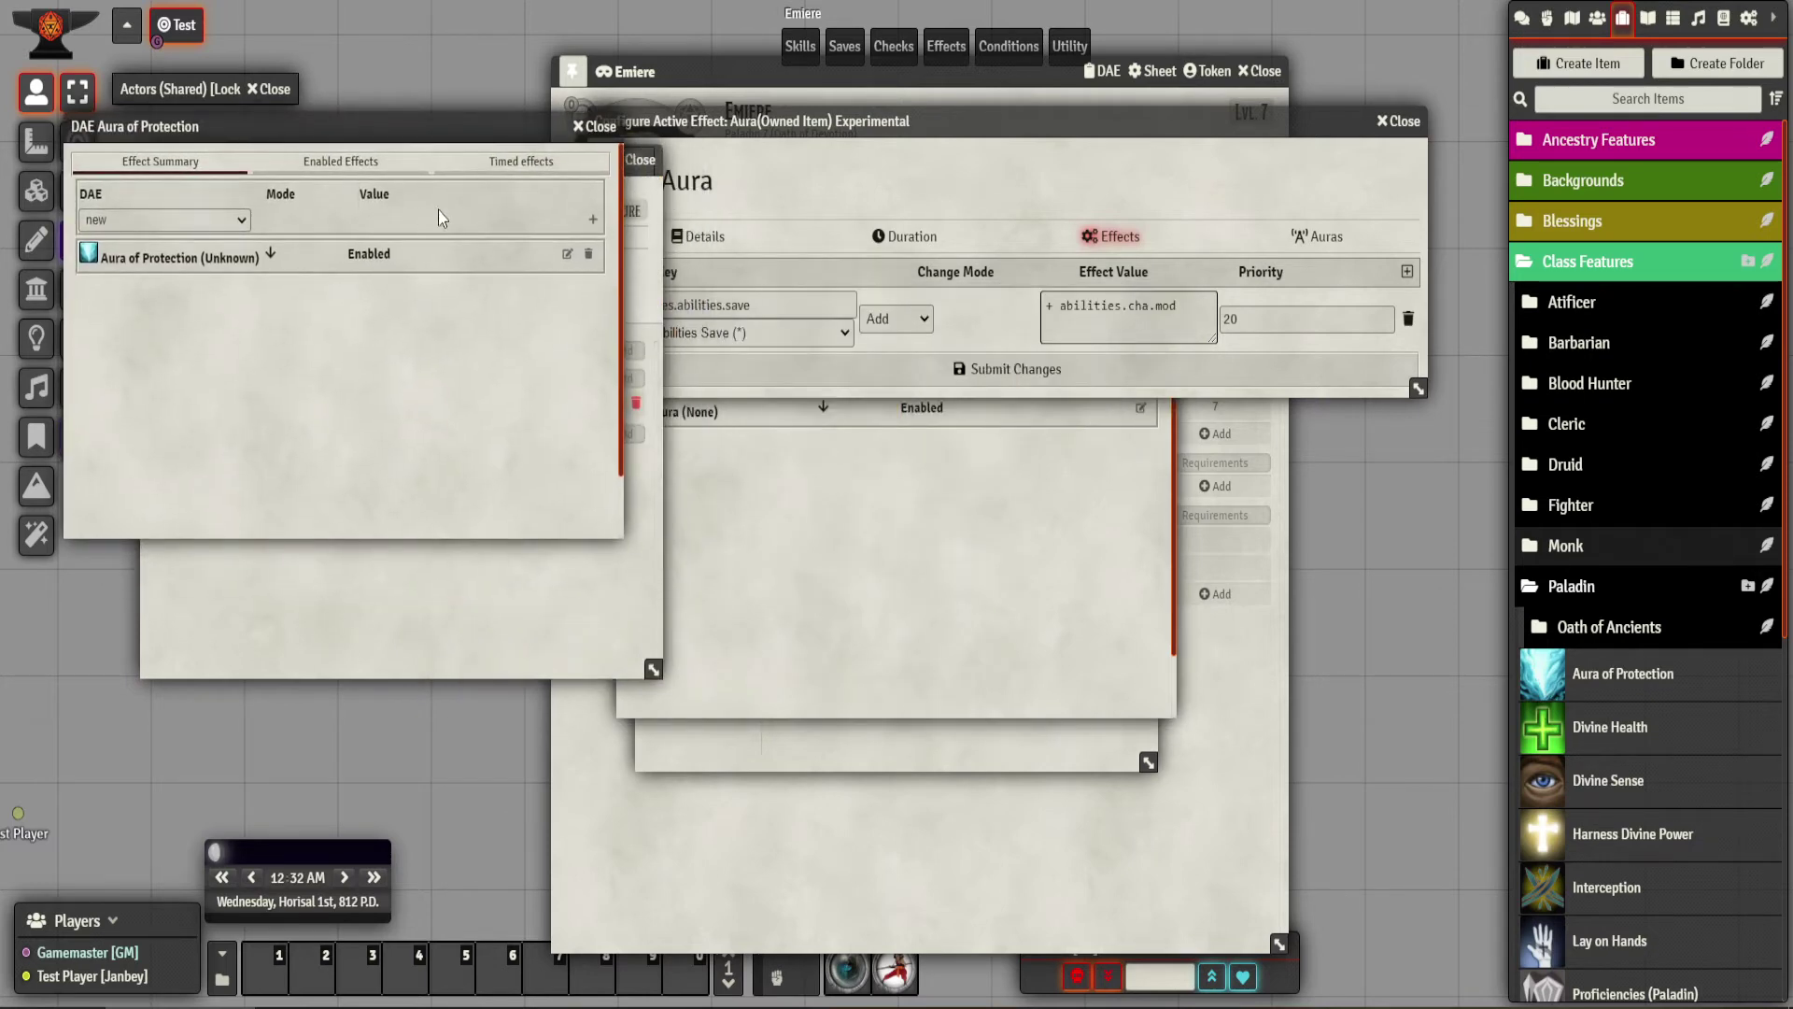
pyautogui.click(567, 260)
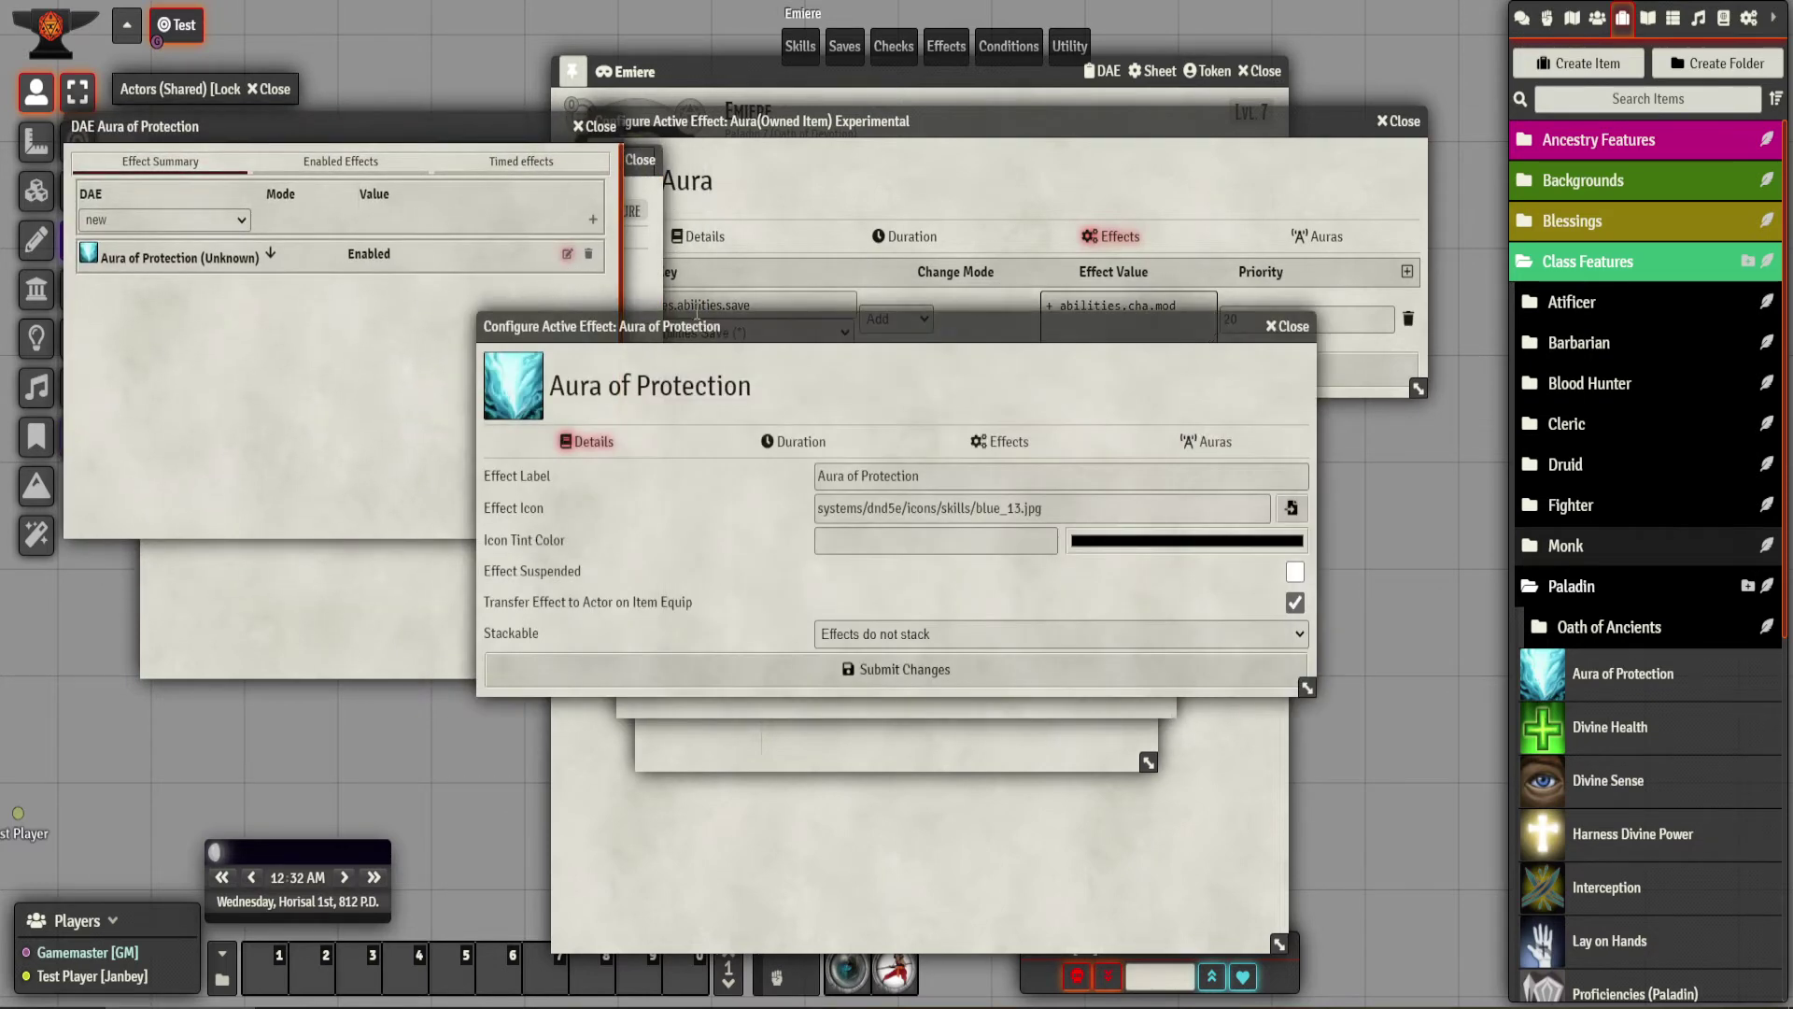
pyautogui.click(1005, 446)
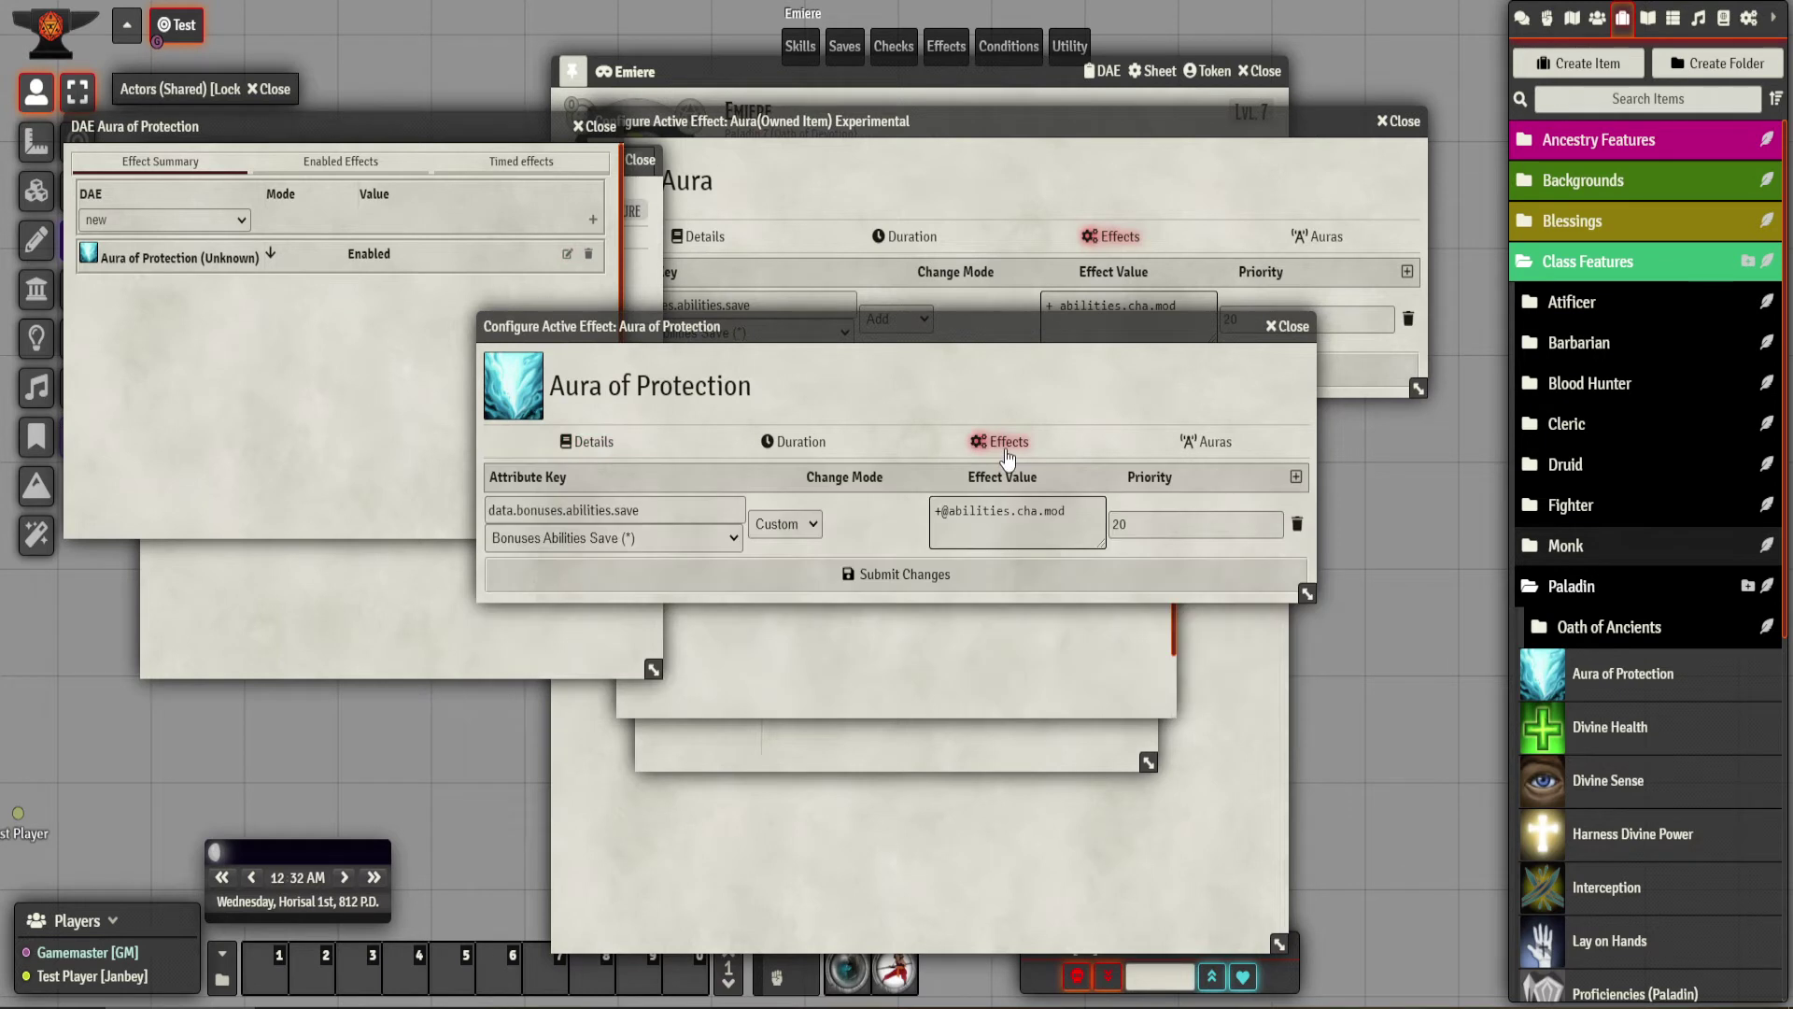
pyautogui.click(1285, 327)
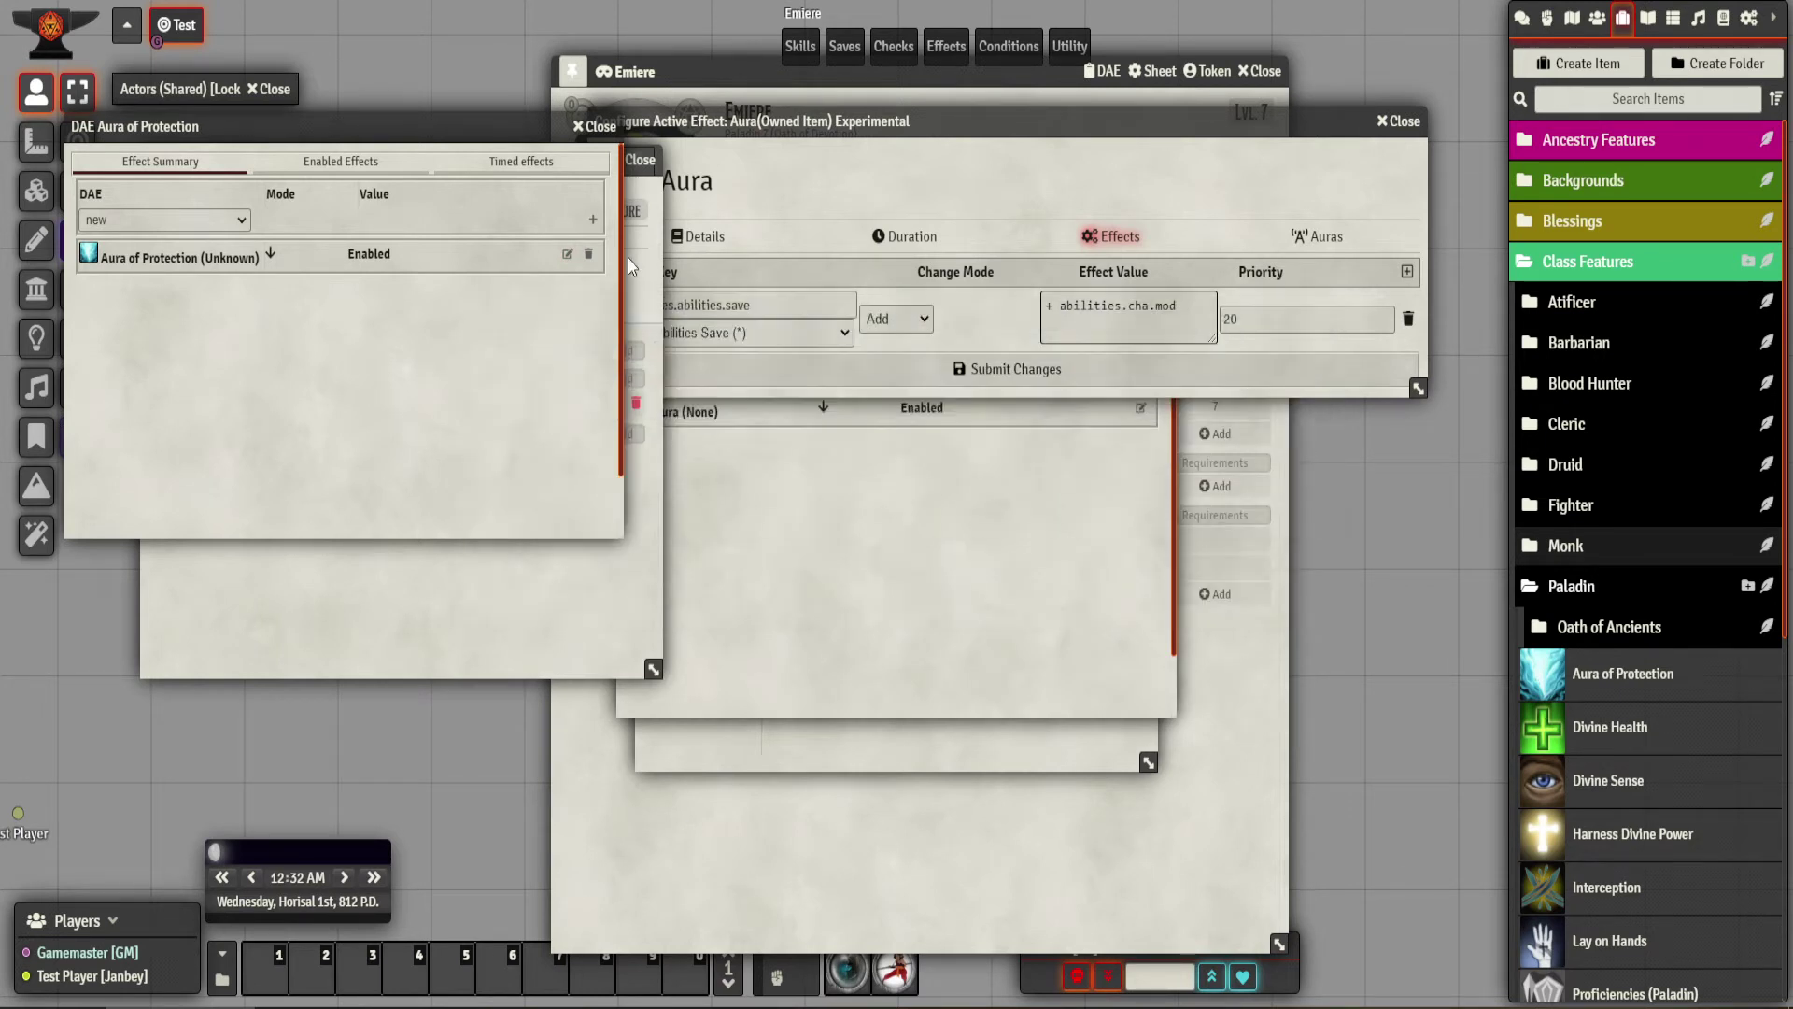
pyautogui.click(602, 131)
pyautogui.click(640, 158)
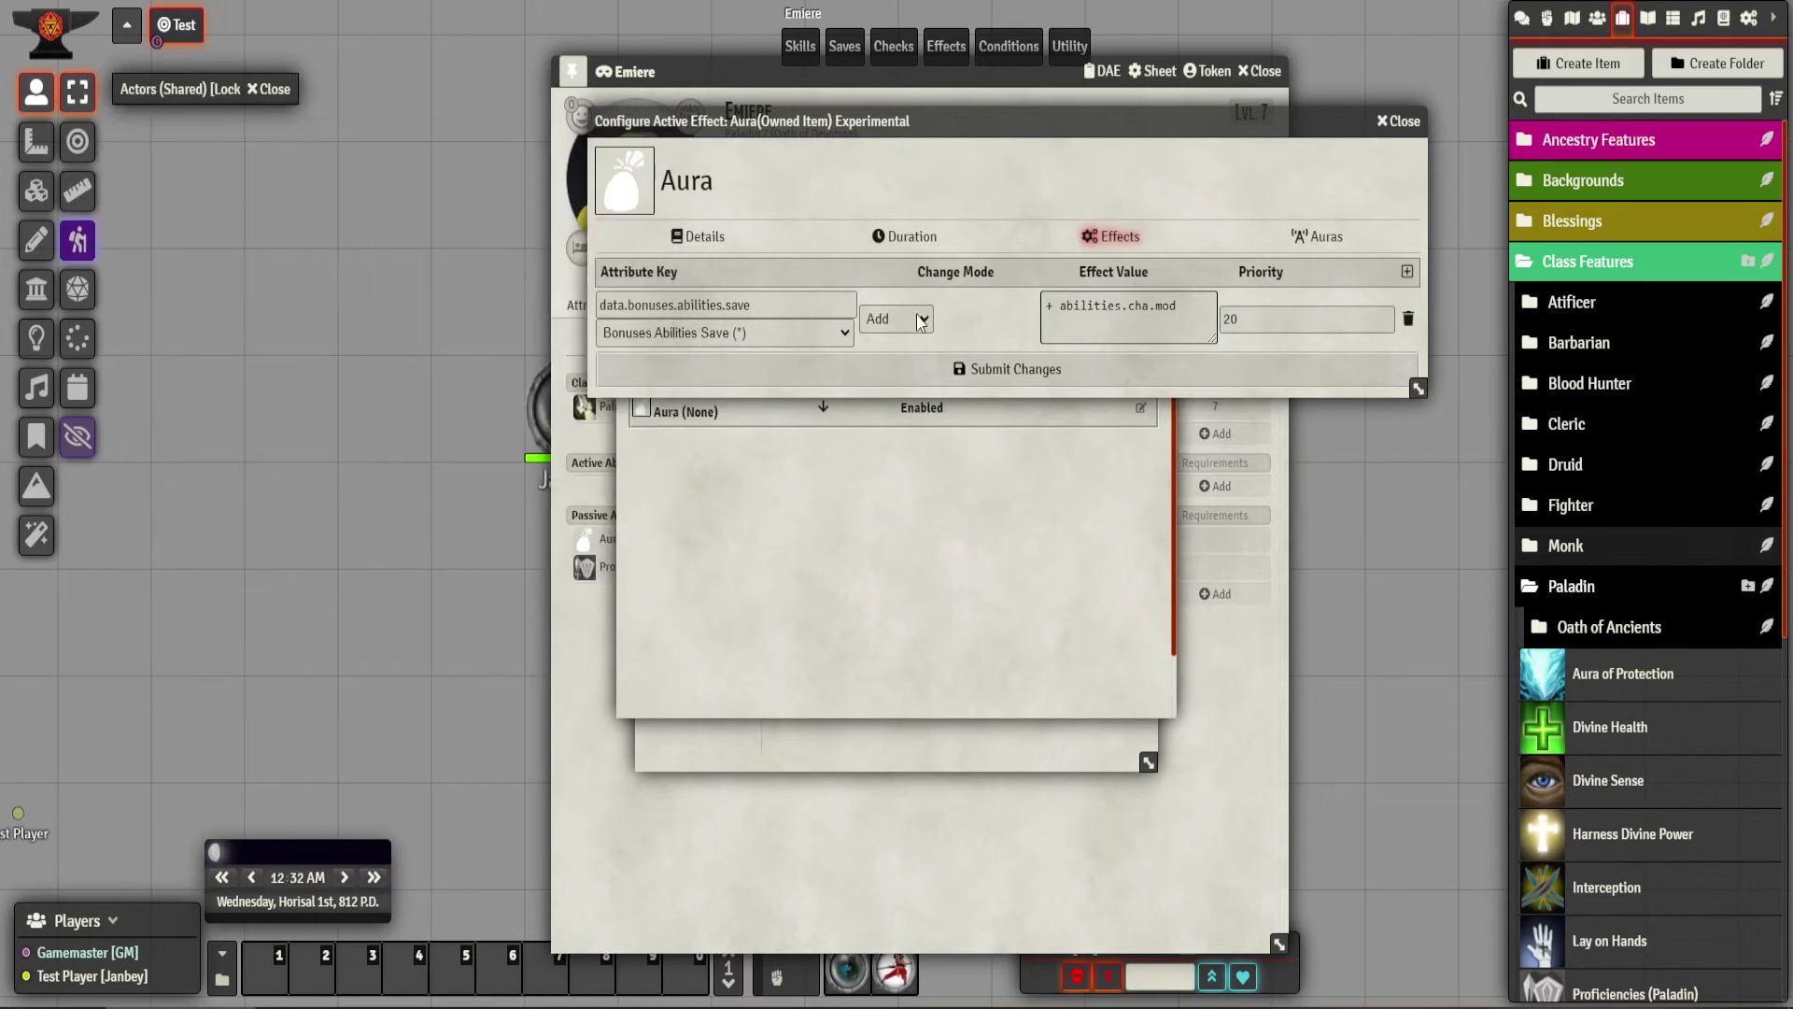
pyautogui.click(922, 318)
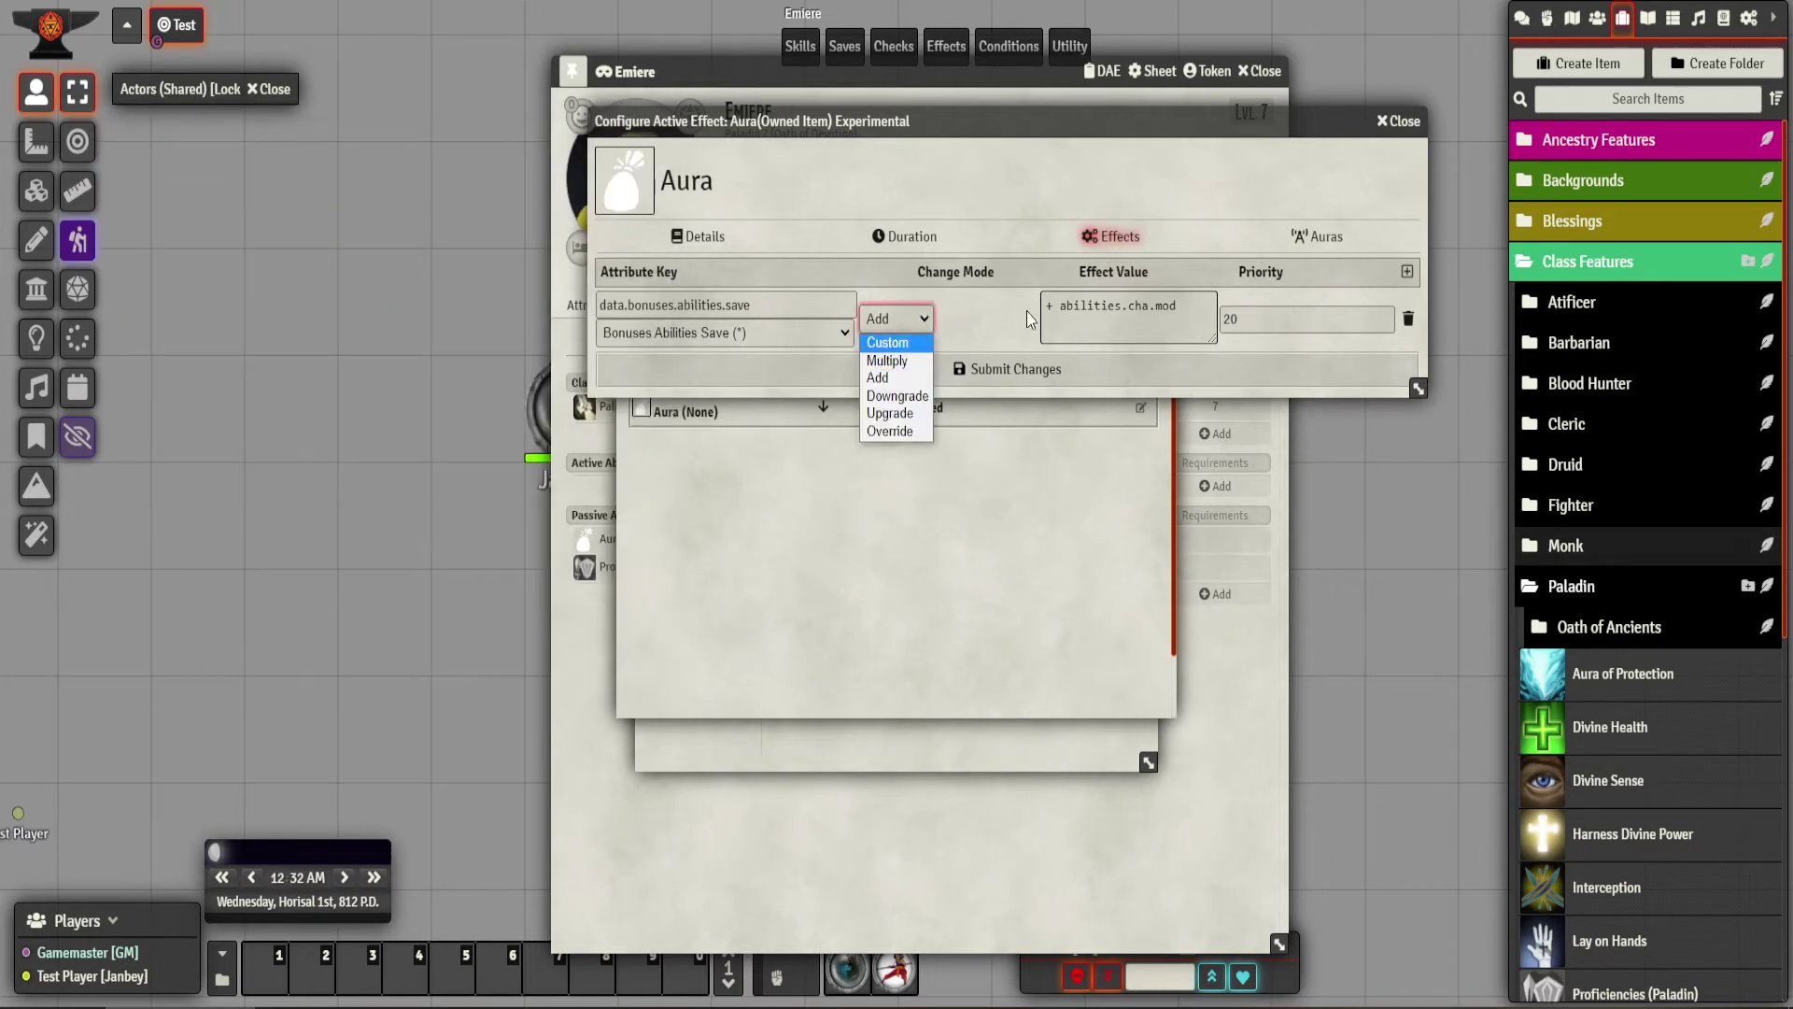
pyautogui.click(1061, 308)
pyautogui.press('BackSpace')
pyautogui.write('@')
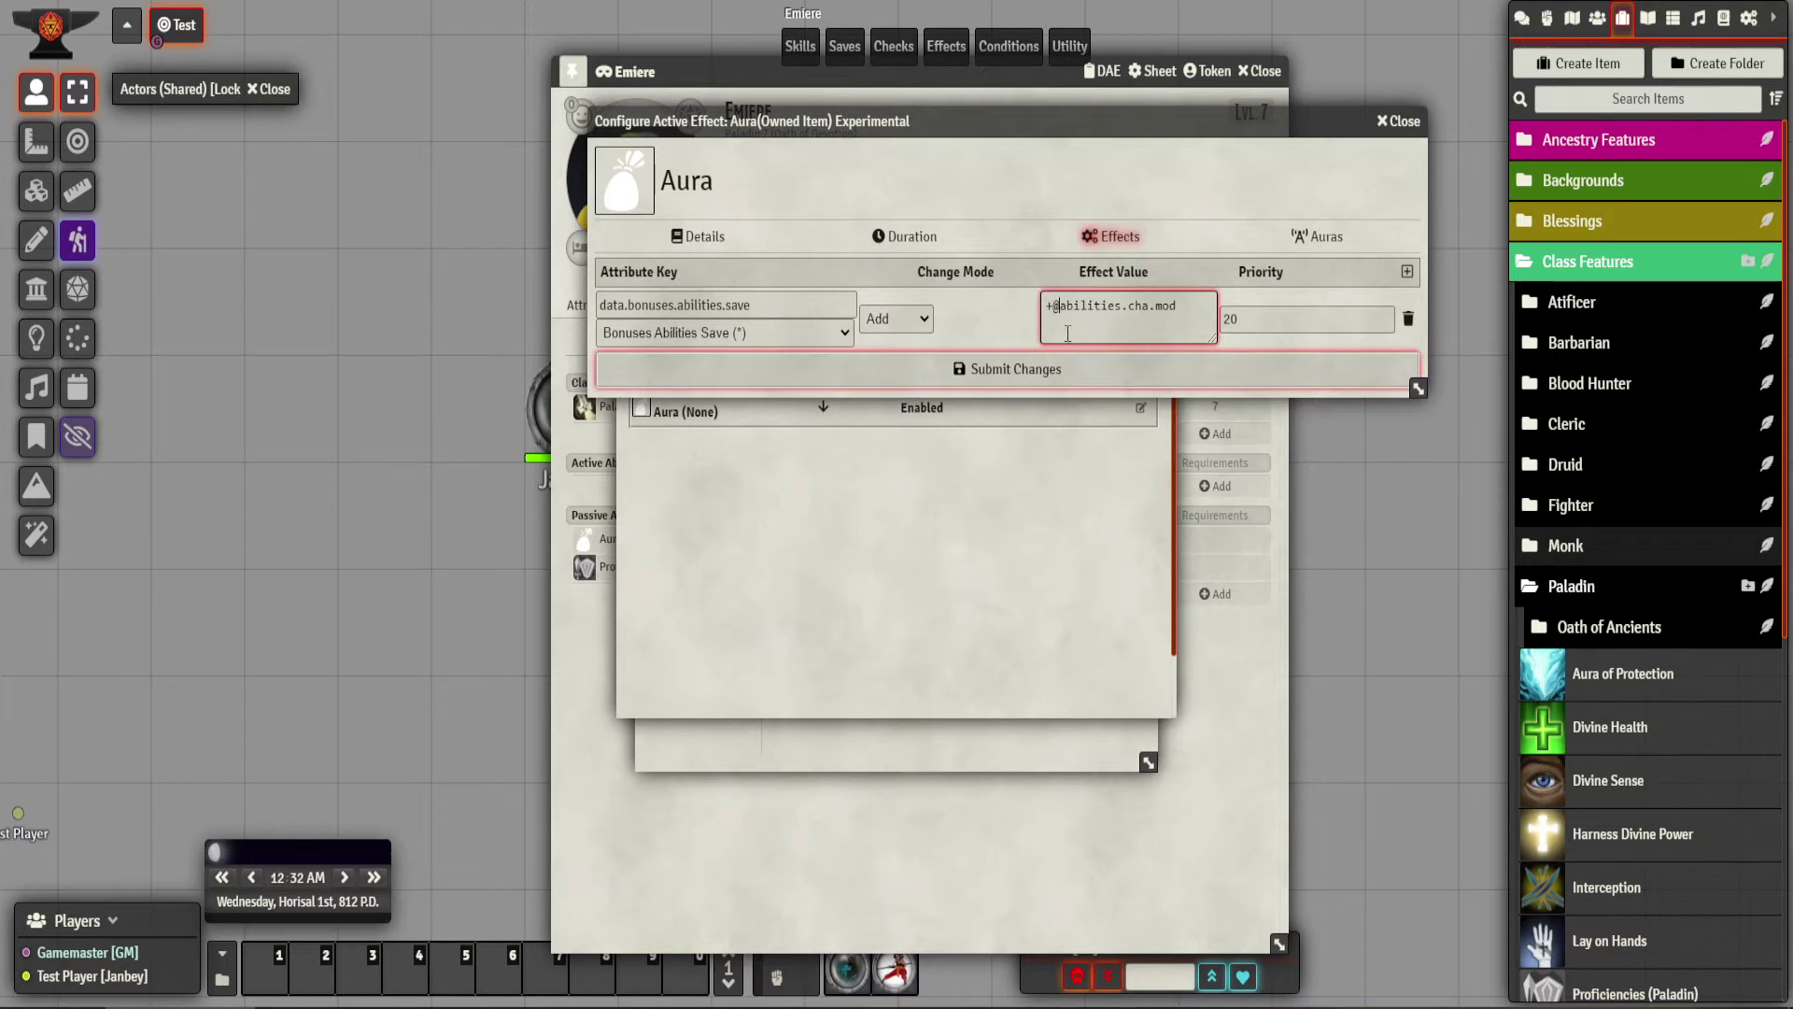
pyautogui.click(1043, 366)
# Close the DAE window, Aura item sheet and Emiere's sheet, then select Janbey's token.
pyautogui.click(1528, 20)
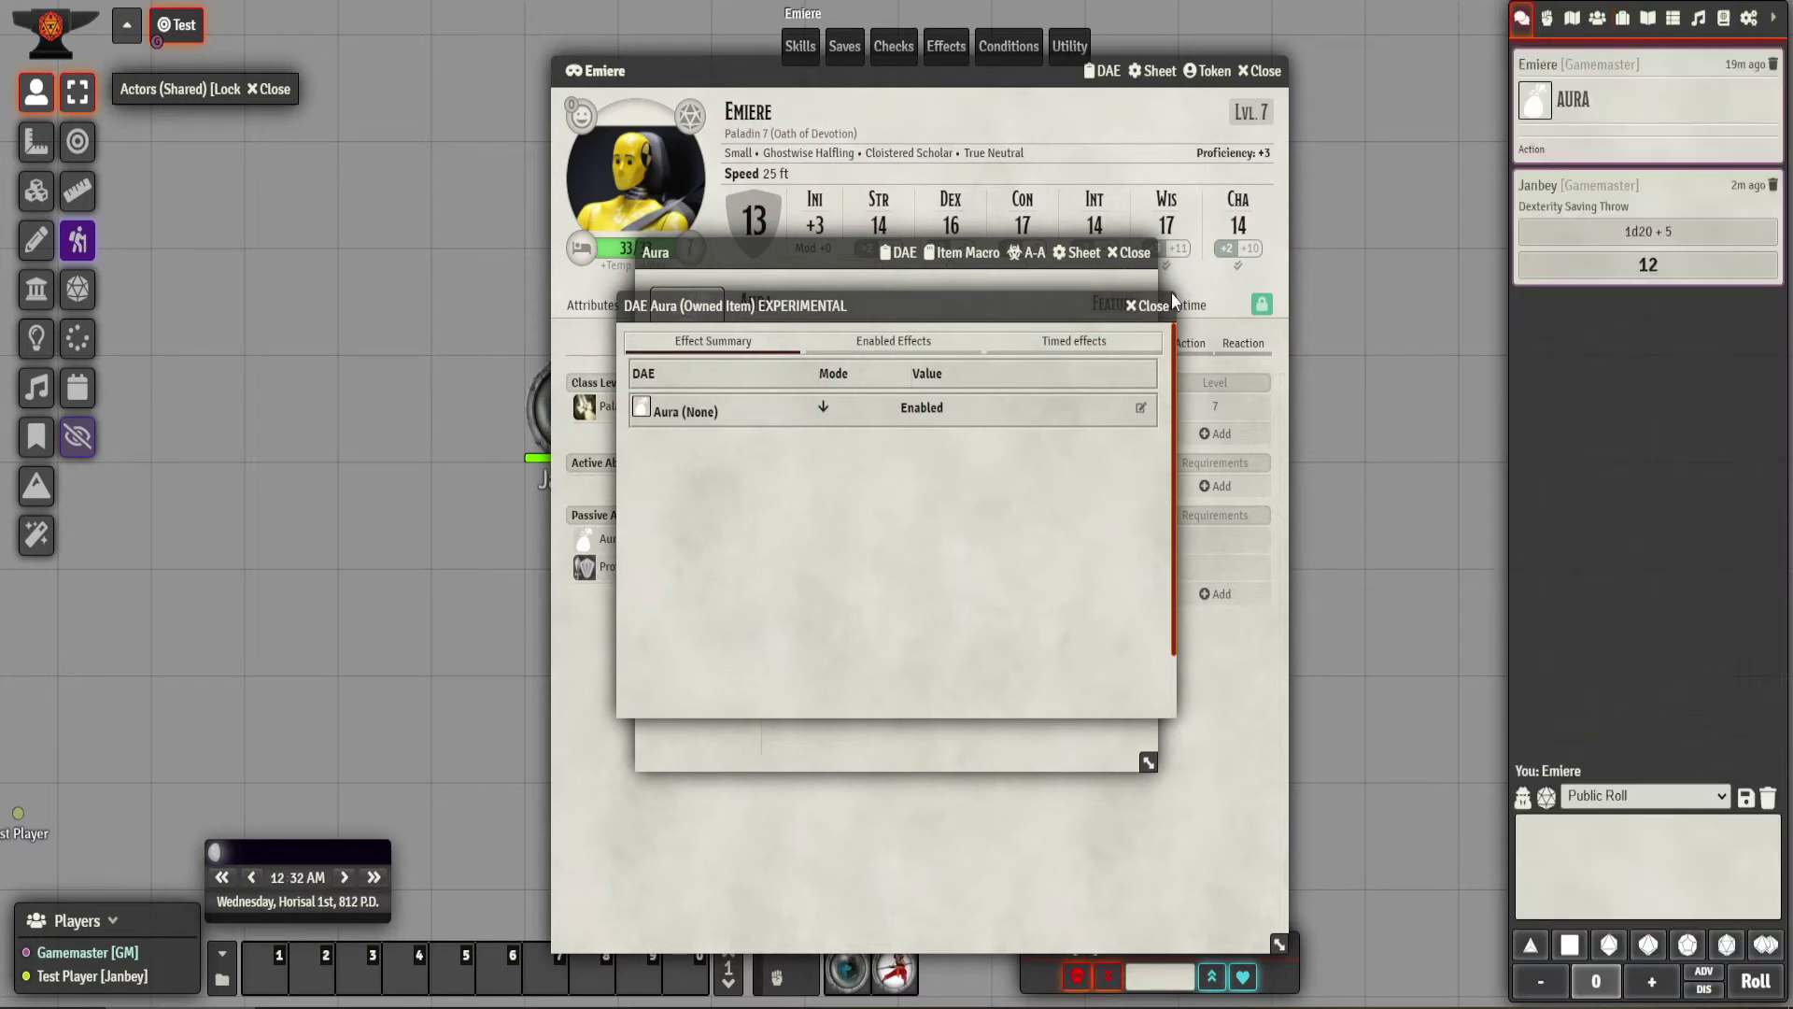
pyautogui.click(1147, 302)
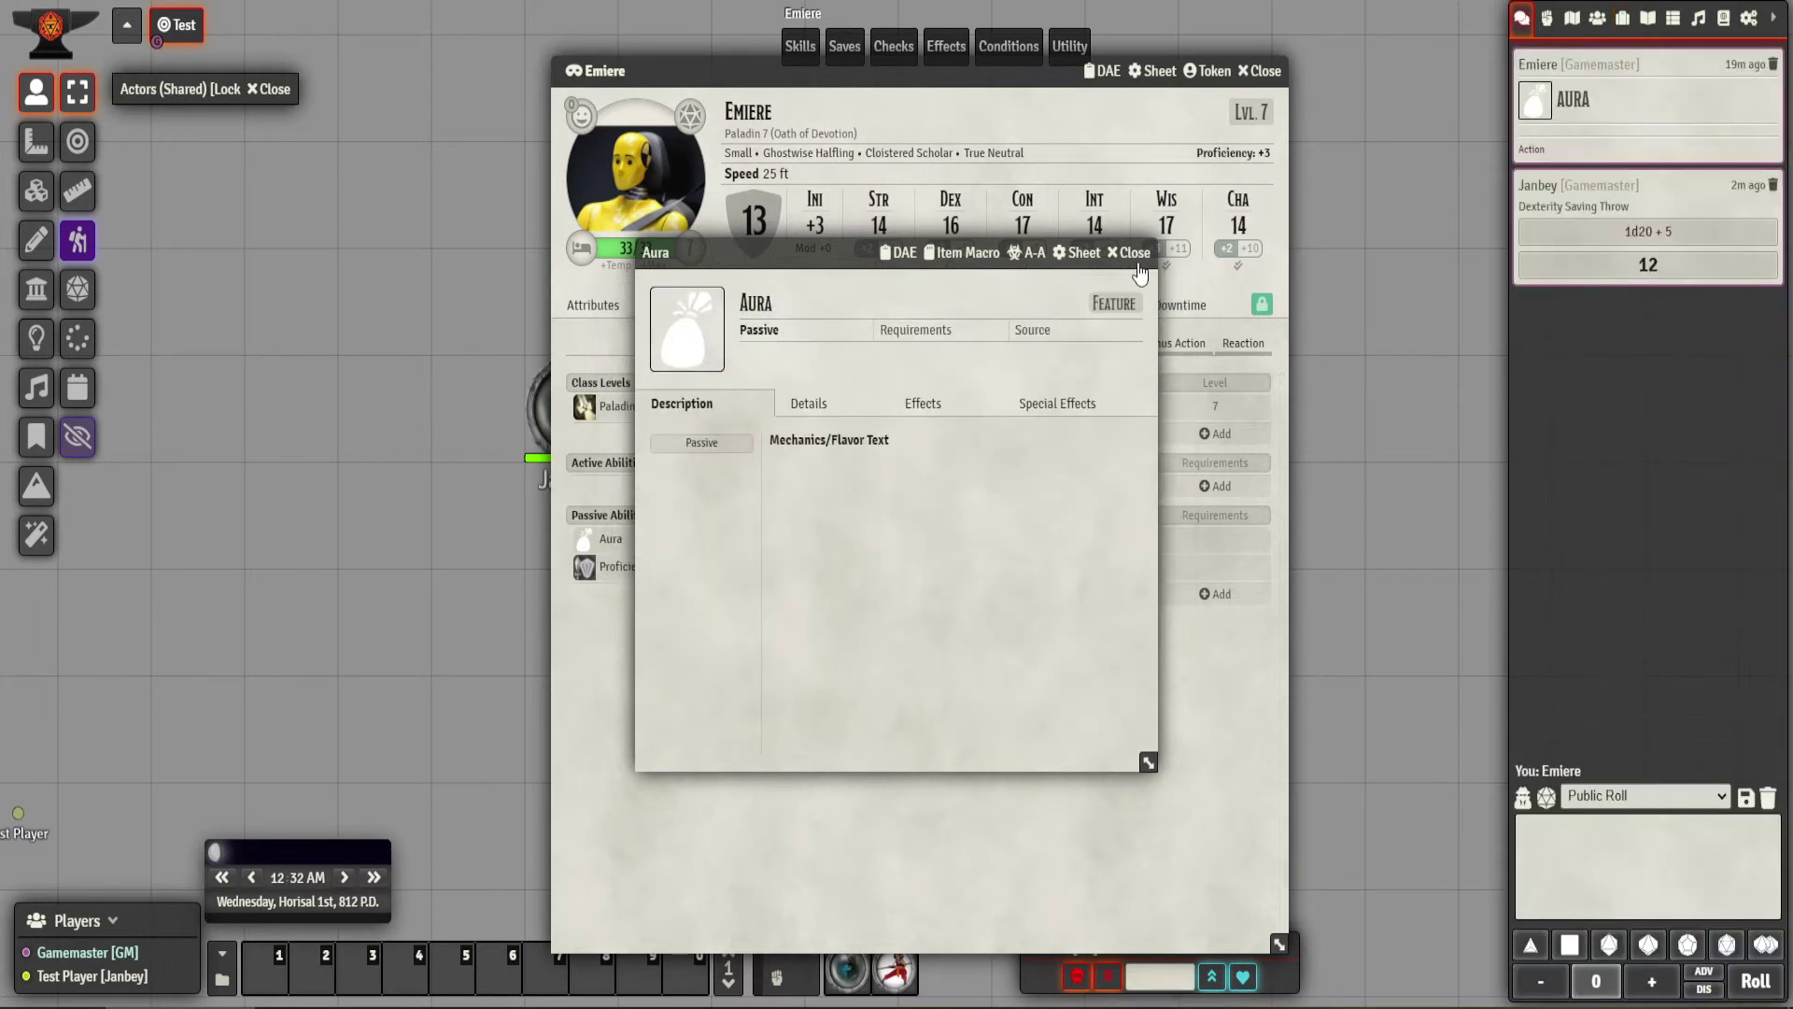
pyautogui.click(1134, 254)
pyautogui.click(1261, 73)
pyautogui.click(586, 427)
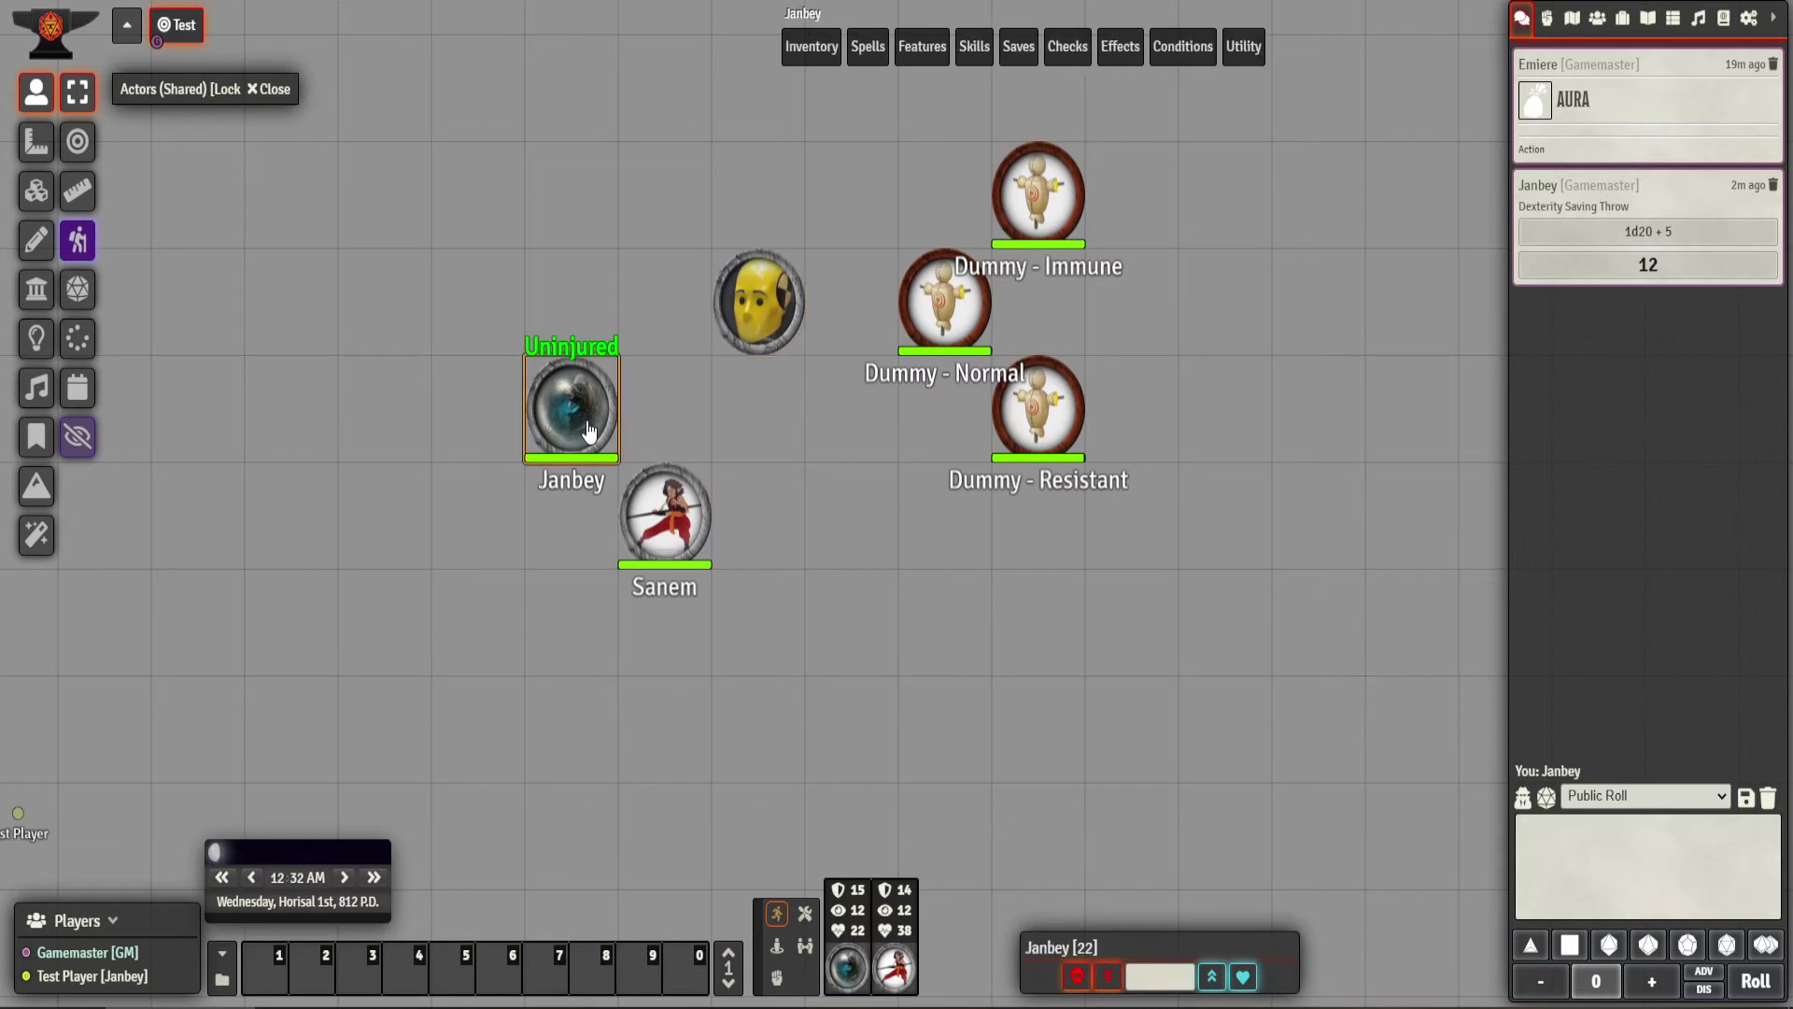
# Roll a normal Strength saving throw for Janbey.
pyautogui.doubleClick(589, 430)
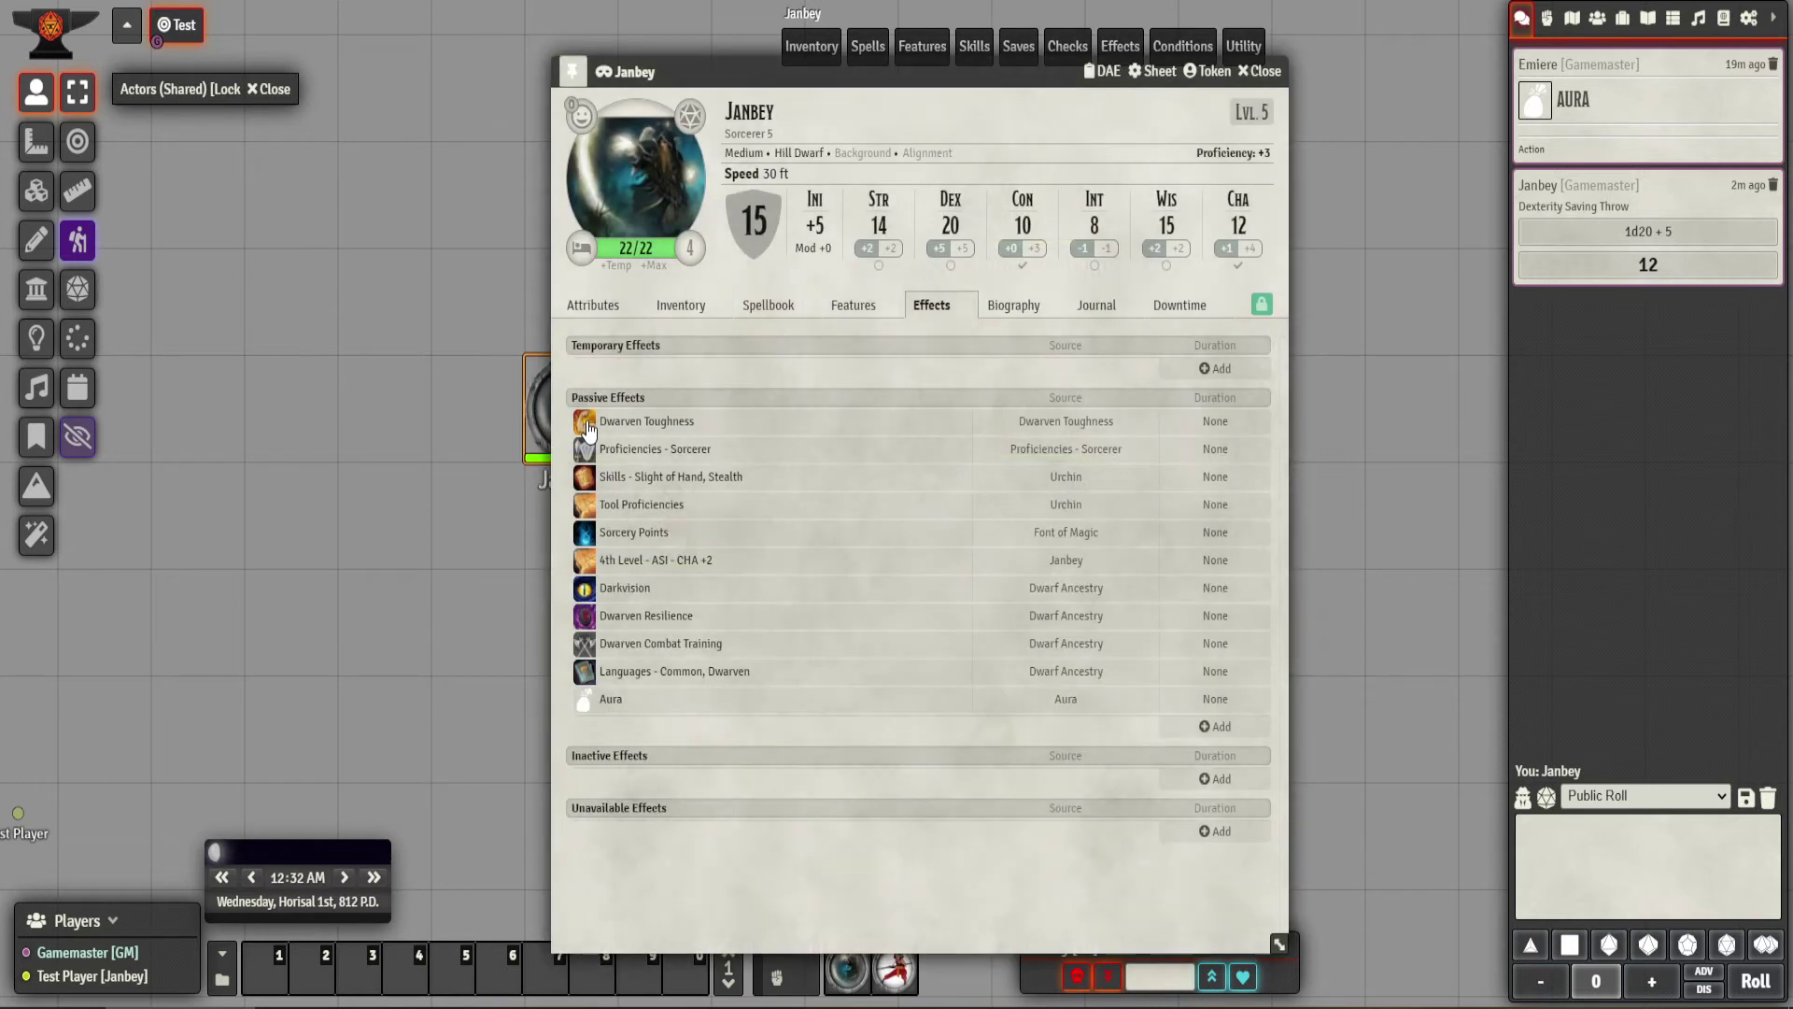
pyautogui.click(878, 198)
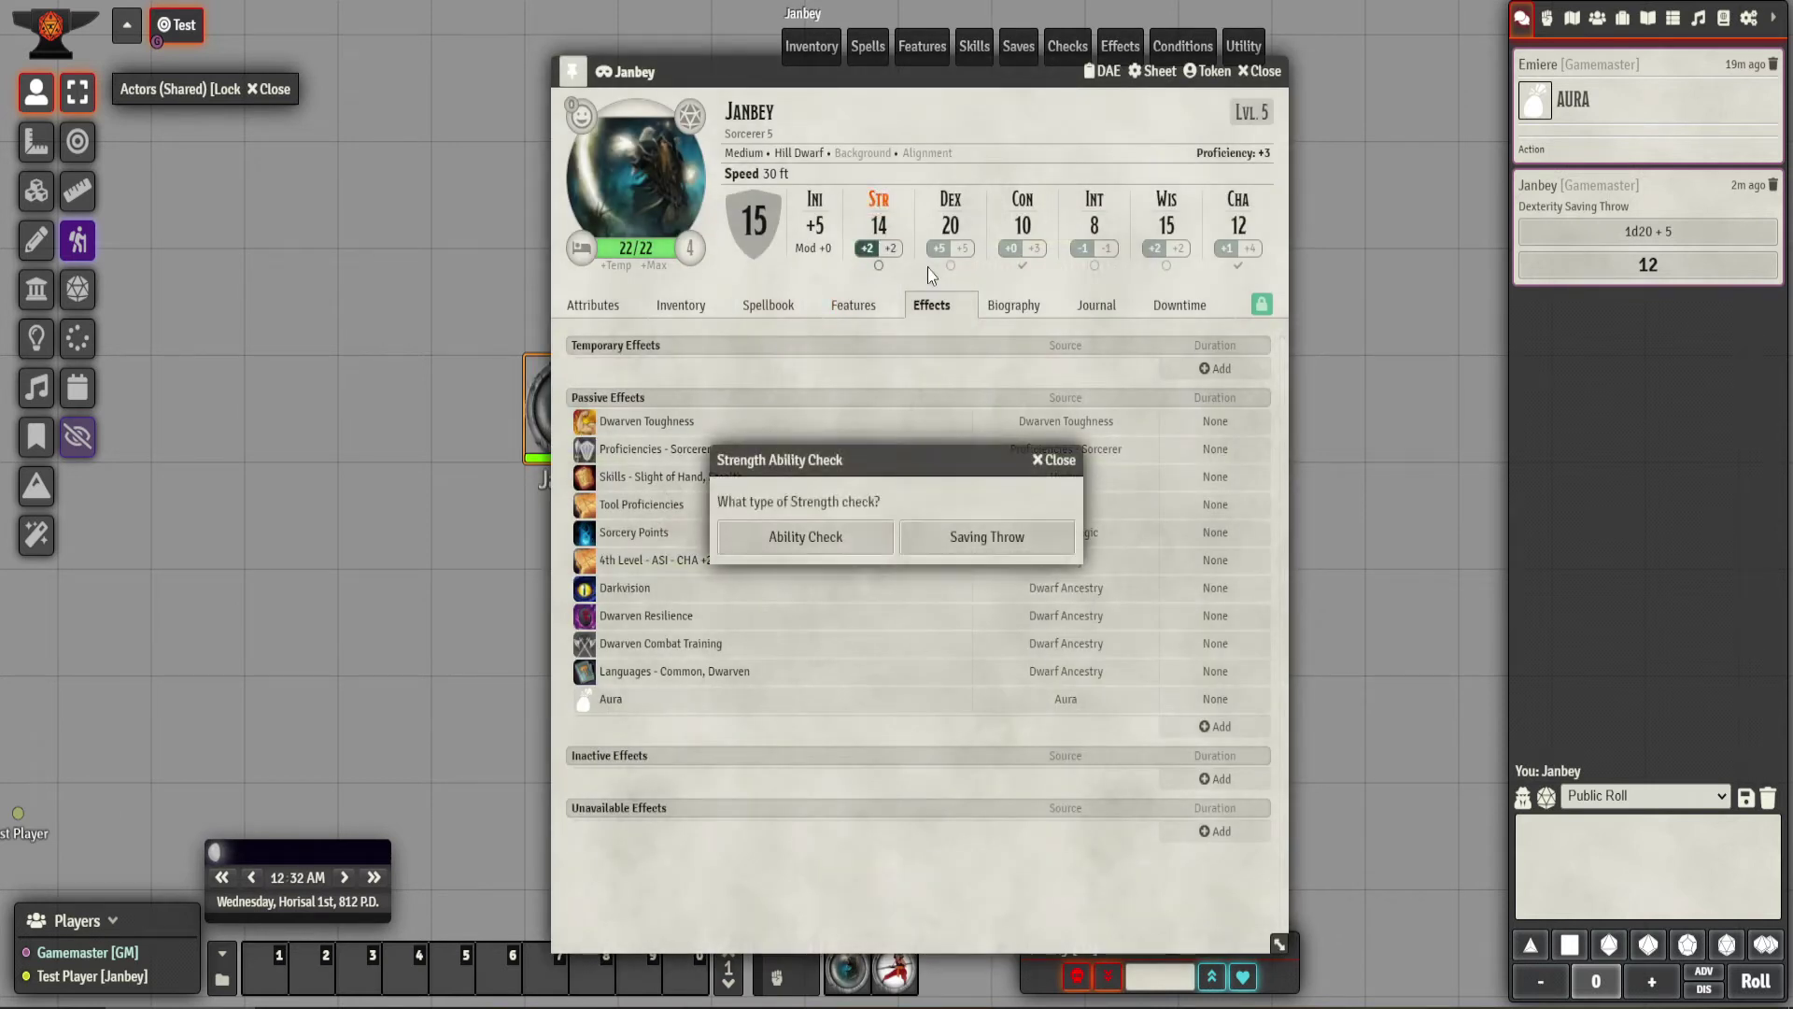
pyautogui.click(952, 535)
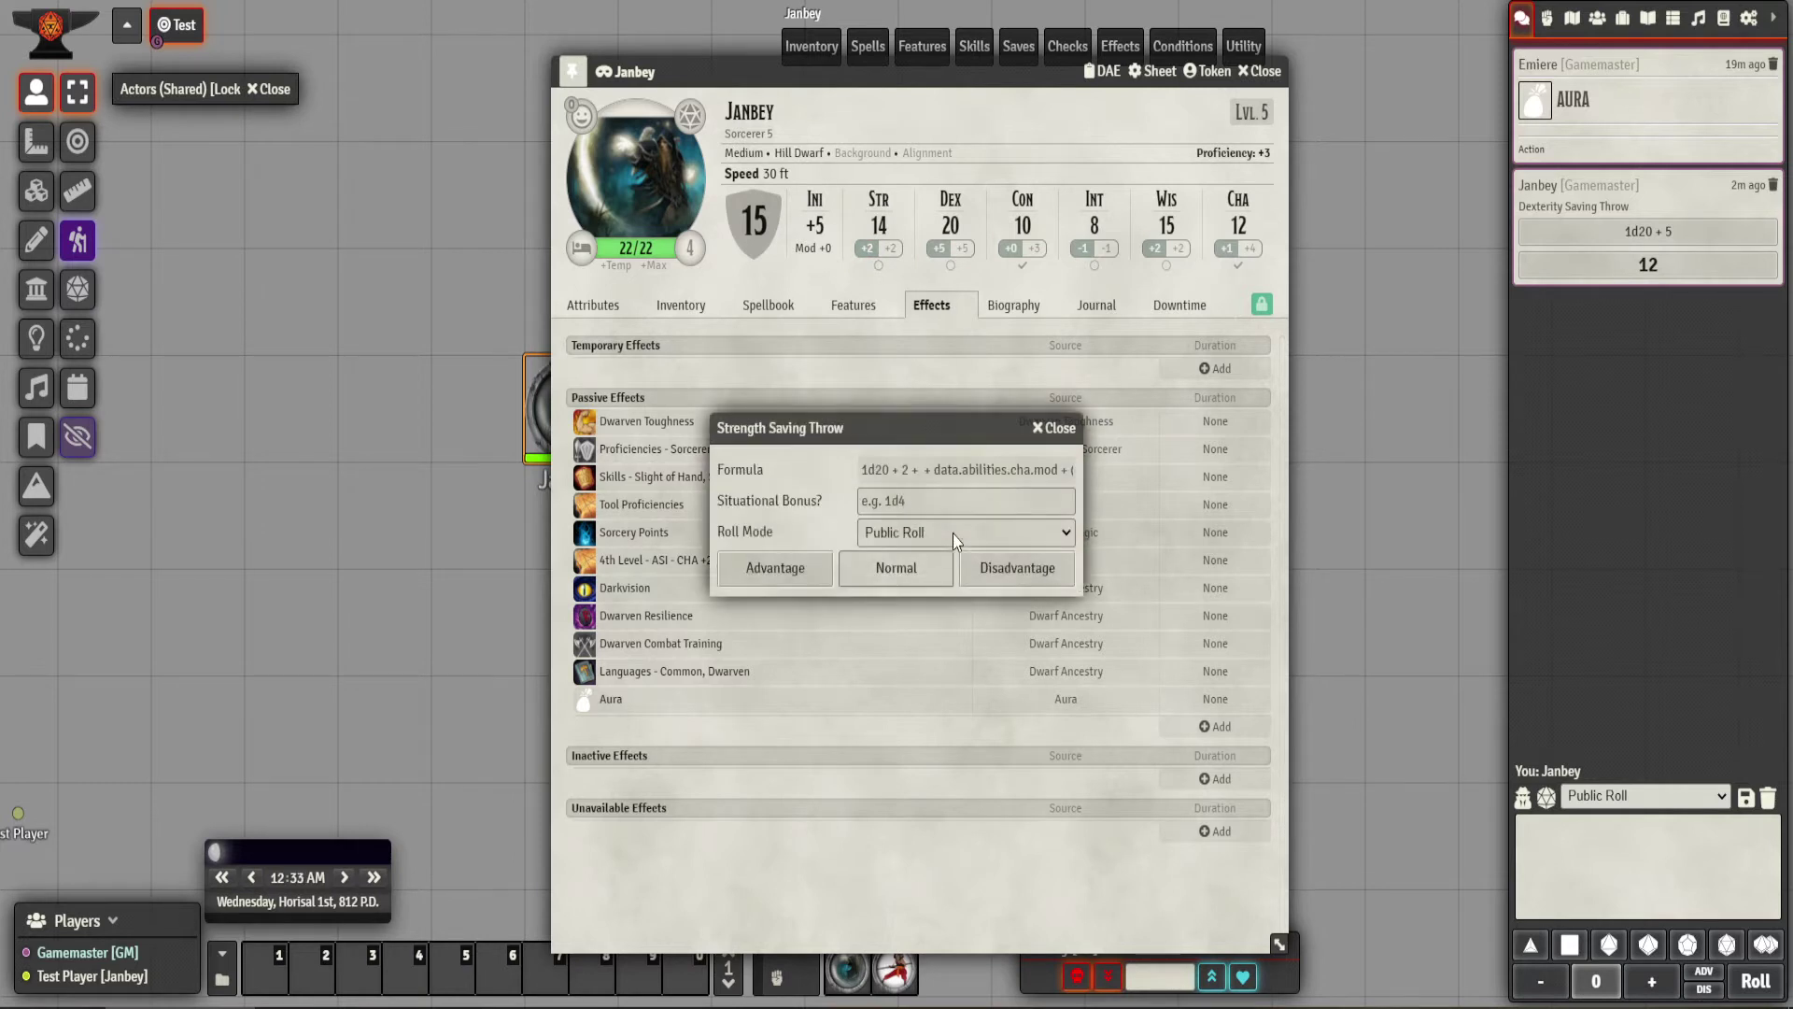
pyautogui.click(904, 568)
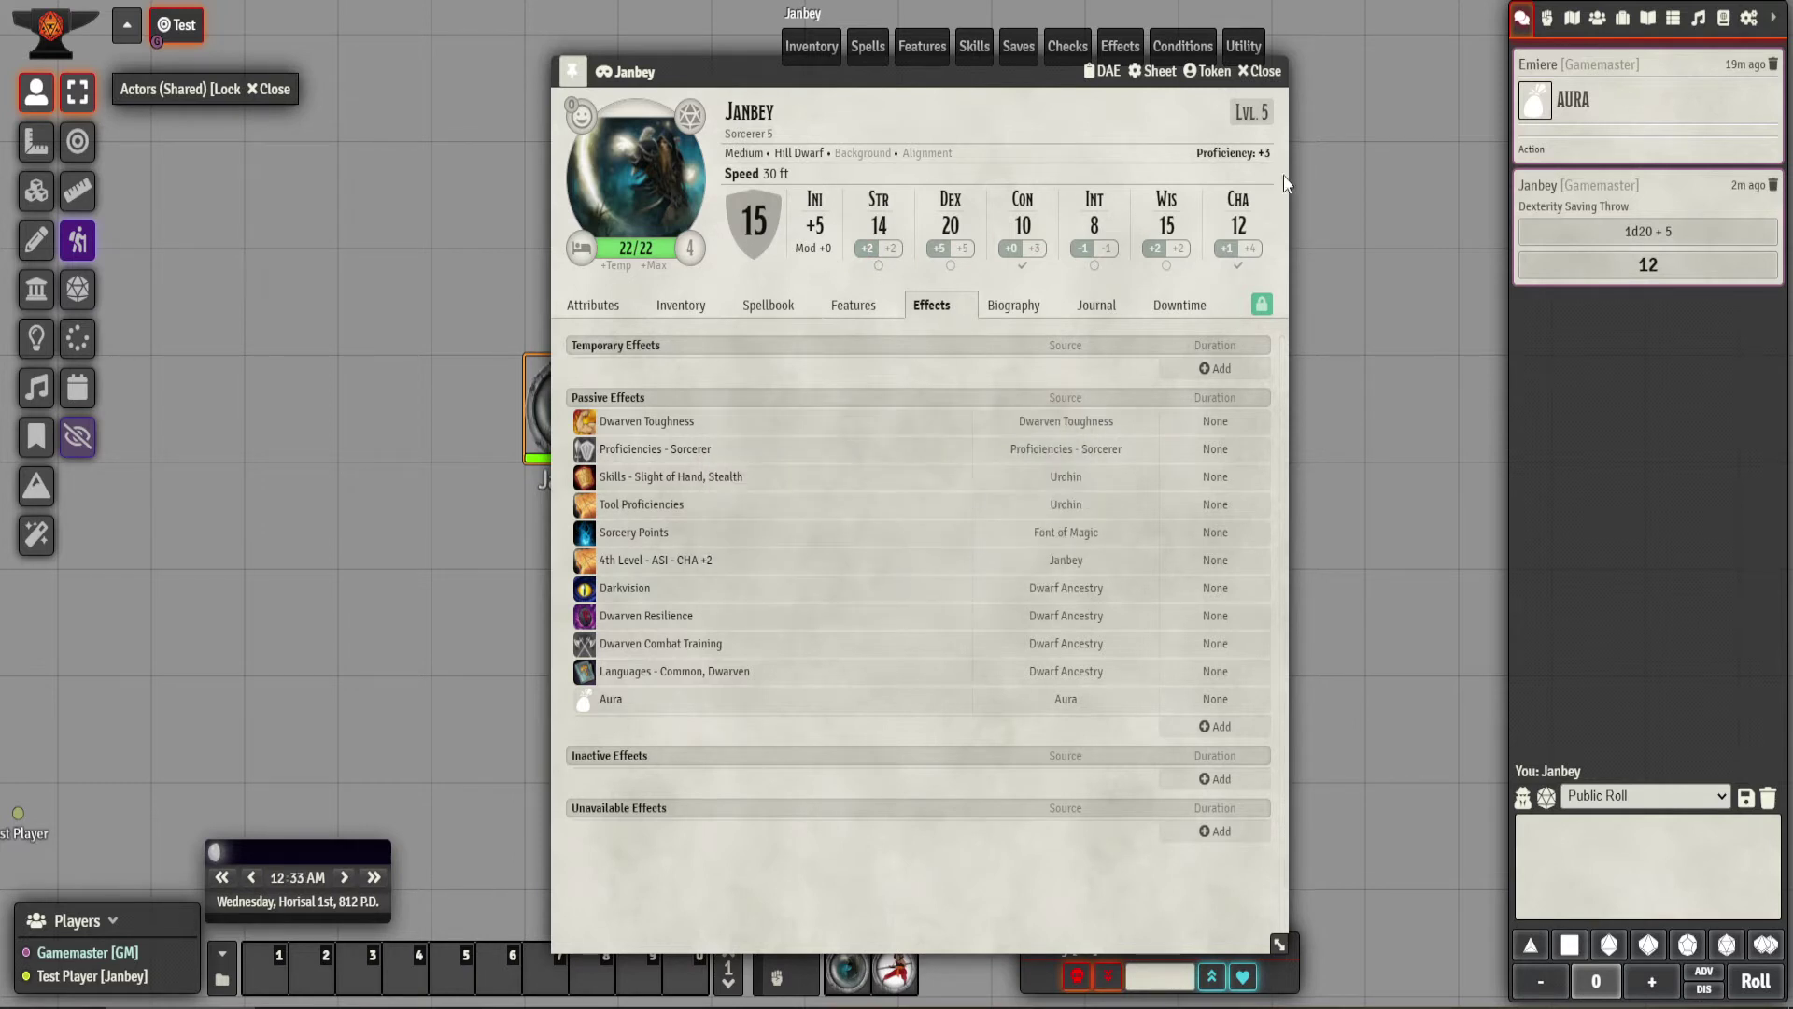
pyautogui.click(1267, 77)
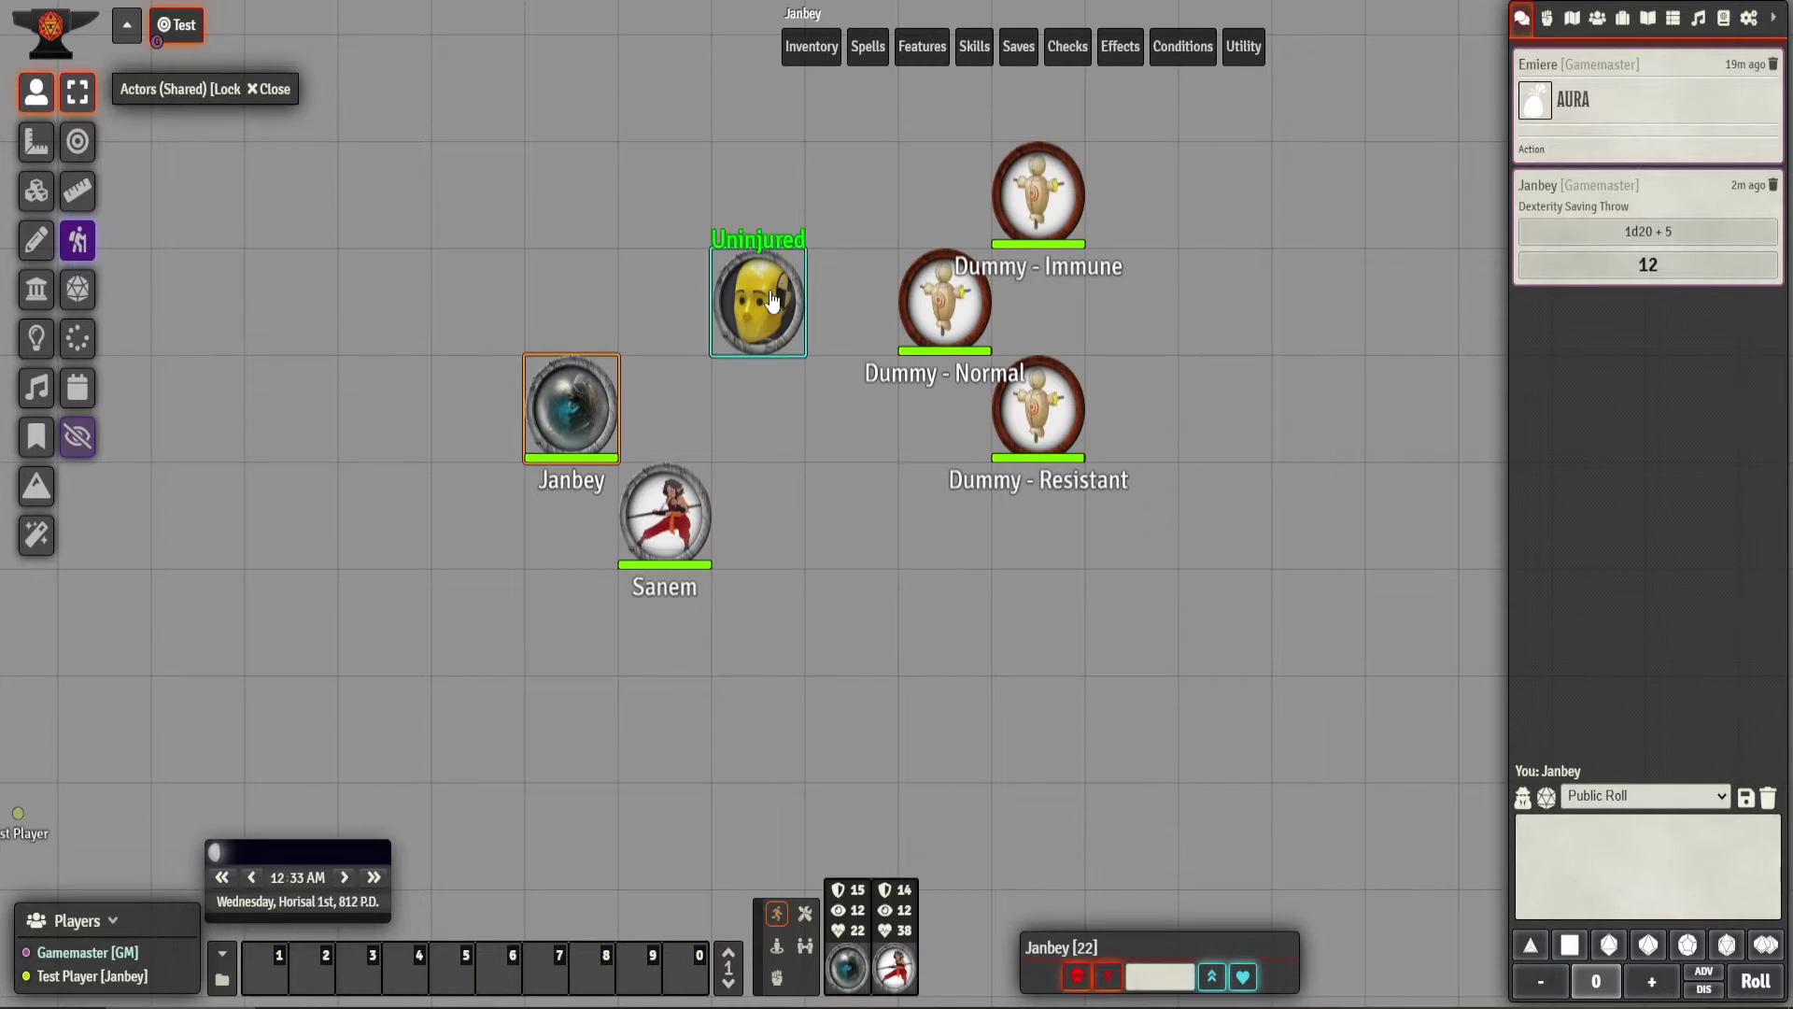
# Move Emiere's token away and delete the Aura effect from Sanem's sheet.
pyautogui.moveTo(758, 302); pyautogui.dragTo(1073, 575)
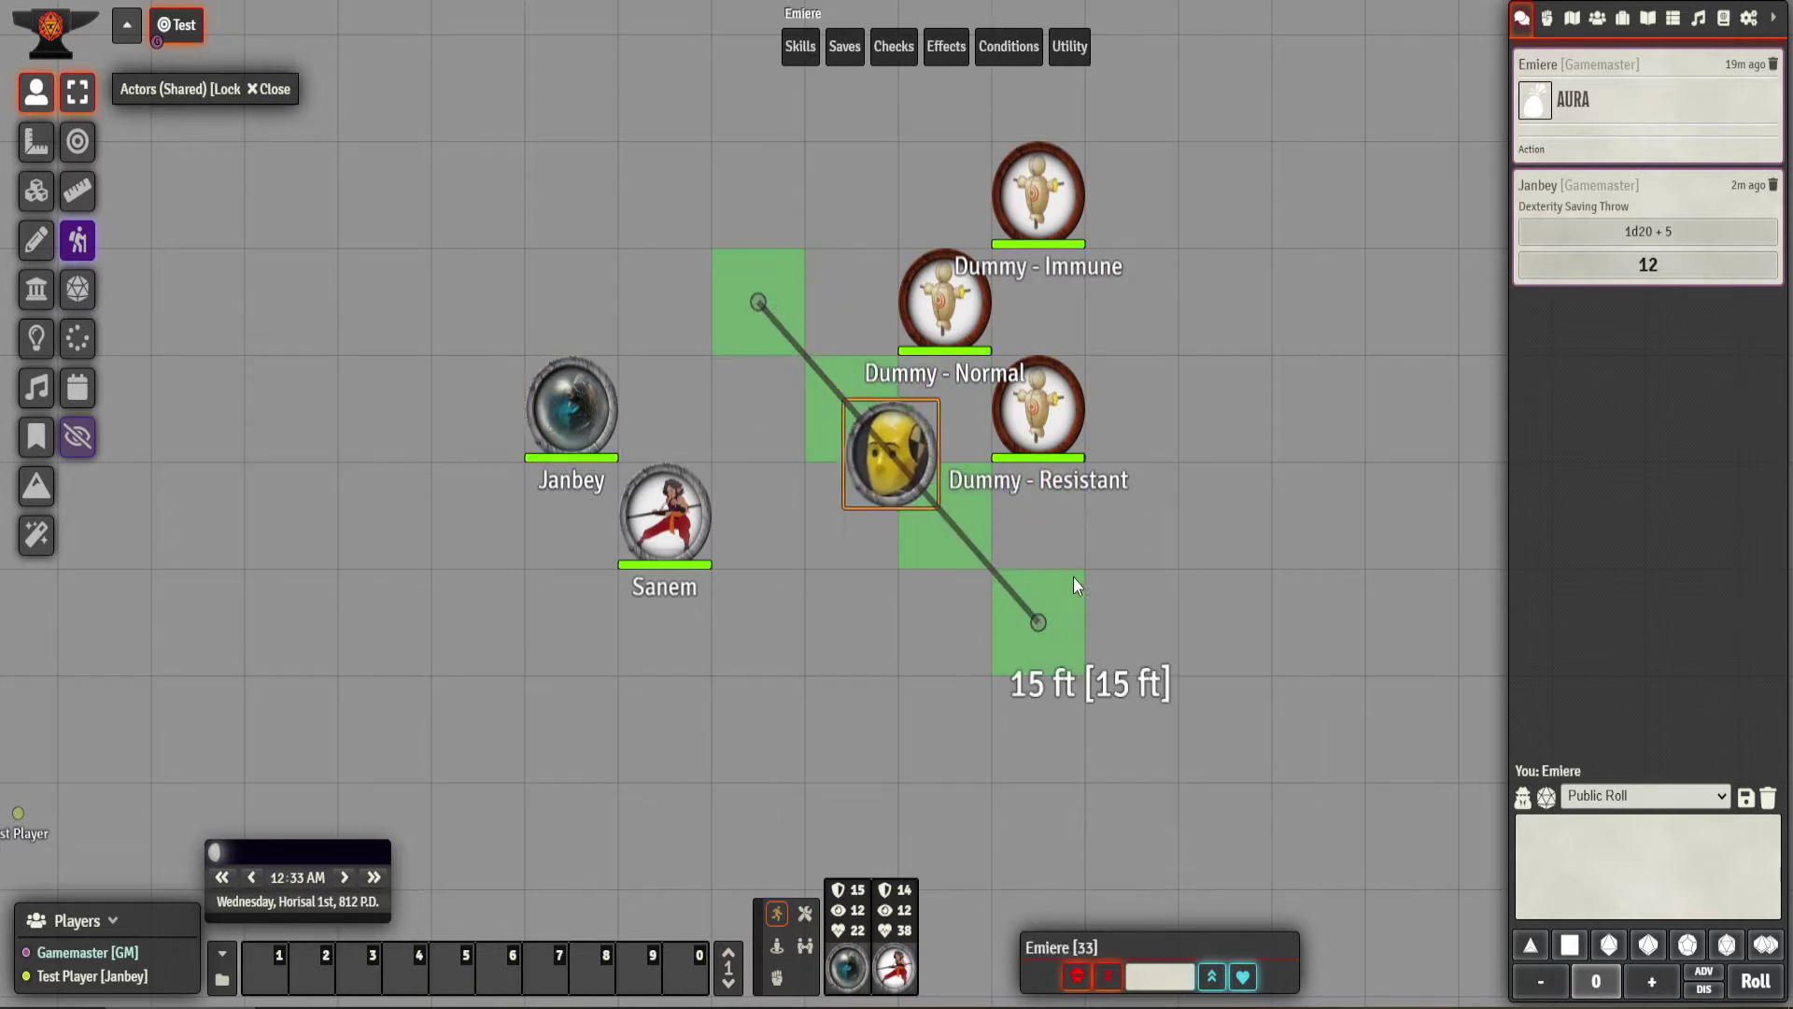
pyautogui.doubleClick(696, 502)
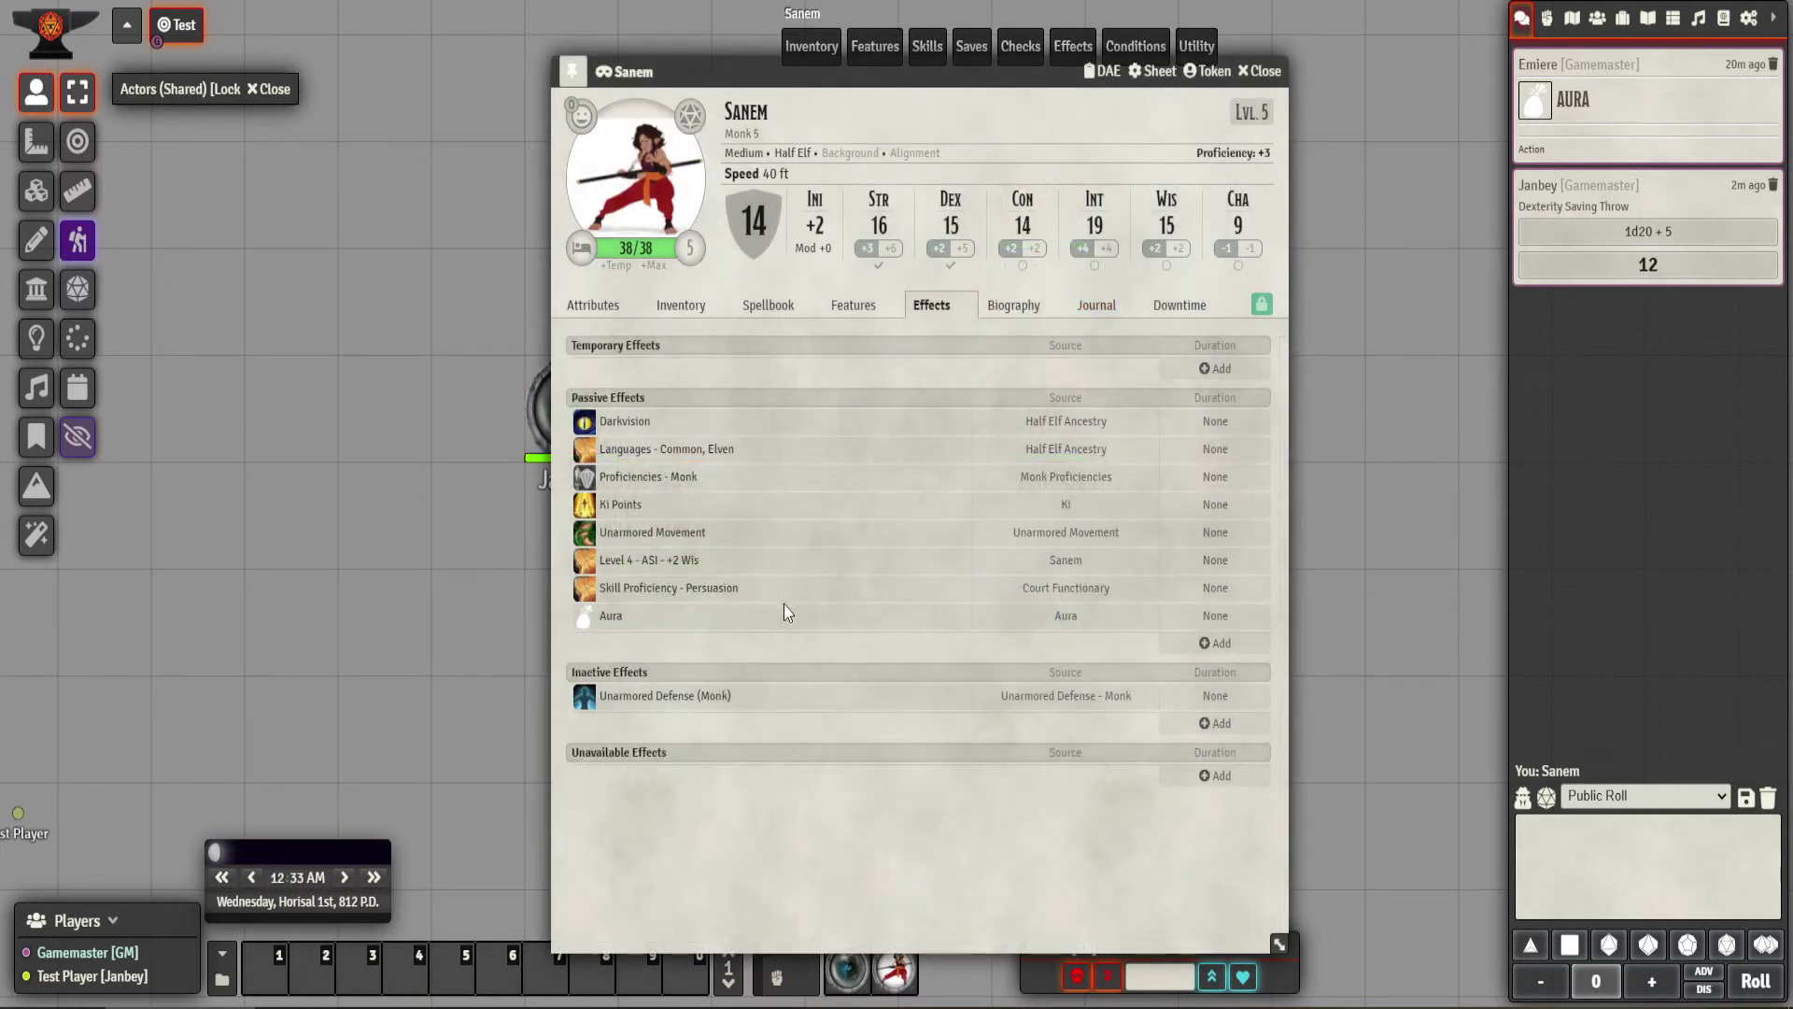
pyautogui.rightClick(754, 614)
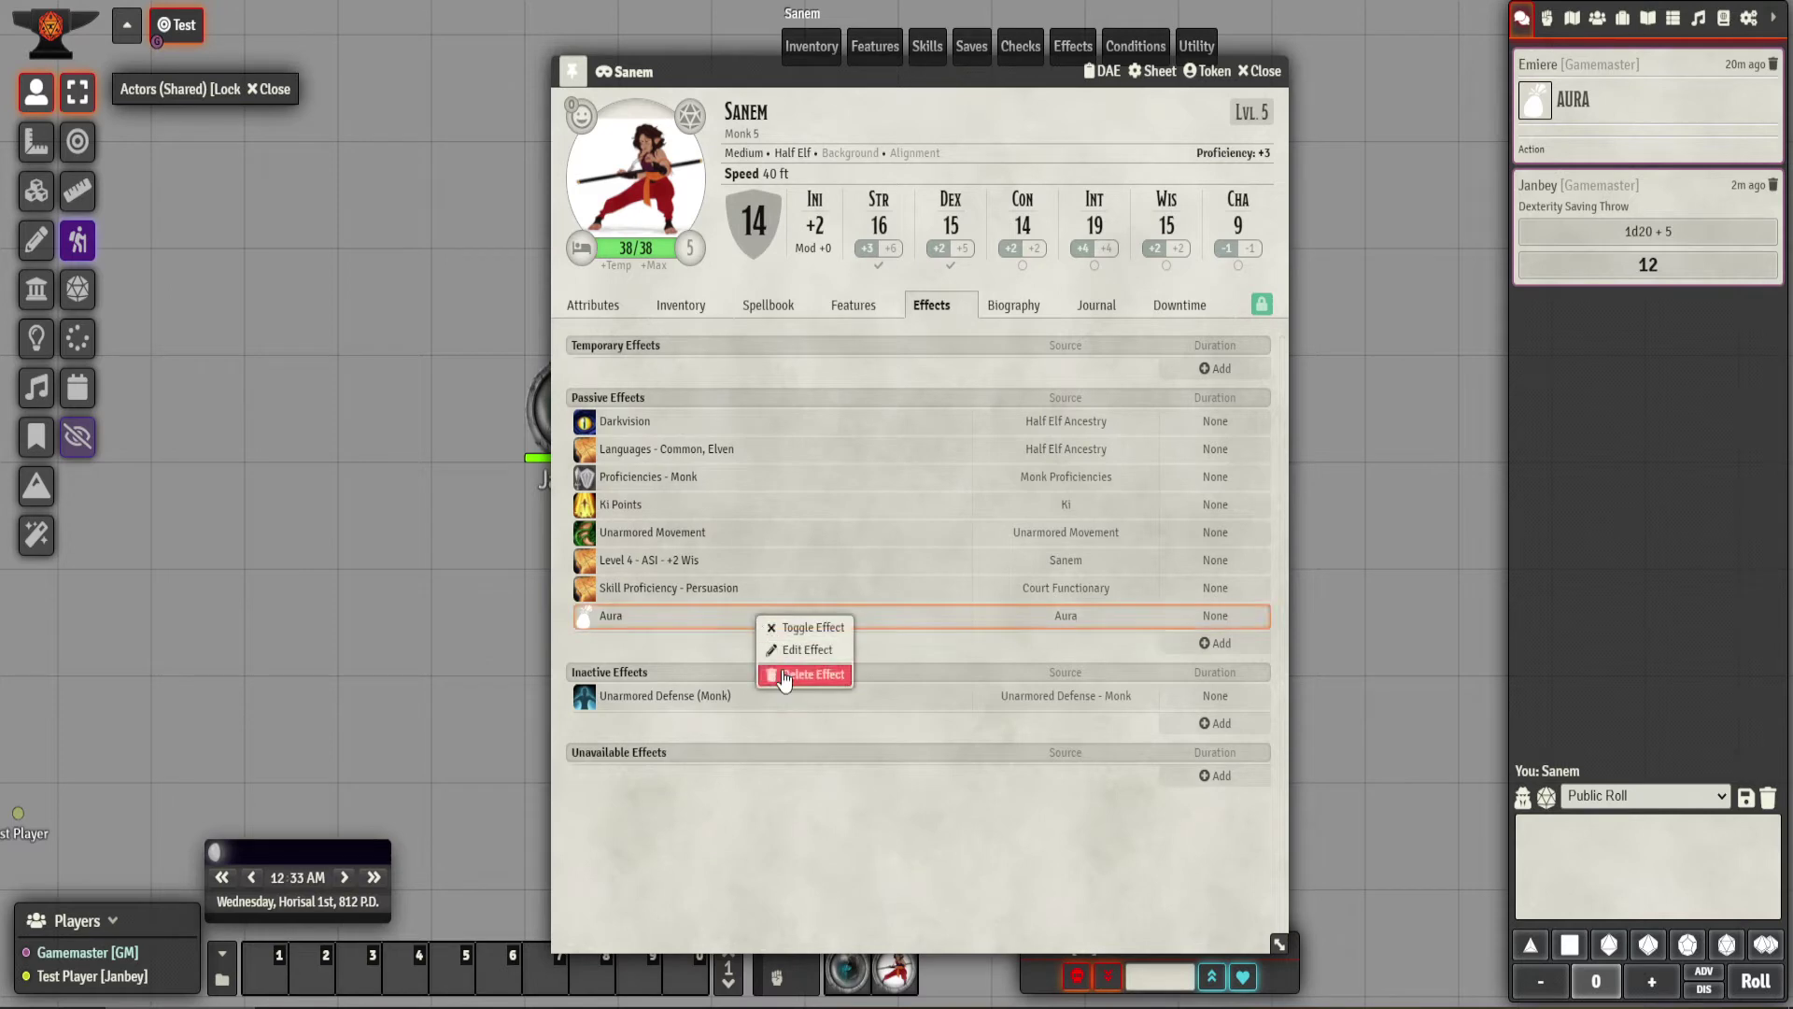
pyautogui.click(820, 644)
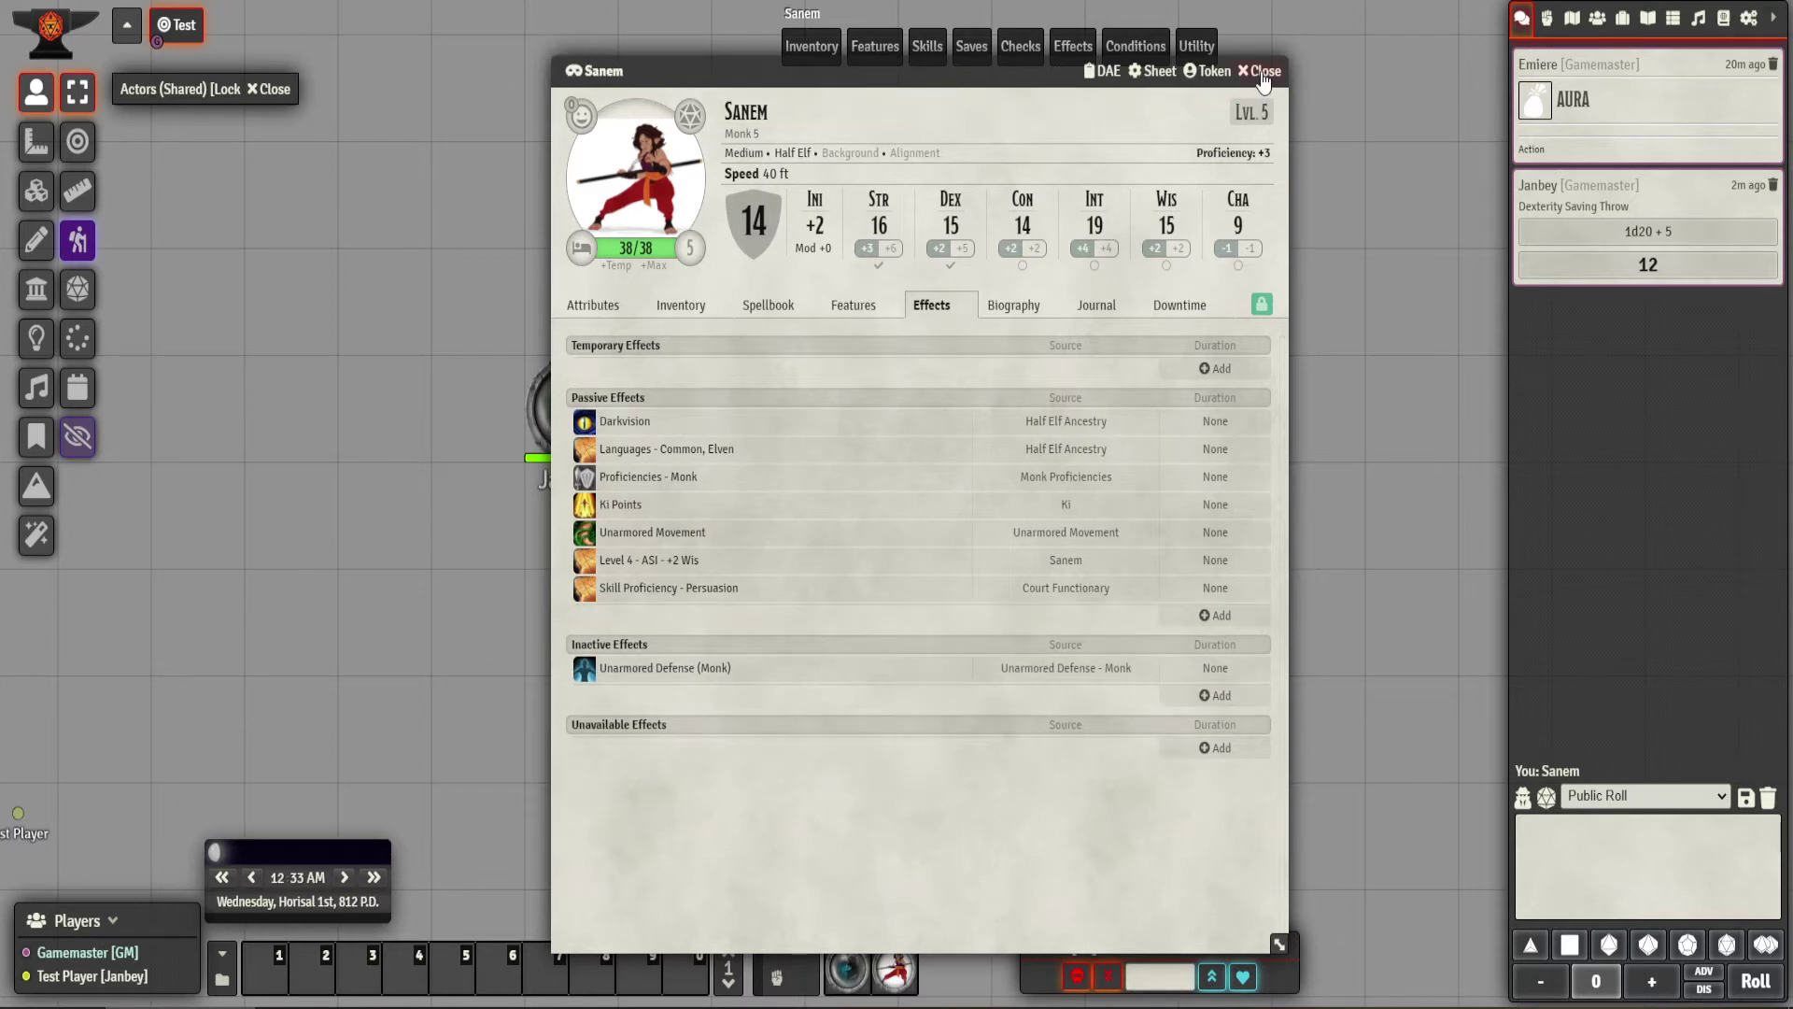
pyautogui.press('Escape')
# Check Janbey's sheet, then move Emiere's token to the square right of Janbey.
pyautogui.doubleClick(561, 411)
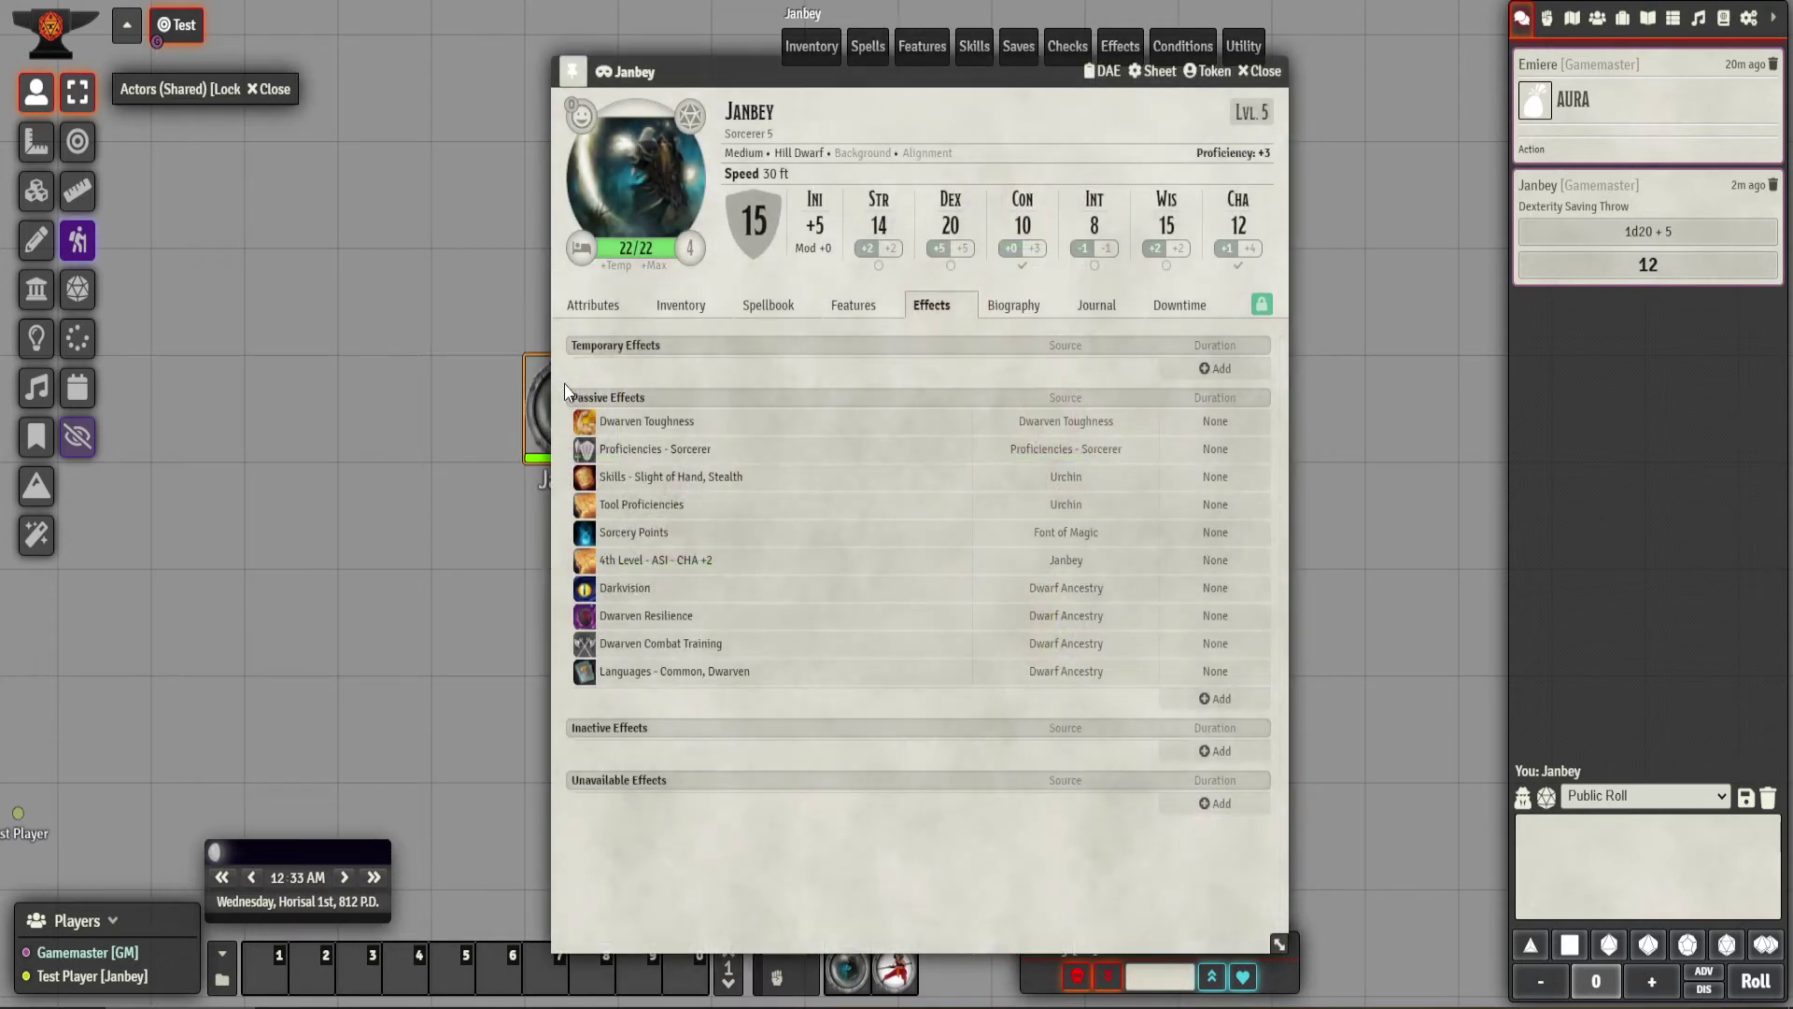
pyautogui.click(1252, 71)
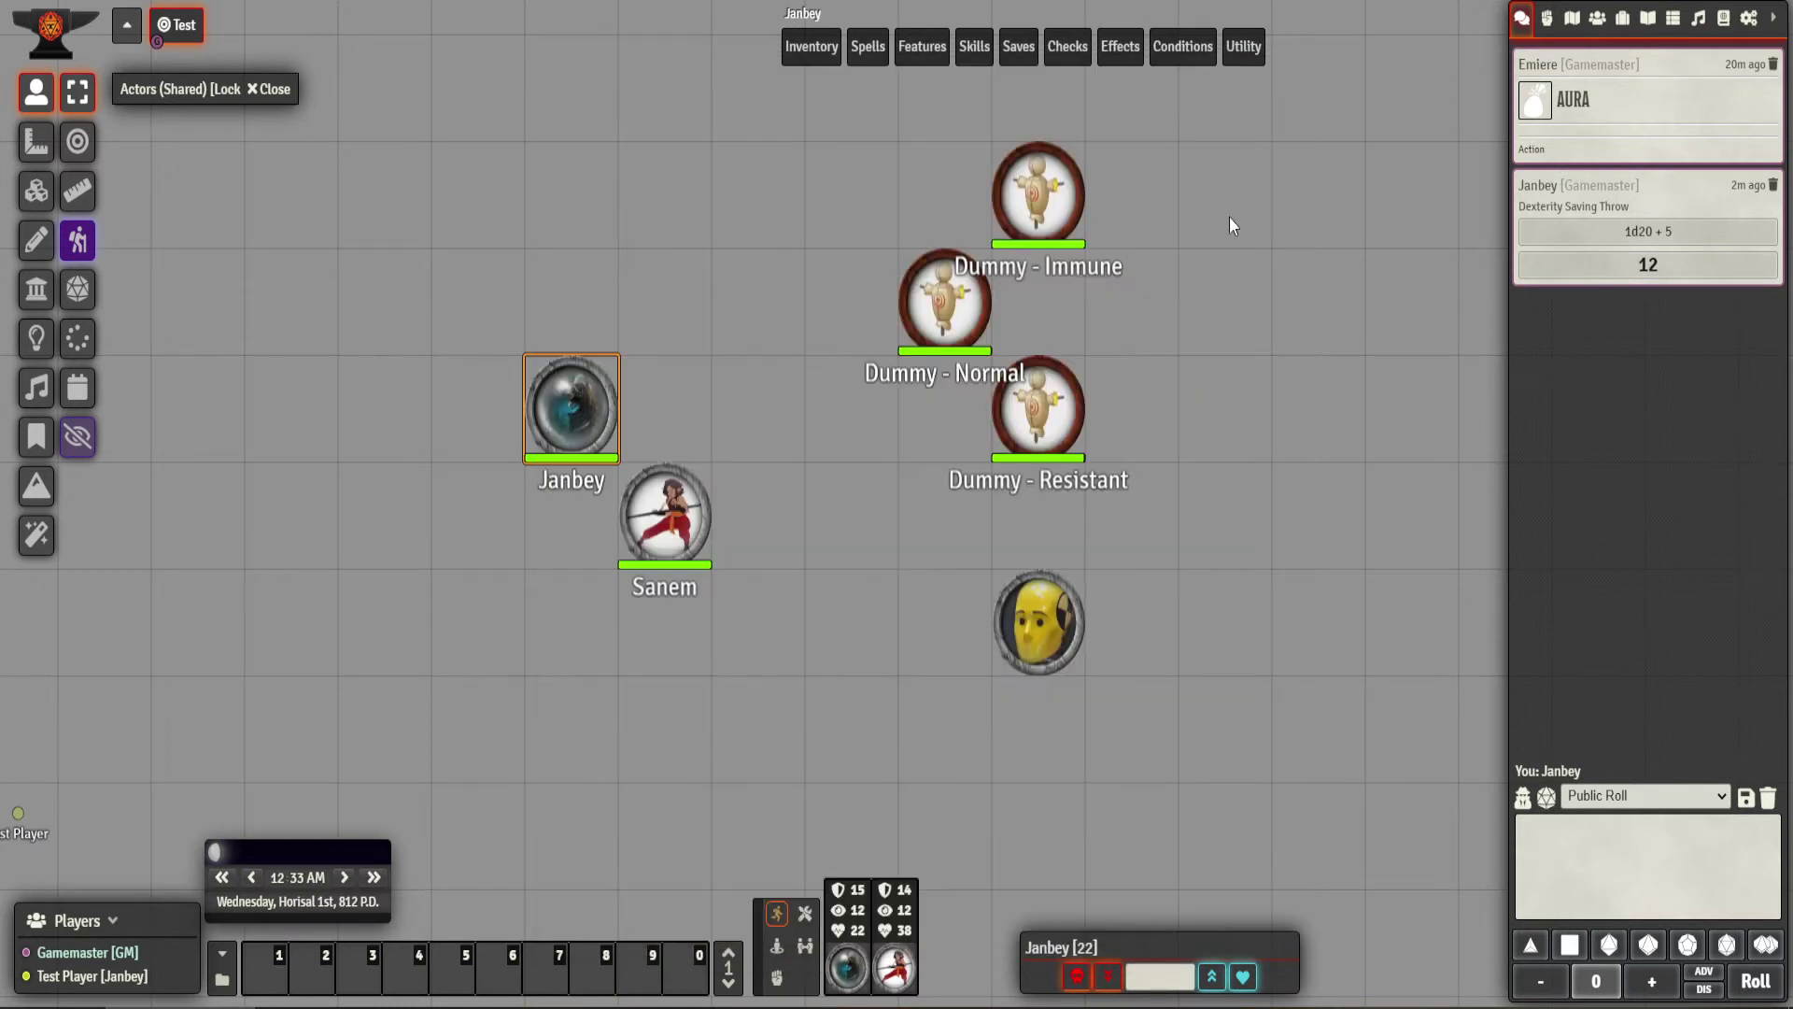
pyautogui.moveTo(1037, 618); pyautogui.dragTo(757, 411)
# Roll Sanem's normal Strength saving throw, getting 27 with the Aura's +2 bonus.
pyautogui.click(679, 512)
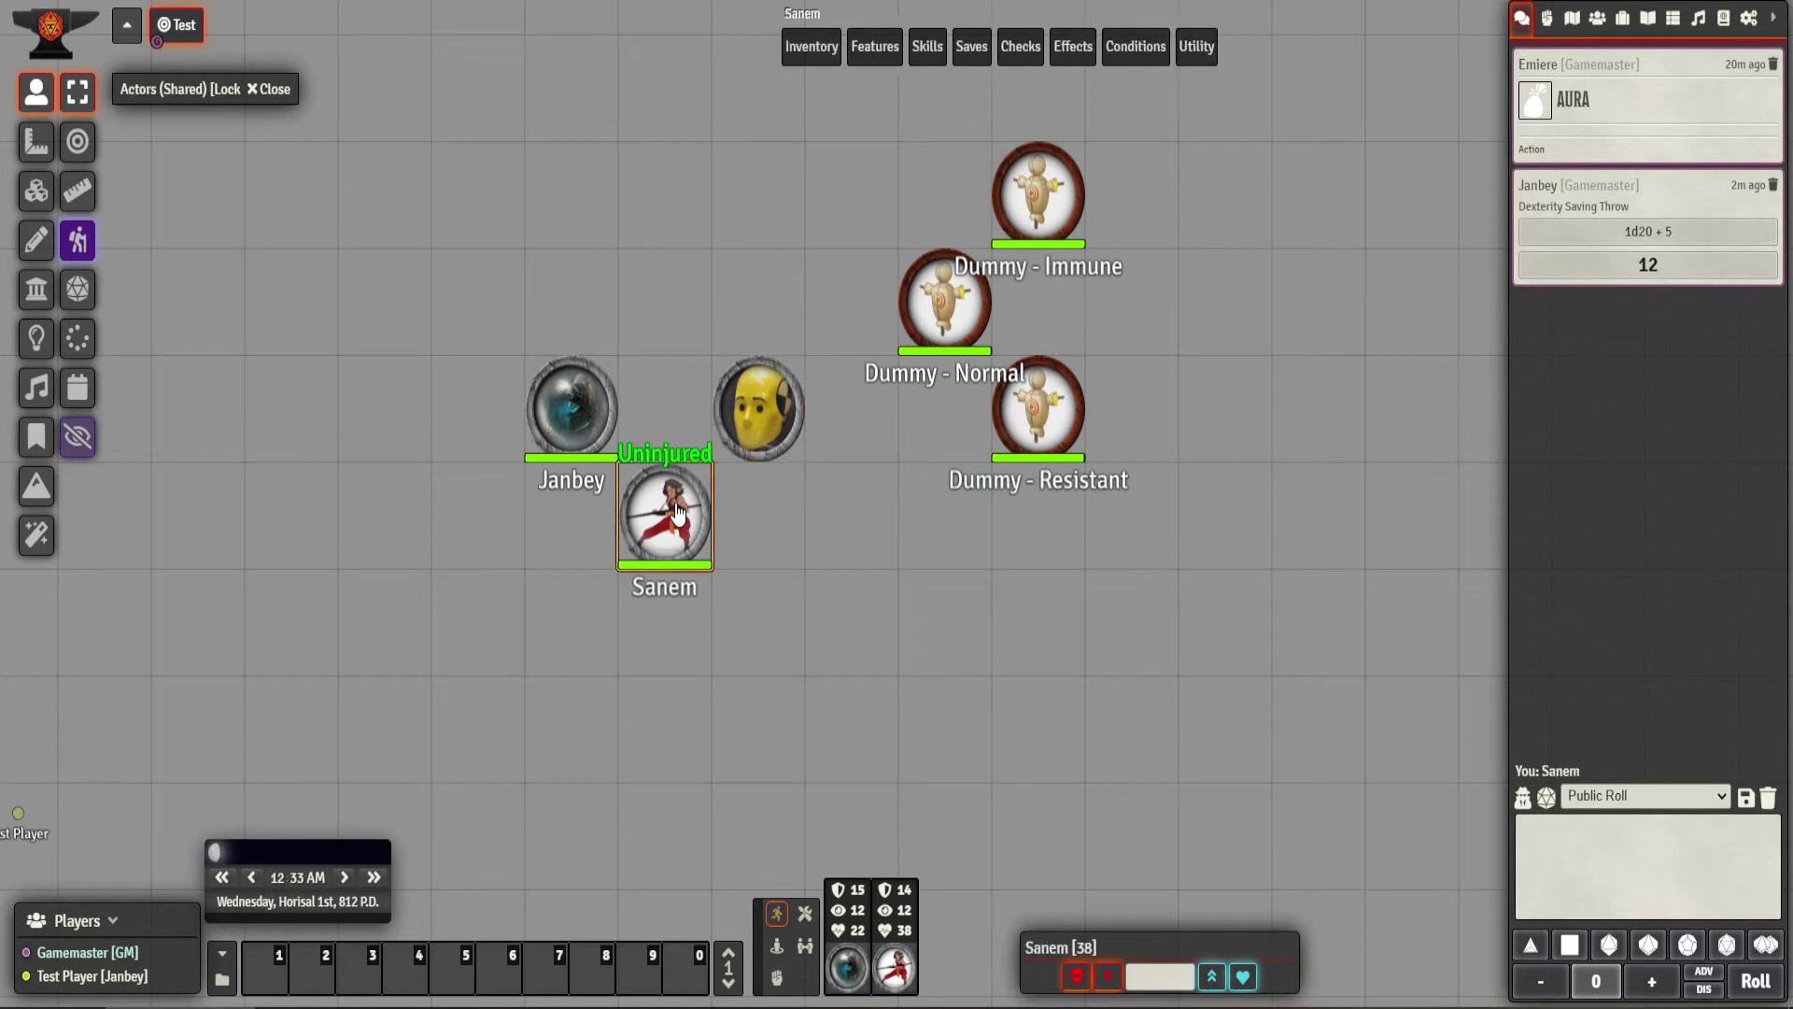
pyautogui.doubleClick(677, 512)
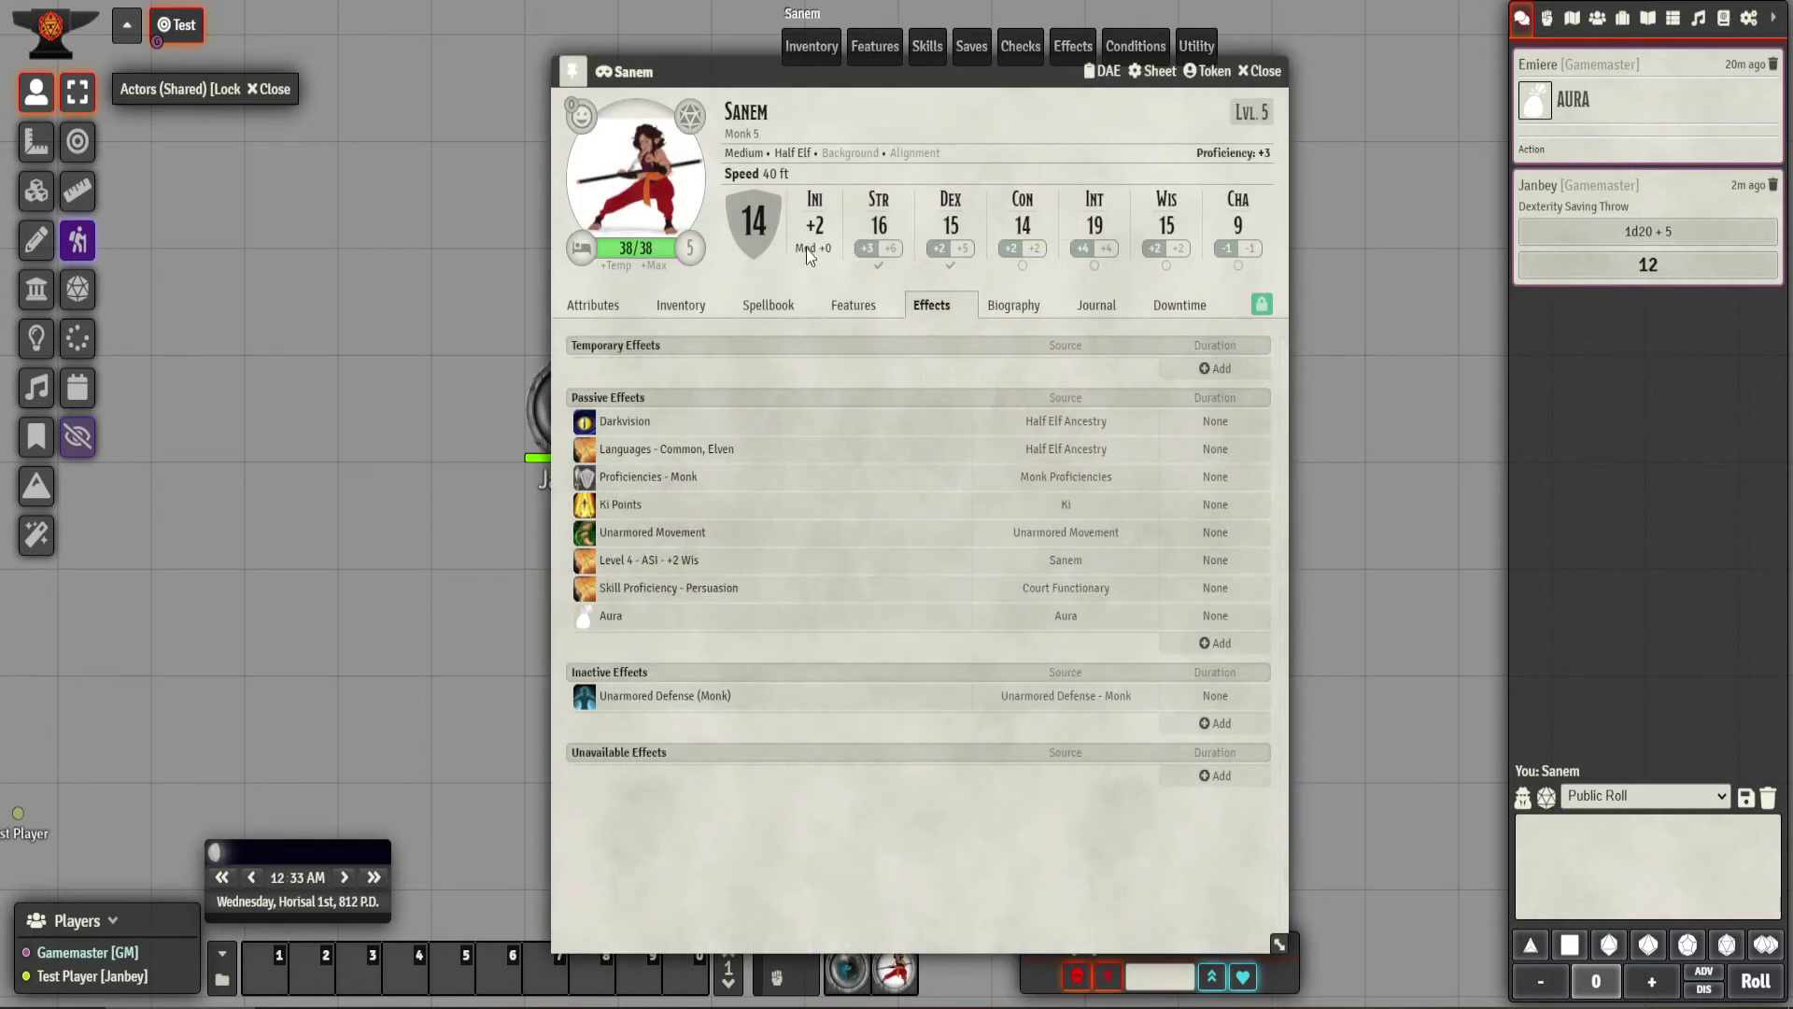
pyautogui.click(866, 247)
pyautogui.click(972, 528)
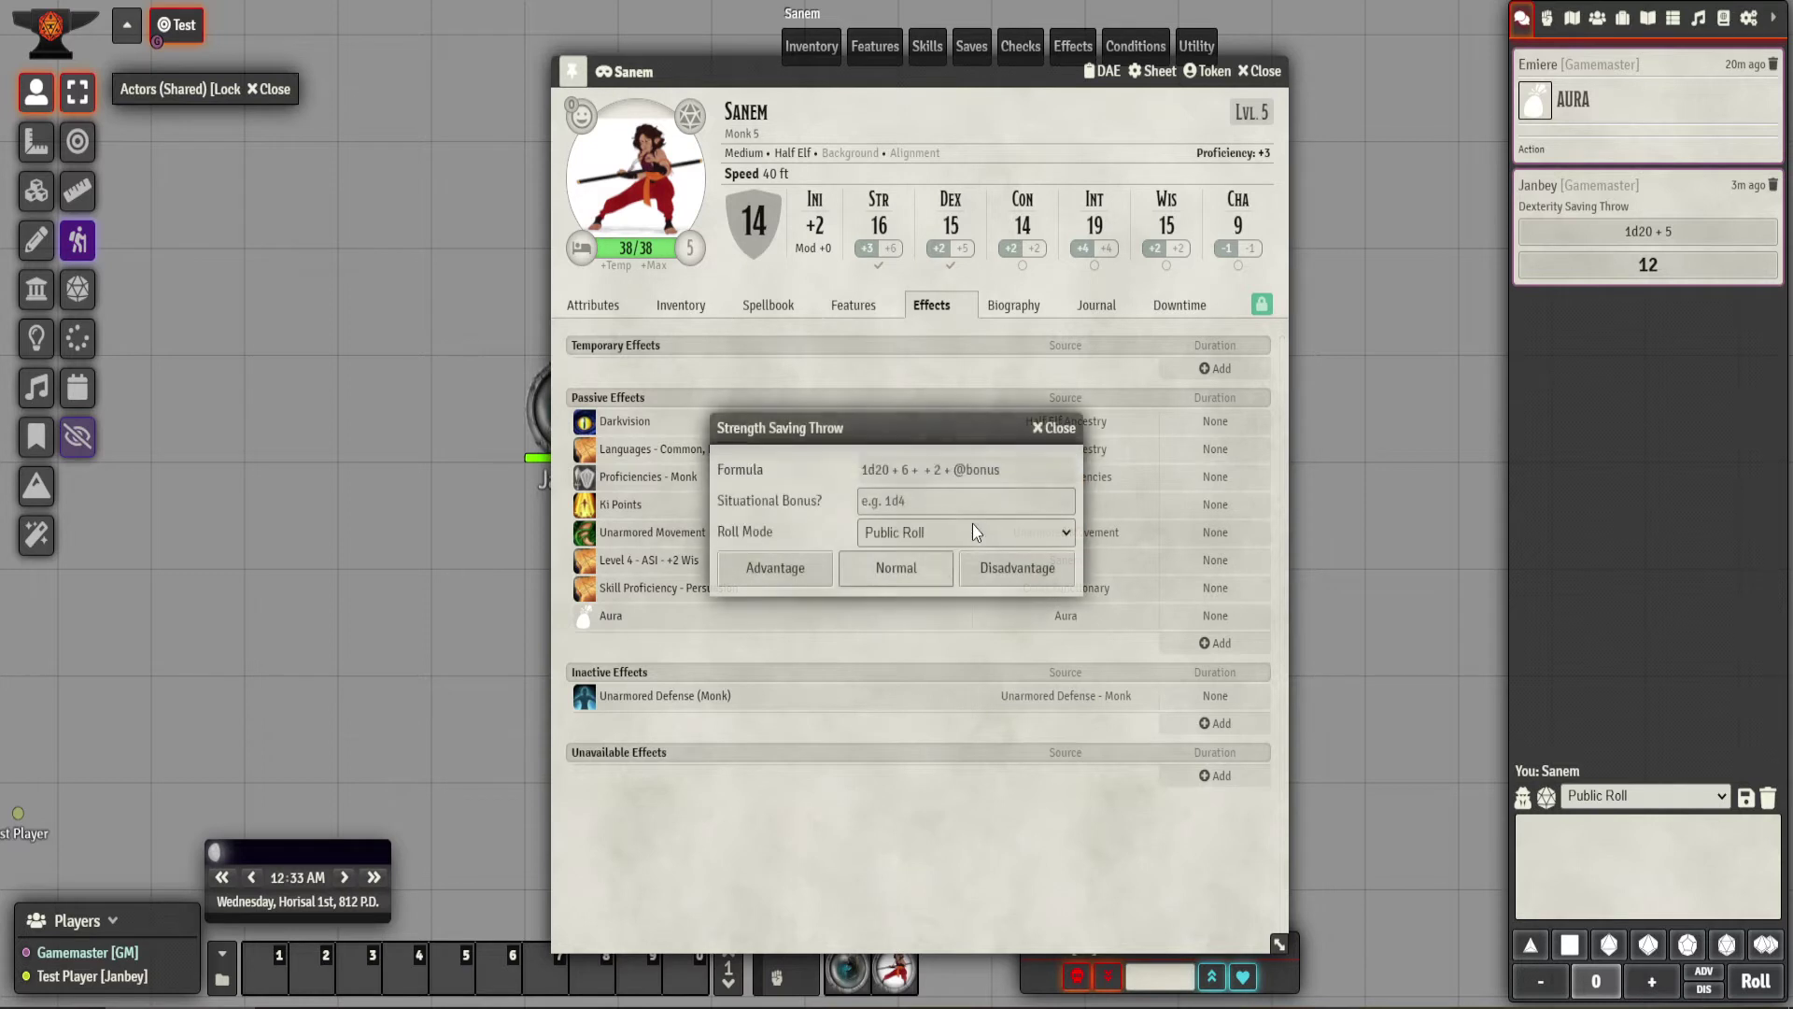
pyautogui.click(913, 574)
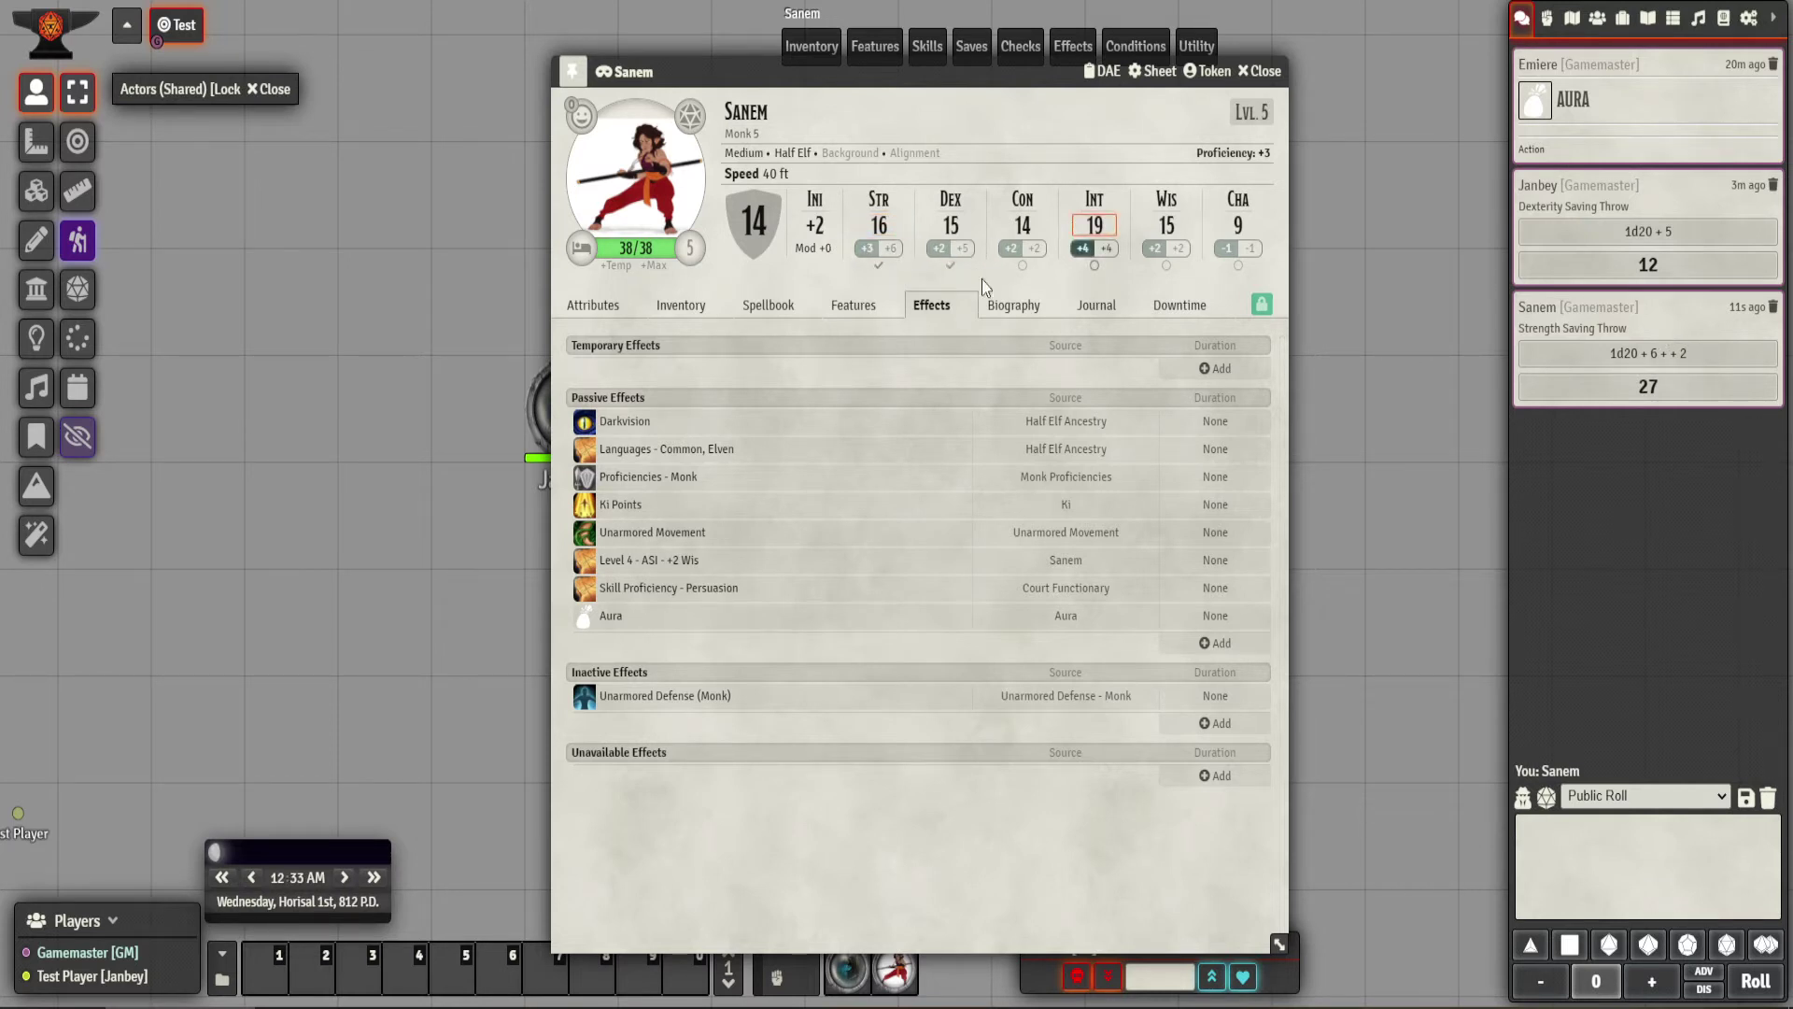
# Review the Aura effect's attribute changes on Sanem's sheet, then close the sheet.
pyautogui.rightClick(617, 612)
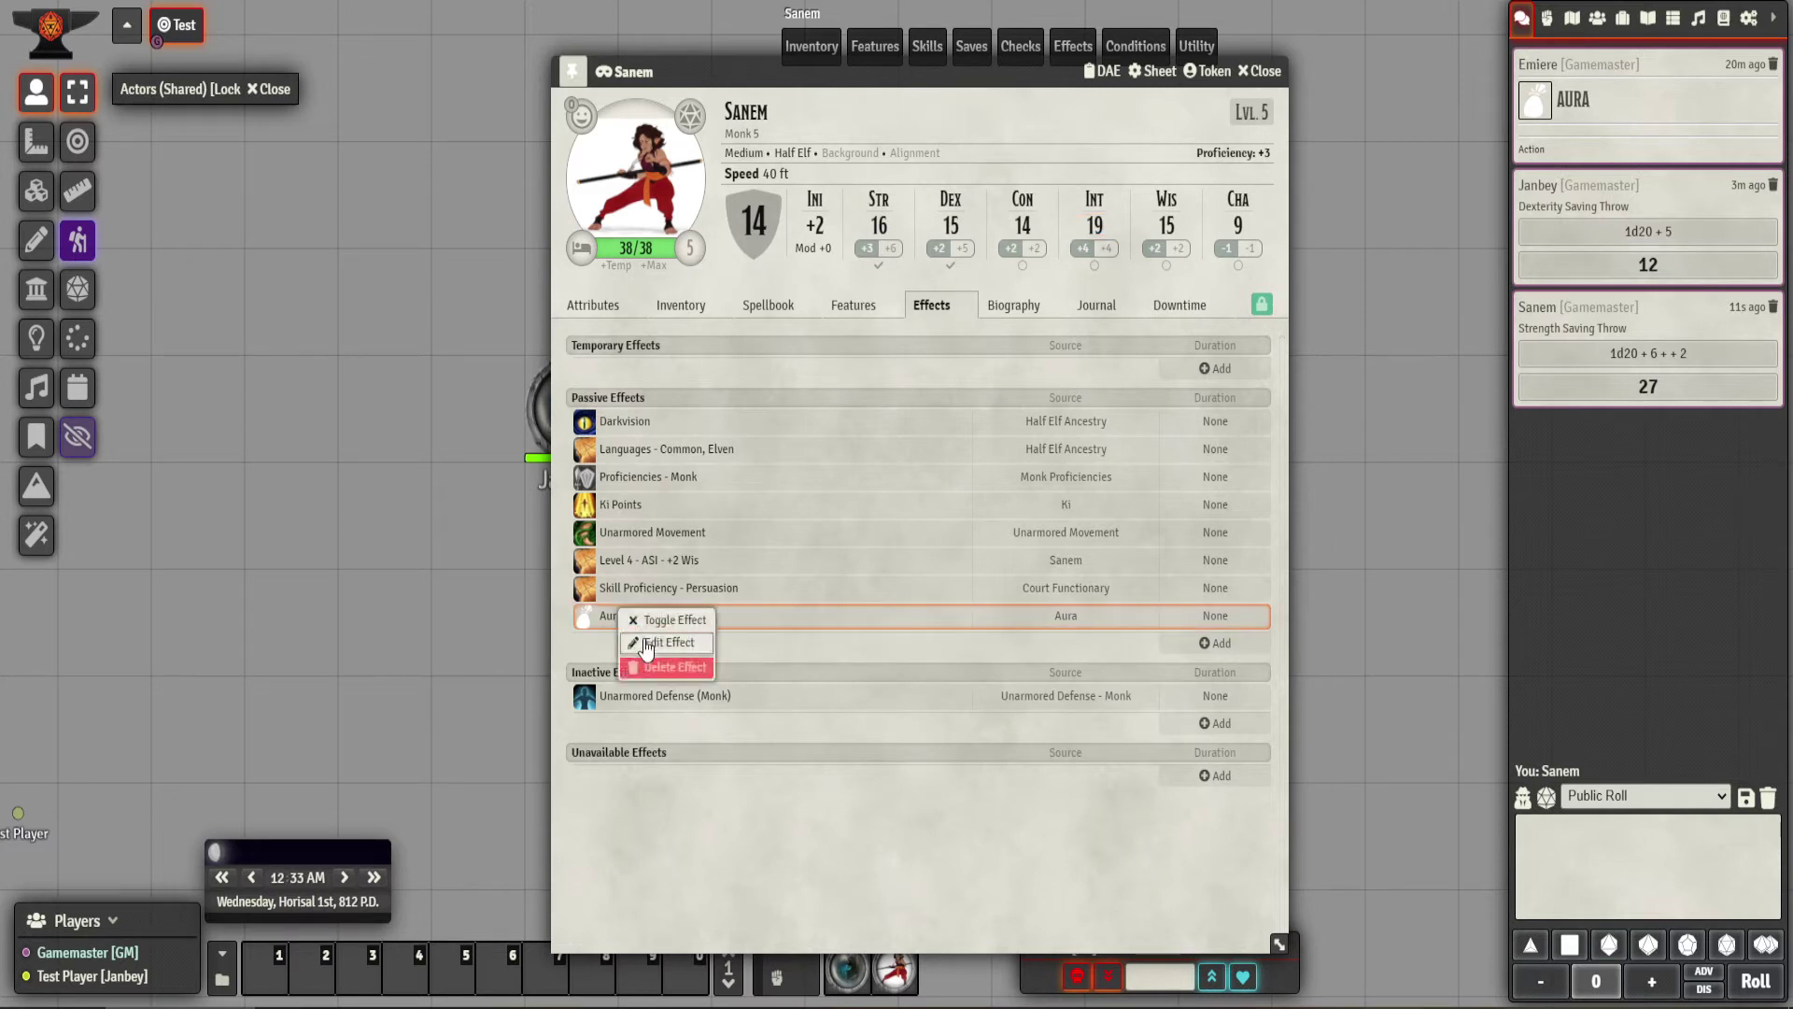
pyautogui.click(646, 645)
pyautogui.click(1024, 469)
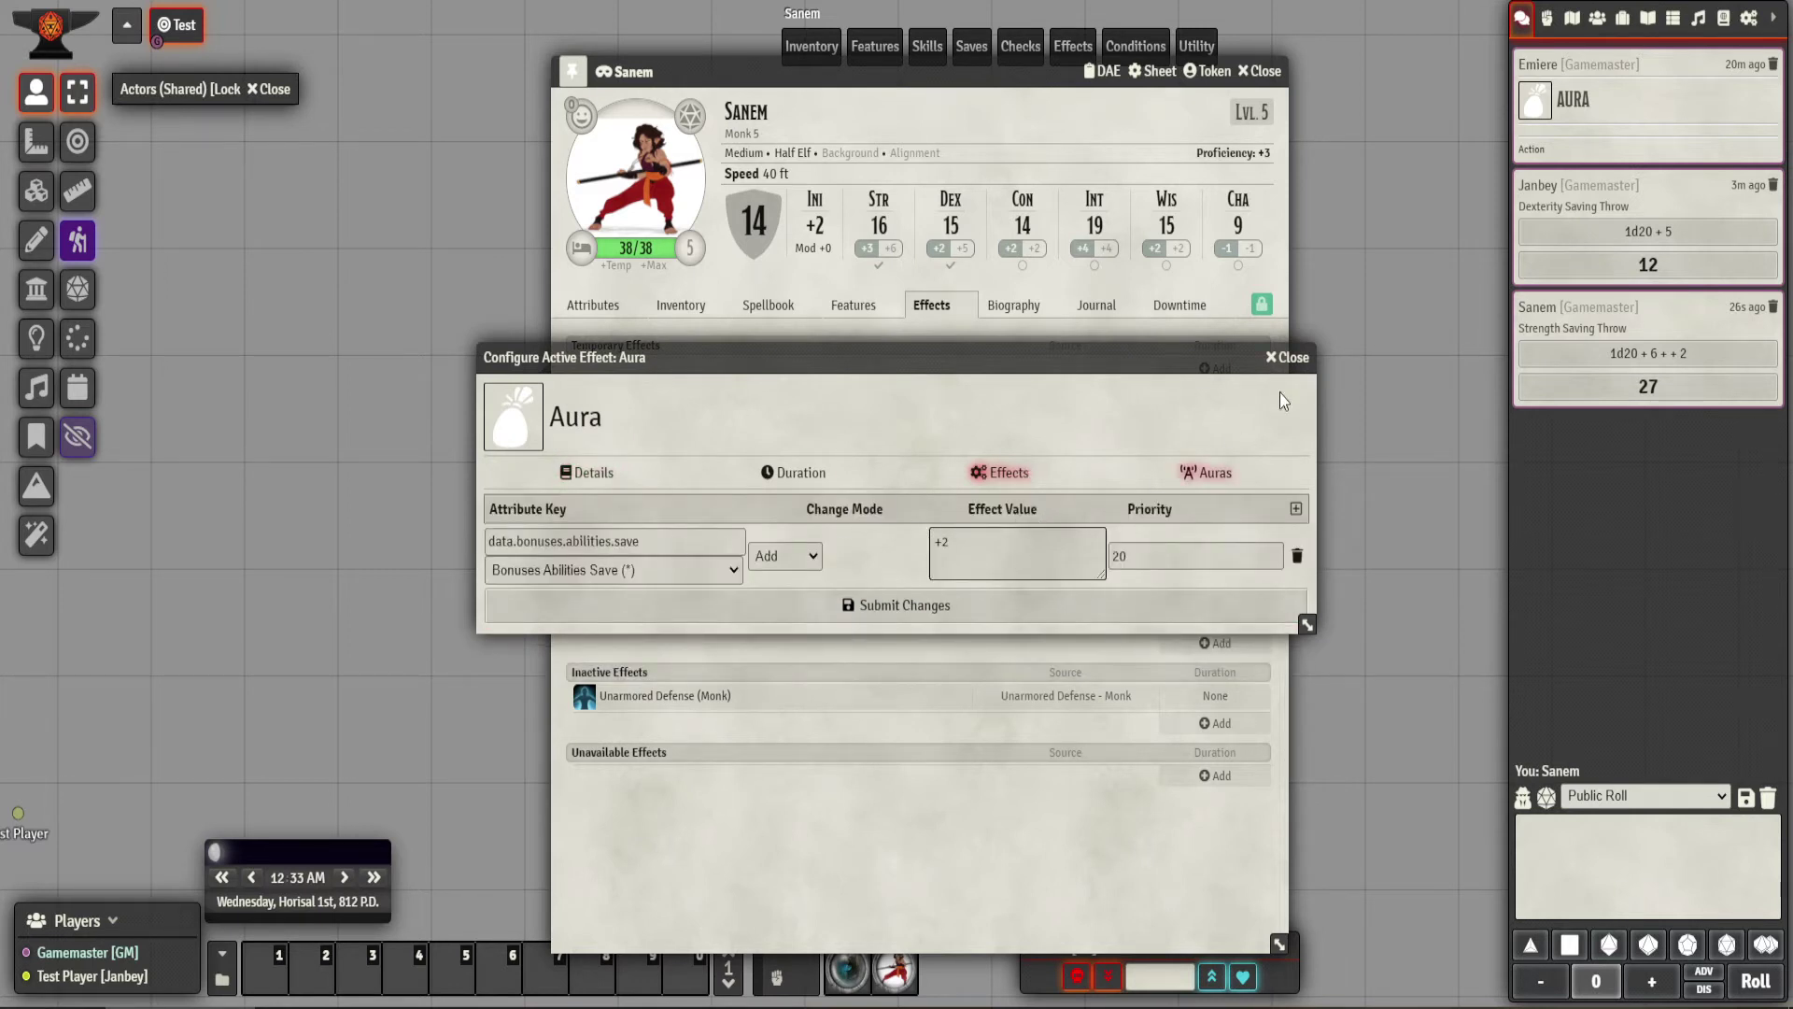
pyautogui.click(1293, 358)
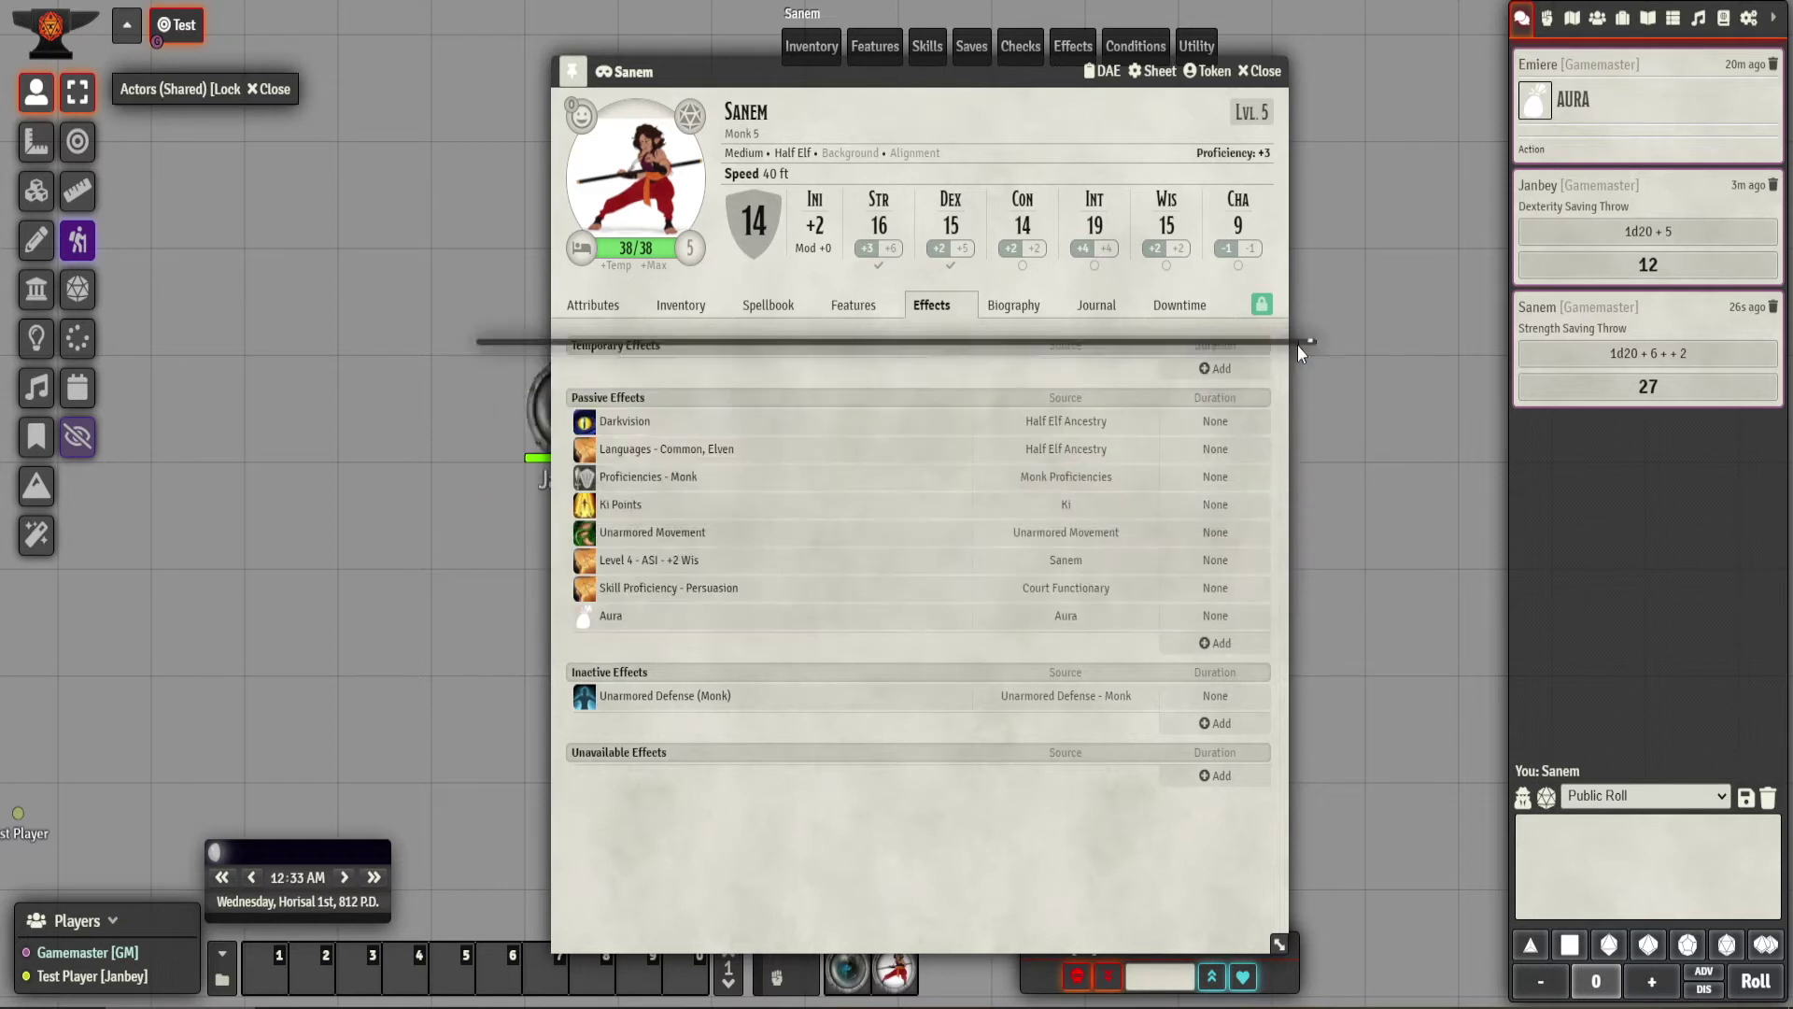
pyautogui.click(1273, 75)
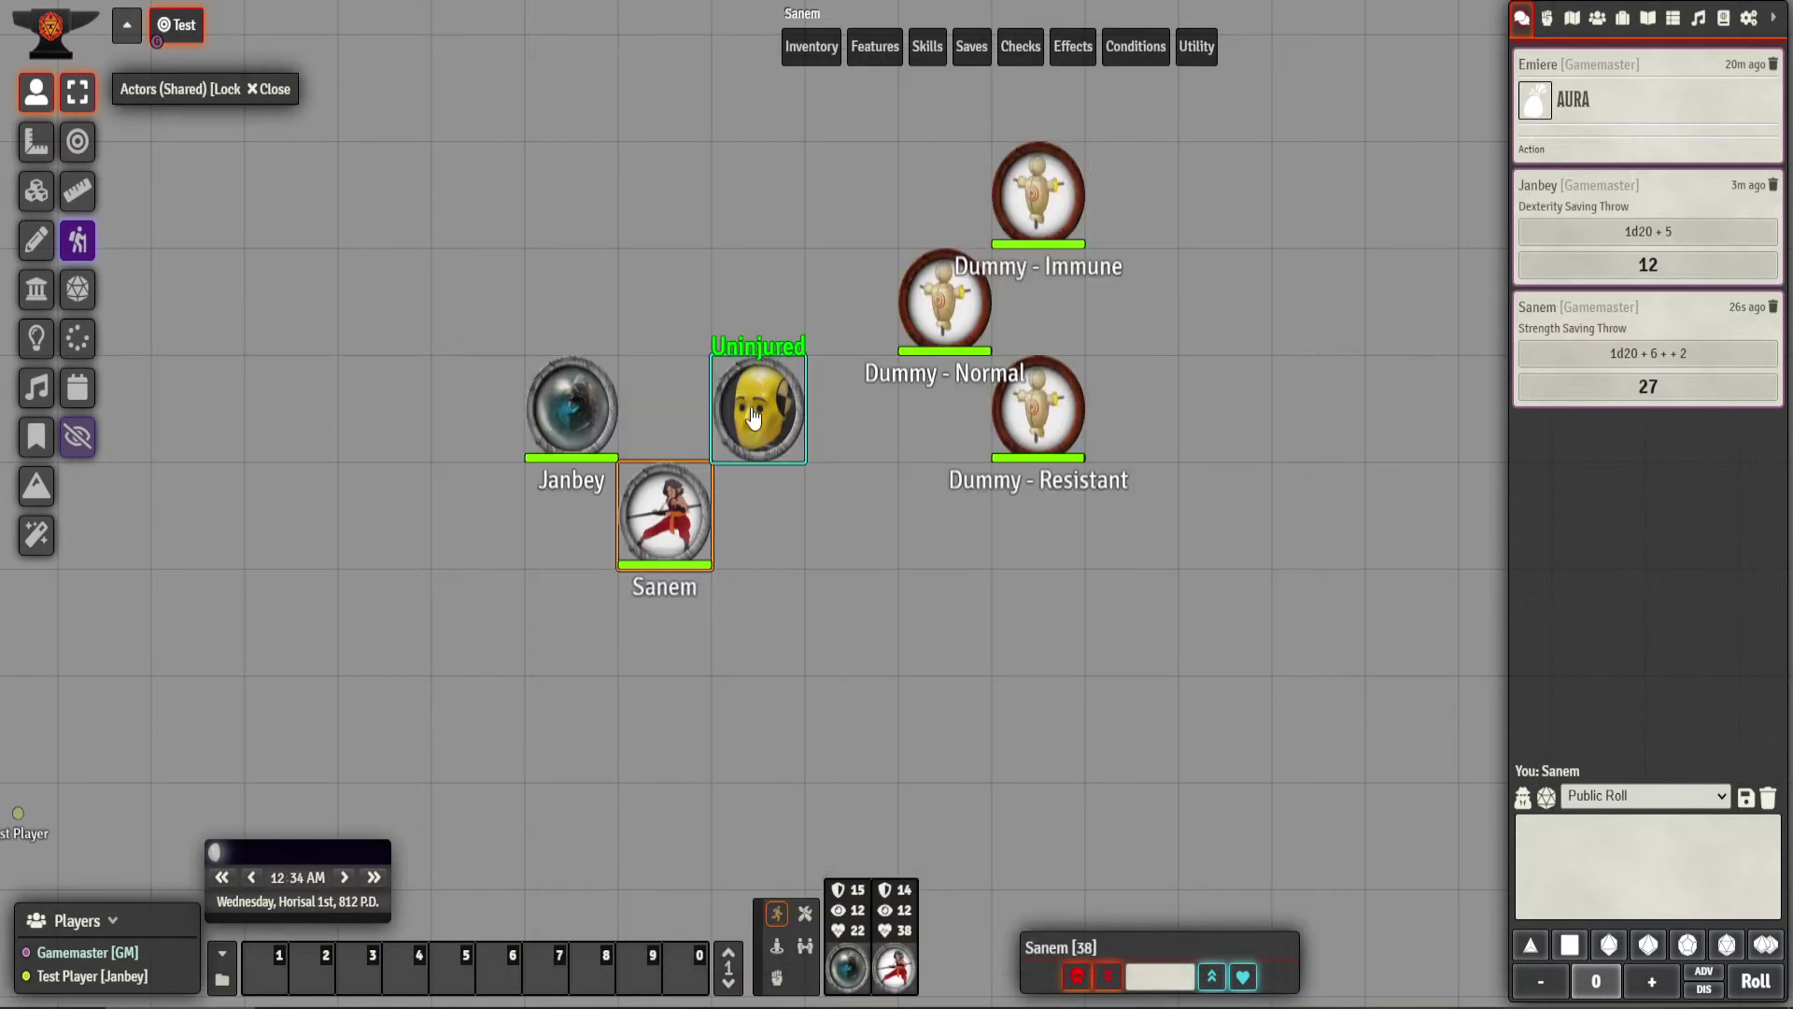
# Move Emiere's token two squares down-right, checking Janbey's effects after each move, then open Emiere's sheet.
pyautogui.moveTo(755, 417); pyautogui.dragTo(838, 513)
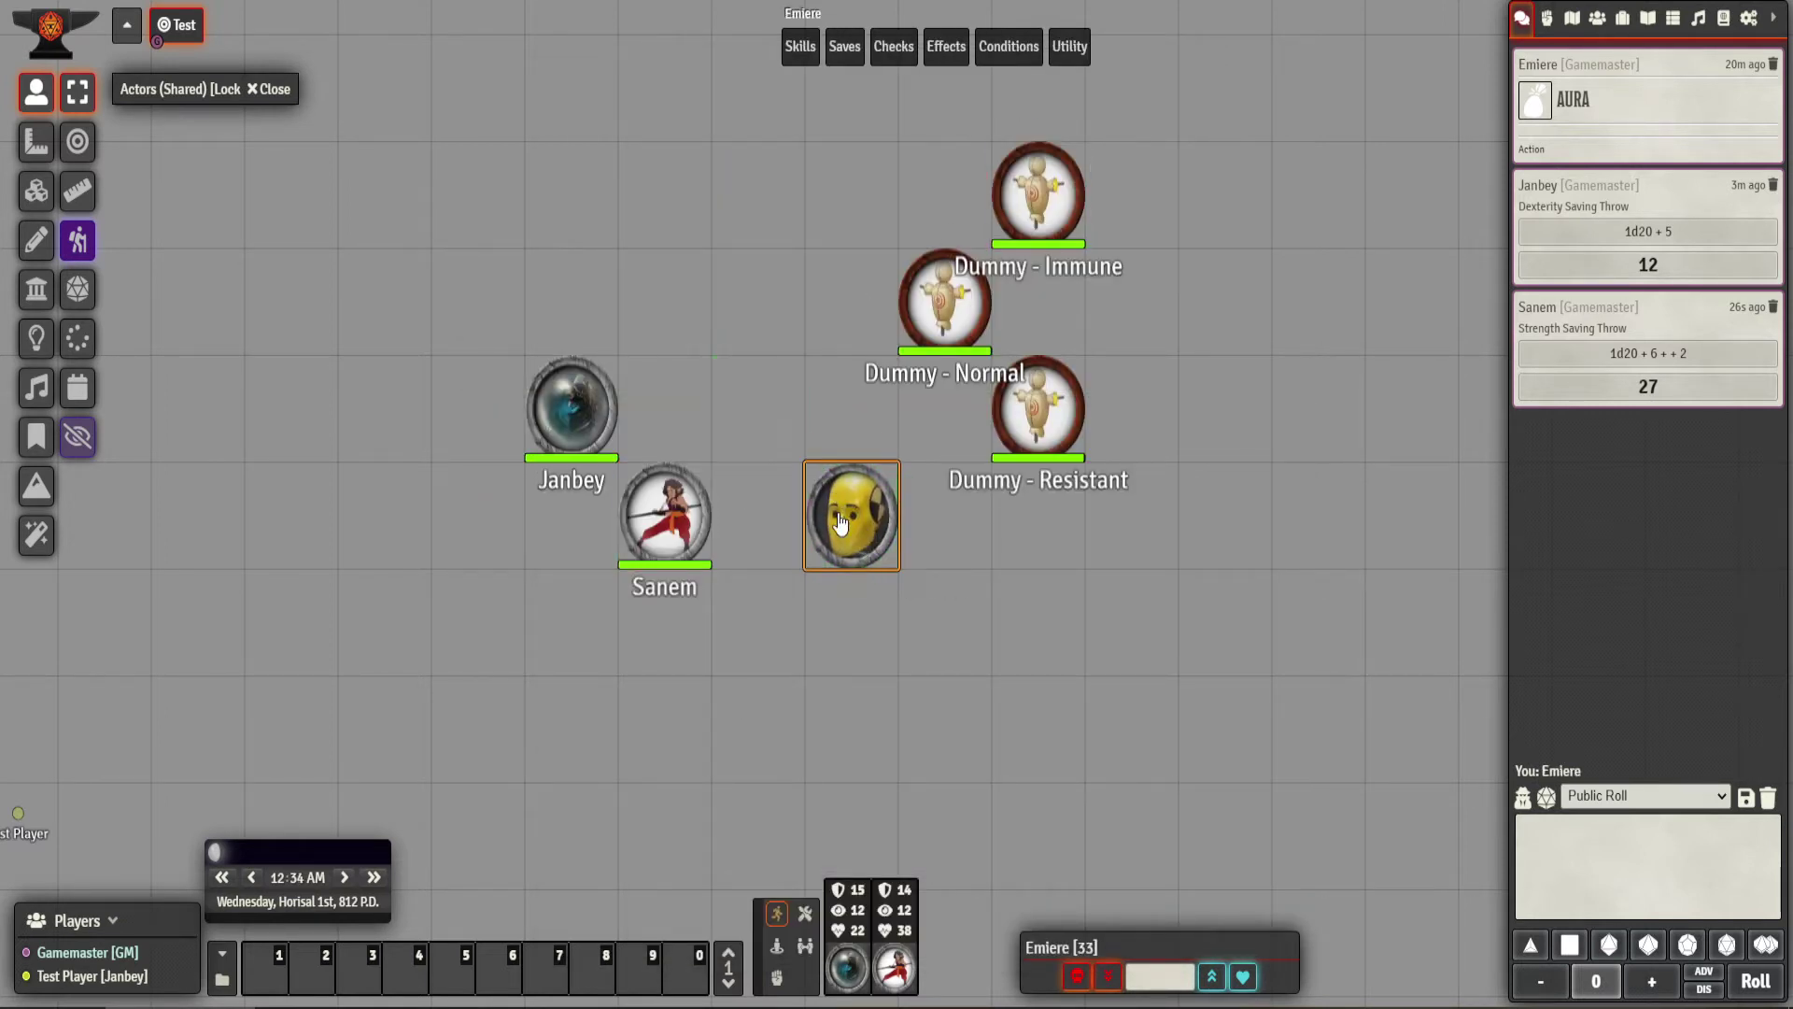
pyautogui.doubleClick(569, 407)
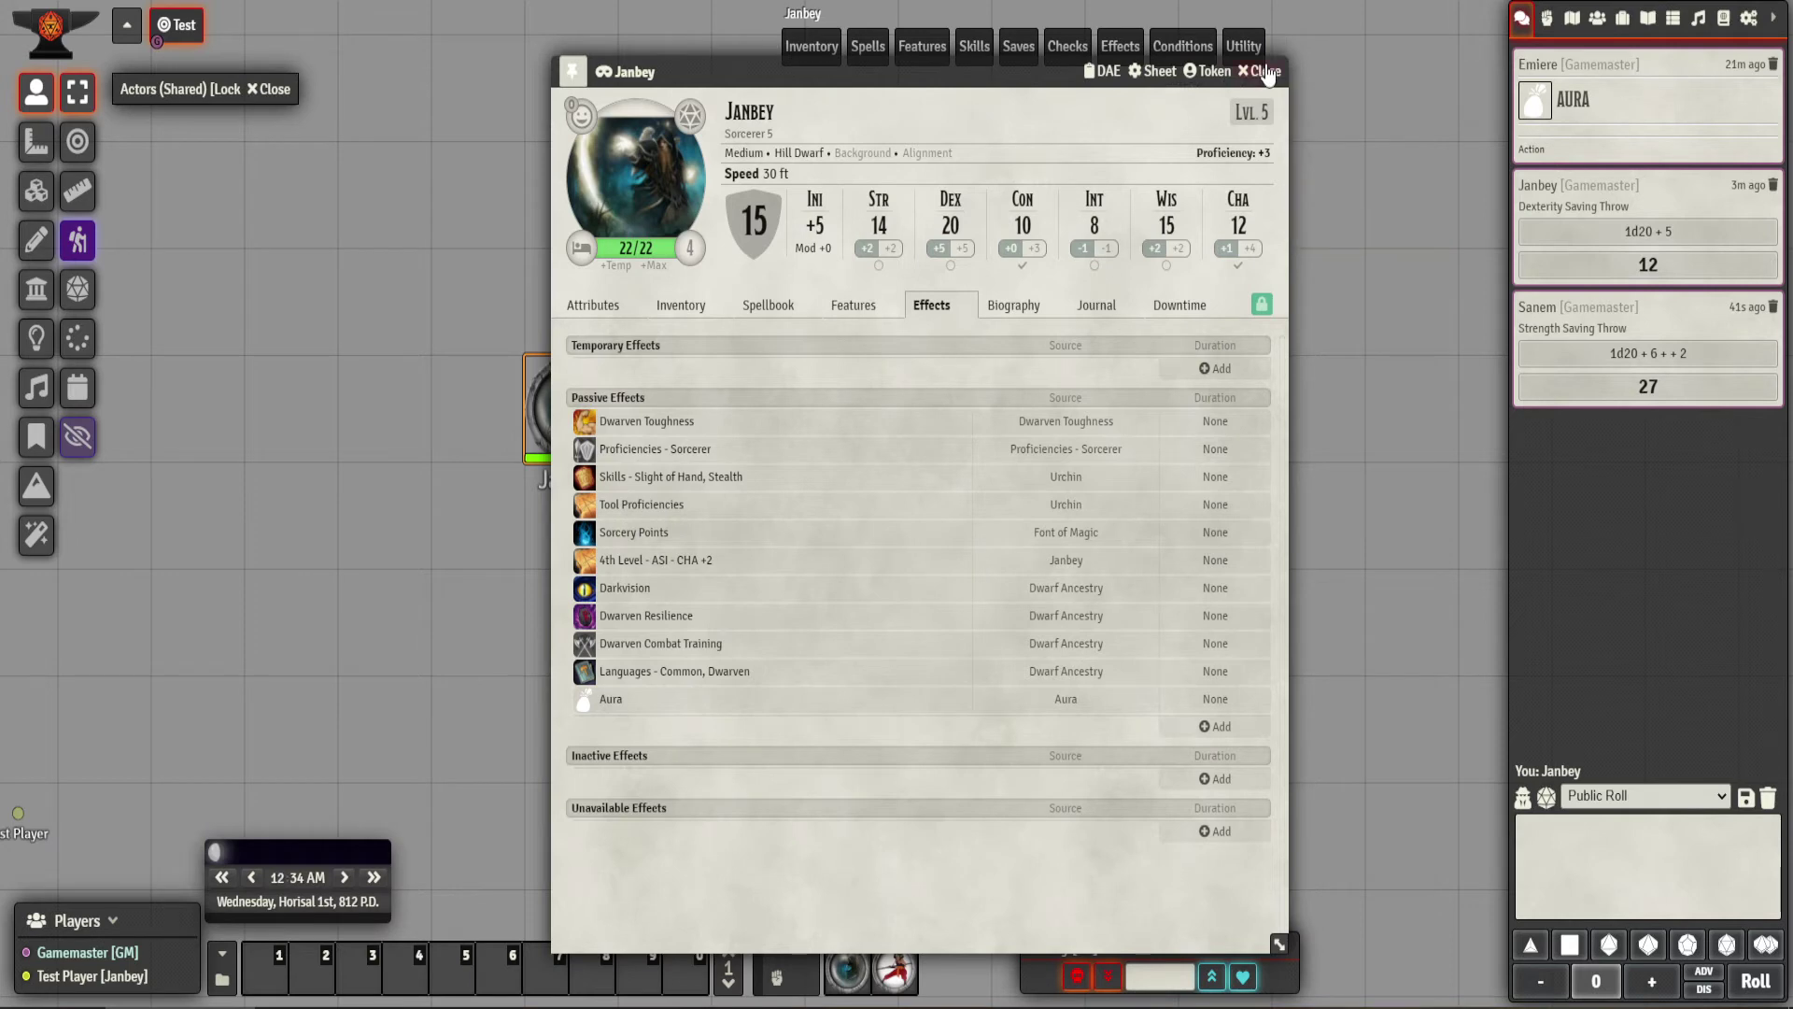
pyautogui.click(1267, 72)
pyautogui.moveTo(854, 514); pyautogui.dragTo(948, 616)
pyautogui.doubleClick(542, 431)
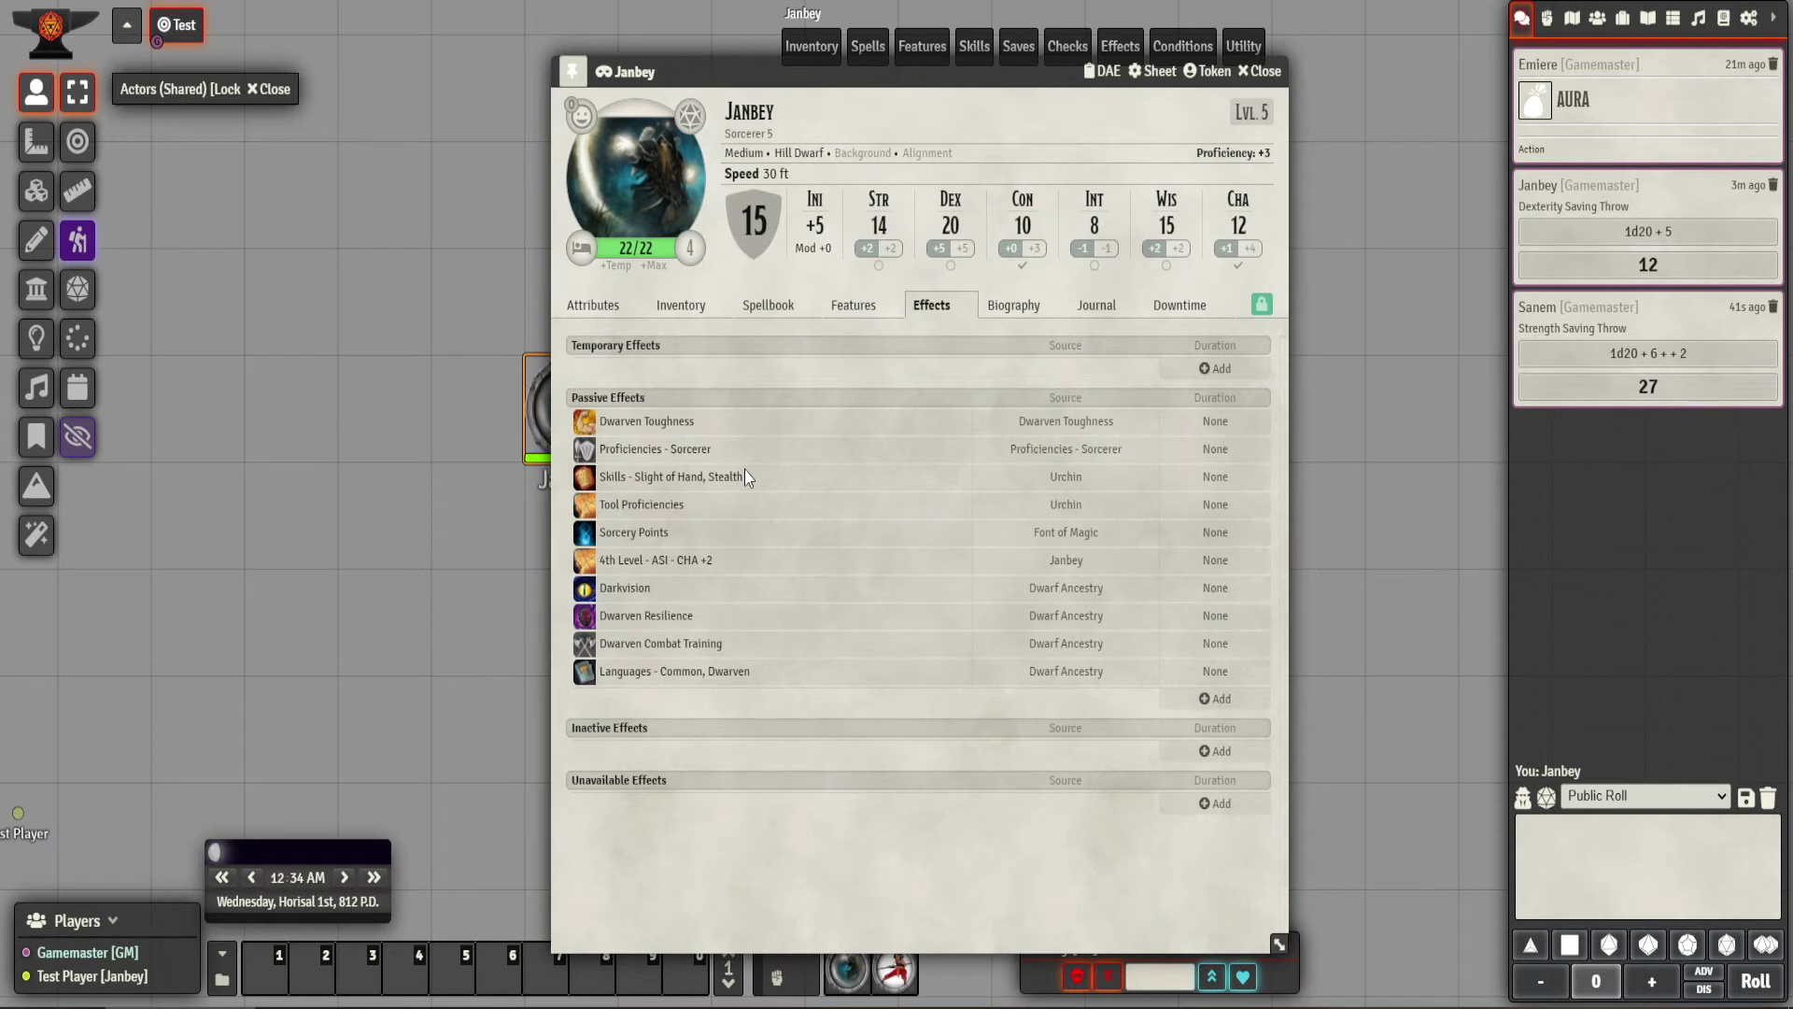
pyautogui.click(1269, 72)
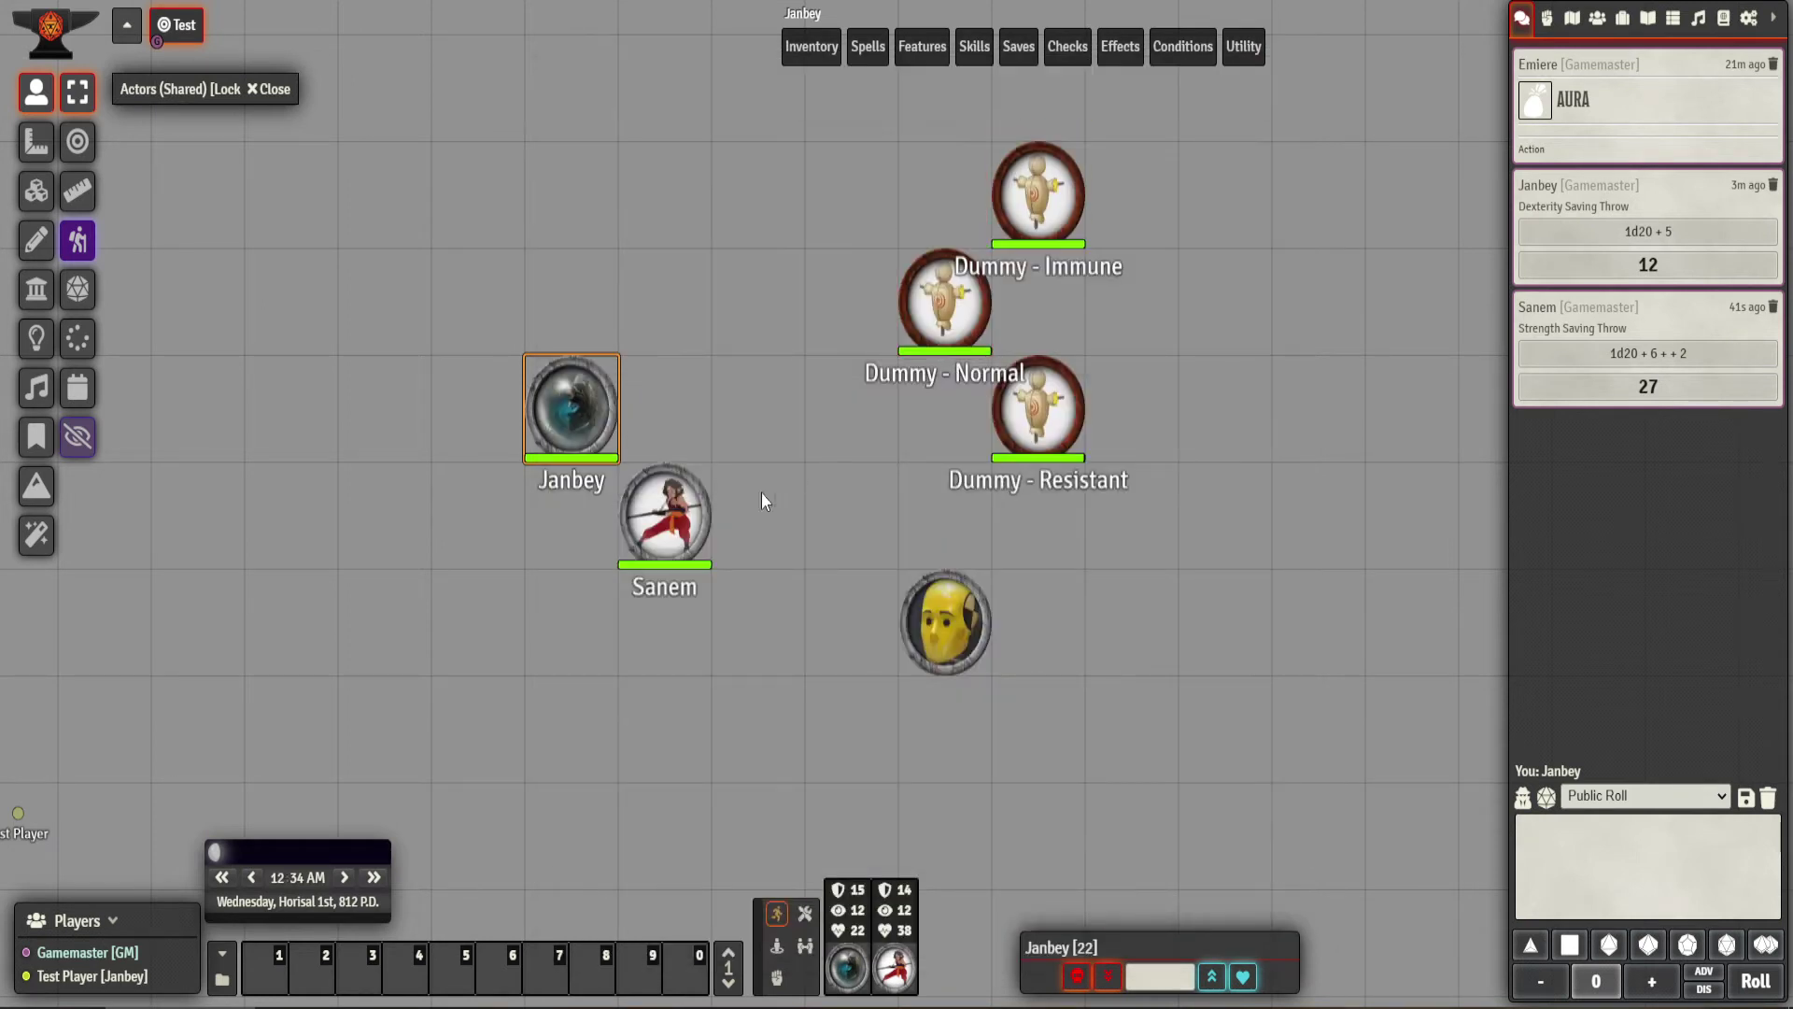
pyautogui.doubleClick(973, 636)
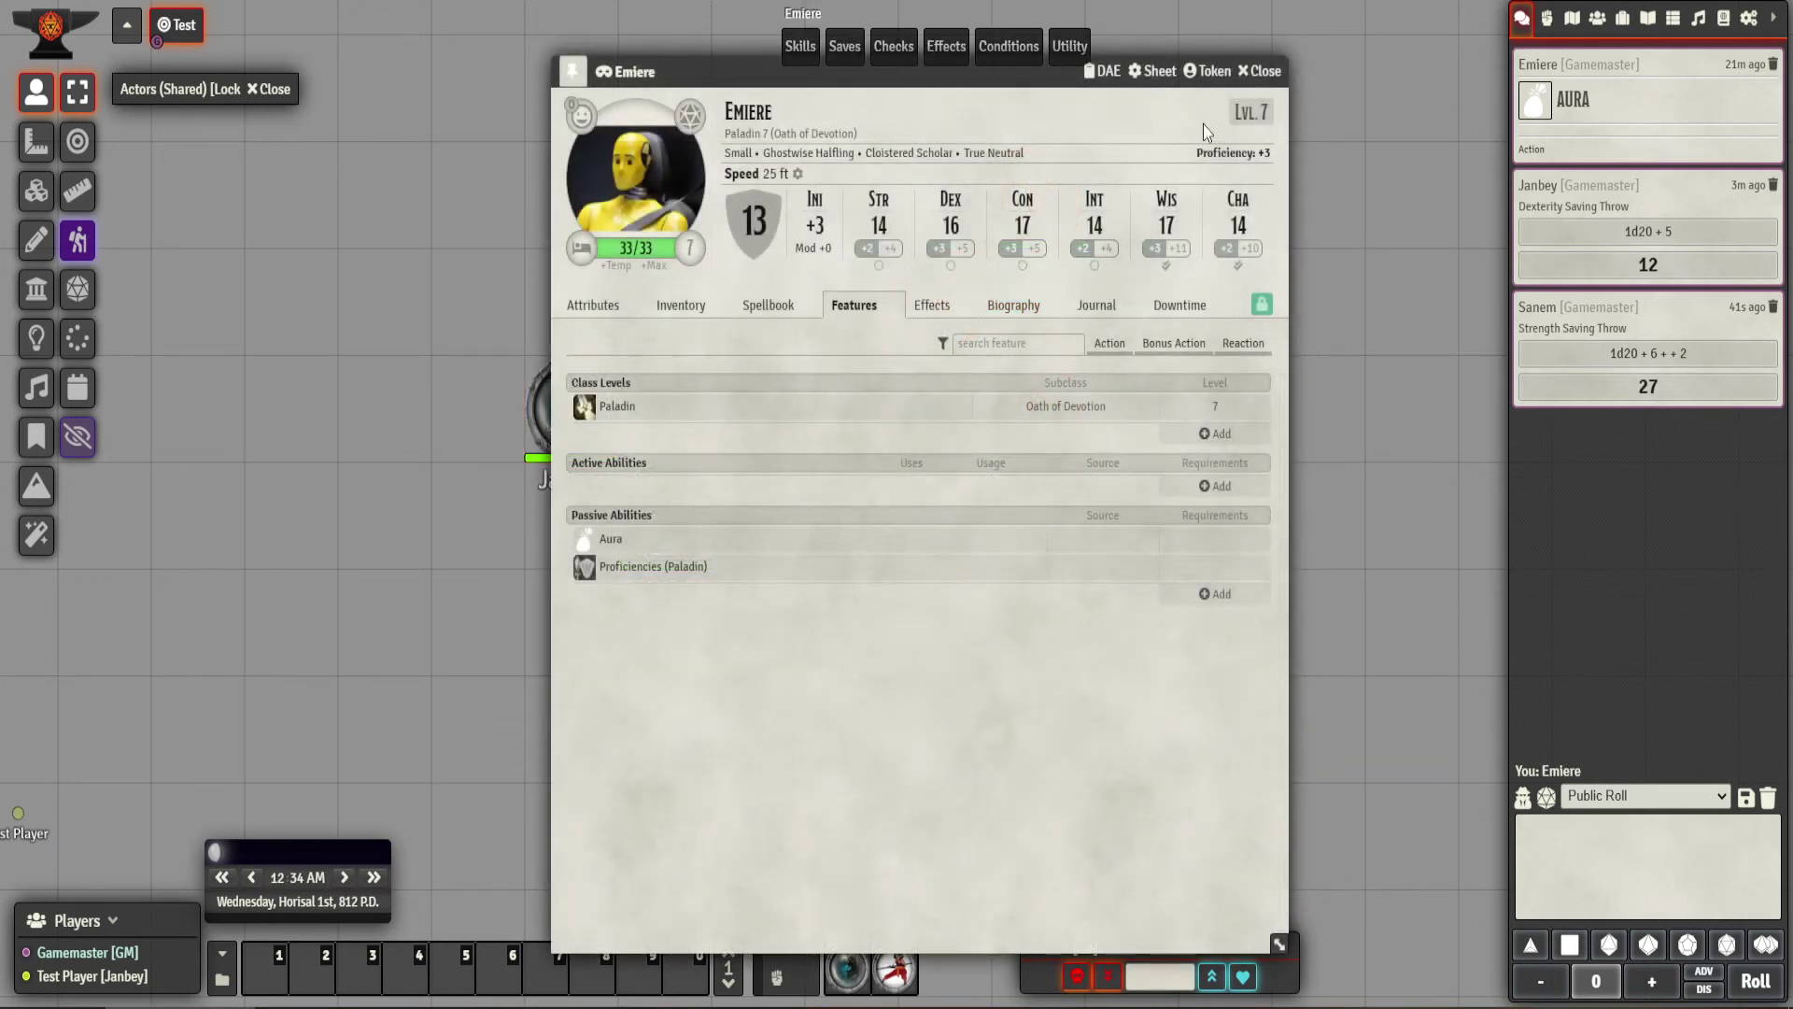
# Close Emiere's sheet, collapse Class Features, and open the Monsters (Shared) compendium.
pyautogui.click(1257, 87)
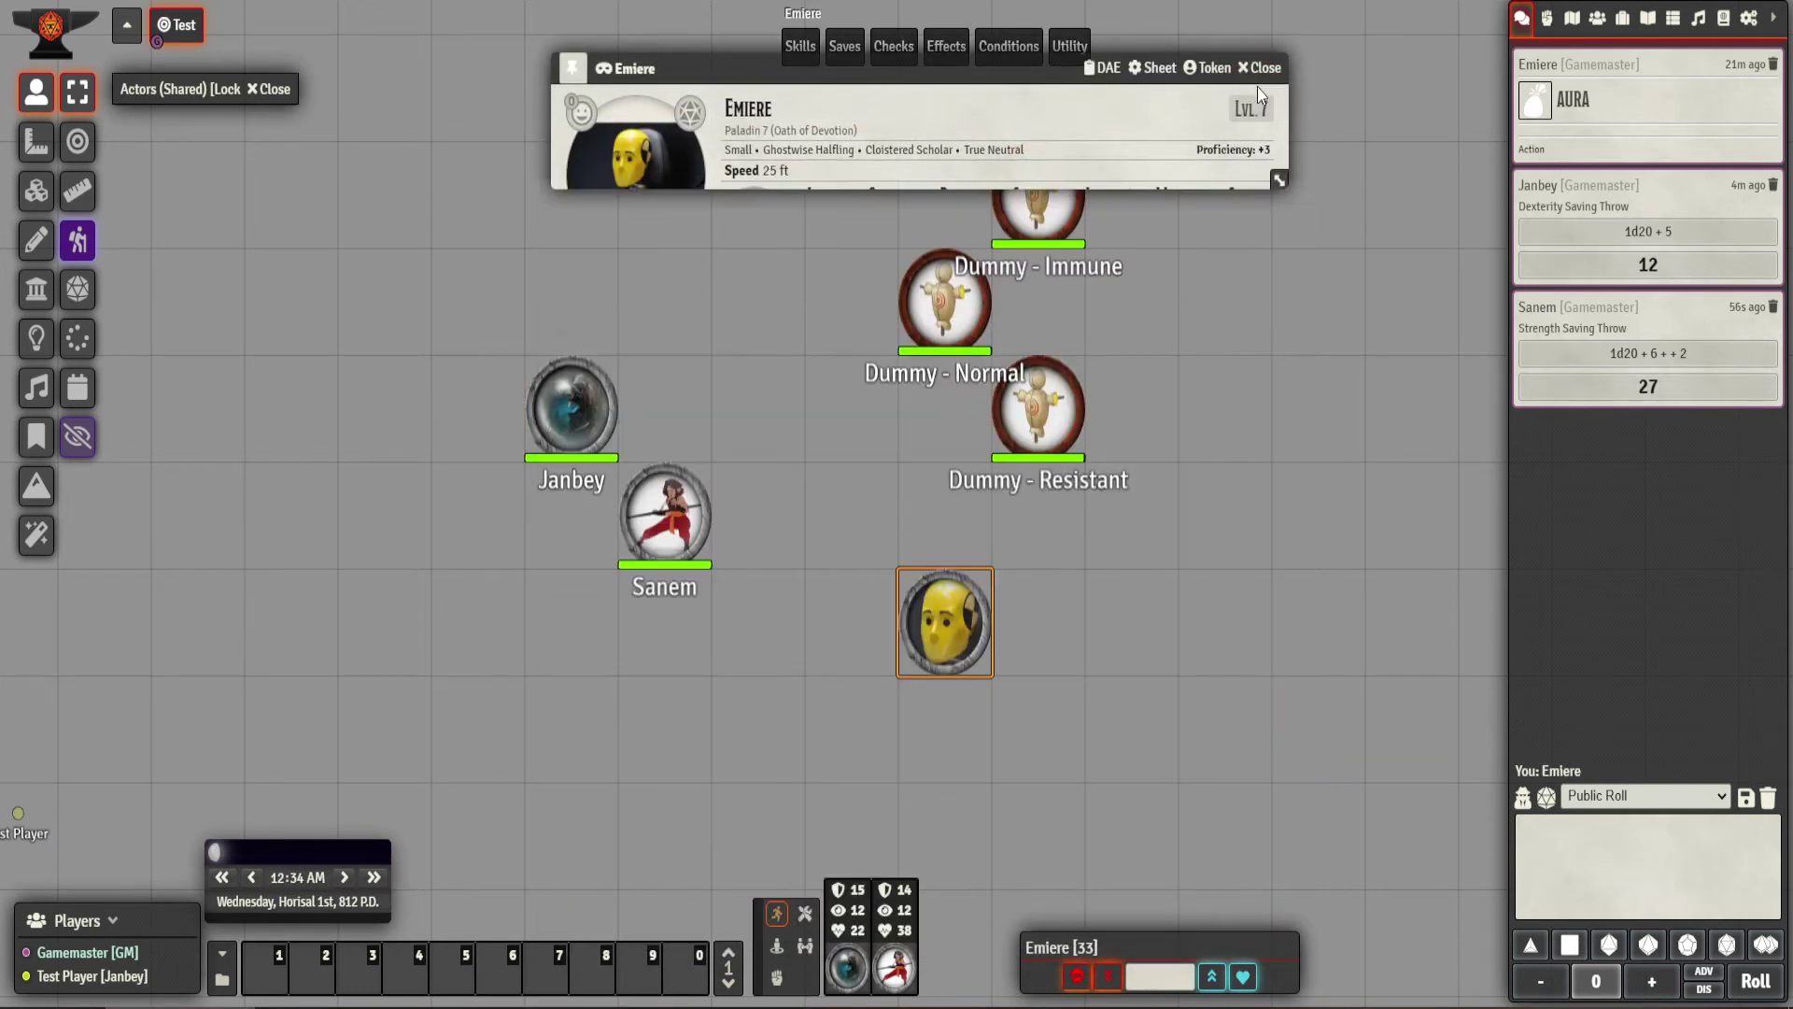
pyautogui.click(1622, 19)
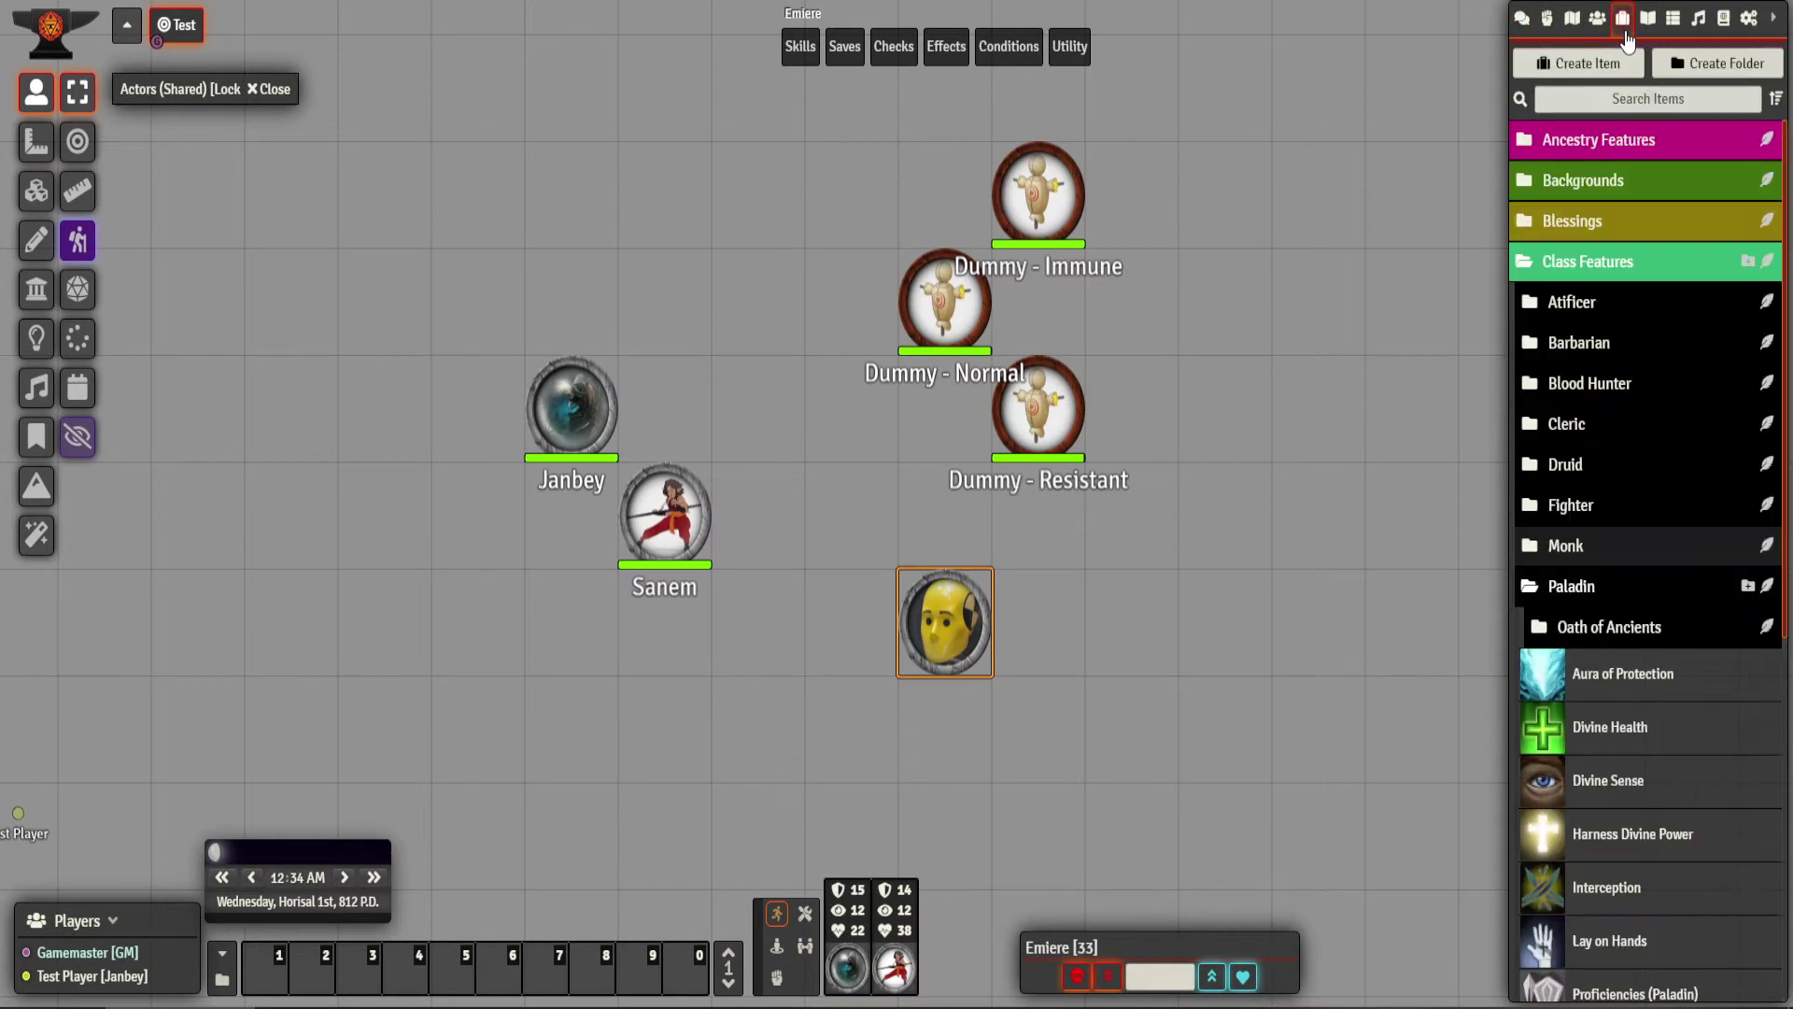
pyautogui.click(1616, 261)
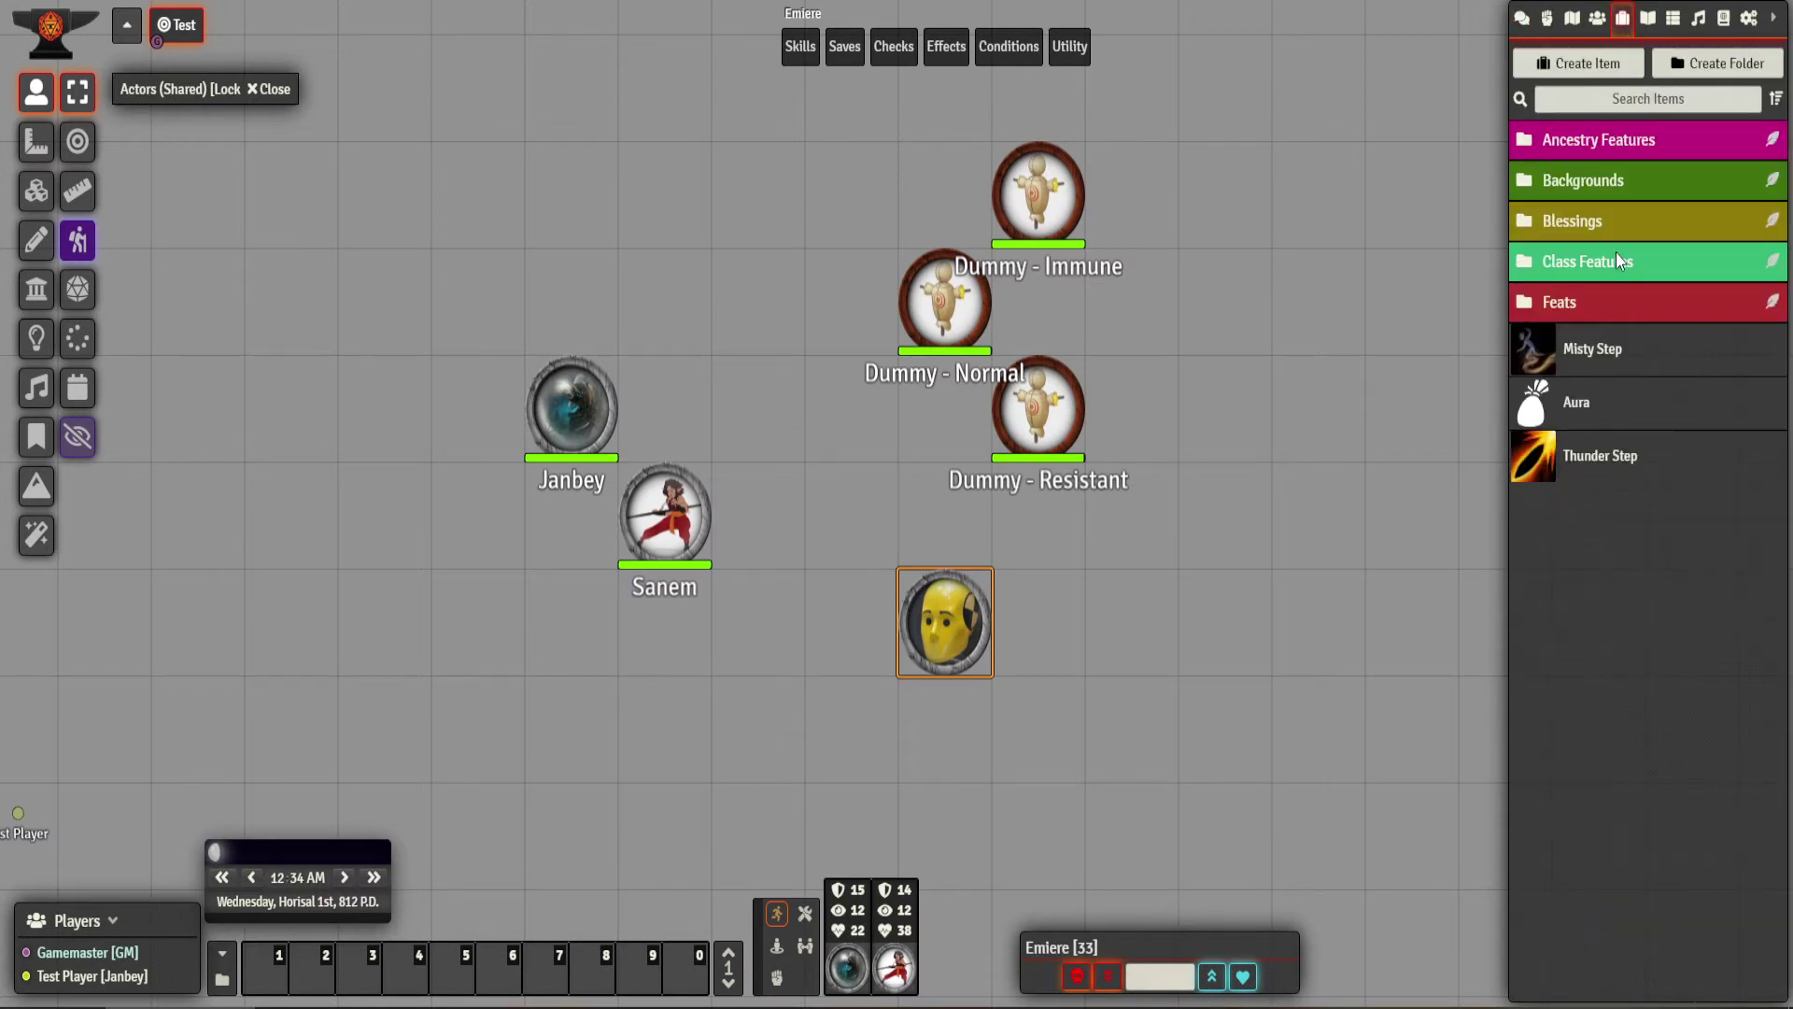
pyautogui.click(1597, 18)
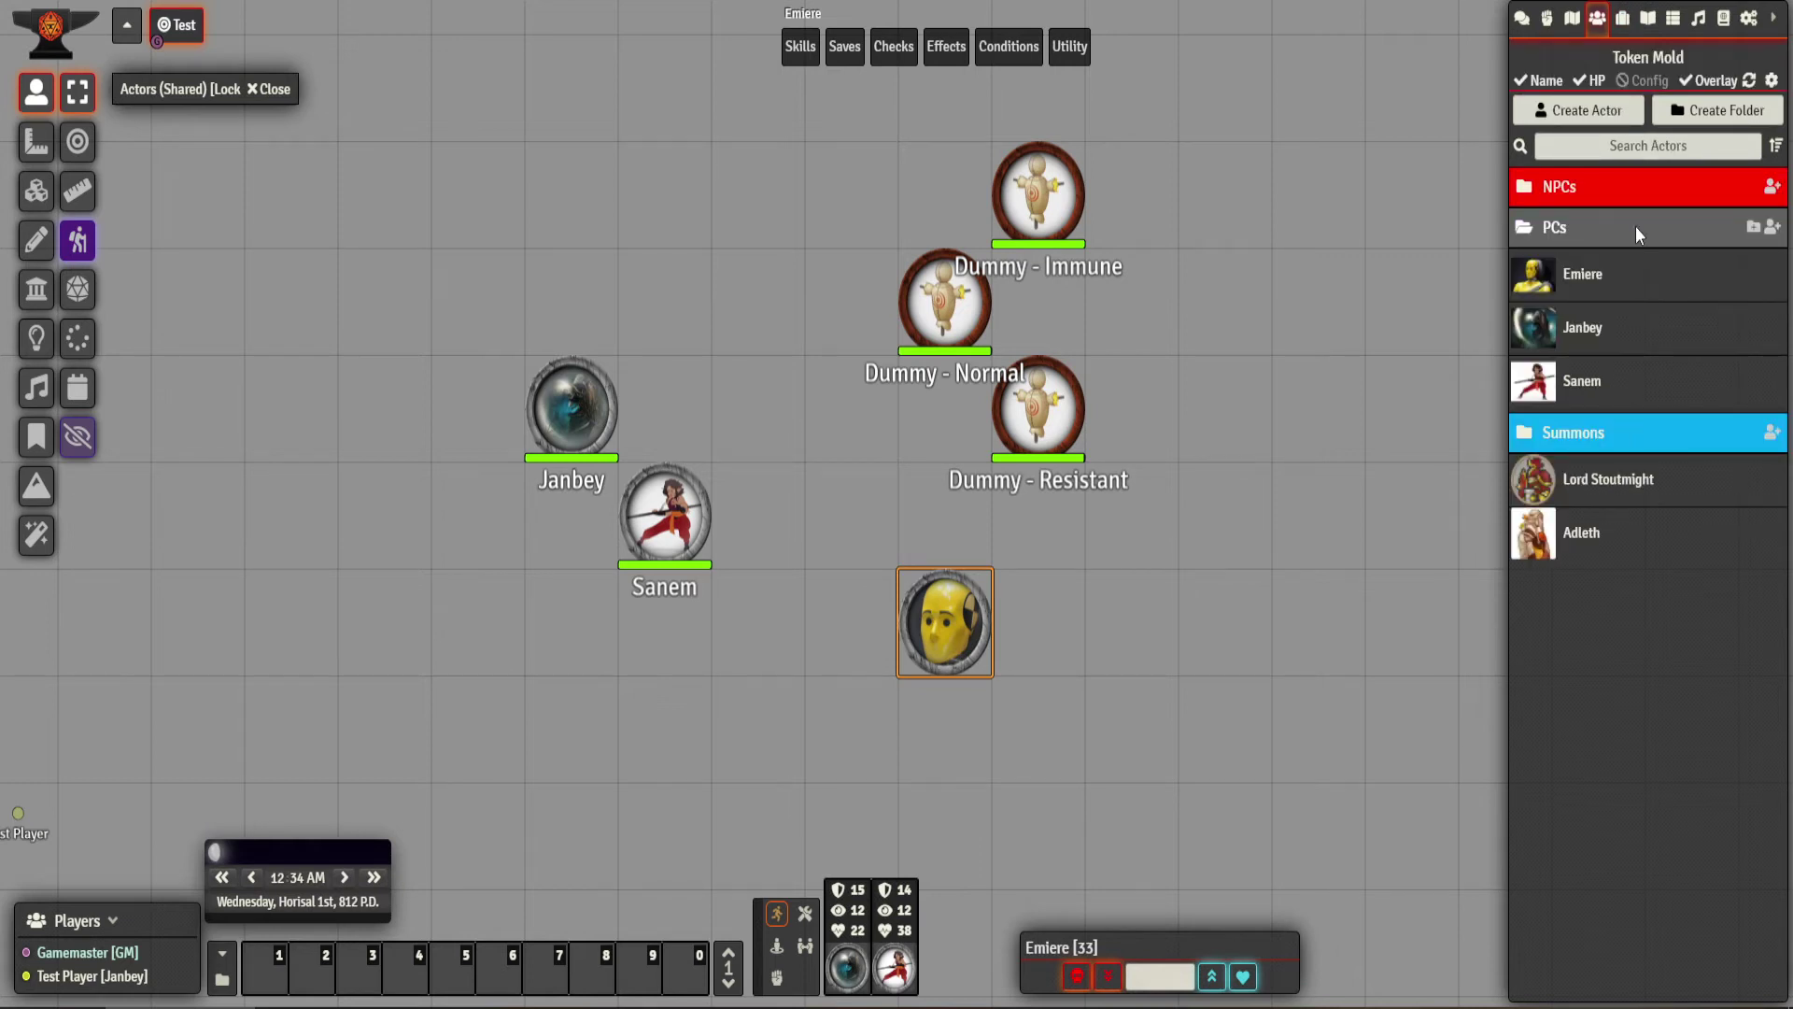
pyautogui.click(1723, 19)
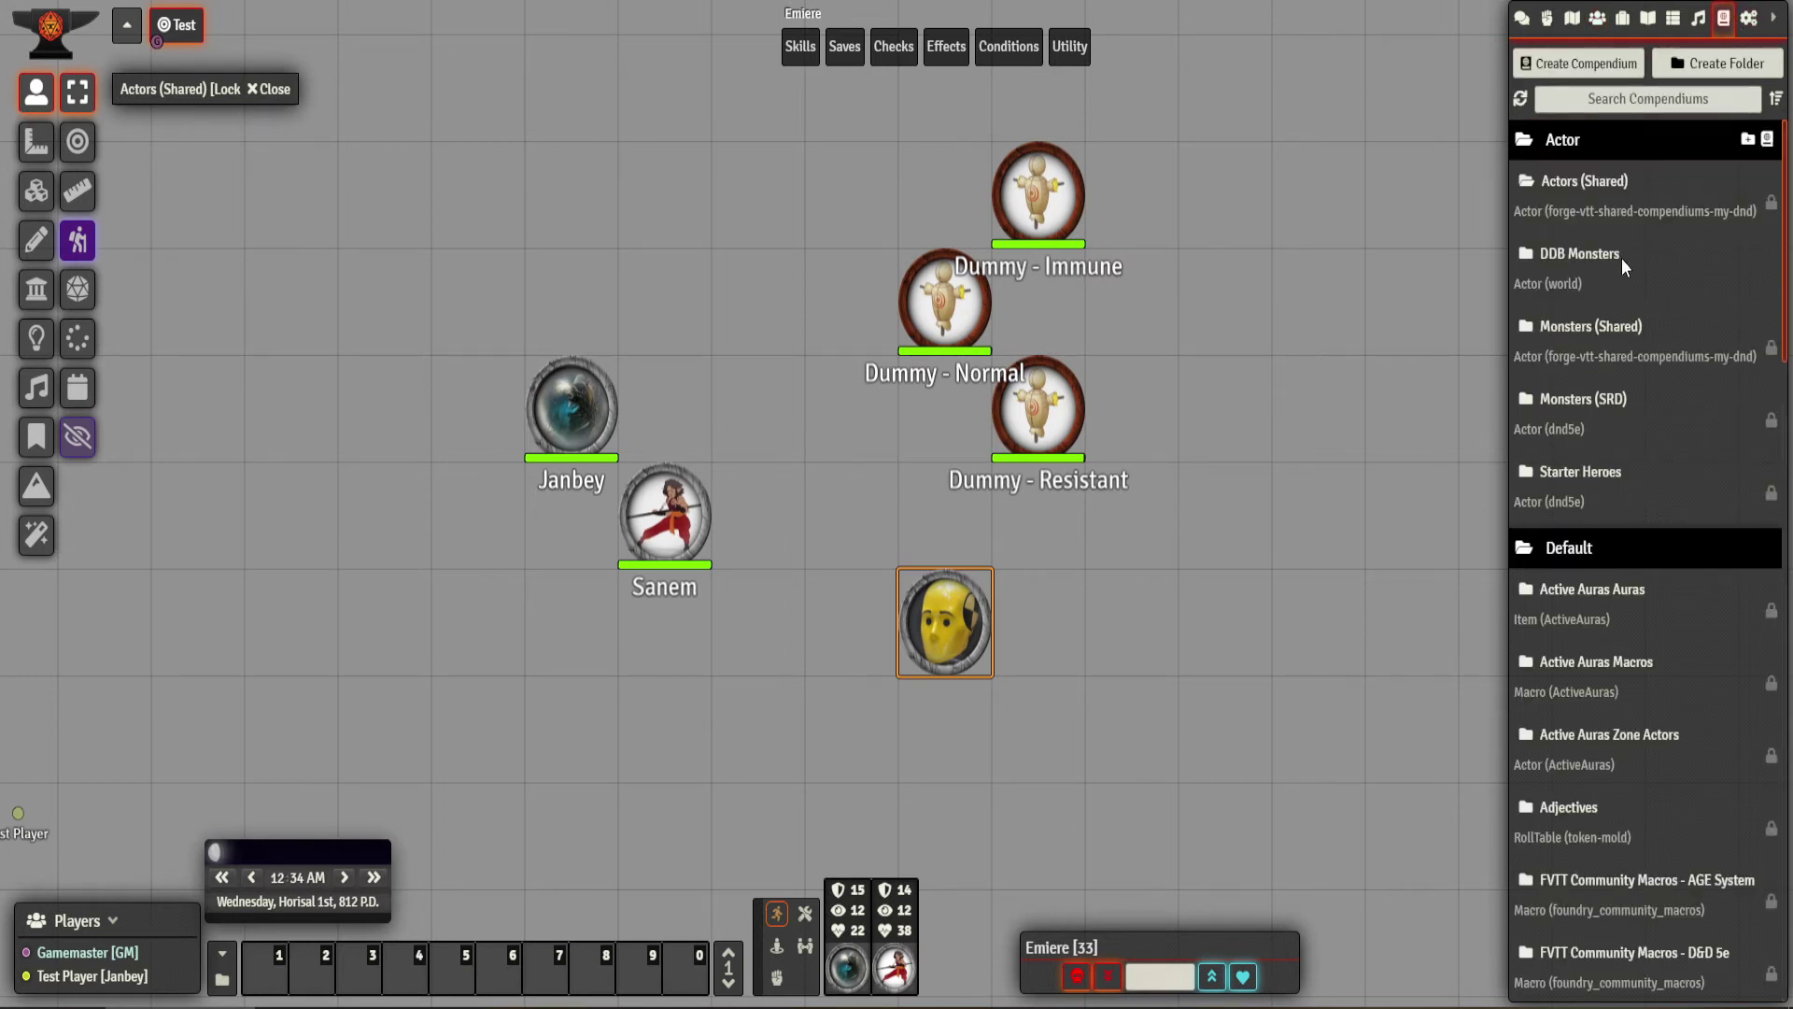
pyautogui.click(1621, 327)
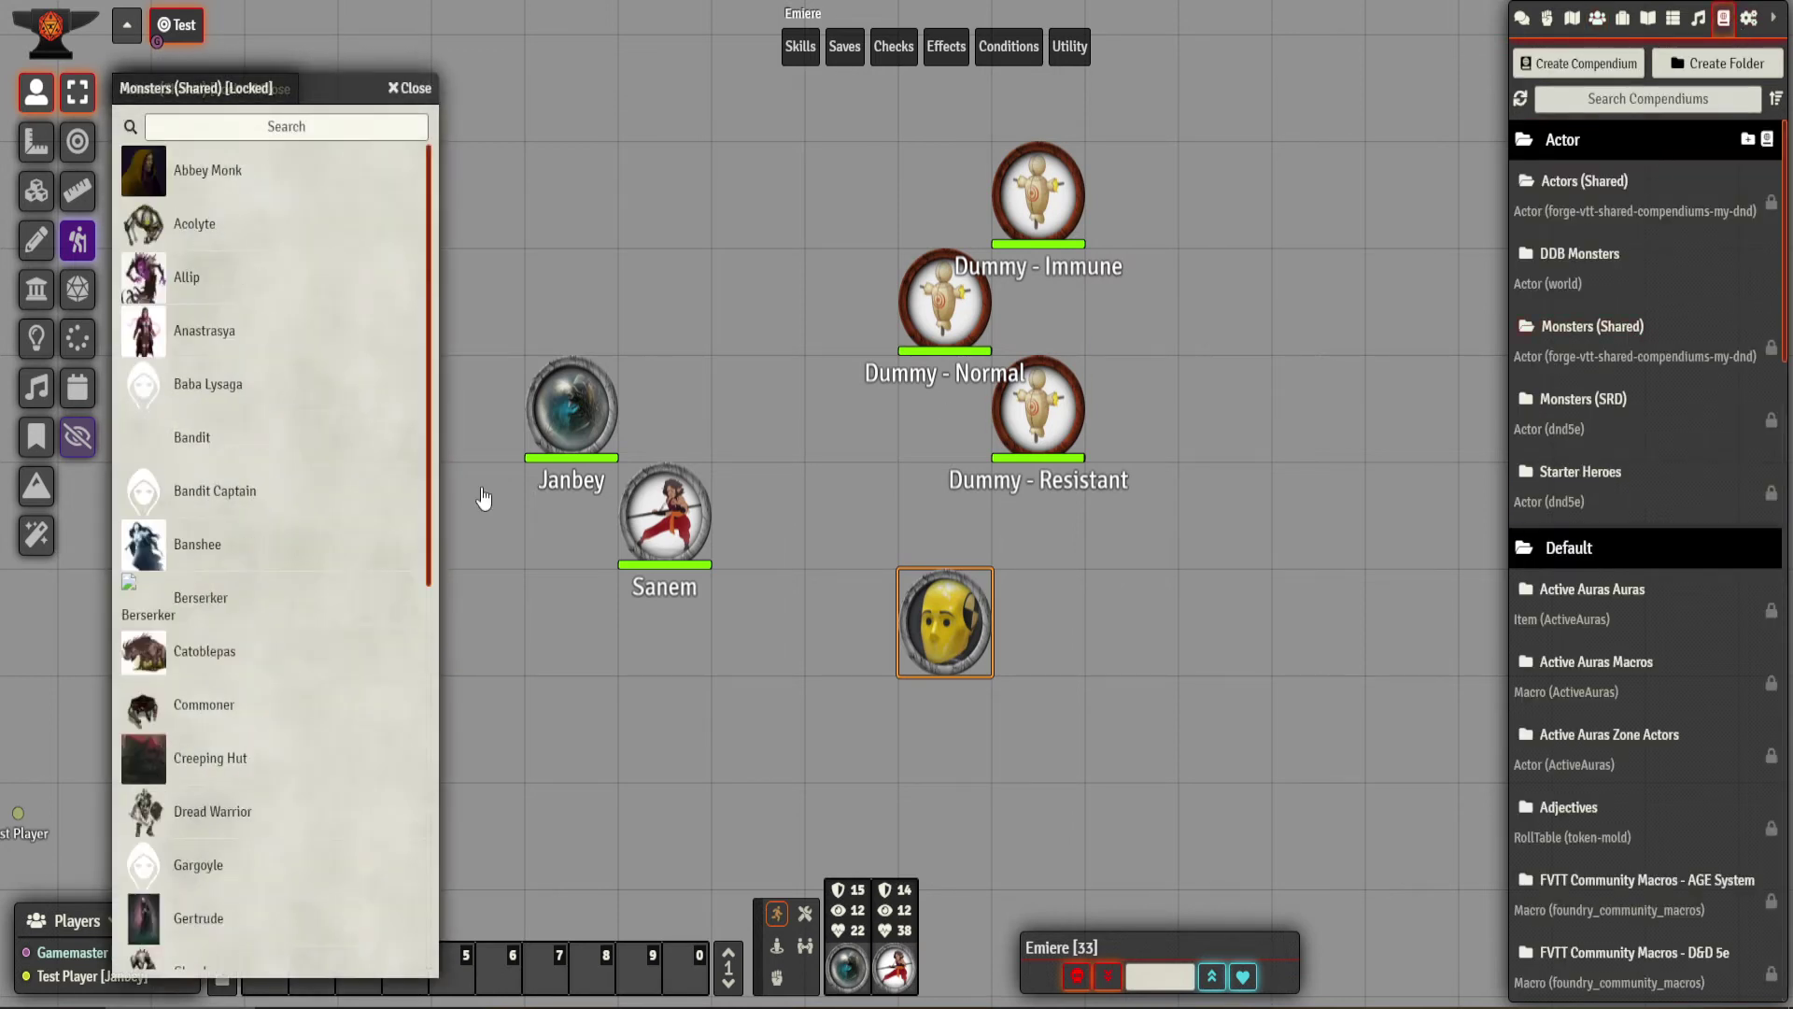
# Search the monster compendium for 'cor', then clear the search to list all monsters.
pyautogui.click(320, 138)
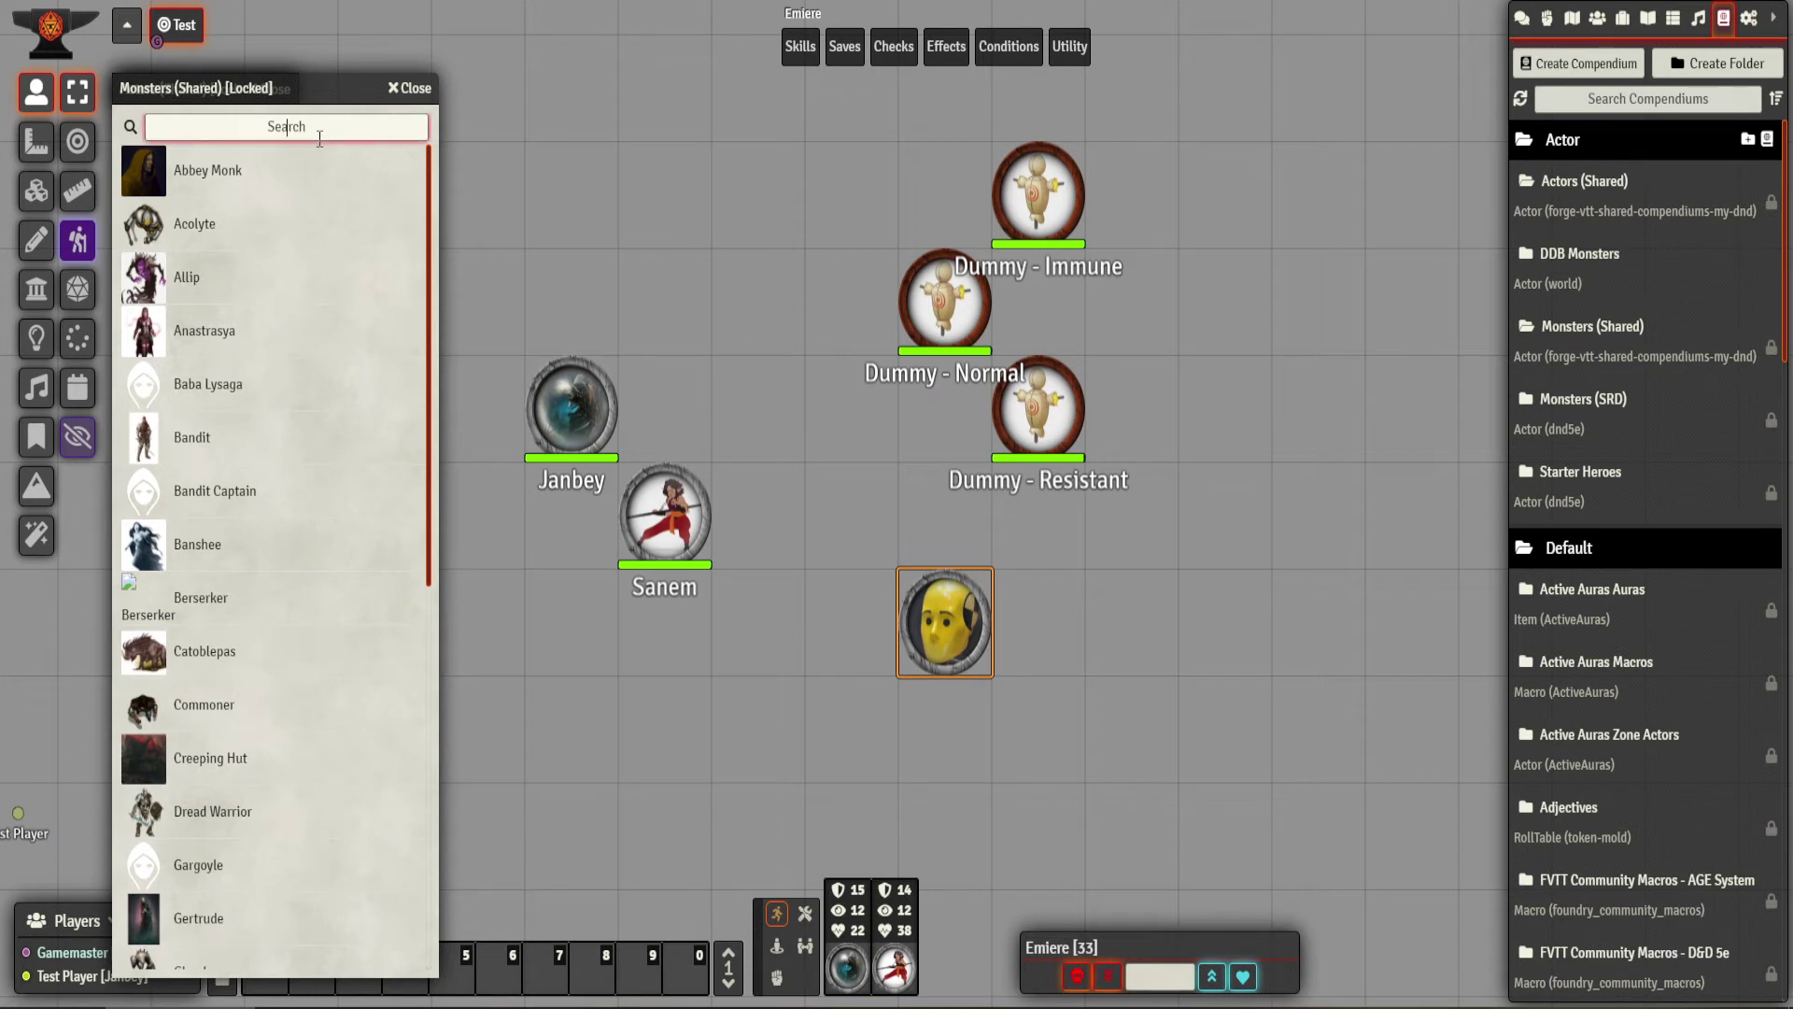
pyautogui.write('cor')
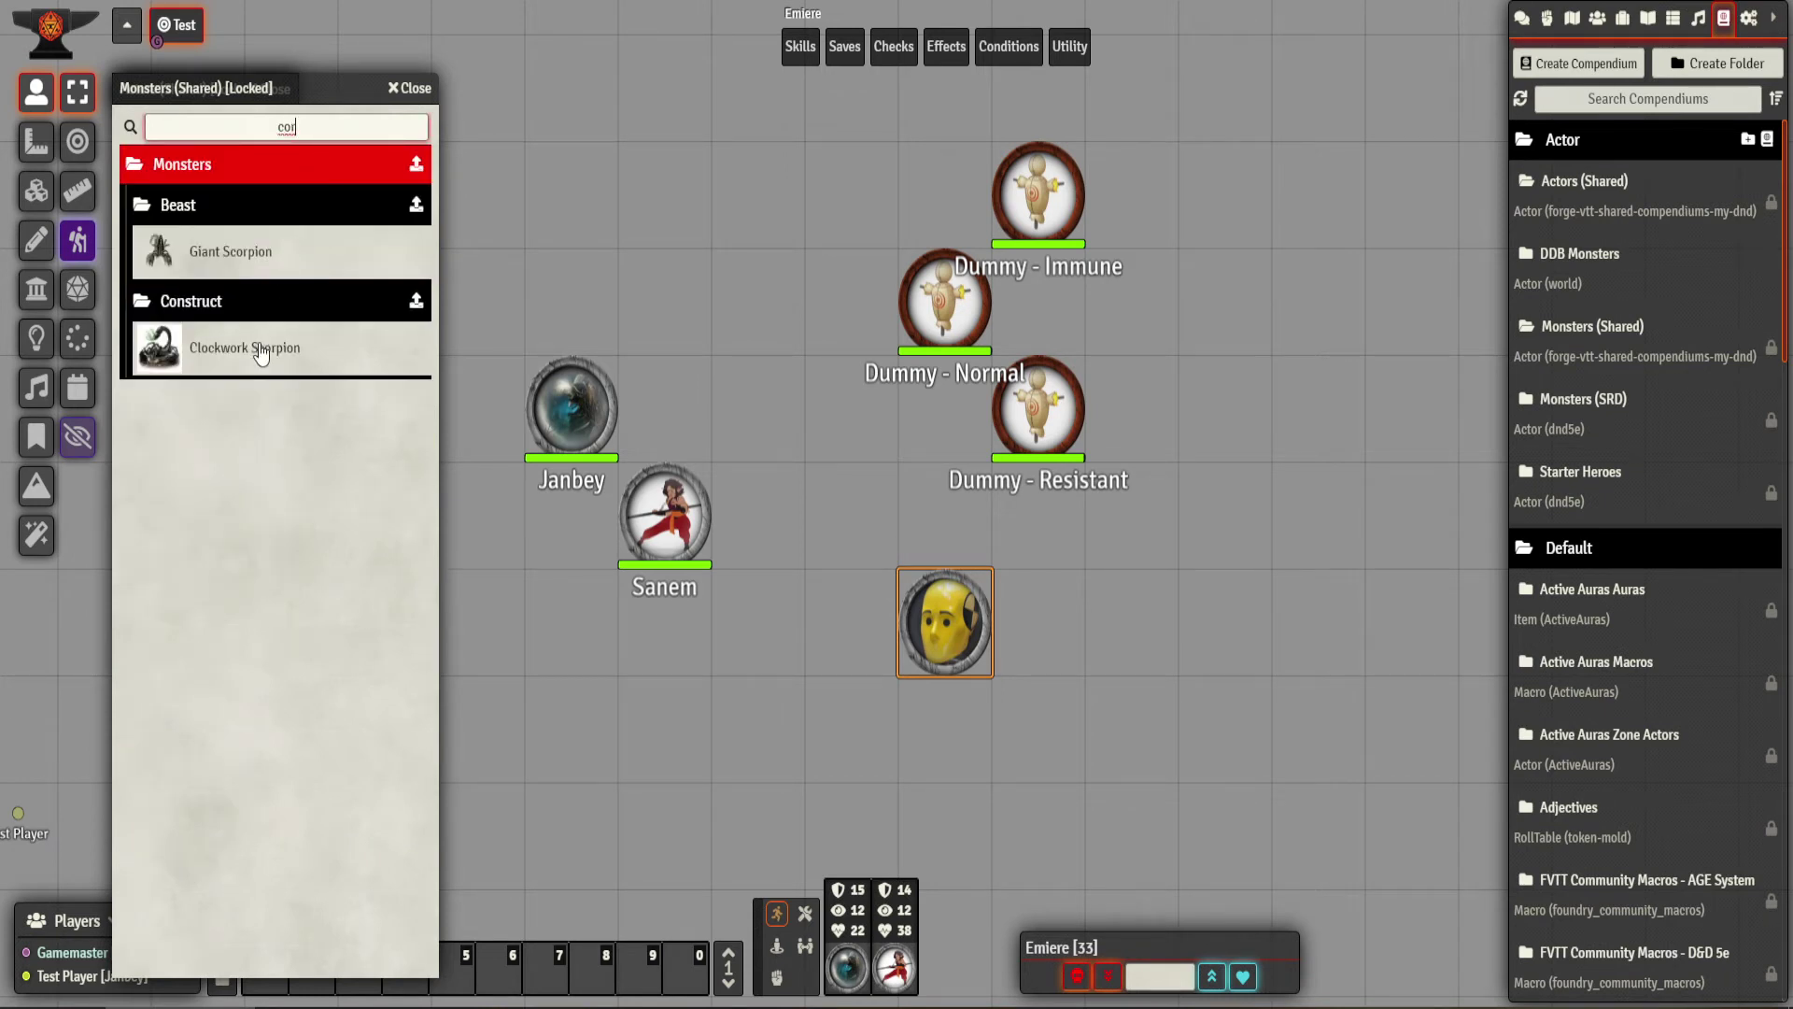
pyautogui.press('BackSpace')
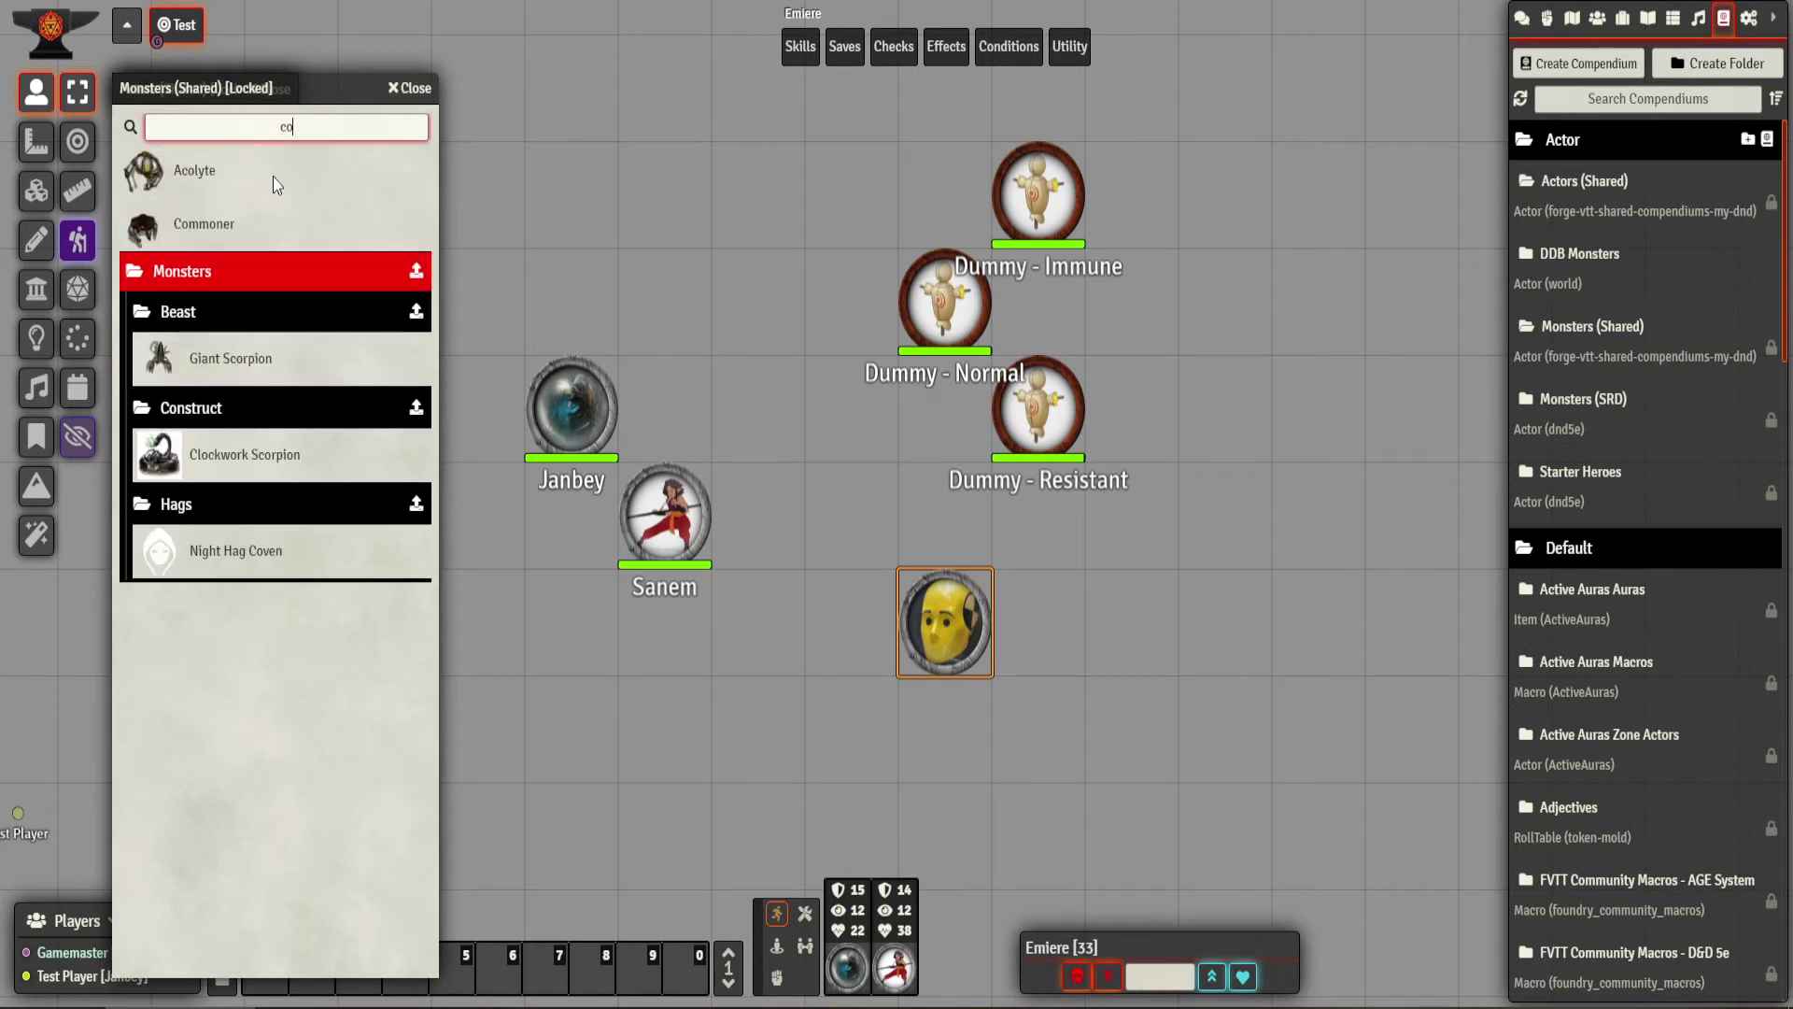
pyautogui.press('BackSpace')
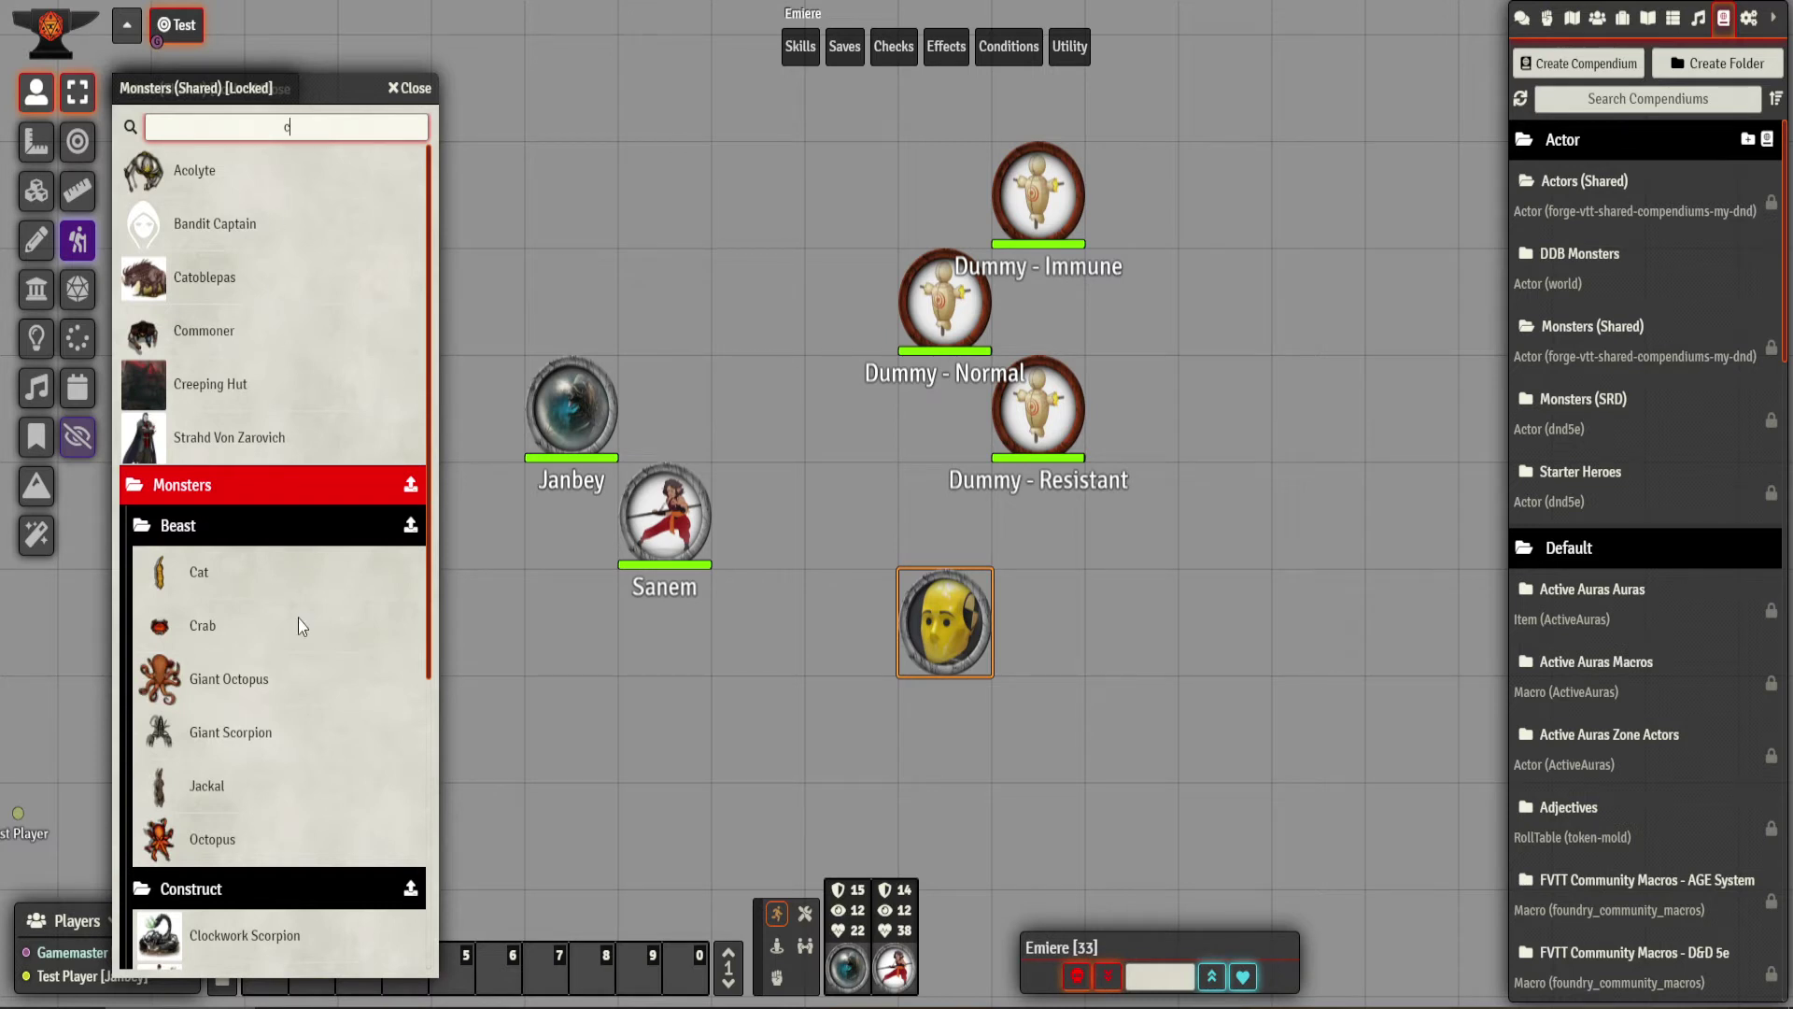
pyautogui.scroll(-5, 299, 618)
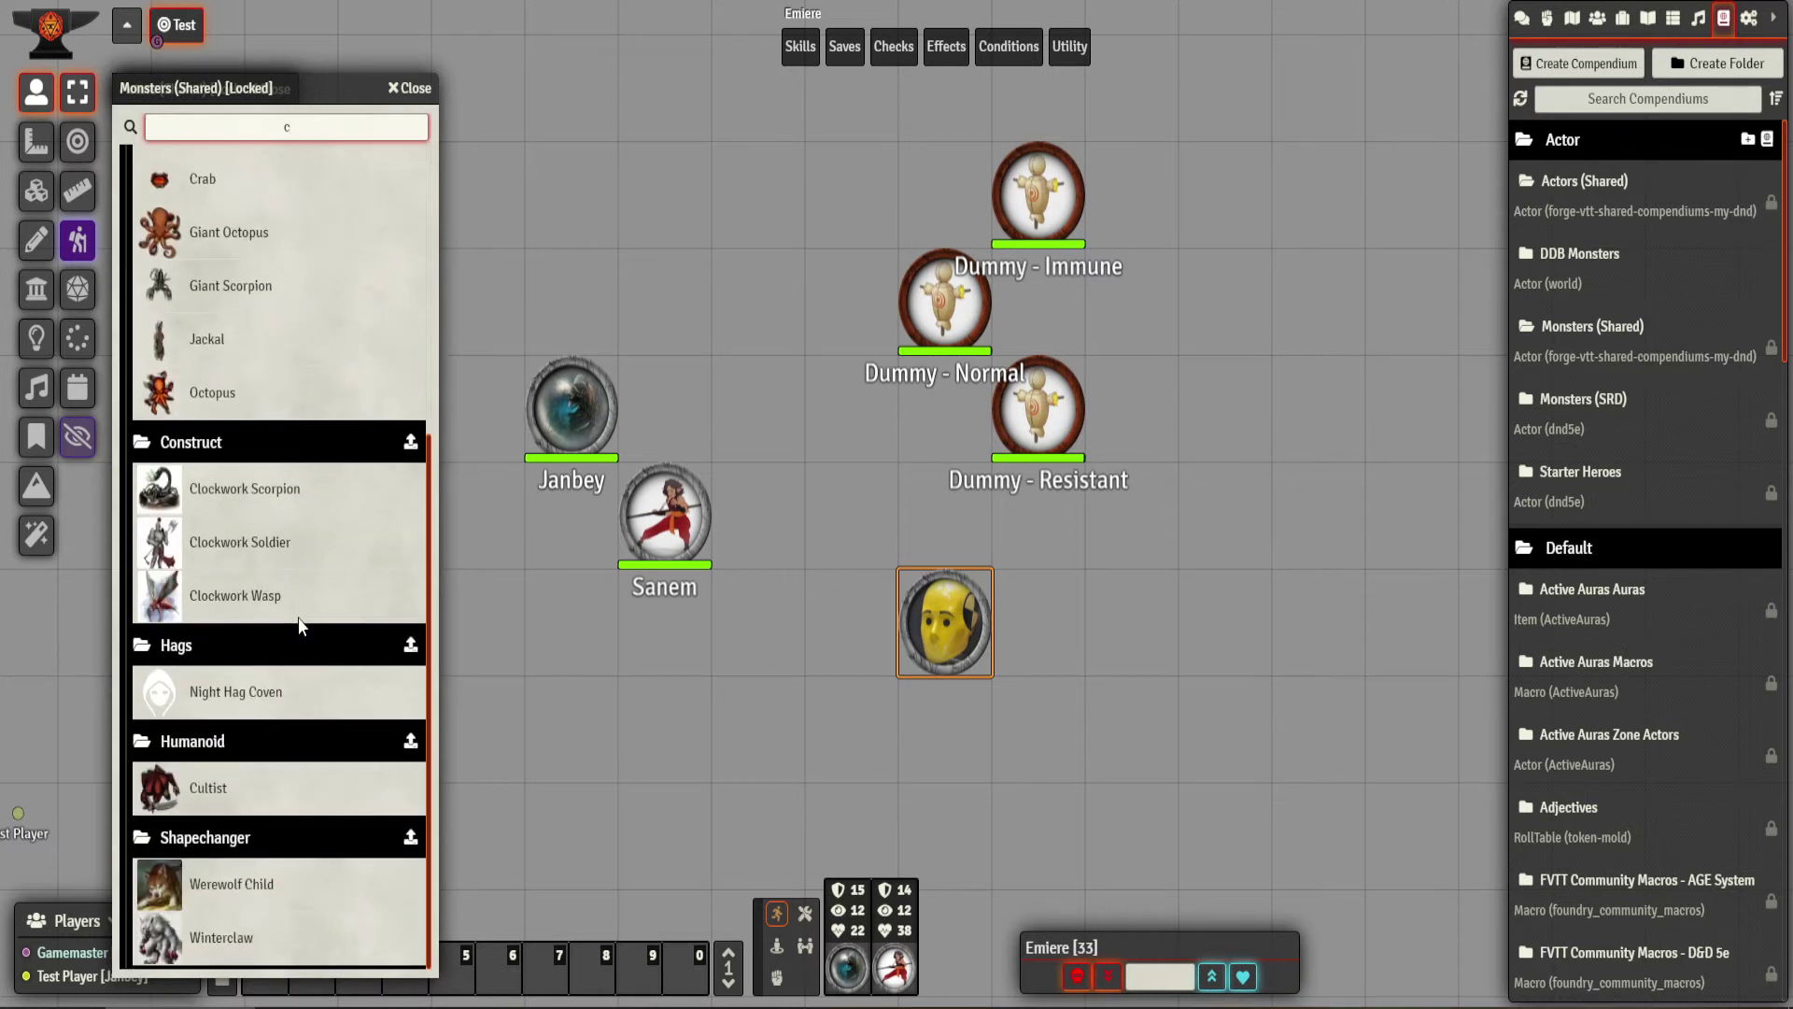
pyautogui.scroll(5, 298, 619)
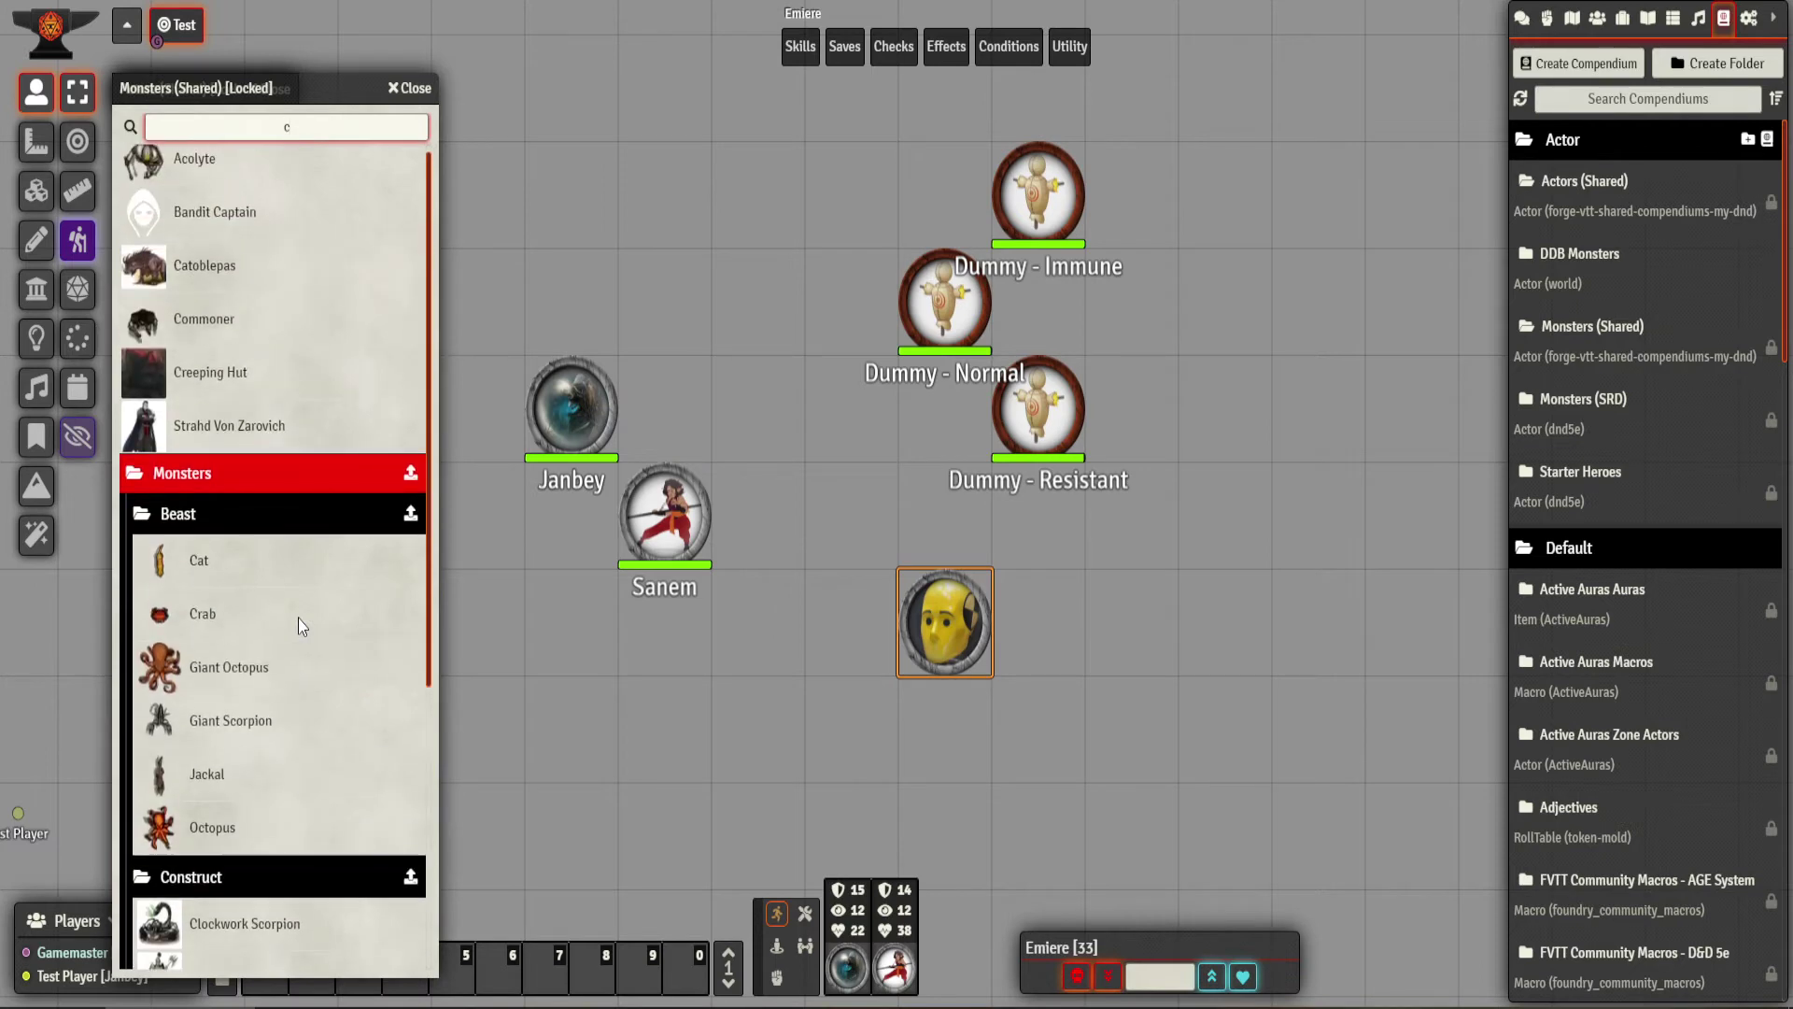
pyautogui.press('BackSpace')
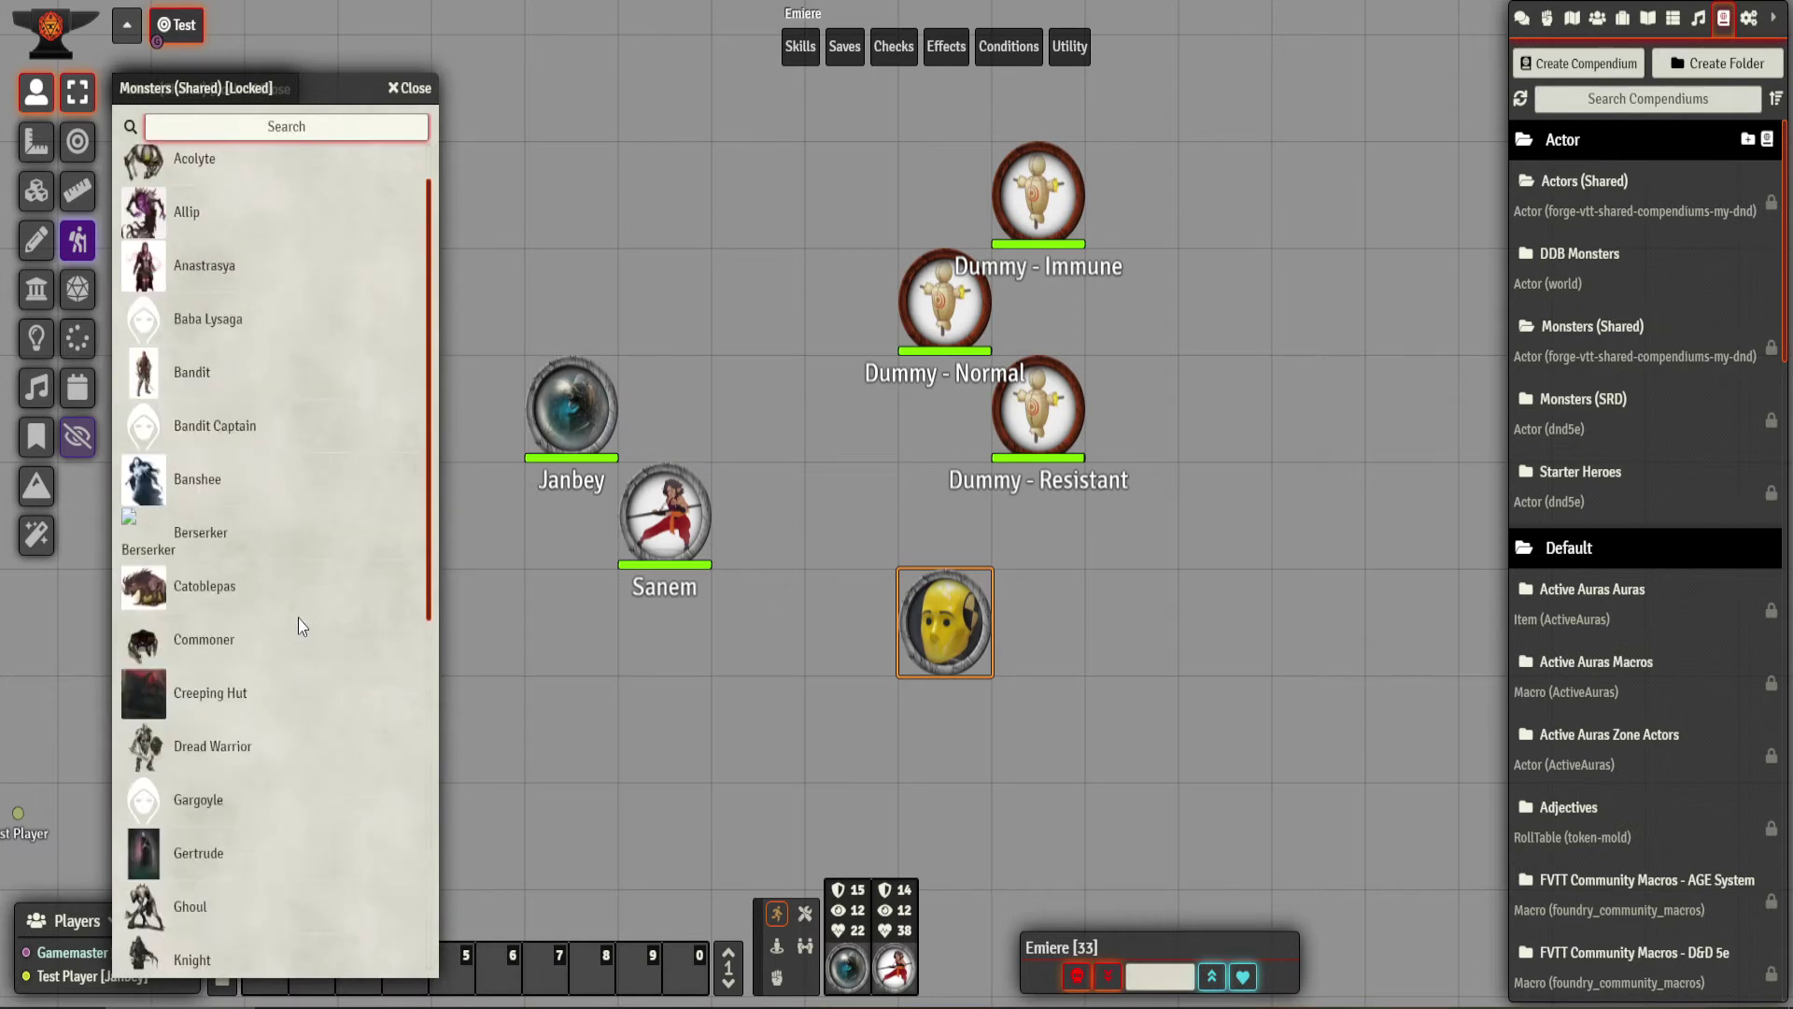
pyautogui.scroll(-7, 299, 618)
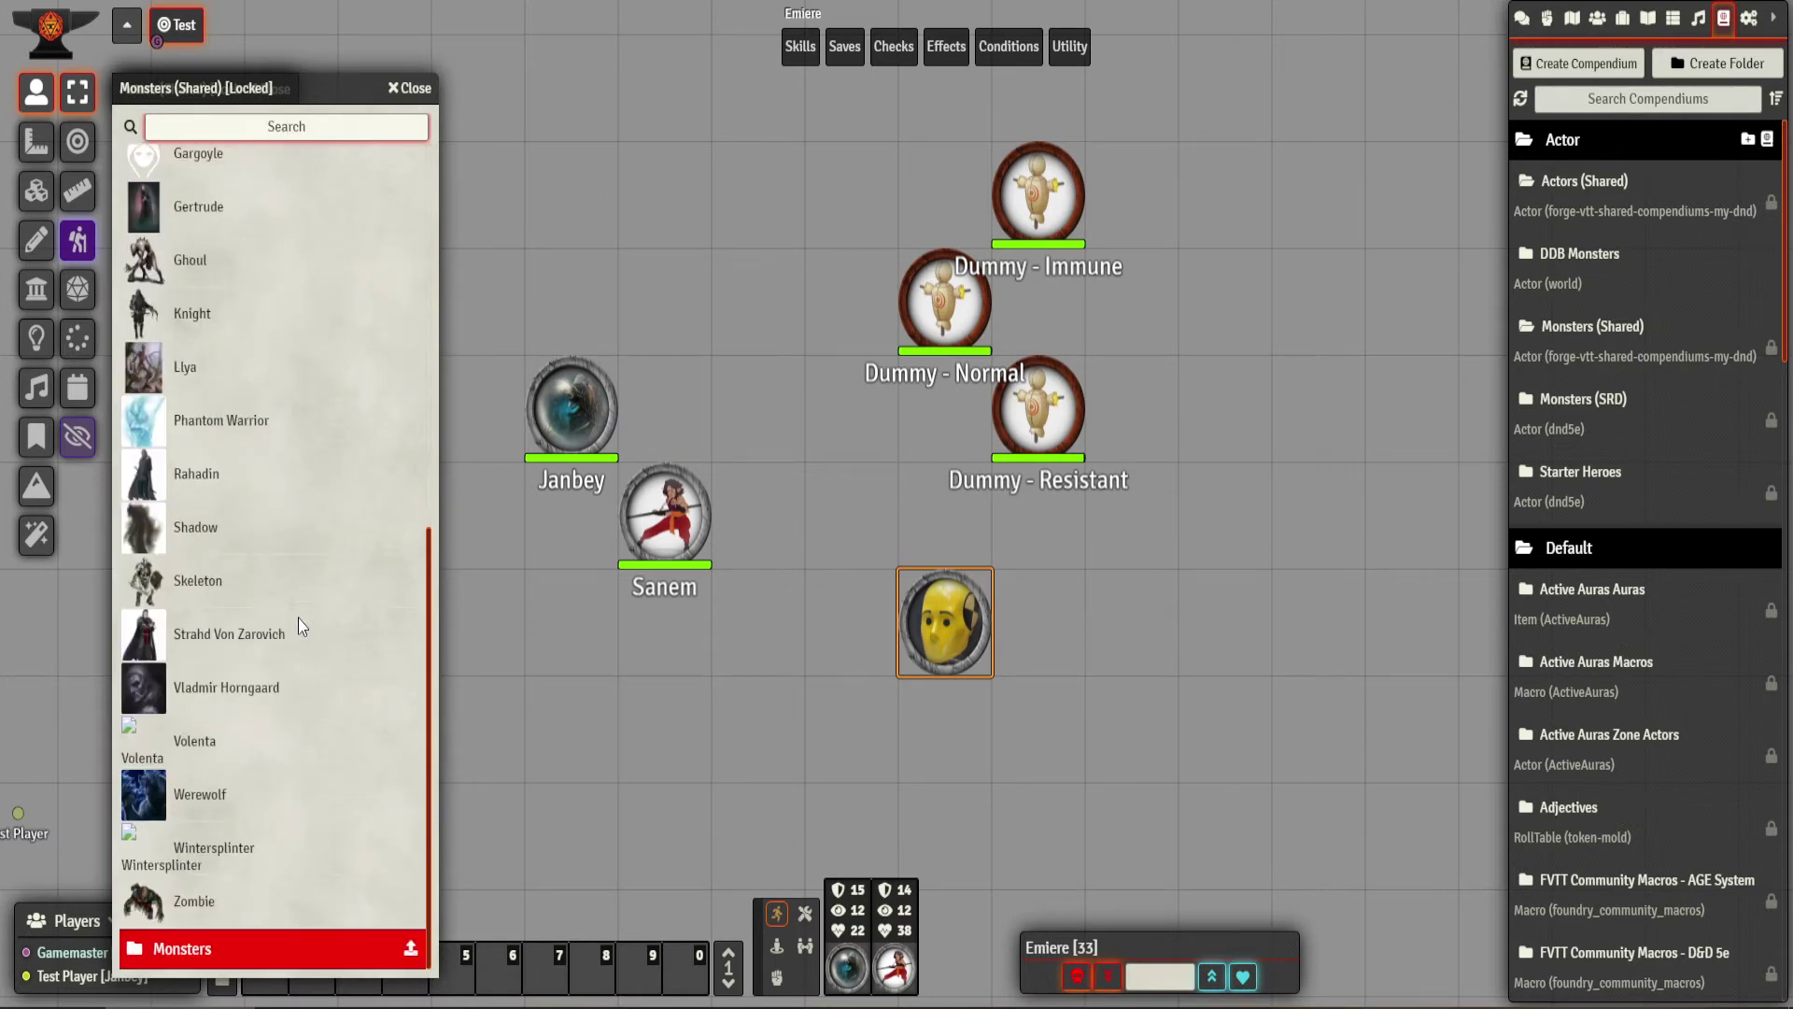
pyautogui.click(295, 959)
pyautogui.scroll(8, 289, 669)
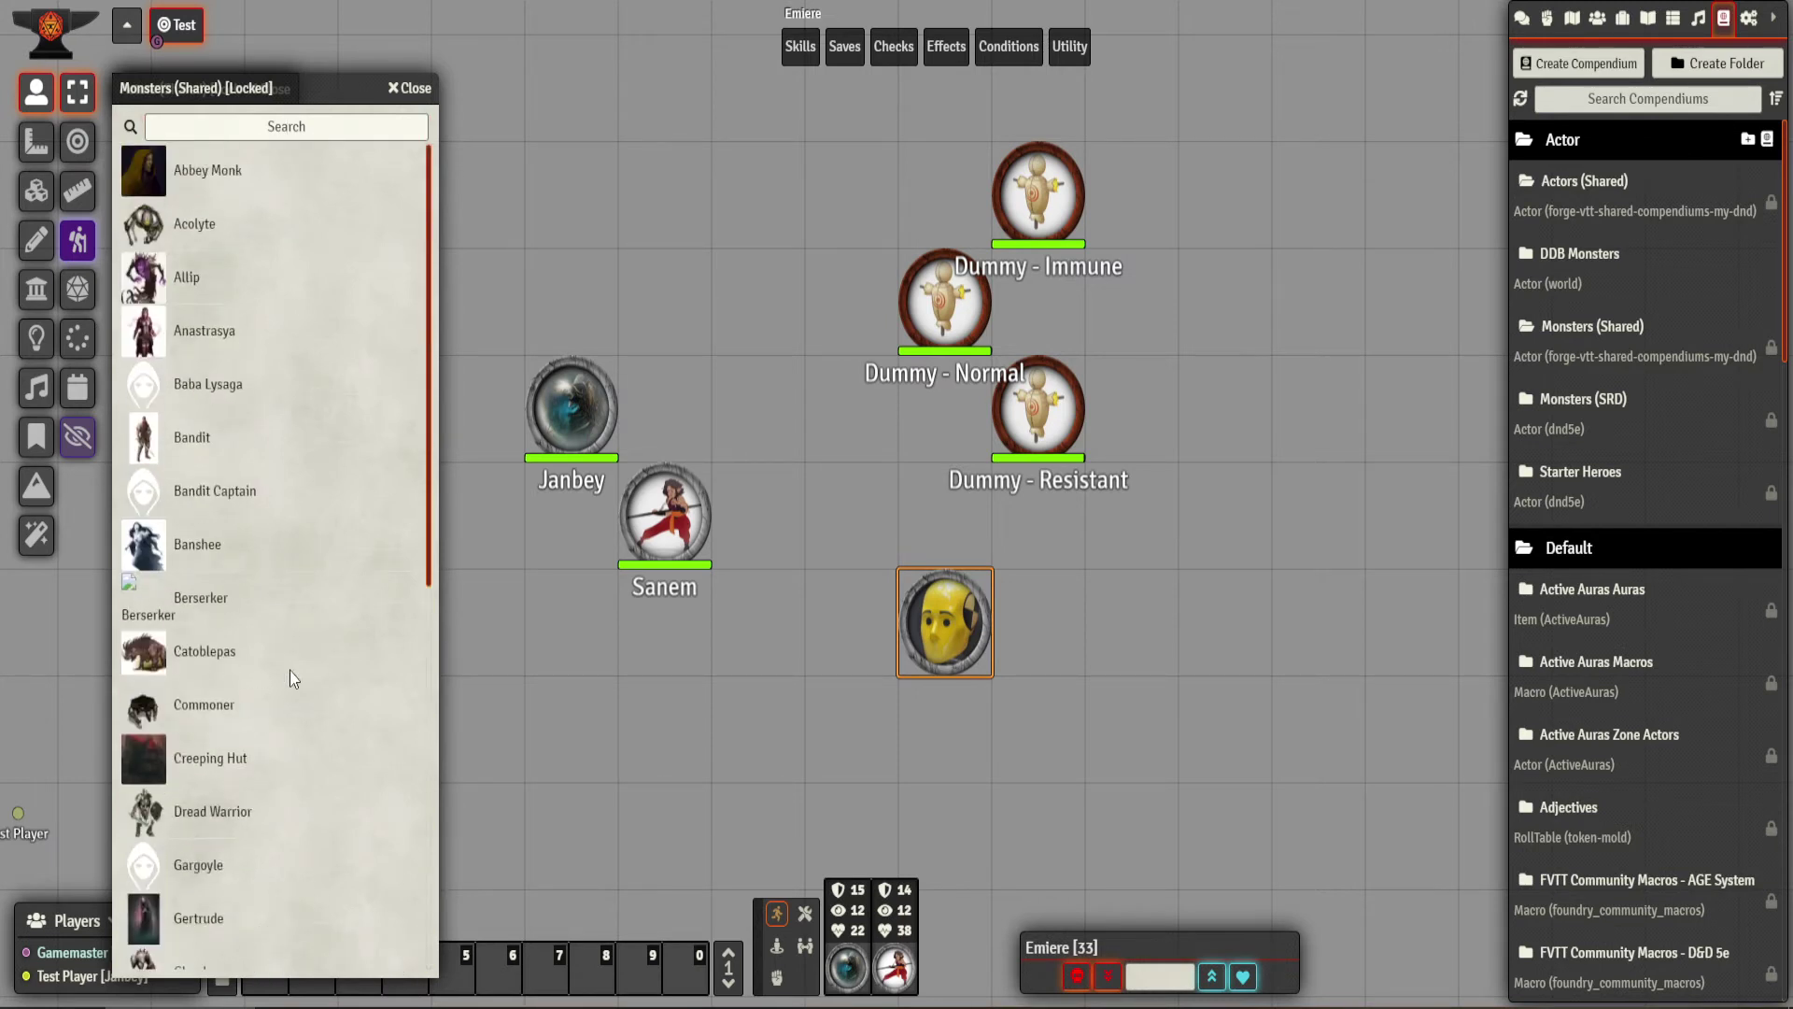
pyautogui.scroll(-8, 289, 670)
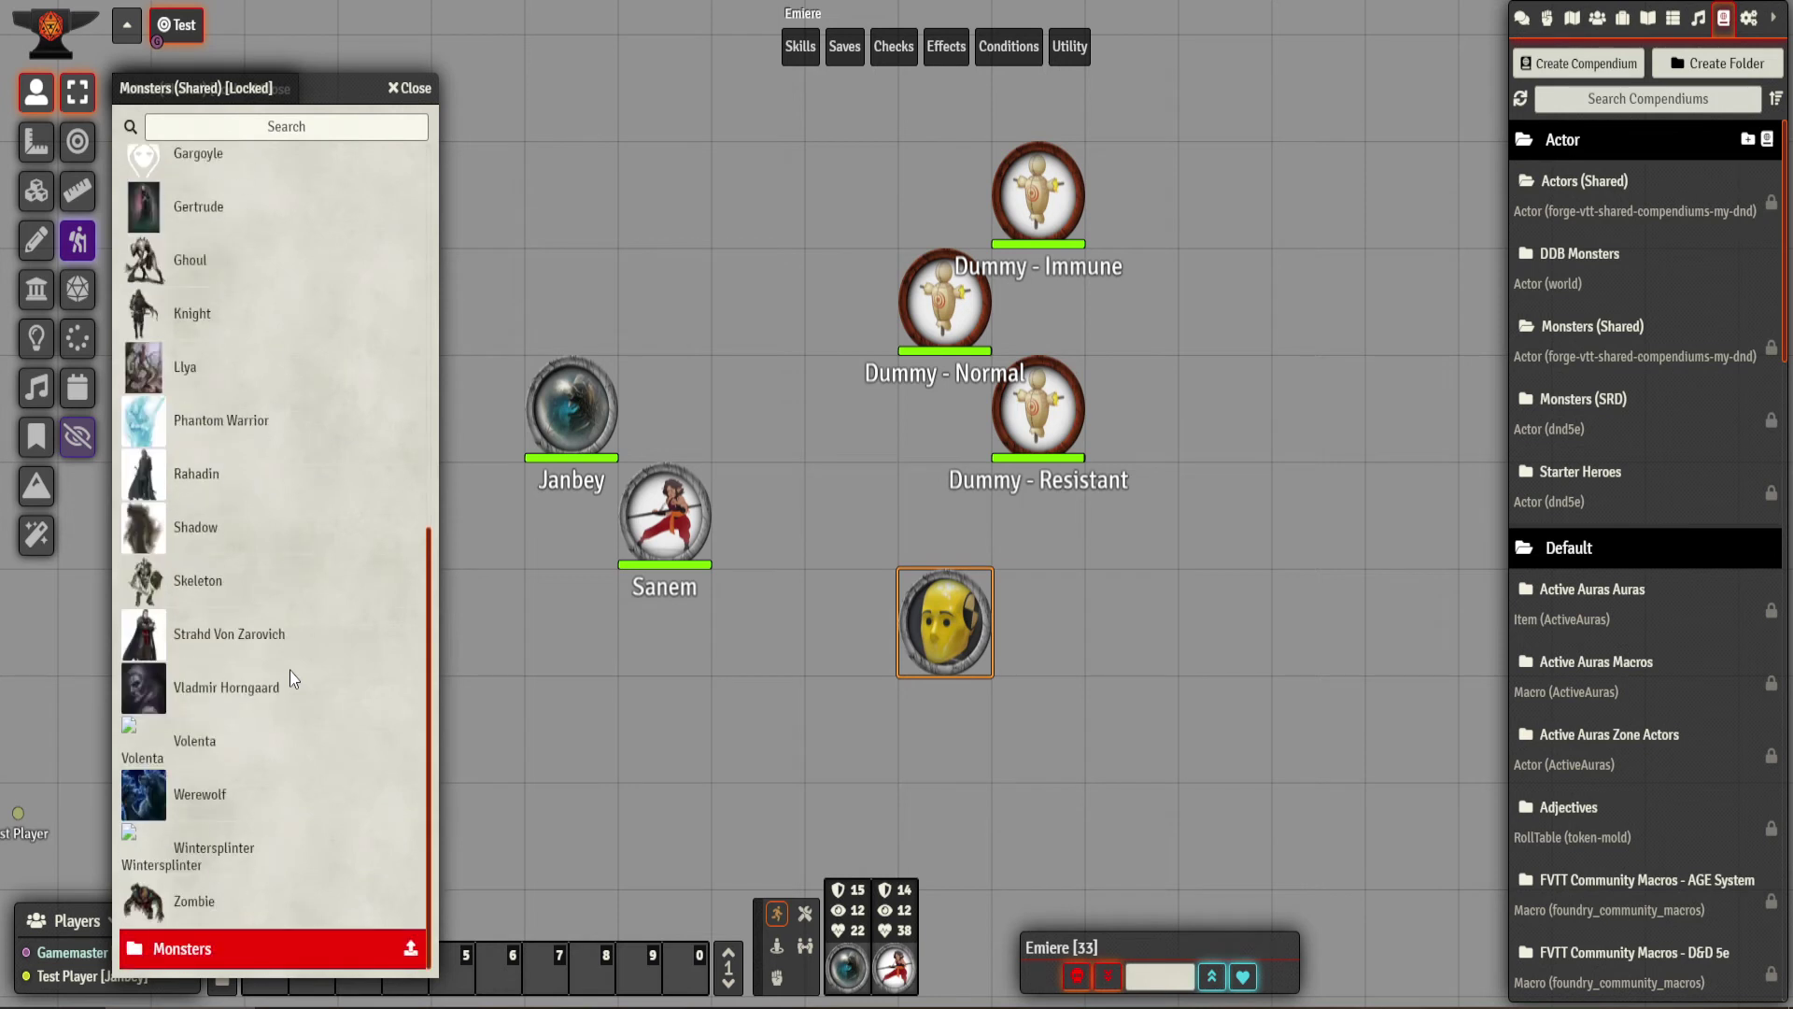
# Reopen Monsters (Shared) and expand its Monsters folder, briefly peeking into Beast and Celestial.
pyautogui.click(411, 88)
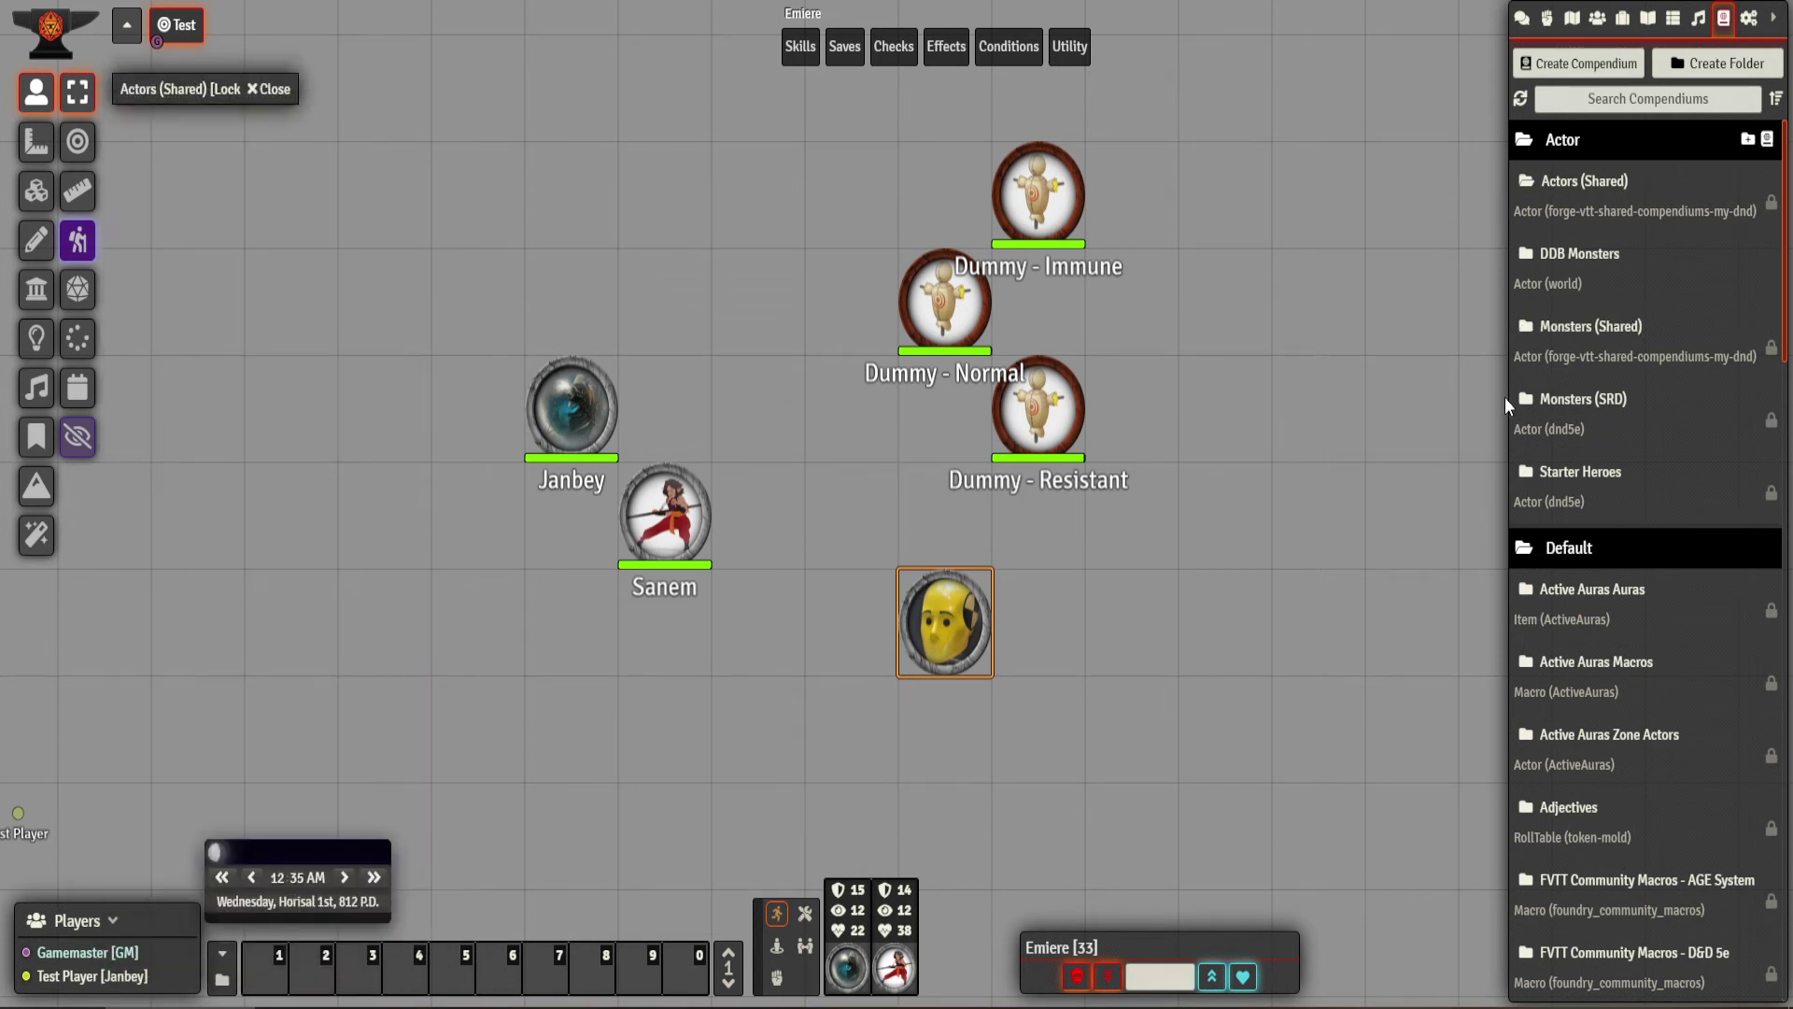
pyautogui.click(1598, 334)
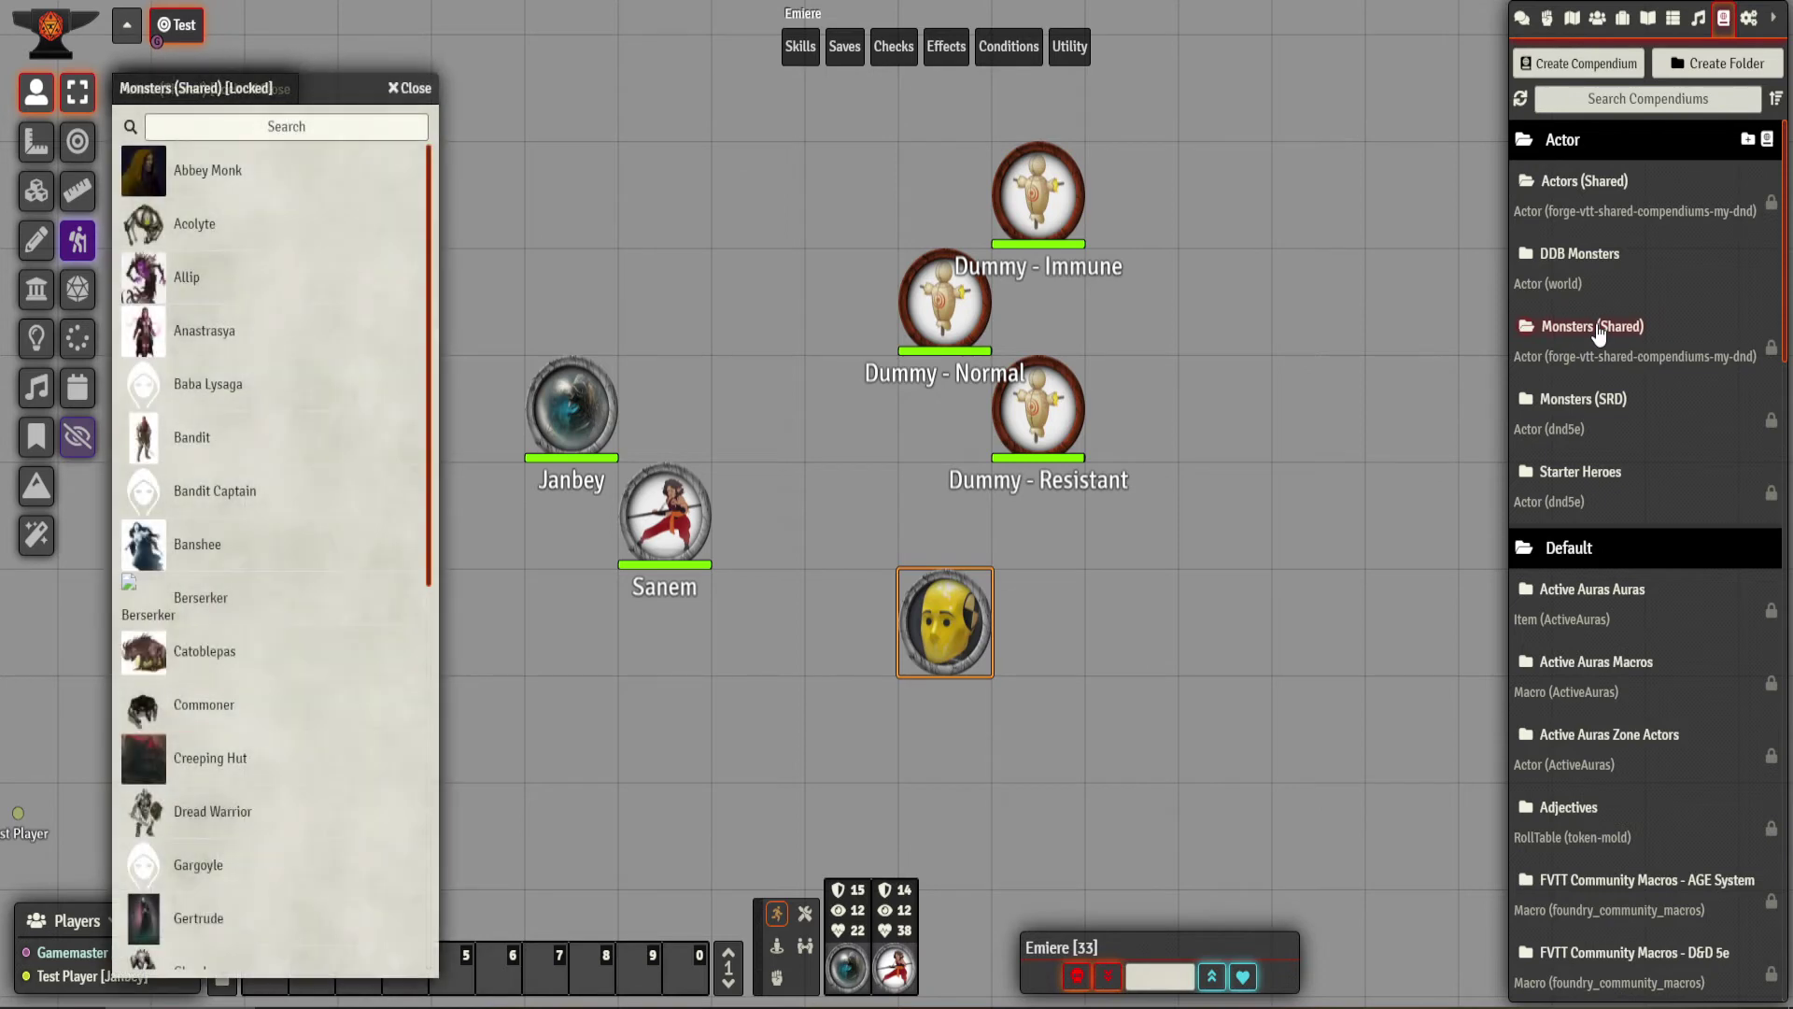
pyautogui.scroll(-1, 223, 486)
pyautogui.scroll(-7, 222, 485)
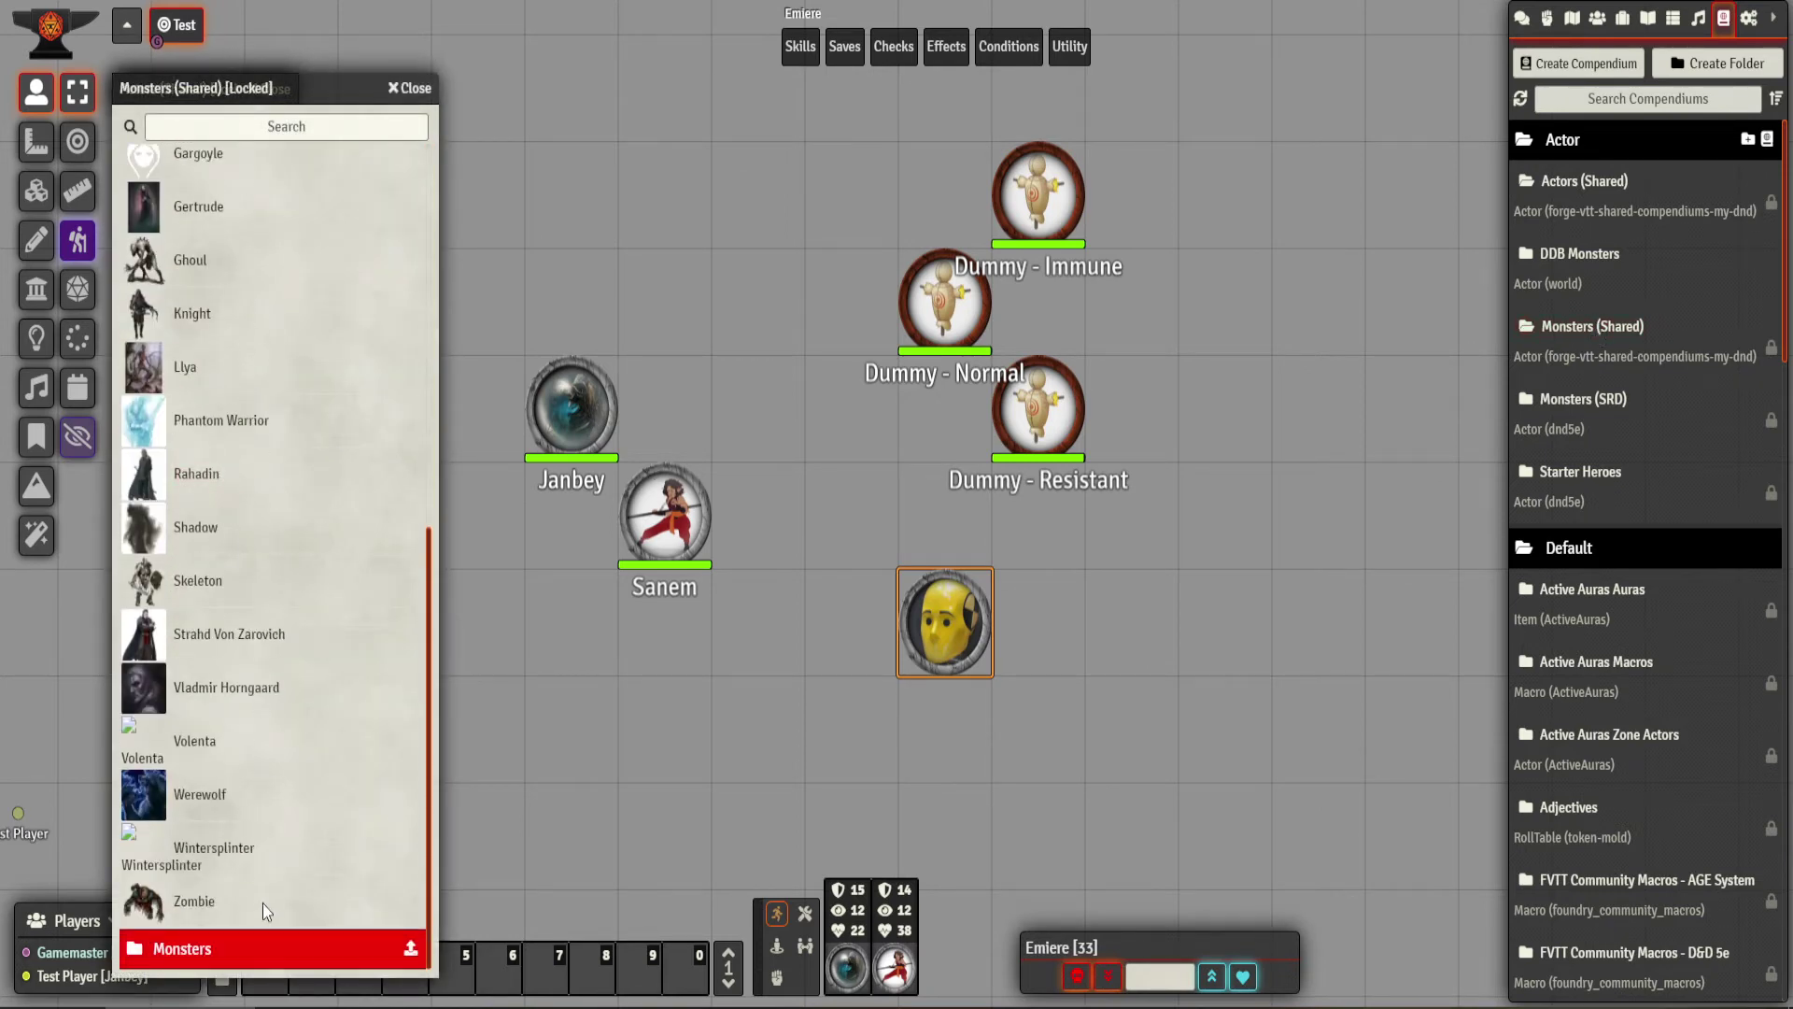
pyautogui.click(207, 948)
pyautogui.scroll(-4, 284, 819)
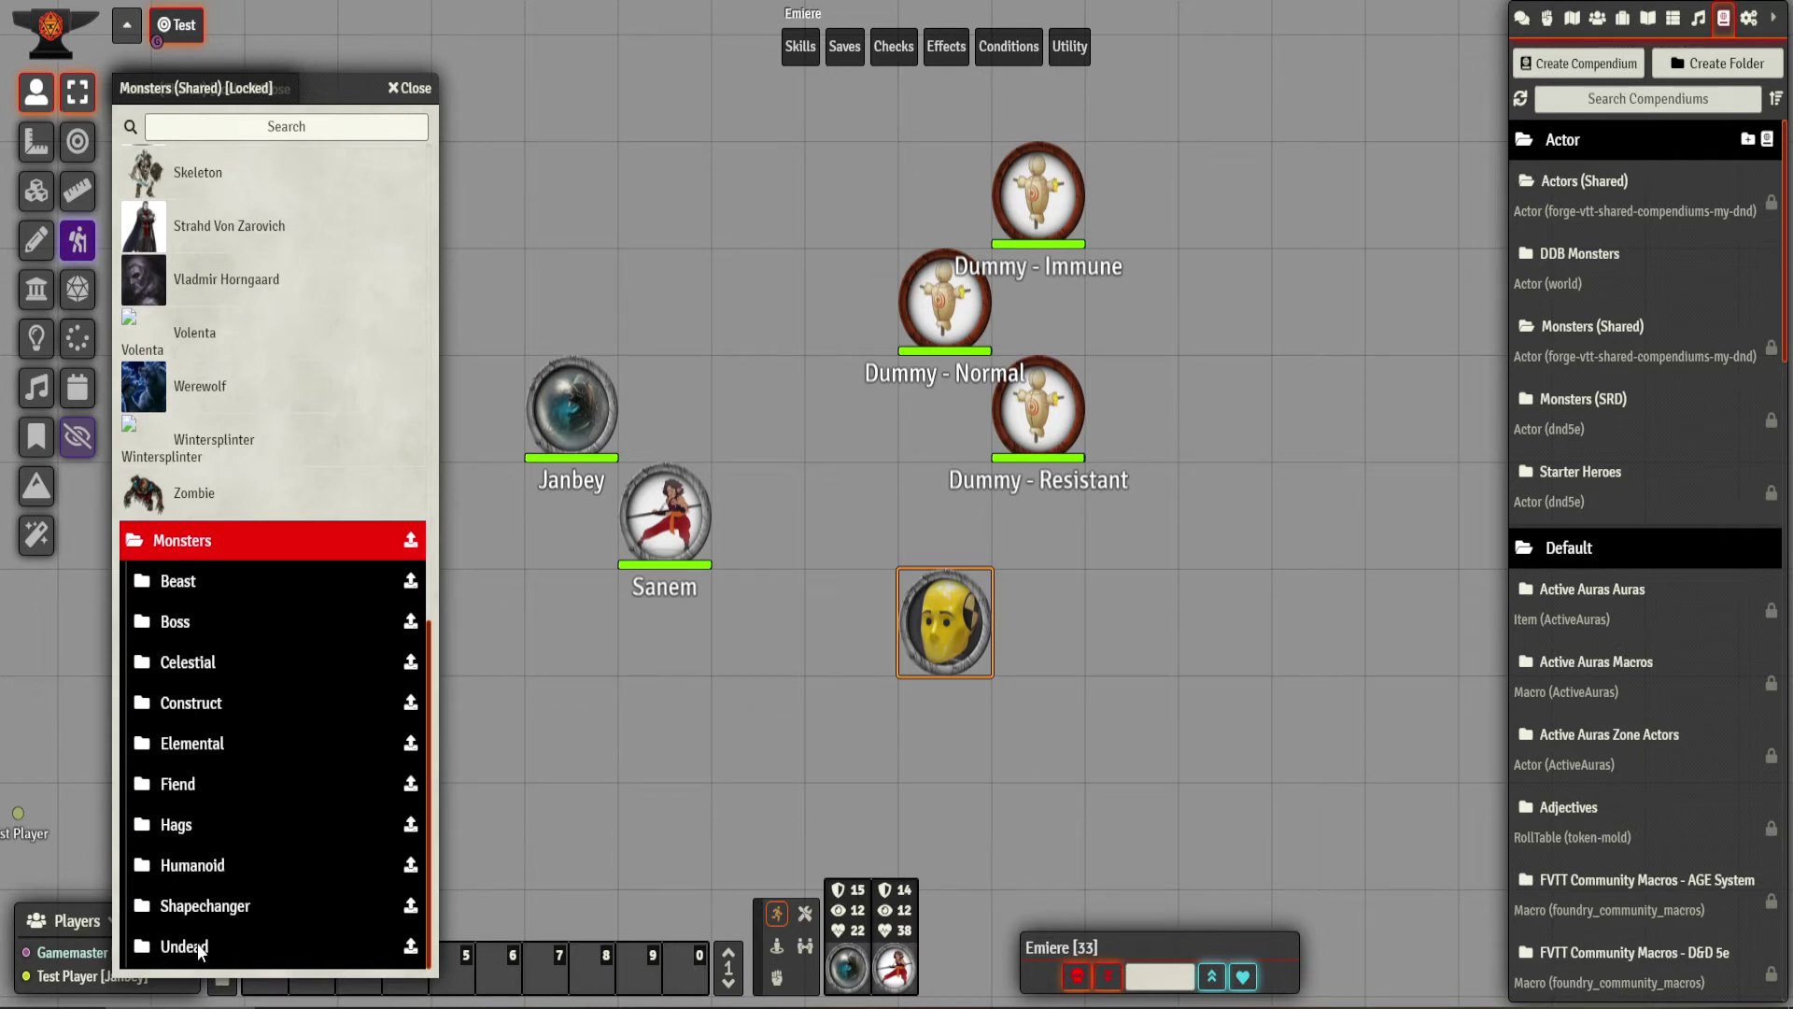
pyautogui.scroll(-1, 267, 804)
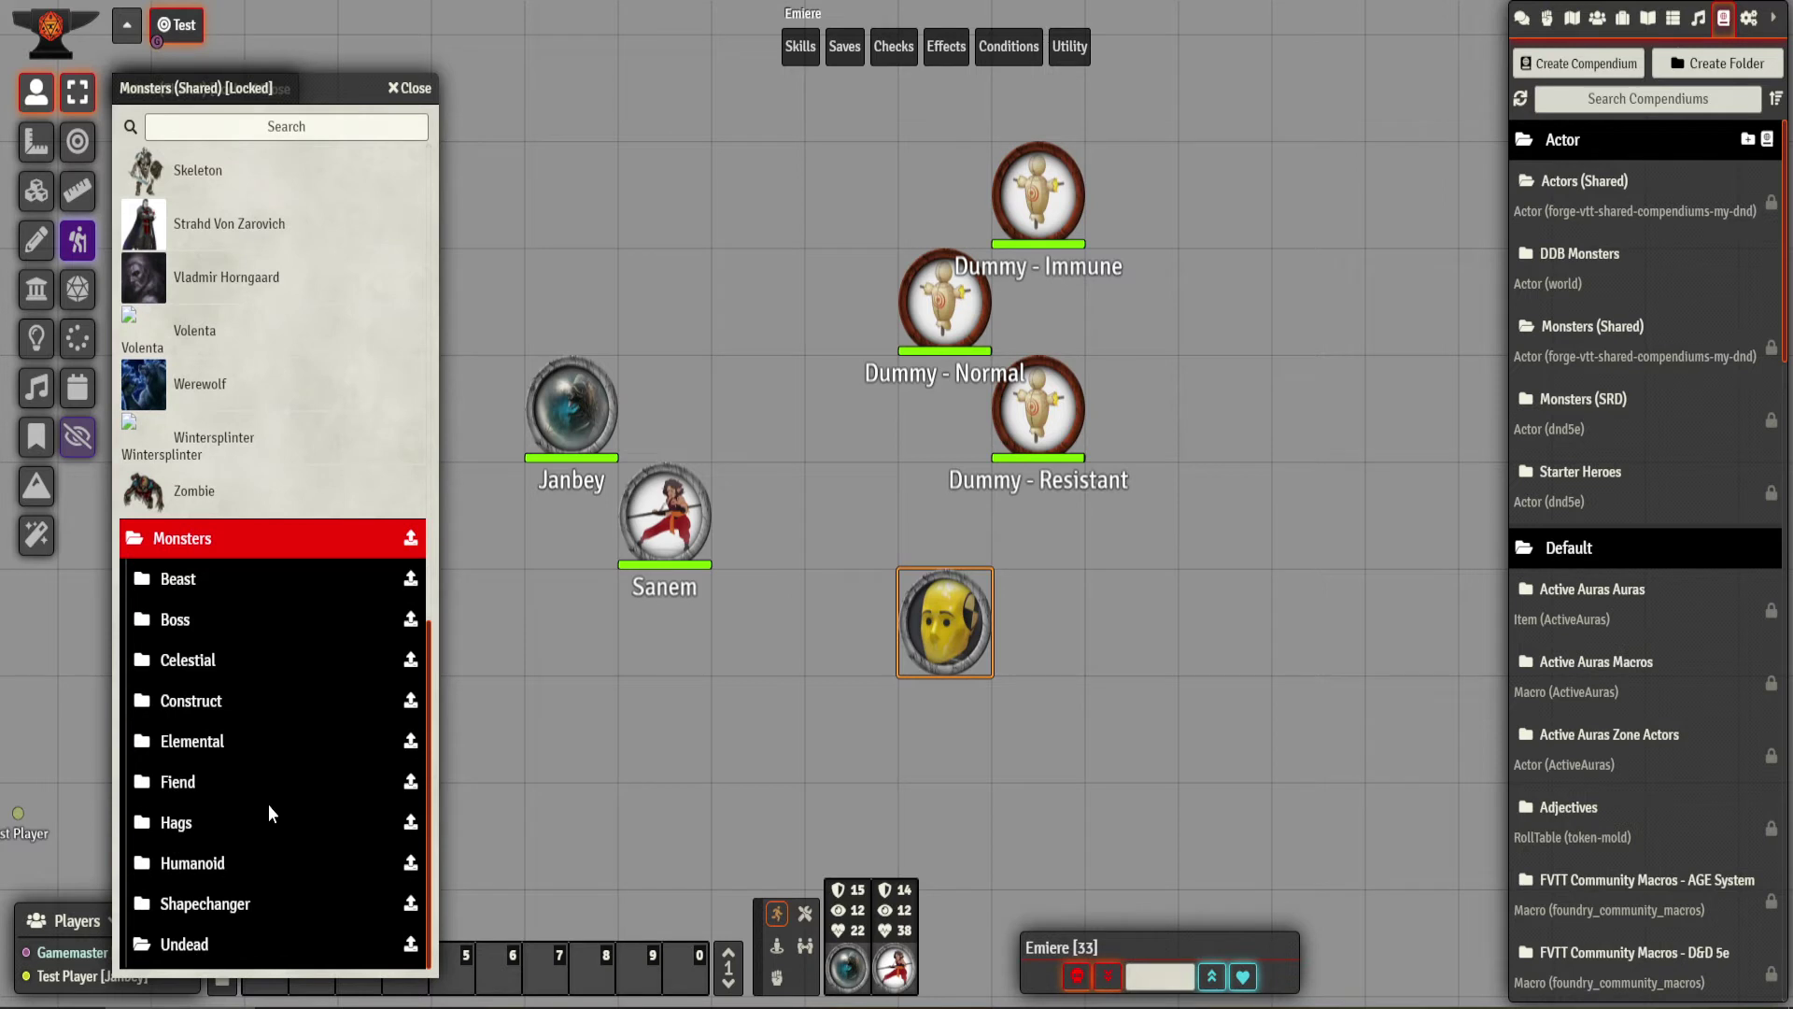
pyautogui.scroll(2, 183, 951)
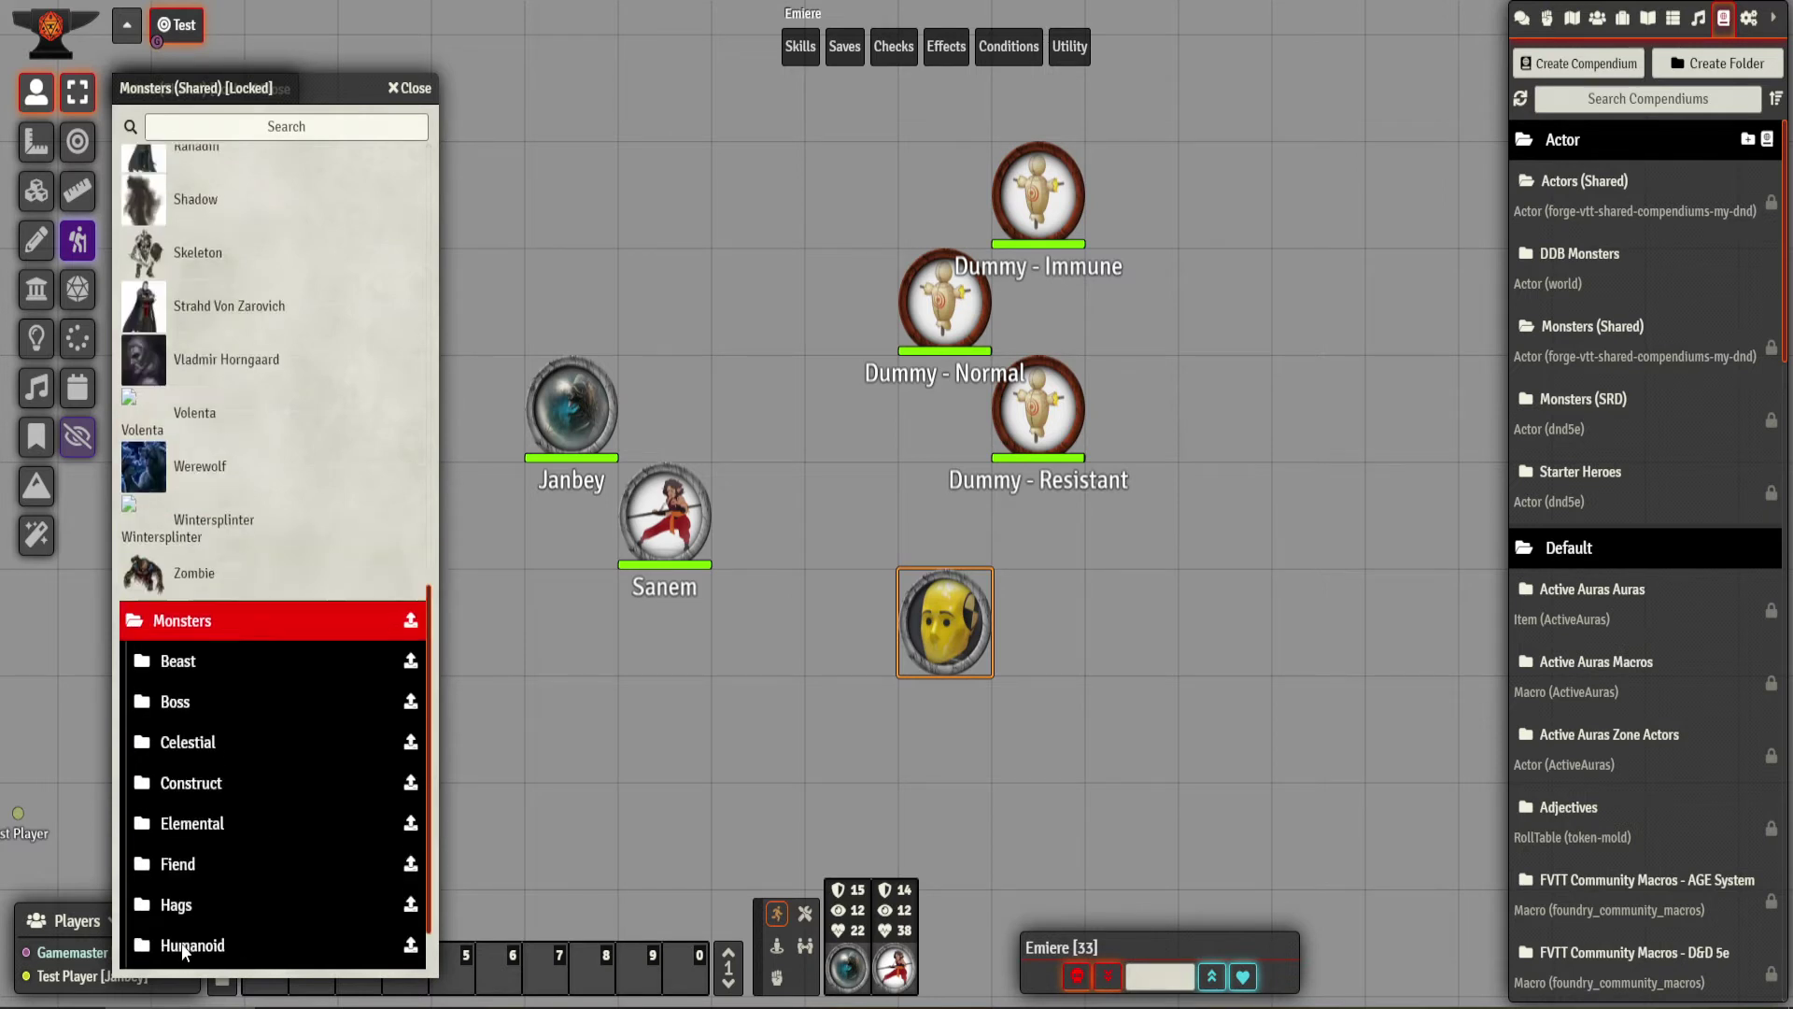
pyautogui.scroll(-2, 183, 951)
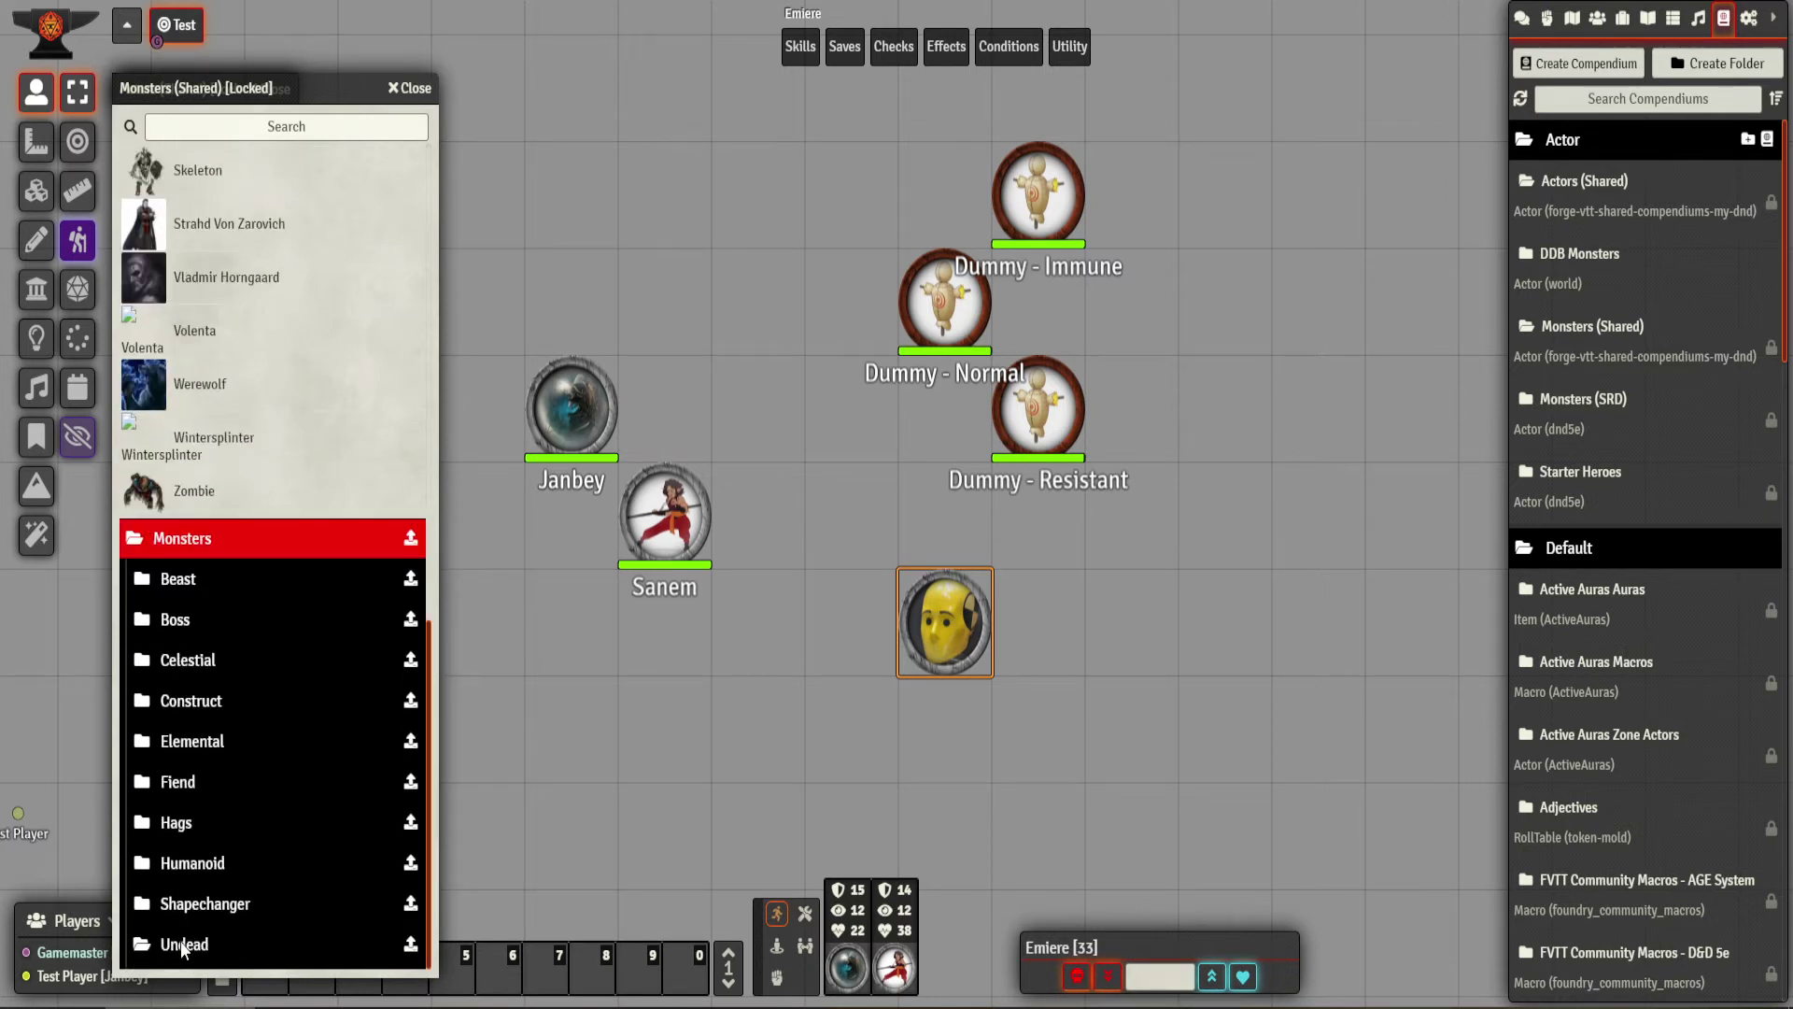
pyautogui.scroll(1, 183, 949)
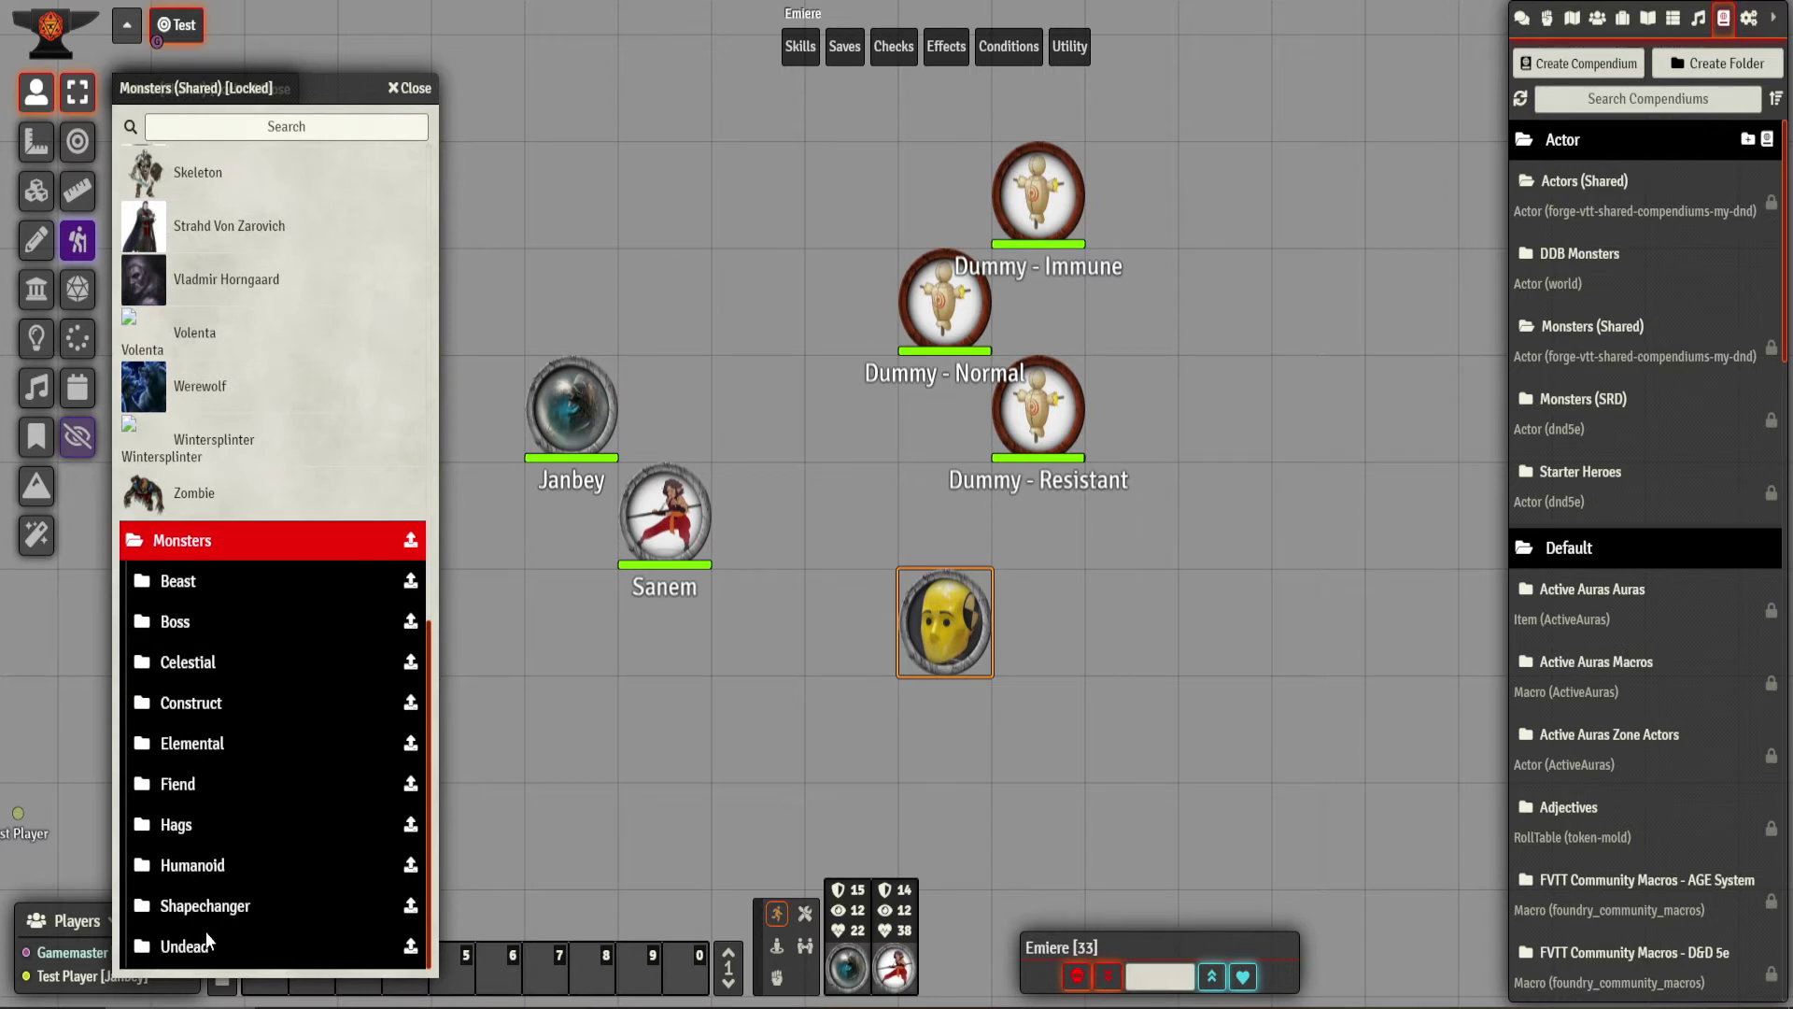
pyautogui.scroll(-1, 189, 949)
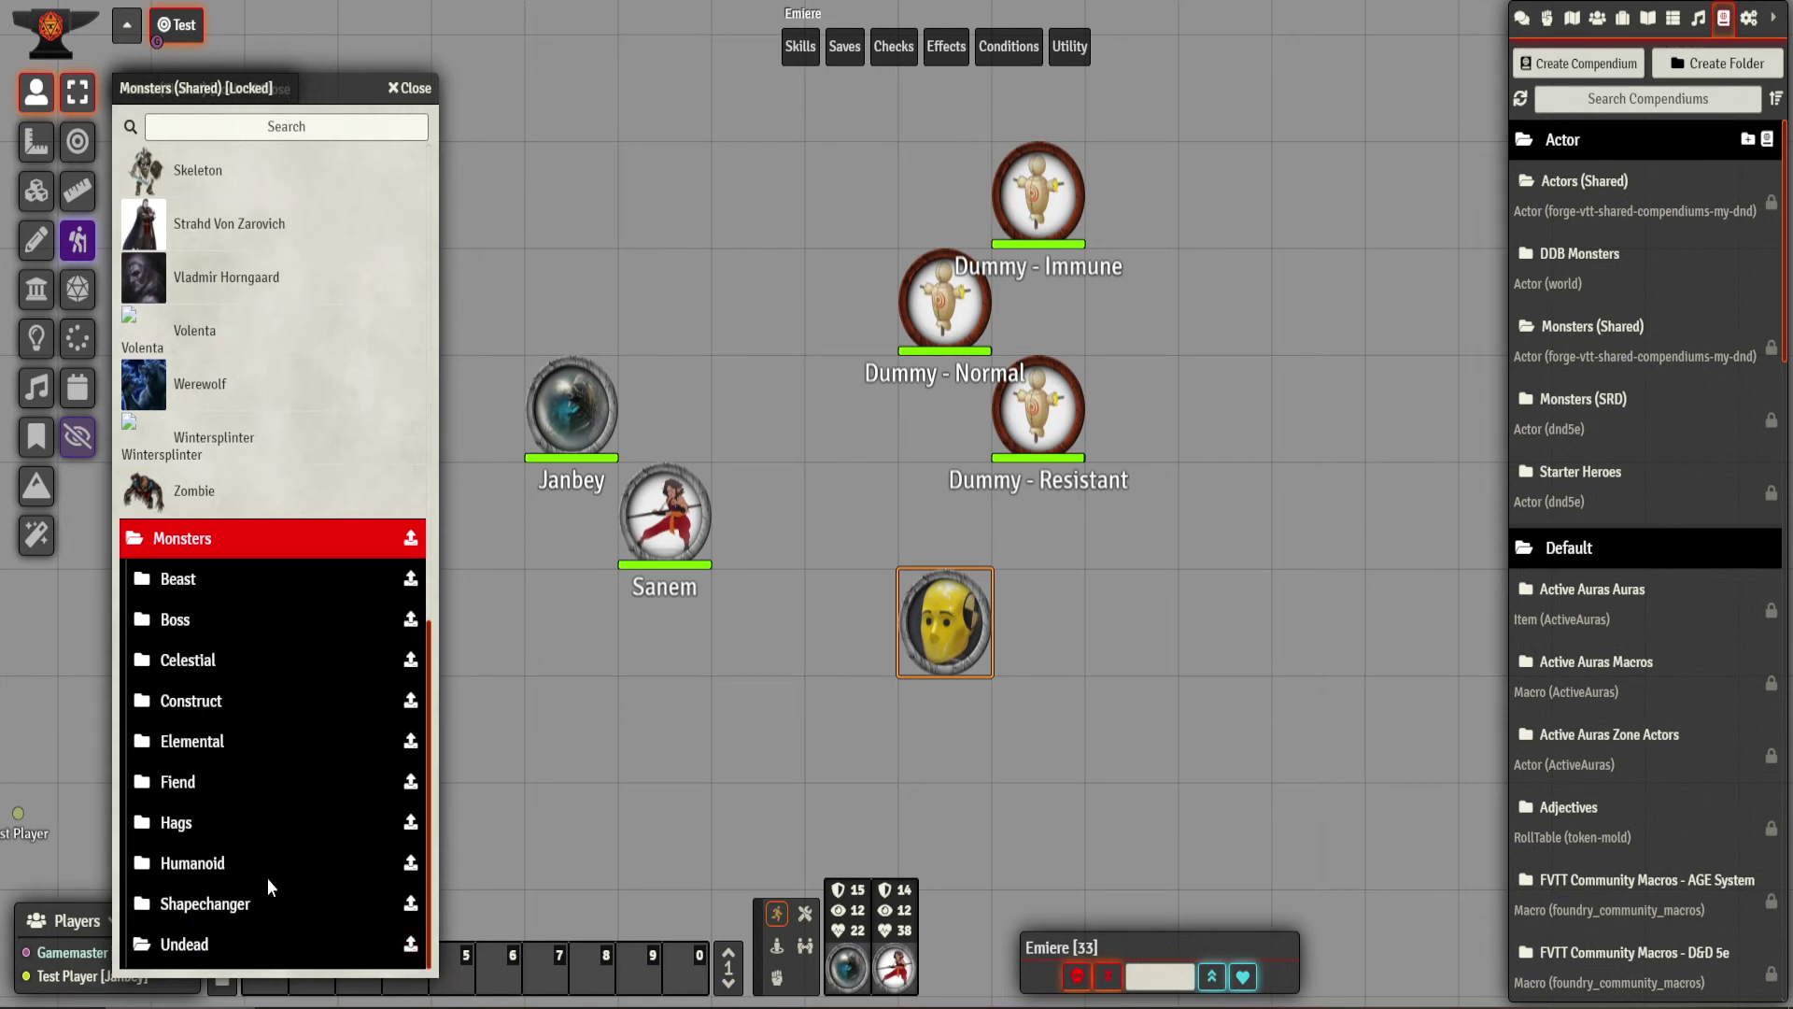
pyautogui.click(193, 583)
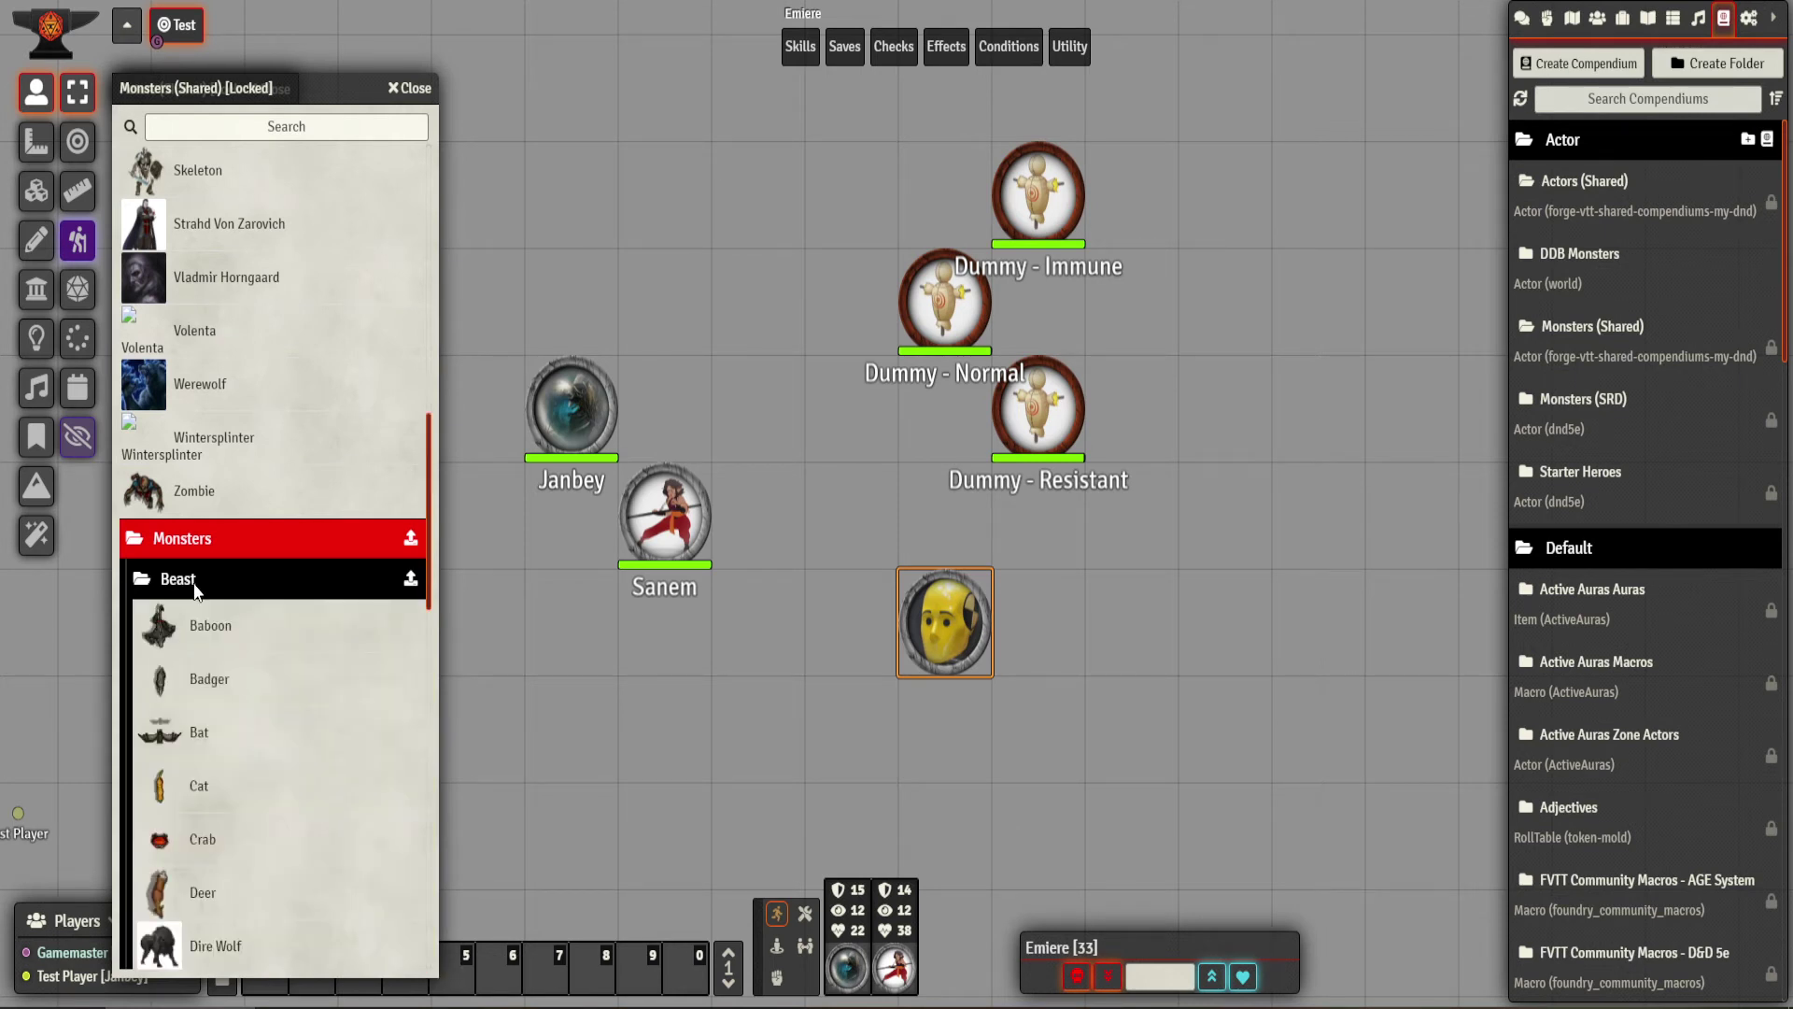
pyautogui.click(193, 583)
pyautogui.click(205, 660)
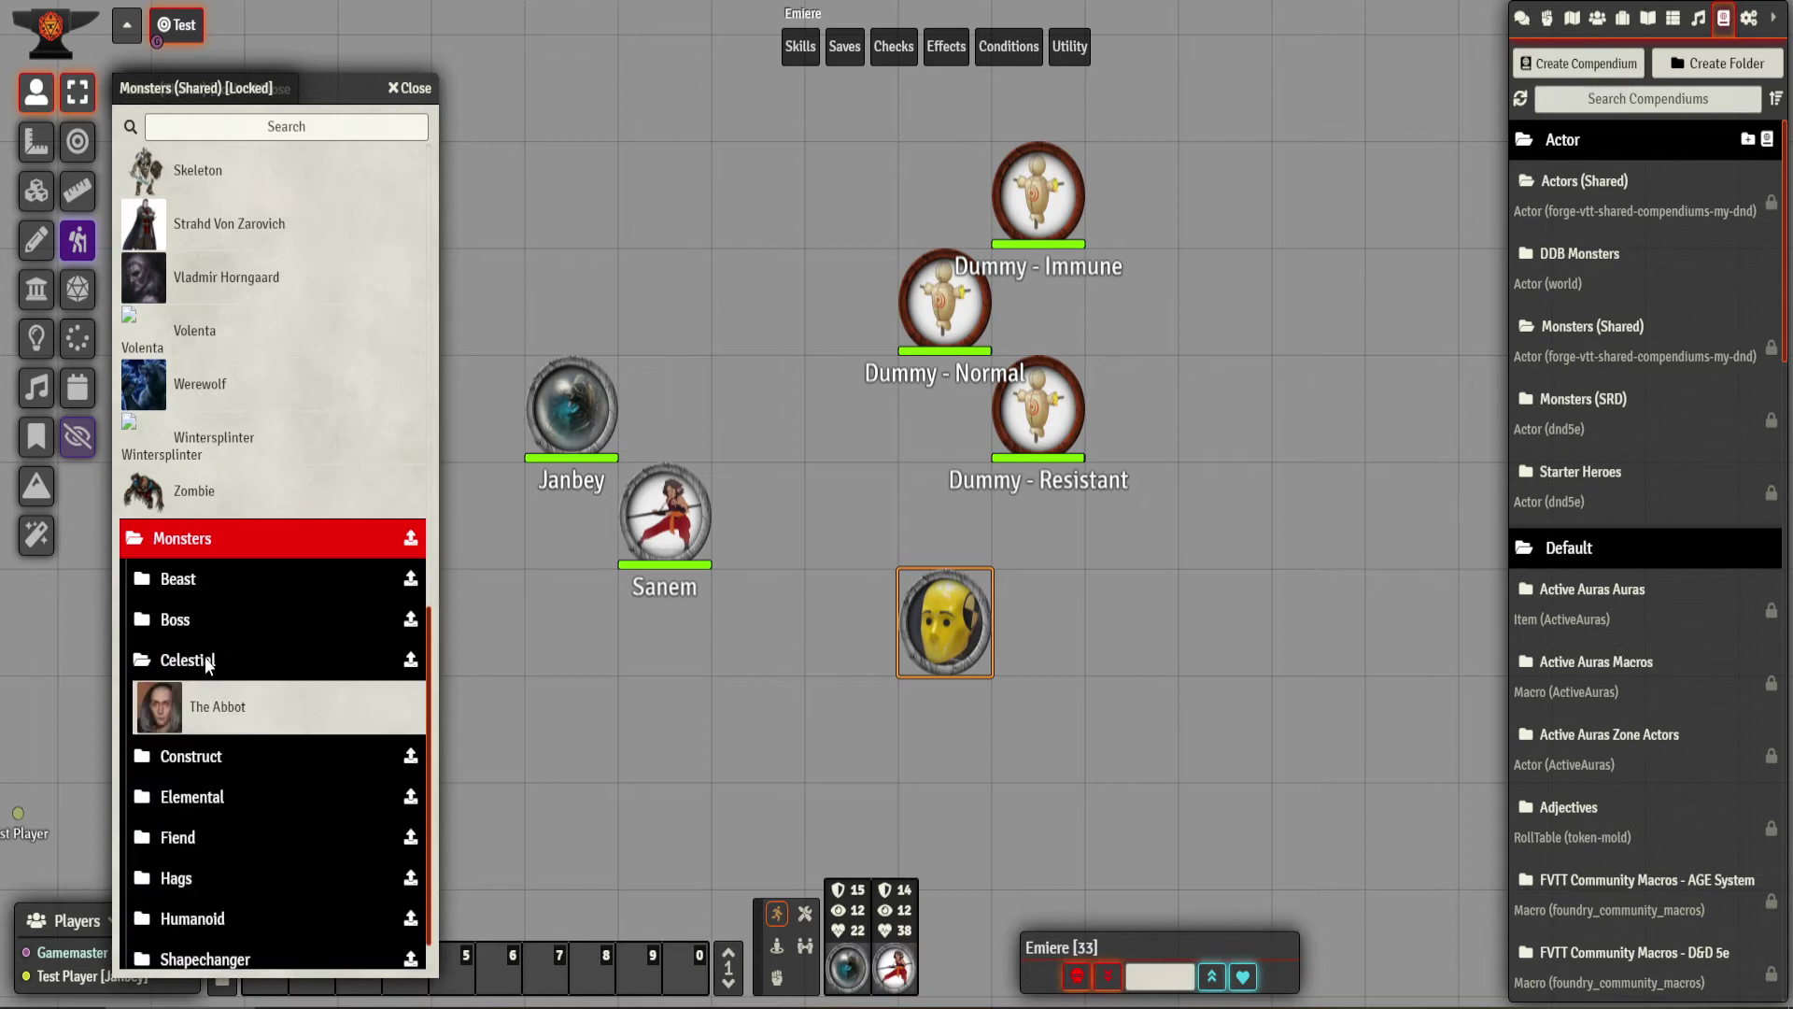
pyautogui.click(205, 660)
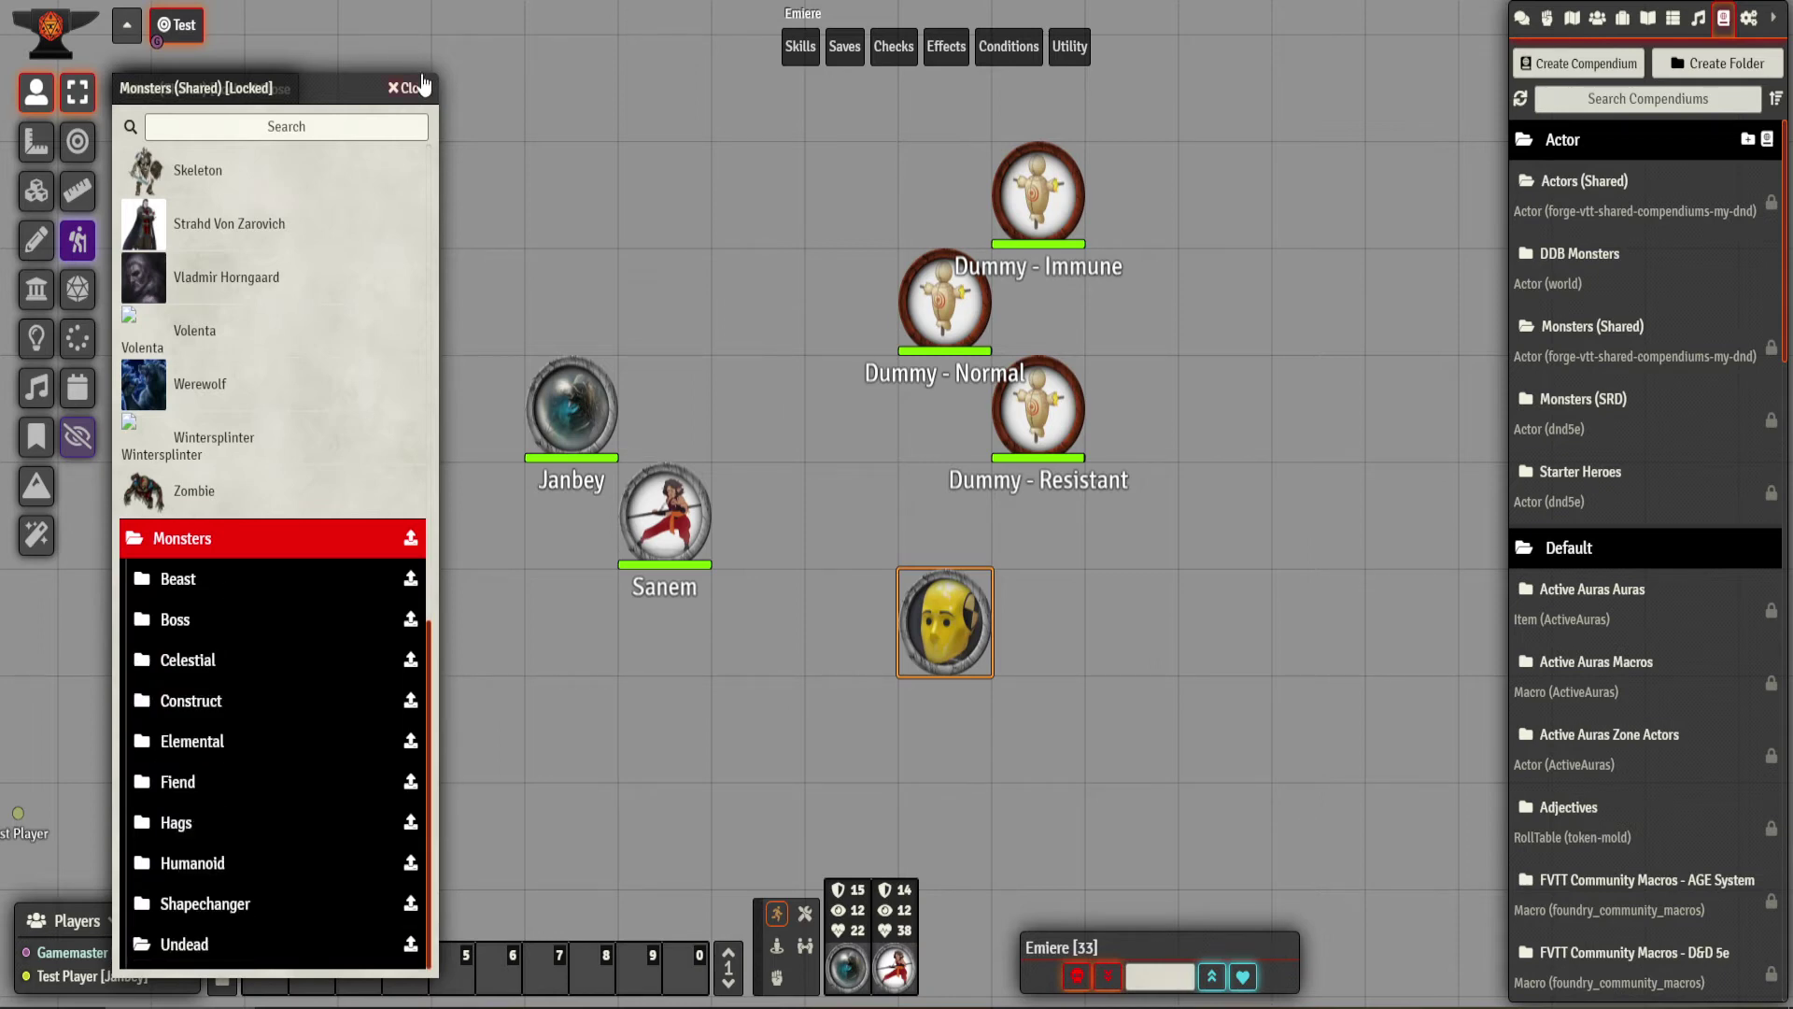
# Close the compendium and open the Aura feature's DAE effect changes on Emiere's sheet.
pyautogui.click(417, 87)
pyautogui.doubleClick(945, 621)
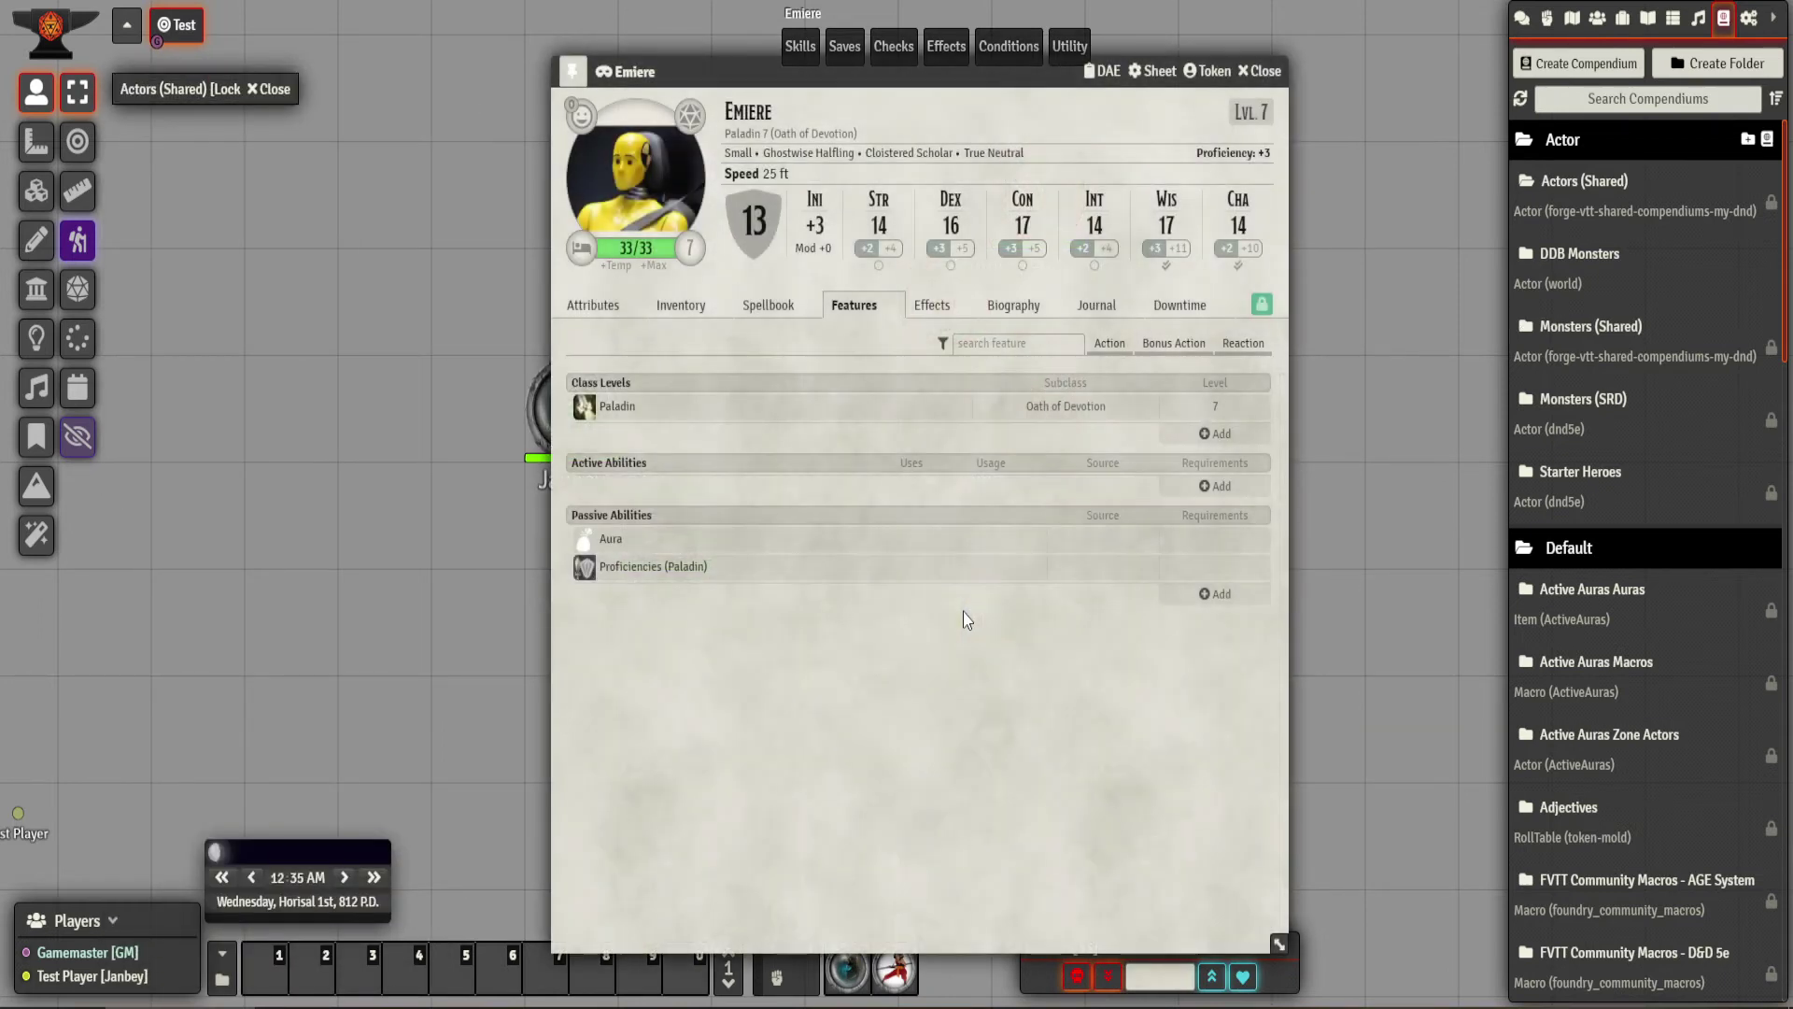
pyautogui.rightClick(611, 544)
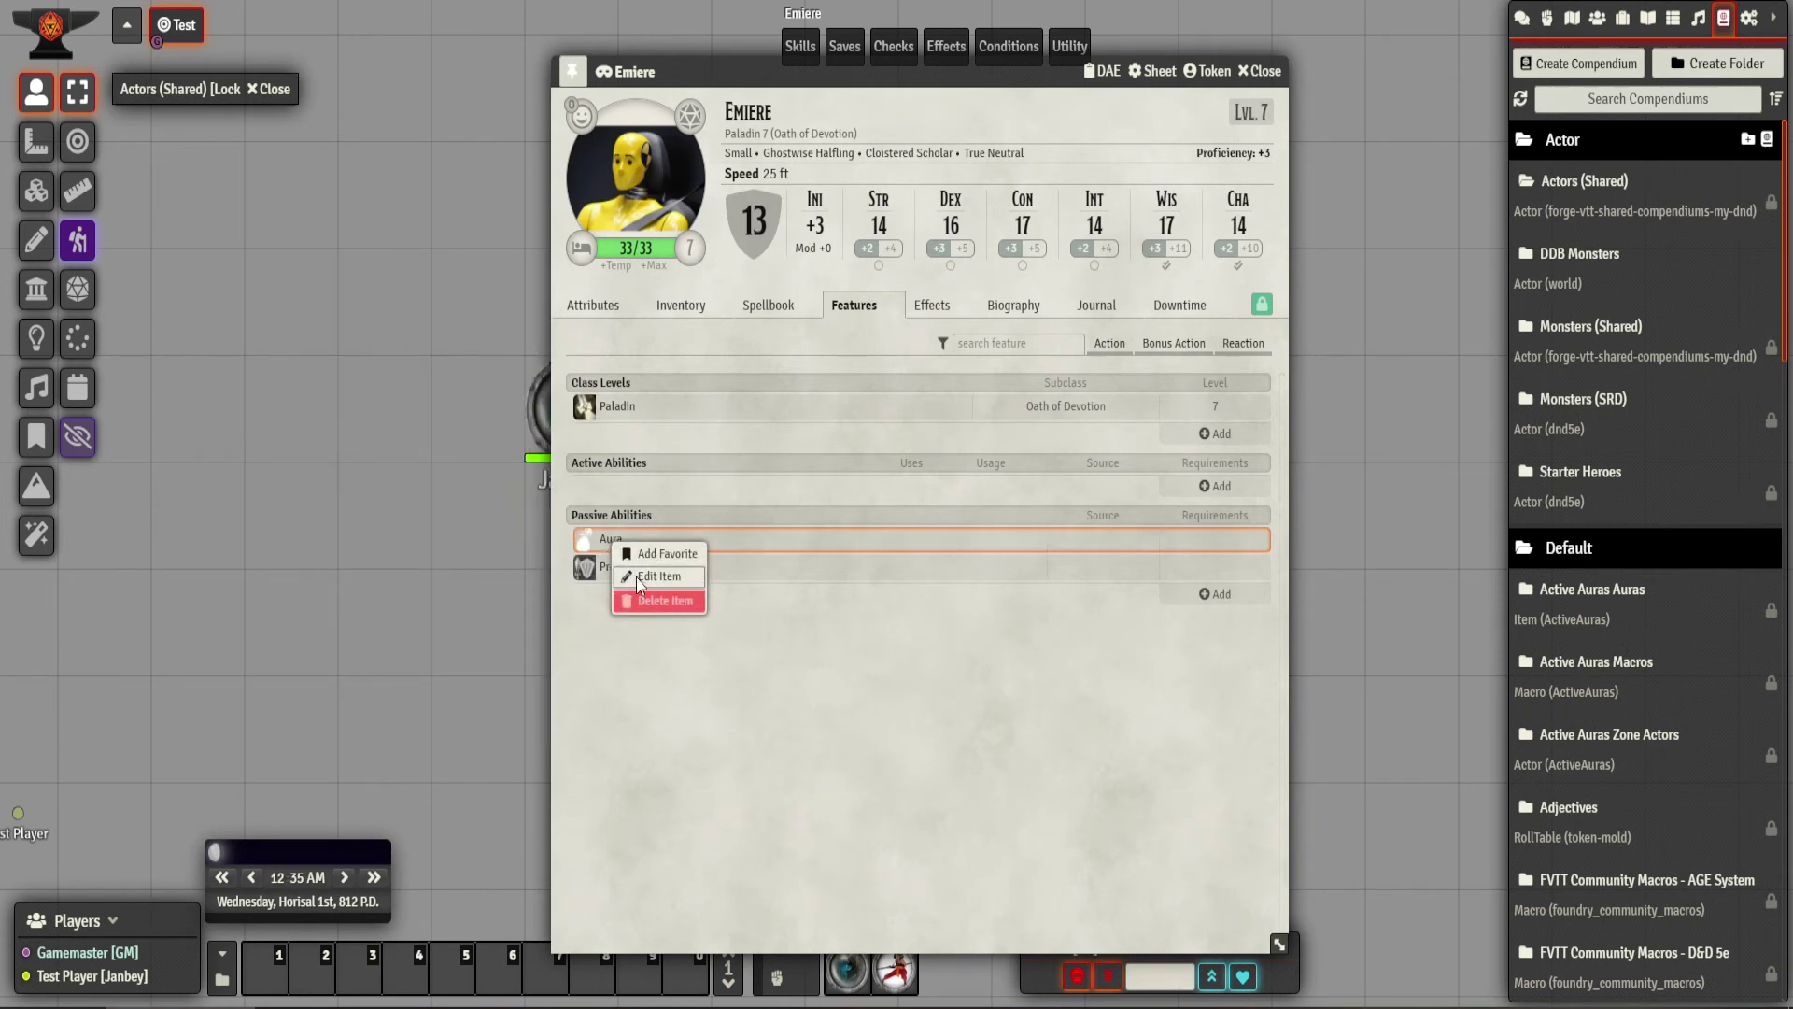
pyautogui.click(640, 577)
pyautogui.click(912, 254)
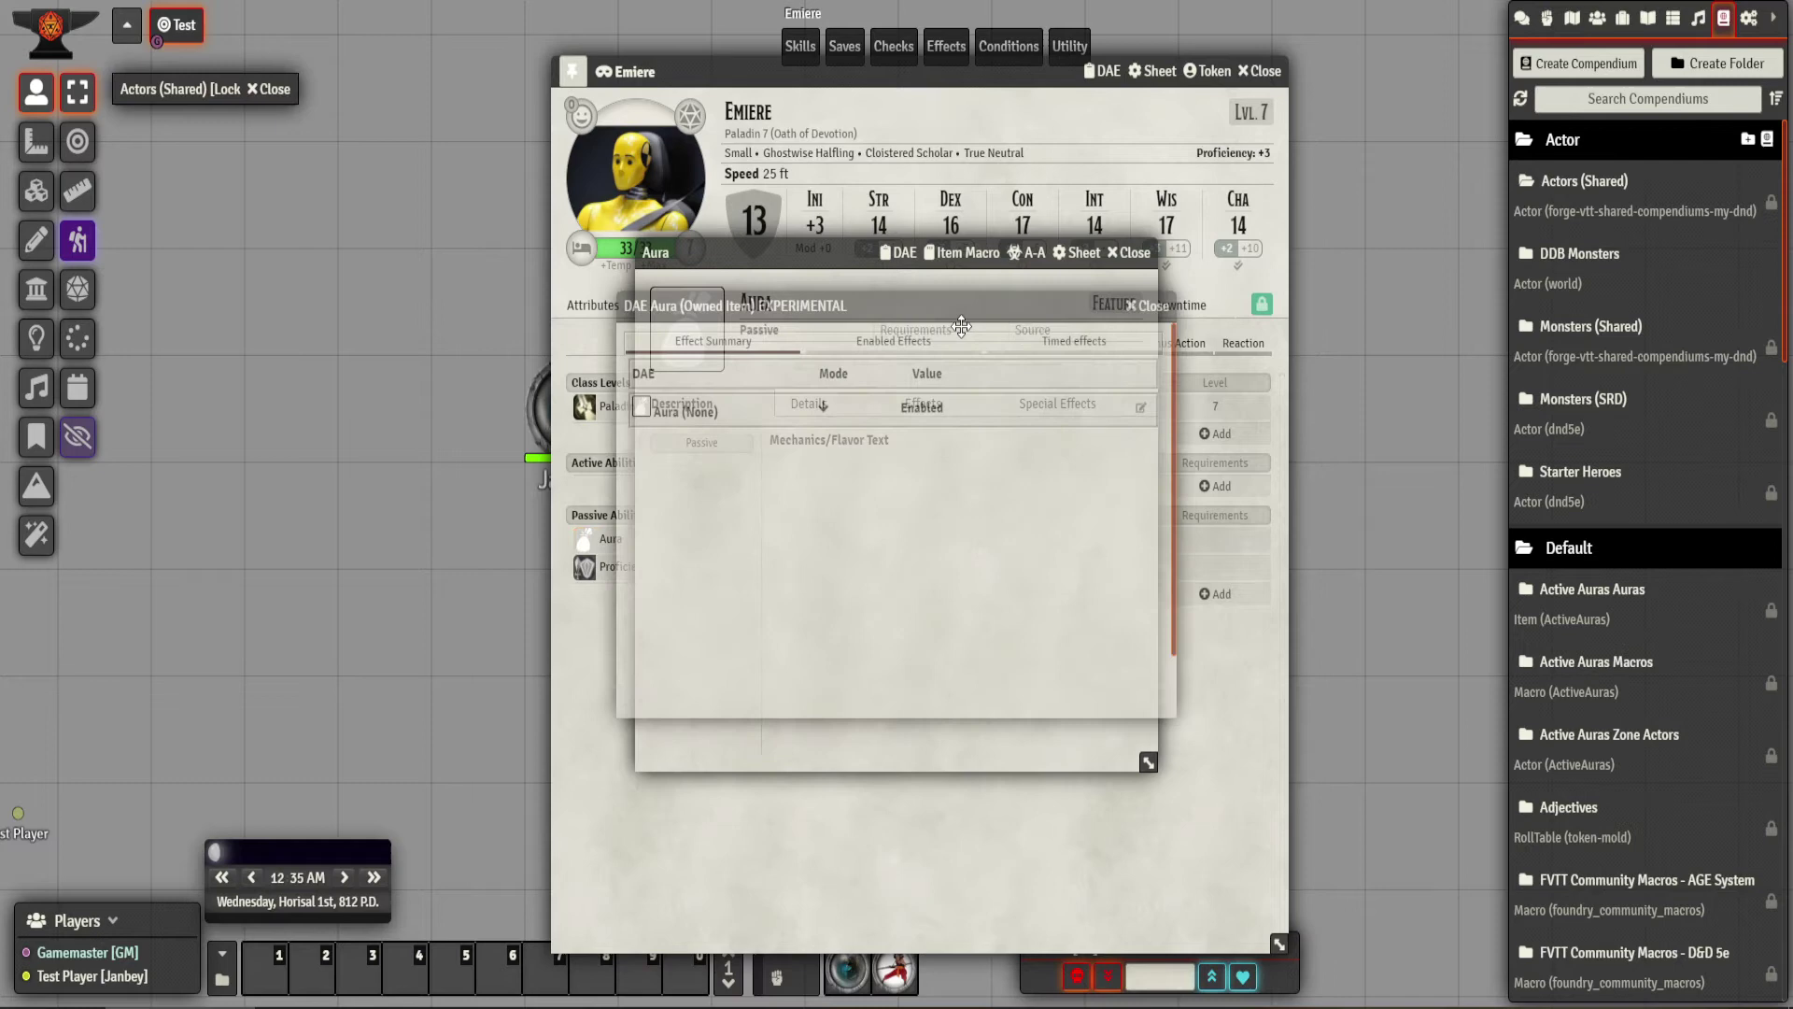
pyautogui.click(1139, 411)
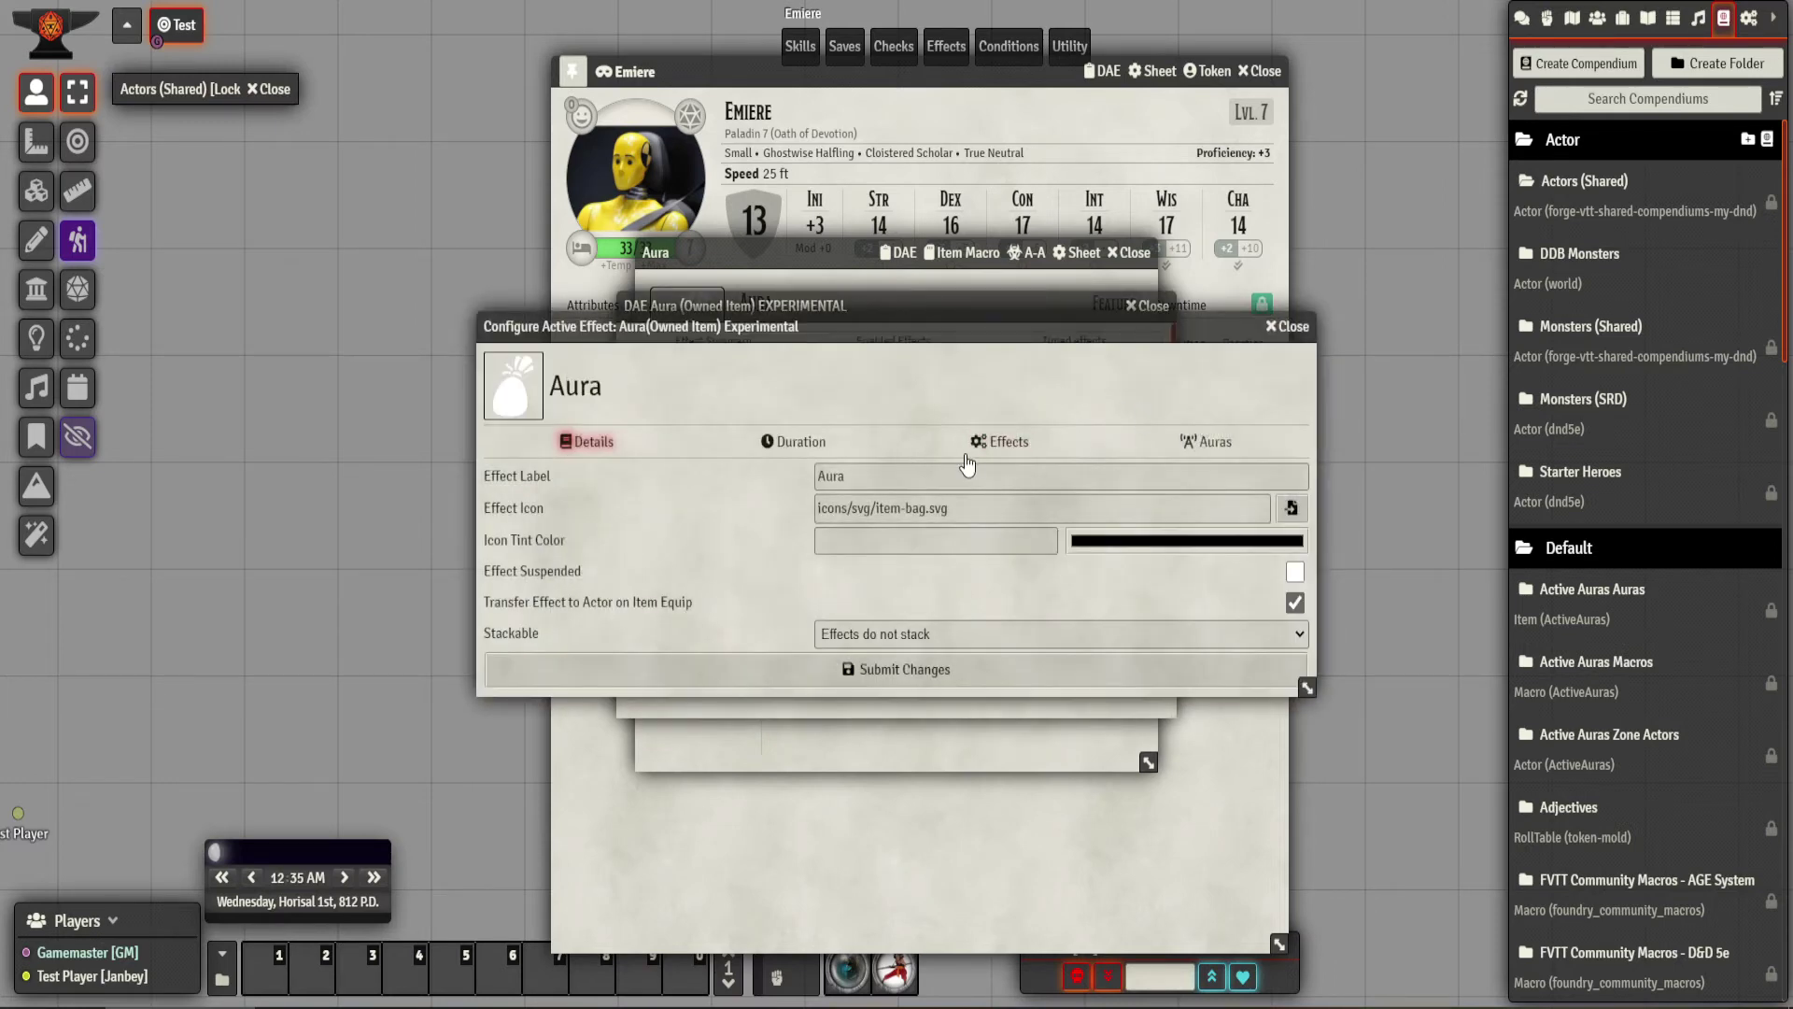
pyautogui.click(1011, 440)
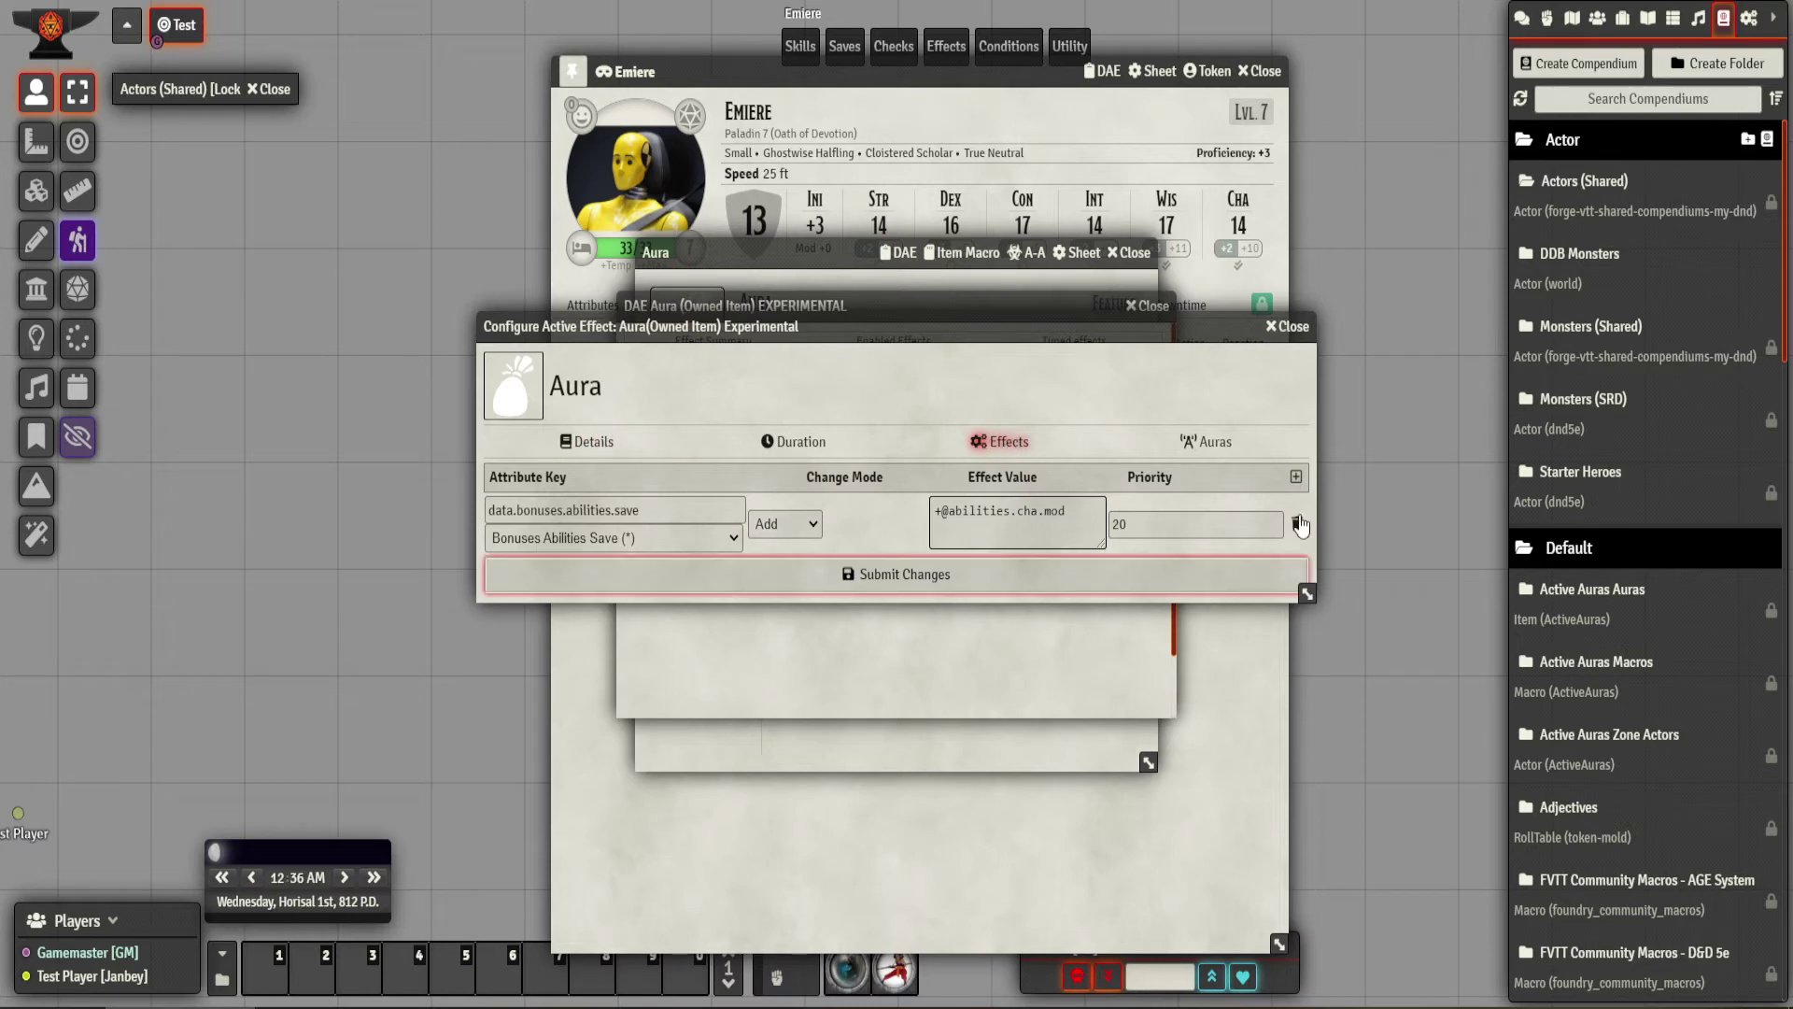
# Add a second change with key macro.tokenMagic and value glow.
pyautogui.click(1295, 476)
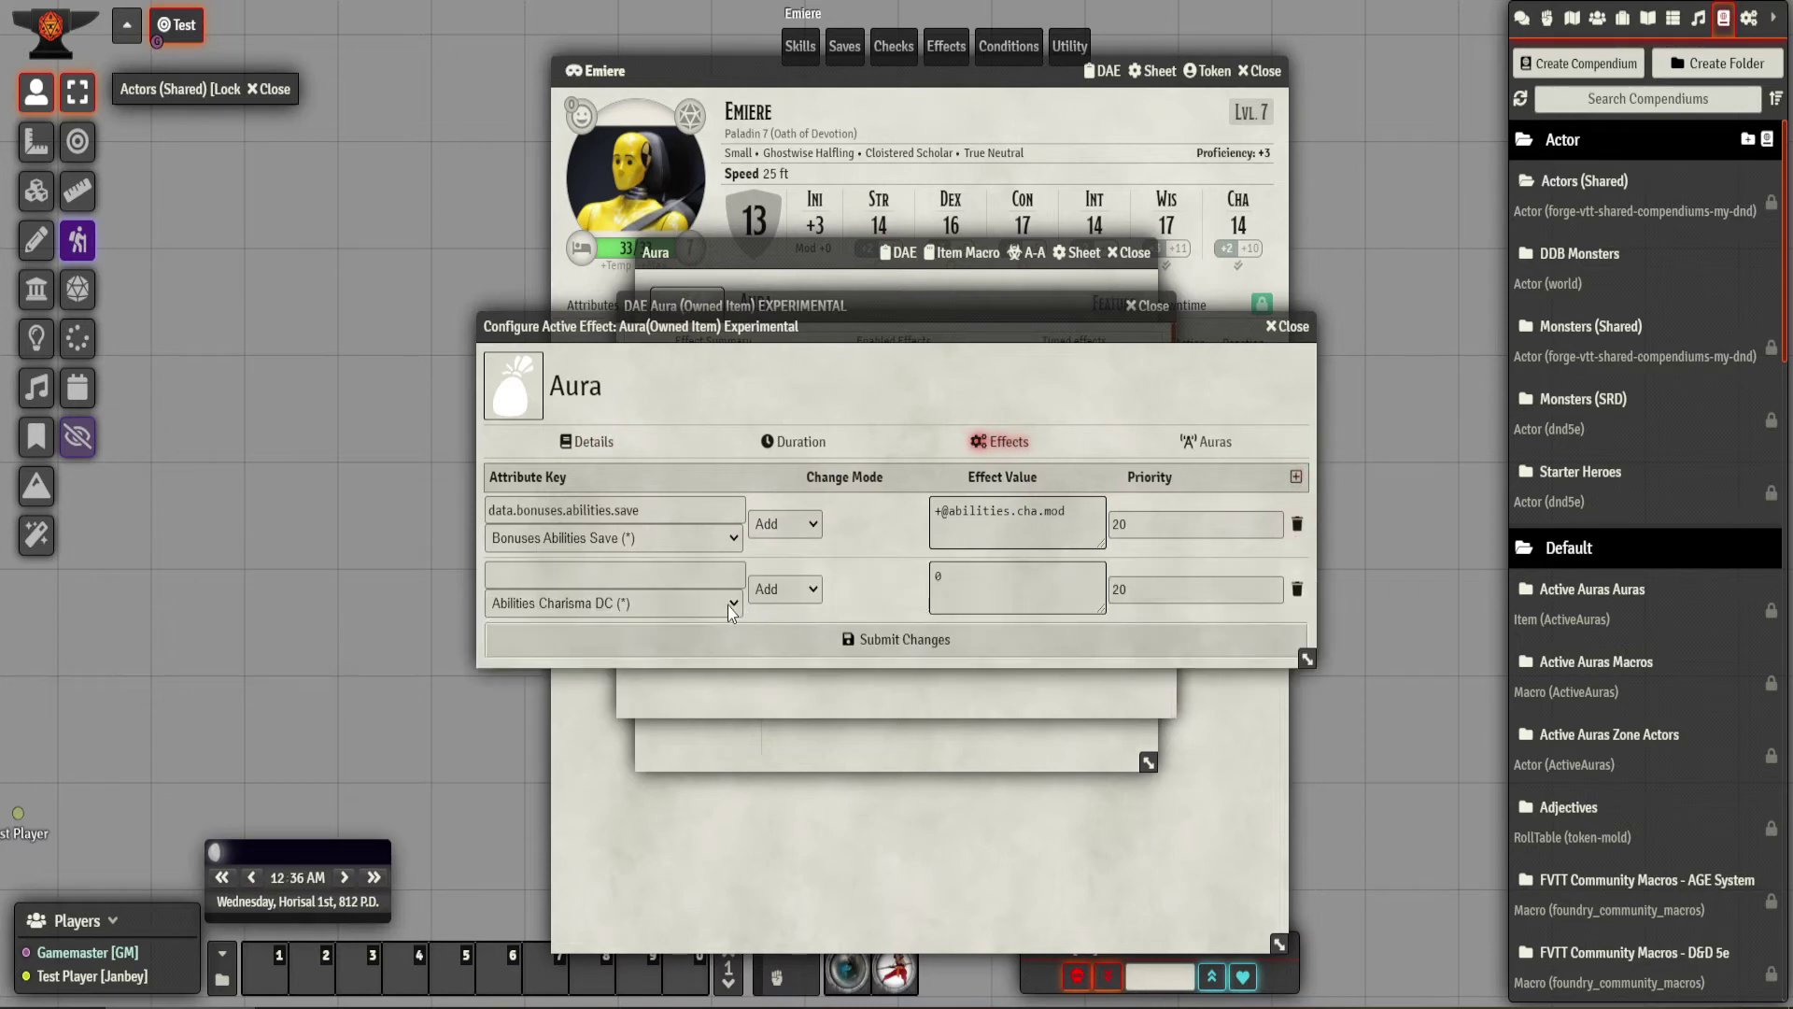
pyautogui.click(726, 605)
pyautogui.scroll(-5, 661, 820)
pyautogui.scroll(-15, 661, 820)
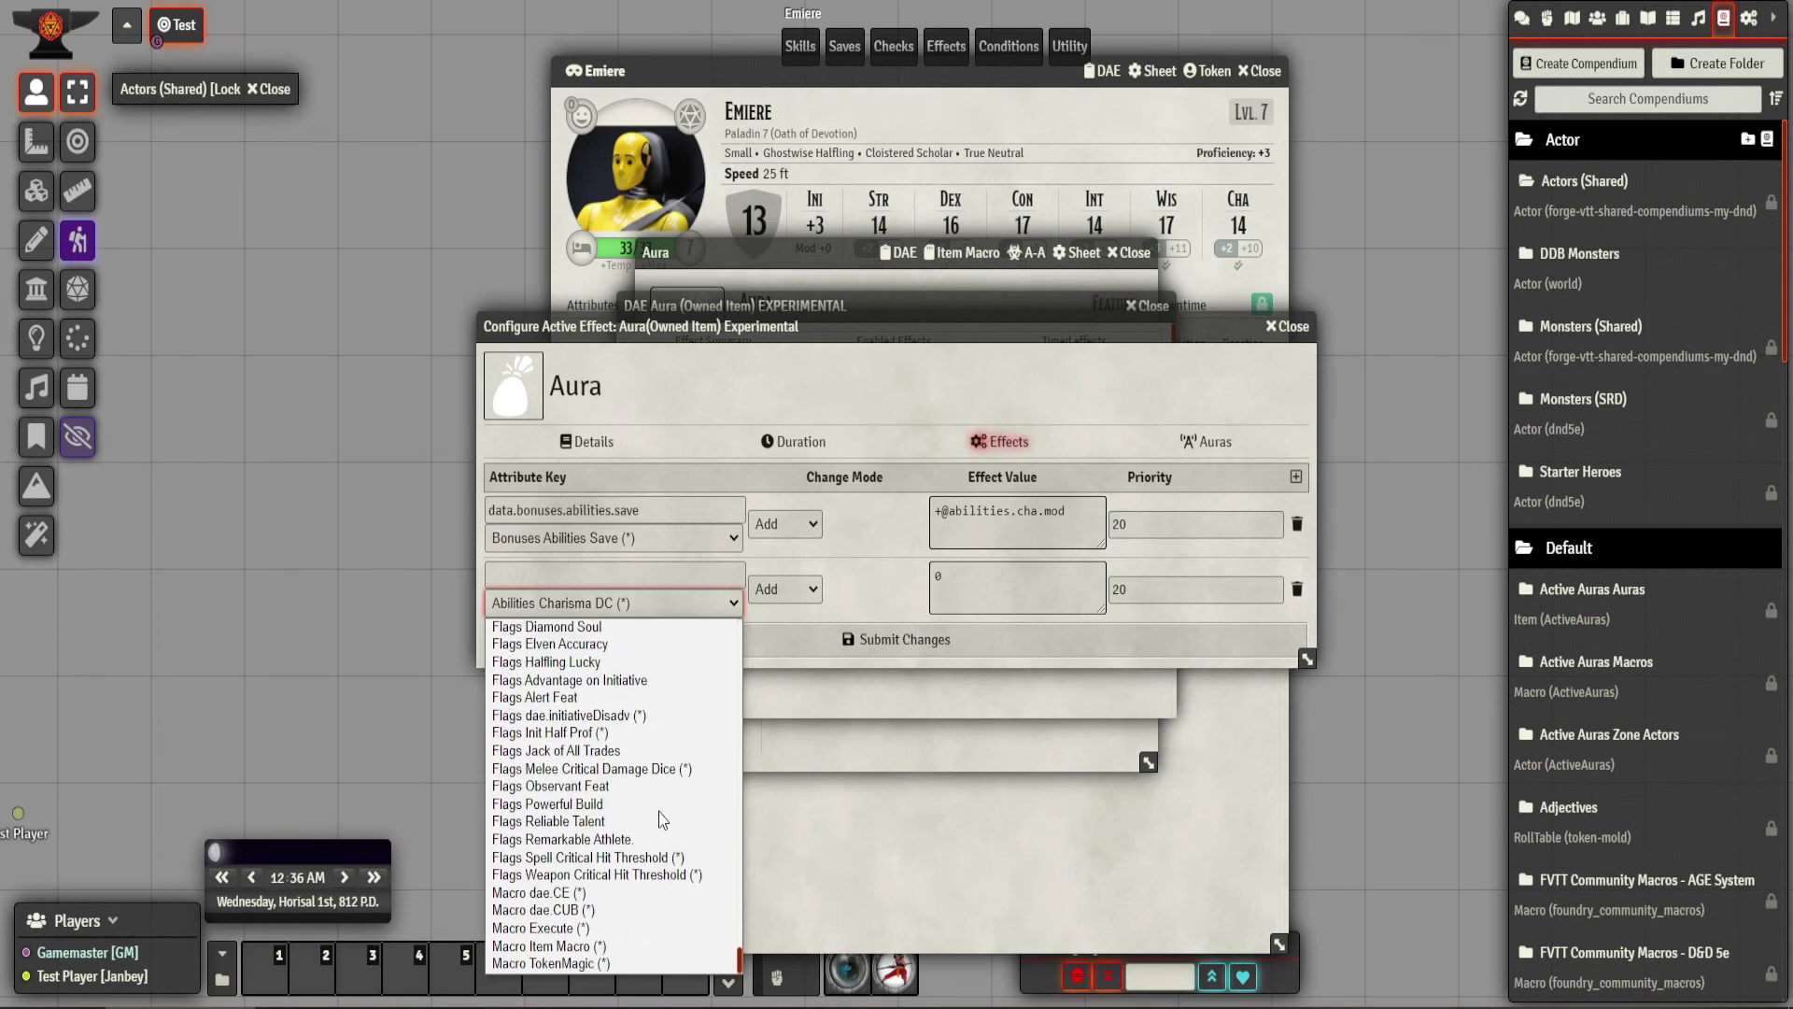
pyautogui.click(614, 962)
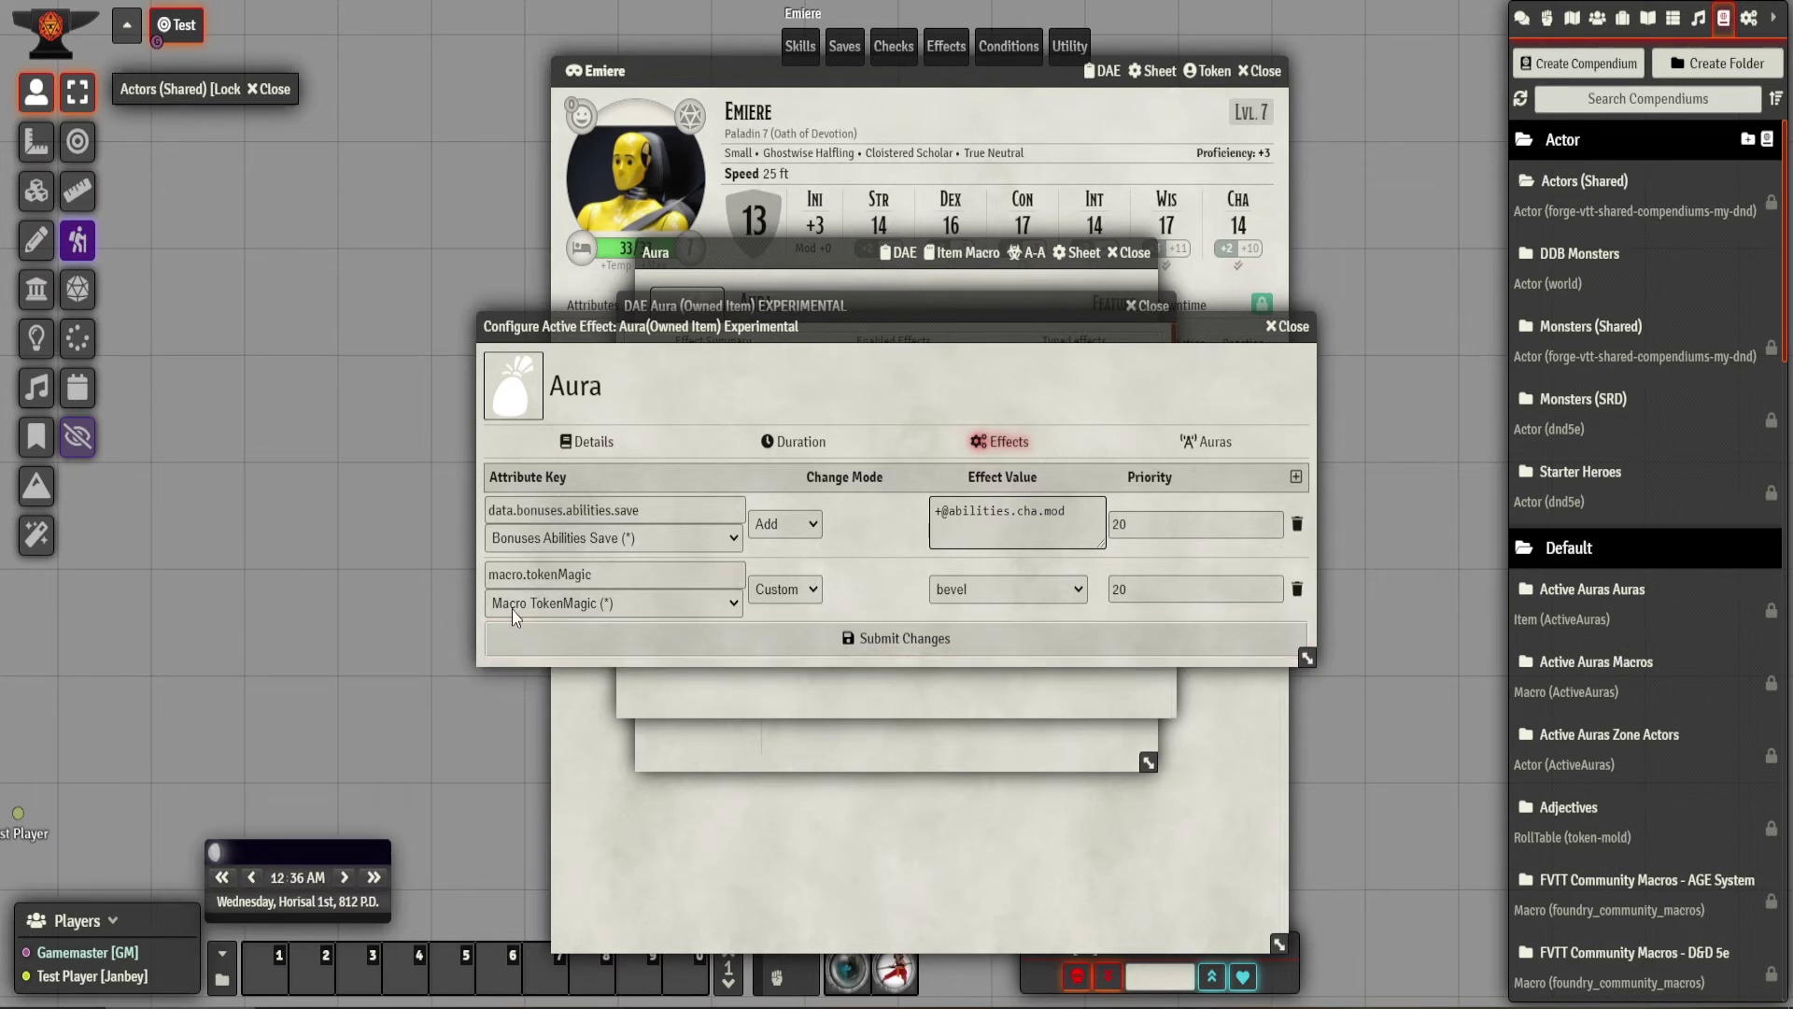
pyautogui.click(1005, 585)
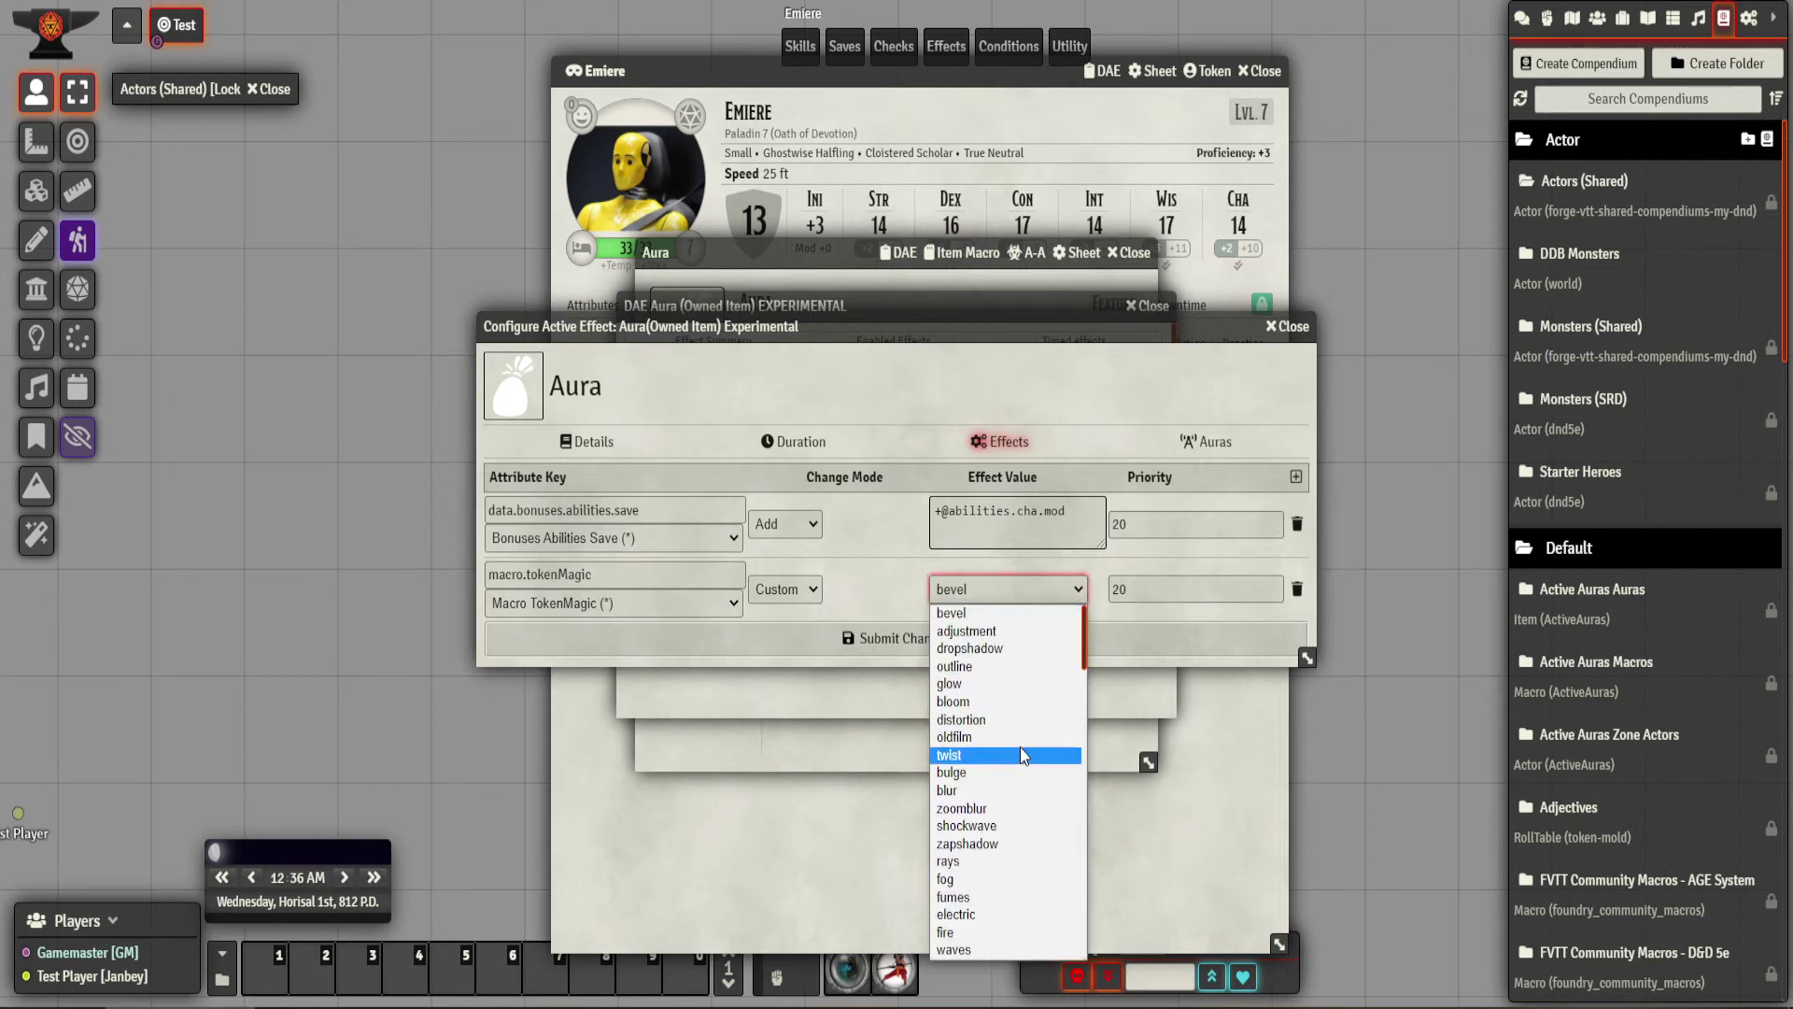
pyautogui.scroll(-20, 1021, 750)
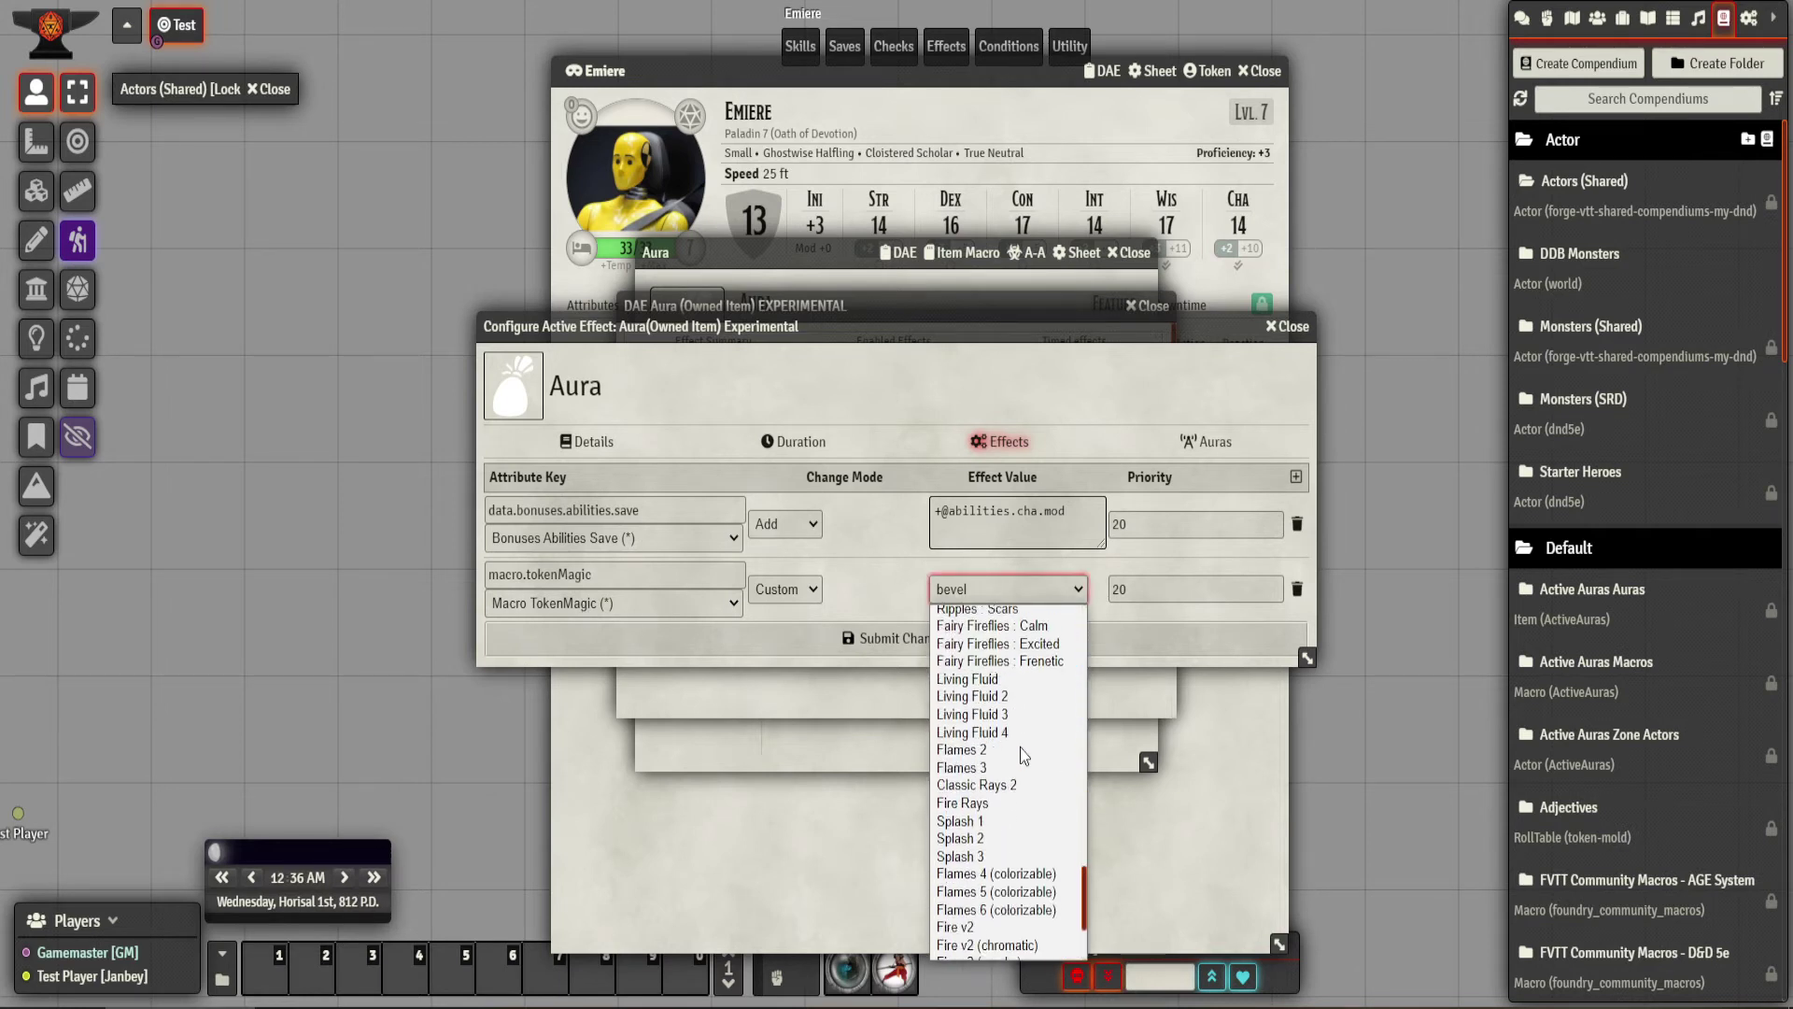
pyautogui.scroll(-3, 1023, 754)
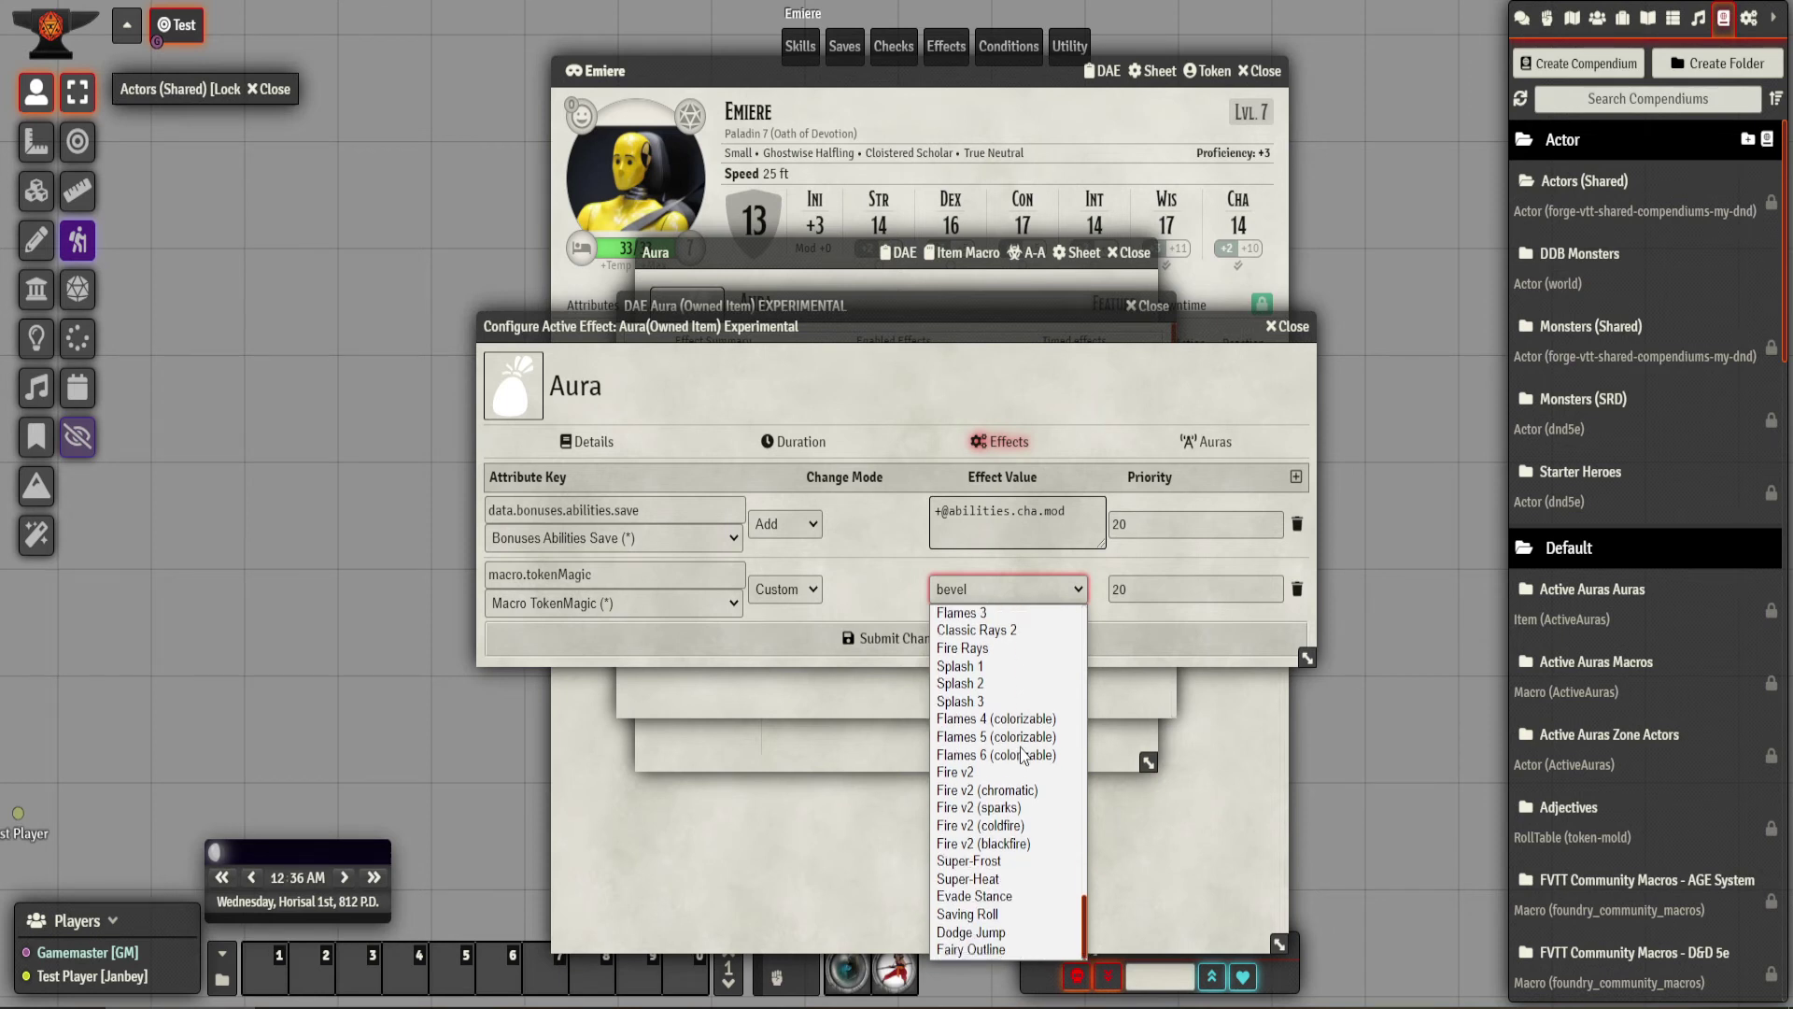
pyautogui.click(1056, 978)
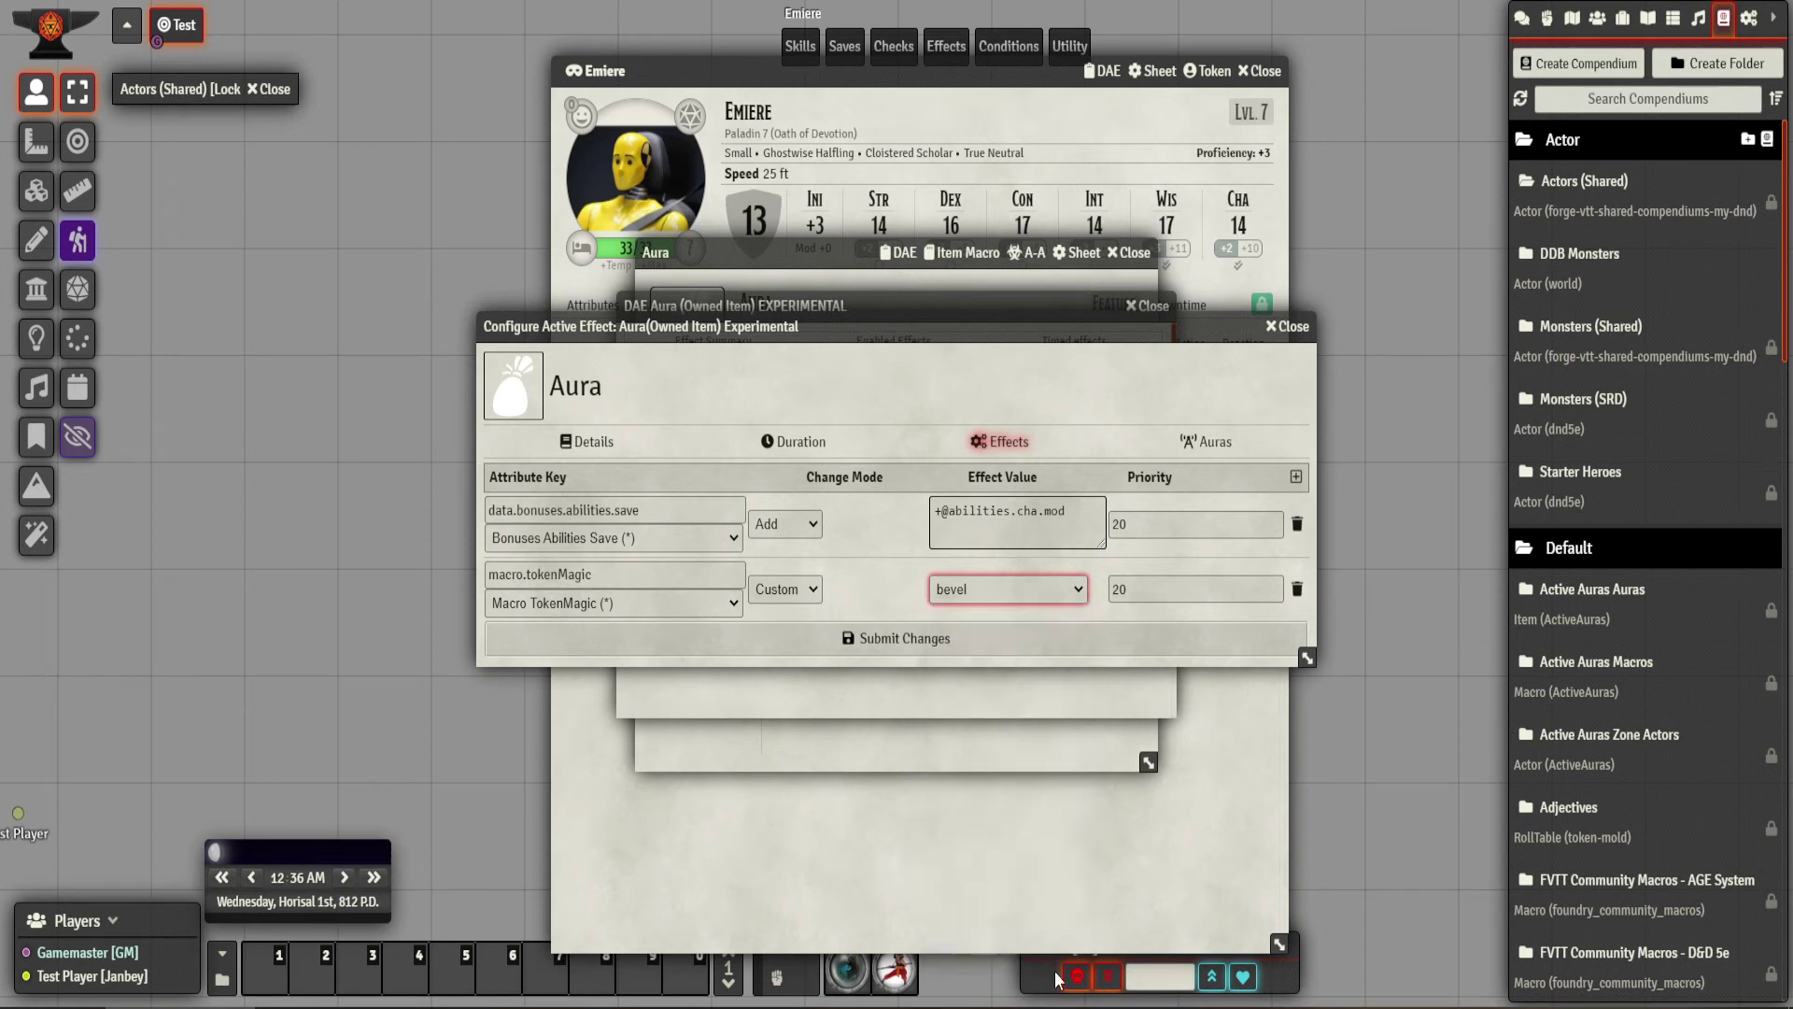
pyautogui.click(1033, 601)
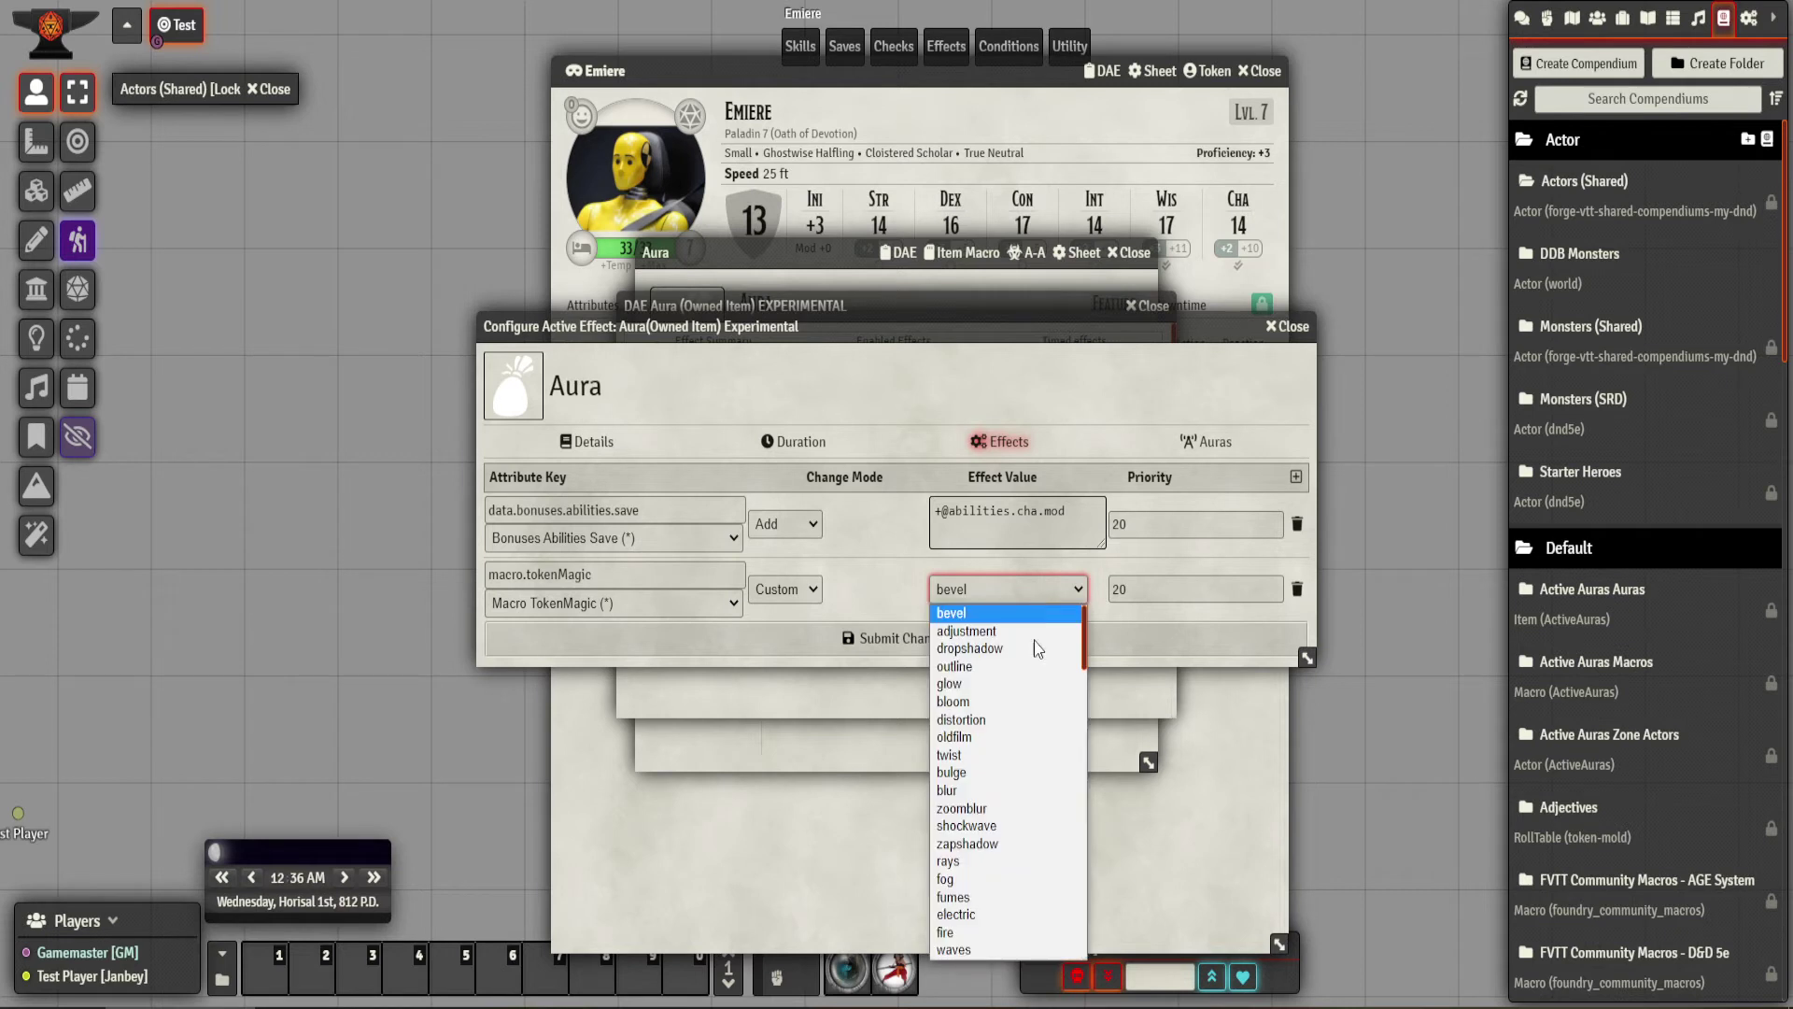
pyautogui.click(978, 693)
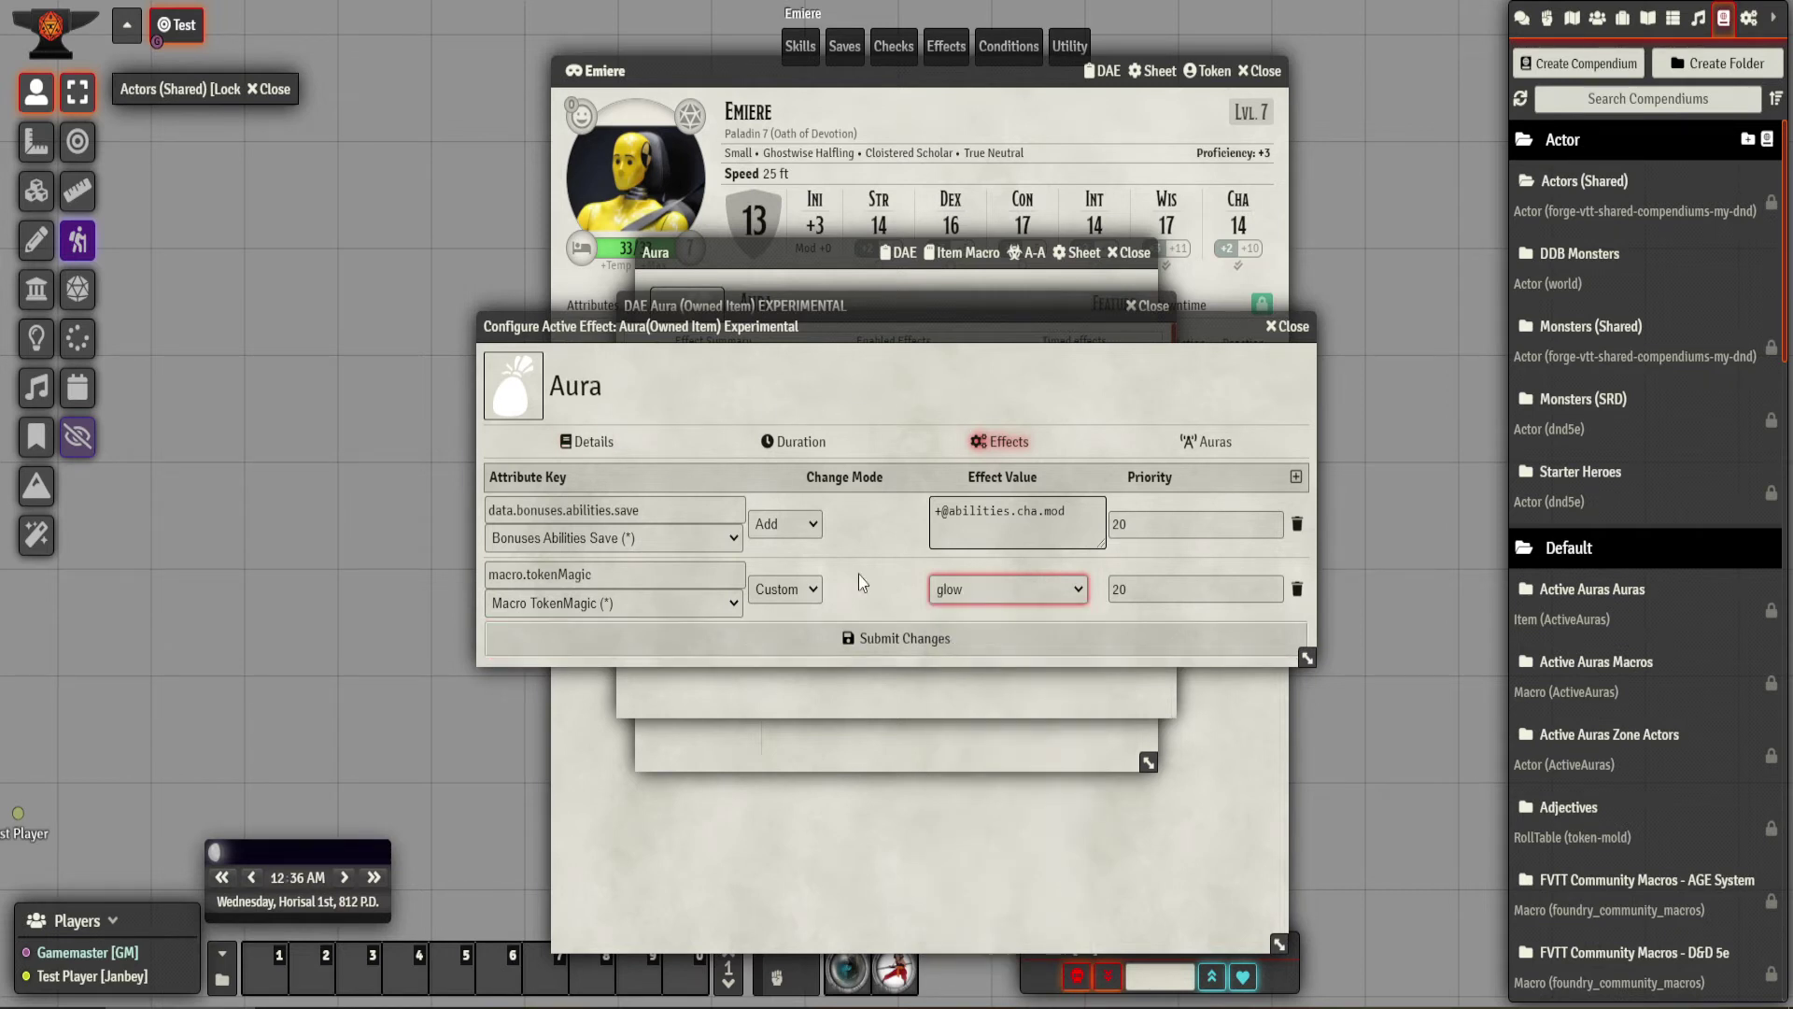
# Submit the glow change, close all sheets, and move Emiere's token past Sanem to Dummy - Normal.
pyautogui.click(955, 642)
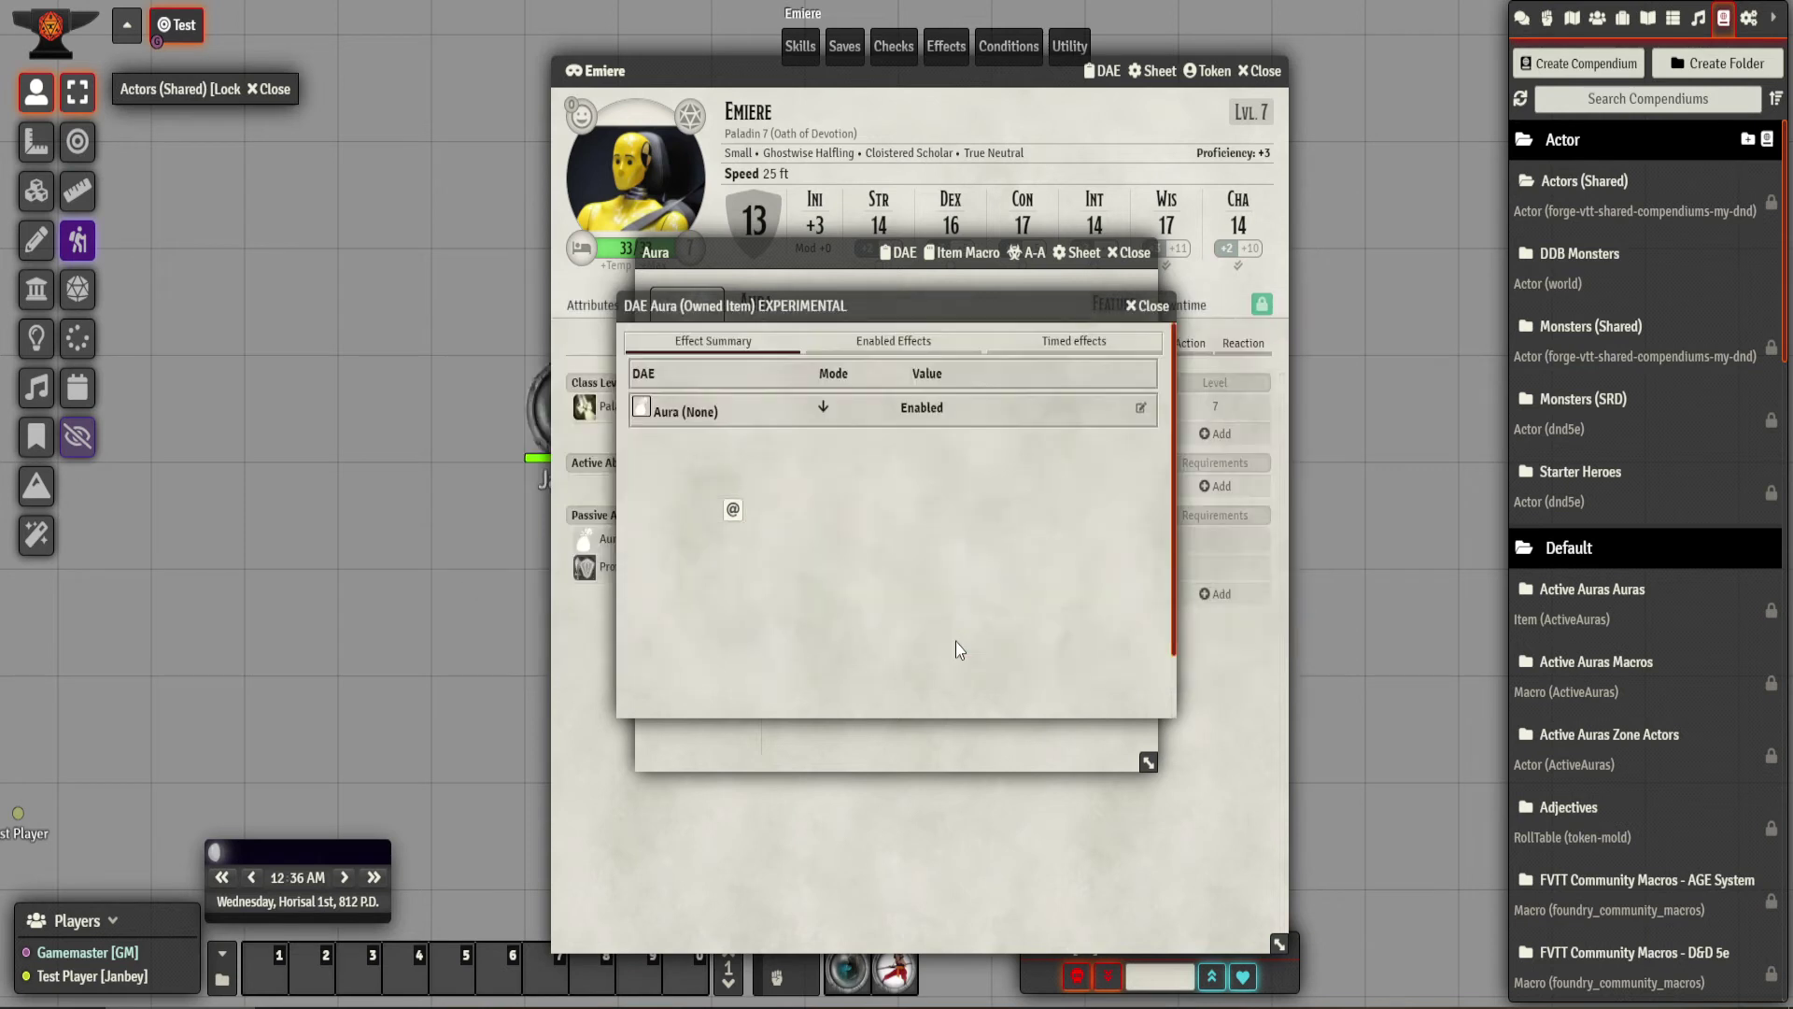
pyautogui.click(1166, 308)
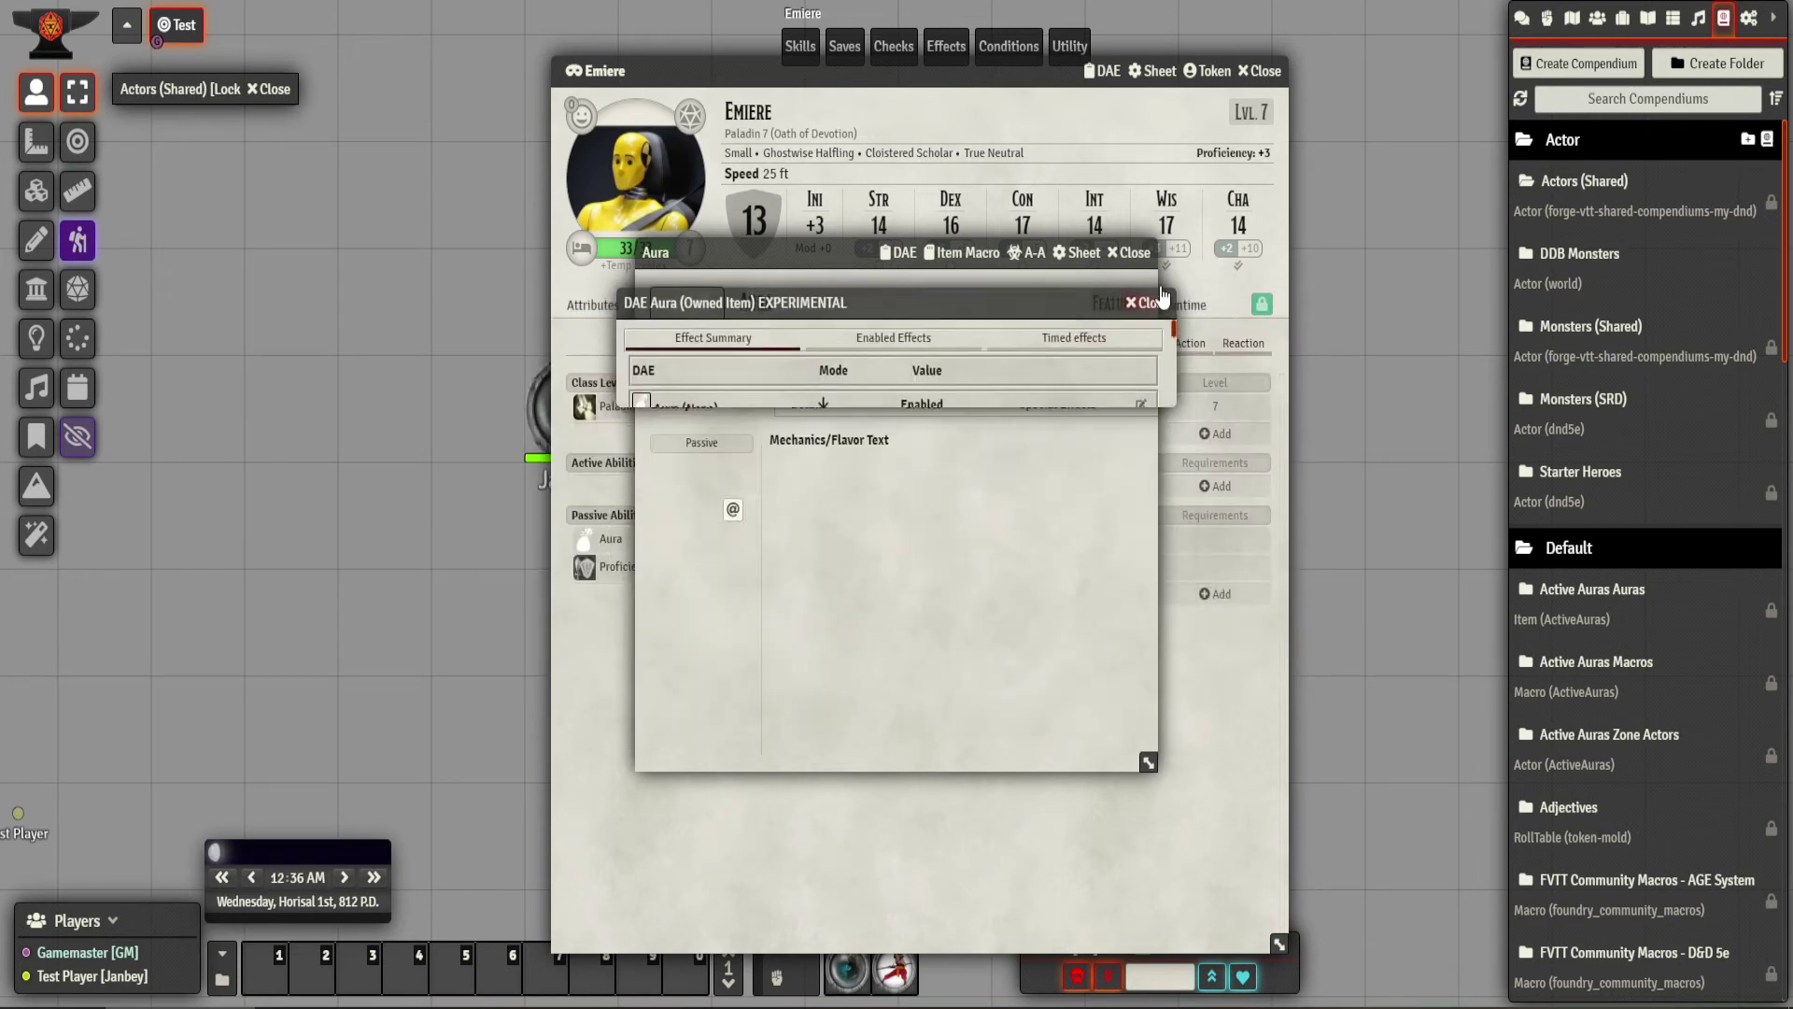
pyautogui.click(1130, 252)
pyautogui.click(1282, 72)
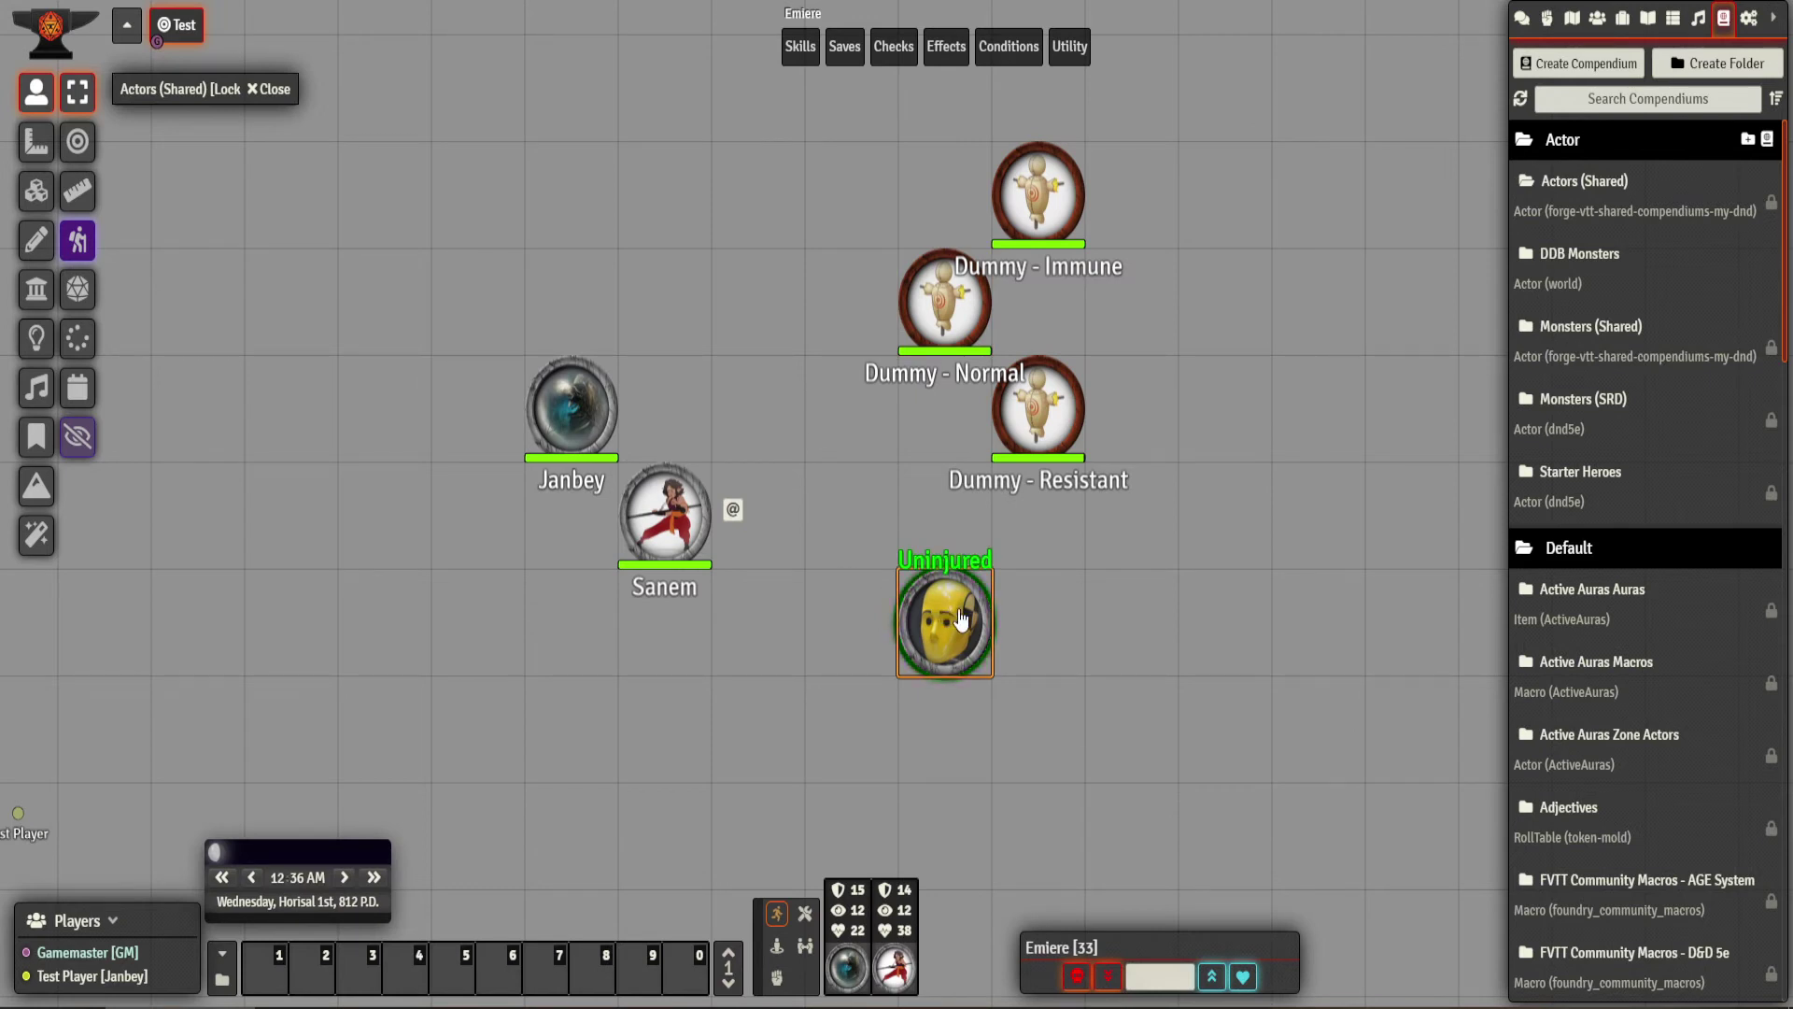
pyautogui.moveTo(943, 614); pyautogui.dragTo(782, 452)
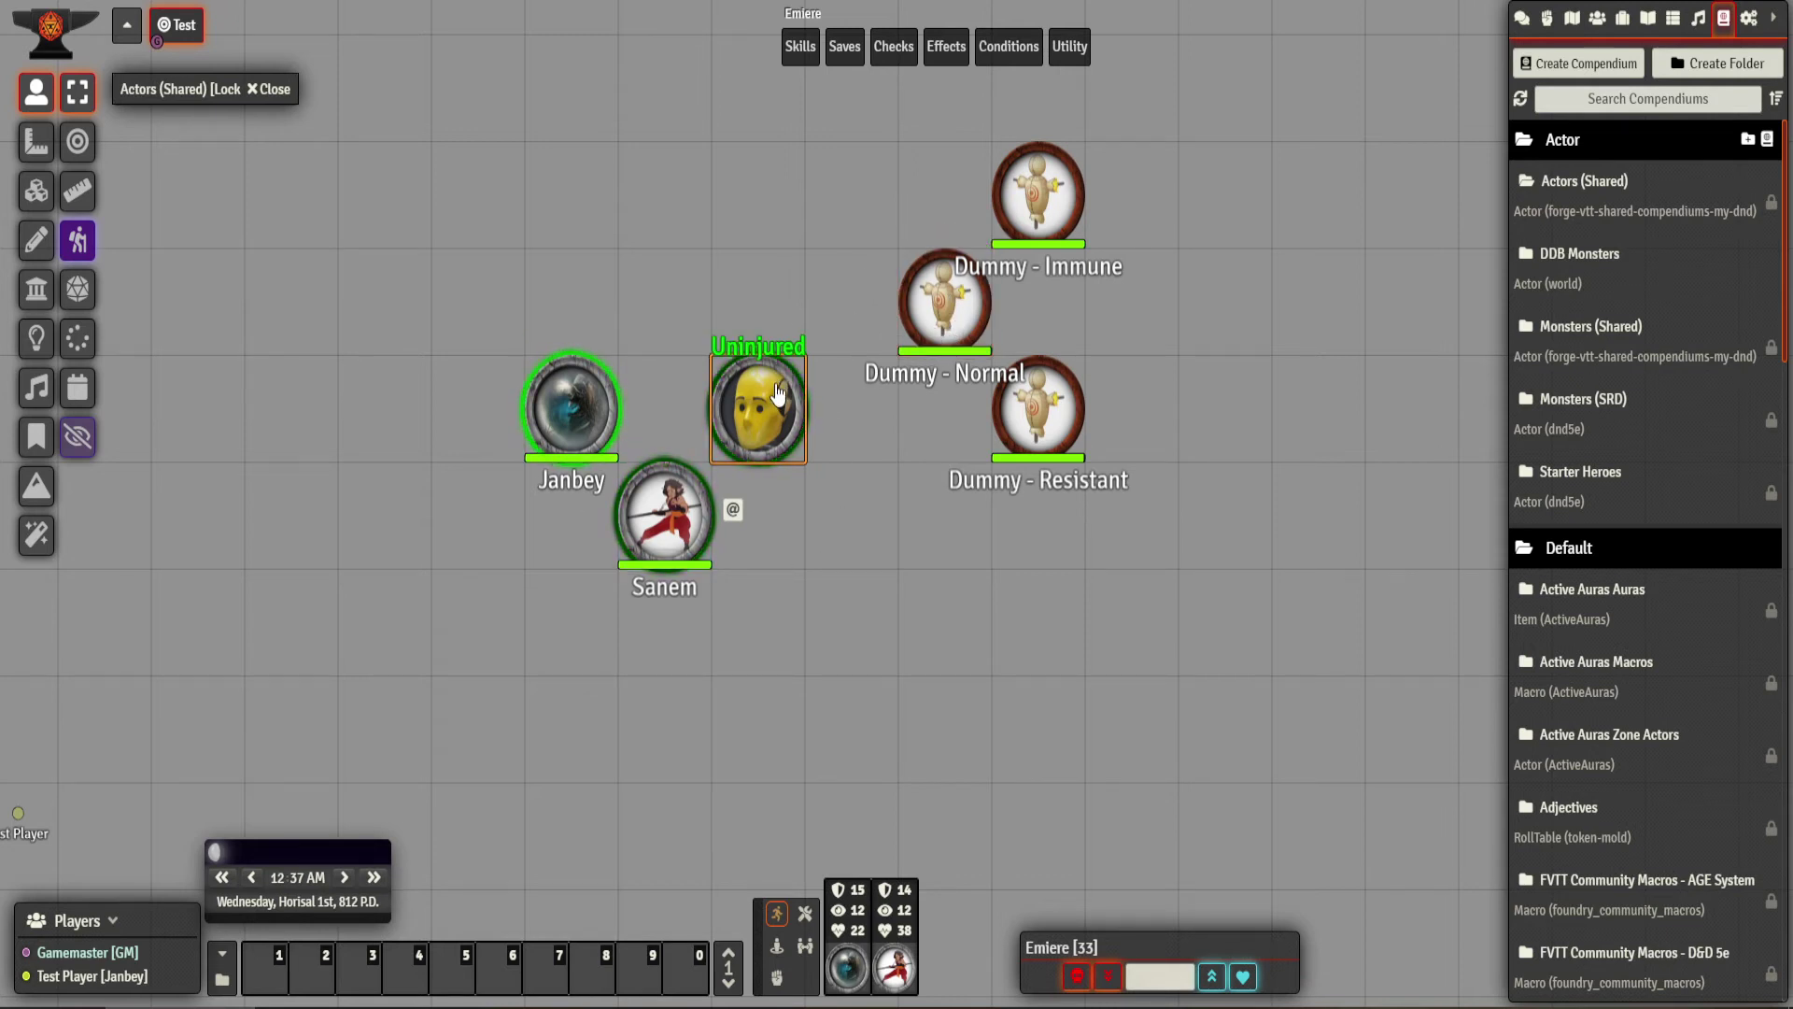
pyautogui.moveTo(780, 378); pyautogui.dragTo(843, 319)
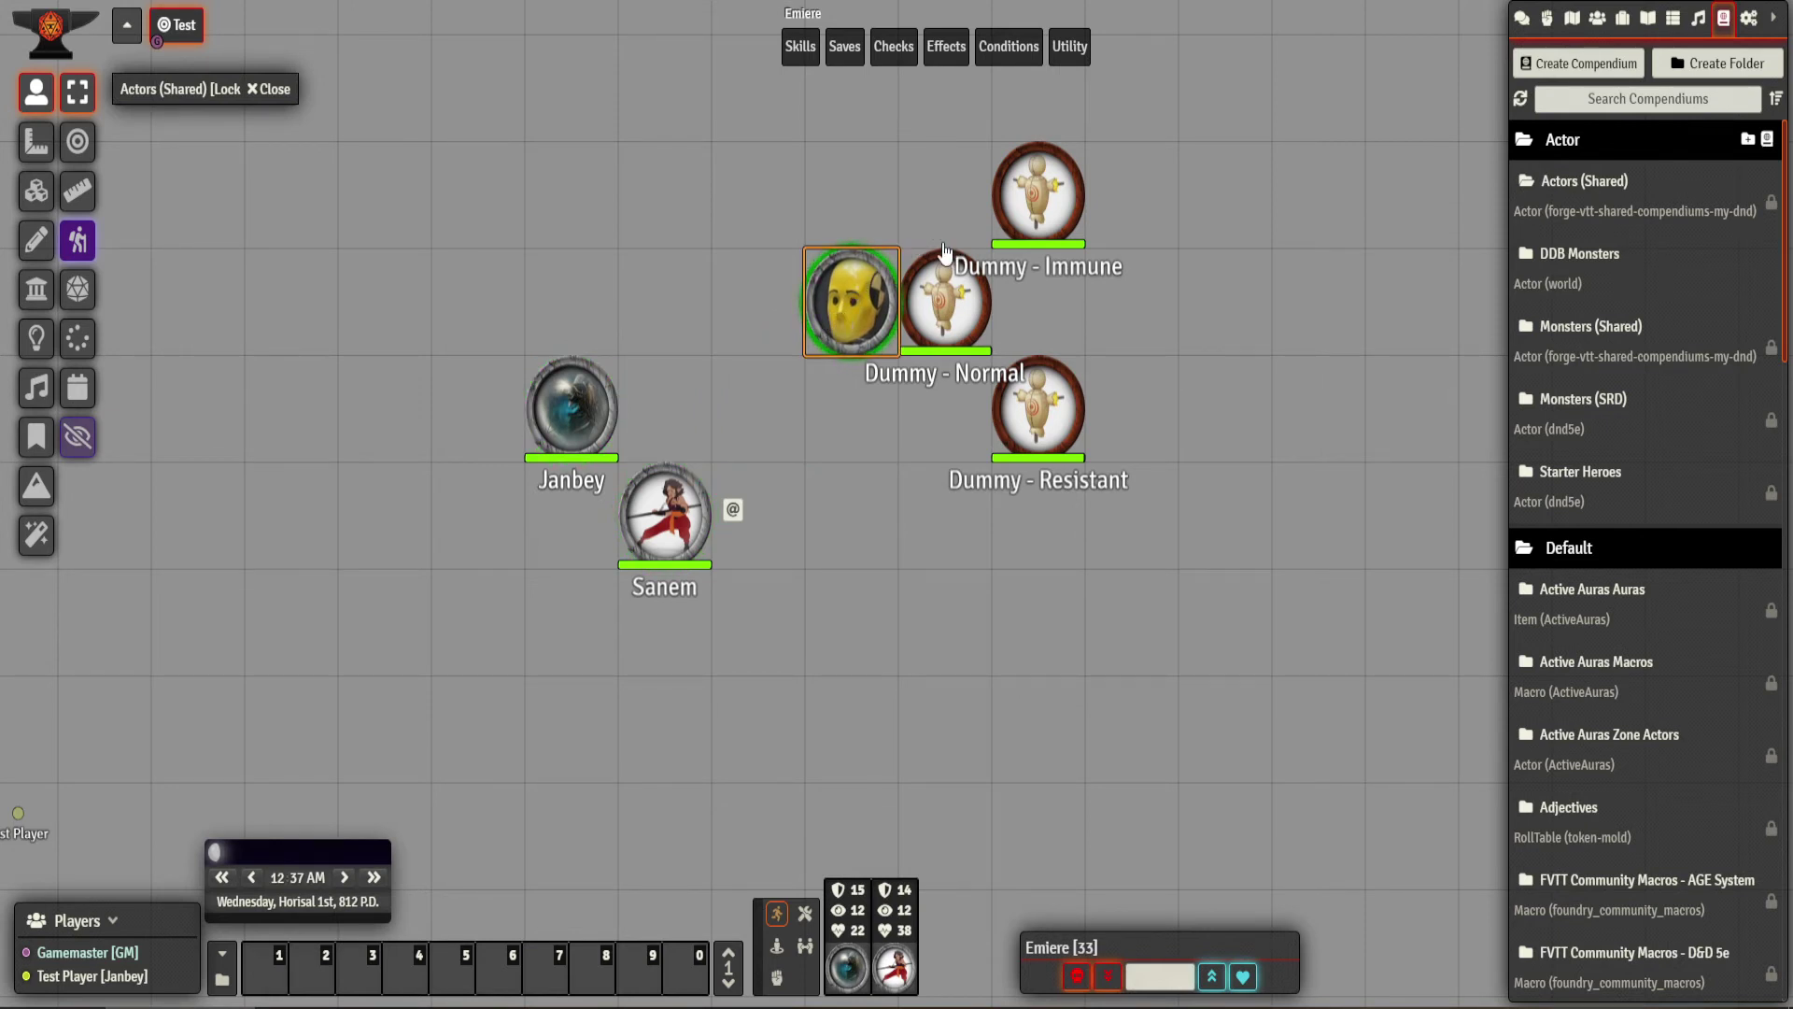
# Move Emiere's token one square down-left, back beside Janbey and Sanem.
pyautogui.moveTo(843, 319); pyautogui.dragTo(781, 373)
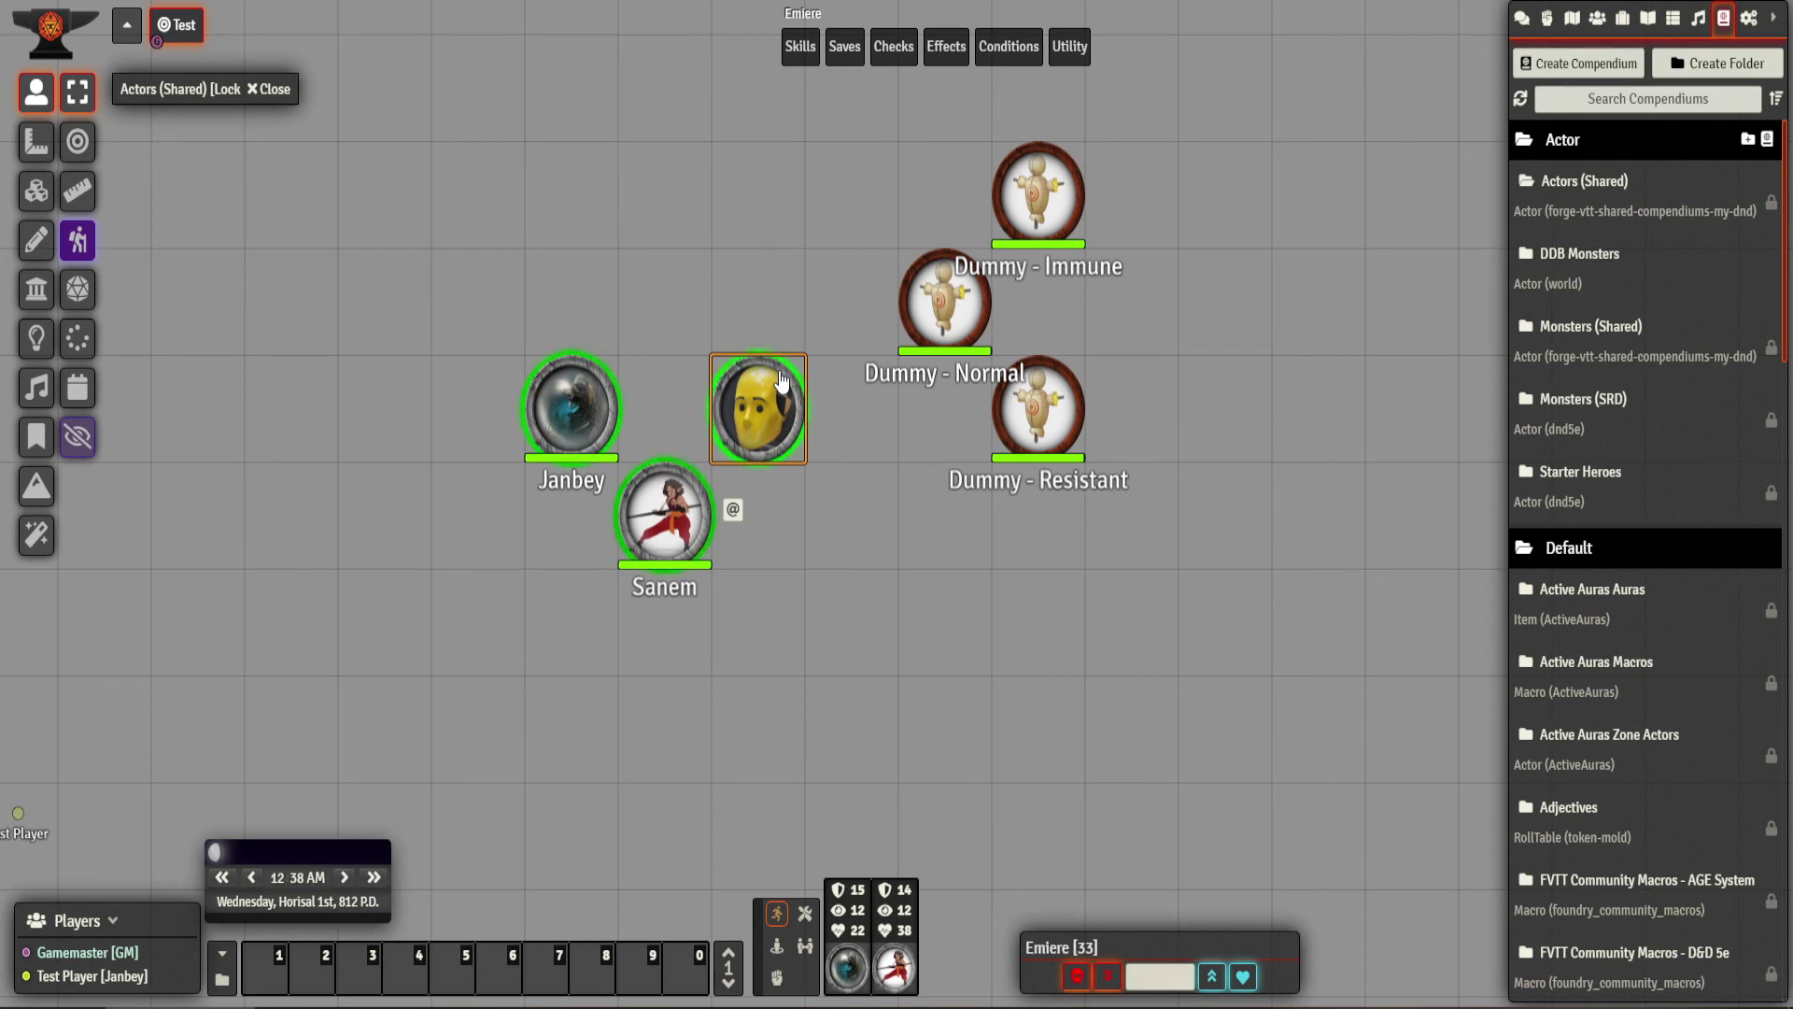
# From Emiere's sheet, open the Aura feature's DAE effect and view its attribute changes.
pyautogui.doubleClick(781, 378)
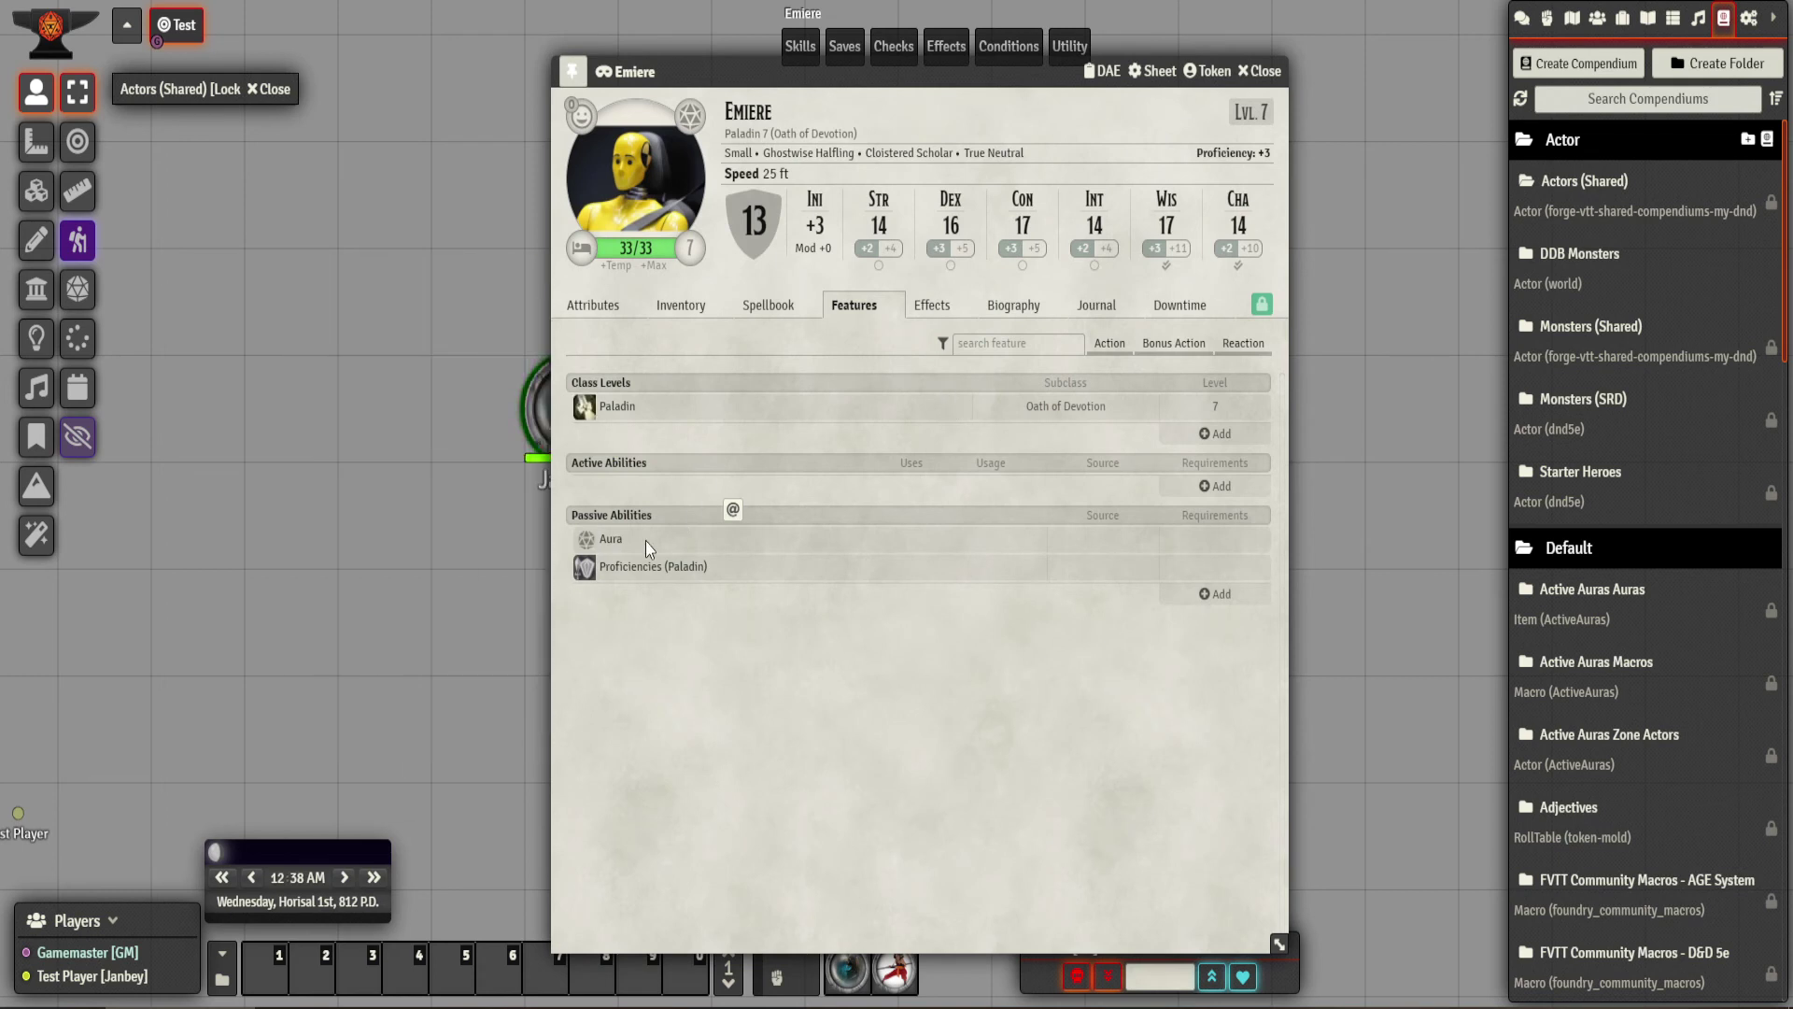
pyautogui.rightClick(619, 546)
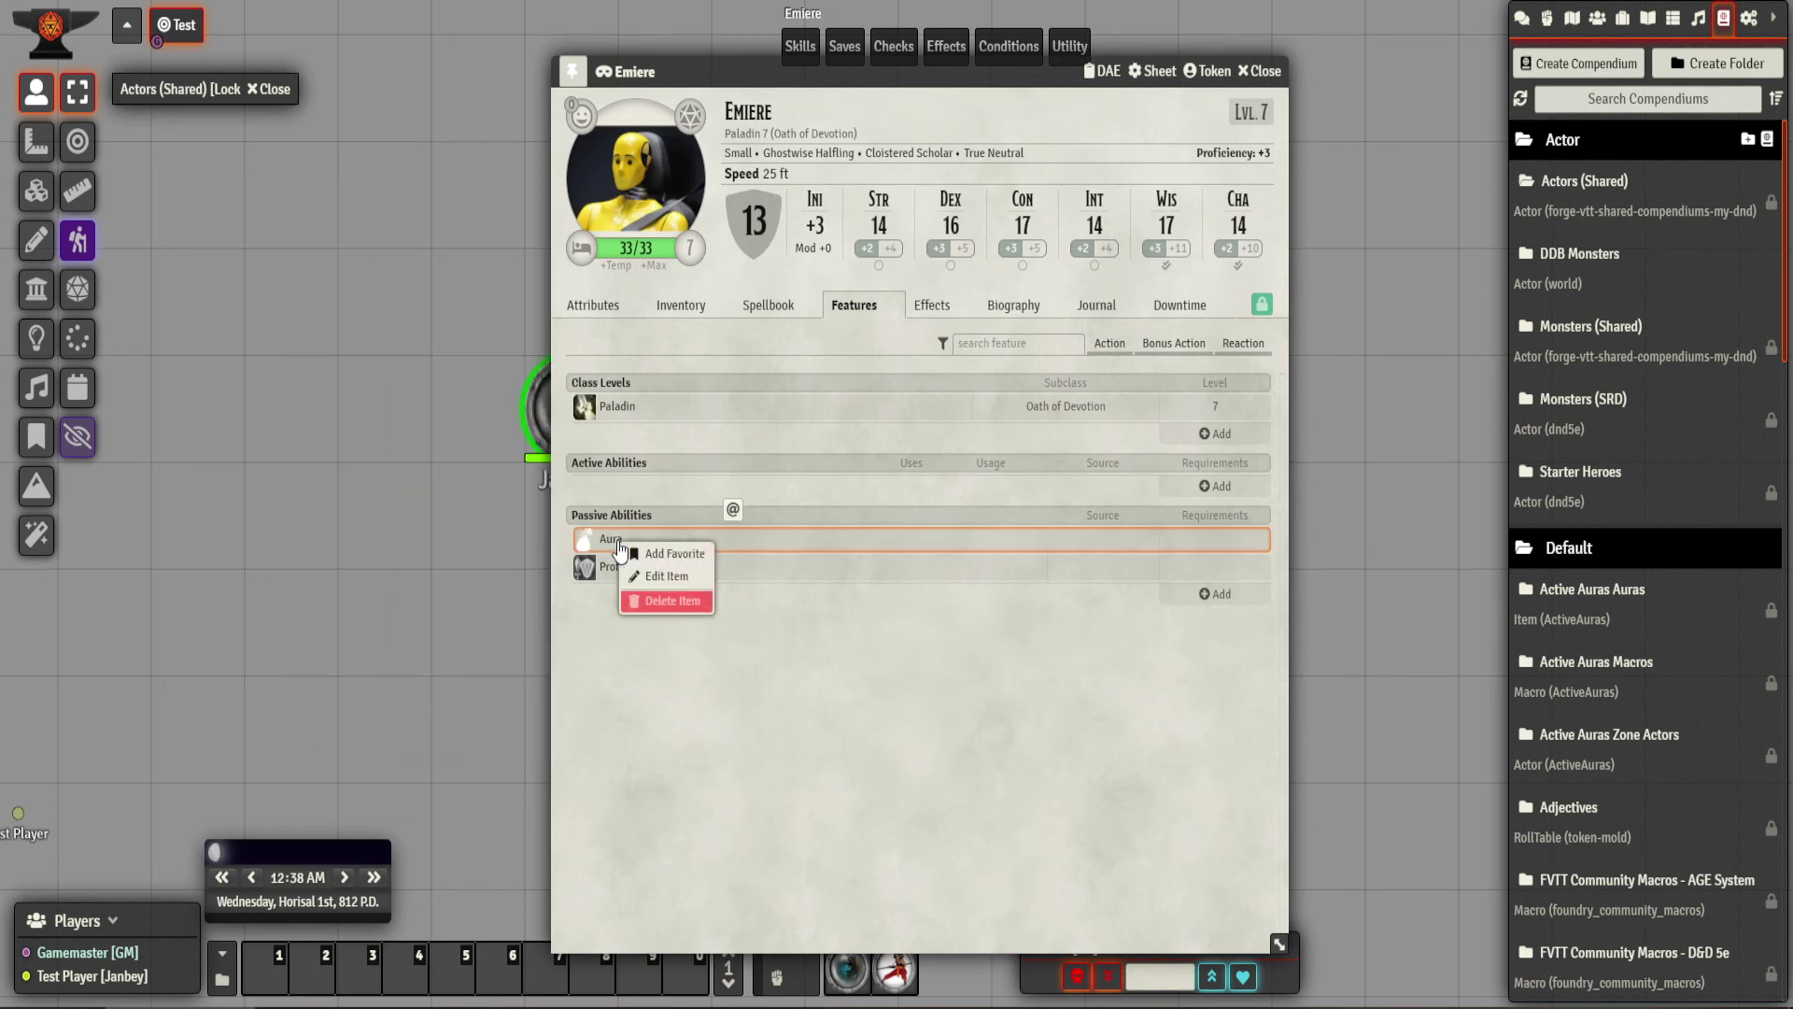
pyautogui.click(665, 575)
pyautogui.click(898, 252)
pyautogui.click(1137, 410)
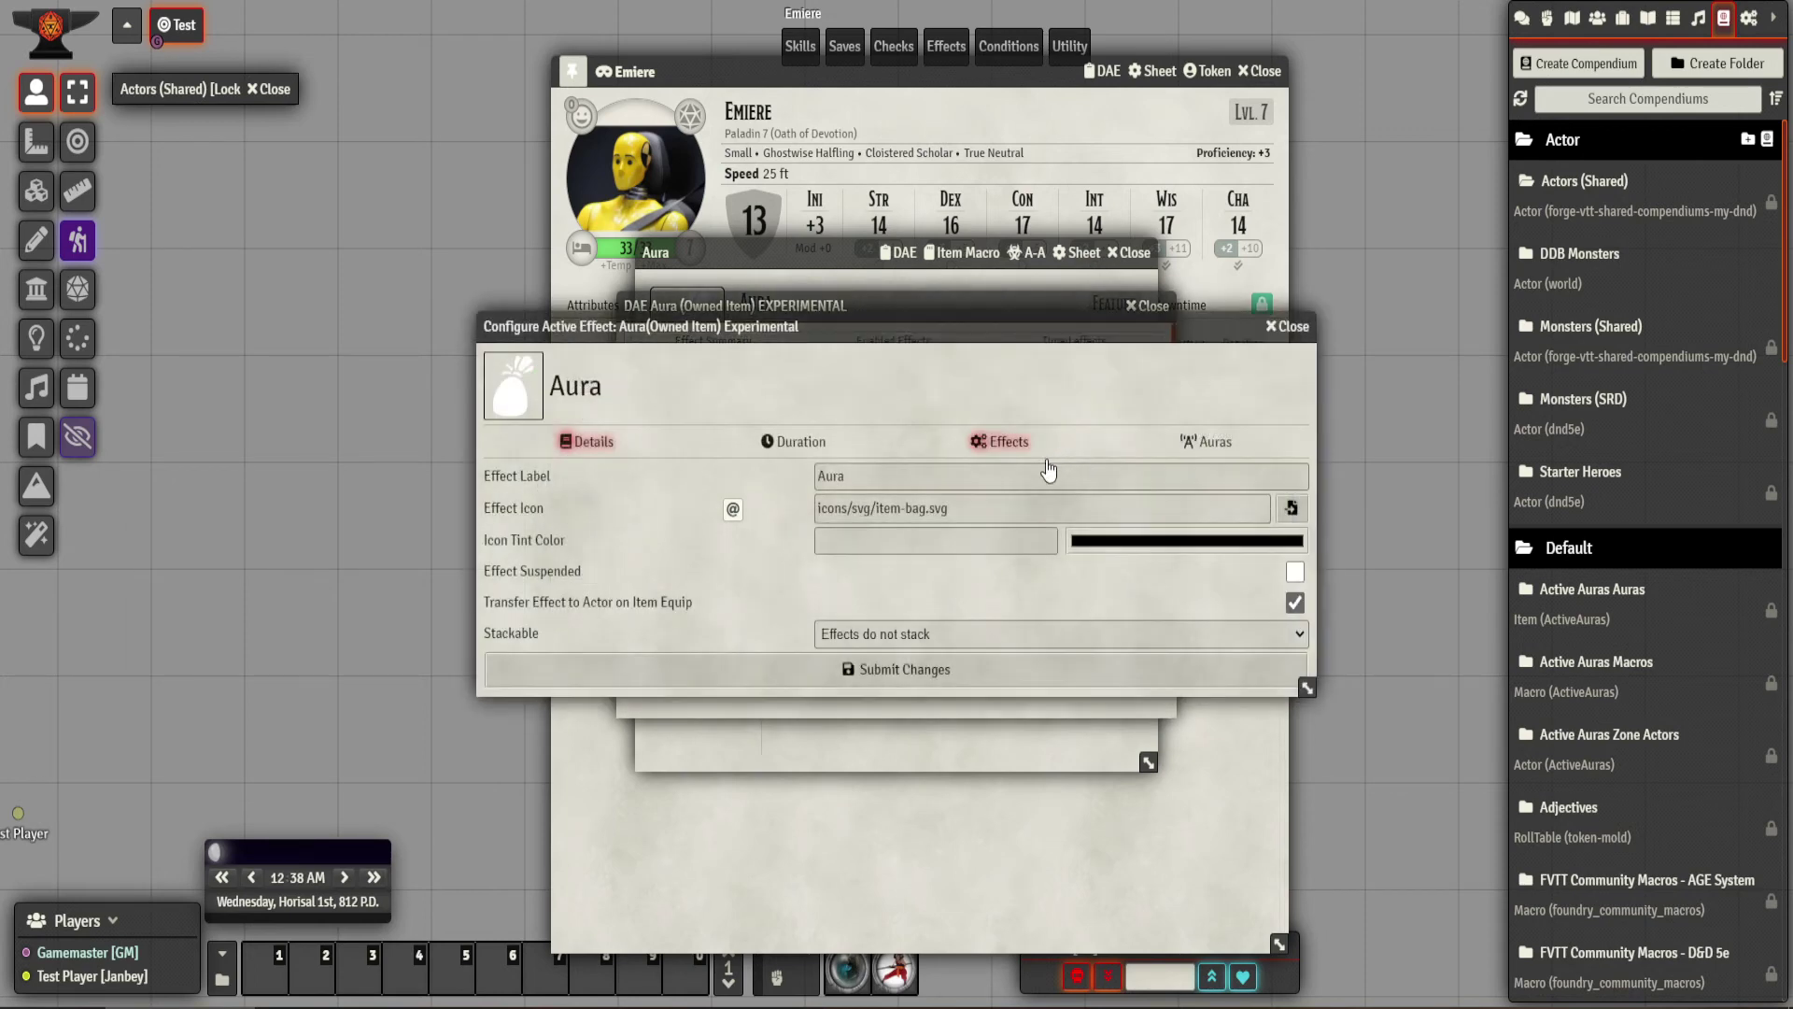
pyautogui.click(1007, 443)
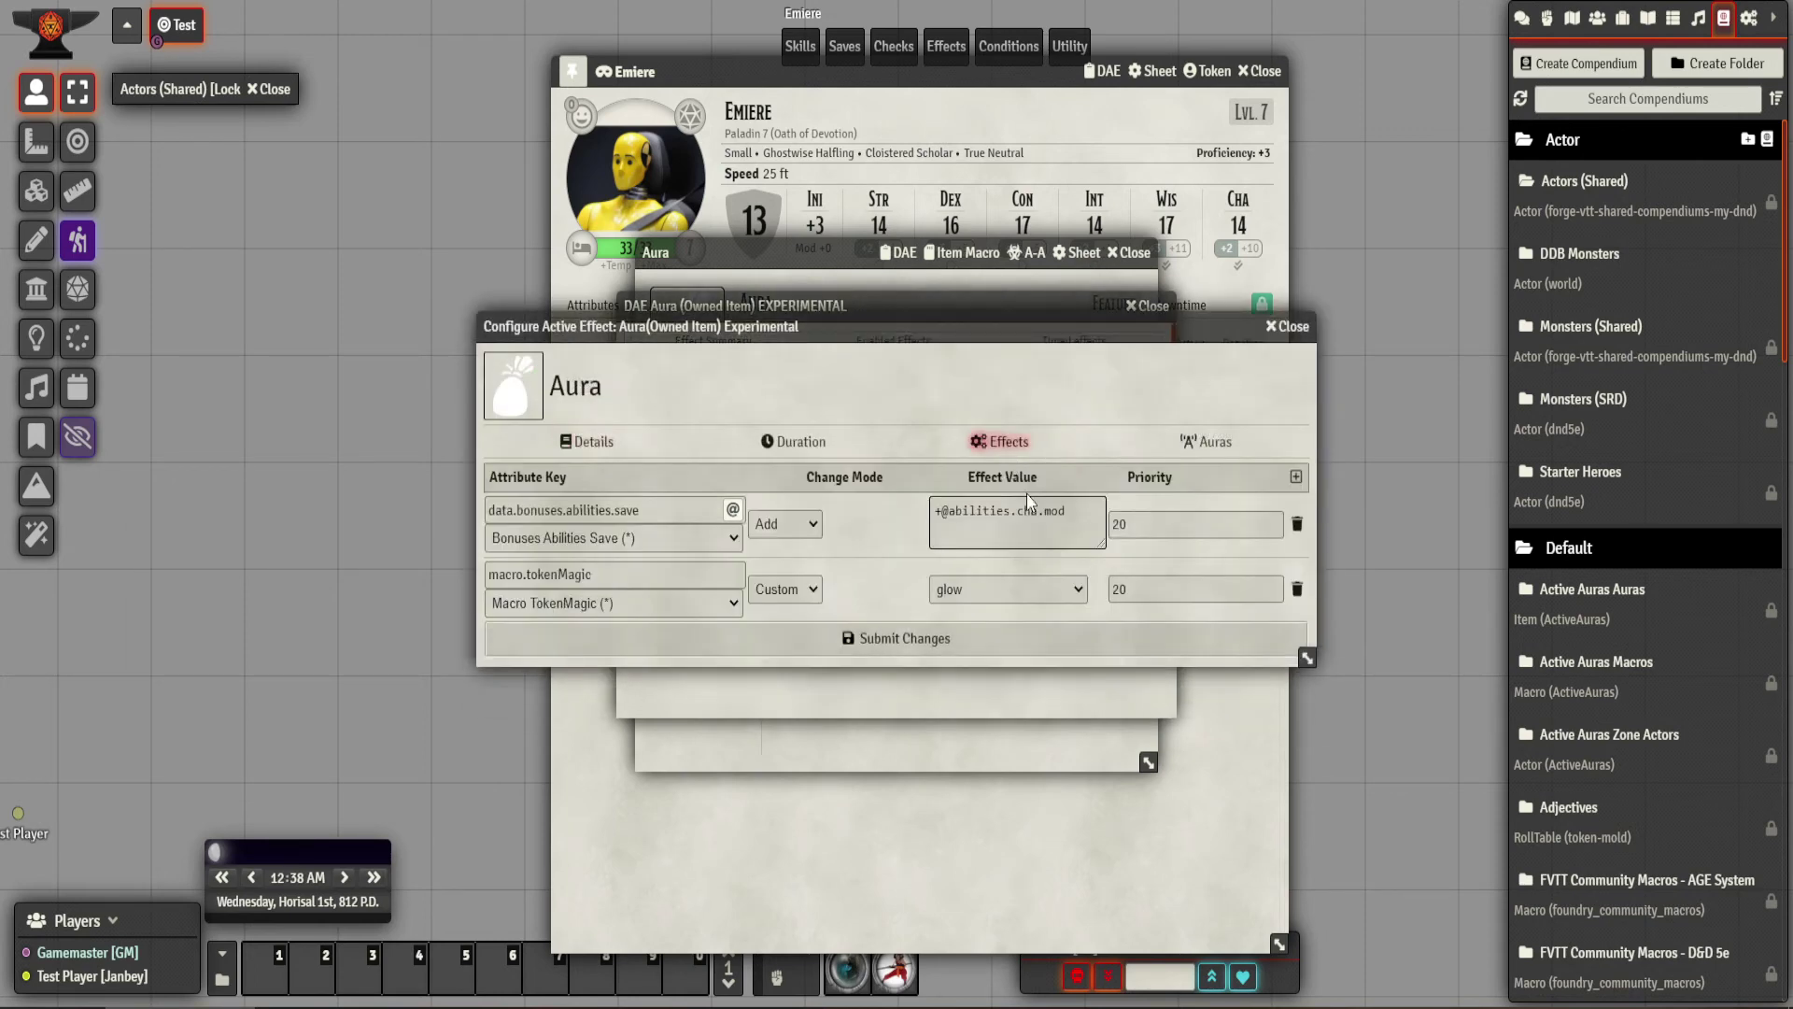
# Set the Aura effect's TokenMagic filter to Fairy Fireflies : Excited and submit the changes.
pyautogui.click(1065, 596)
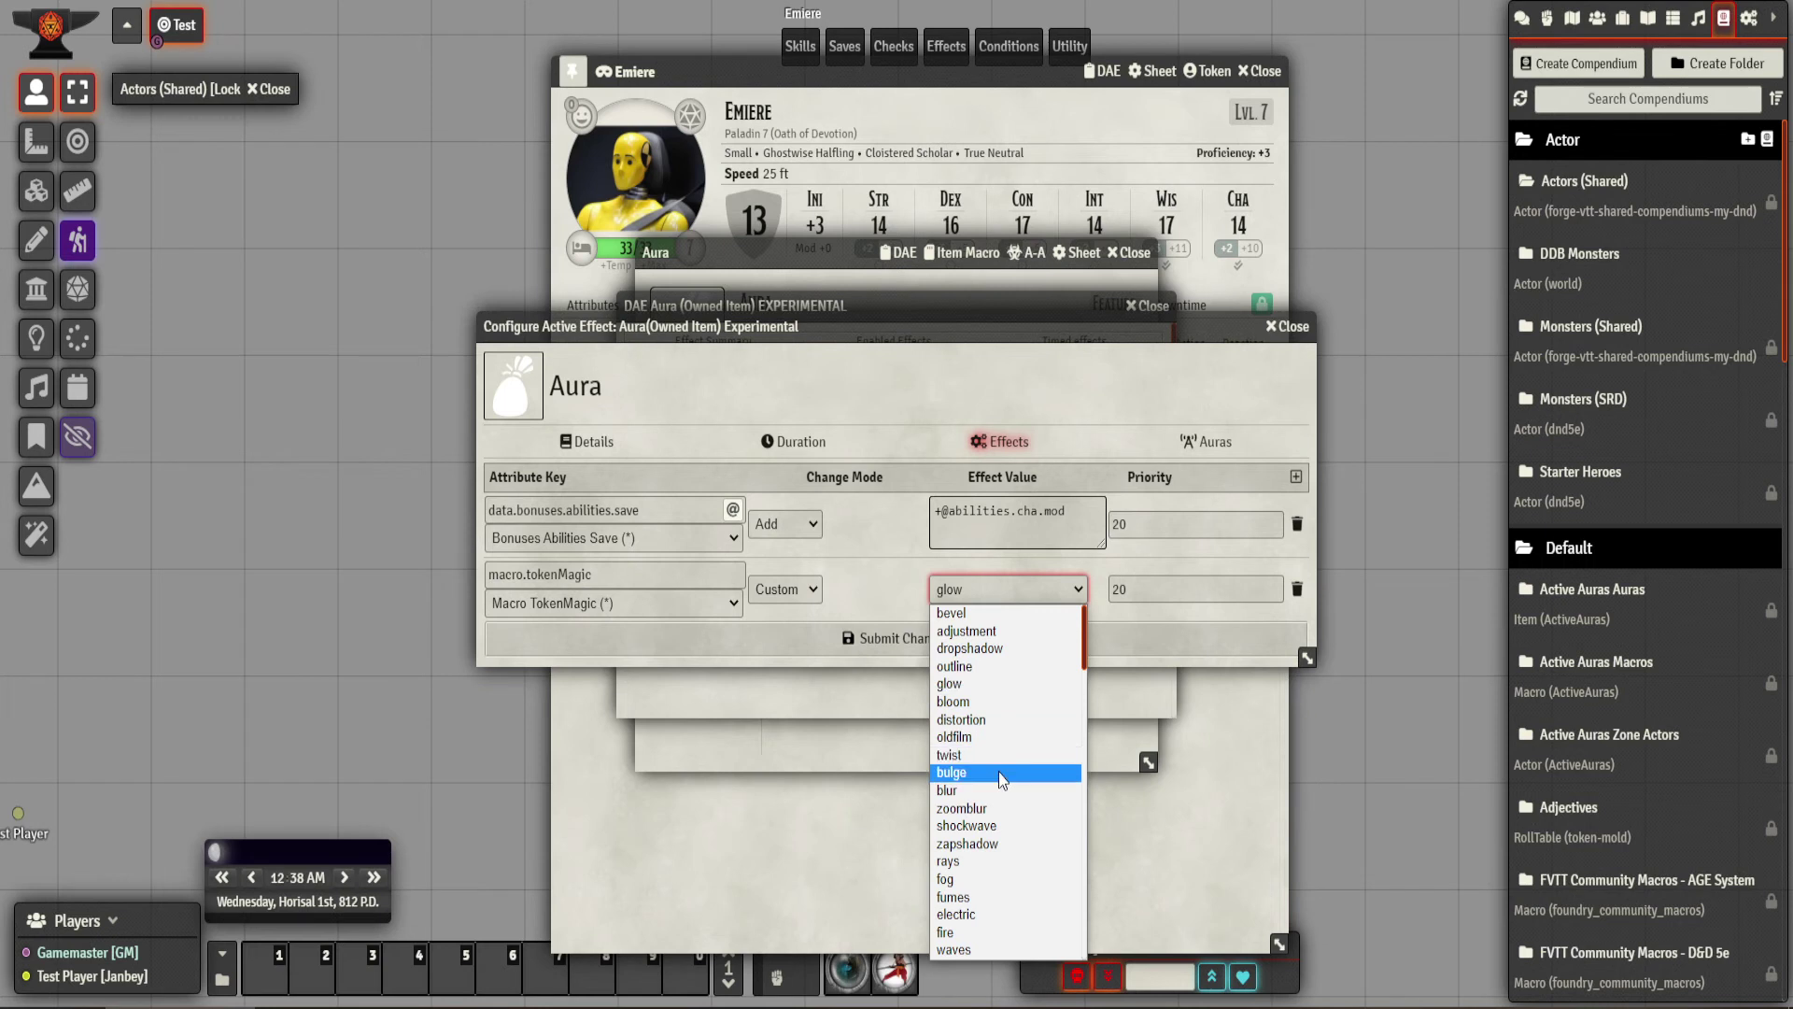
pyautogui.scroll(-2, 1002, 779)
pyautogui.scroll(-4, 1002, 780)
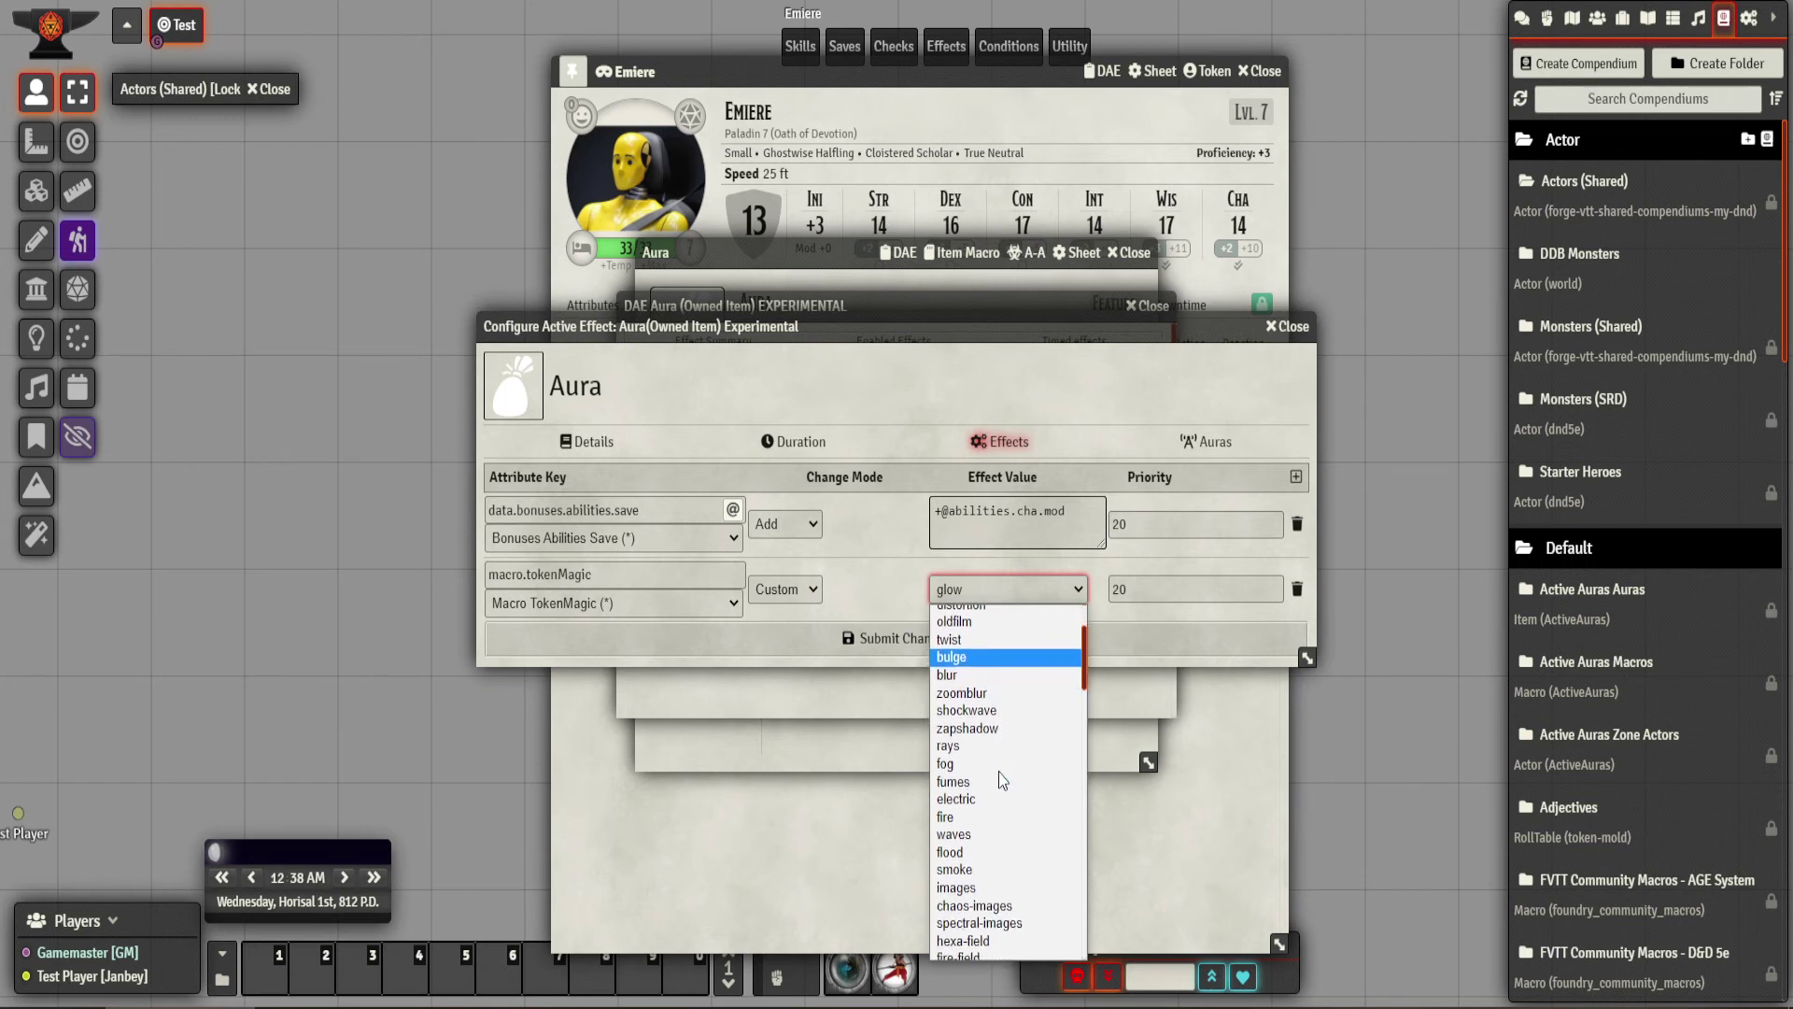
pyautogui.scroll(-1, 1002, 780)
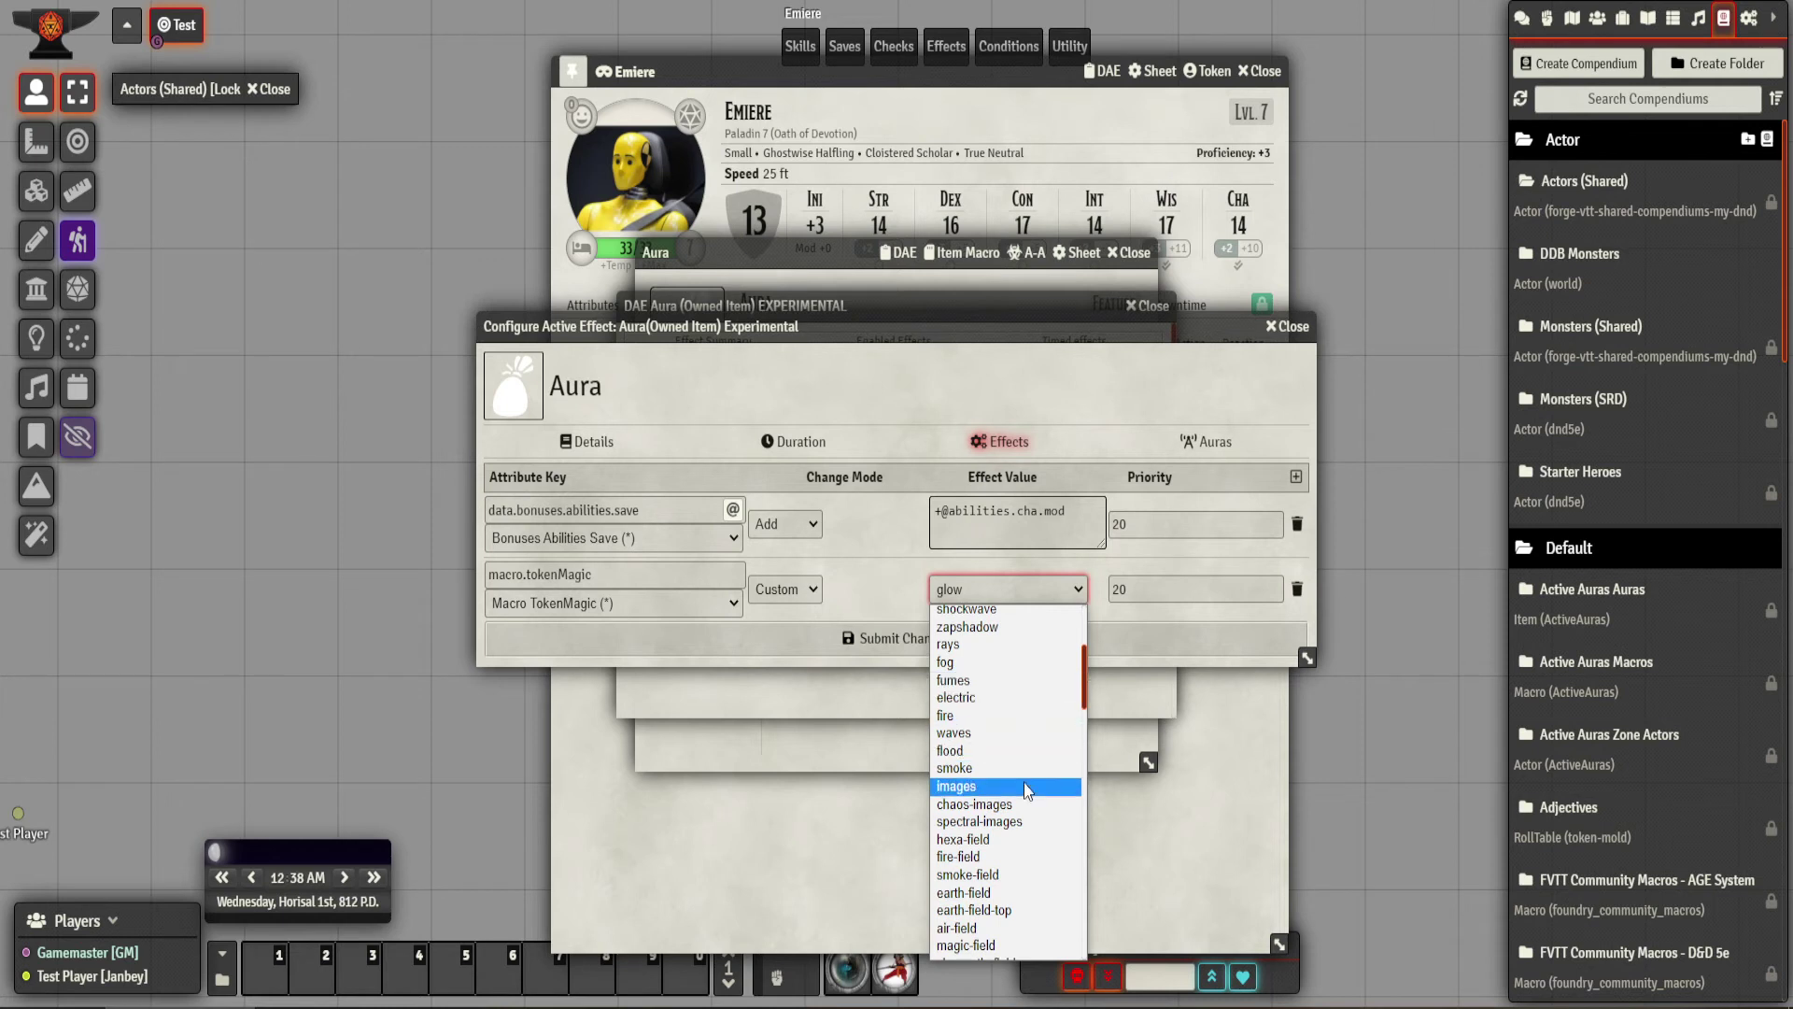
pyautogui.scroll(-10, 1028, 789)
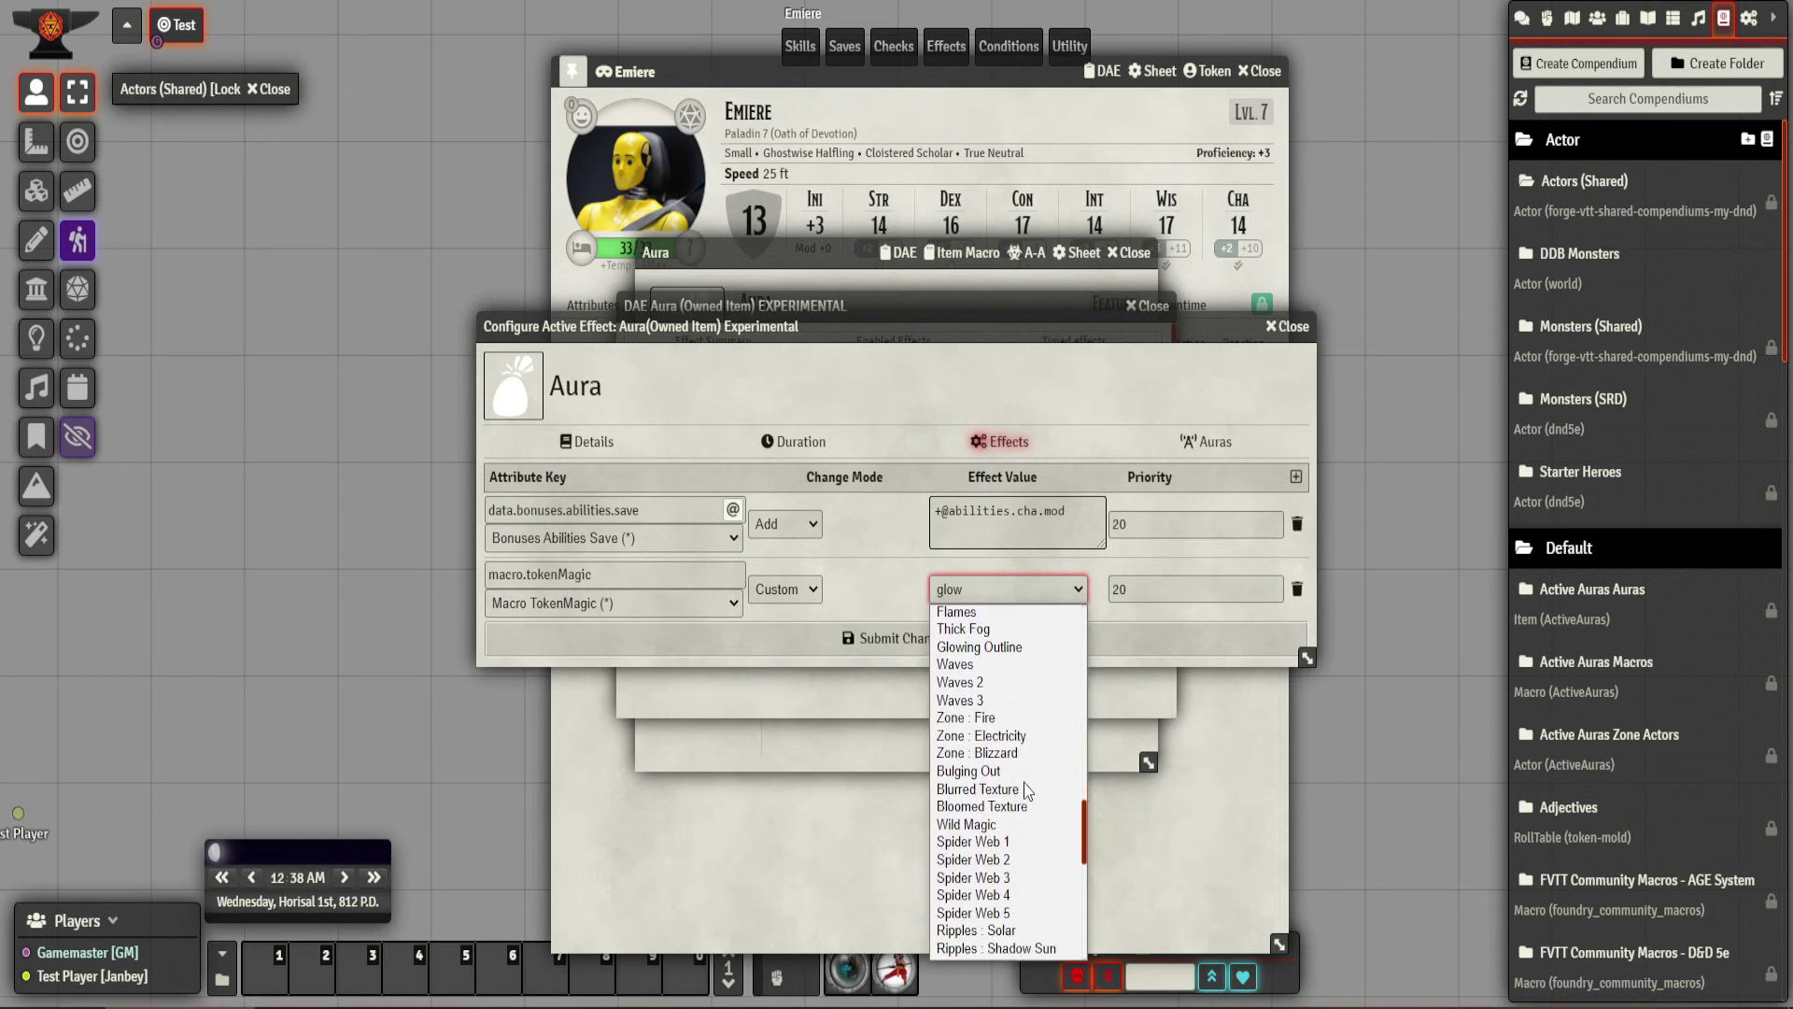
pyautogui.scroll(-2, 1027, 789)
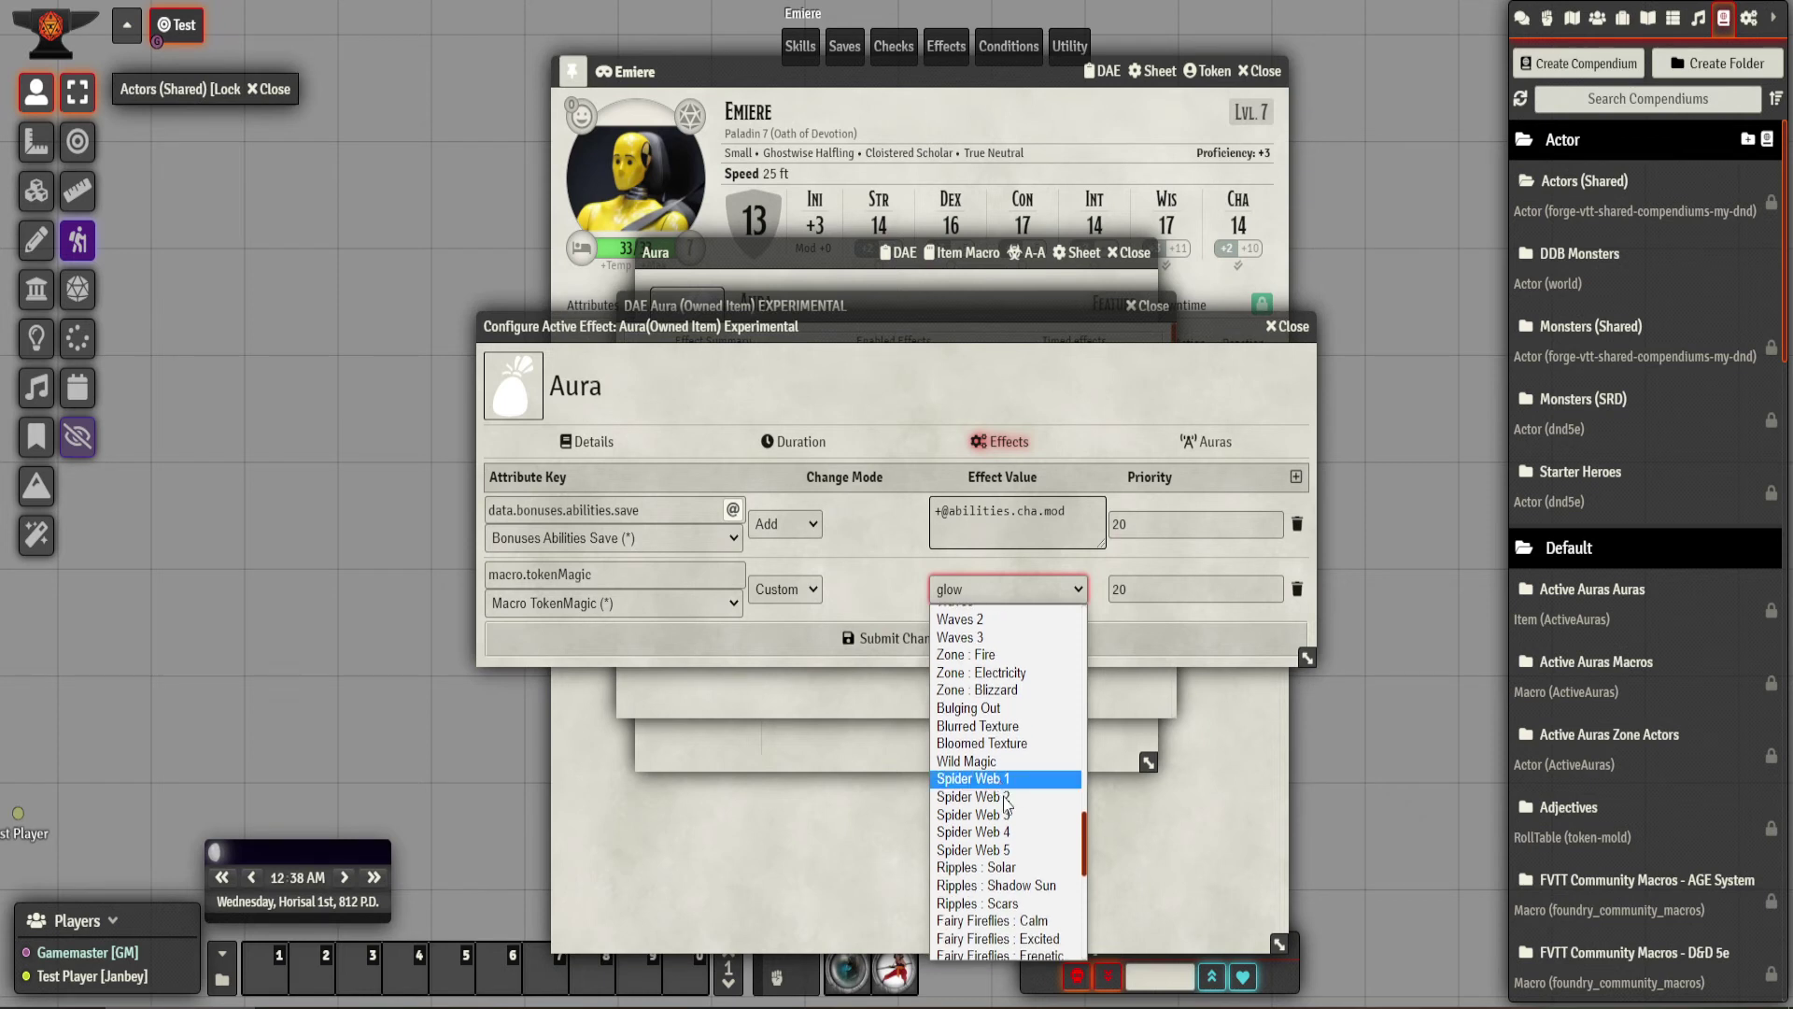
pyautogui.scroll(-3, 1009, 810)
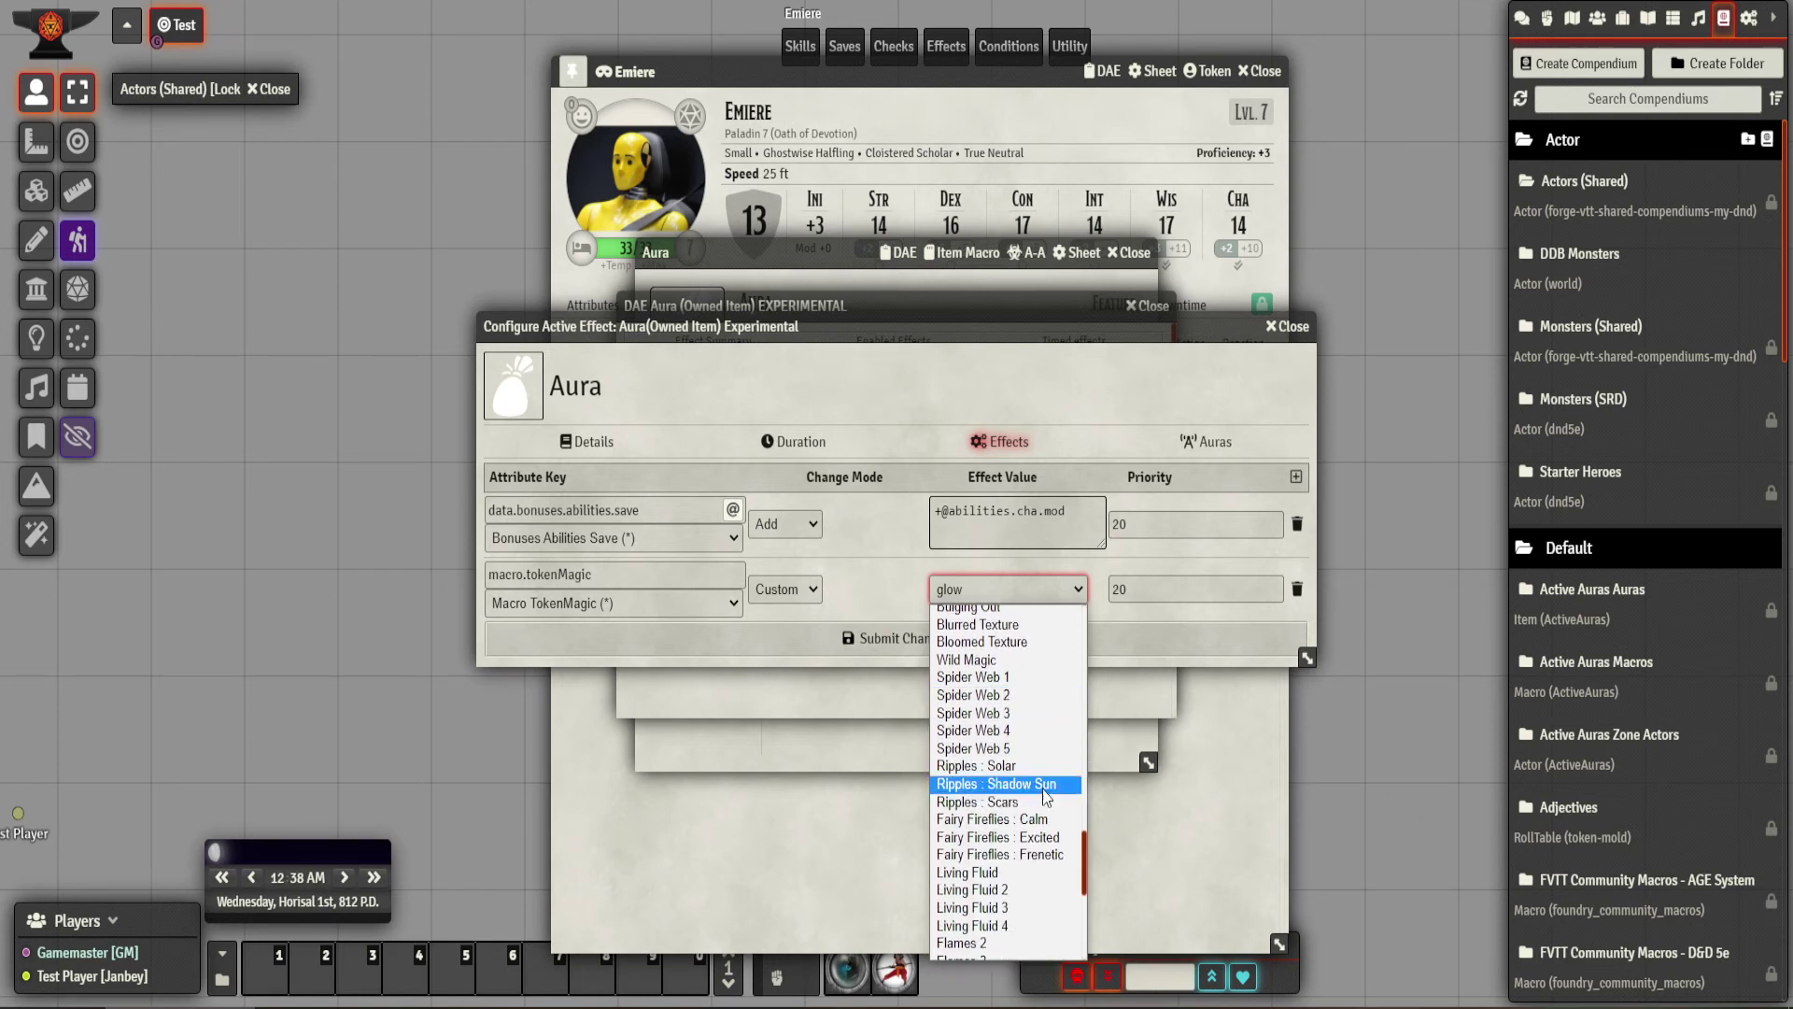
pyautogui.click(1030, 837)
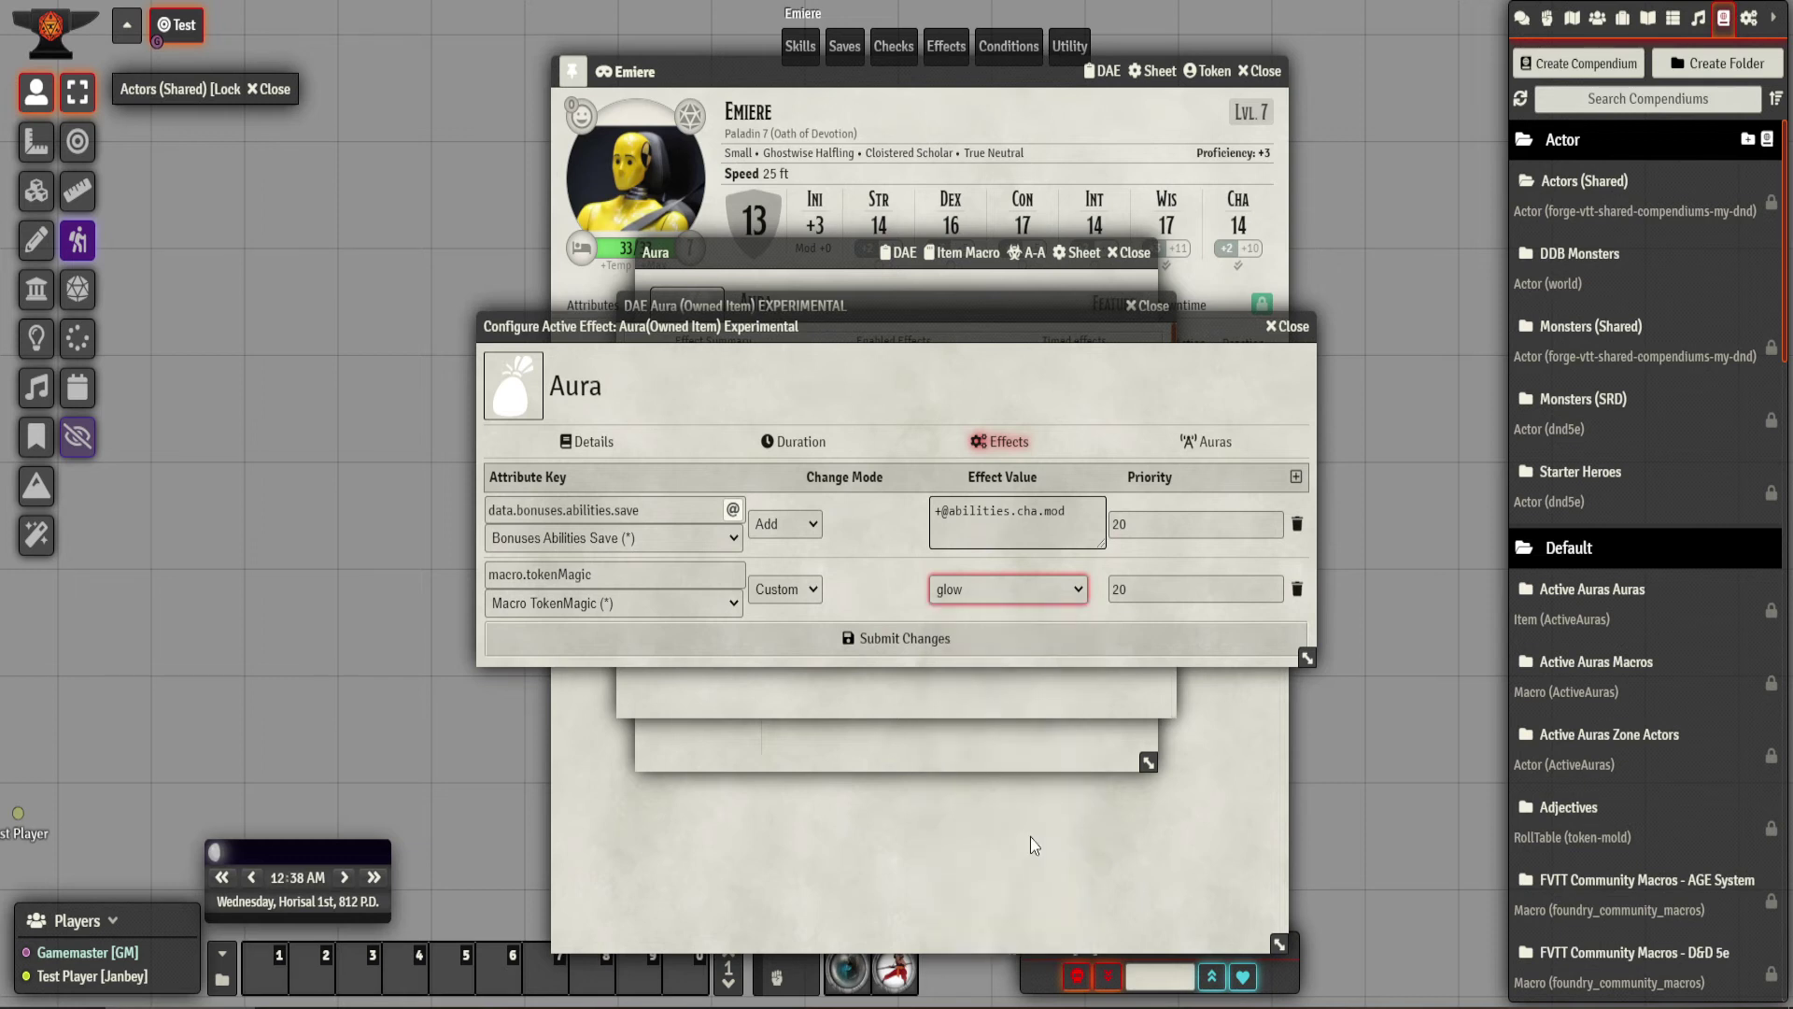
pyautogui.click(966, 644)
# Close the DAE, Aura and character sheet windows, then nudge Emiere's token to test it.
pyautogui.click(1157, 295)
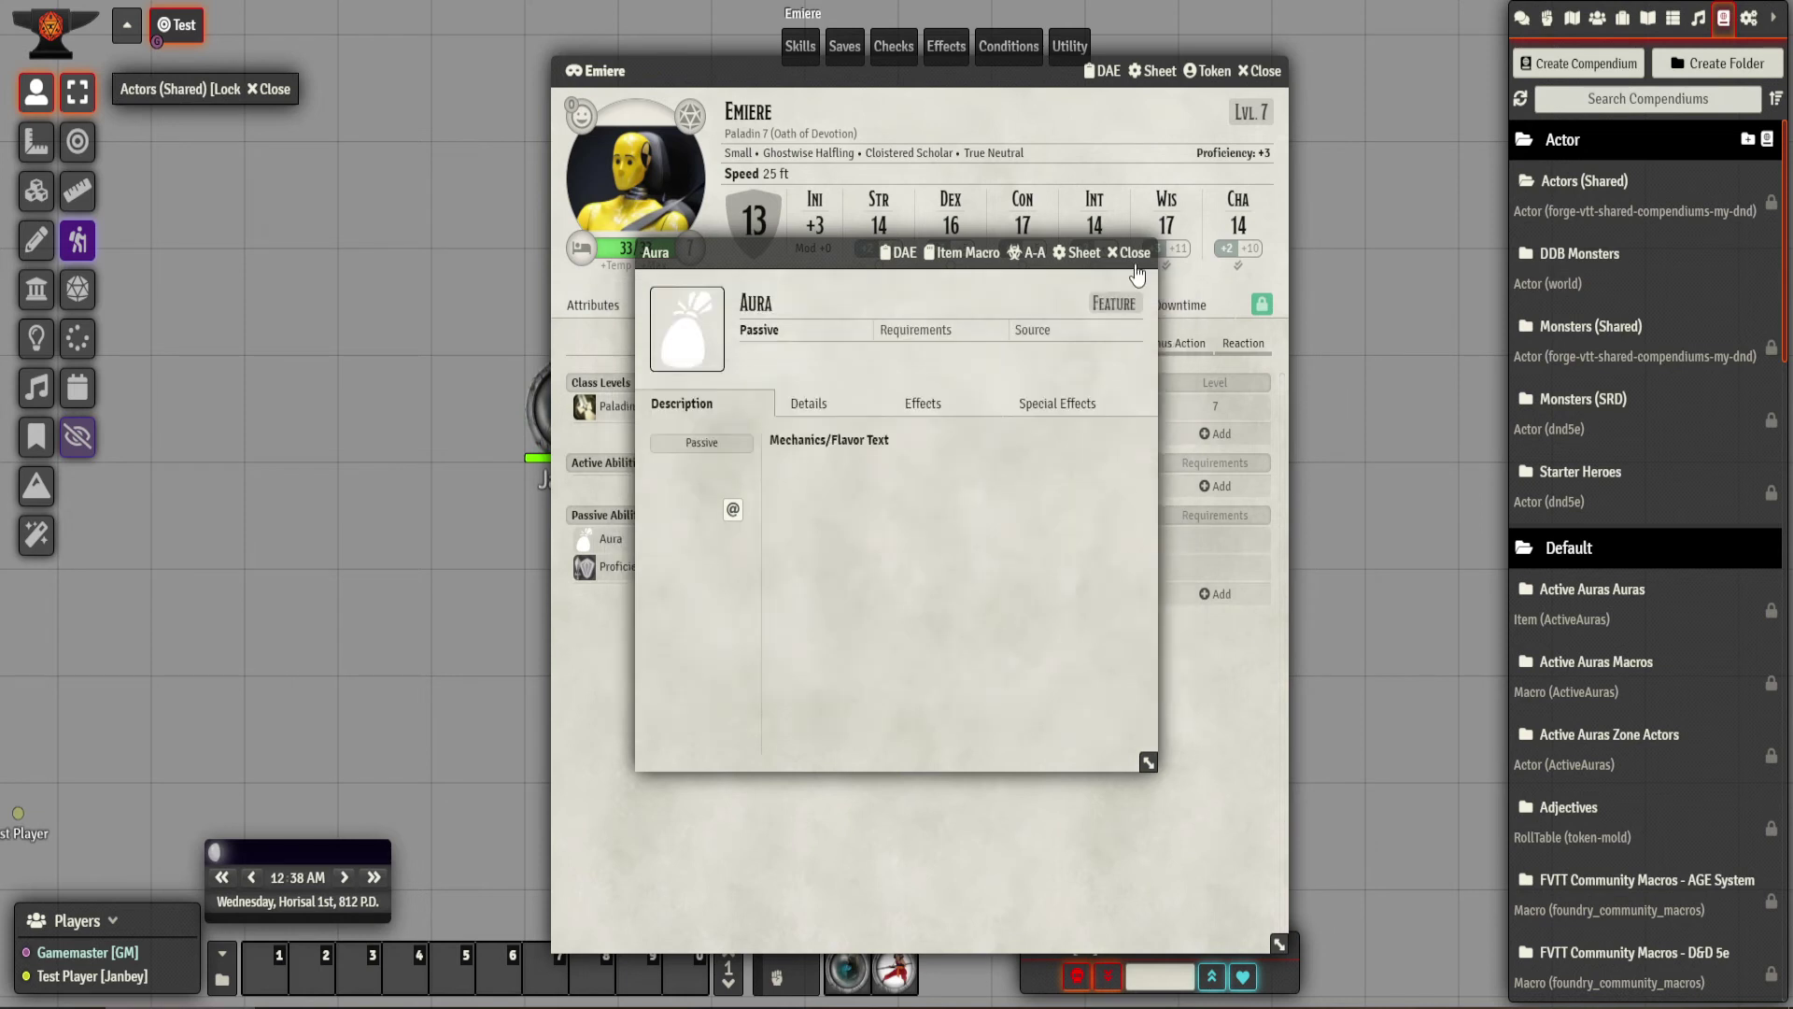
pyautogui.click(1130, 252)
pyautogui.click(1266, 72)
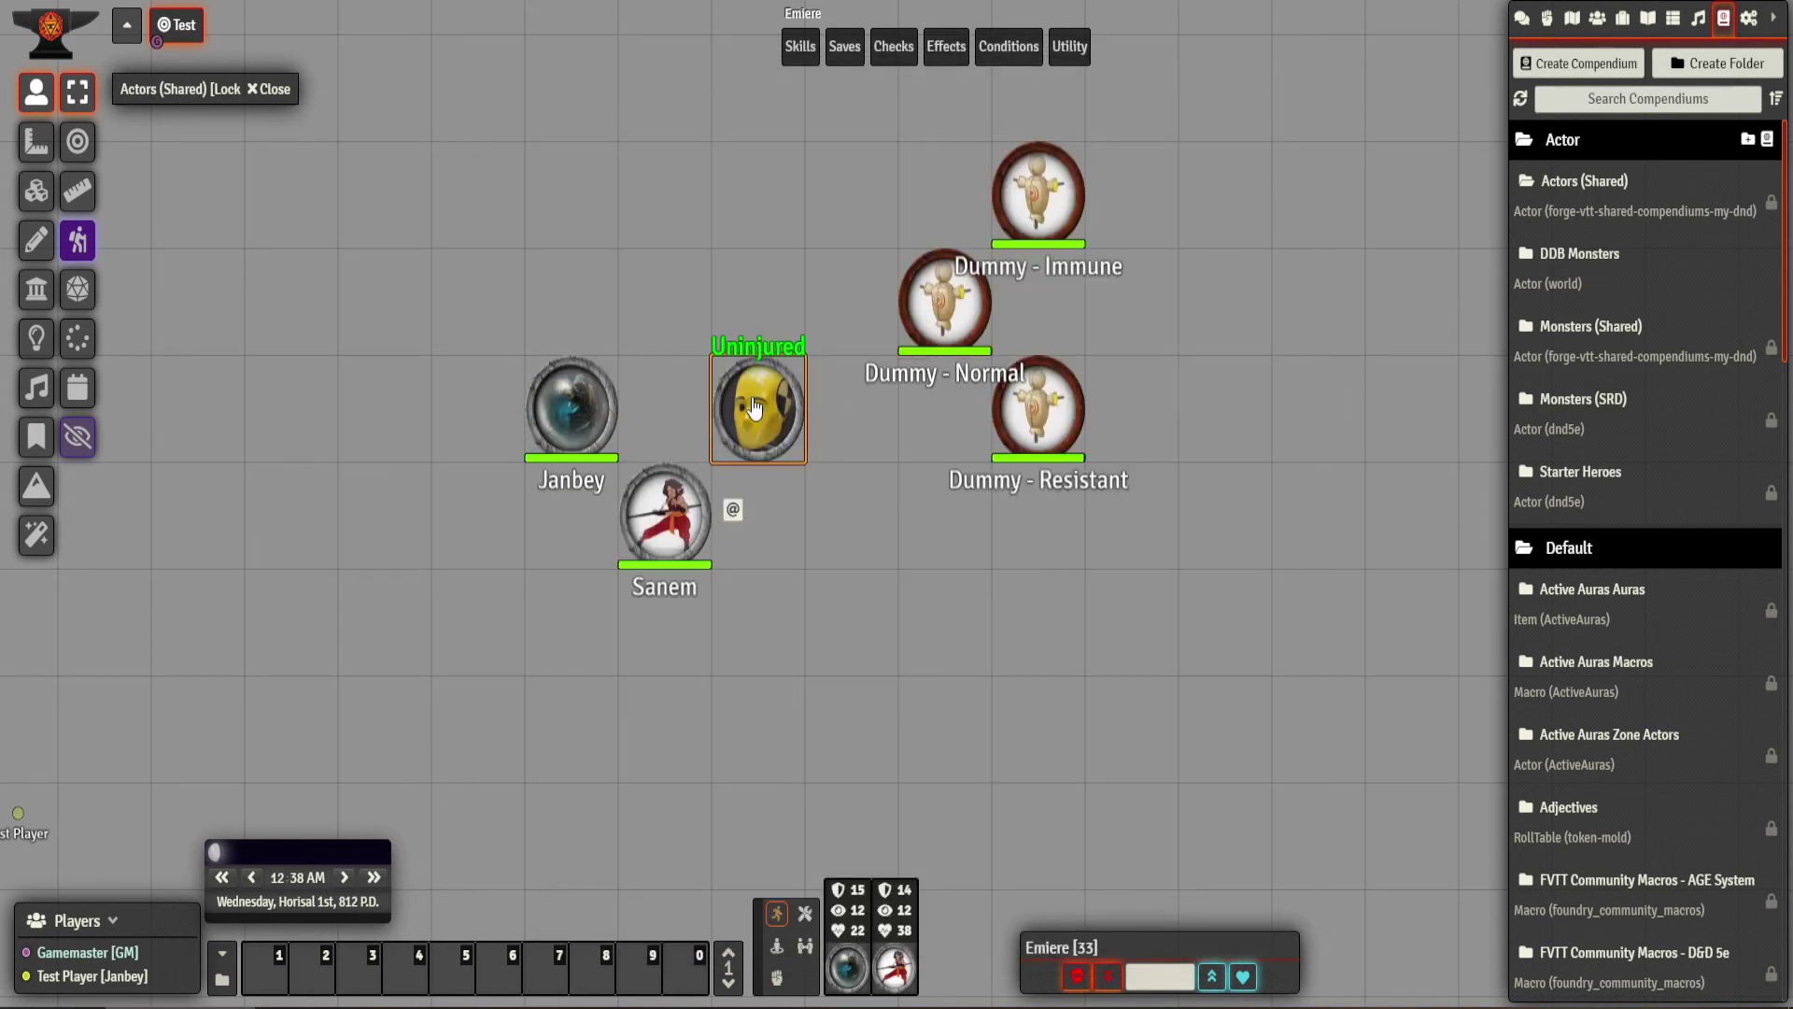
pyautogui.moveTo(754, 408)
pyautogui.mouseDown()
pyautogui.moveTo(854, 299)
pyautogui.moveTo(747, 404)
pyautogui.mouseUp()
# Reopen the Aura effect's attribute changes from Emiere's sheet via Edit Item and DAE.
pyautogui.doubleClick(771, 437)
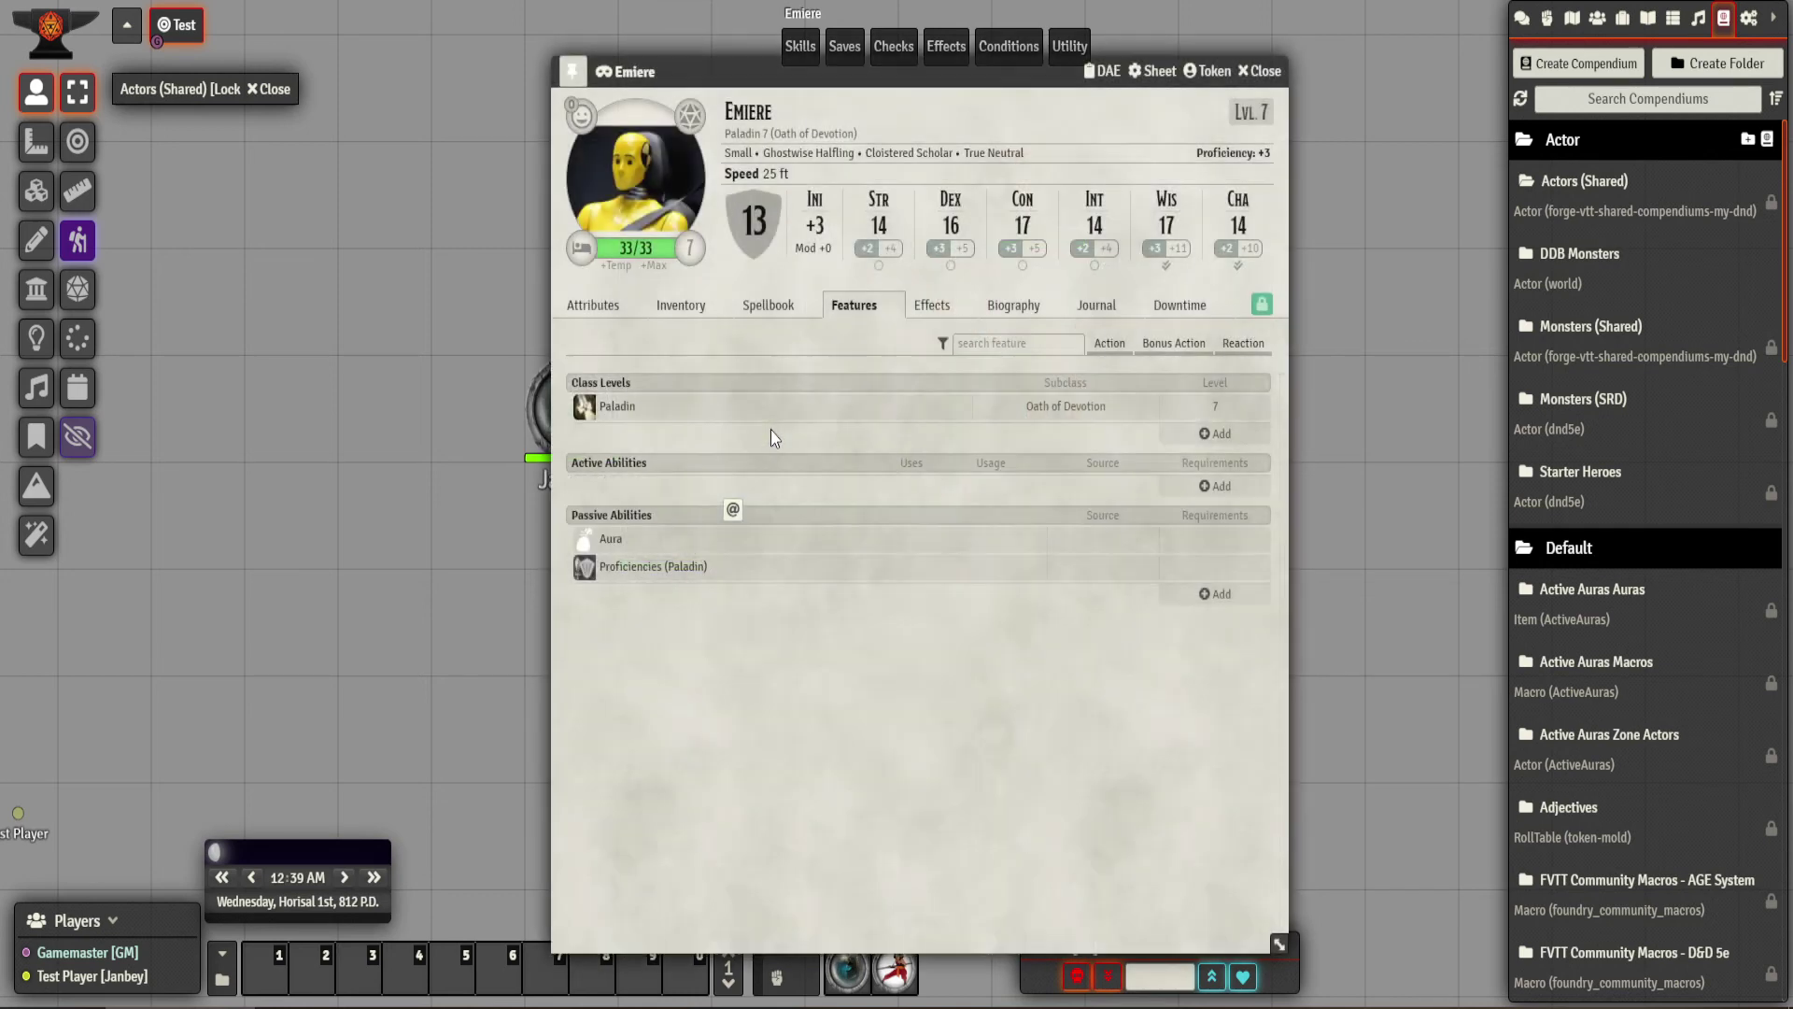
pyautogui.rightClick(624, 547)
pyautogui.click(662, 572)
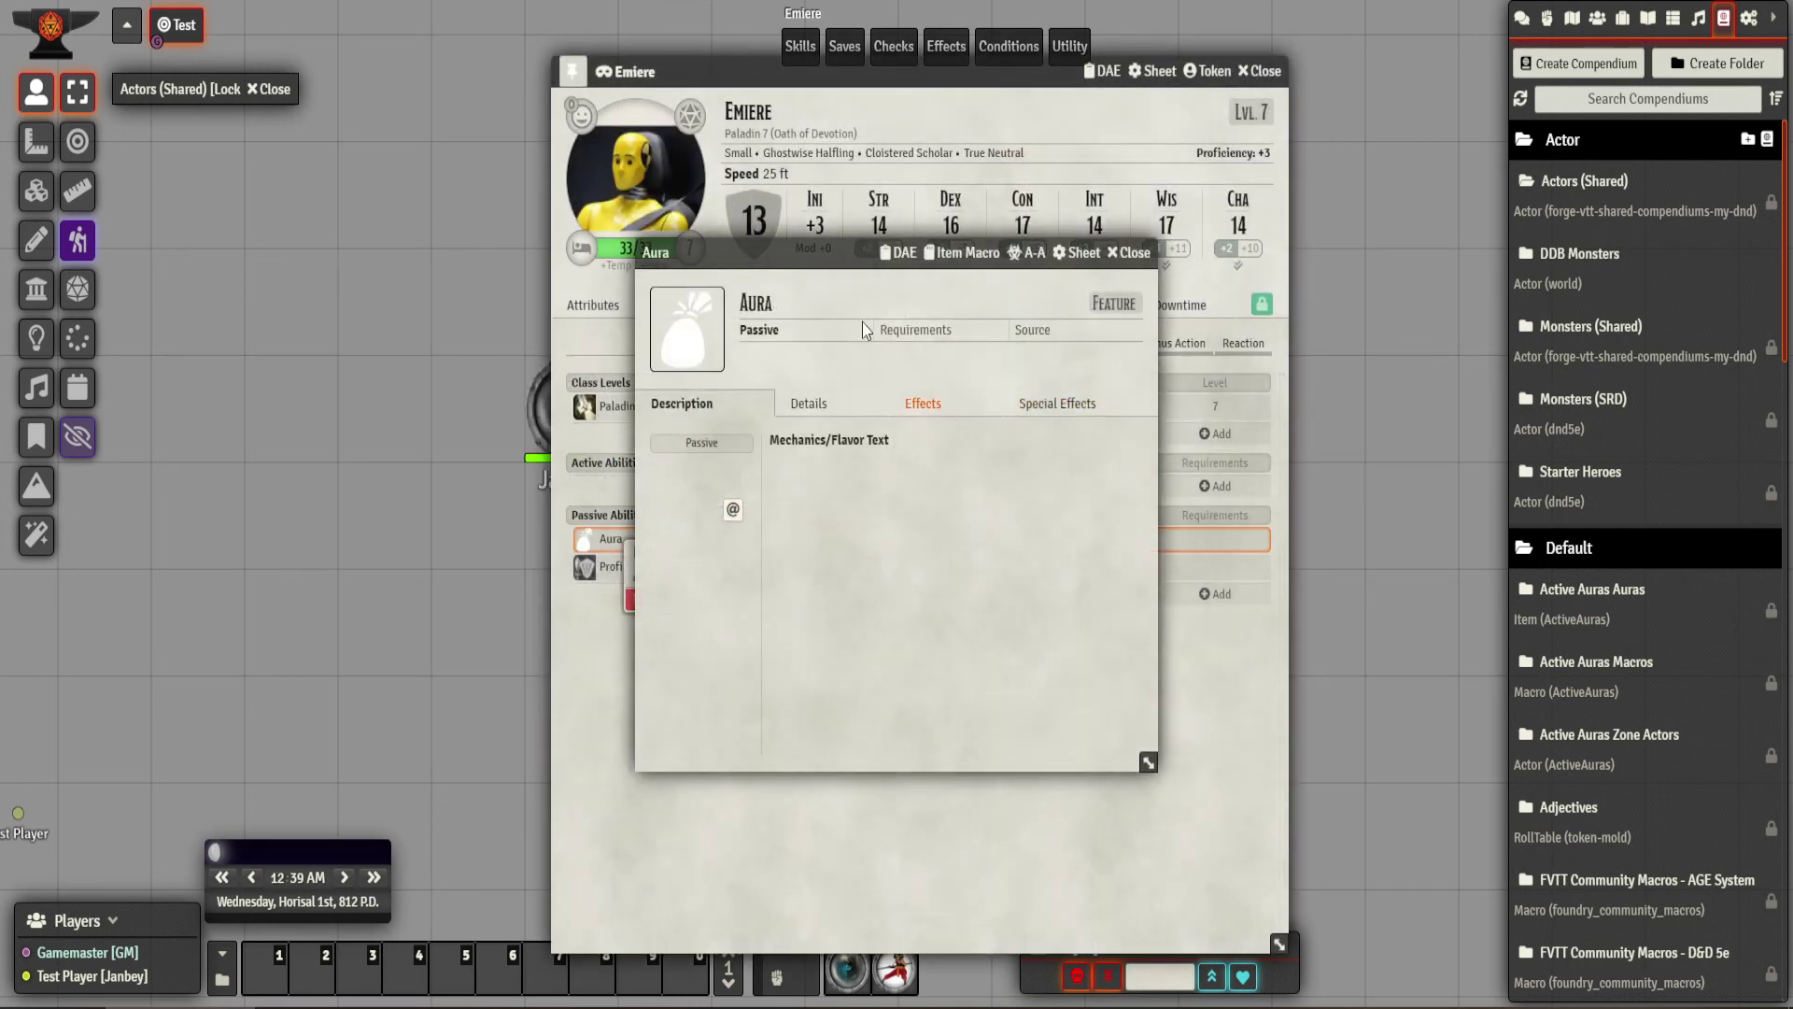
pyautogui.click(898, 252)
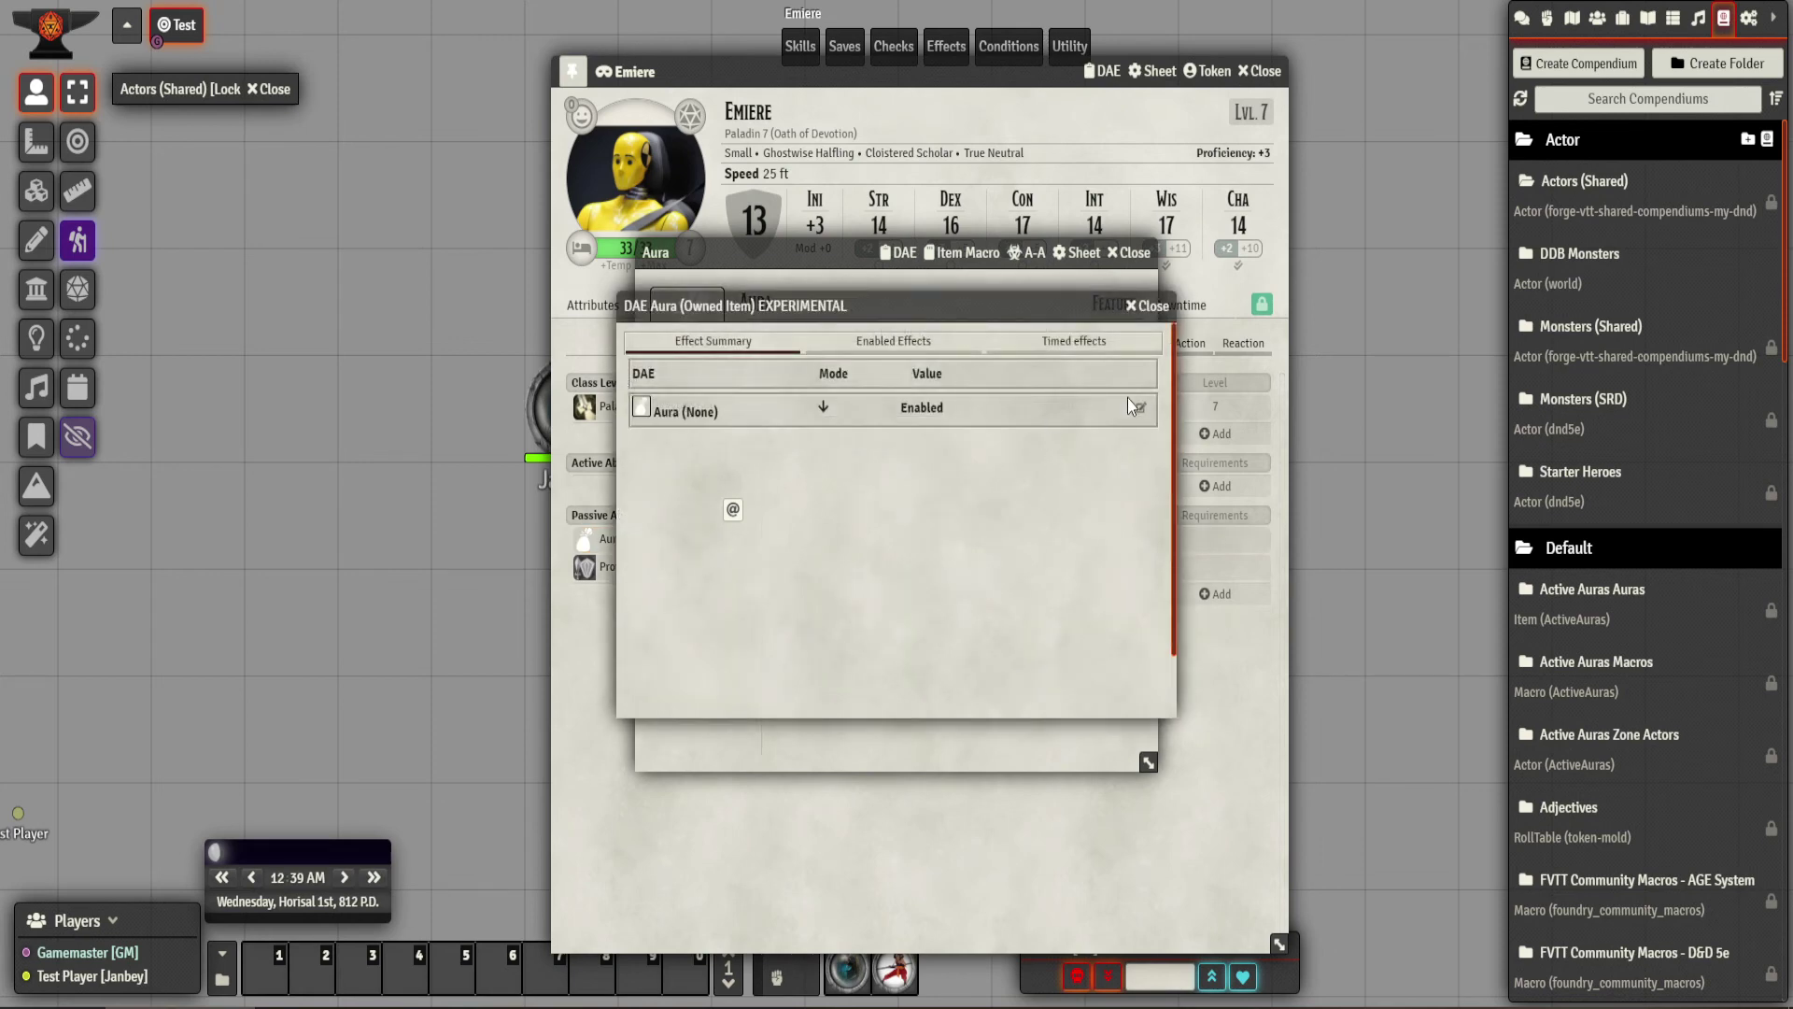
pyautogui.click(1144, 409)
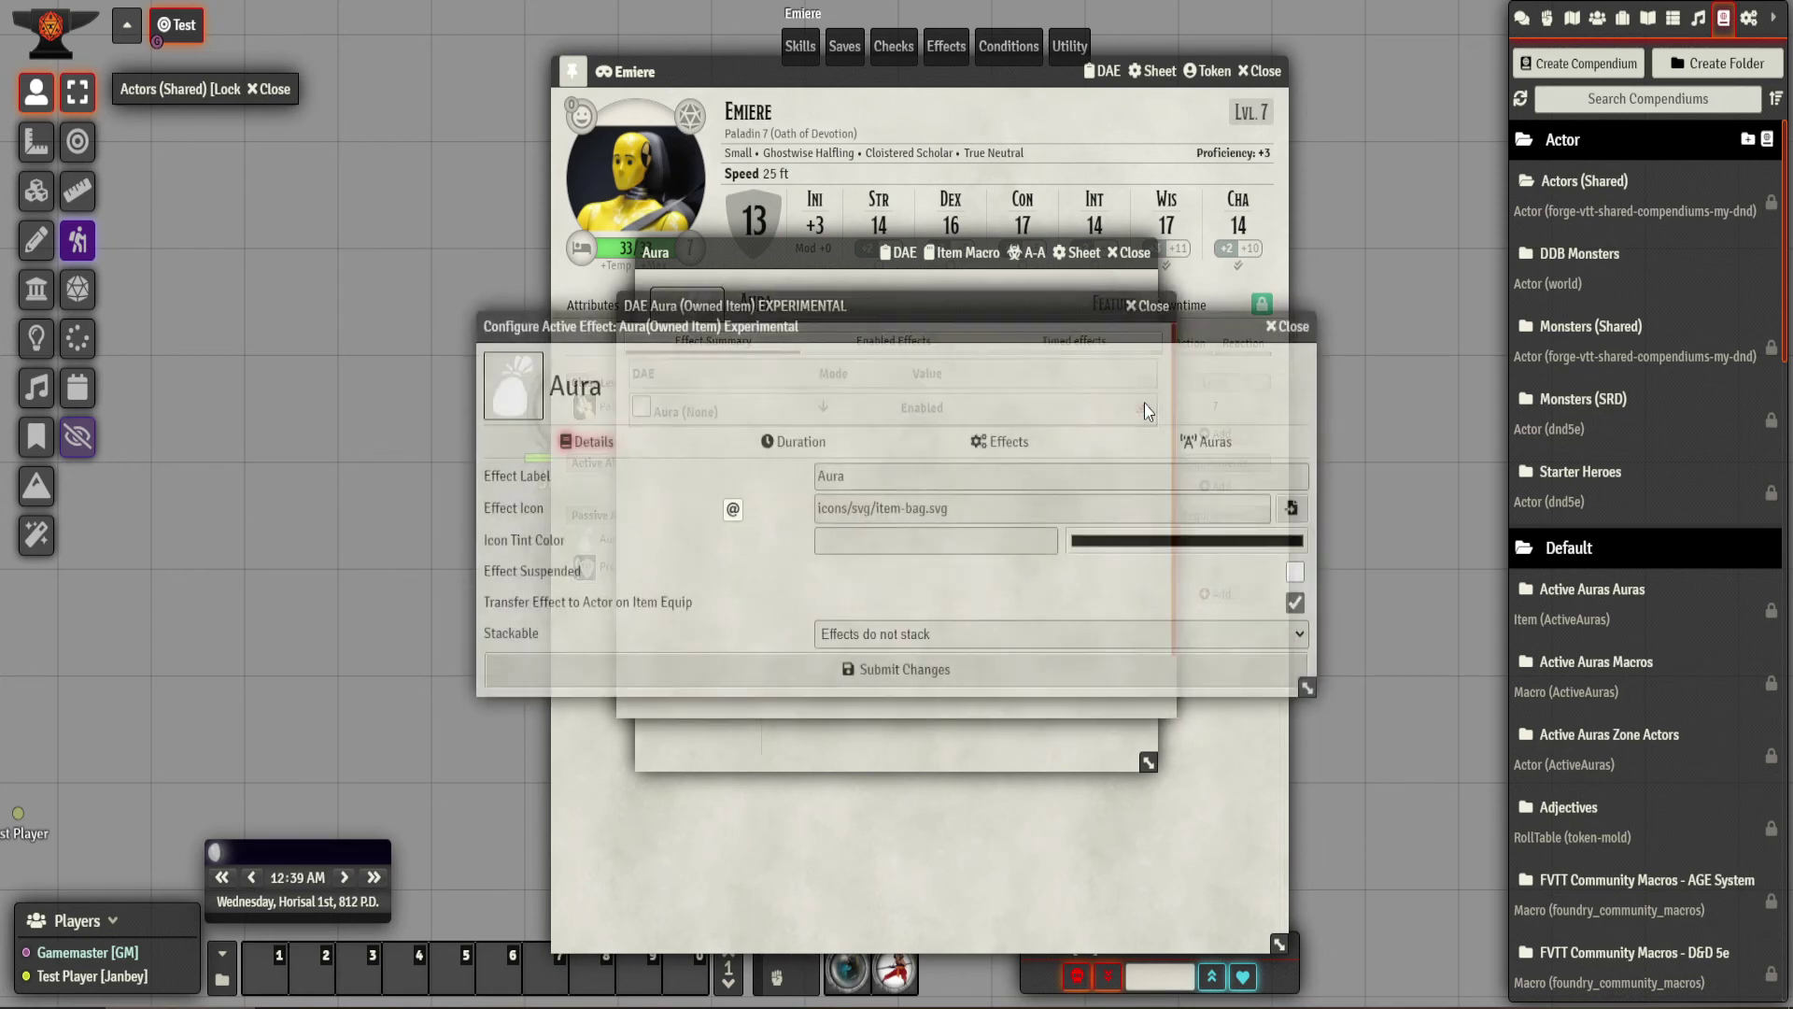
pyautogui.click(1023, 450)
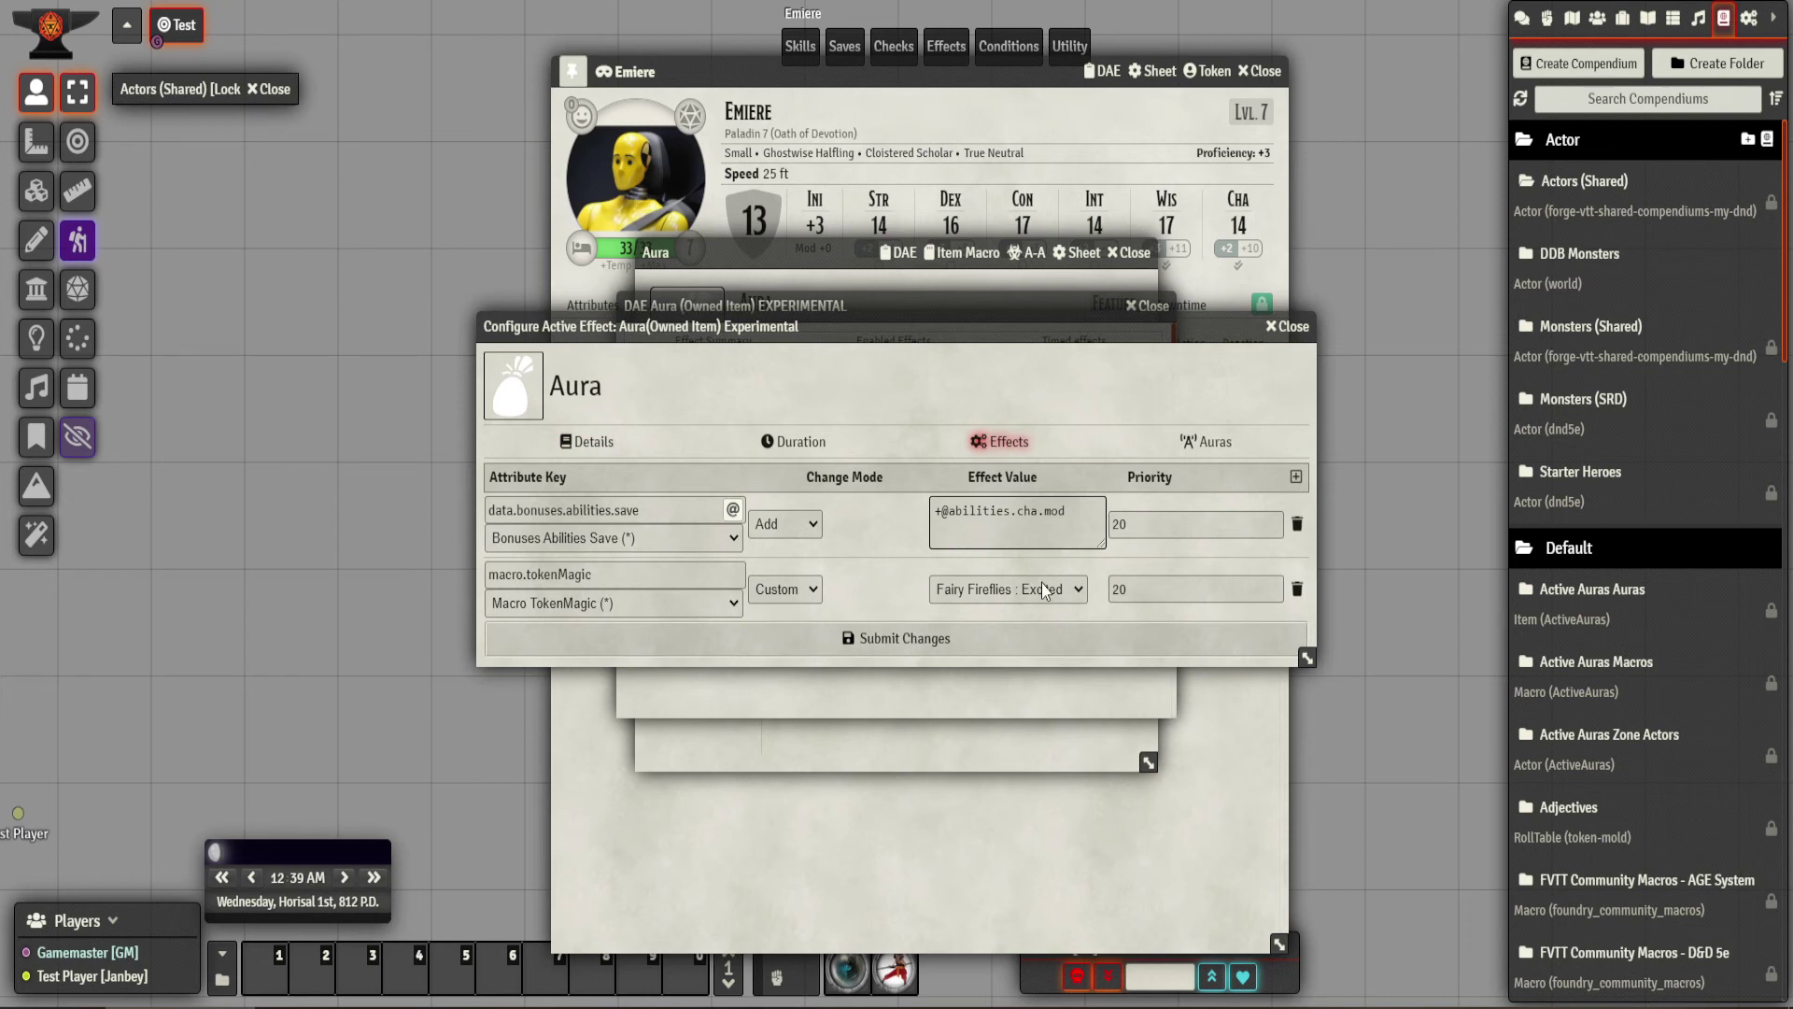
# Switch the TokenMagic filter to Super-Heat, submit, and close the DAE and Aura windows.
pyautogui.click(1044, 590)
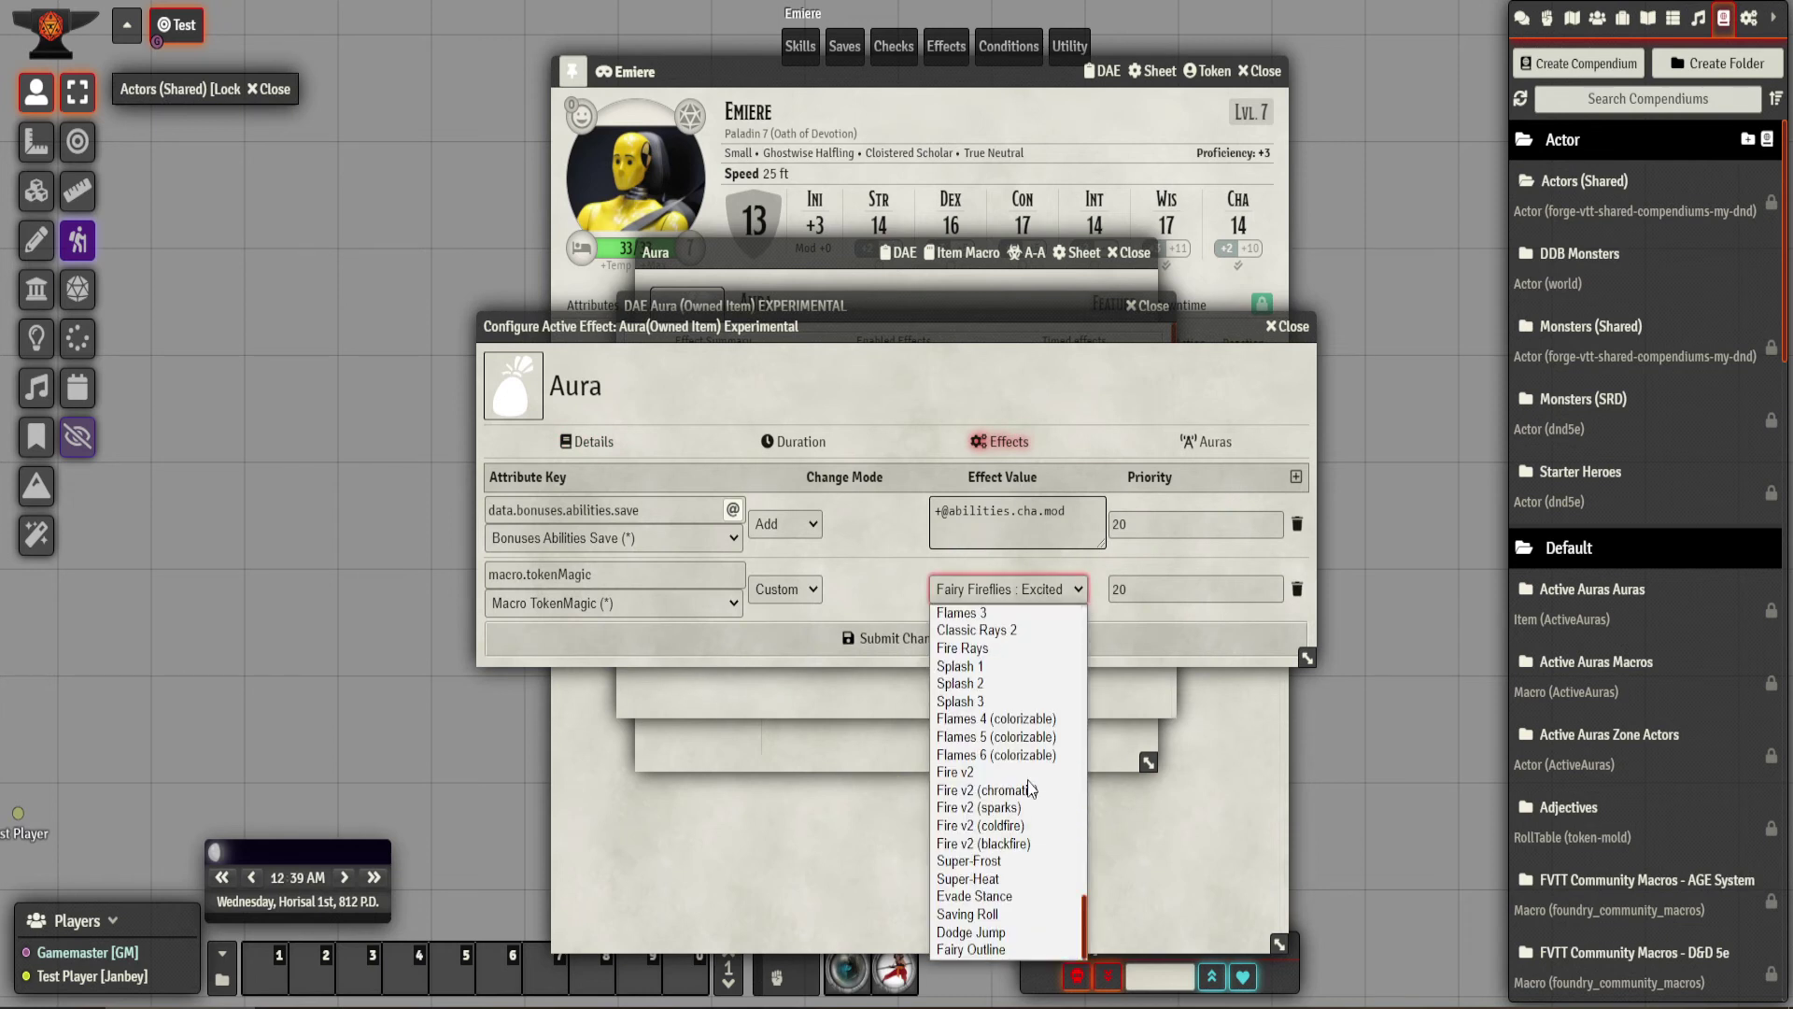
pyautogui.click(1012, 878)
pyautogui.click(984, 626)
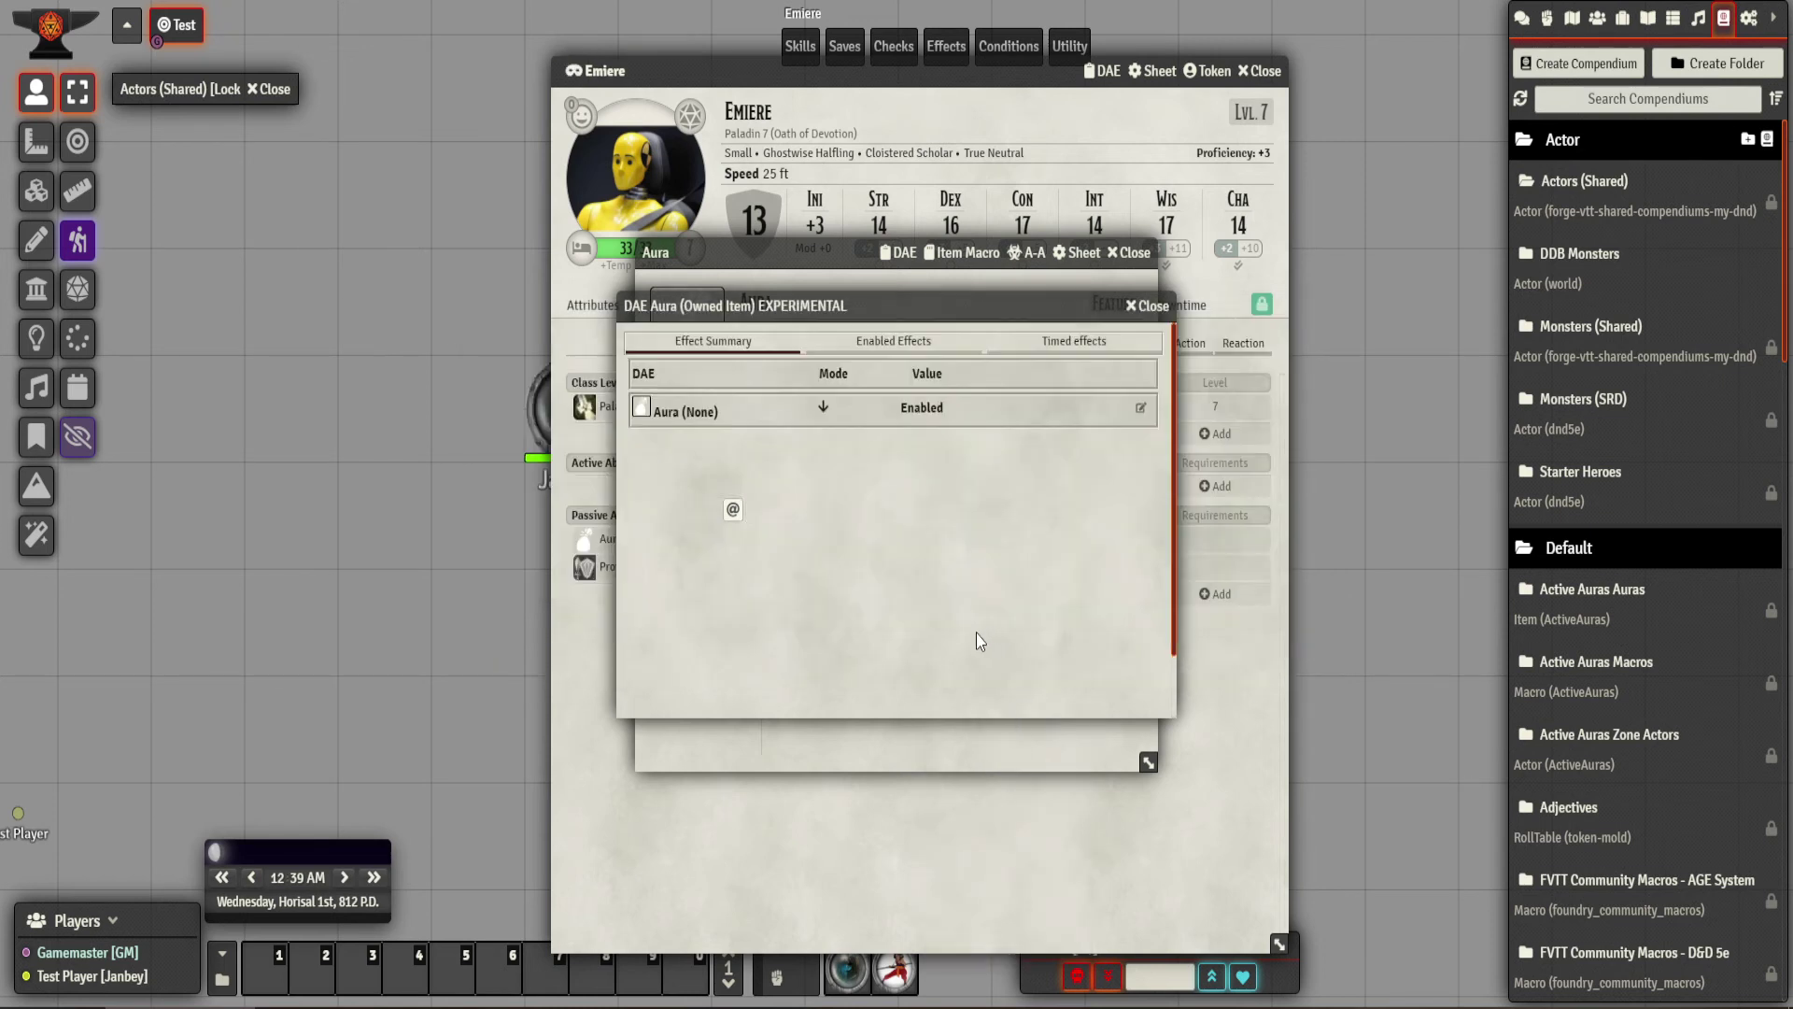
pyautogui.click(1146, 305)
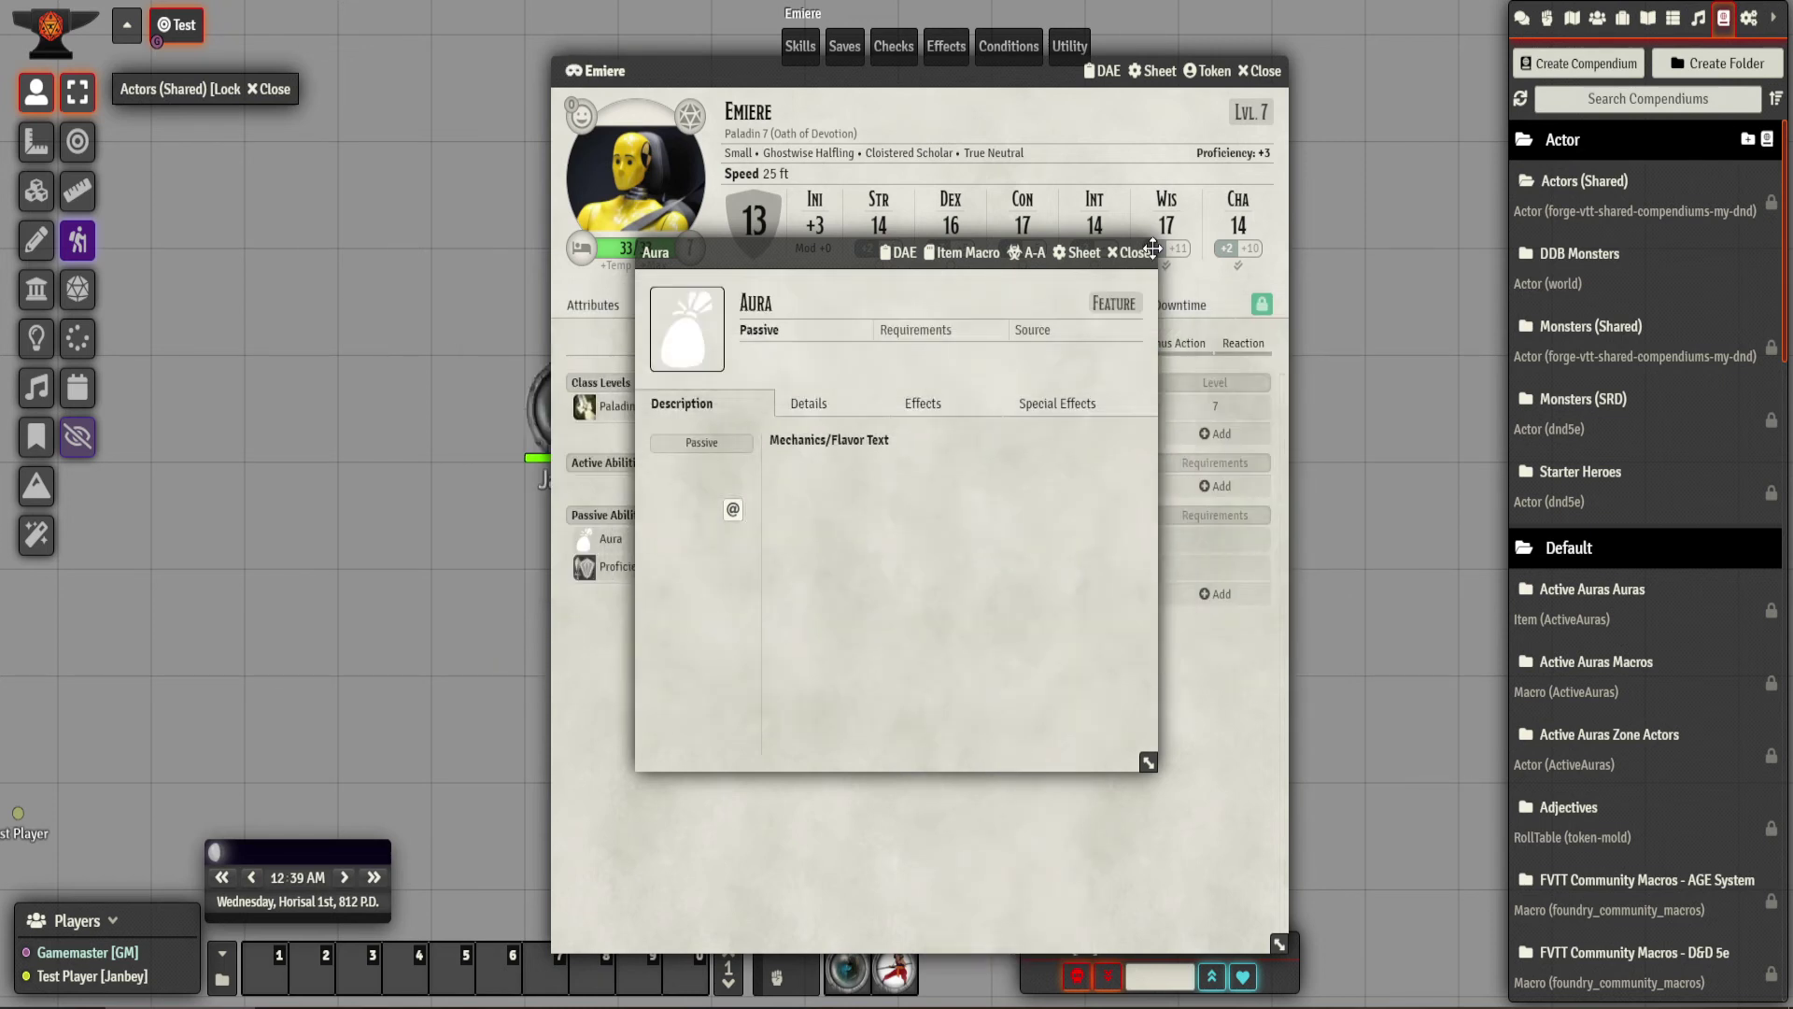
pyautogui.click(1149, 251)
# Move Emiere beside Janbey and back so the Super-Heat aura applies, then close Actors (Shared).
pyautogui.click(1263, 75)
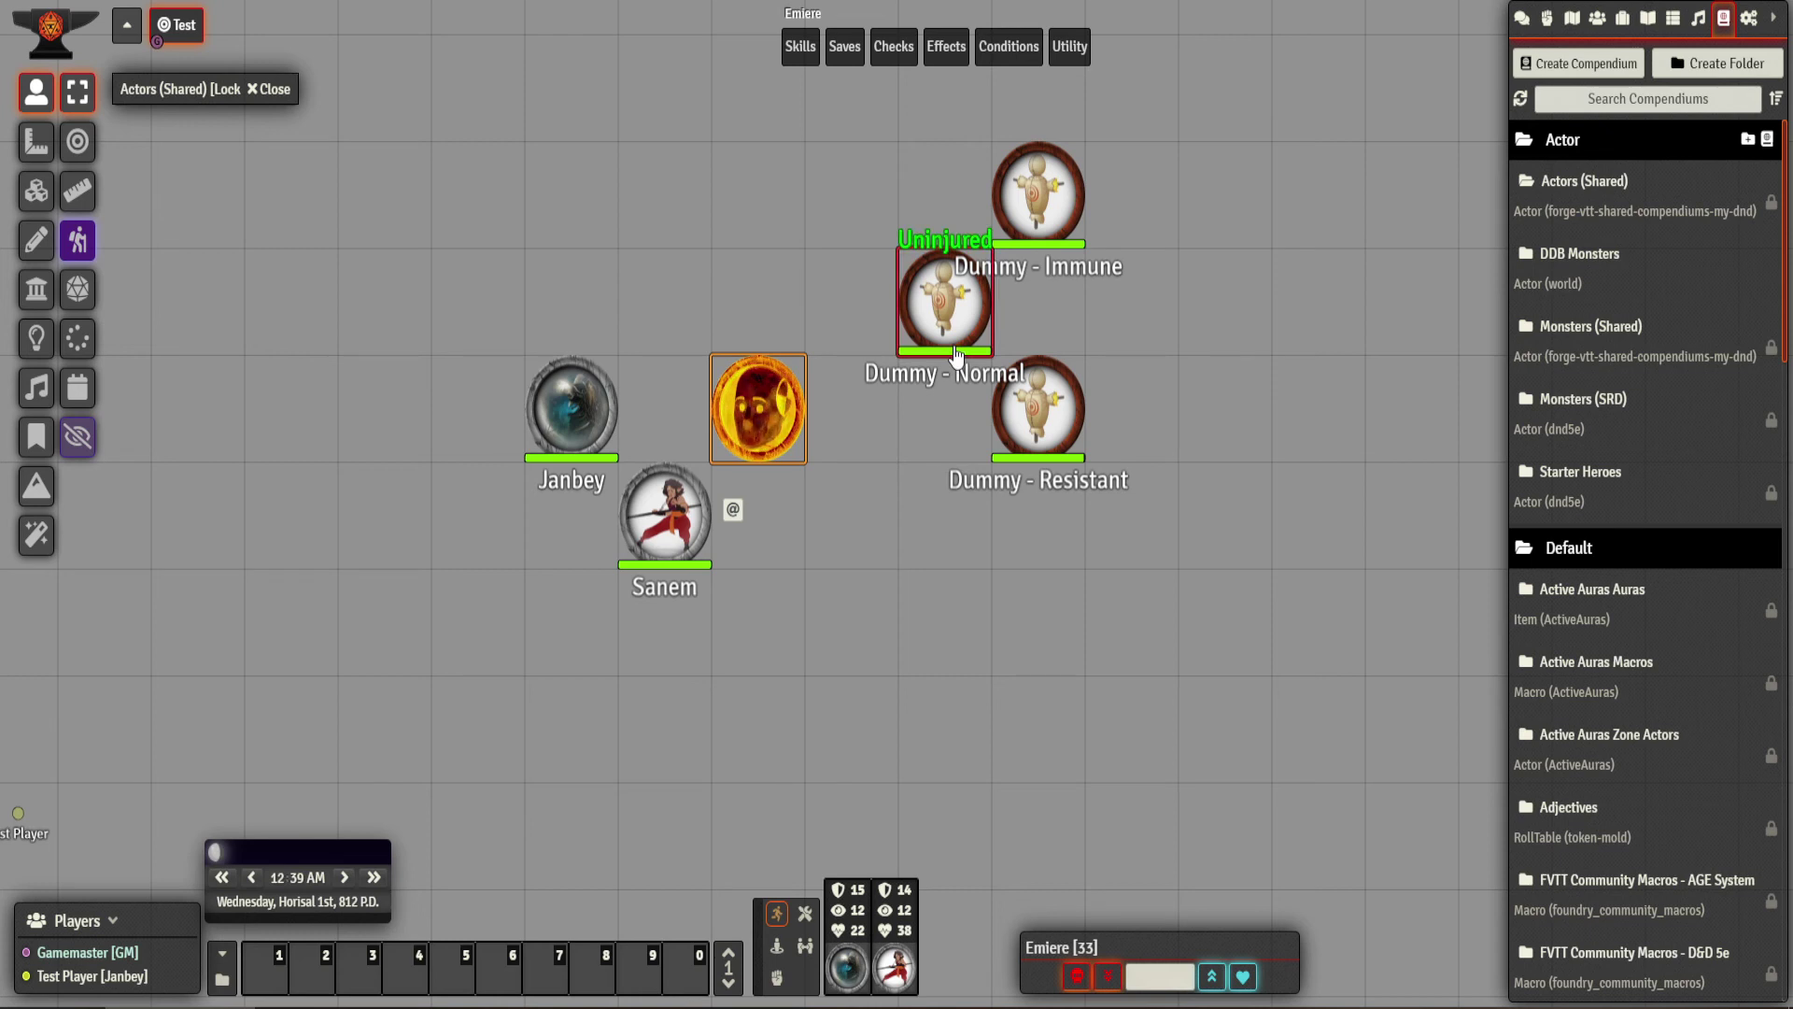
pyautogui.moveTo(745, 420); pyautogui.dragTo(685, 392)
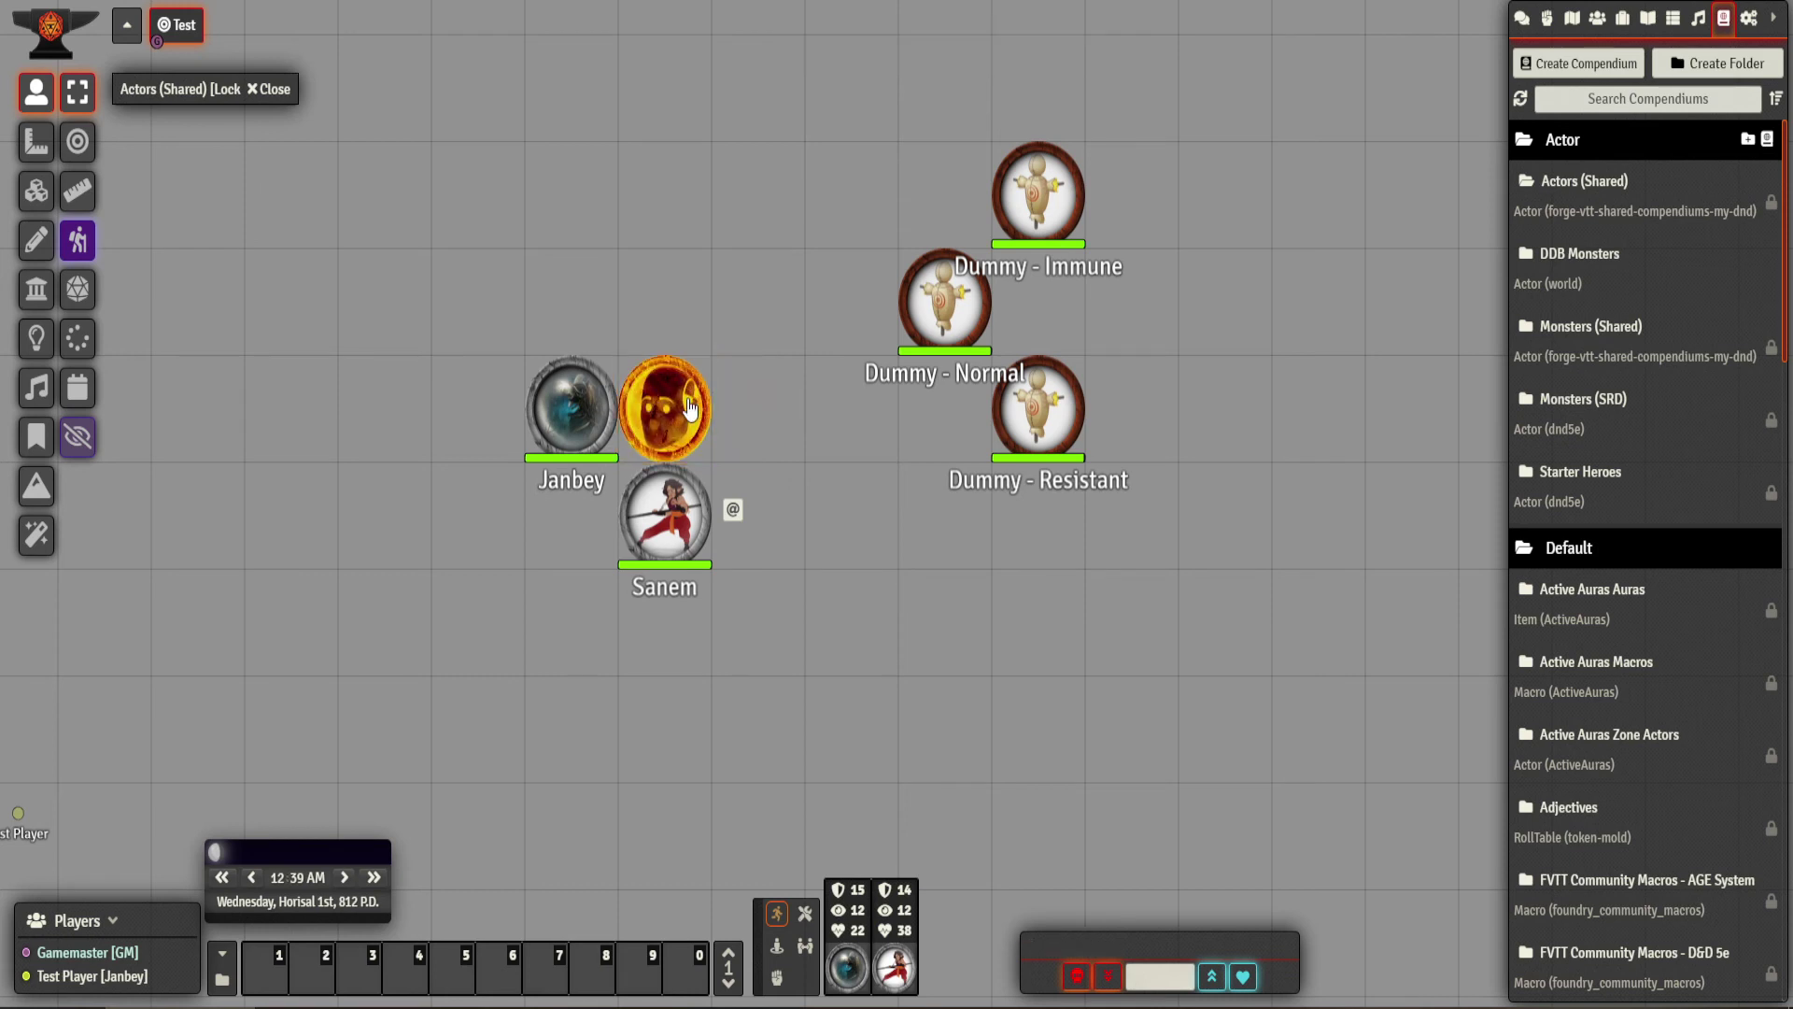
pyautogui.moveTo(706, 391); pyautogui.dragTo(763, 425)
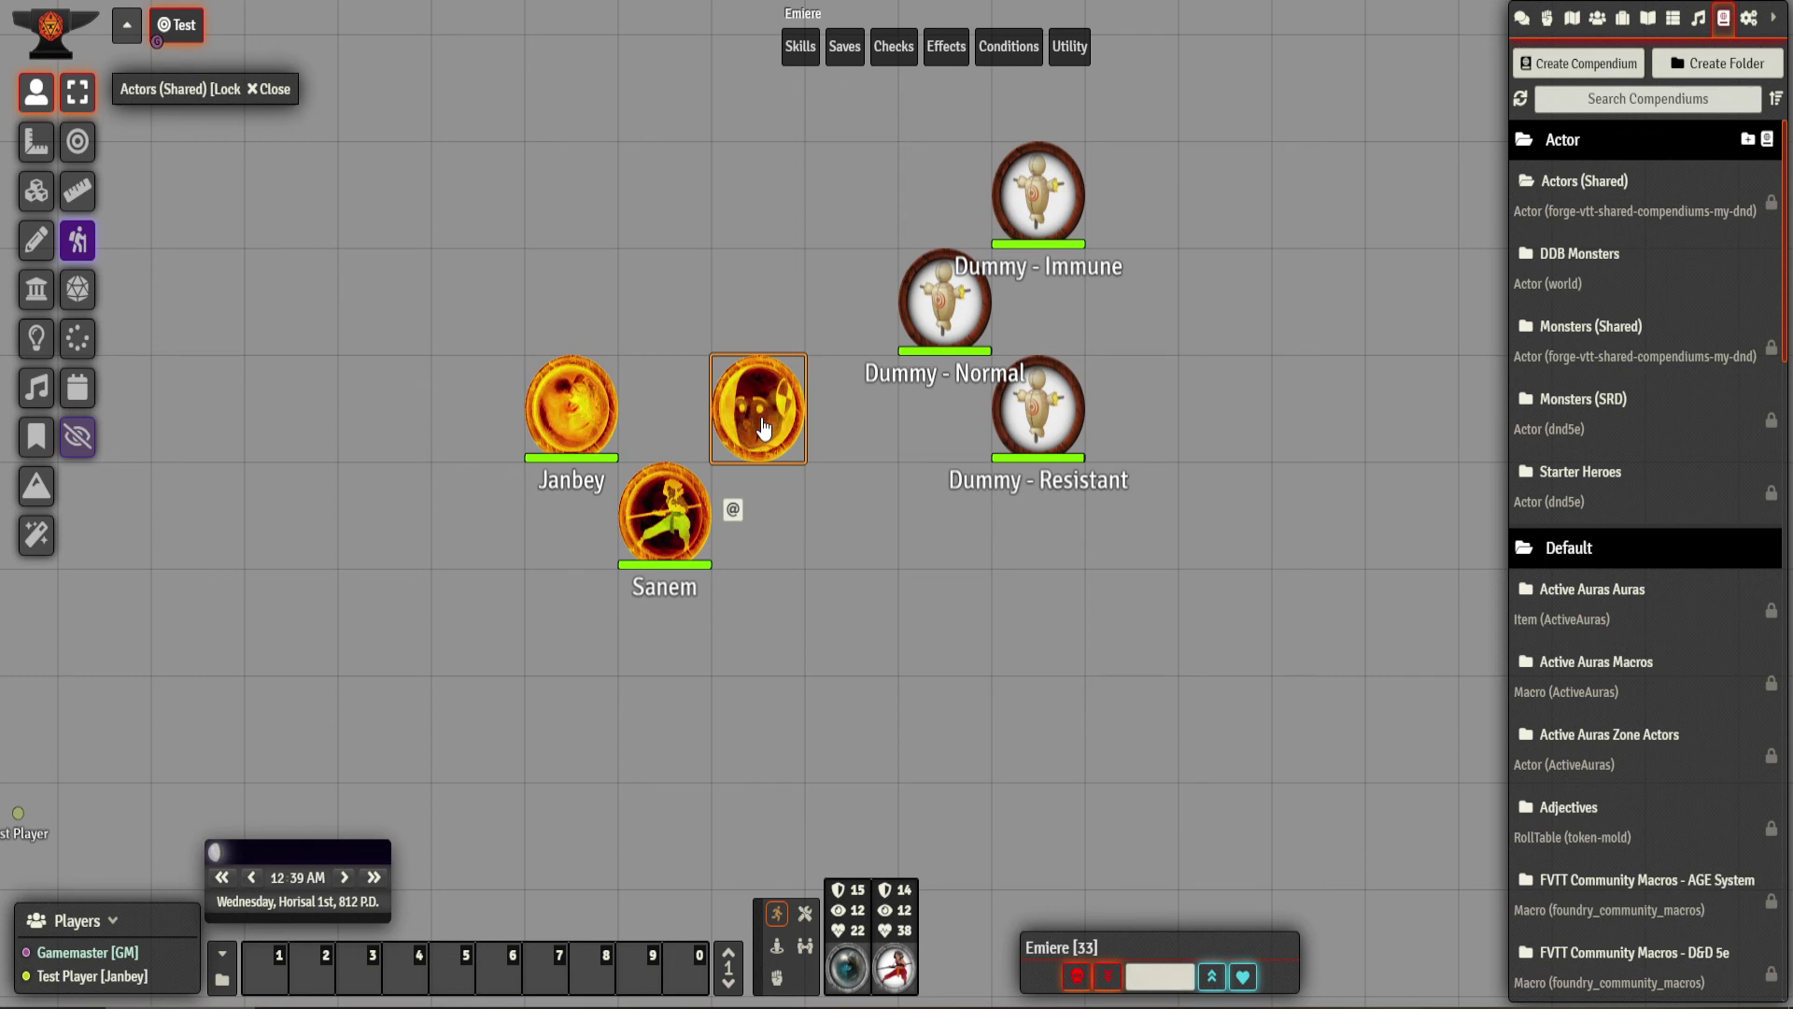
pyautogui.moveTo(742, 409)
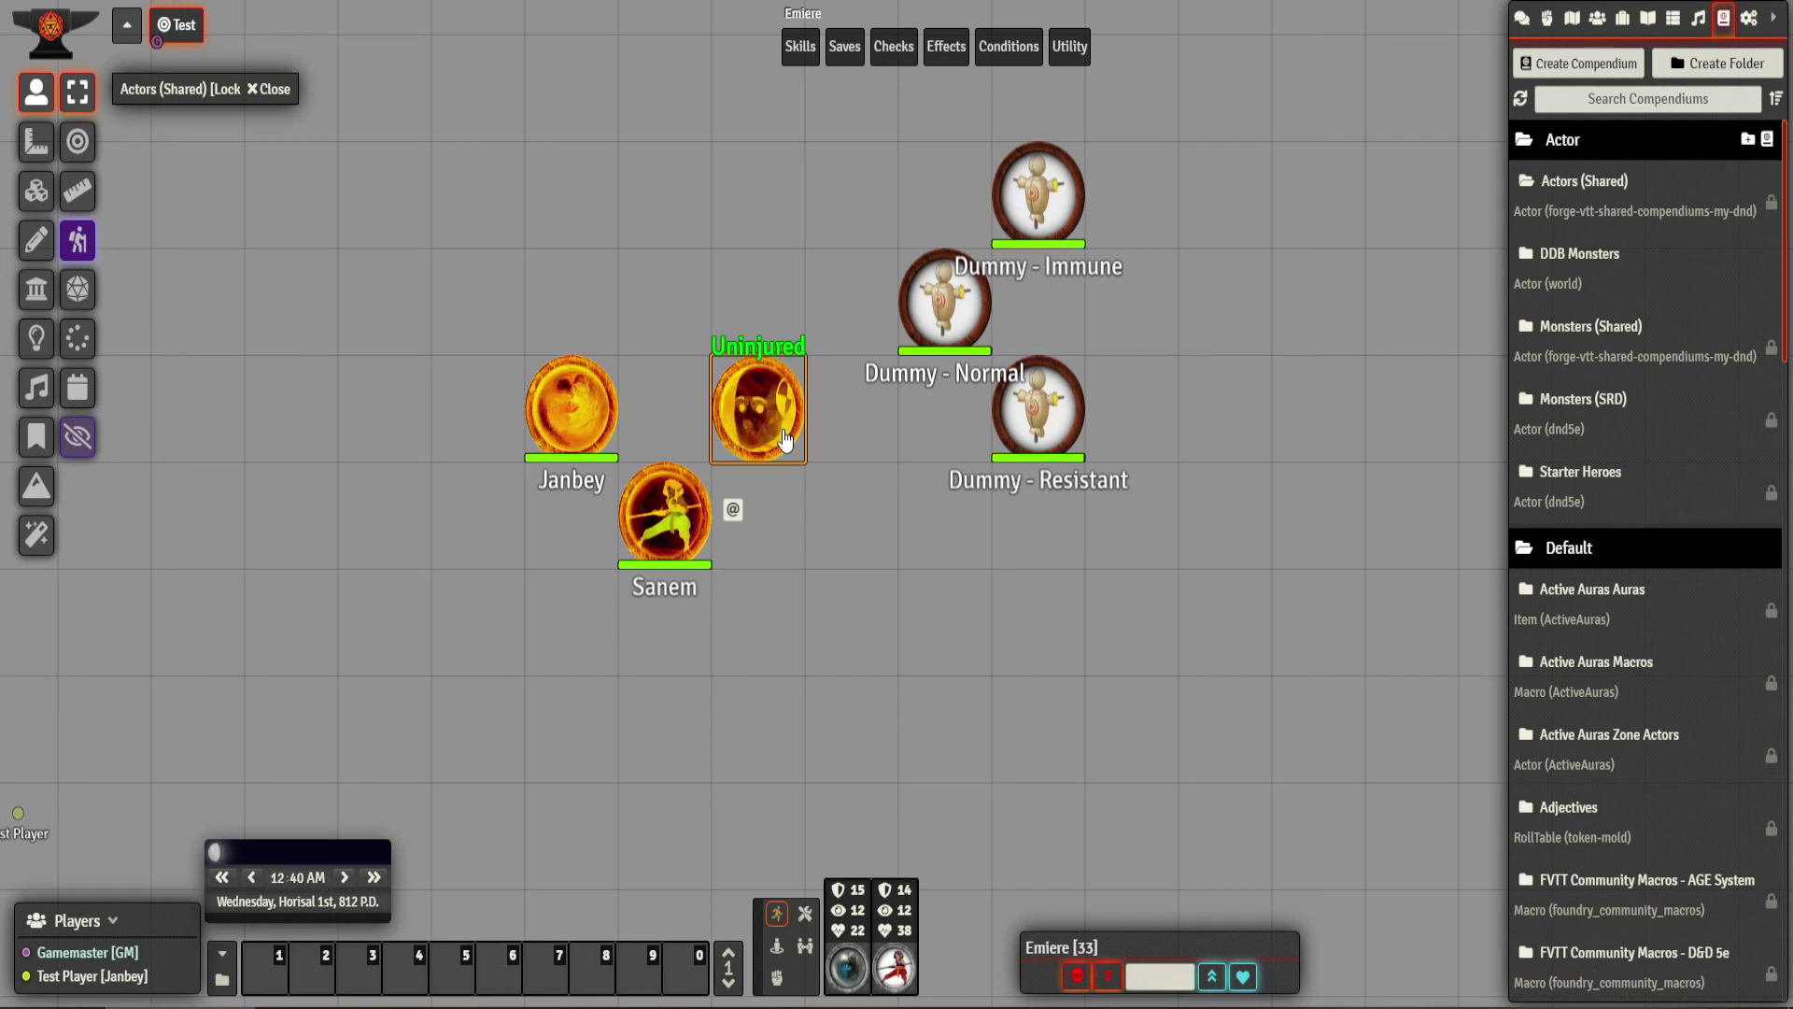
pyautogui.click(274, 90)
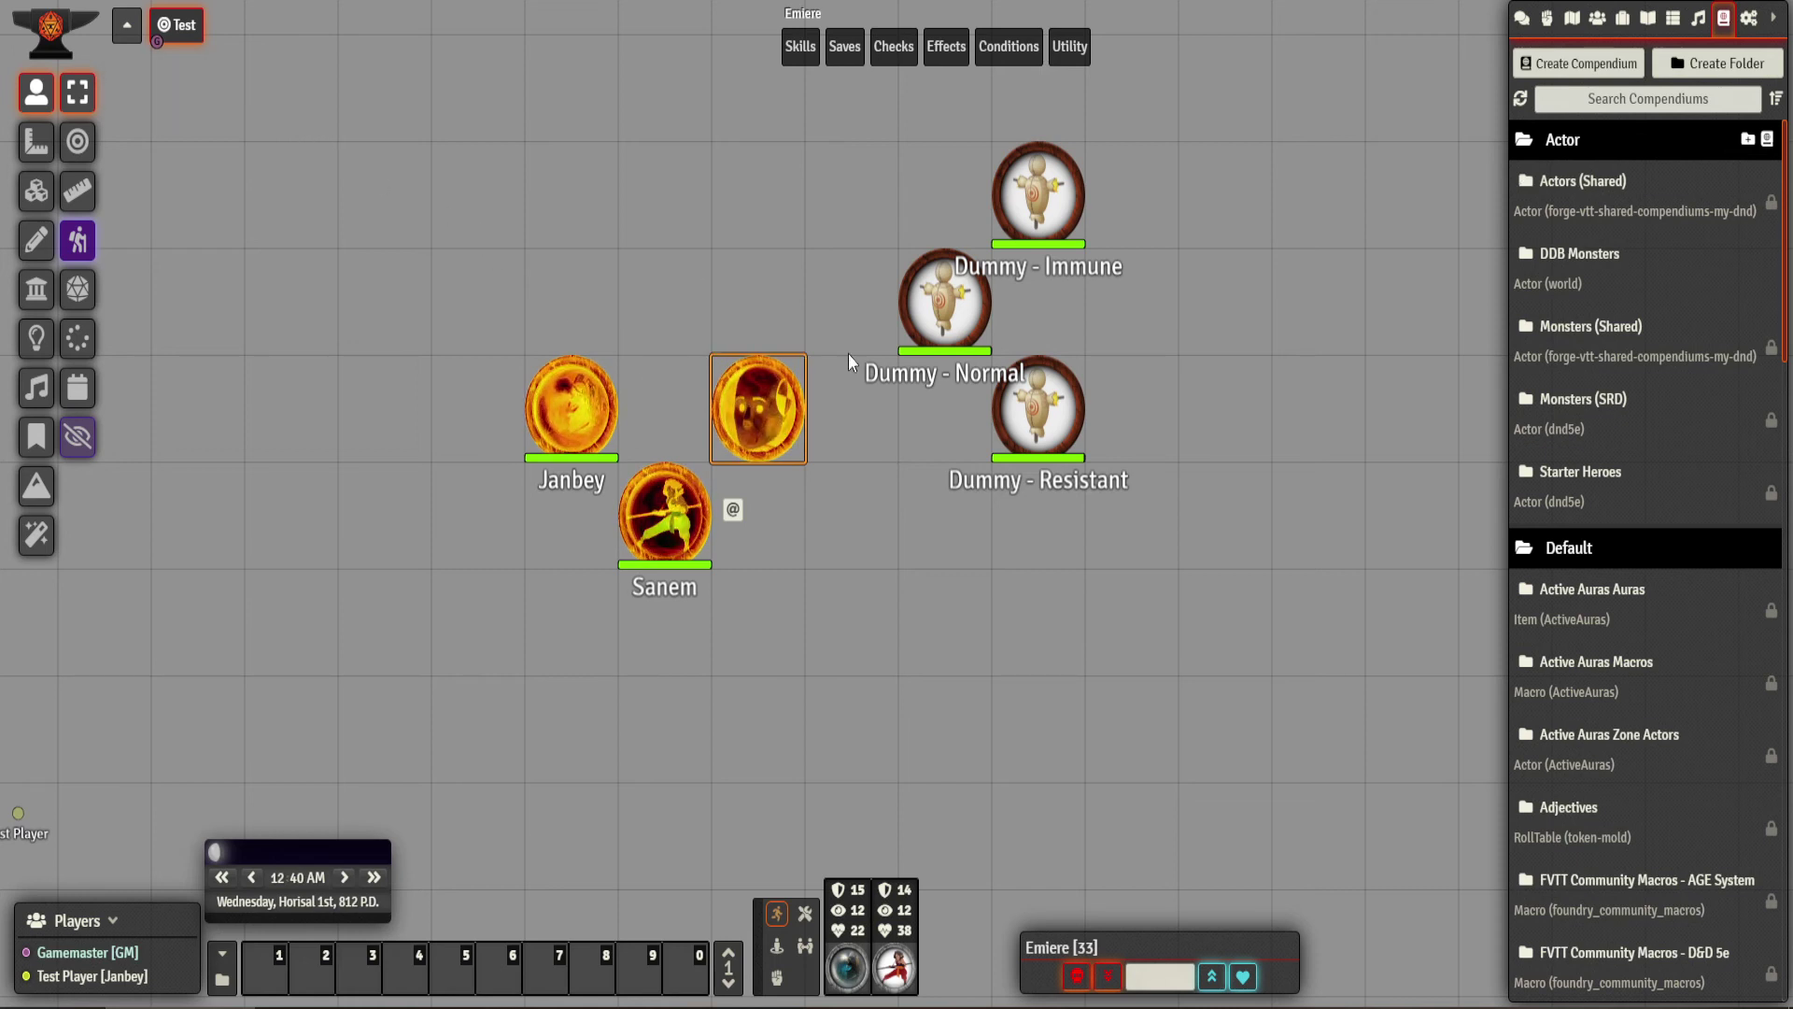
# Place Lord Stoutmight's token below Janbey and Sanem and review his auras on his sheet.
pyautogui.click(1598, 20)
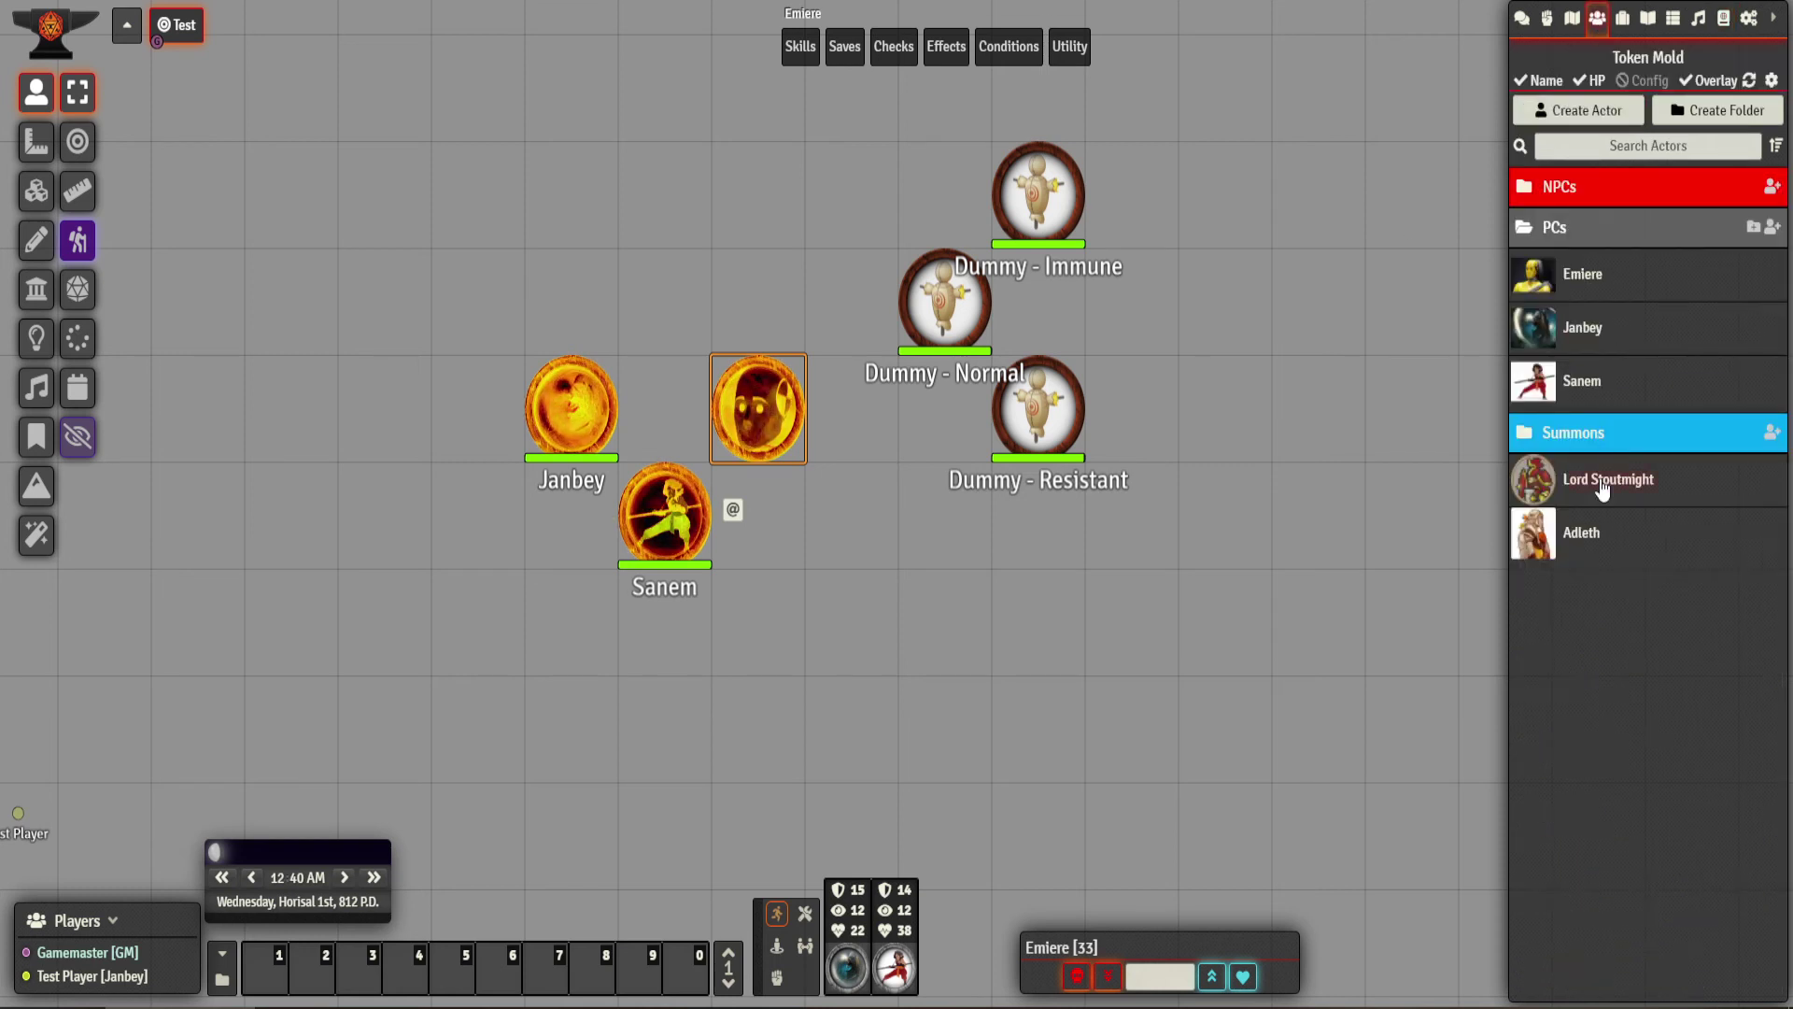
pyautogui.moveTo(1603, 490); pyautogui.dragTo(569, 564)
pyautogui.moveTo(468, 618); pyautogui.dragTo(469, 623)
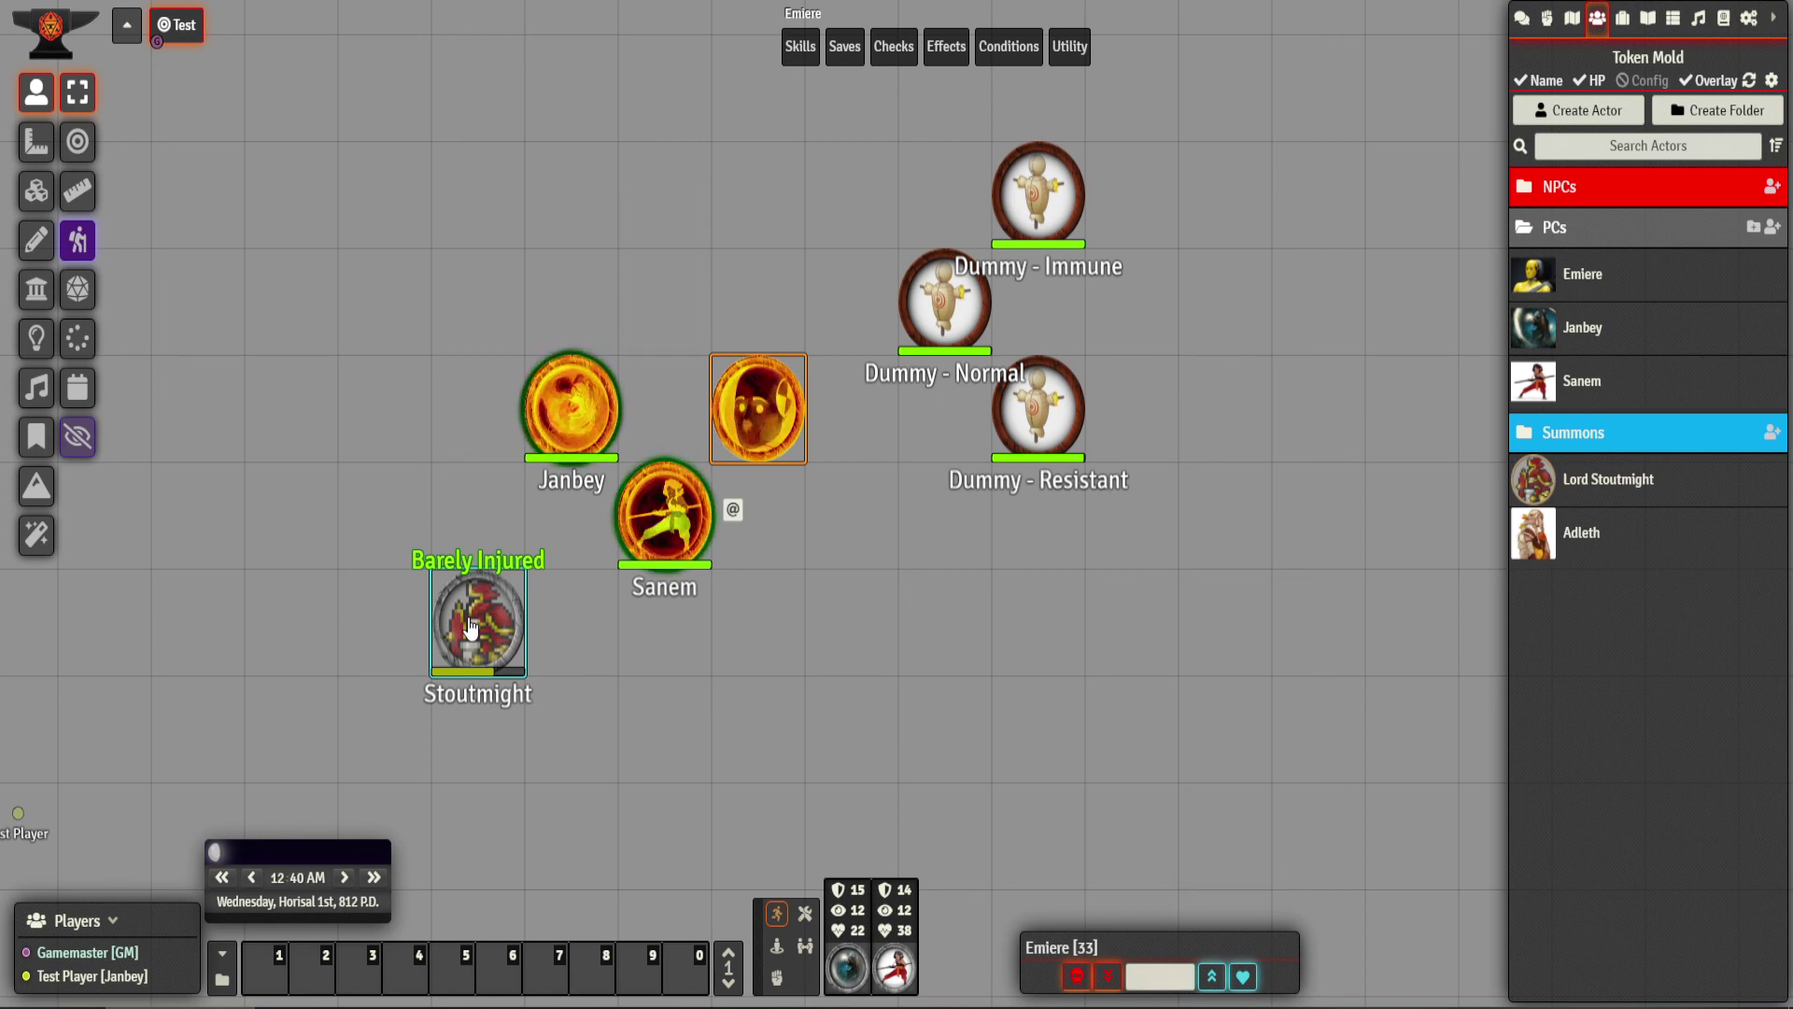
pyautogui.doubleClick(470, 626)
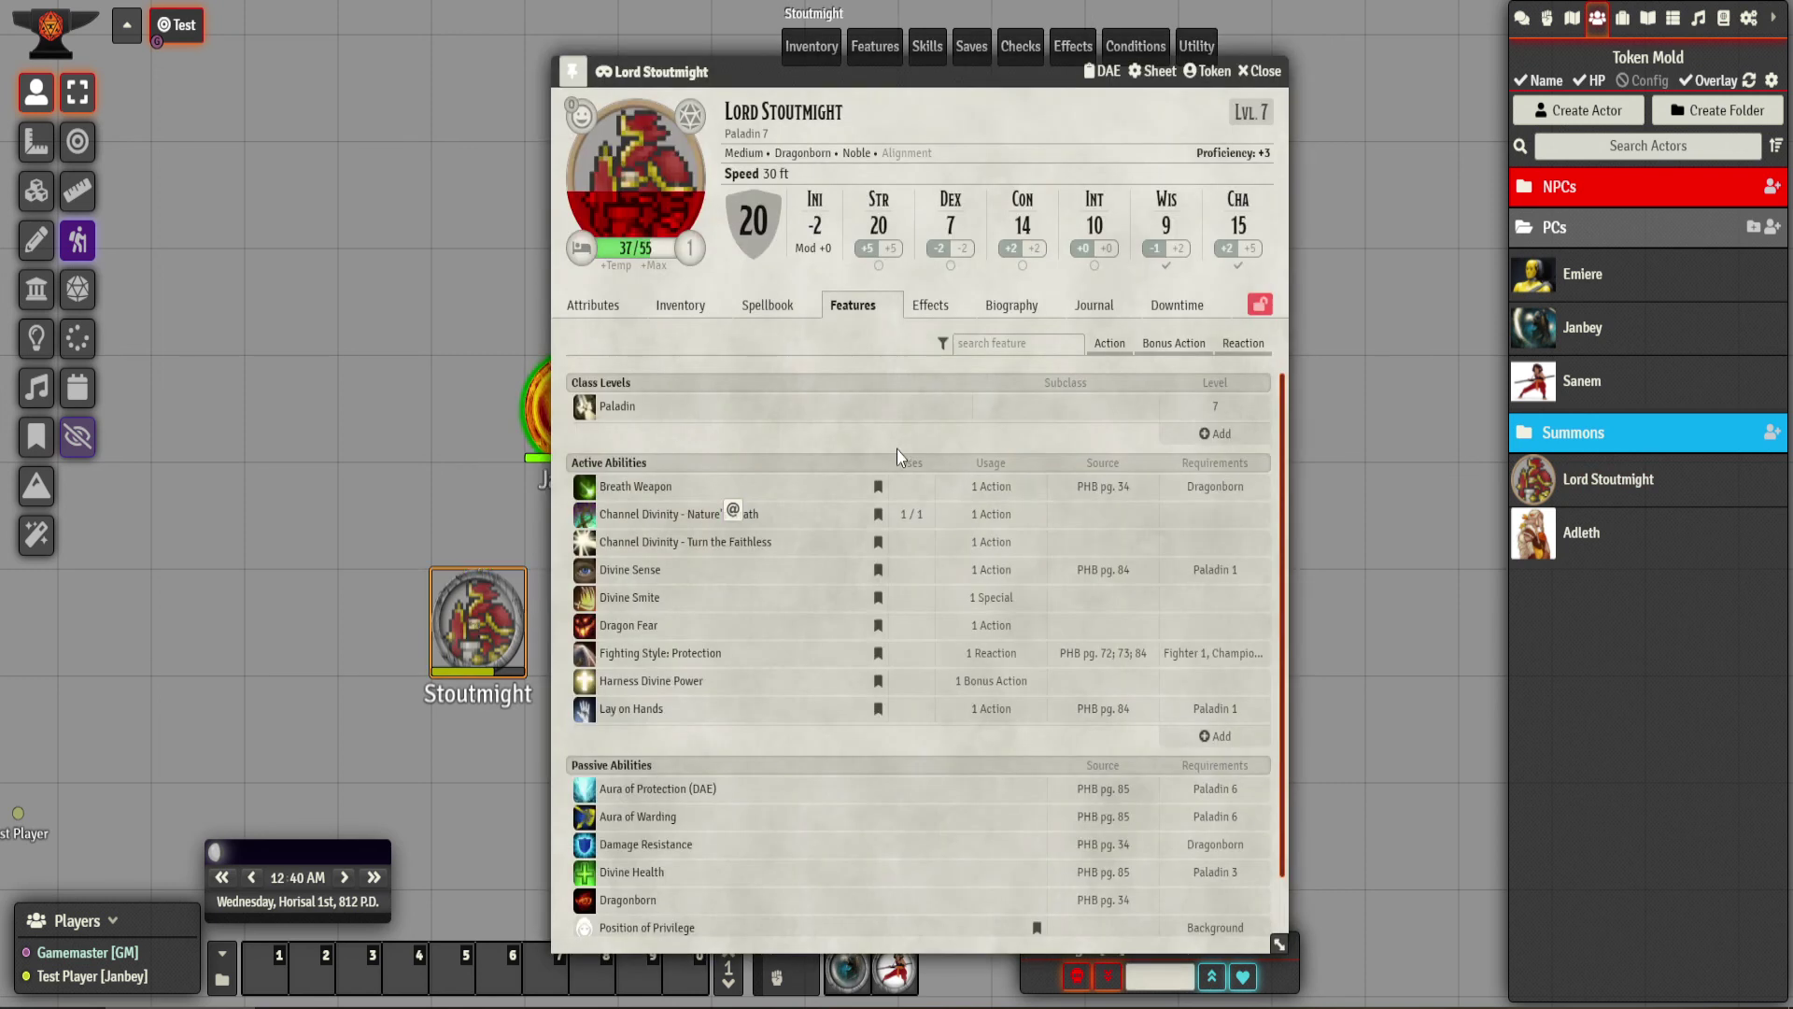
pyautogui.moveTo(743, 695)
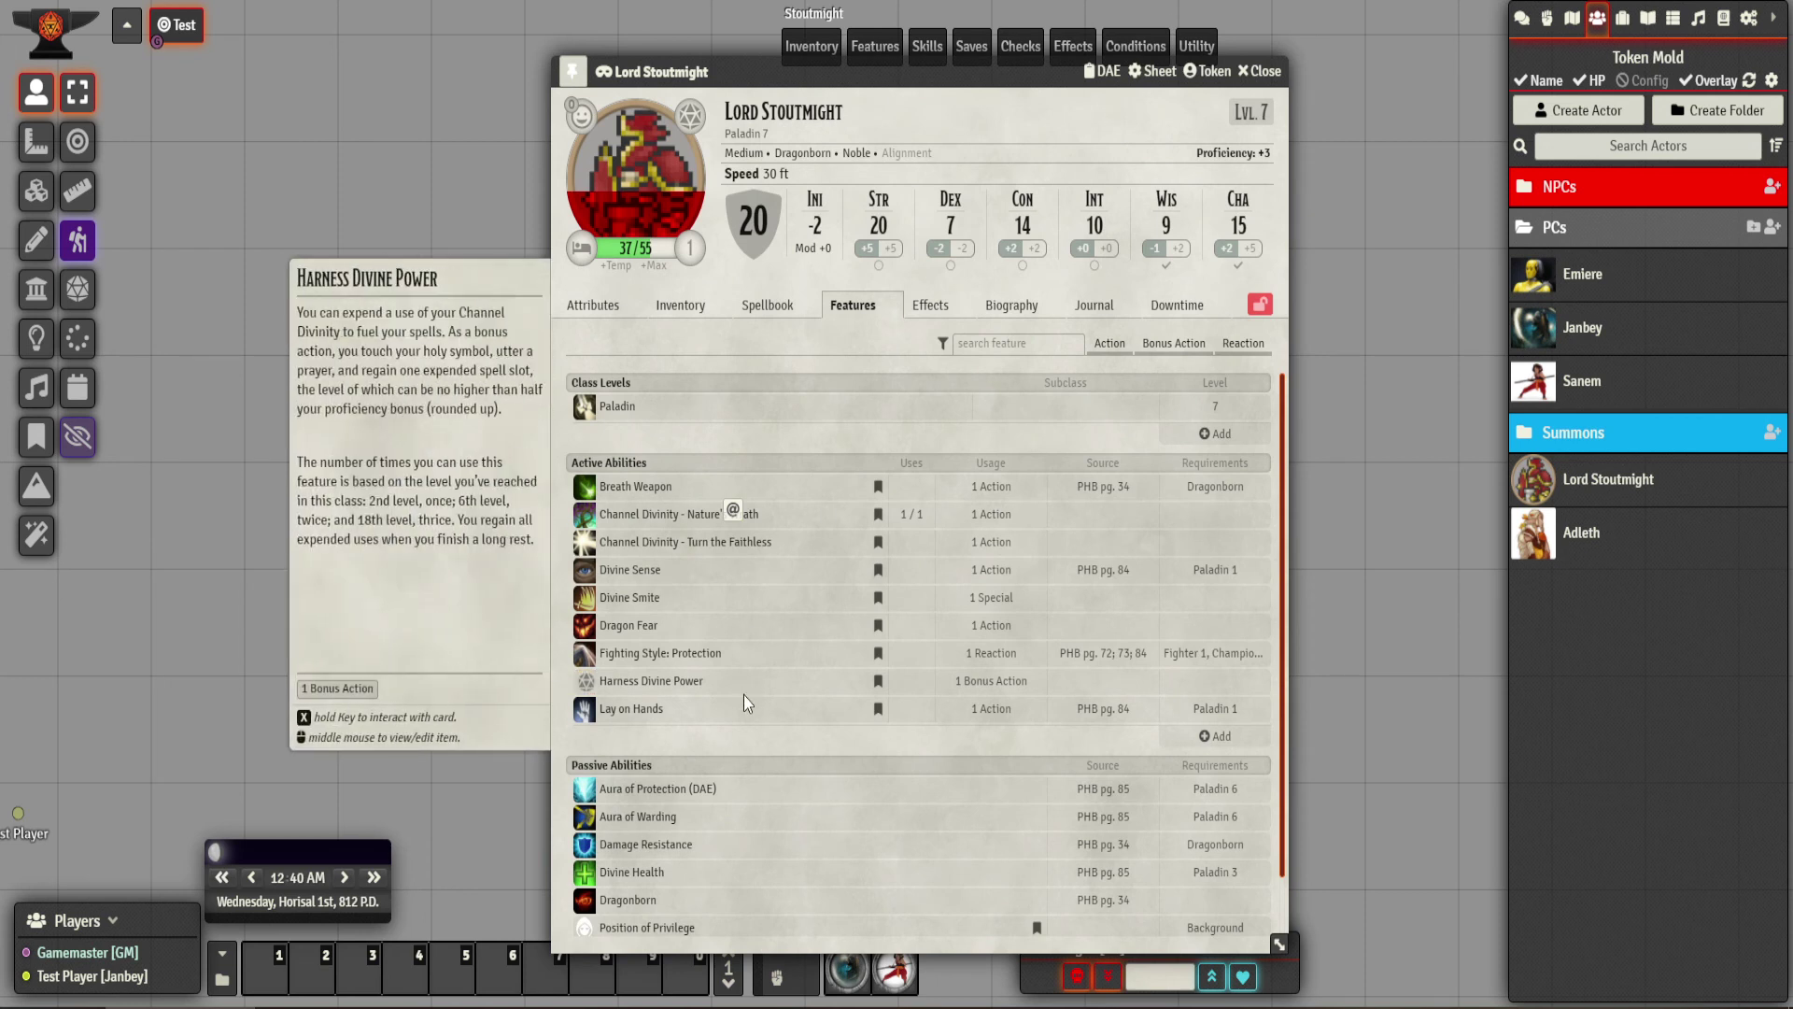
pyautogui.scroll(-1, 744, 695)
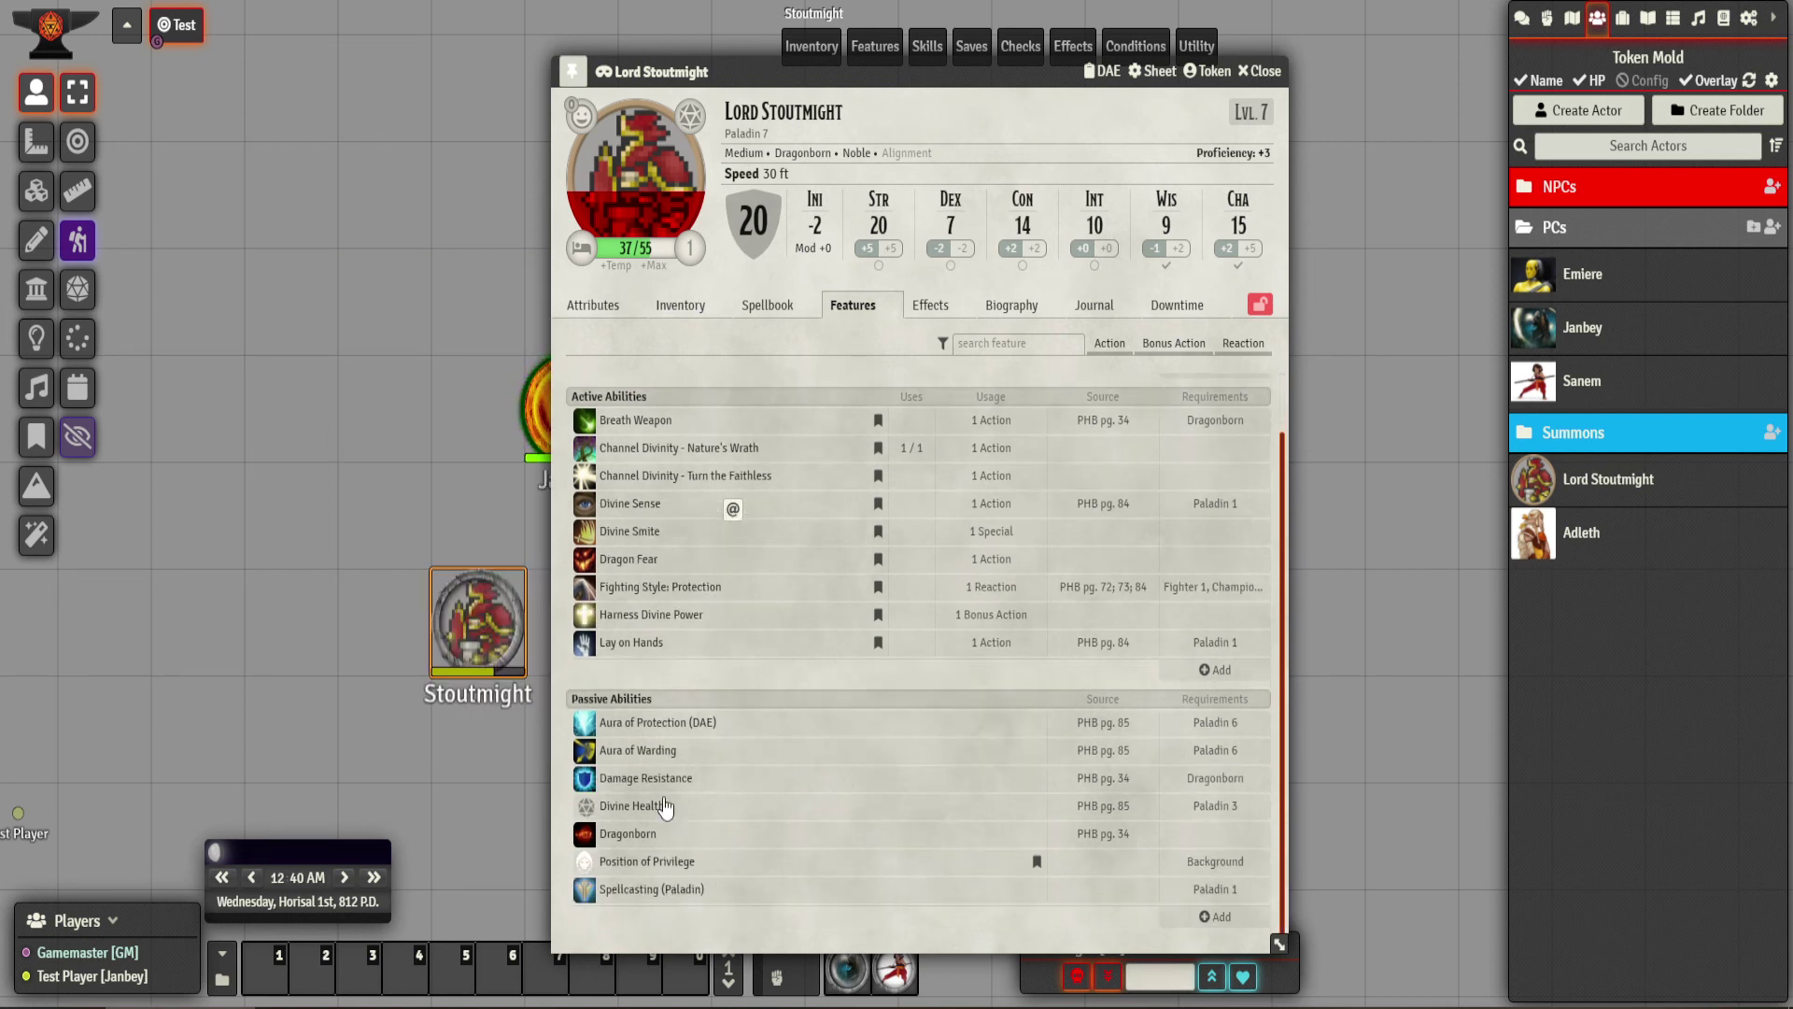
pyautogui.moveTo(683, 761)
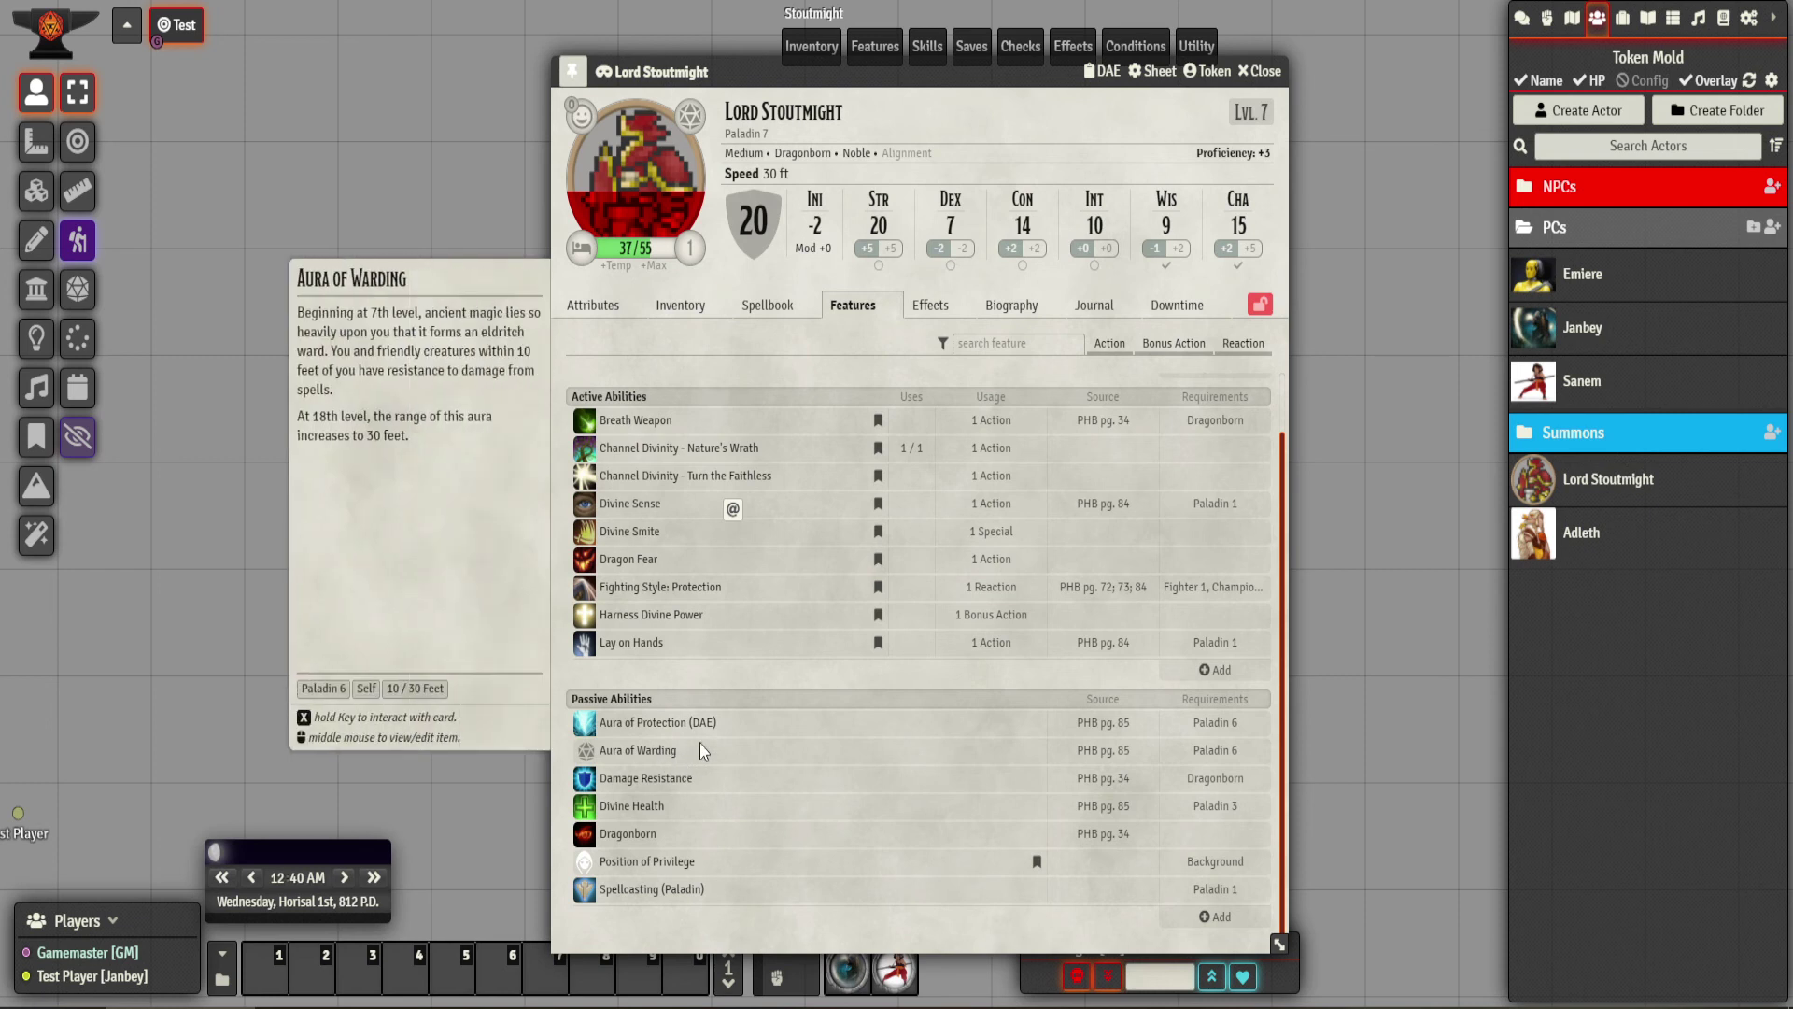
pyautogui.moveTo(663, 715)
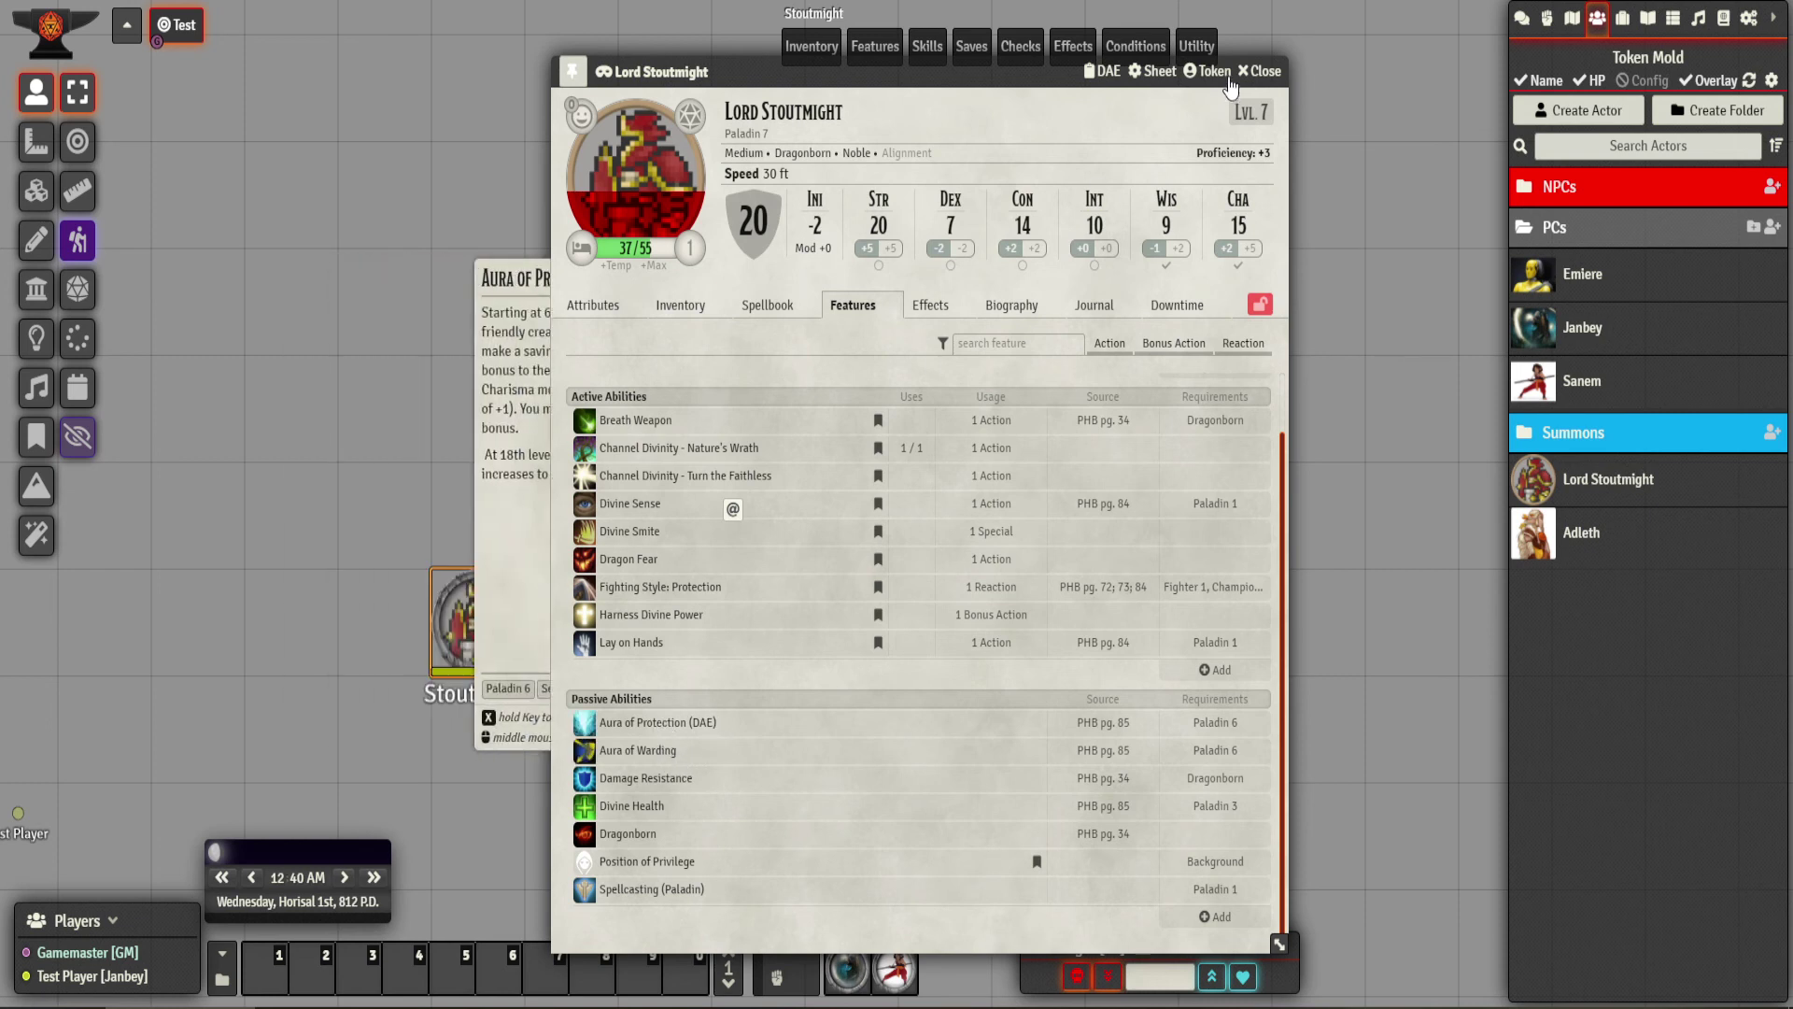
pyautogui.click(1260, 75)
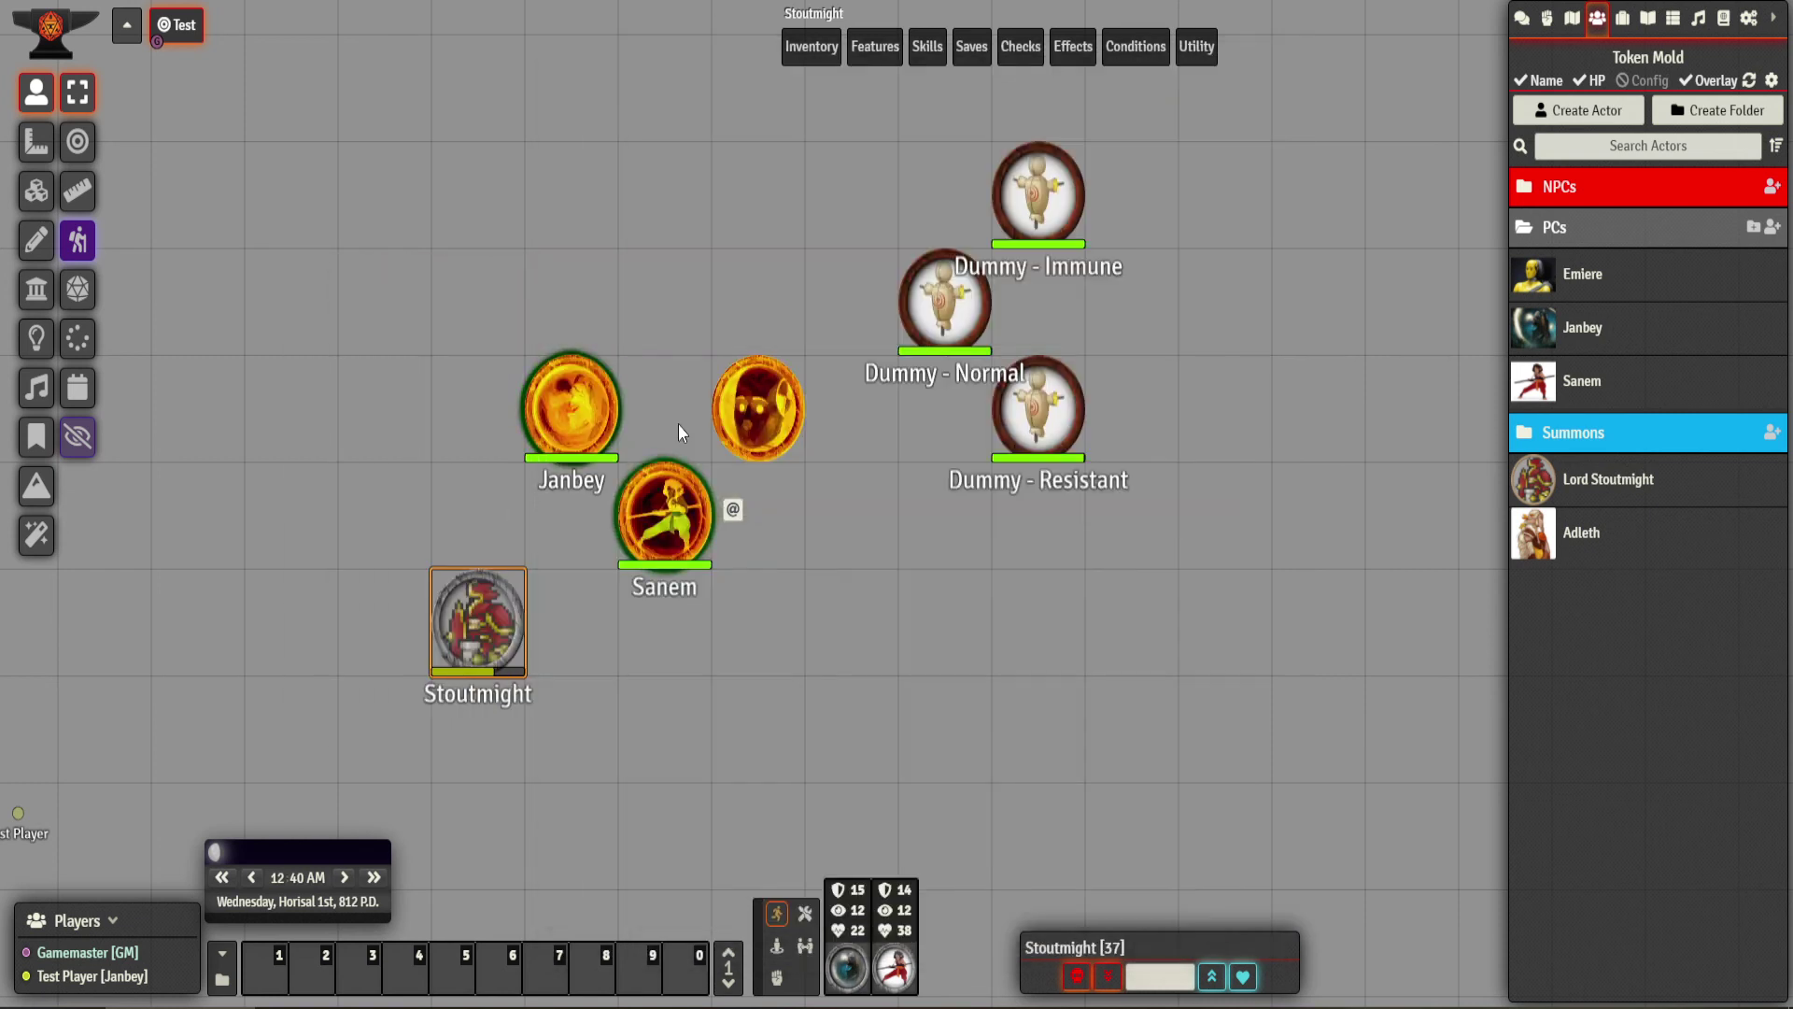
pyautogui.click(667, 508)
pyautogui.rightClick(667, 509)
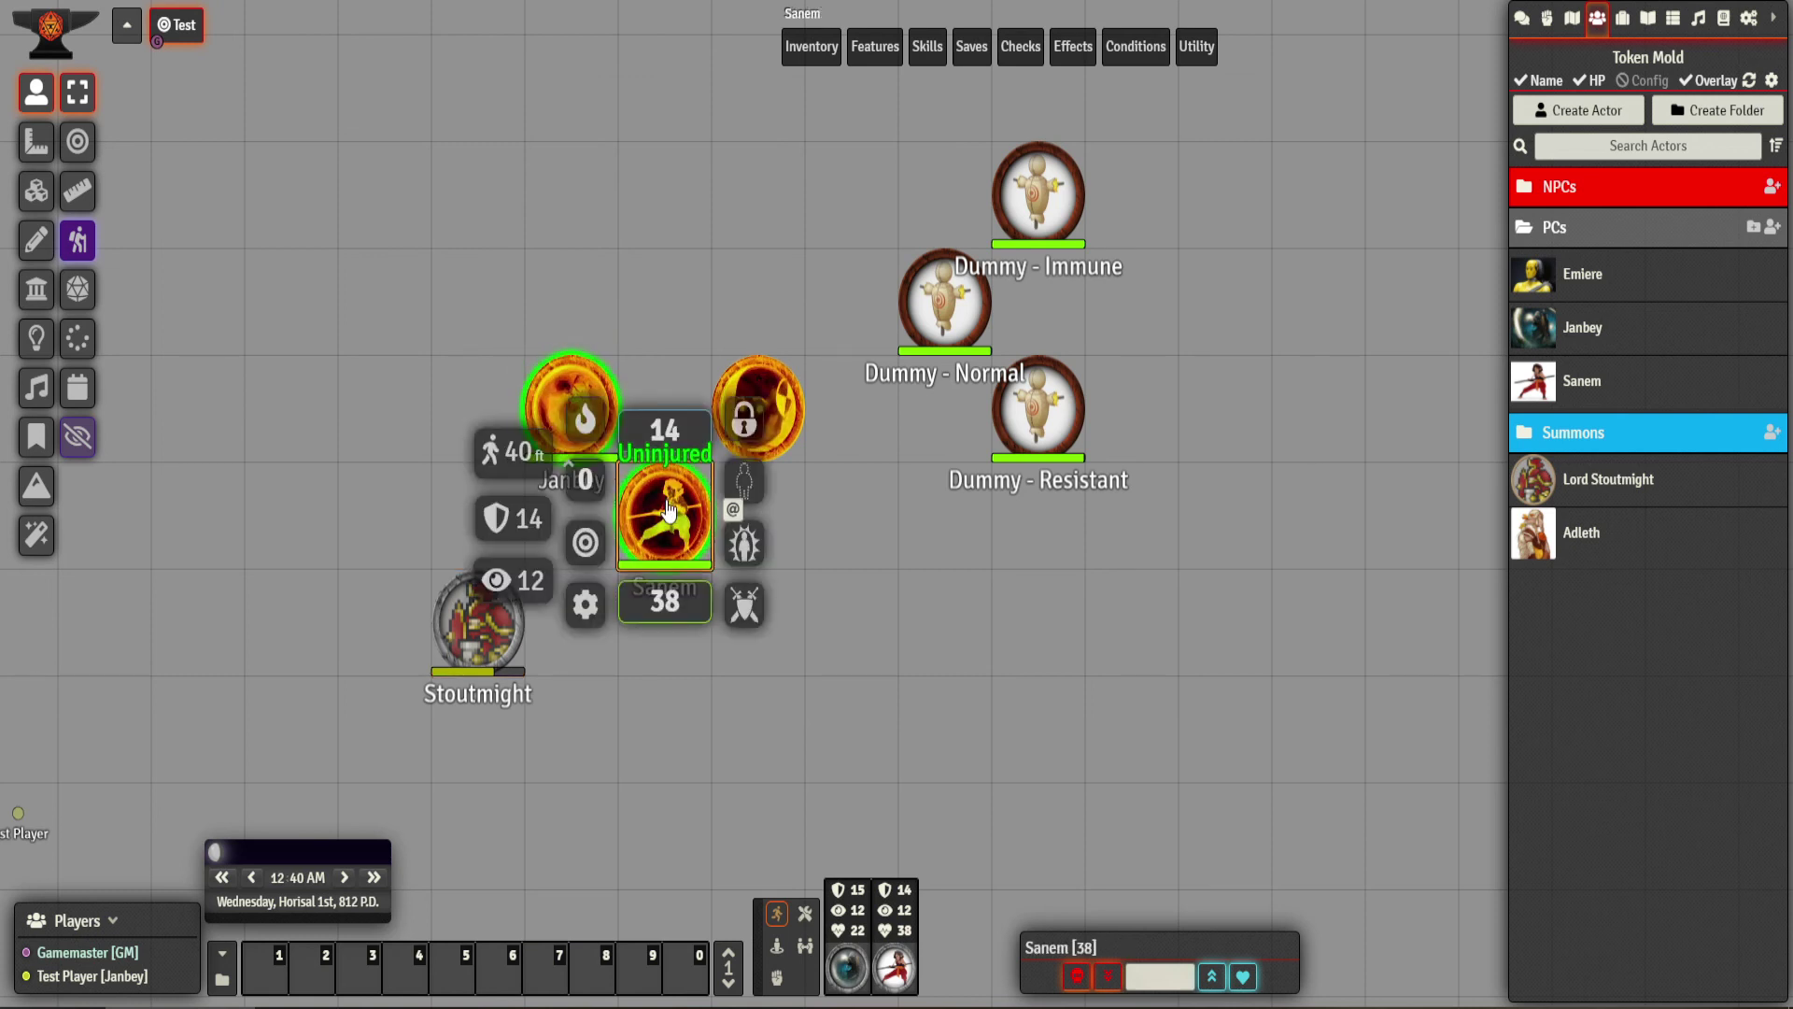
pyautogui.doubleClick(667, 508)
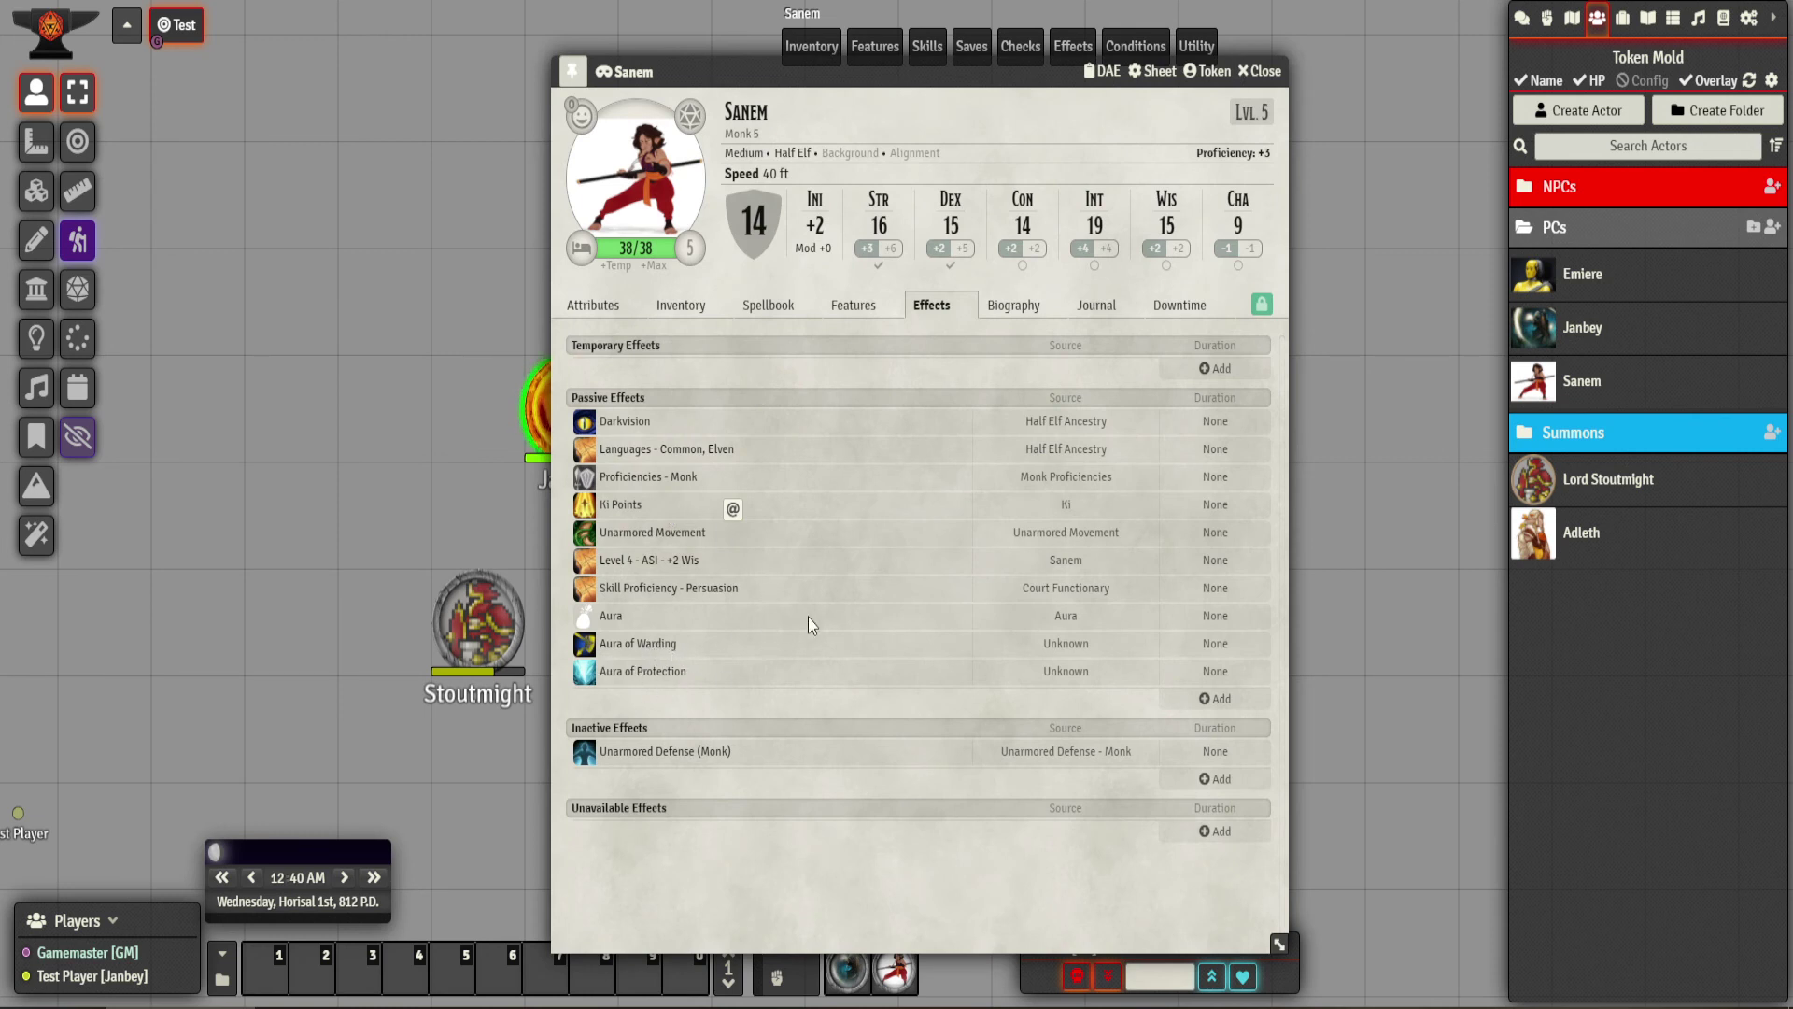
pyautogui.rightClick(641, 652)
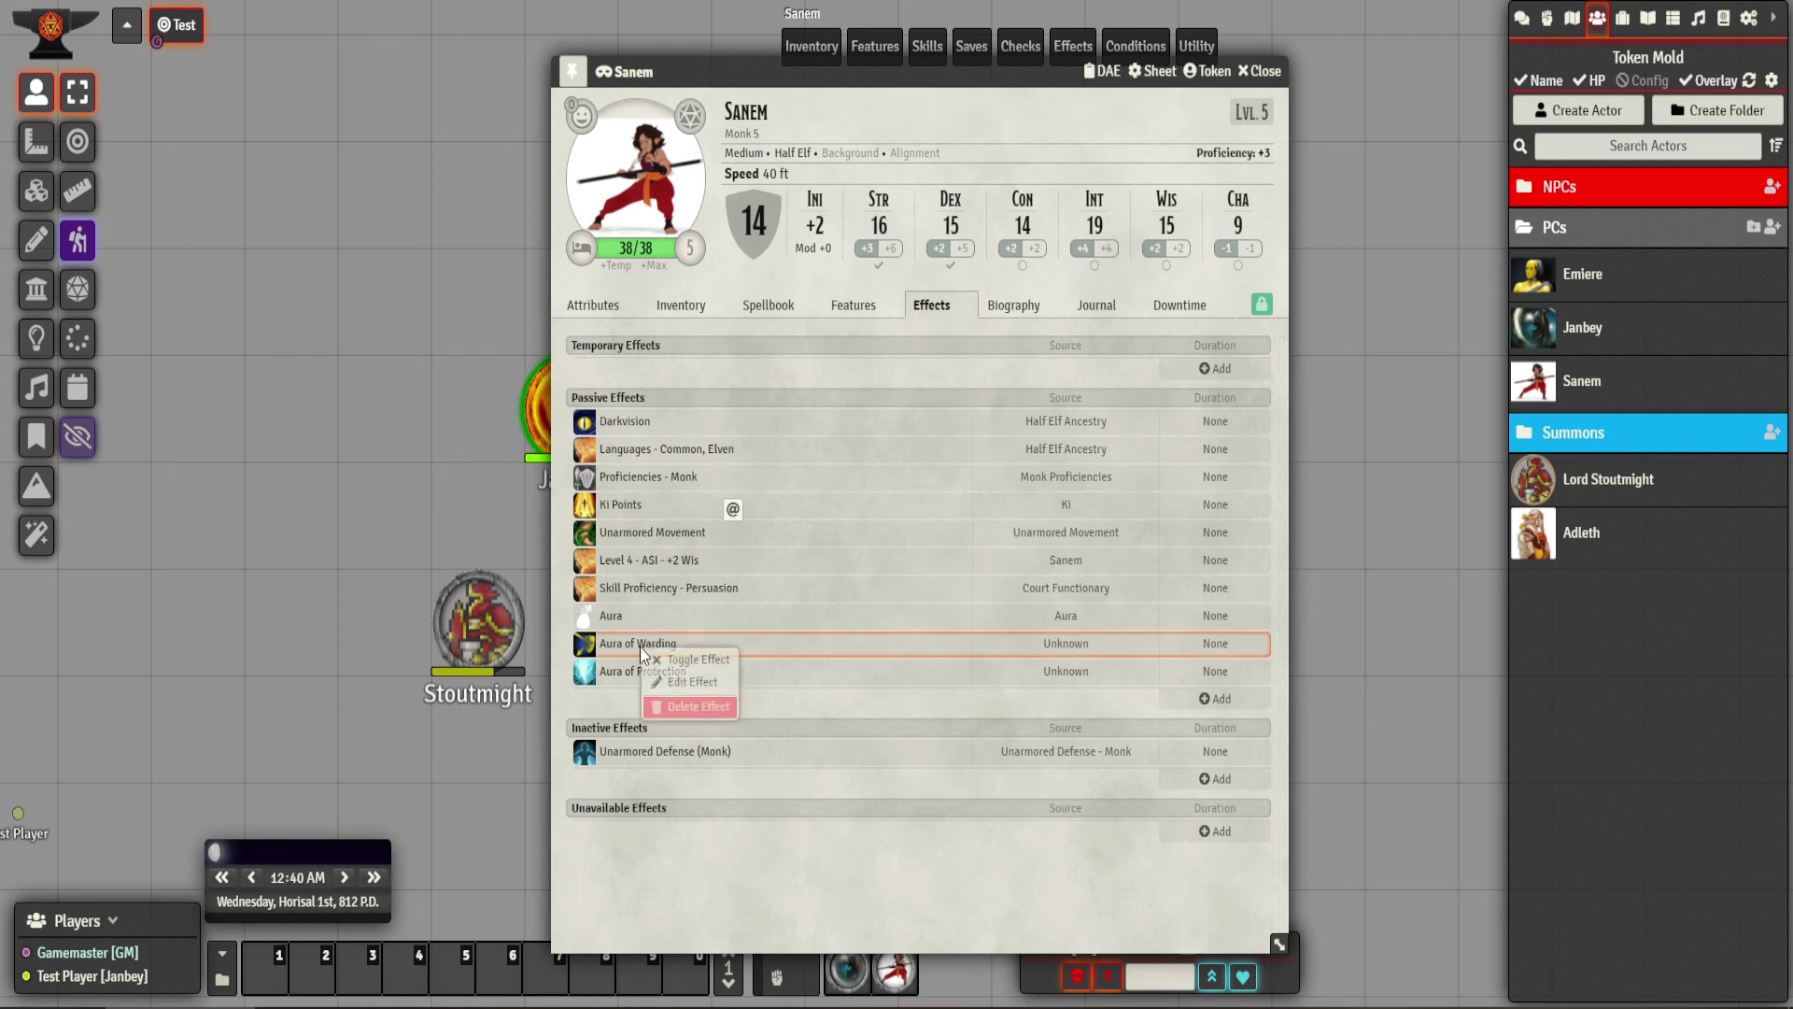
pyautogui.click(692, 681)
pyautogui.click(1002, 472)
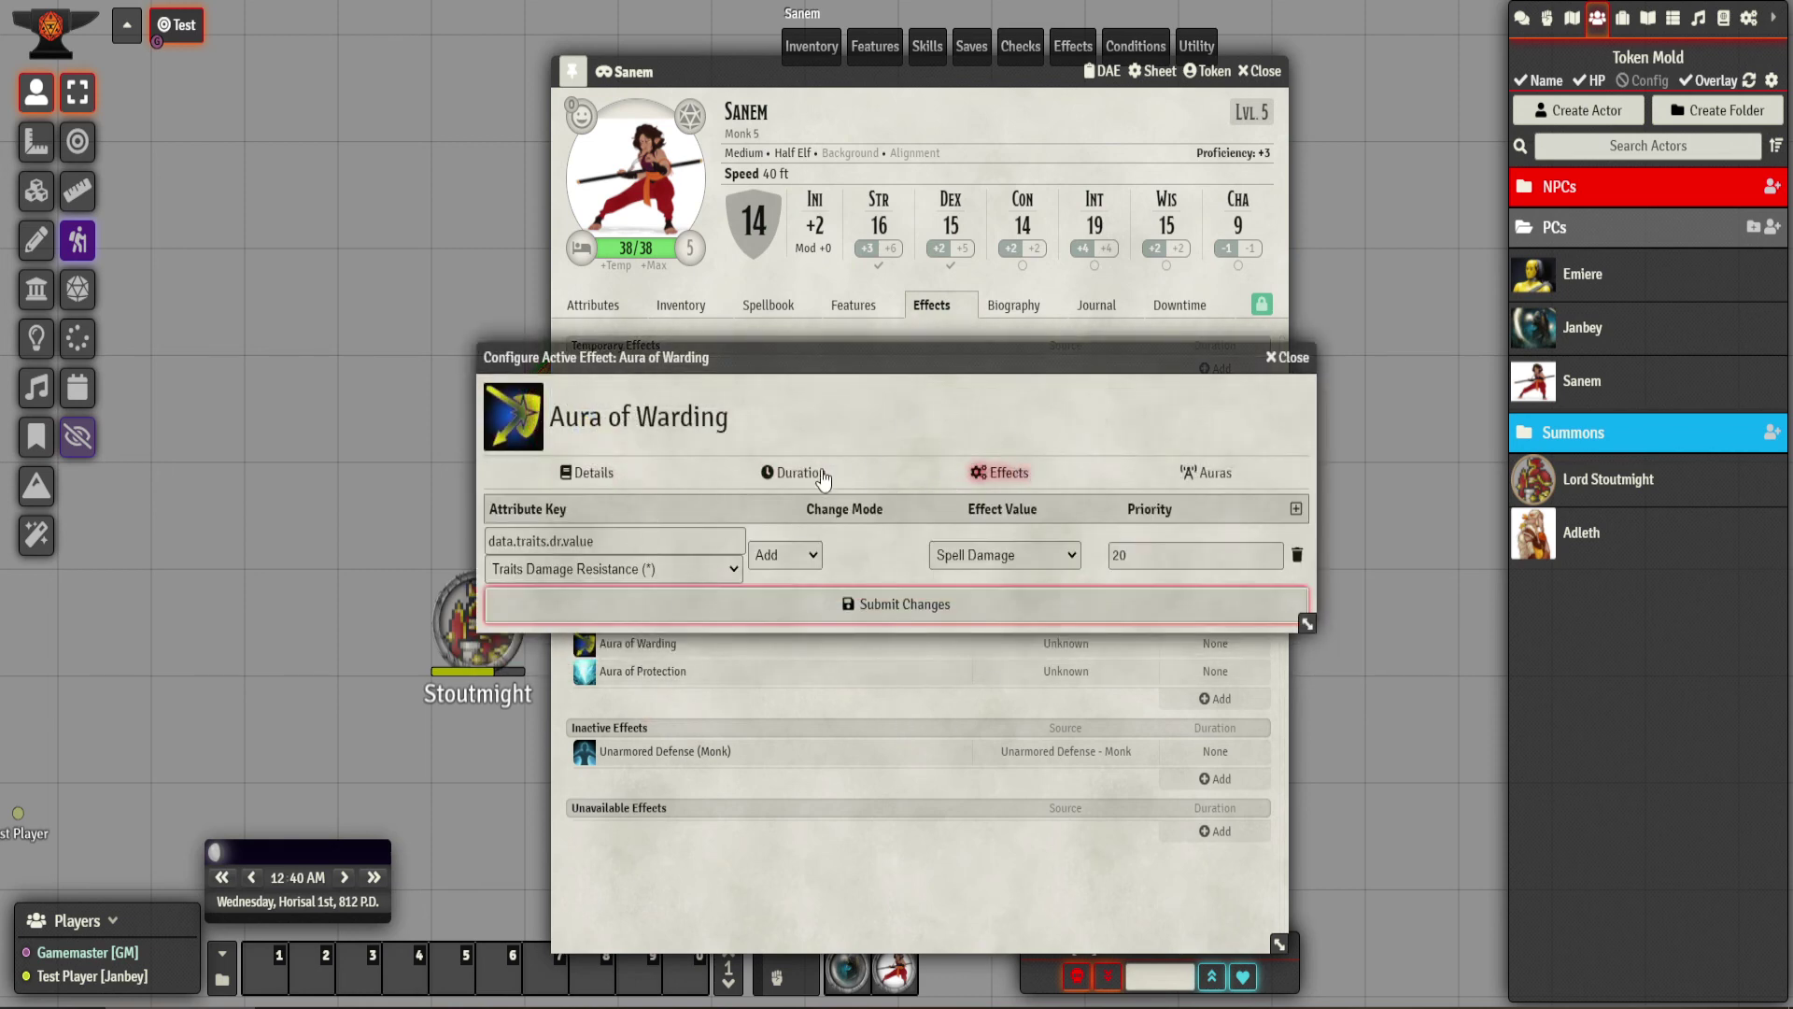
pyautogui.click(1289, 358)
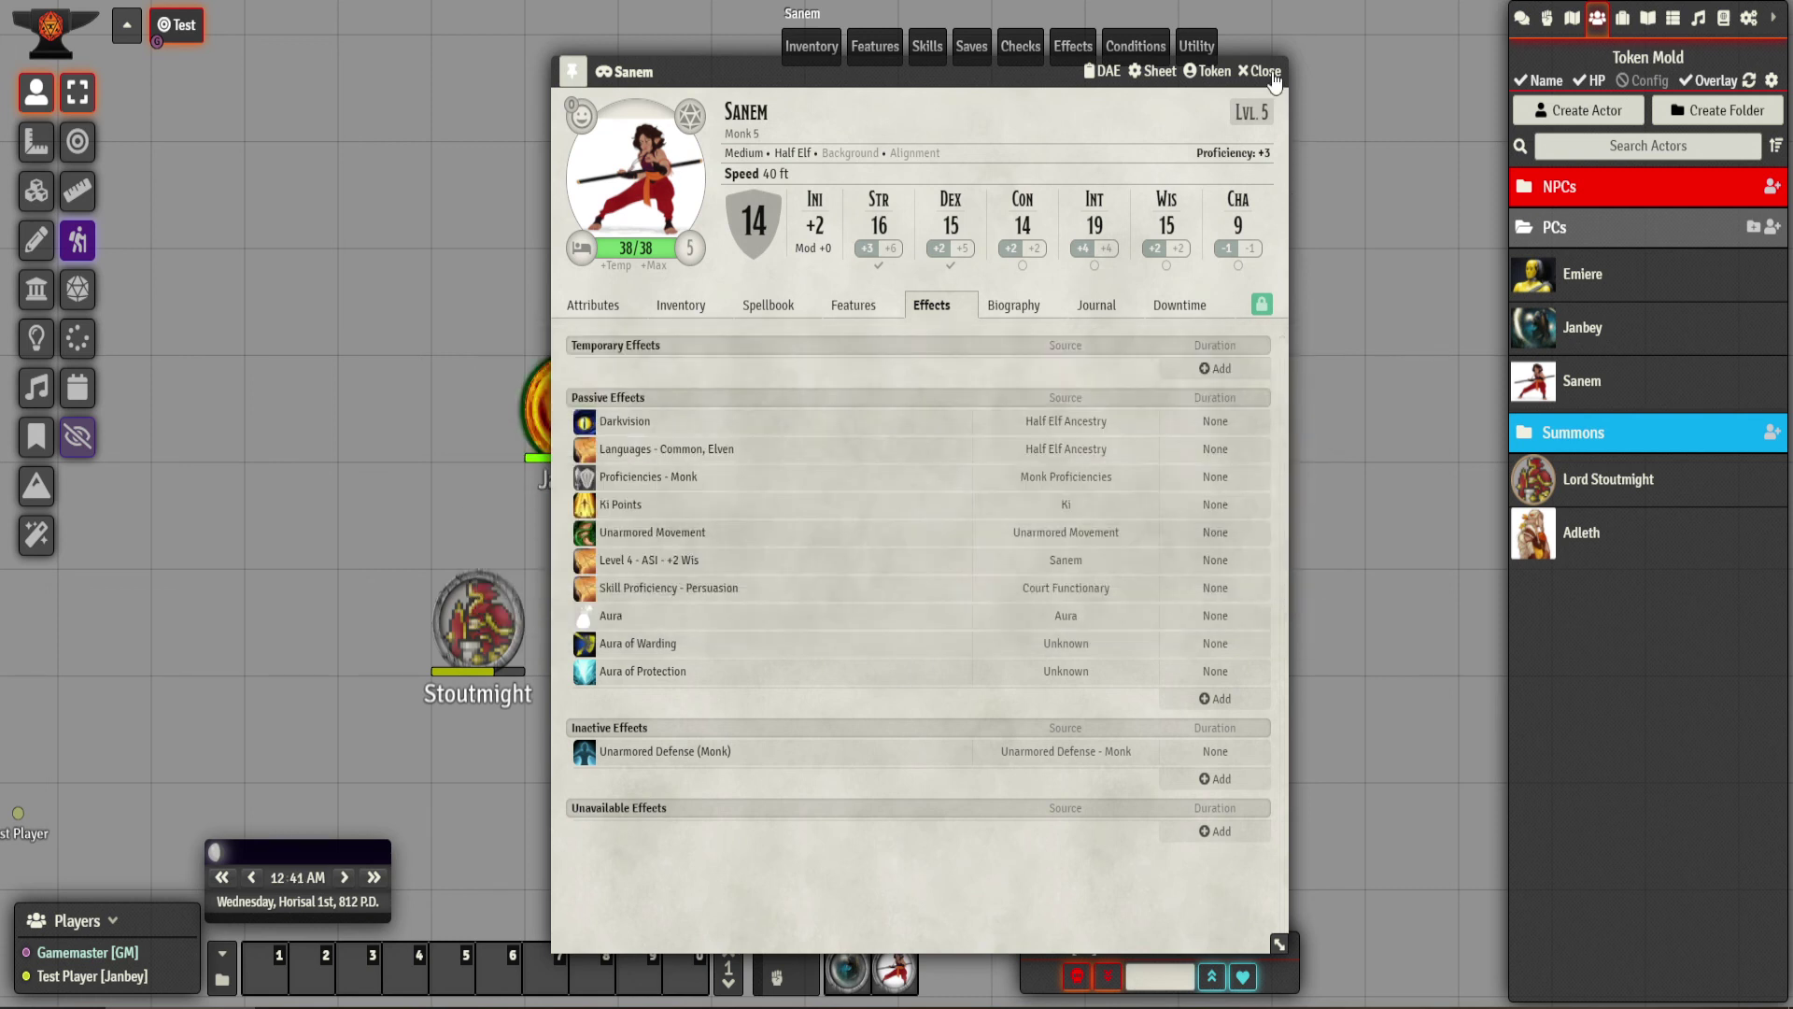
pyautogui.click(1260, 71)
# Target Sanem and have Janbey cast Fire Bolt, rolling the attack with advantage.
pyautogui.click(1520, 19)
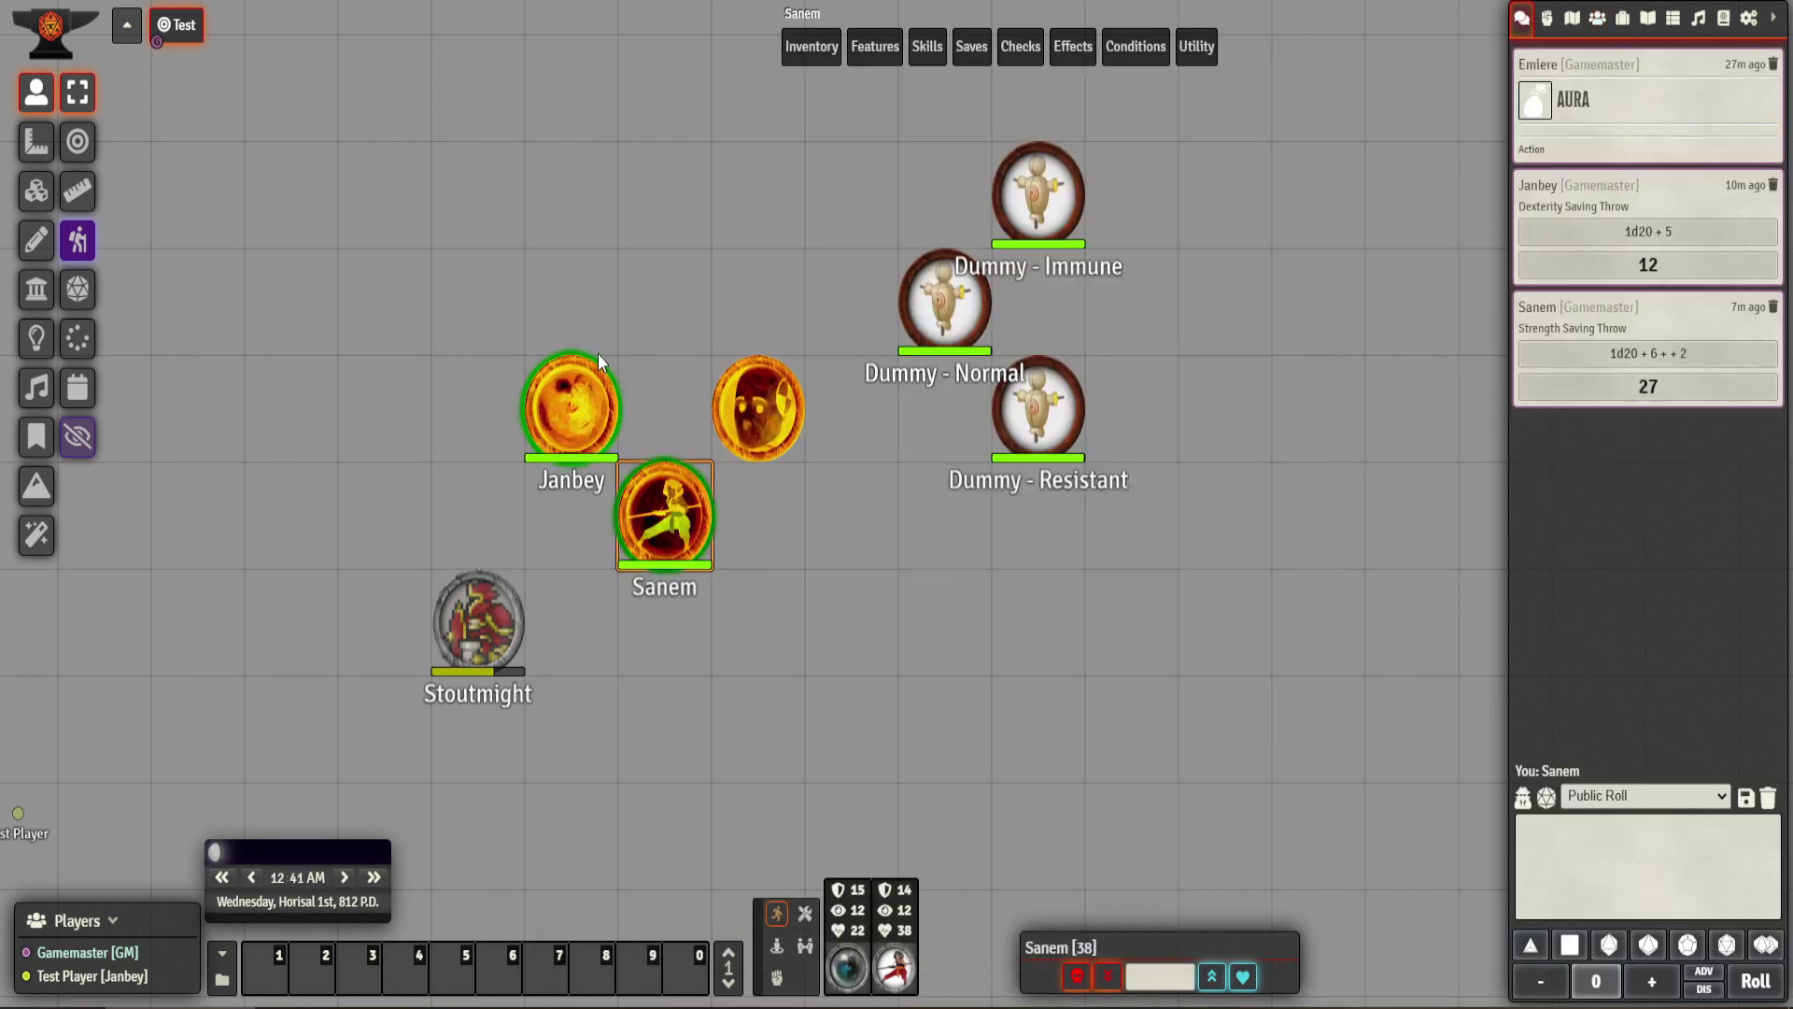
pyautogui.press('alt')
pyautogui.press('t')
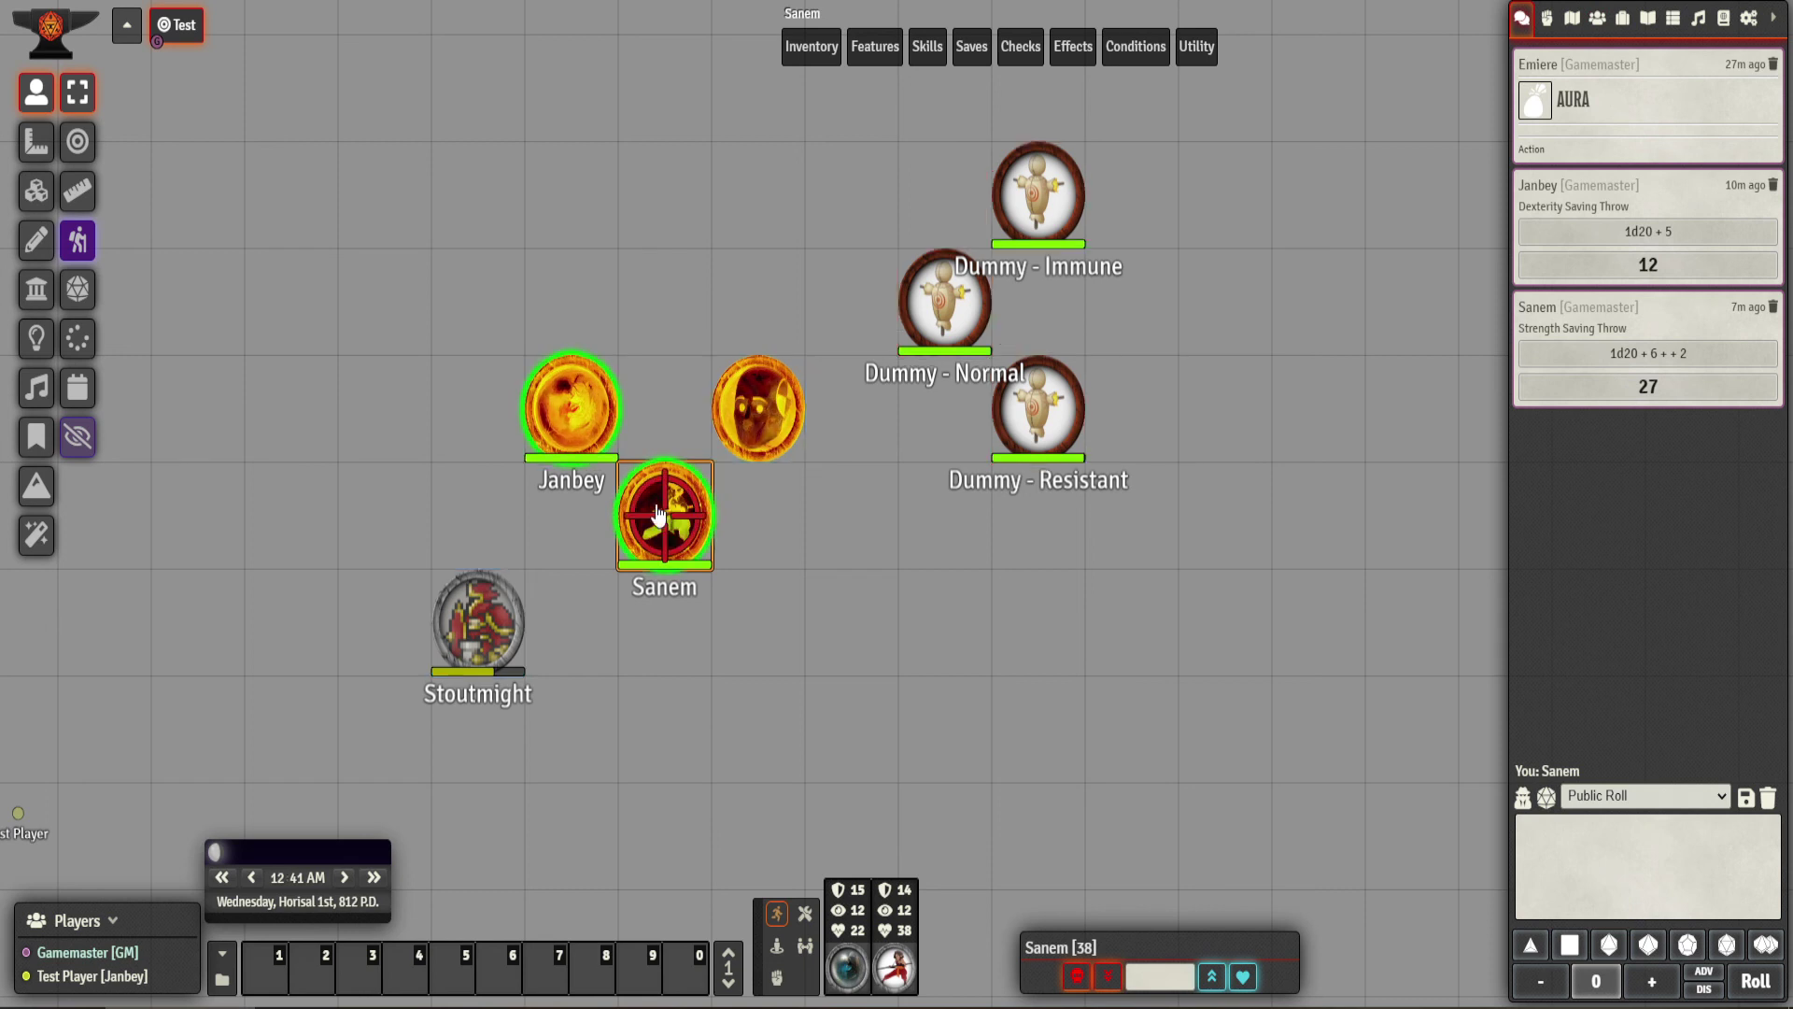
pyautogui.click(571, 408)
pyautogui.moveTo(868, 47)
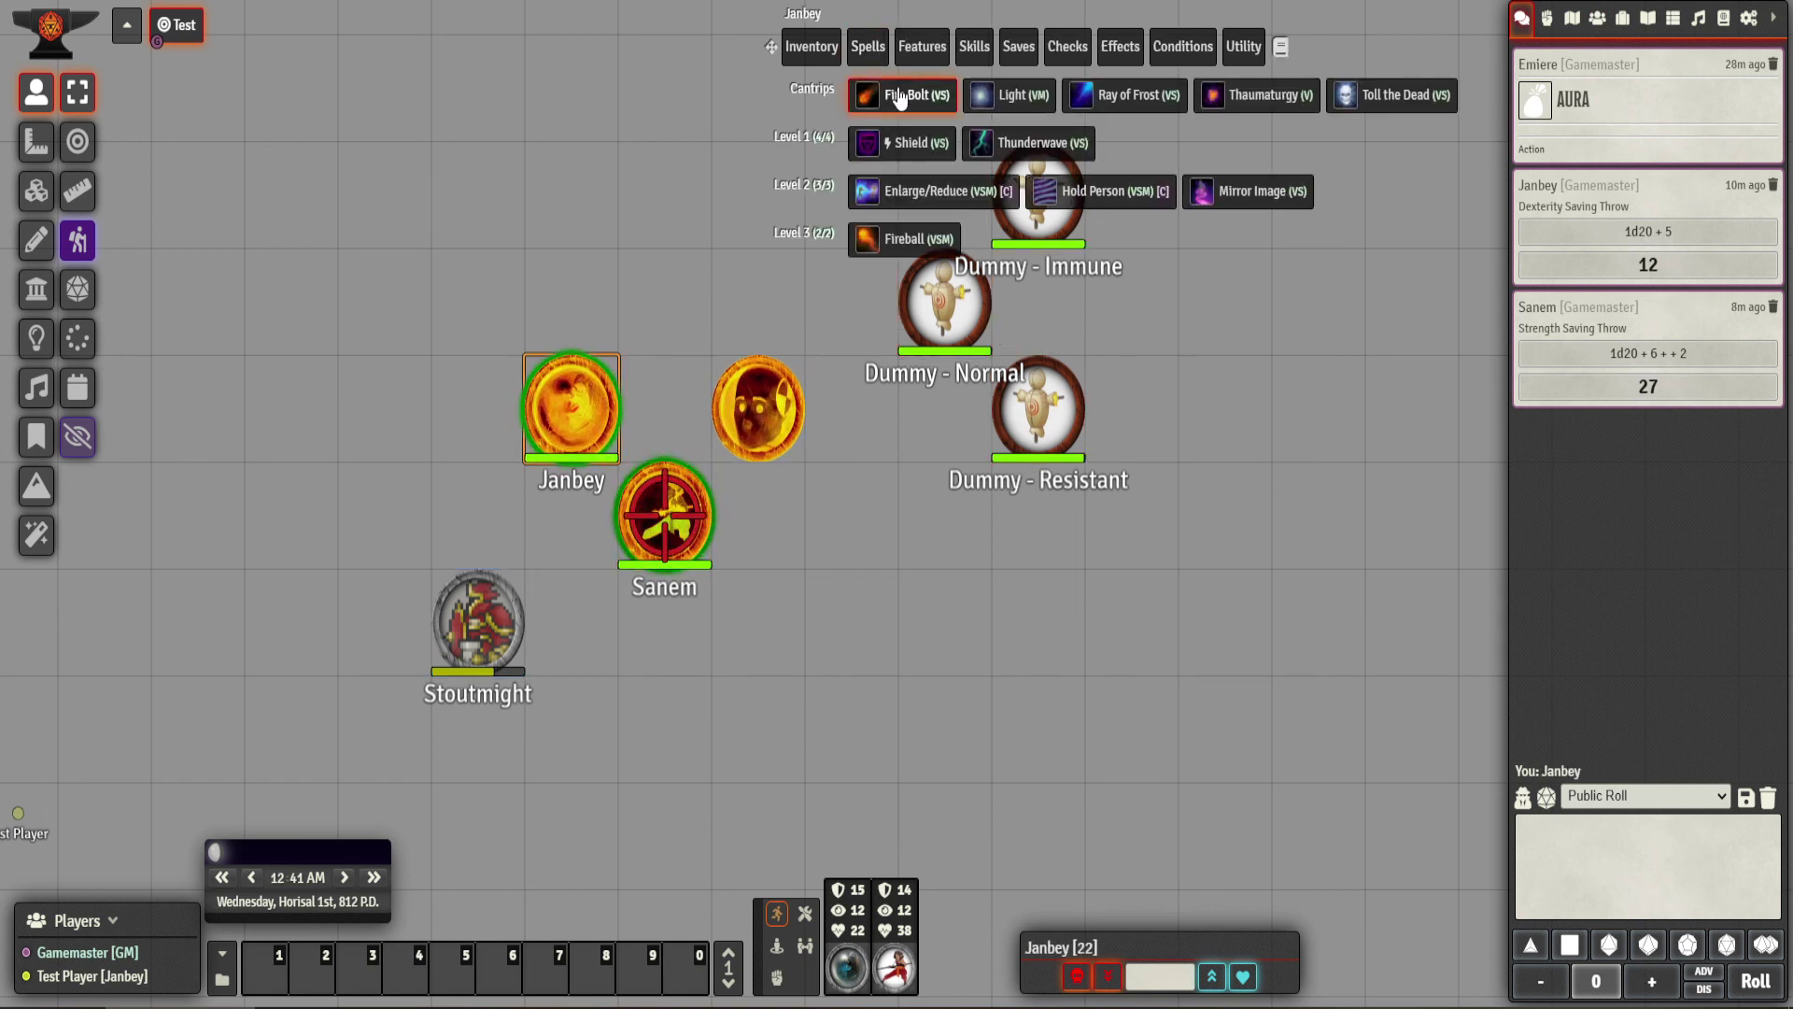
pyautogui.click(899, 96)
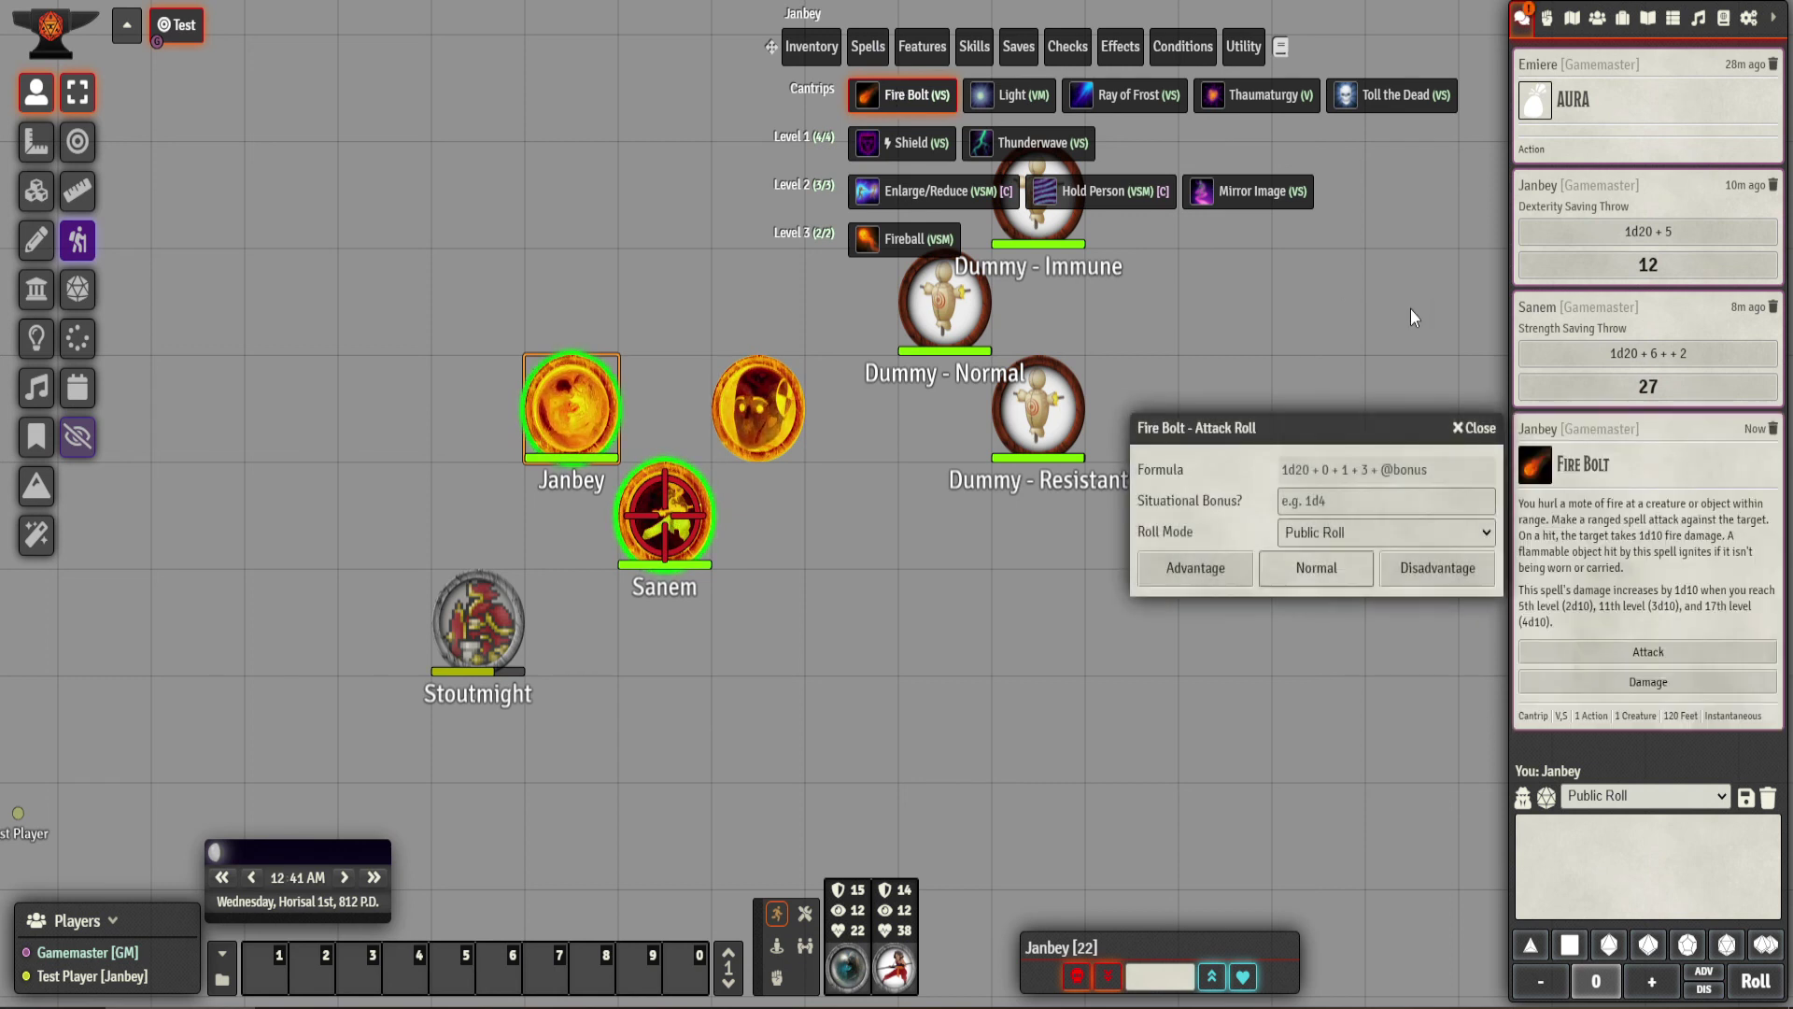
pyautogui.click(1208, 570)
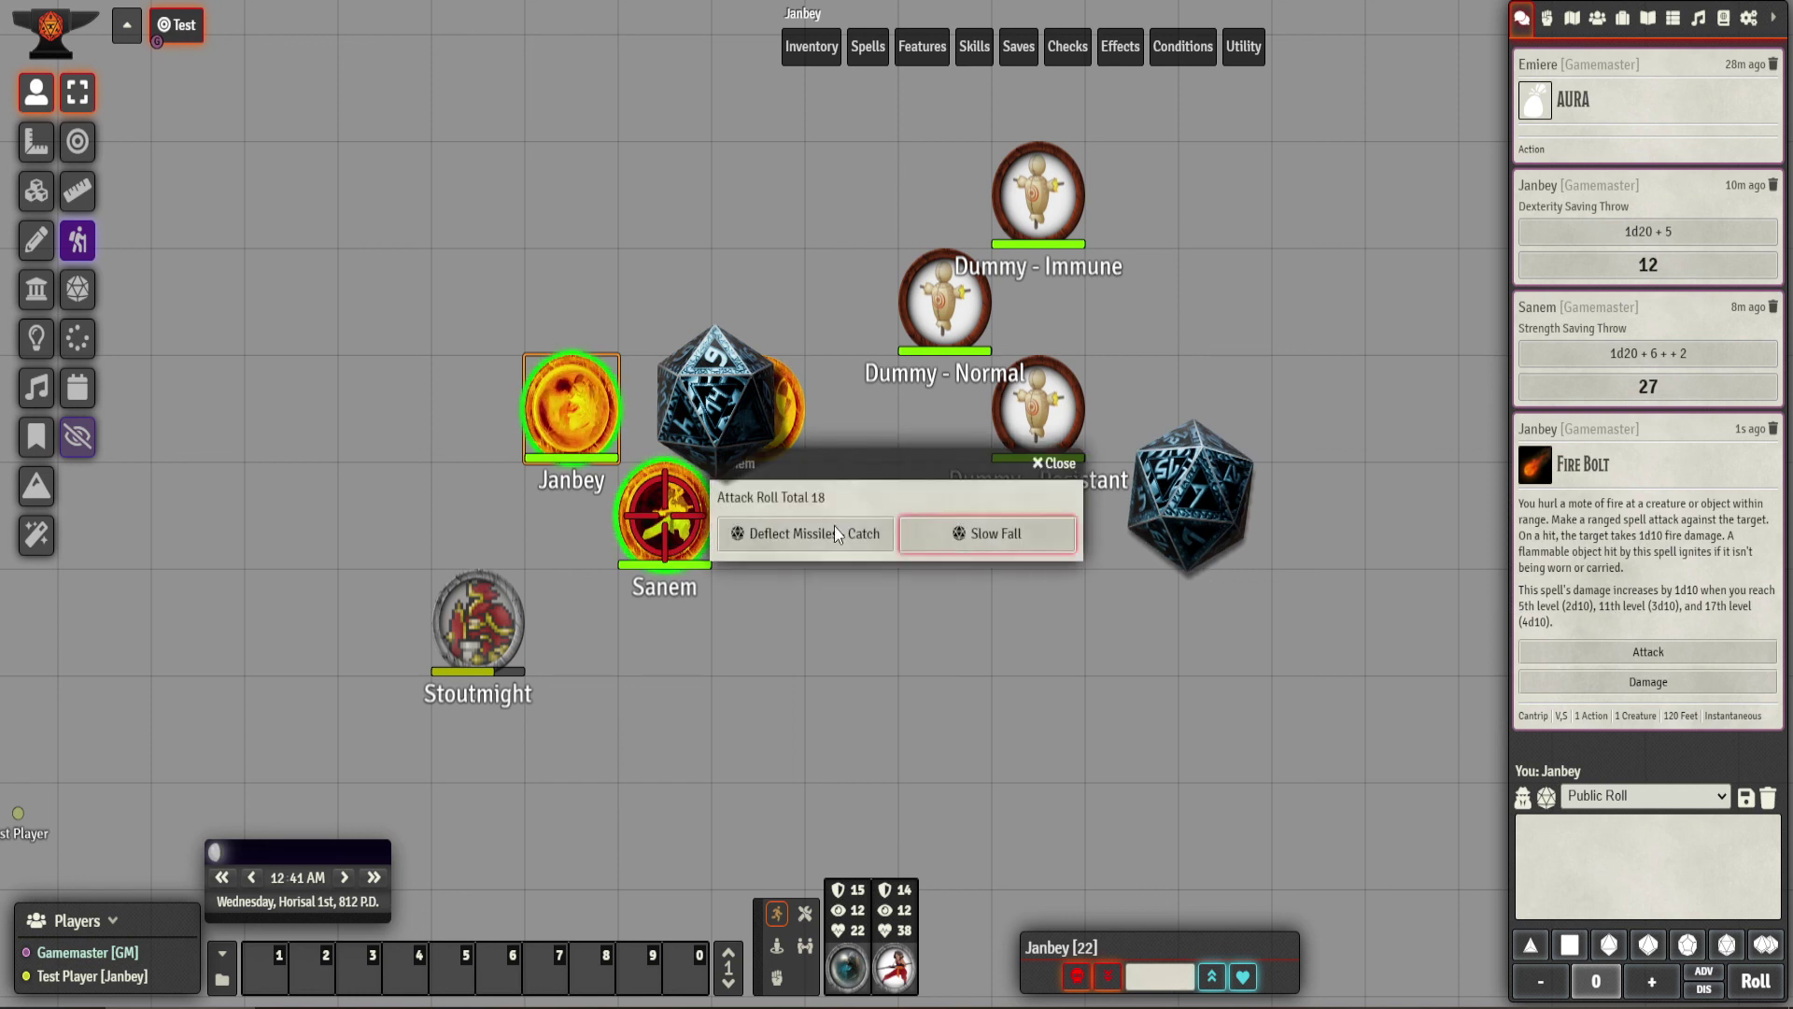
# Skip Deflect Missiles, roll normal Fire Bolt damage, and confirm Sanem is at 34/38 HP.
pyautogui.click(1054, 463)
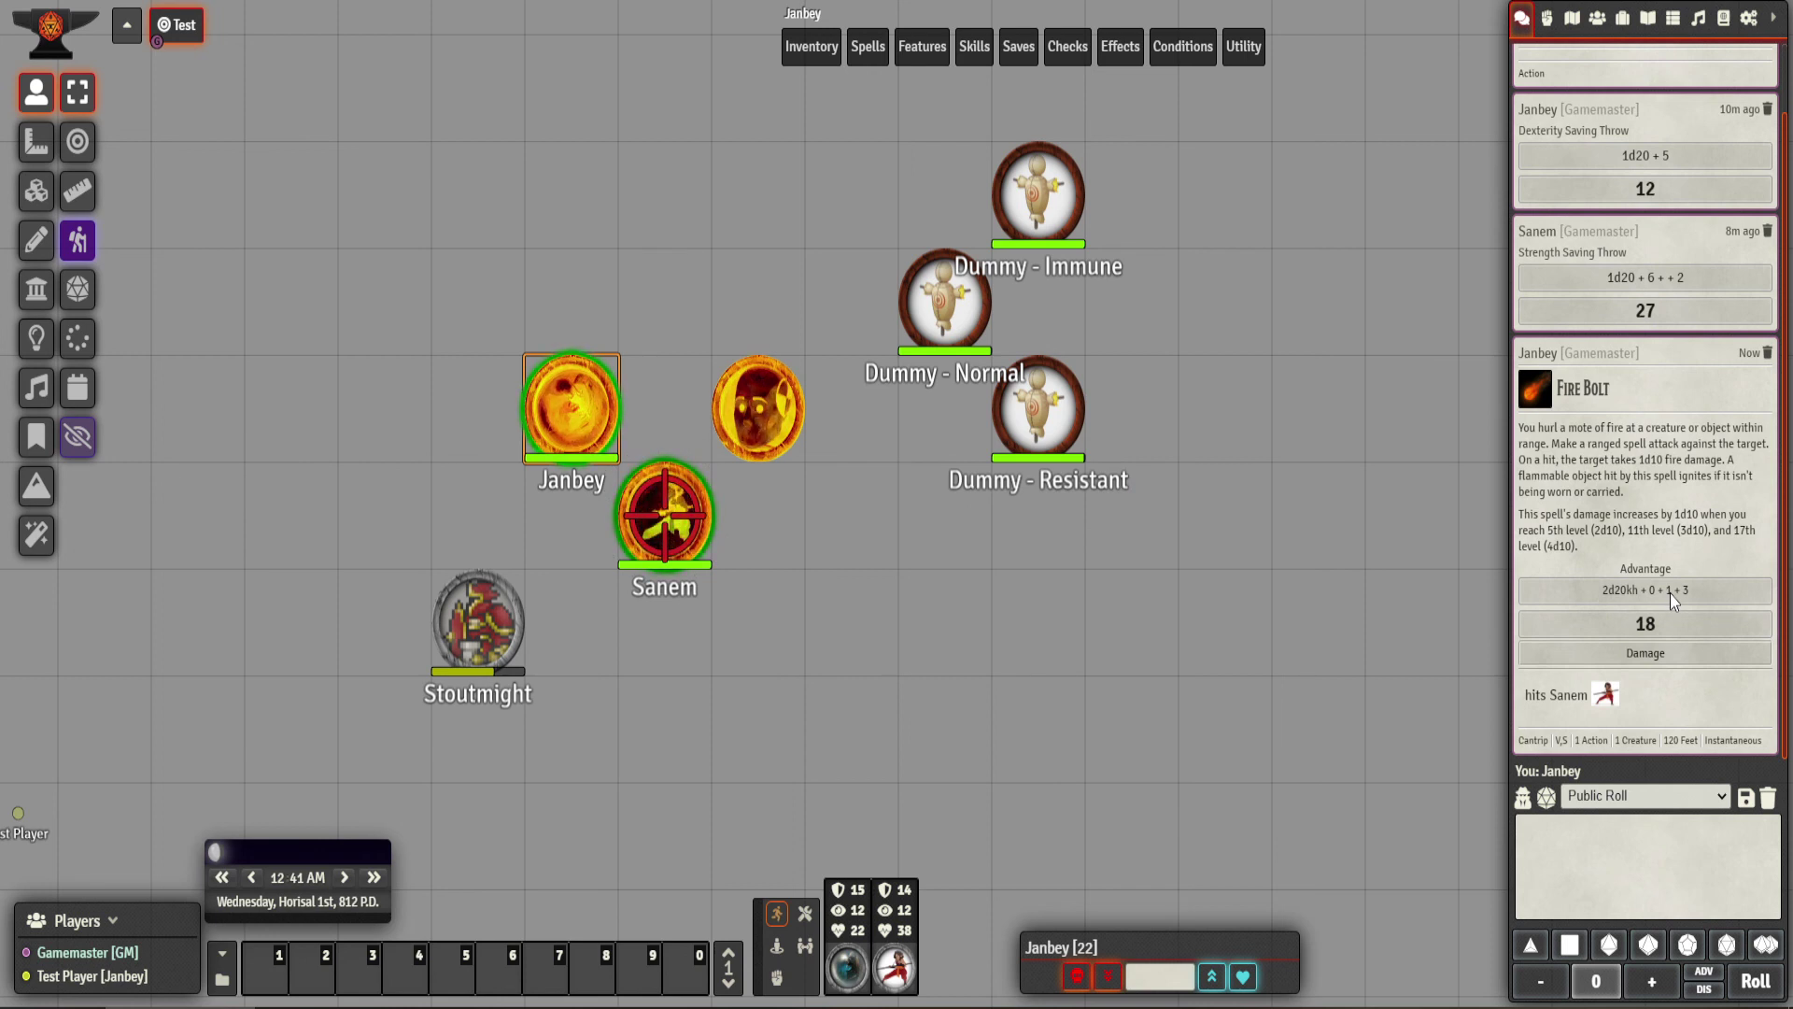
pyautogui.click(1668, 652)
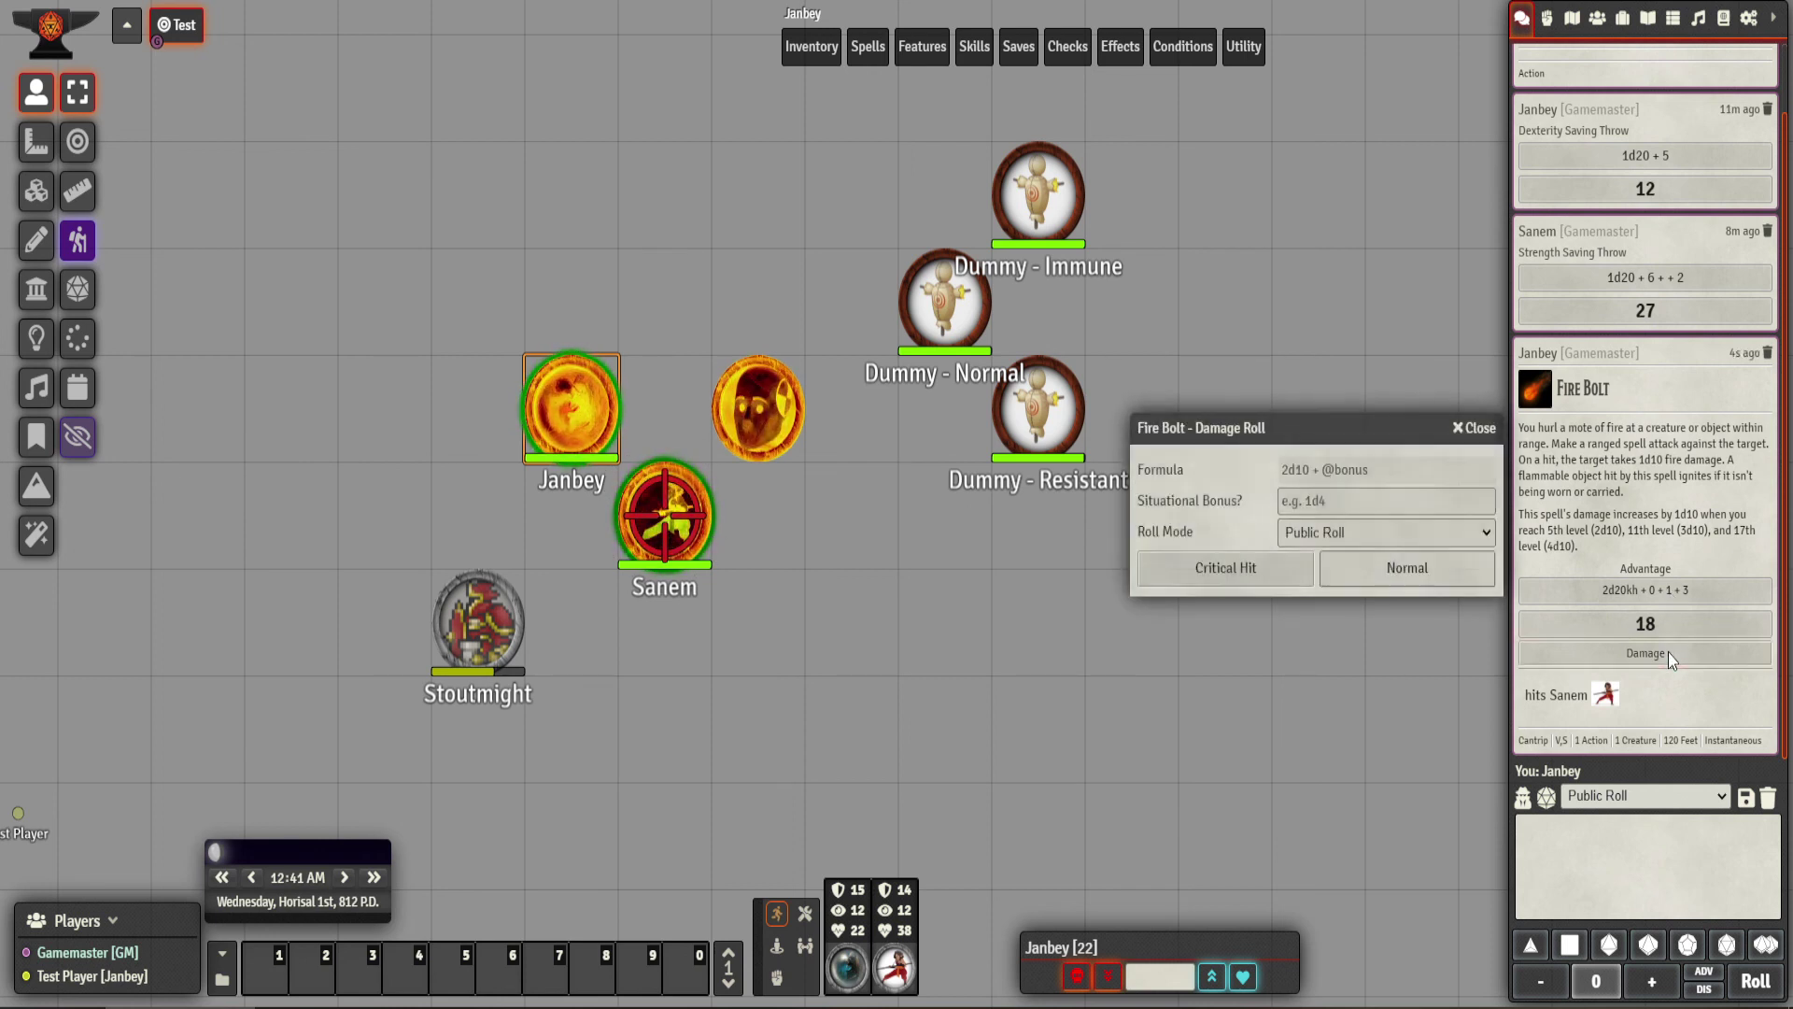
pyautogui.click(1403, 572)
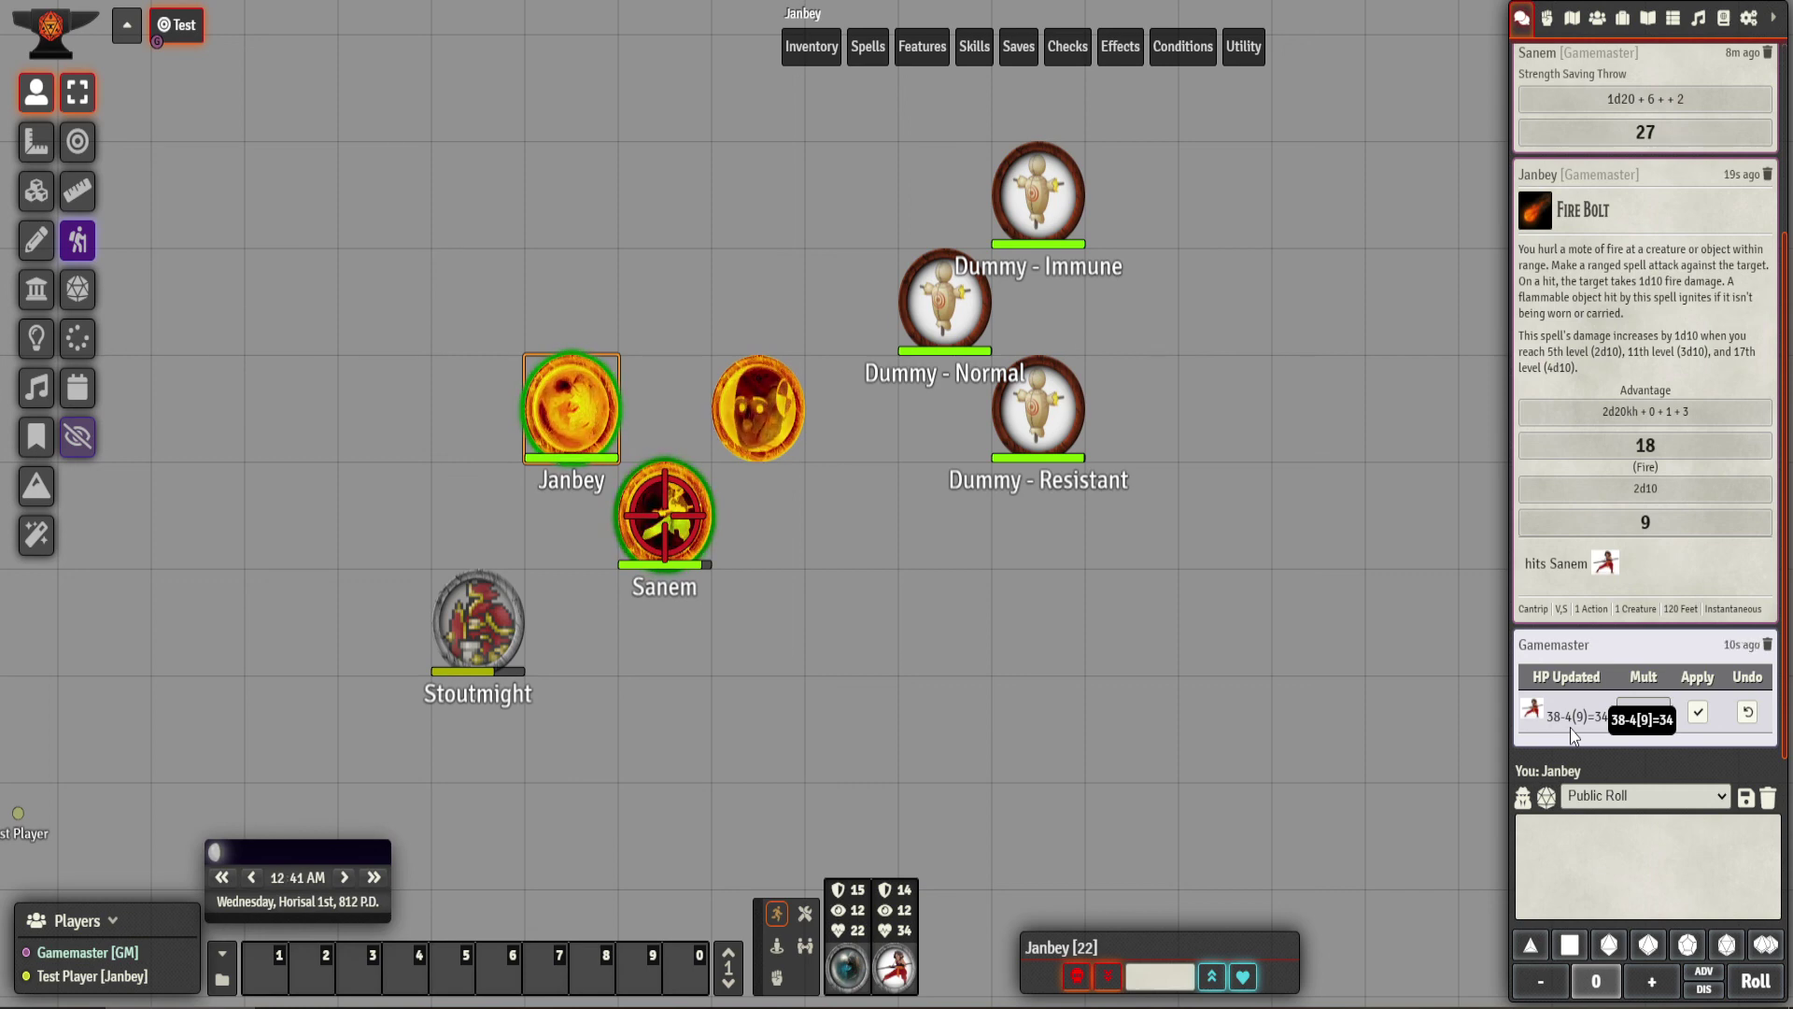
pyautogui.rightClick(692, 539)
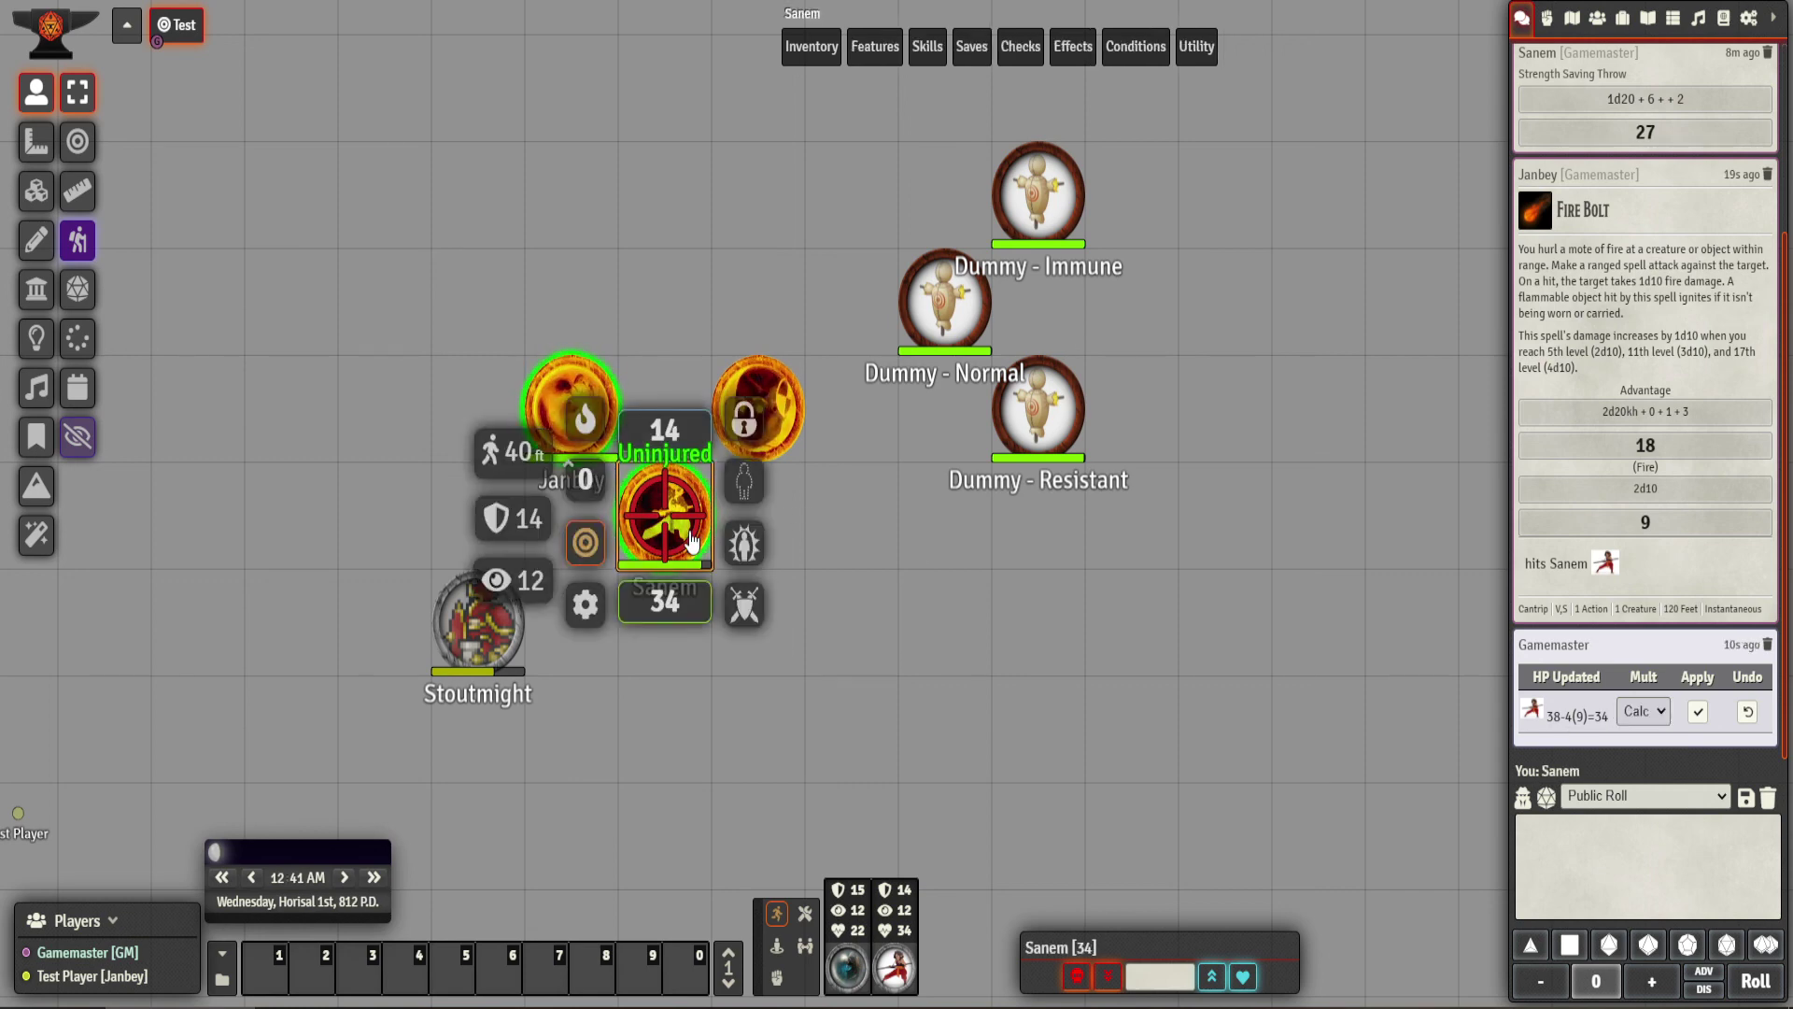
pyautogui.click(691, 542)
pyautogui.doubleClick(691, 540)
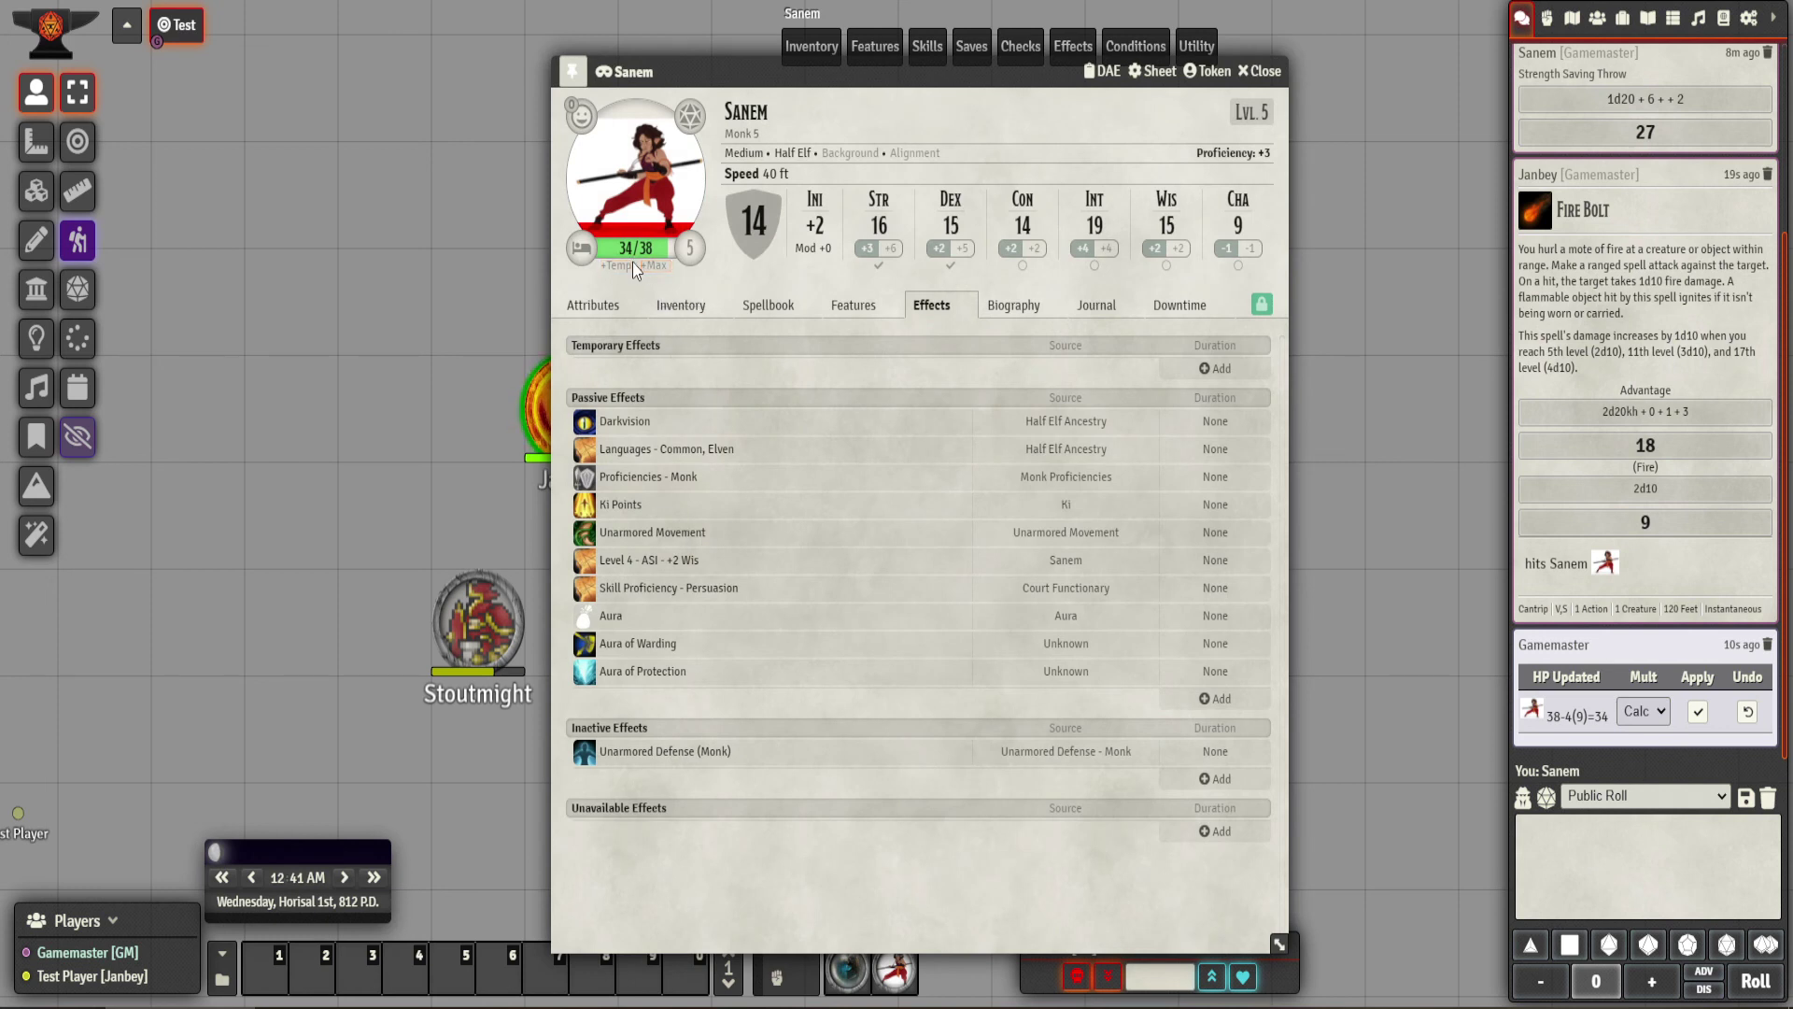
pyautogui.press('Escape')
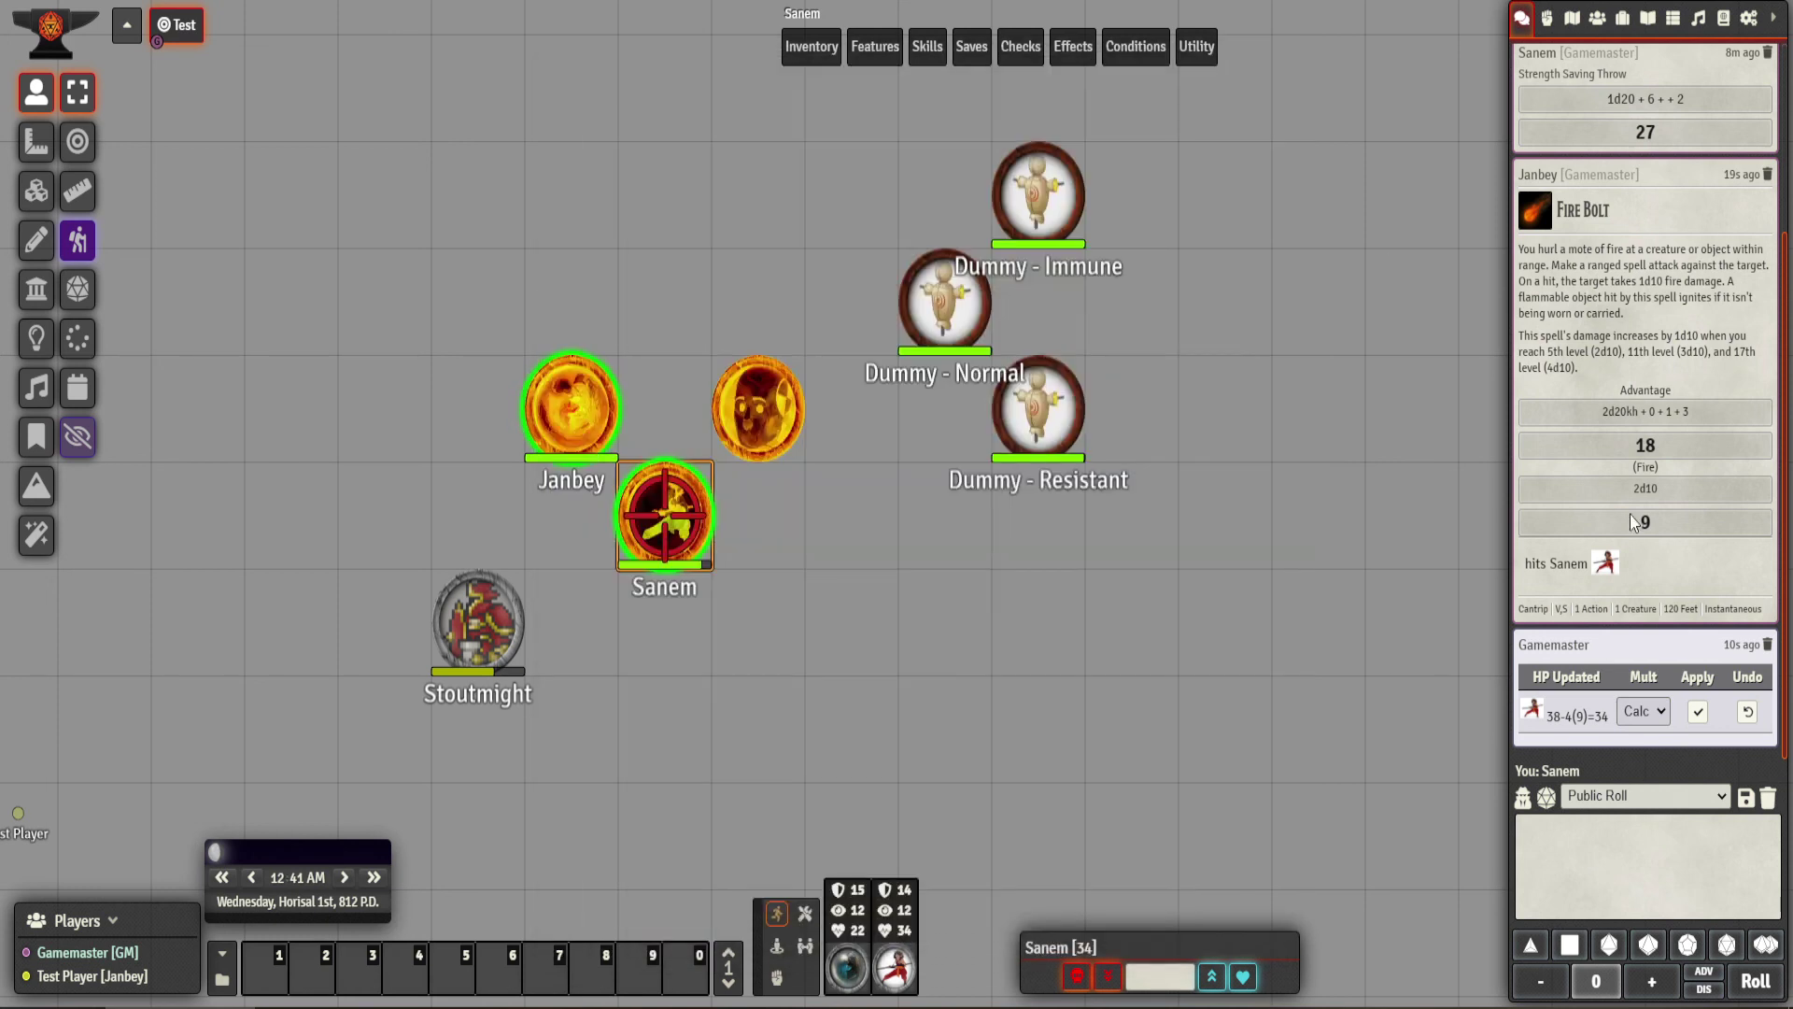